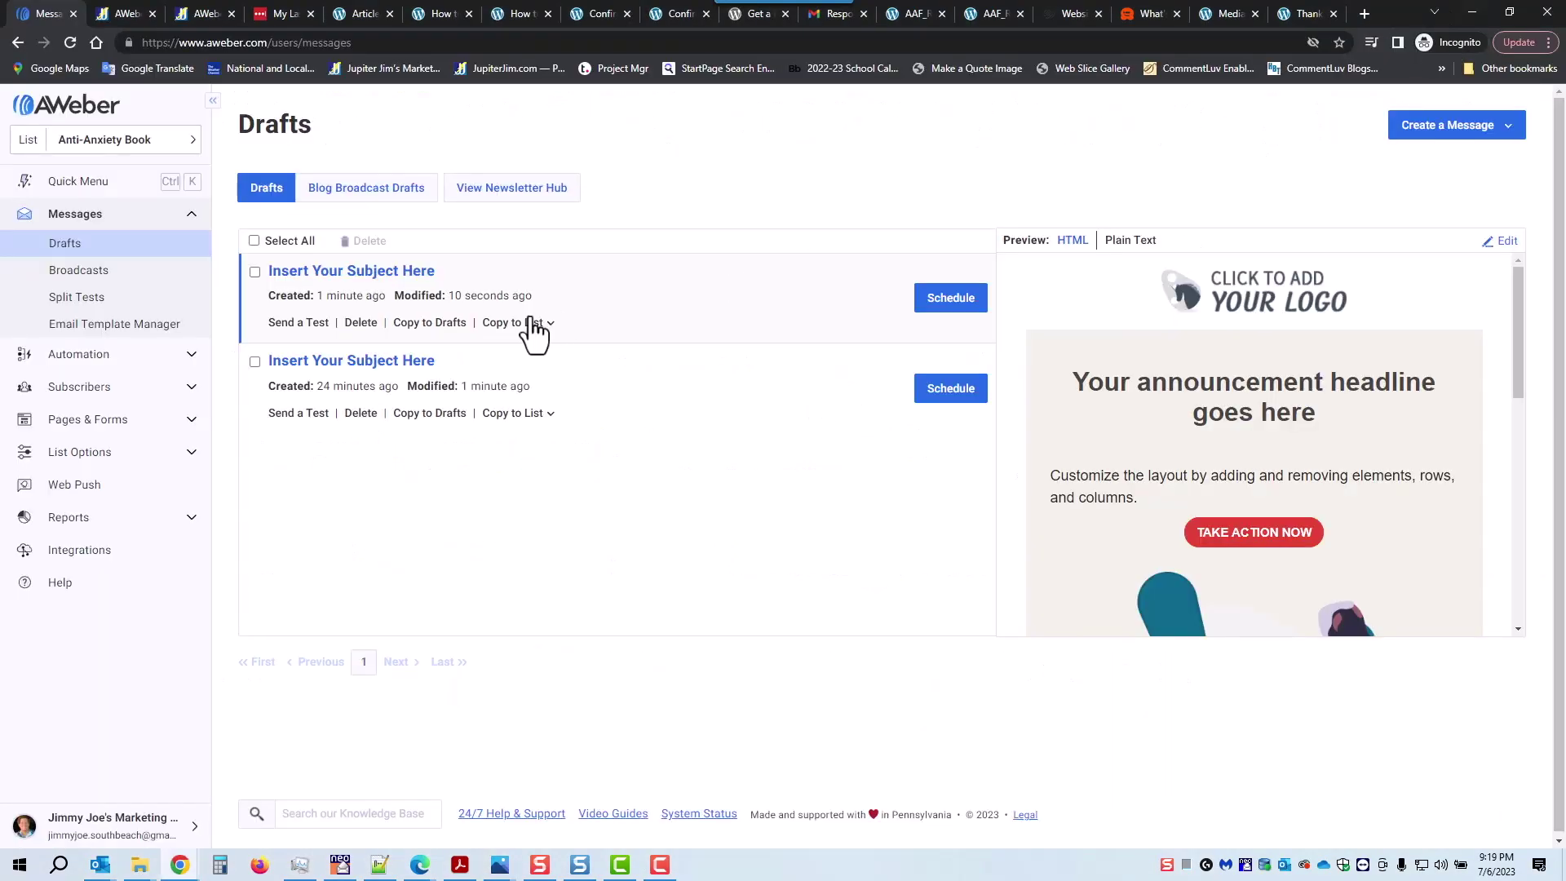
# Go to the account dashboard and start a new message in the Drag & Drop Editor.
pyautogui.click(65, 106)
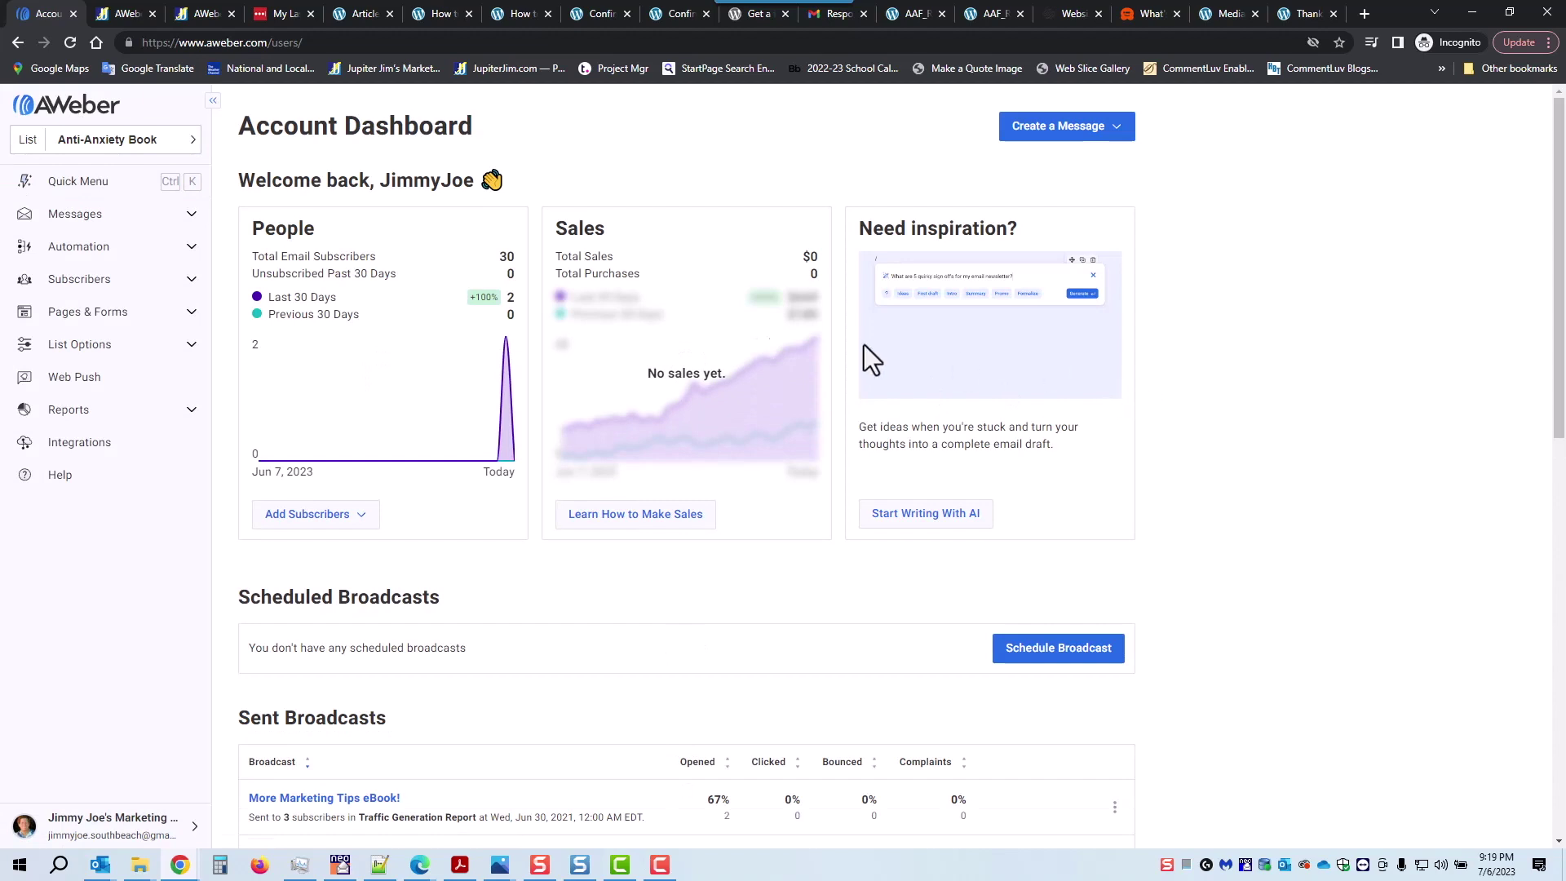
pyautogui.click(125, 141)
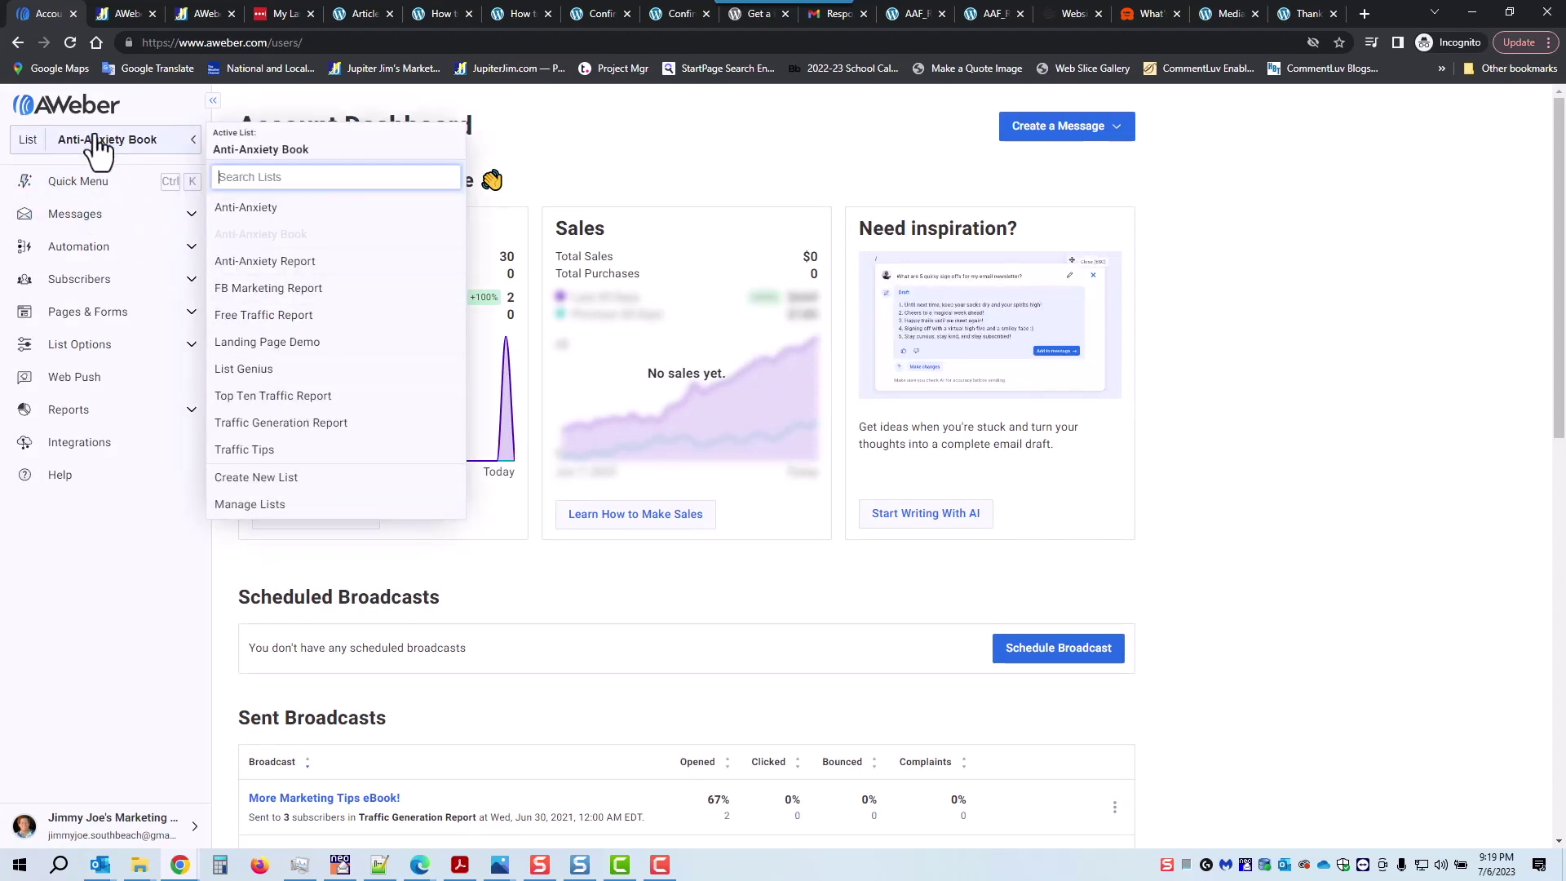
pyautogui.click(100, 147)
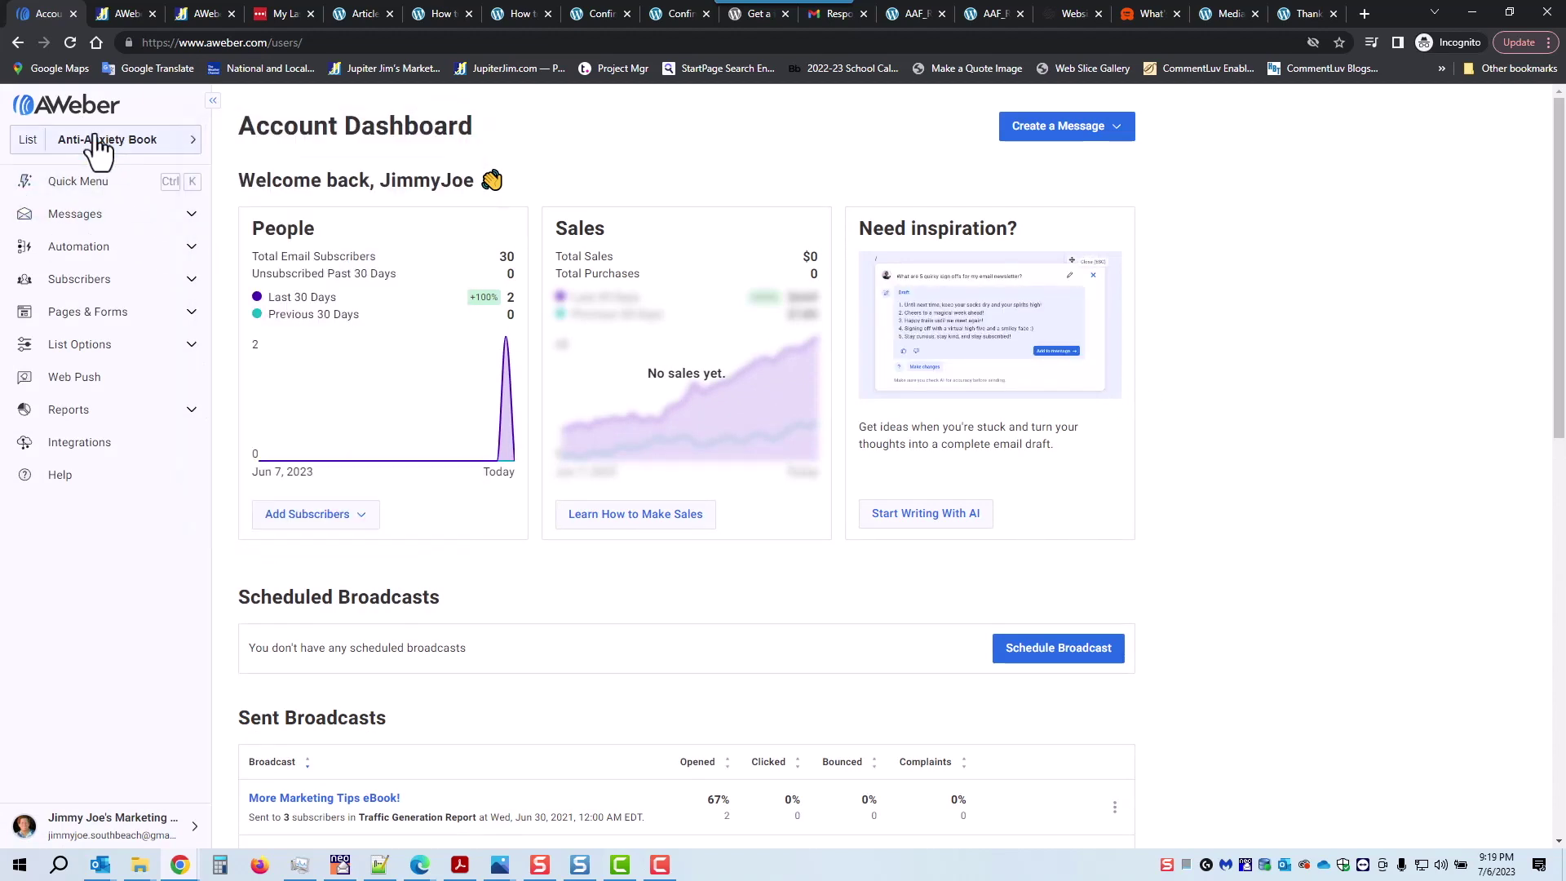
pyautogui.click(1062, 135)
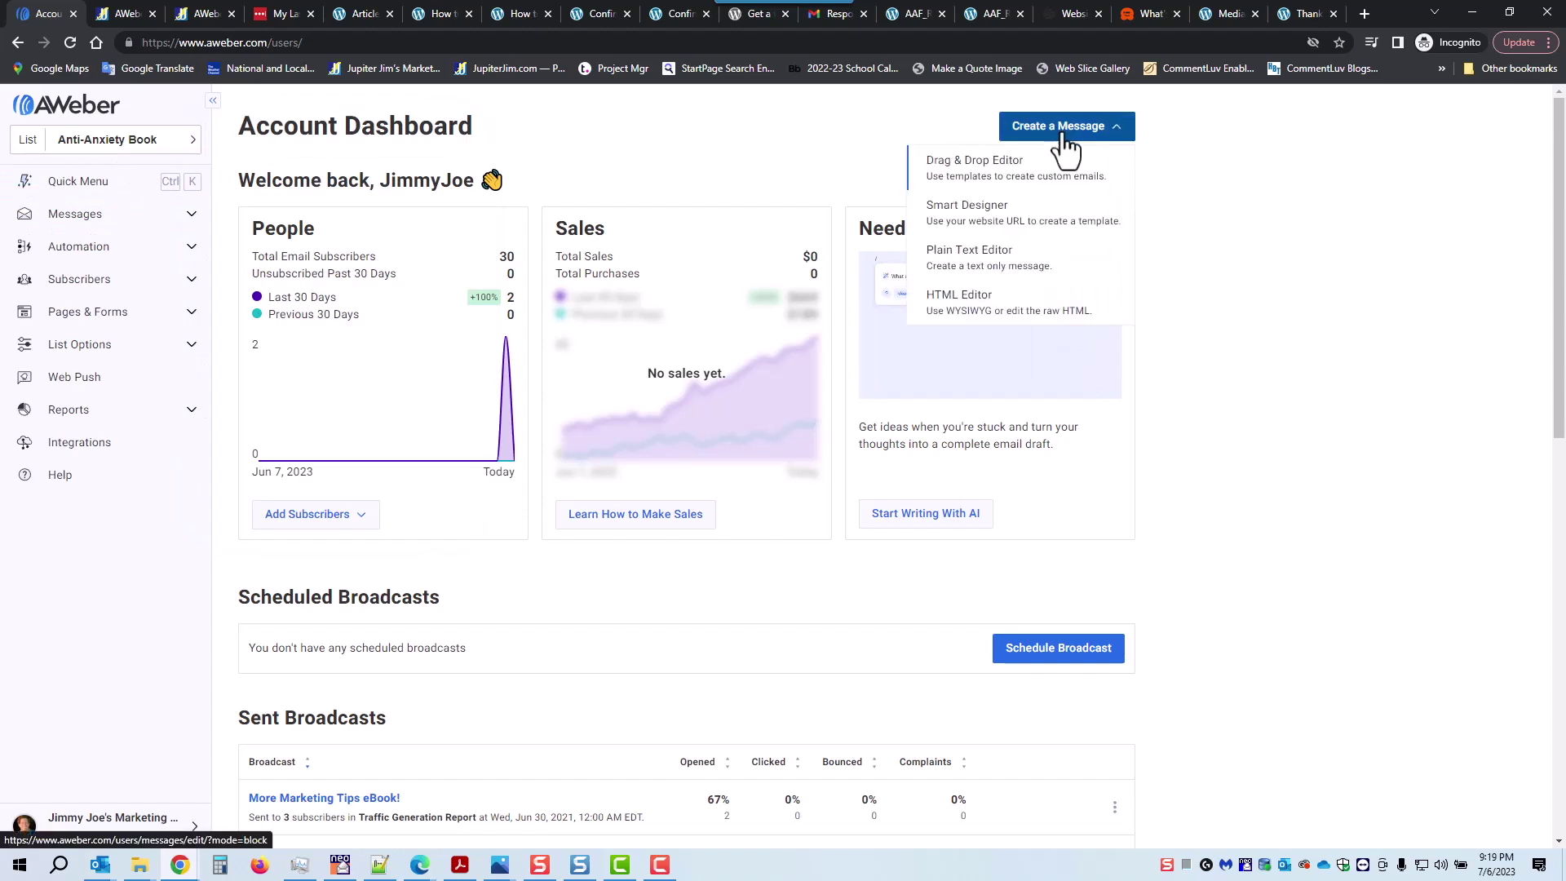
pyautogui.click(978, 160)
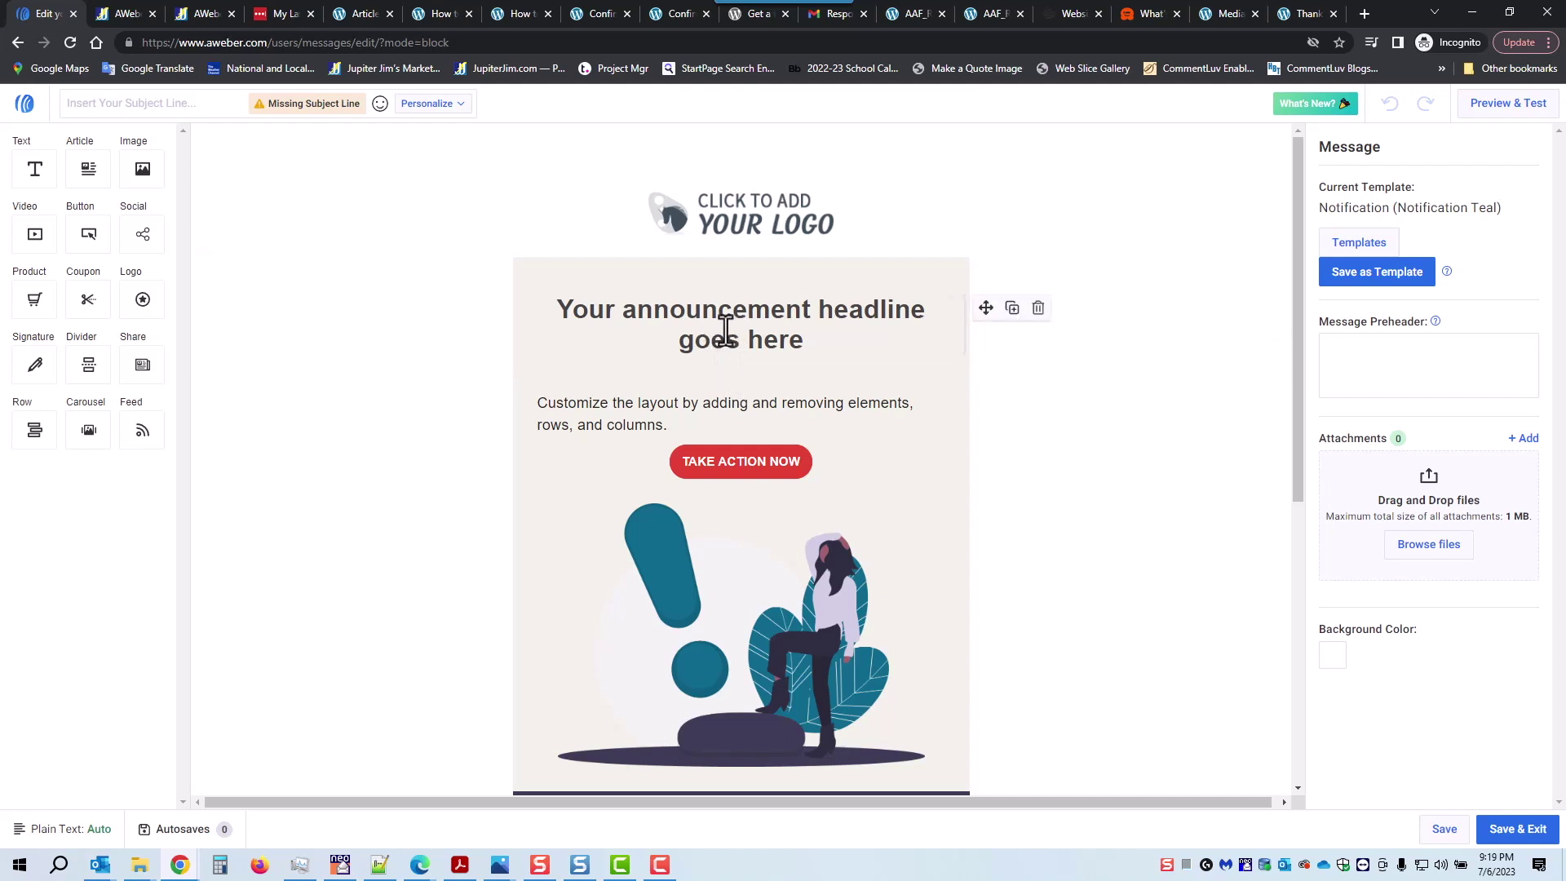
# Open the template gallery for the message and preview the Ecommerce template.
pyautogui.click(1358, 259)
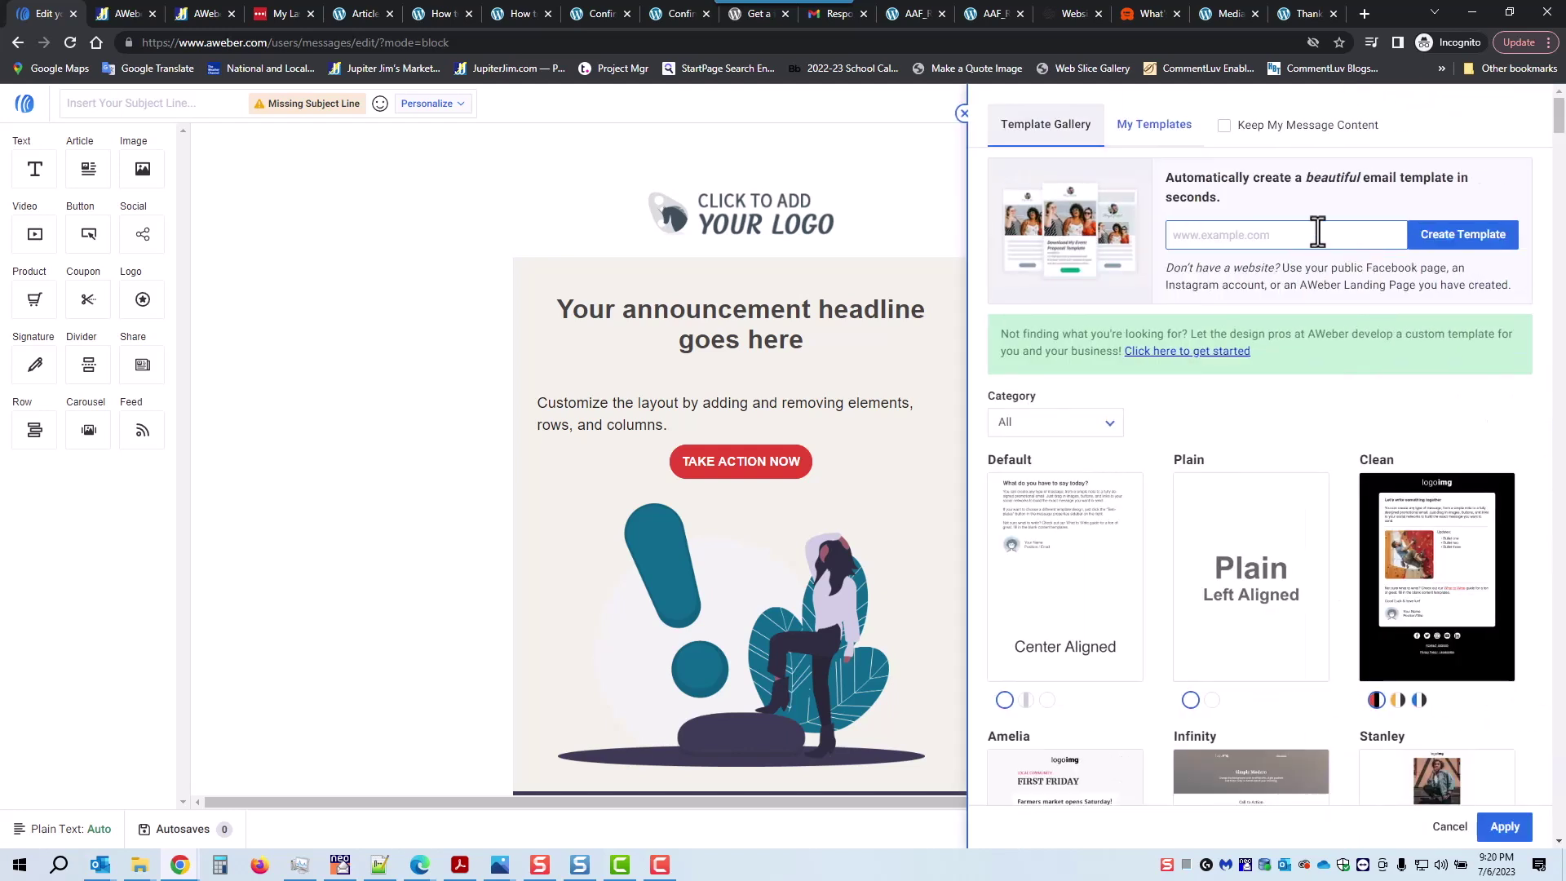
pyautogui.click(1310, 234)
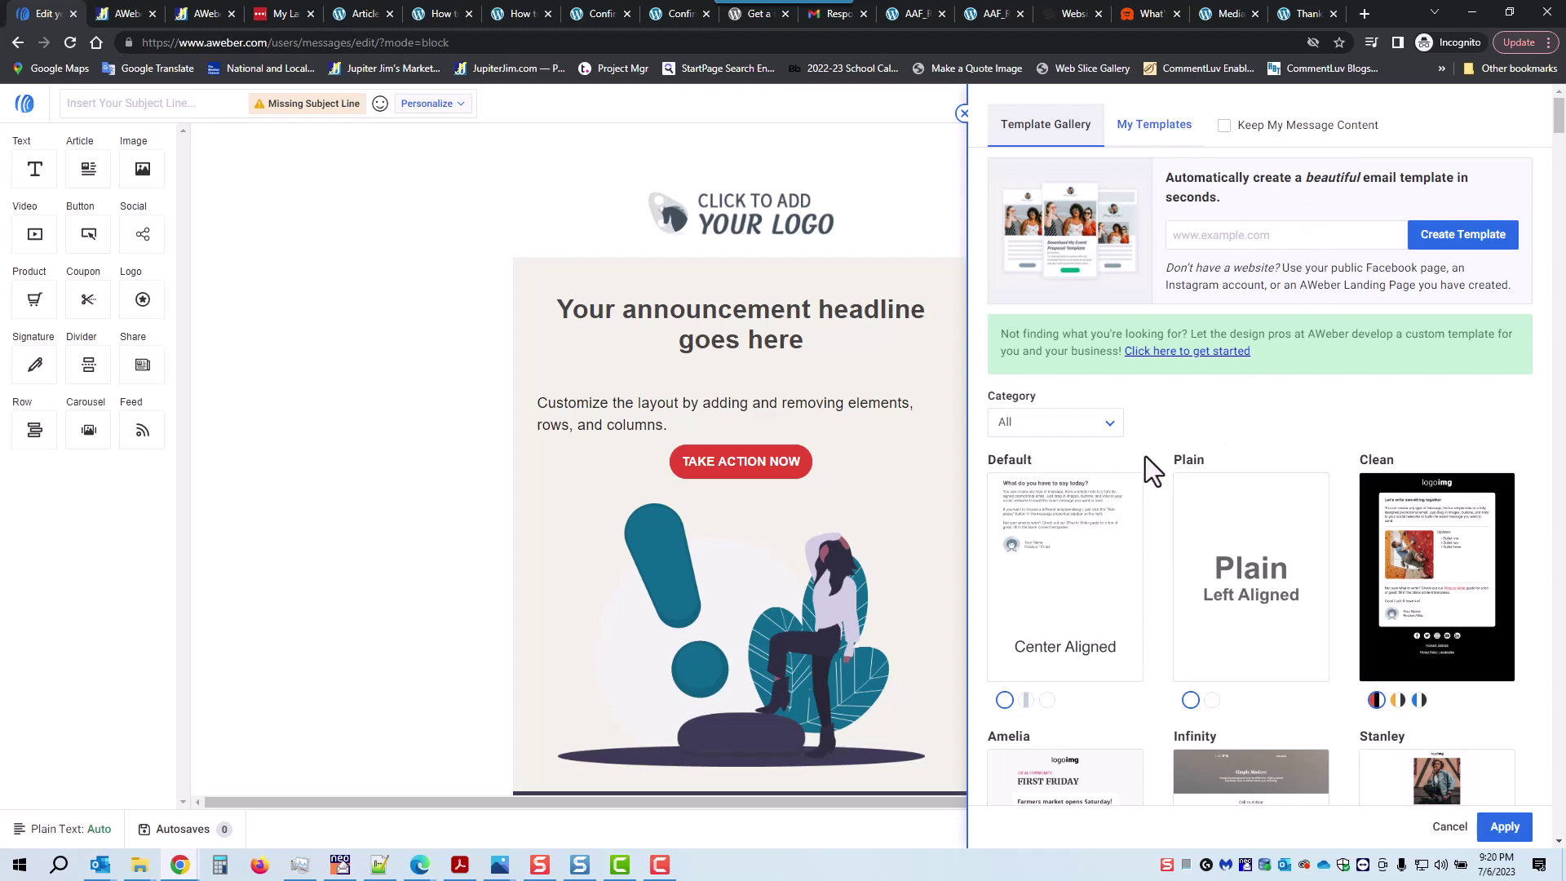
pyautogui.scroll(-6, 1146, 457)
pyautogui.scroll(-7, 1147, 456)
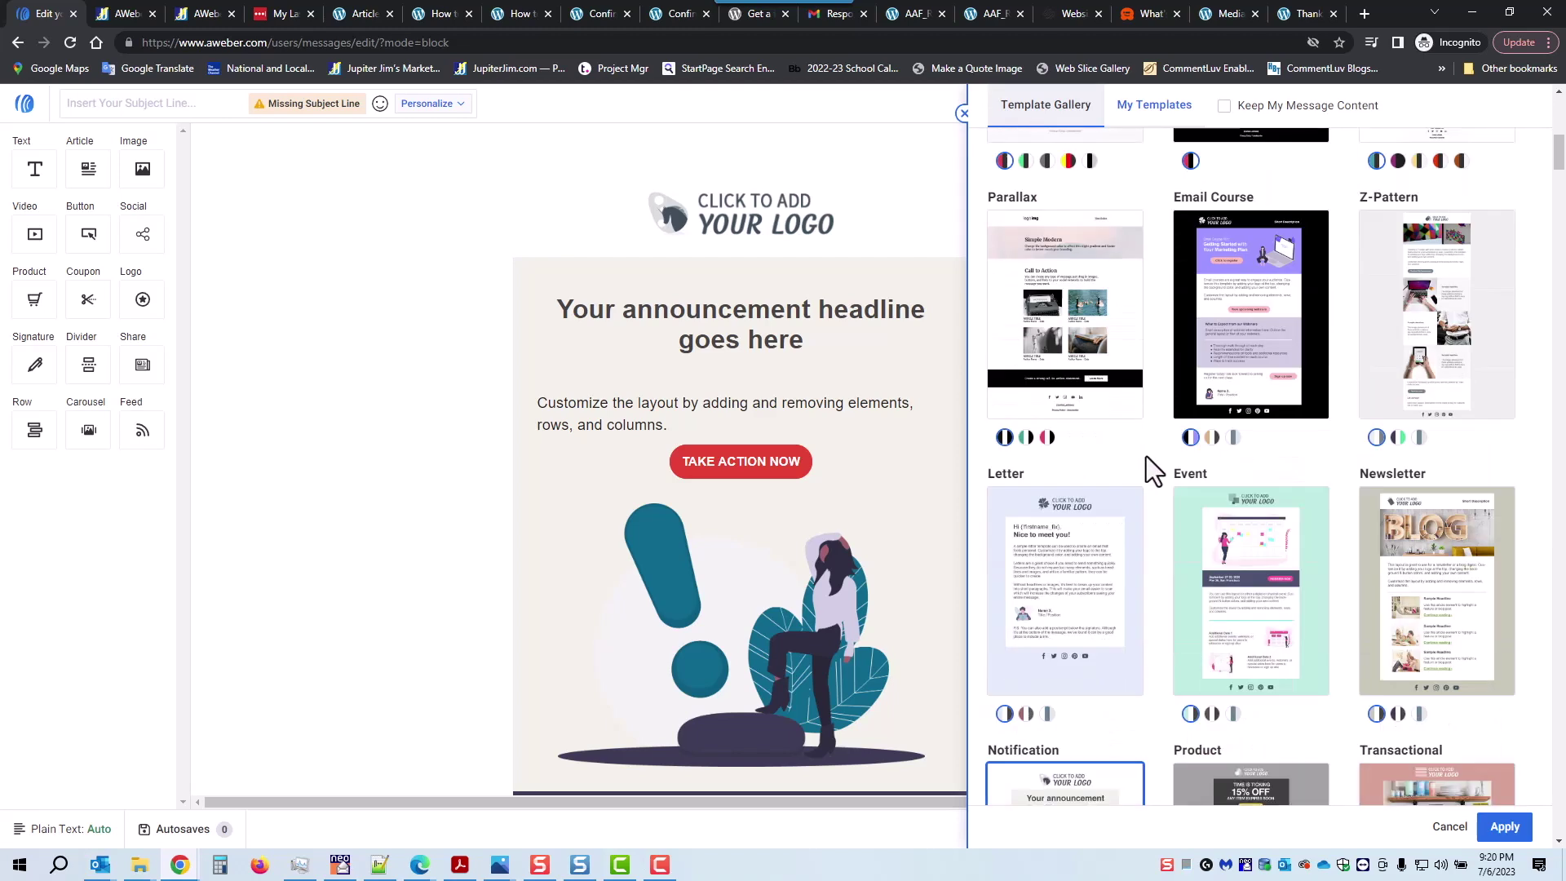
pyautogui.scroll(-2, 1148, 457)
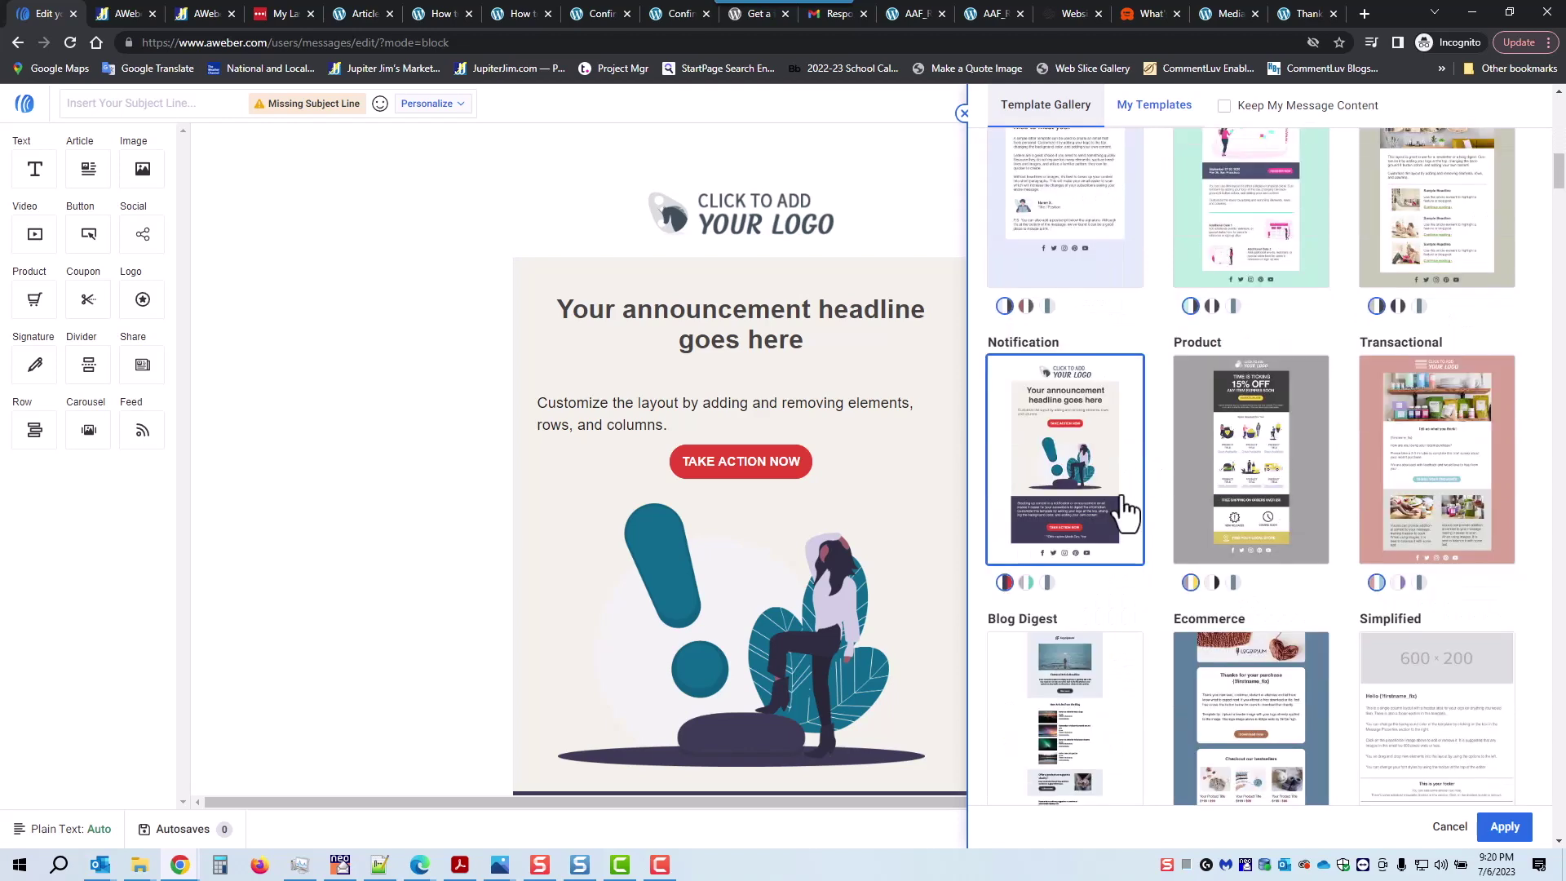
pyautogui.scroll(-5, 1229, 461)
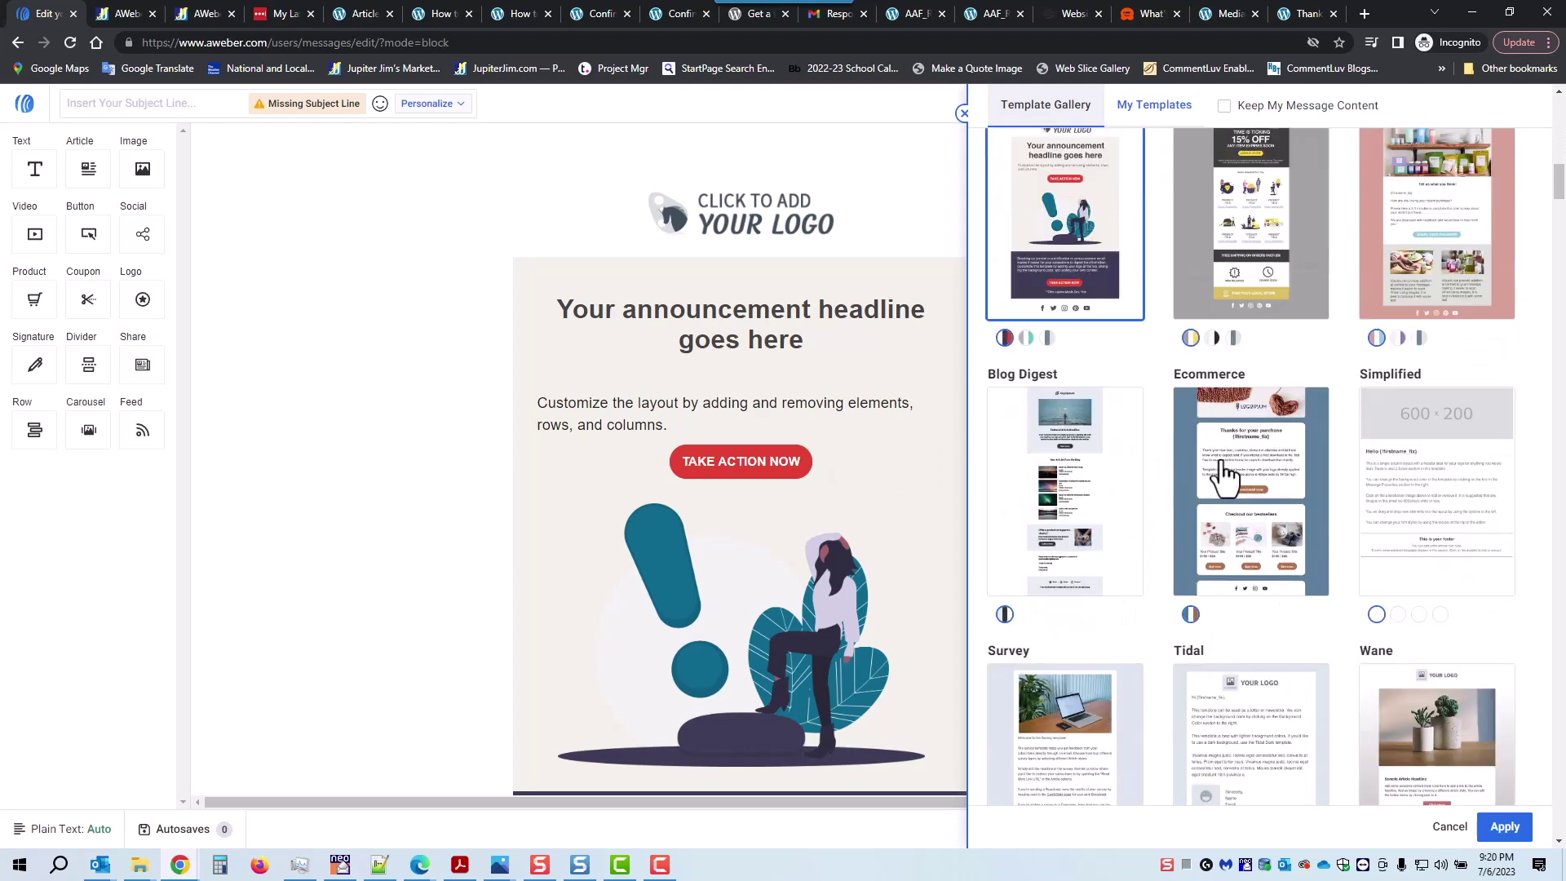
pyautogui.click(1256, 318)
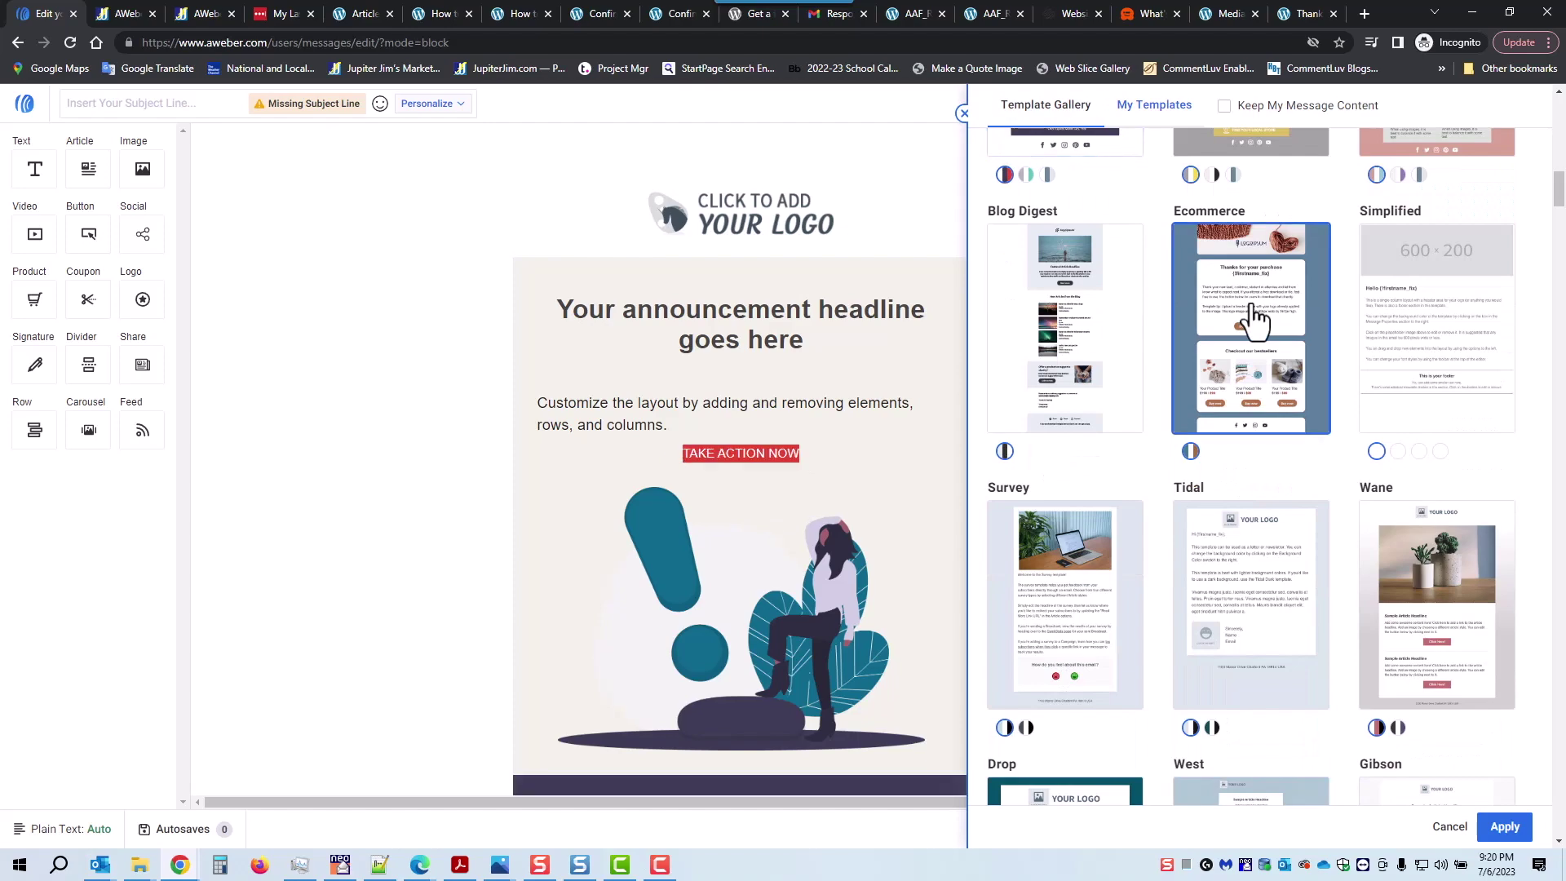
# Filter the template gallery by the Holiday category and look through the seasonal templates.
pyautogui.scroll(15, 1130, 415)
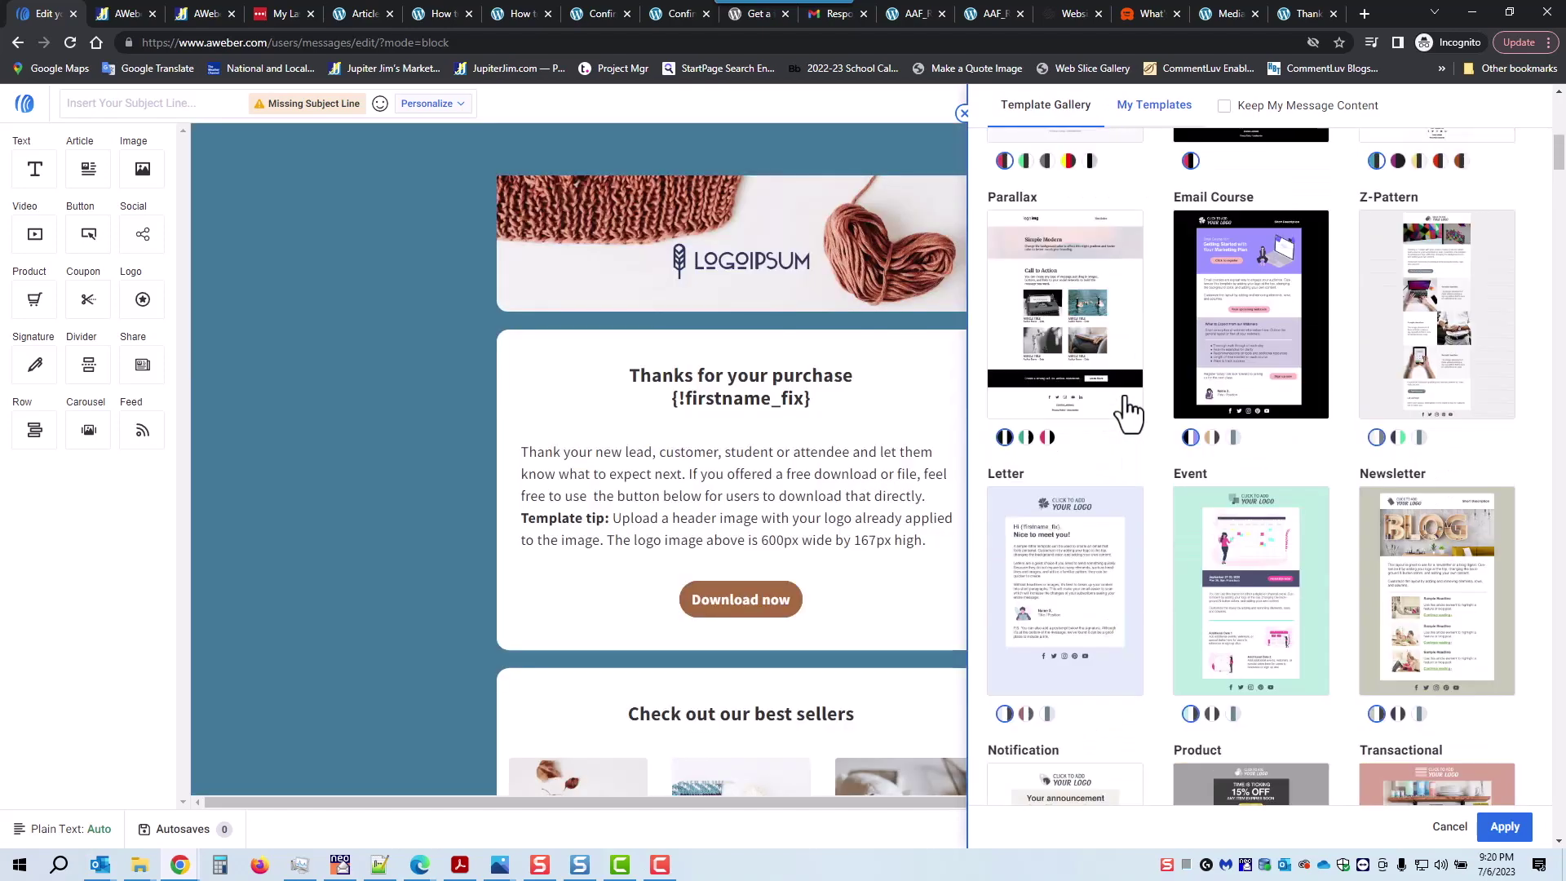
pyautogui.click(1106, 425)
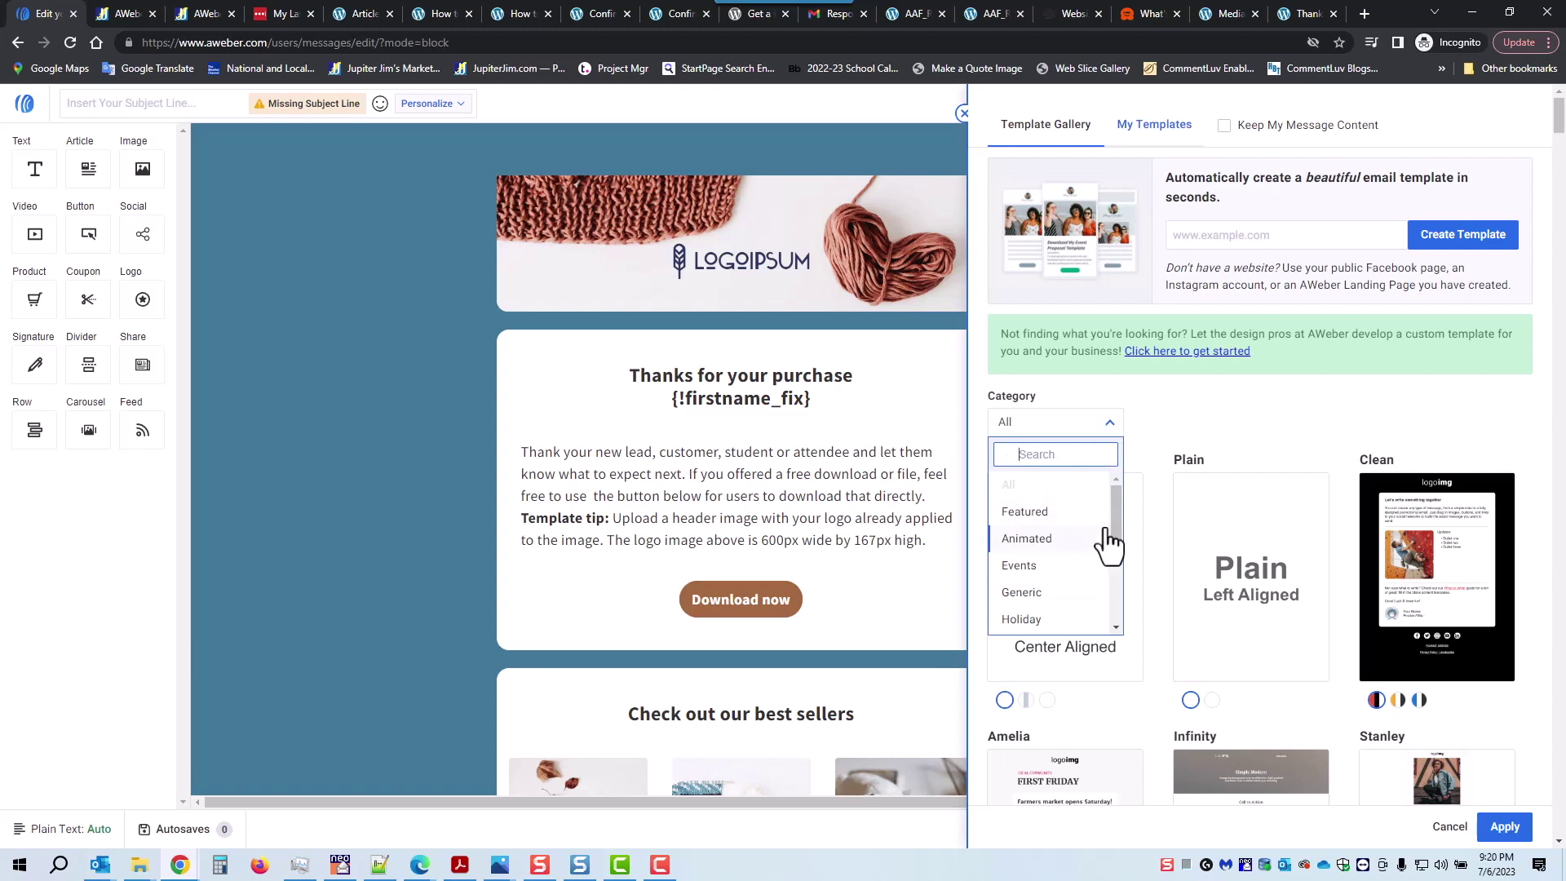
pyautogui.click(1026, 619)
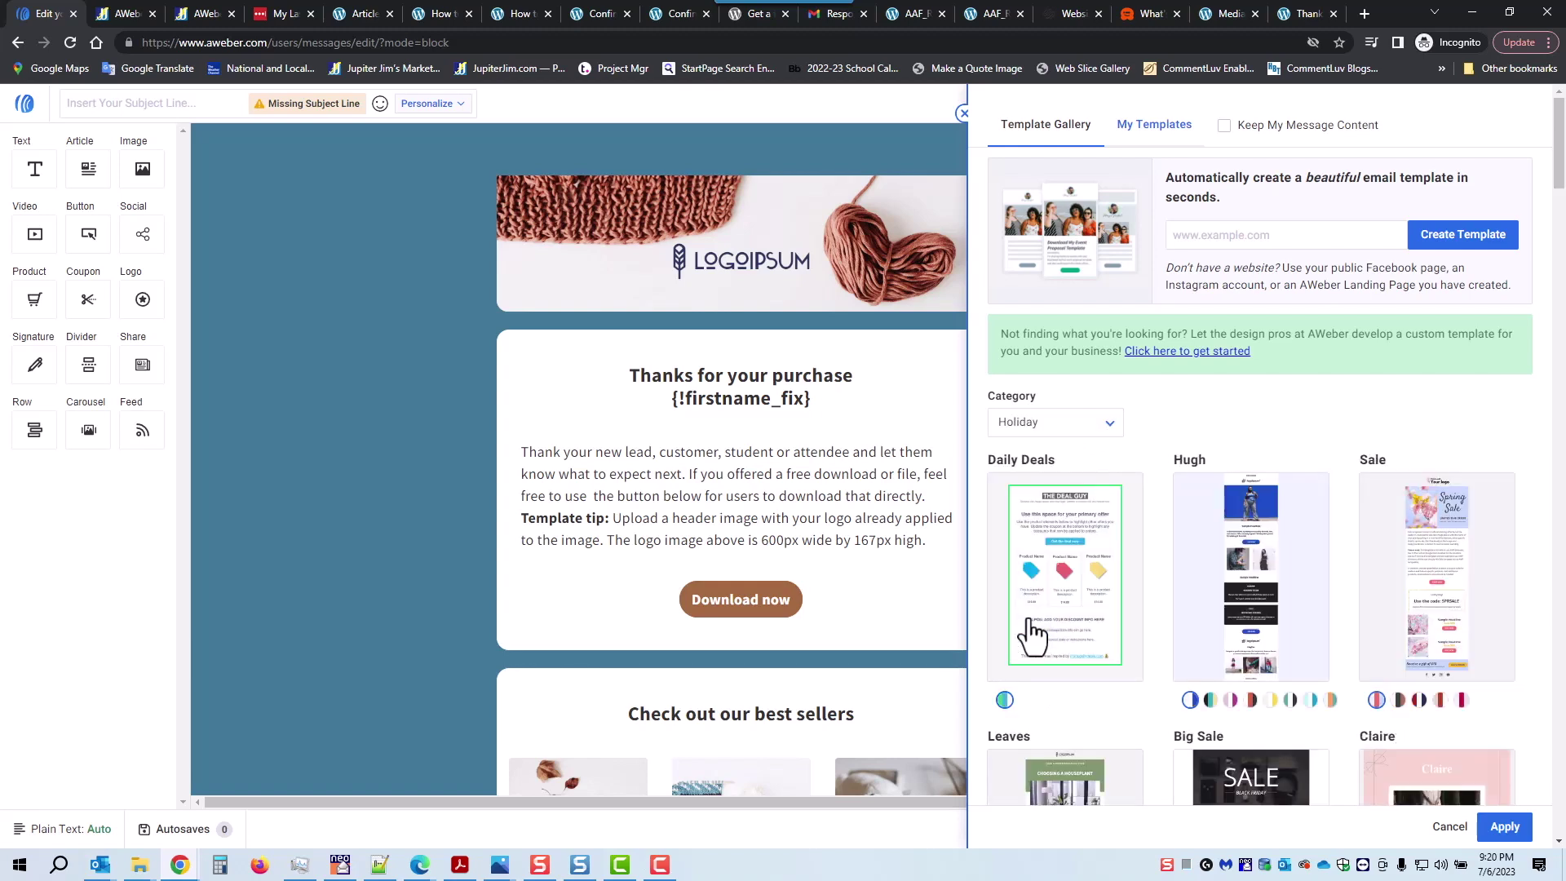
pyautogui.scroll(-3, 1138, 638)
pyautogui.scroll(-7, 1142, 624)
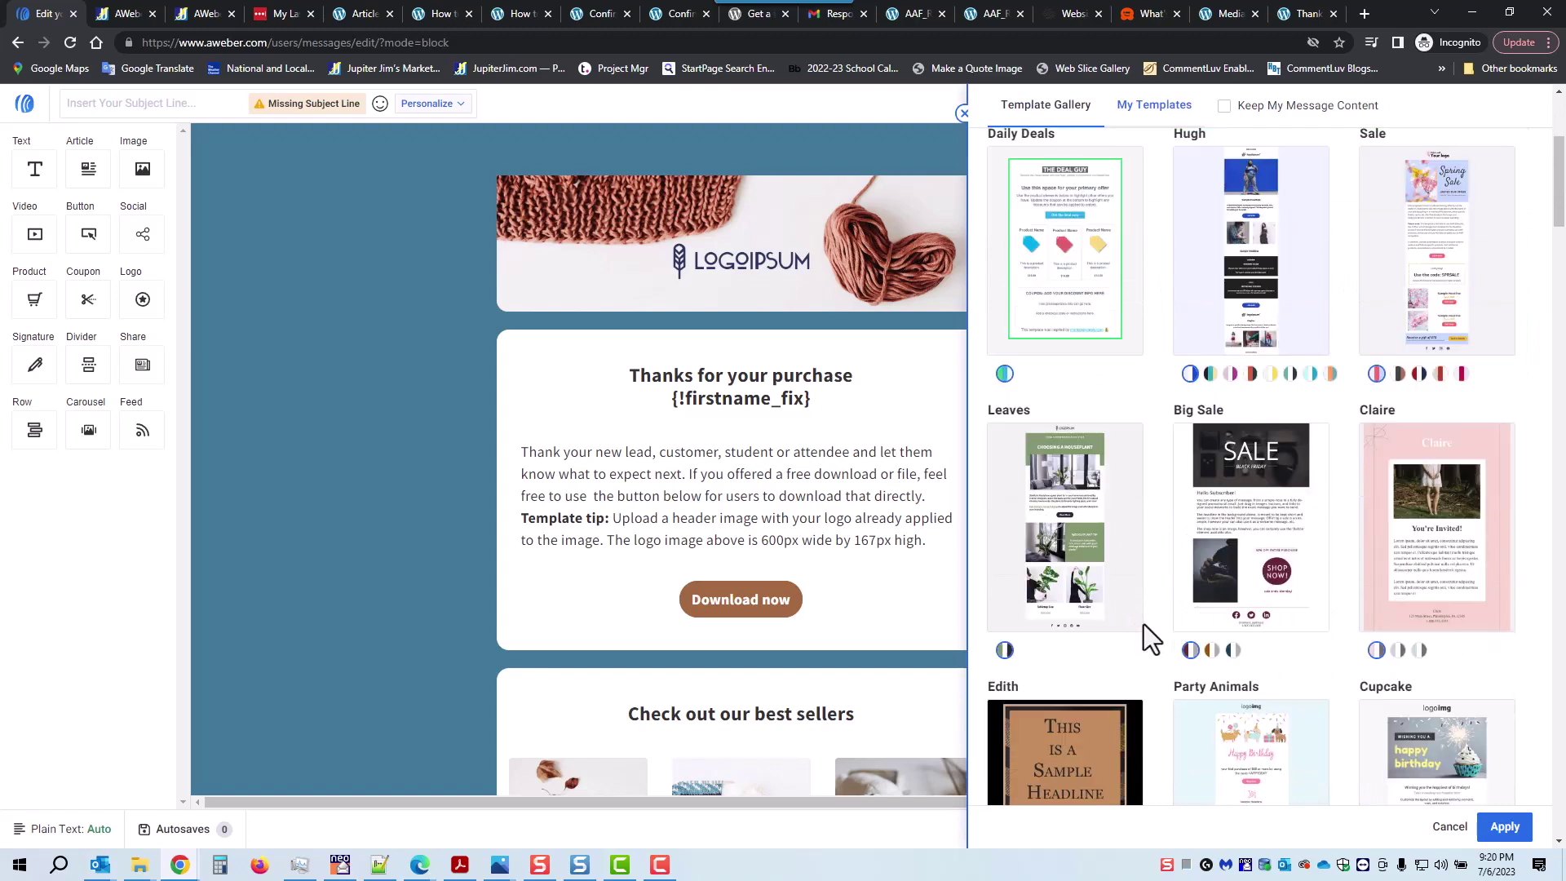
pyautogui.scroll(-4, 1144, 624)
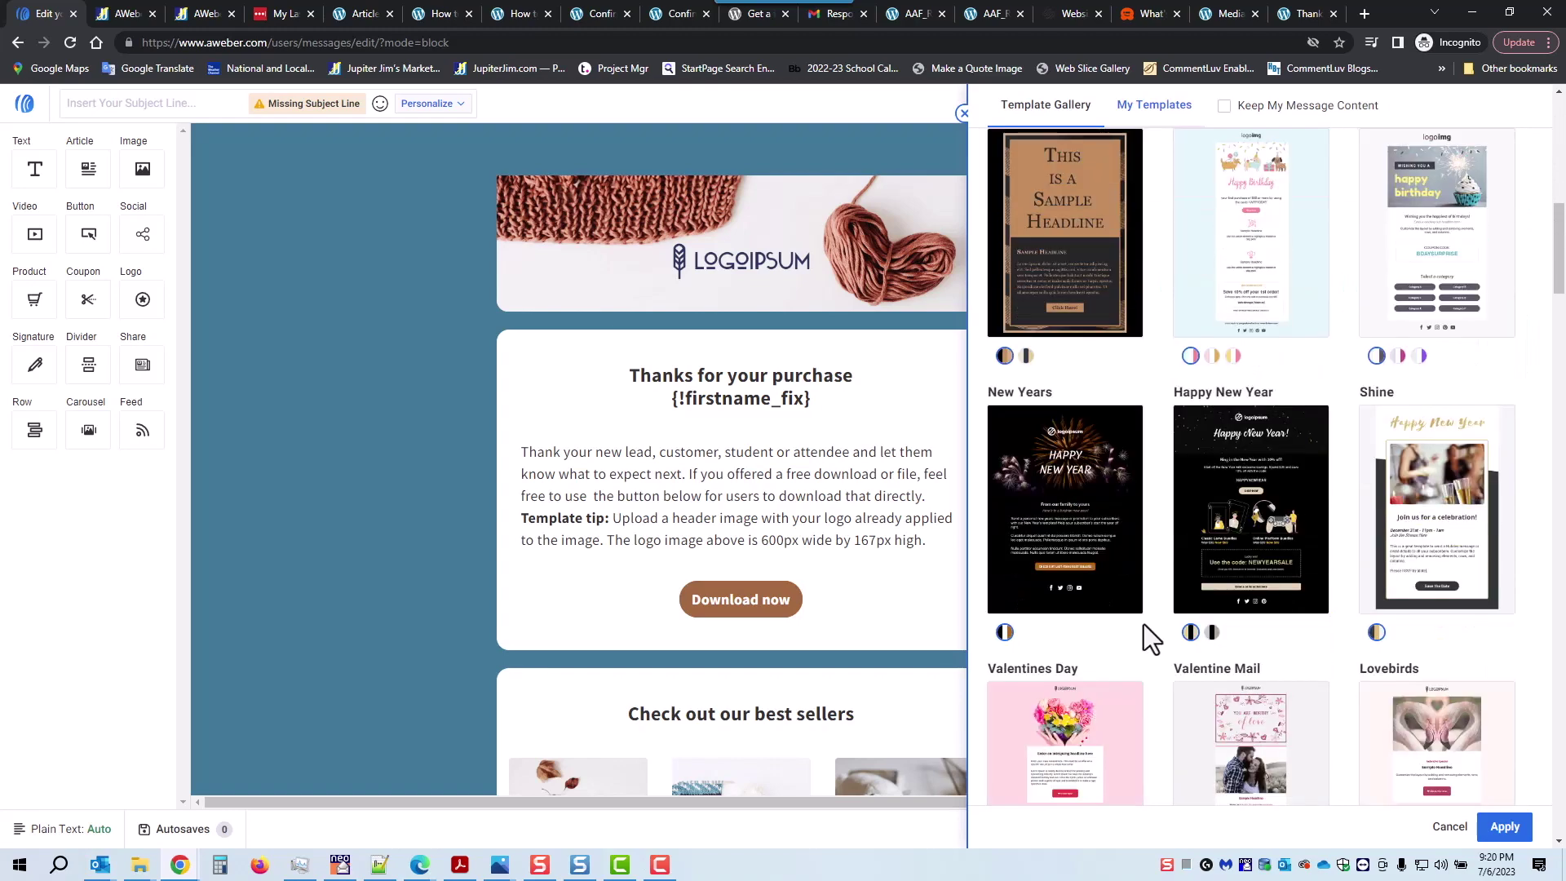
pyautogui.scroll(-2, 1144, 624)
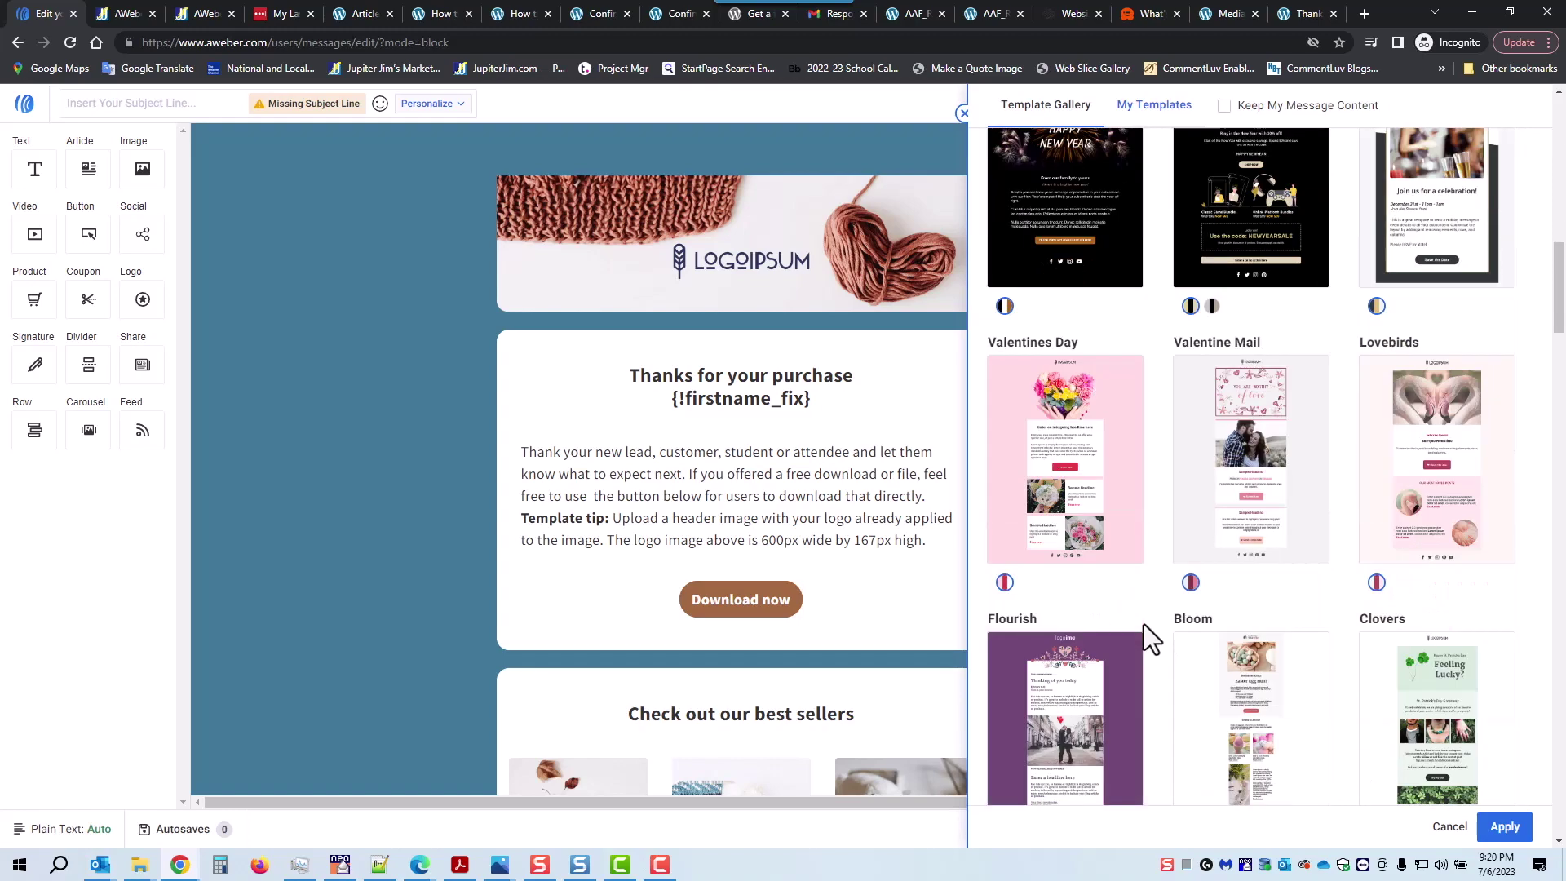
pyautogui.scroll(-5, 1143, 624)
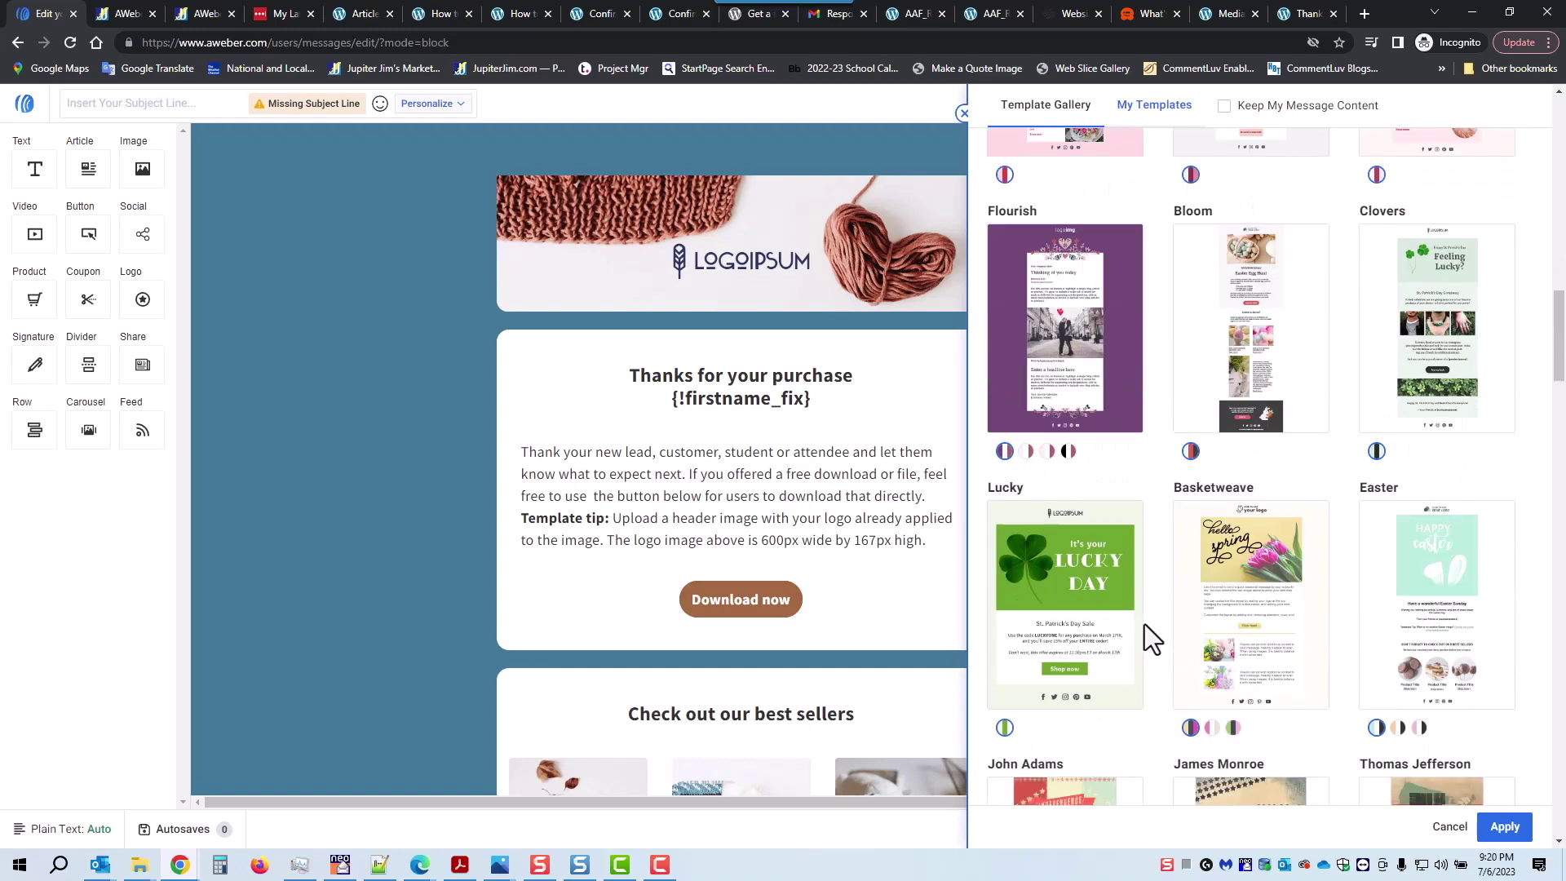
pyautogui.scroll(-4, 1144, 624)
pyautogui.scroll(-2, 1143, 623)
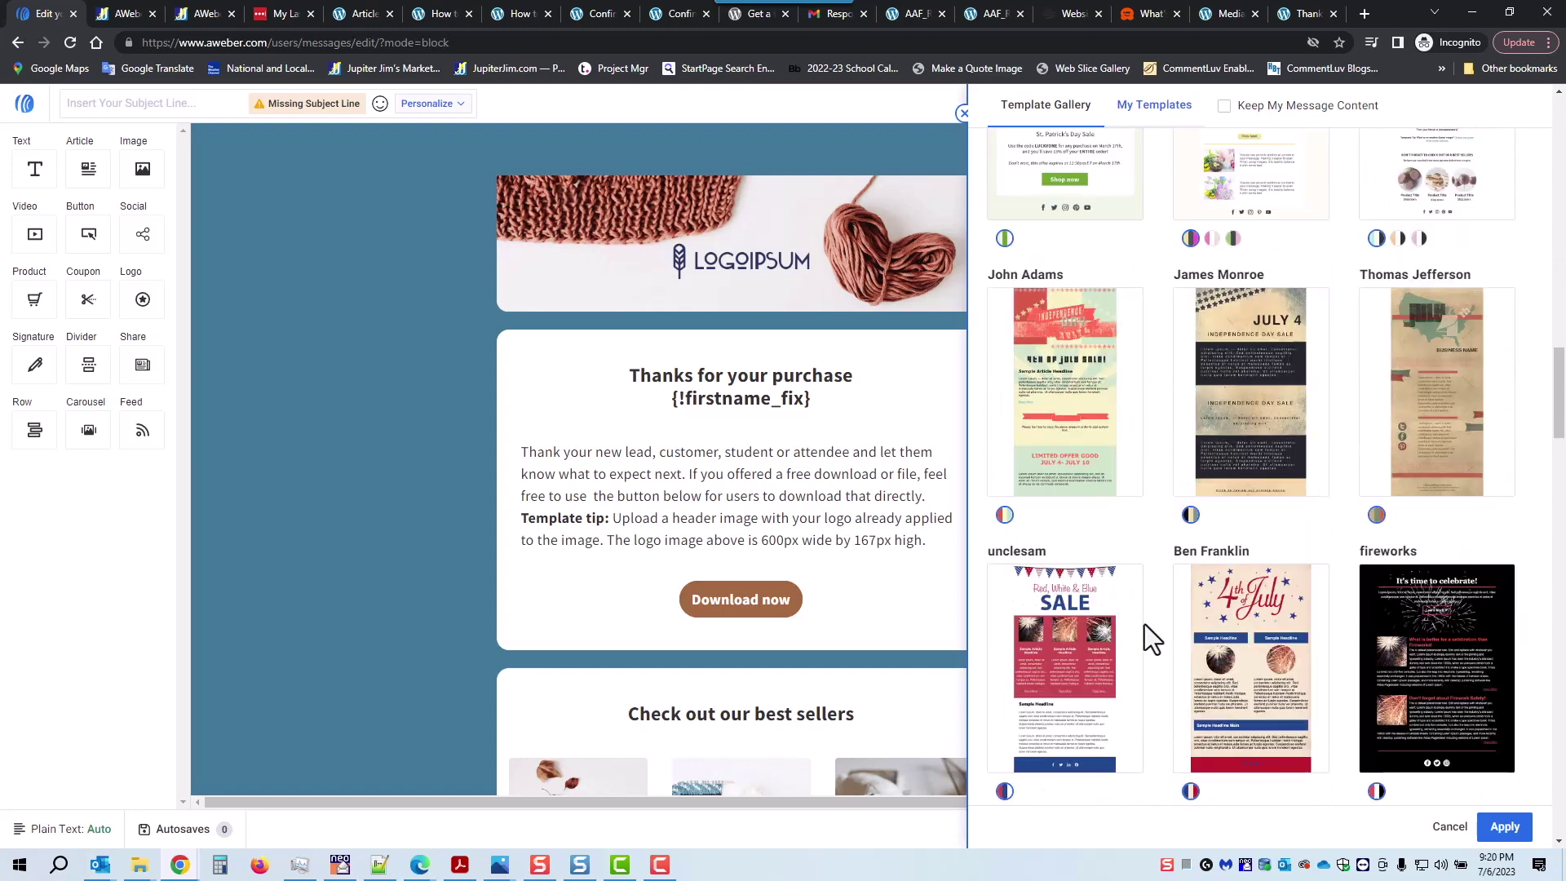
pyautogui.scroll(-2, 1143, 624)
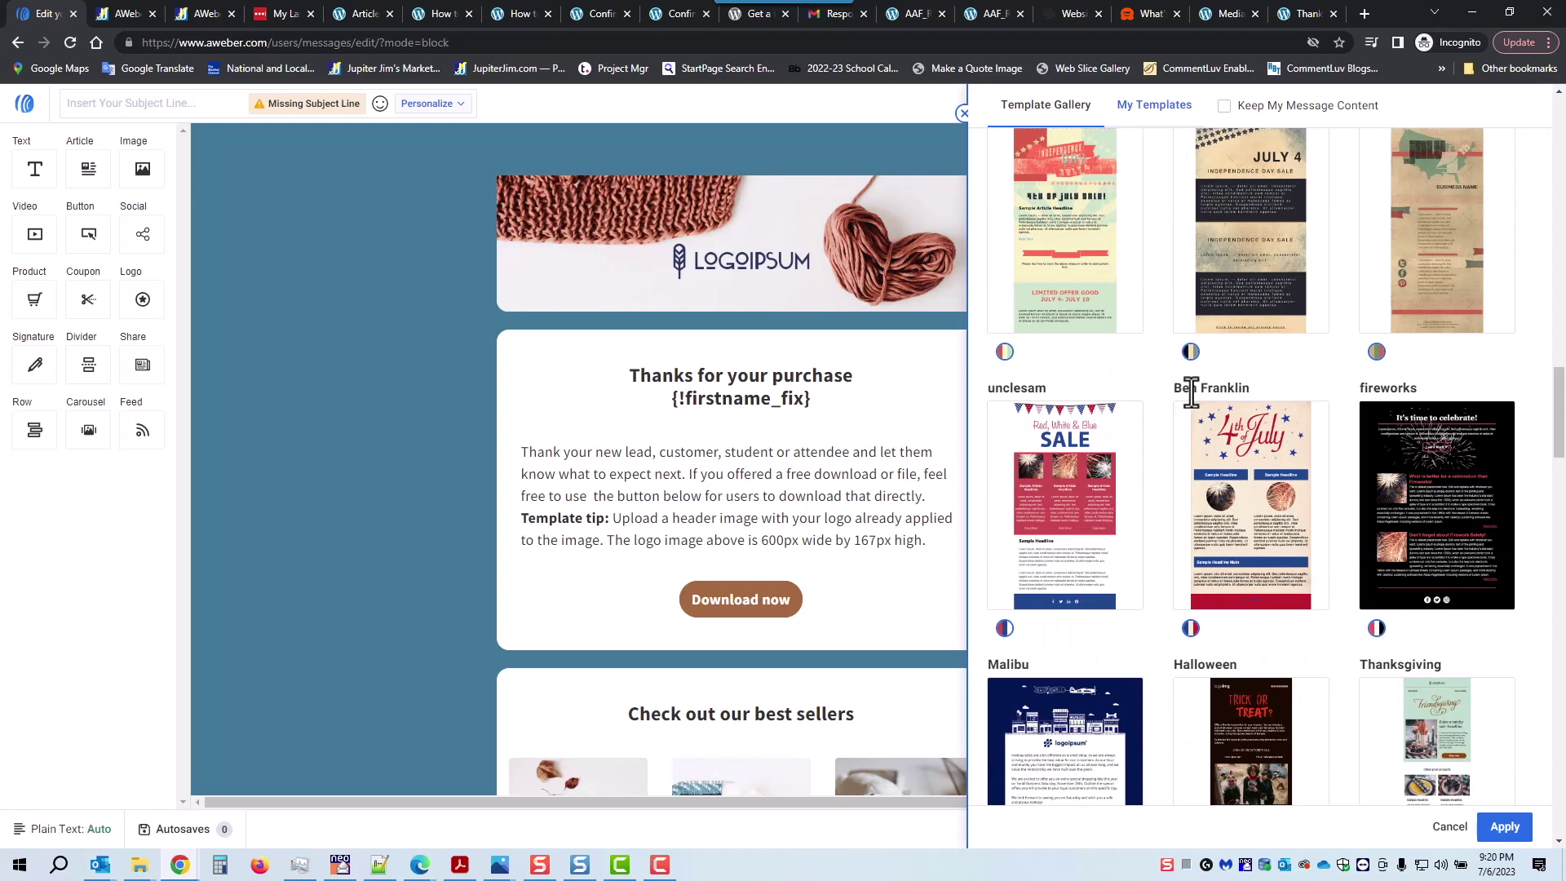
pyautogui.moveTo(1558, 444); pyautogui.dragTo(1559, 139)
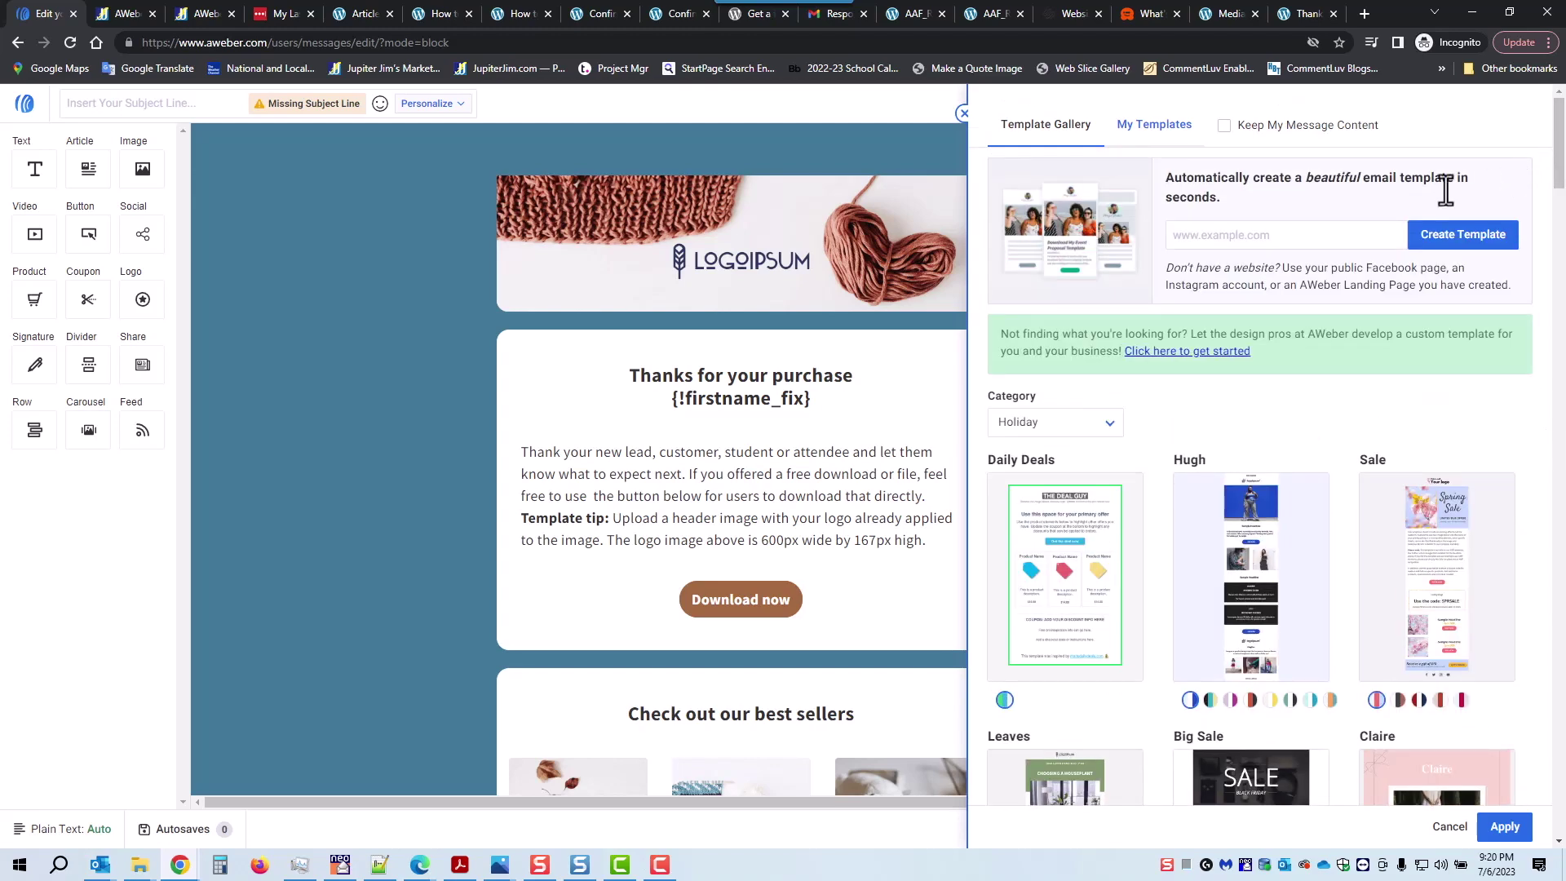
# Review the available template categories and set the category filter back to All.
pyautogui.click(1111, 431)
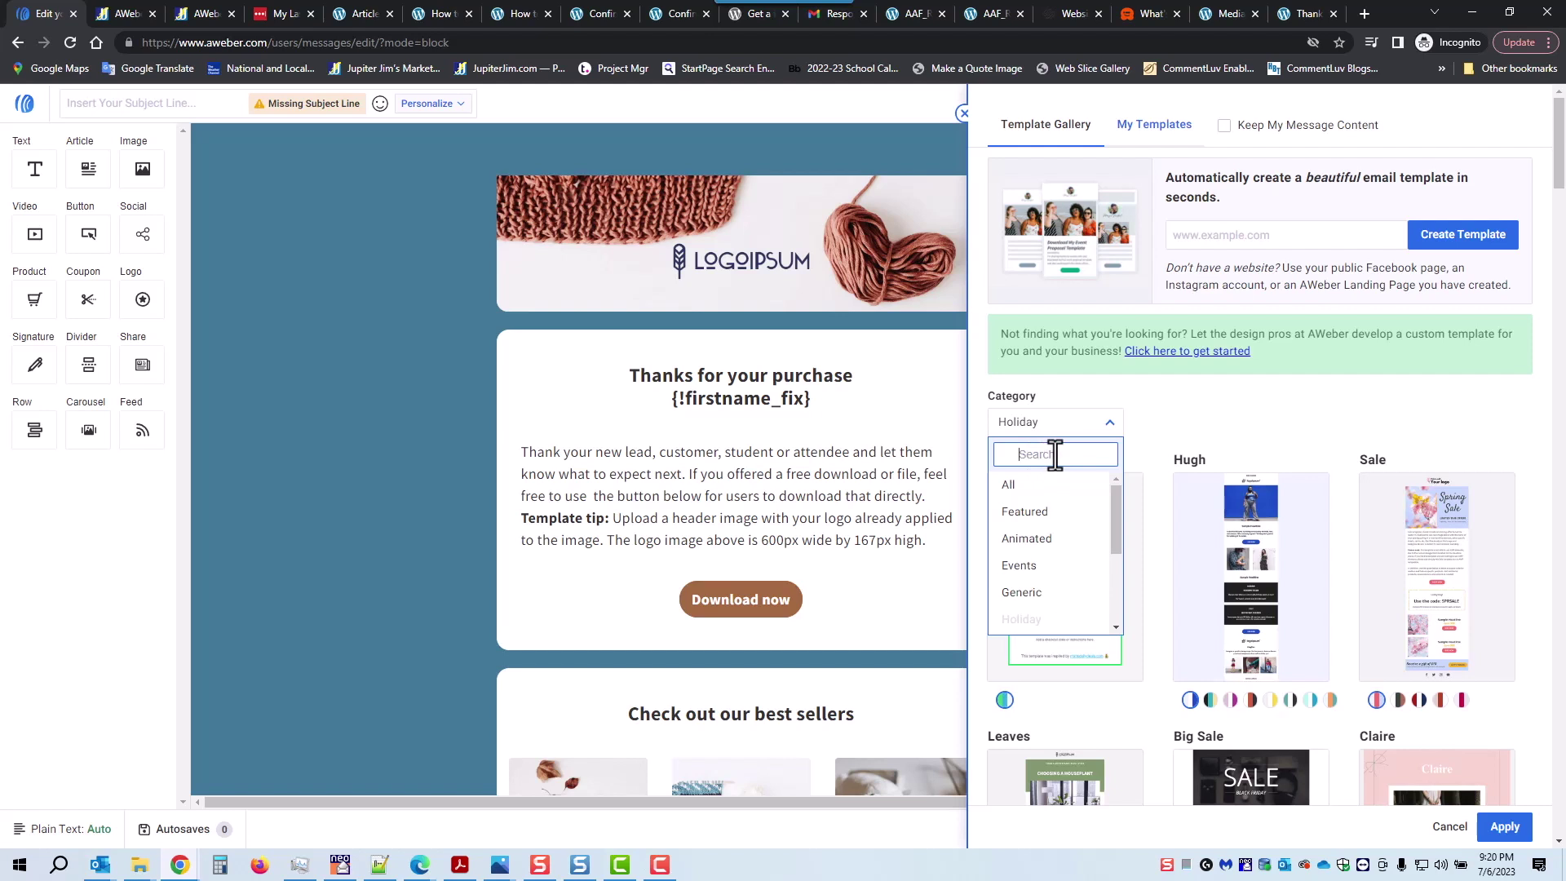
pyautogui.scroll(-1, 1113, 522)
pyautogui.moveTo(1114, 532); pyautogui.dragTo(1110, 602)
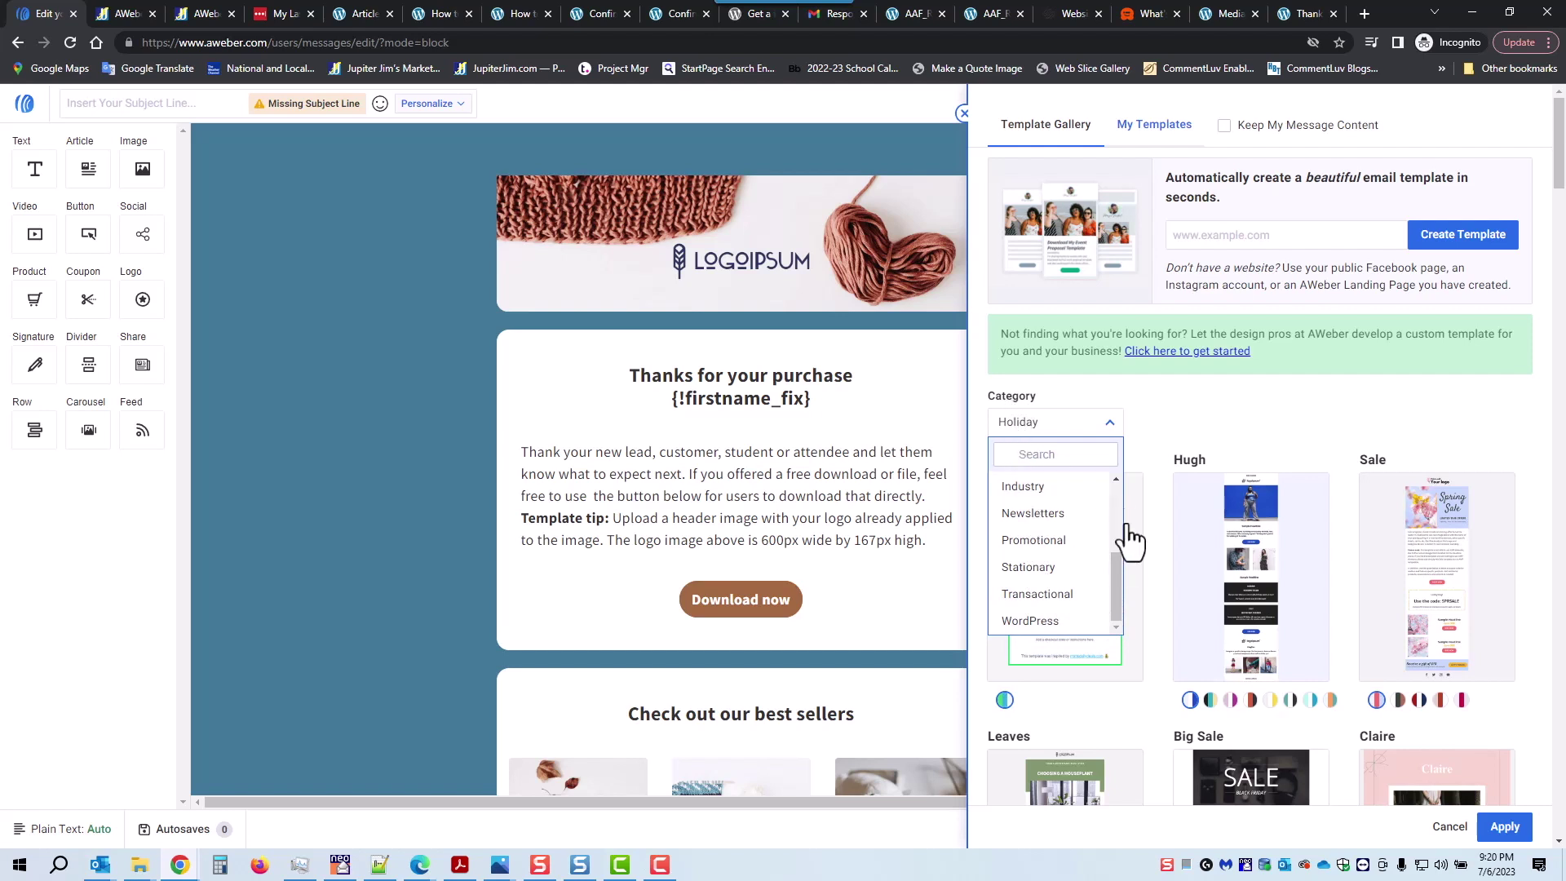
pyautogui.moveTo(1117, 580); pyautogui.dragTo(1113, 493)
pyautogui.click(1024, 486)
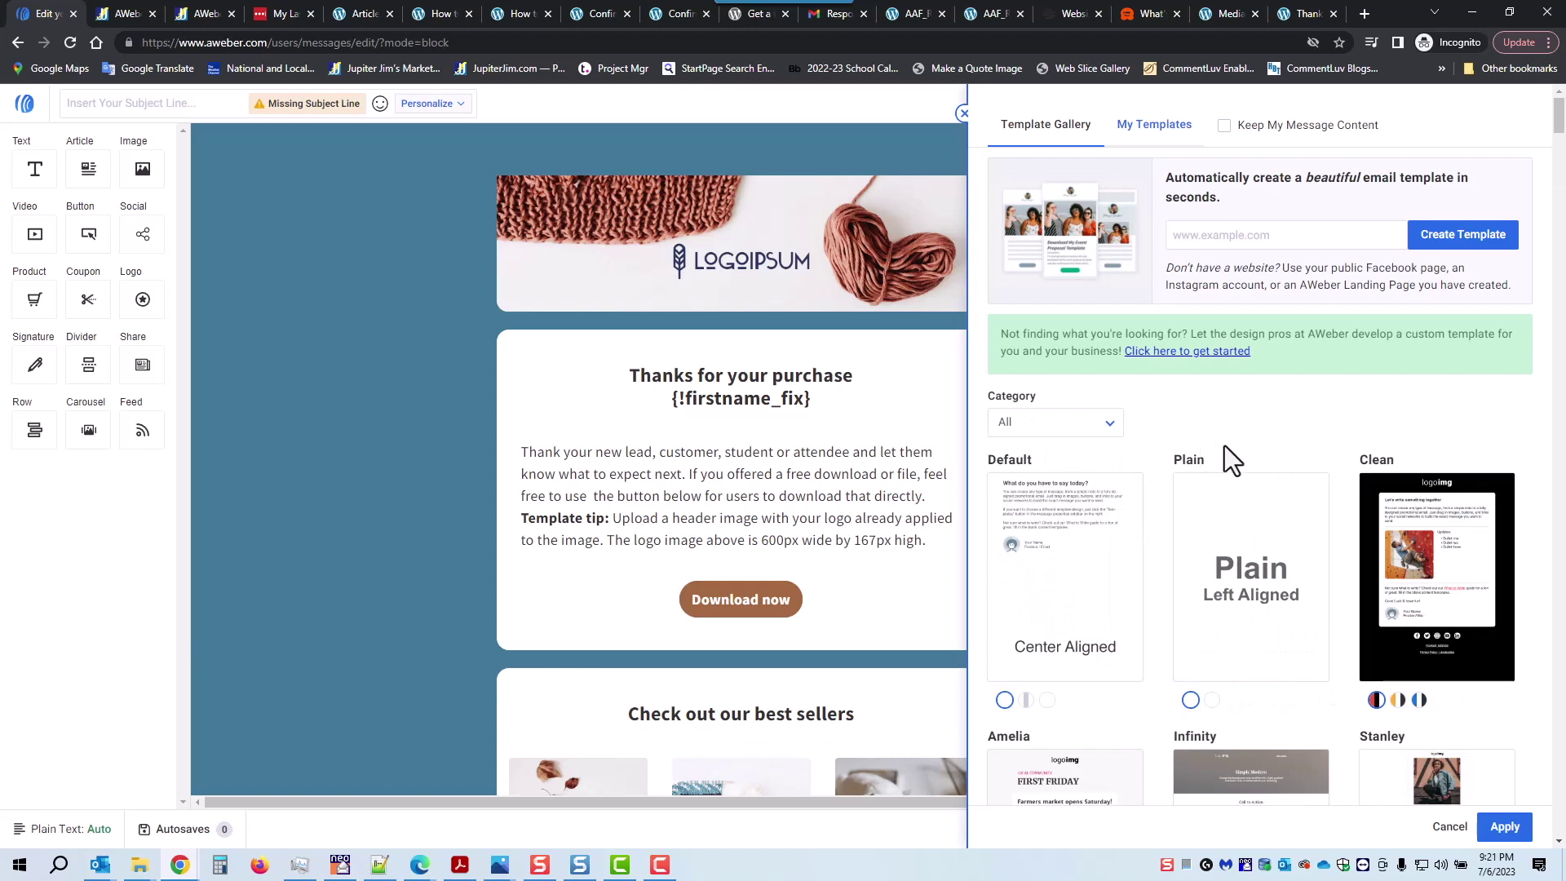
# Compare the layout variants of the Simplified template and apply its Single Column Hero version to the message.
pyautogui.scroll(-10, 1223, 457)
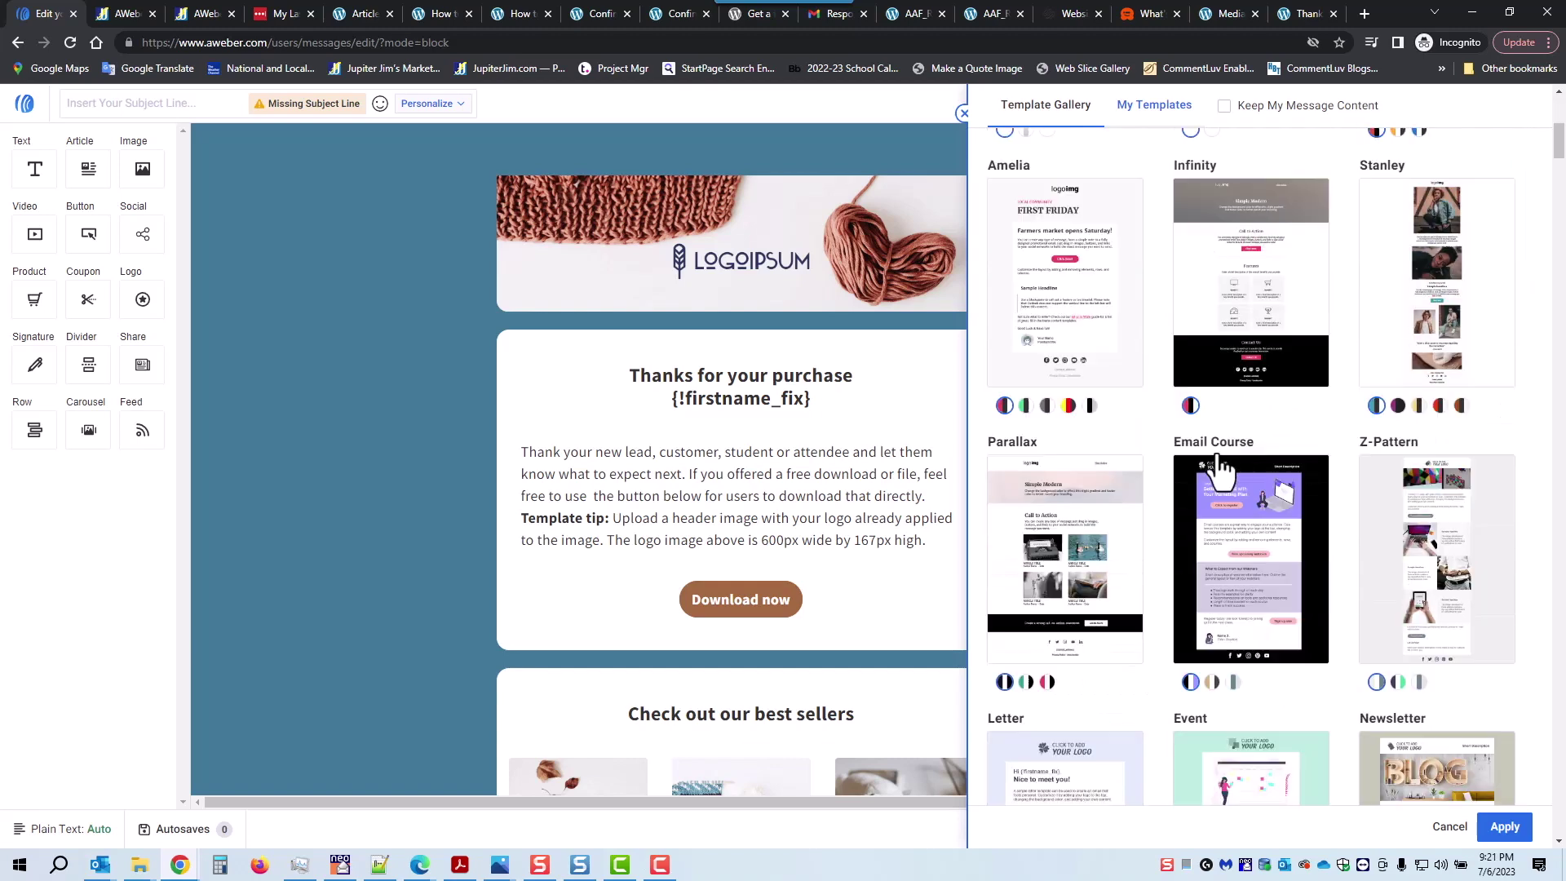
pyautogui.scroll(-7, 1211, 461)
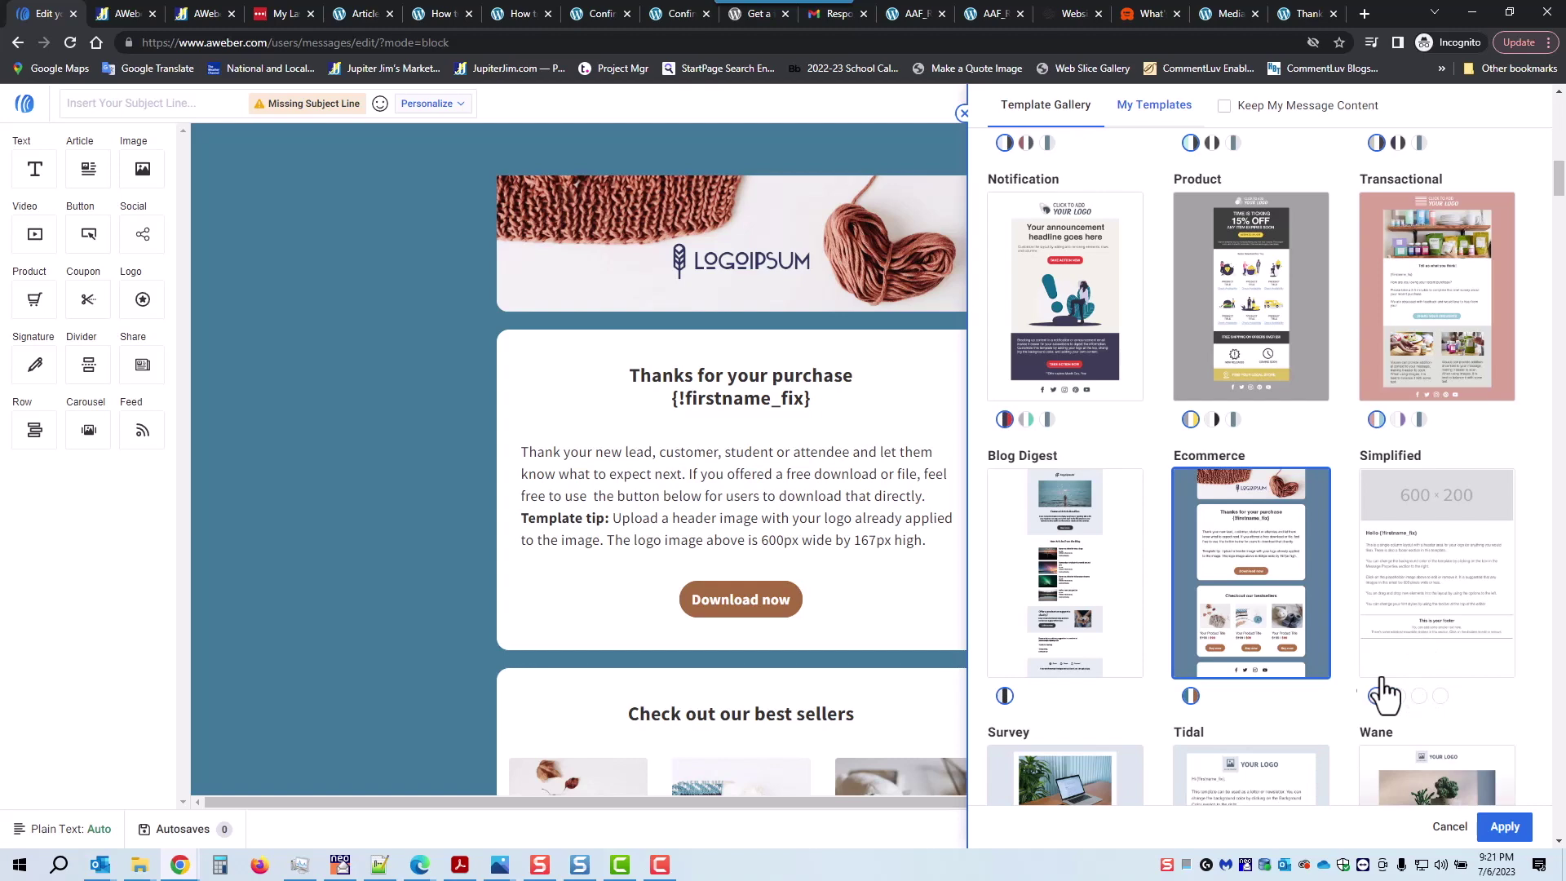
pyautogui.click(1399, 698)
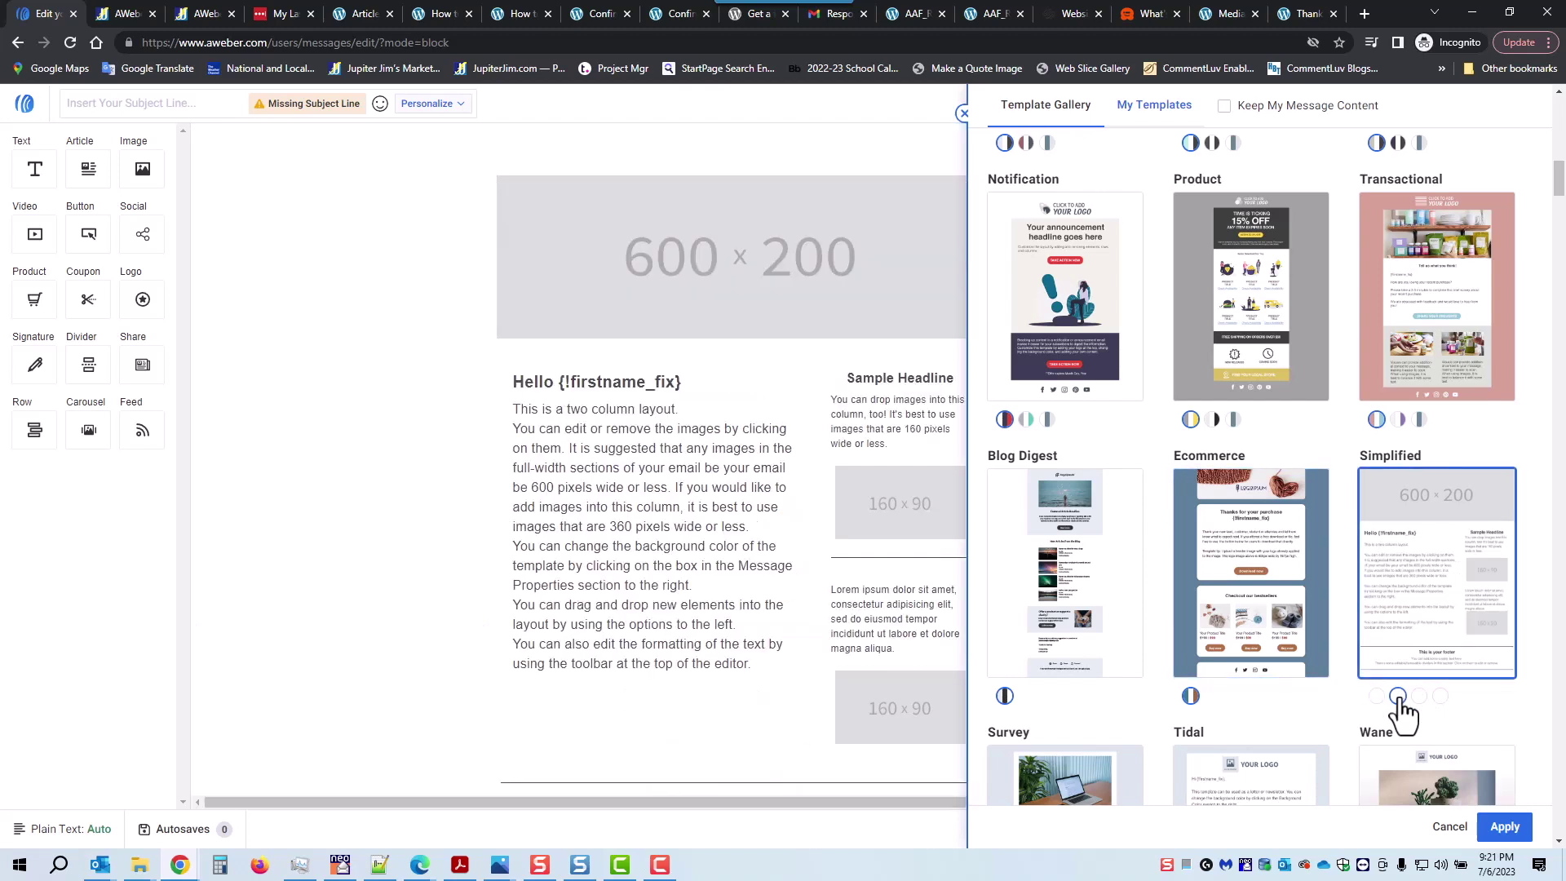
pyautogui.click(1420, 700)
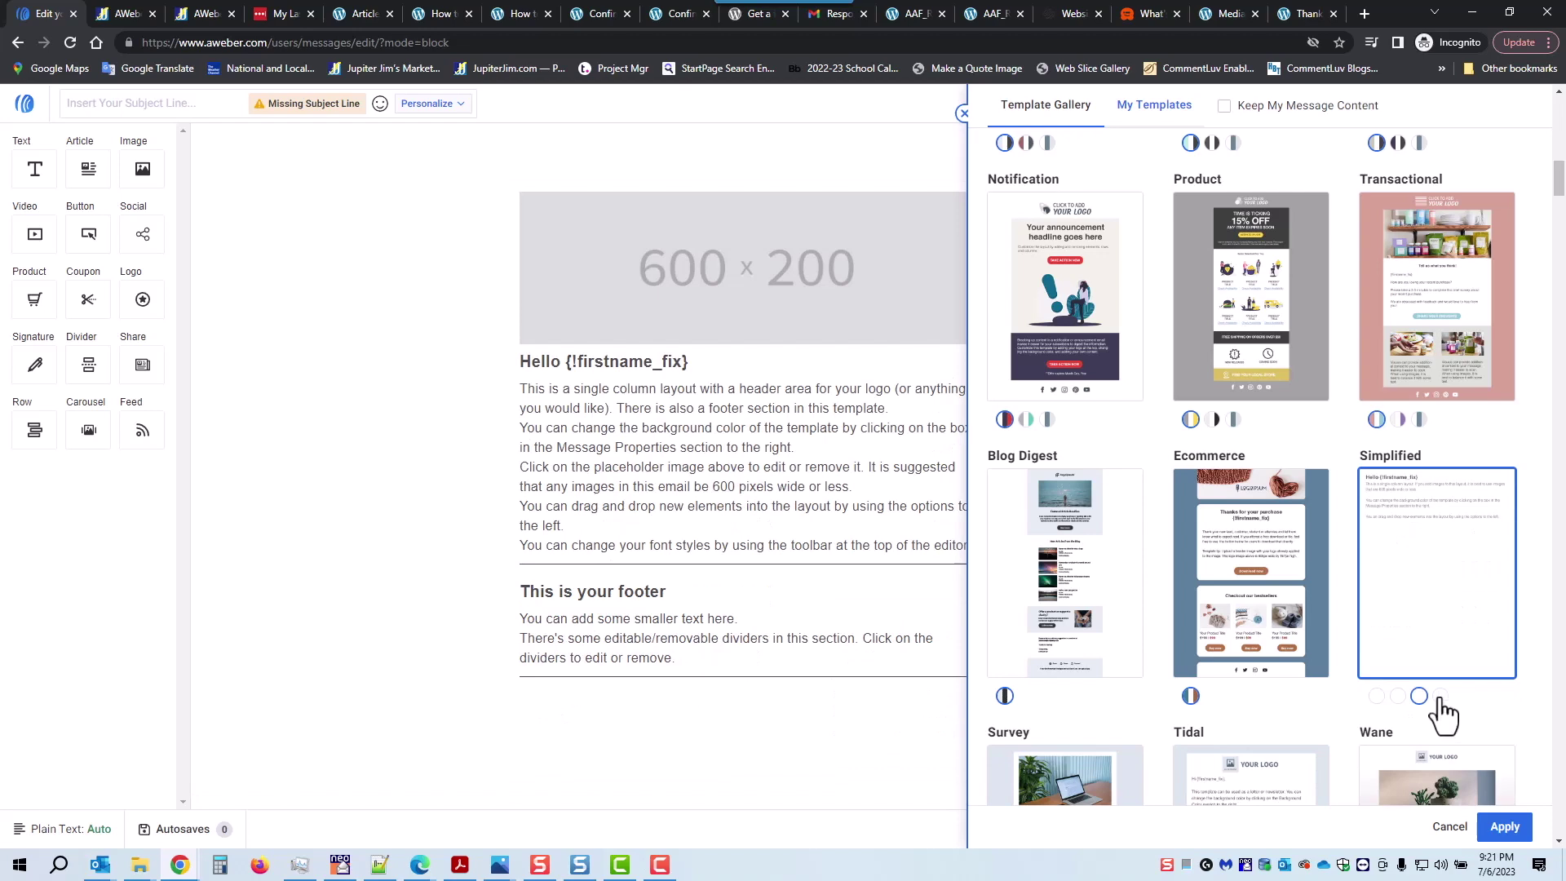
pyautogui.click(1440, 698)
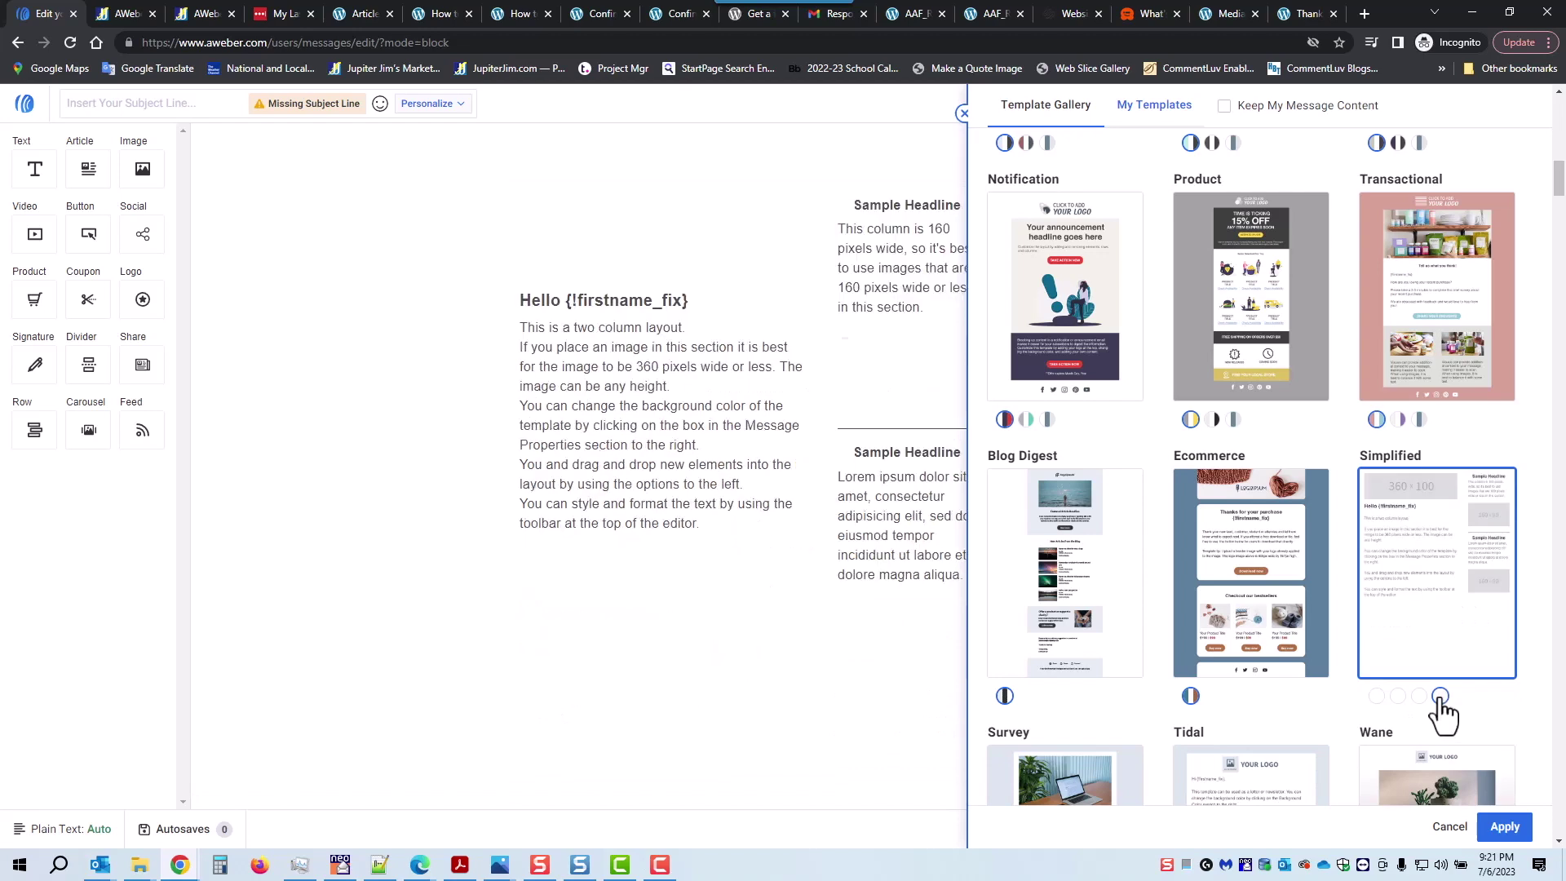
pyautogui.click(1378, 698)
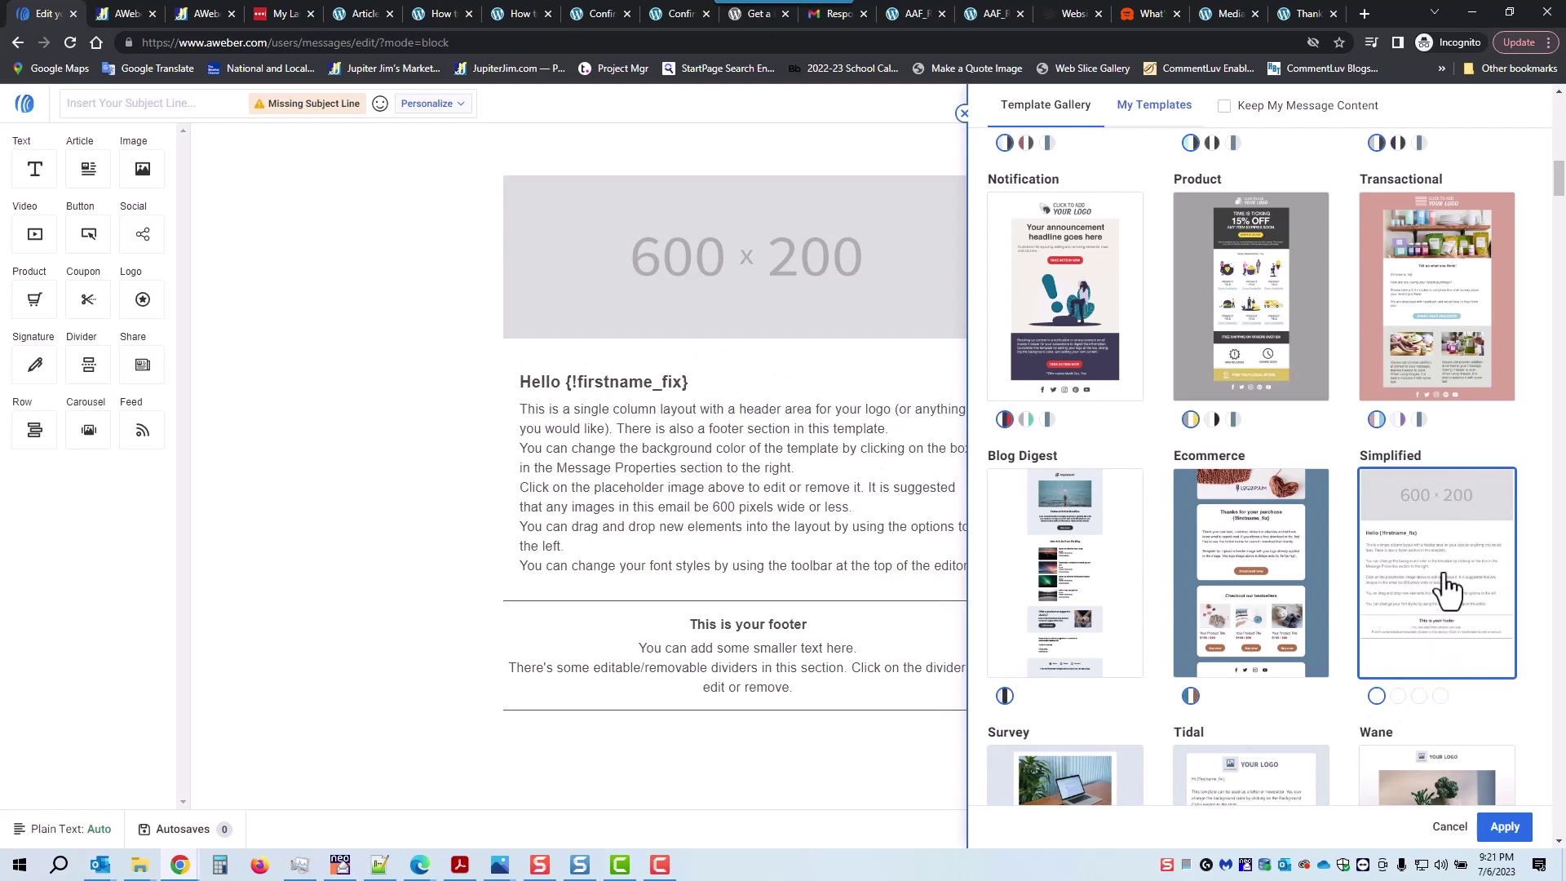
pyautogui.click(1505, 828)
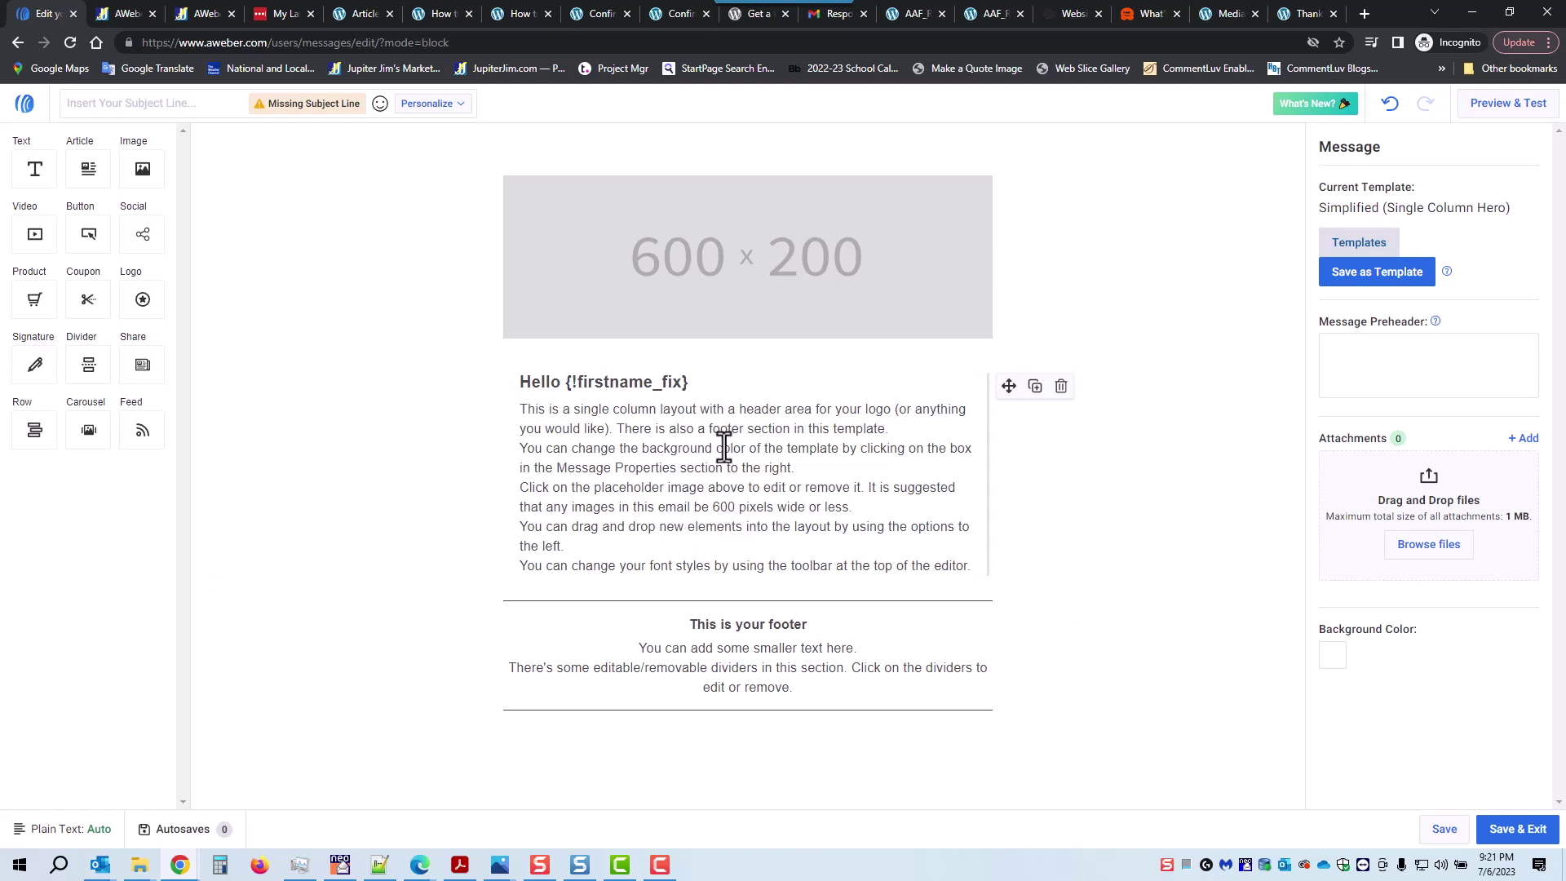
# Open the image gallery for the header placeholder image and search the stock images for "business".
pyautogui.click(741, 263)
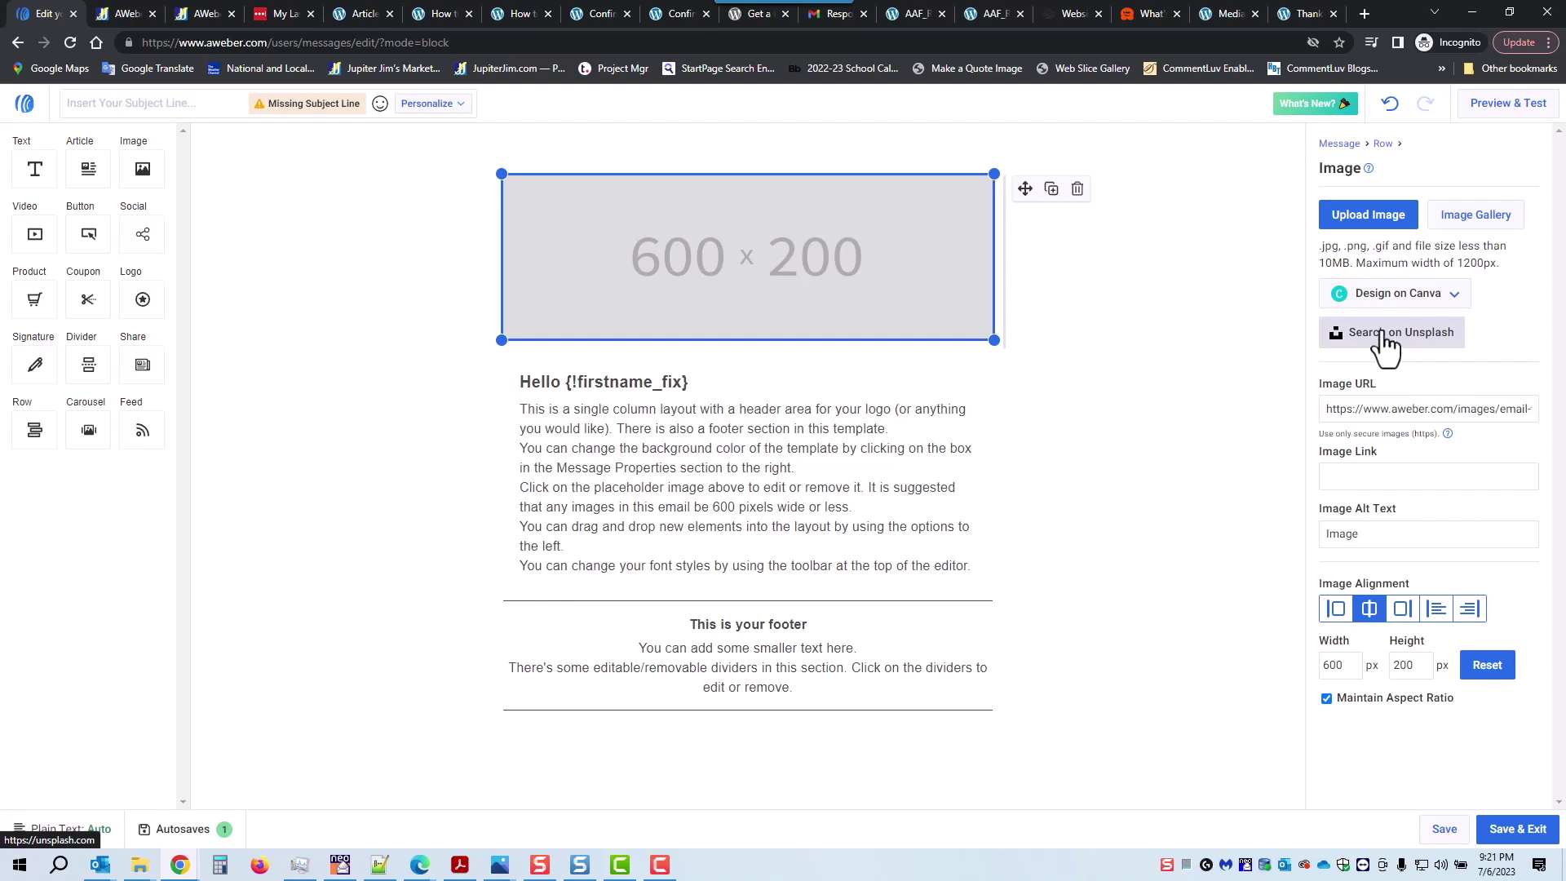
pyautogui.click(1475, 216)
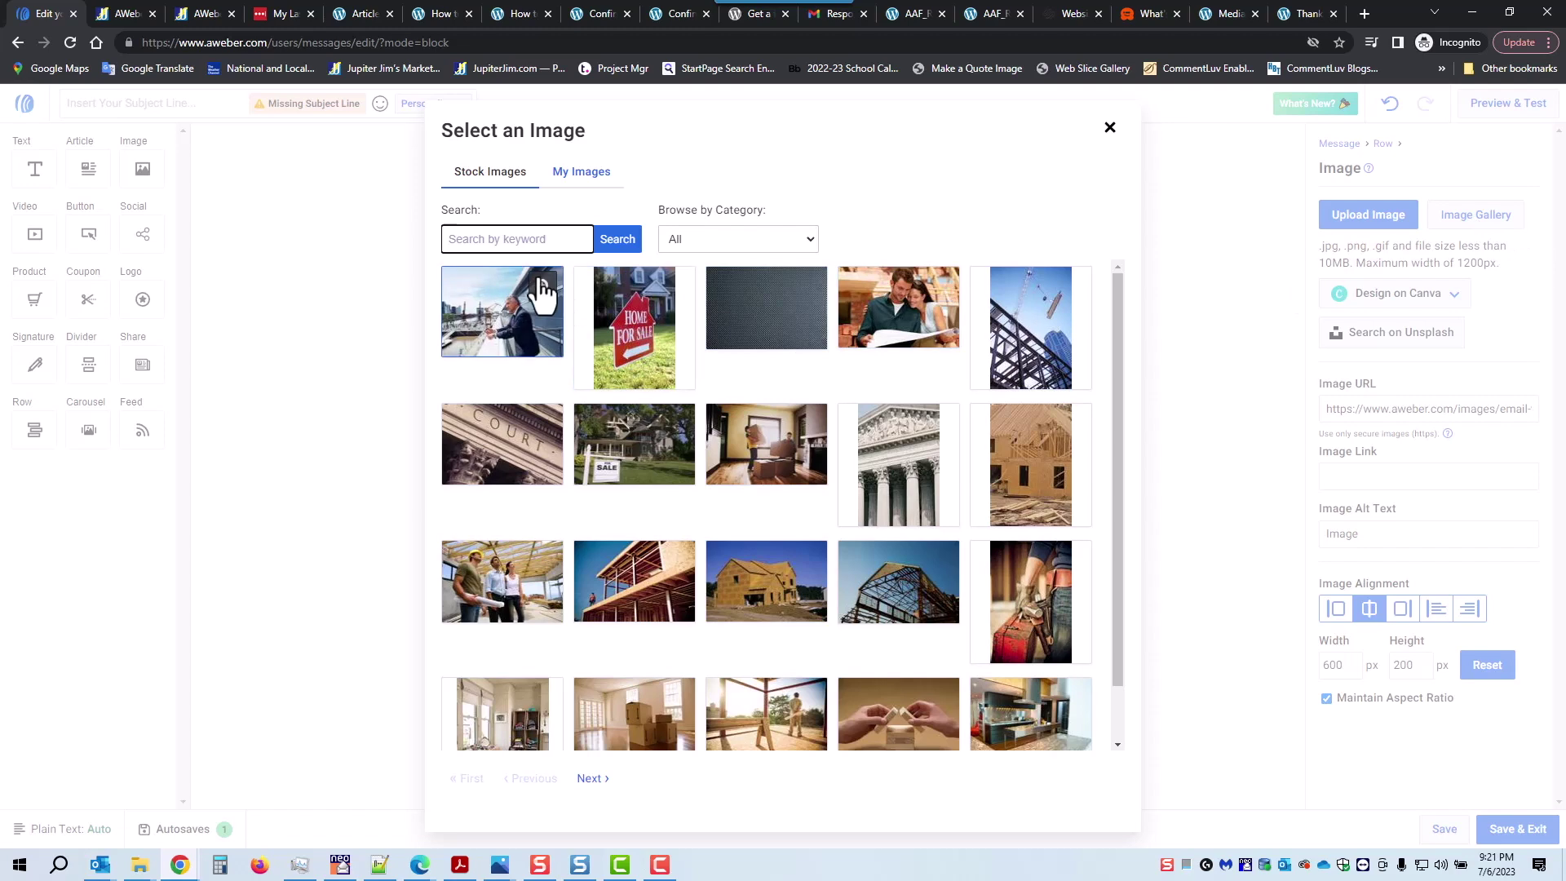
pyautogui.scroll(-1, 571, 318)
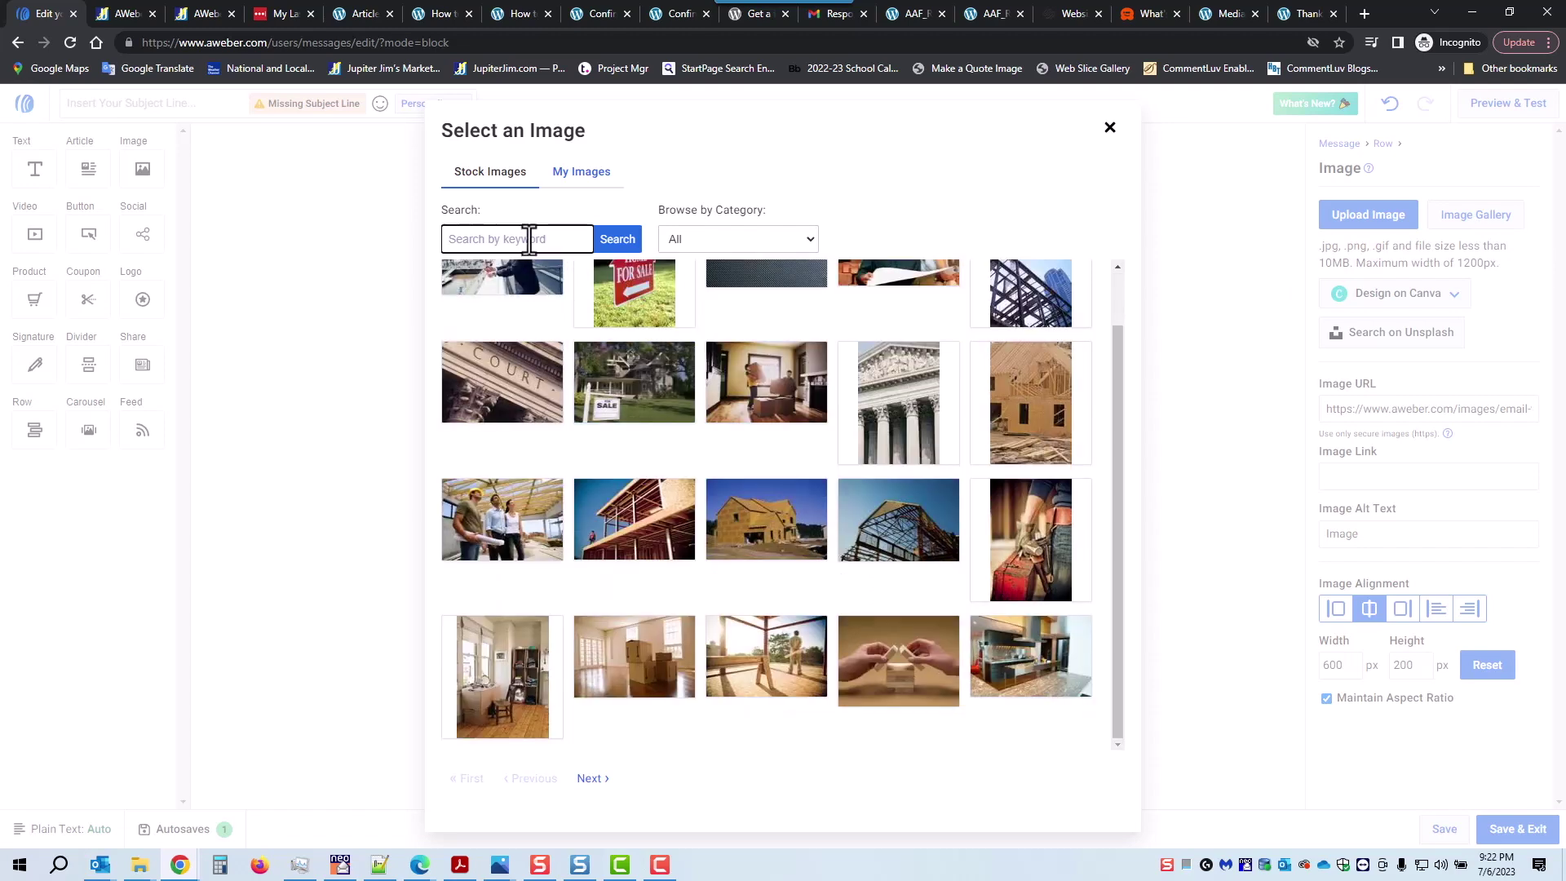
pyautogui.click(477, 242)
pyautogui.write('business')
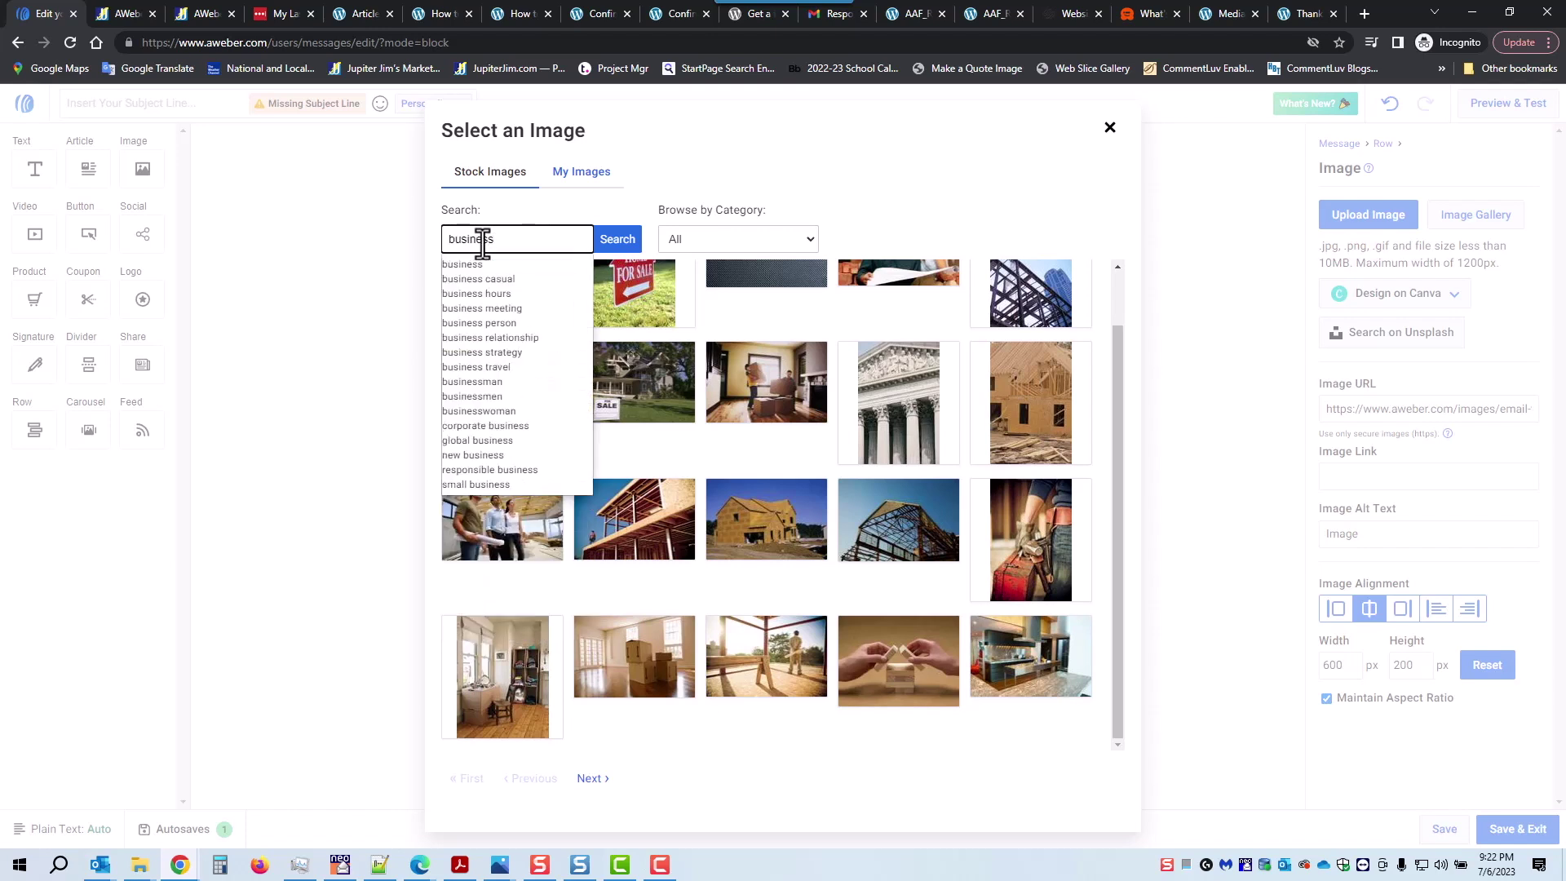
pyautogui.click(617, 239)
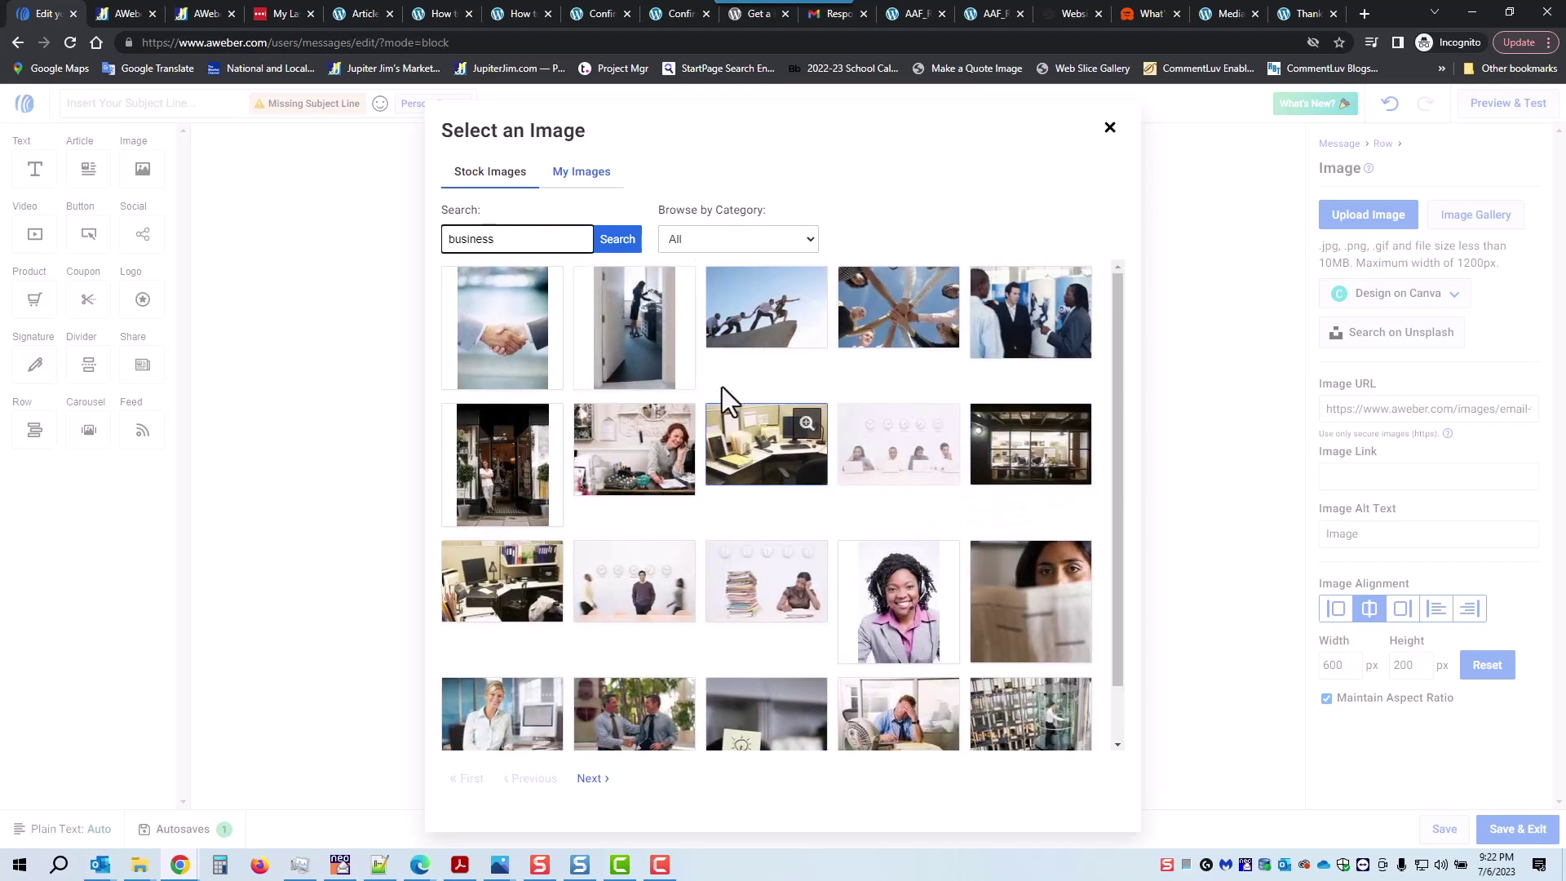
# Replace the header placeholder with the Jimmy Joe's Marketing Company laptop-and-notebook banner from the second page of My Images.
pyautogui.click(584, 192)
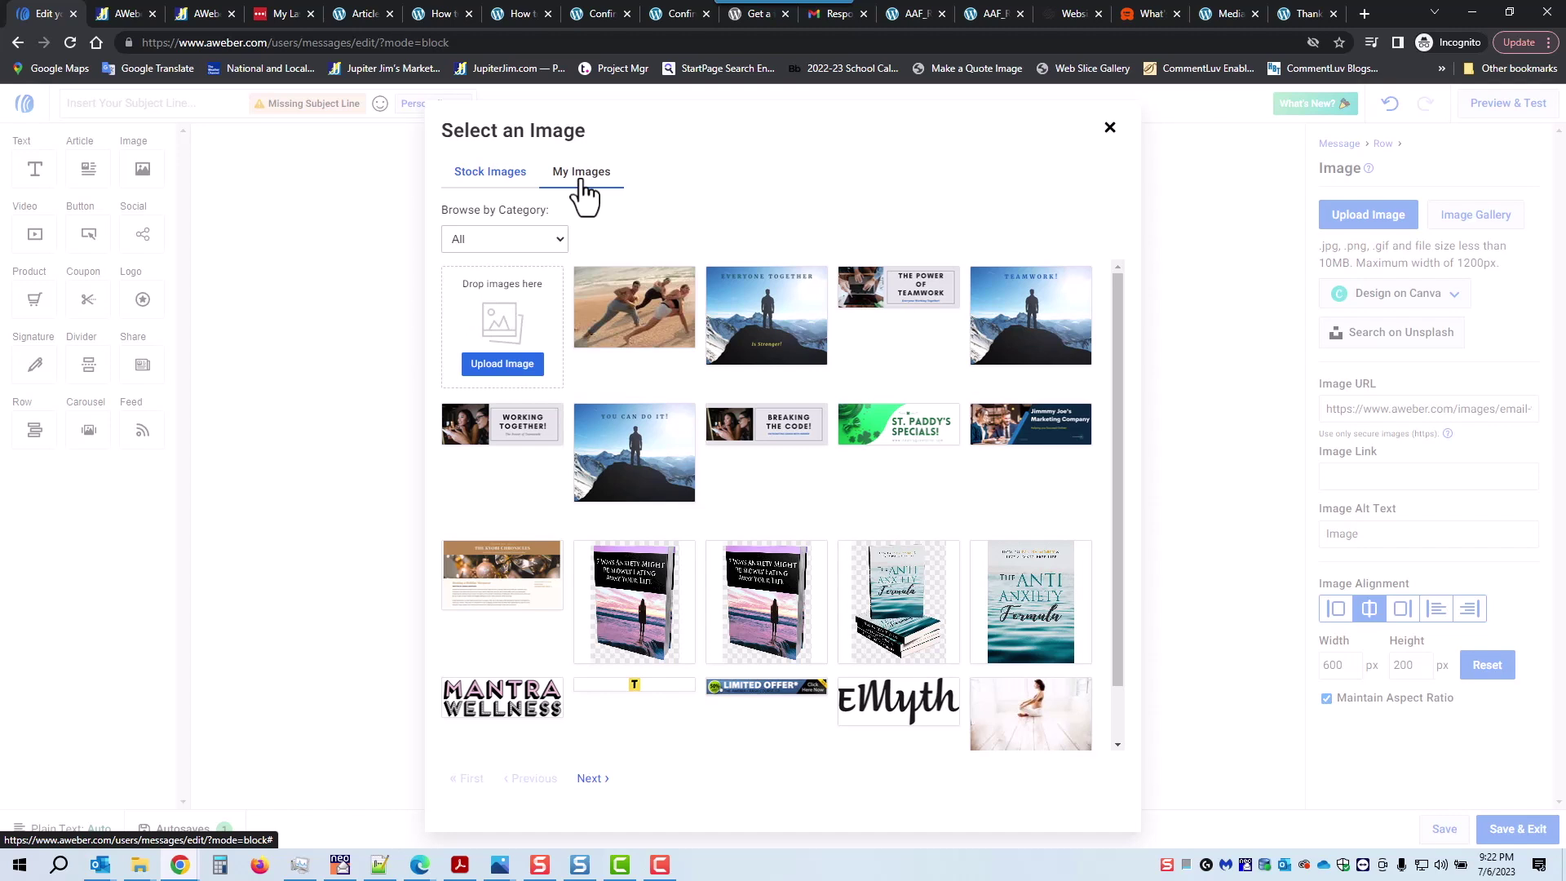
pyautogui.moveTo(669, 395)
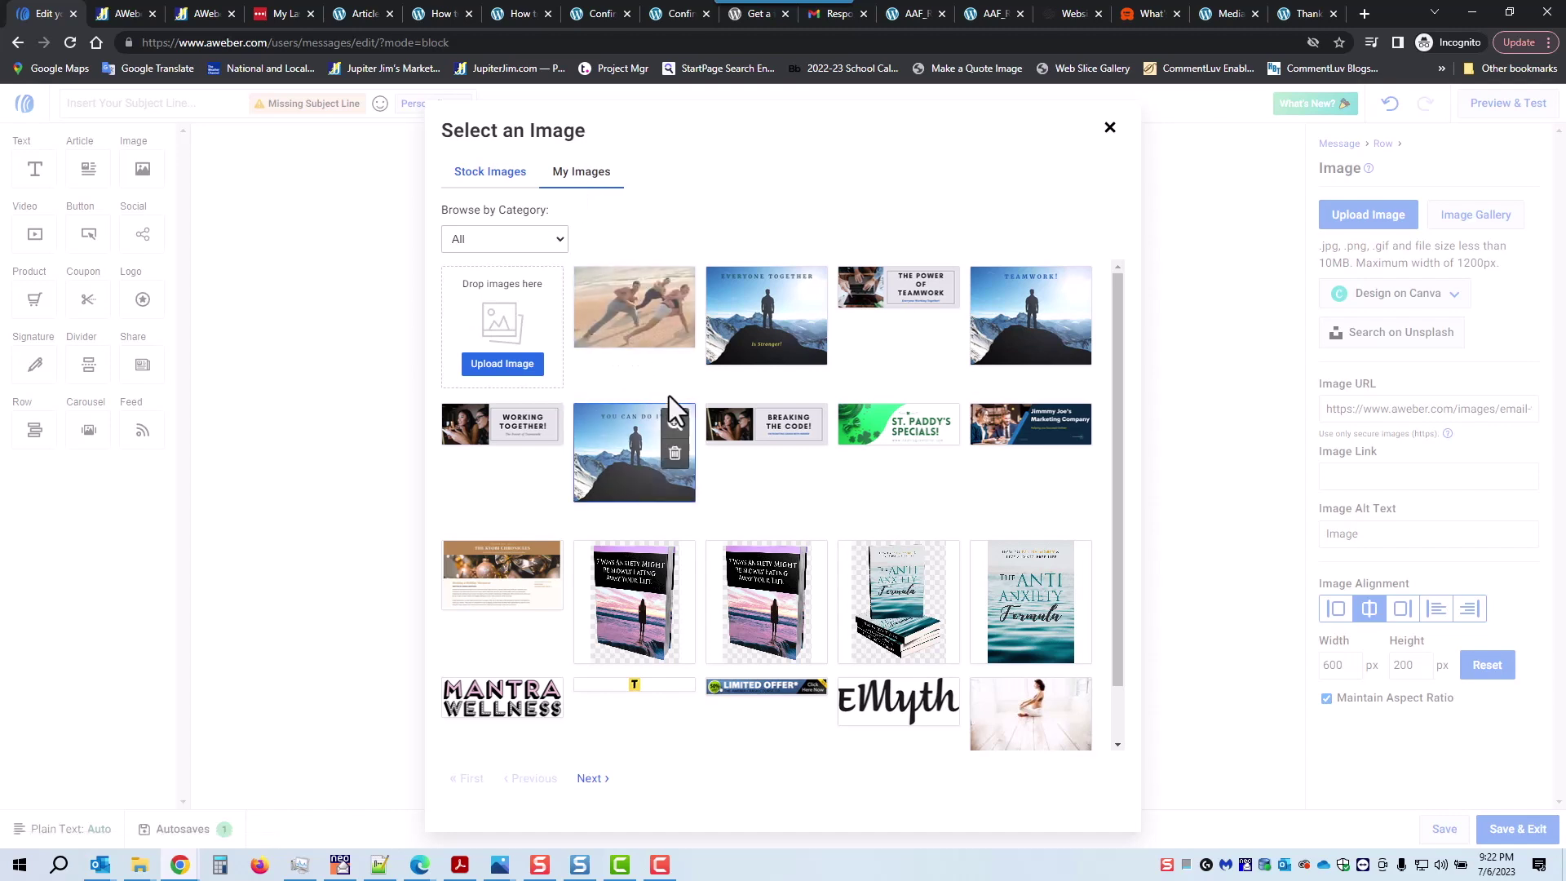
pyautogui.scroll(-1, 669, 445)
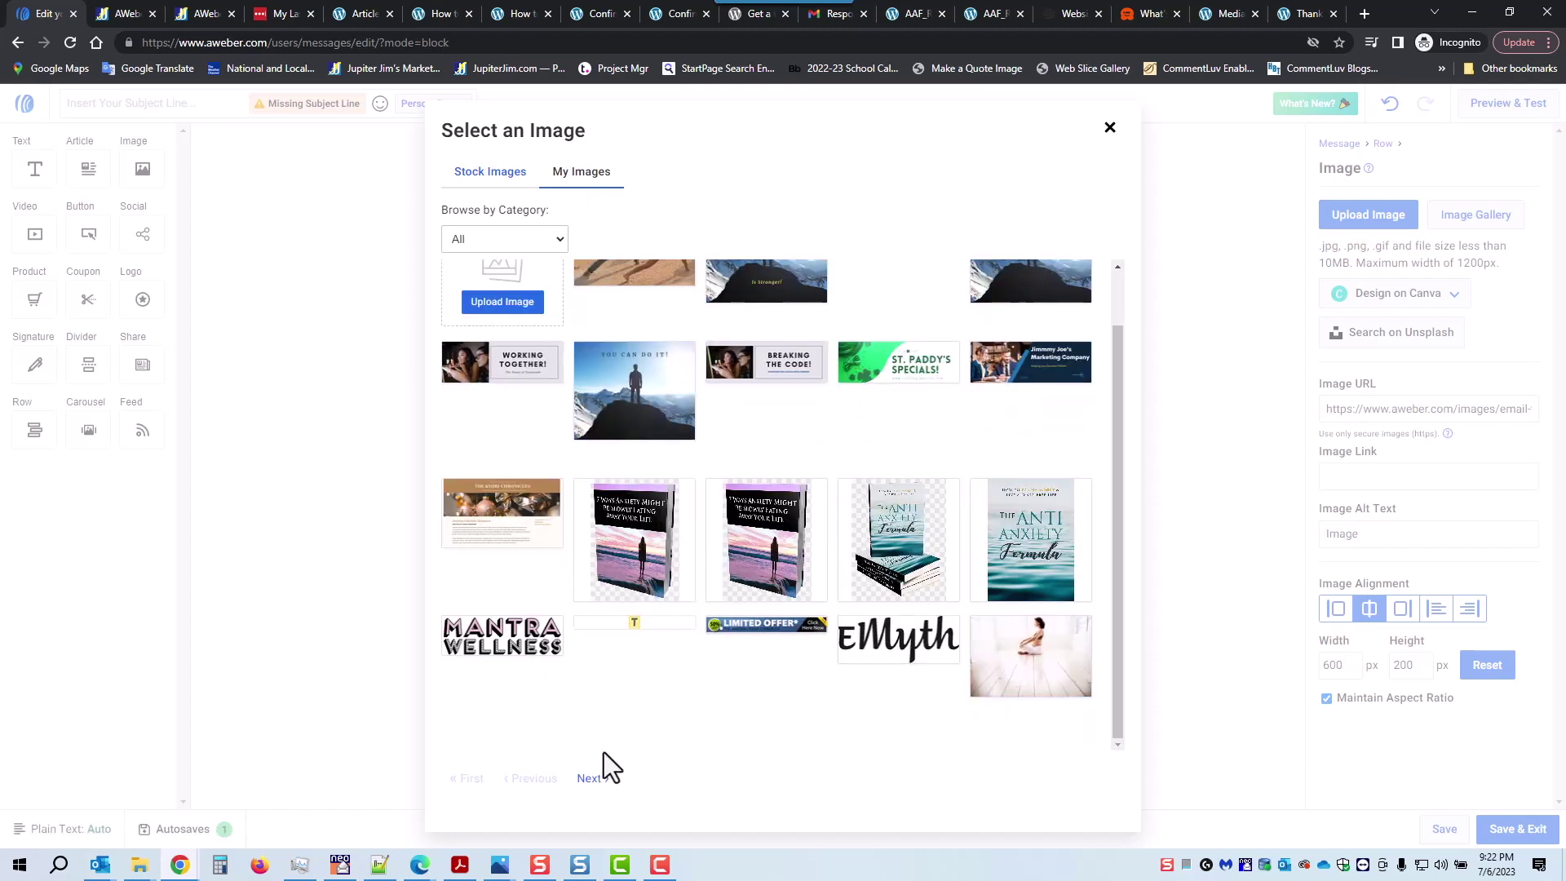
pyautogui.click(593, 780)
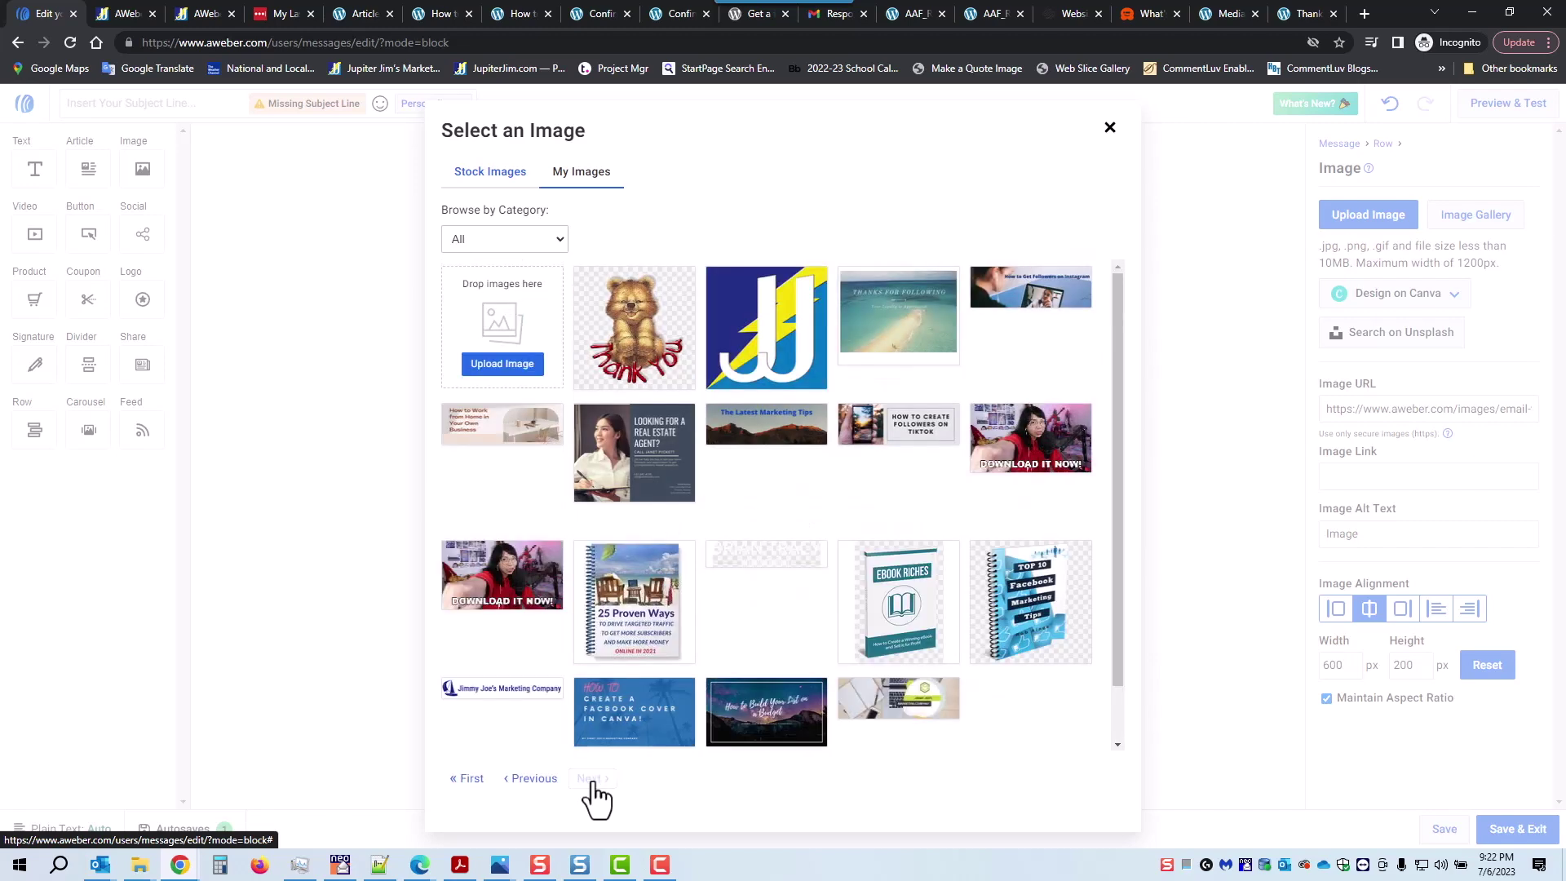
pyautogui.moveTo(640, 757)
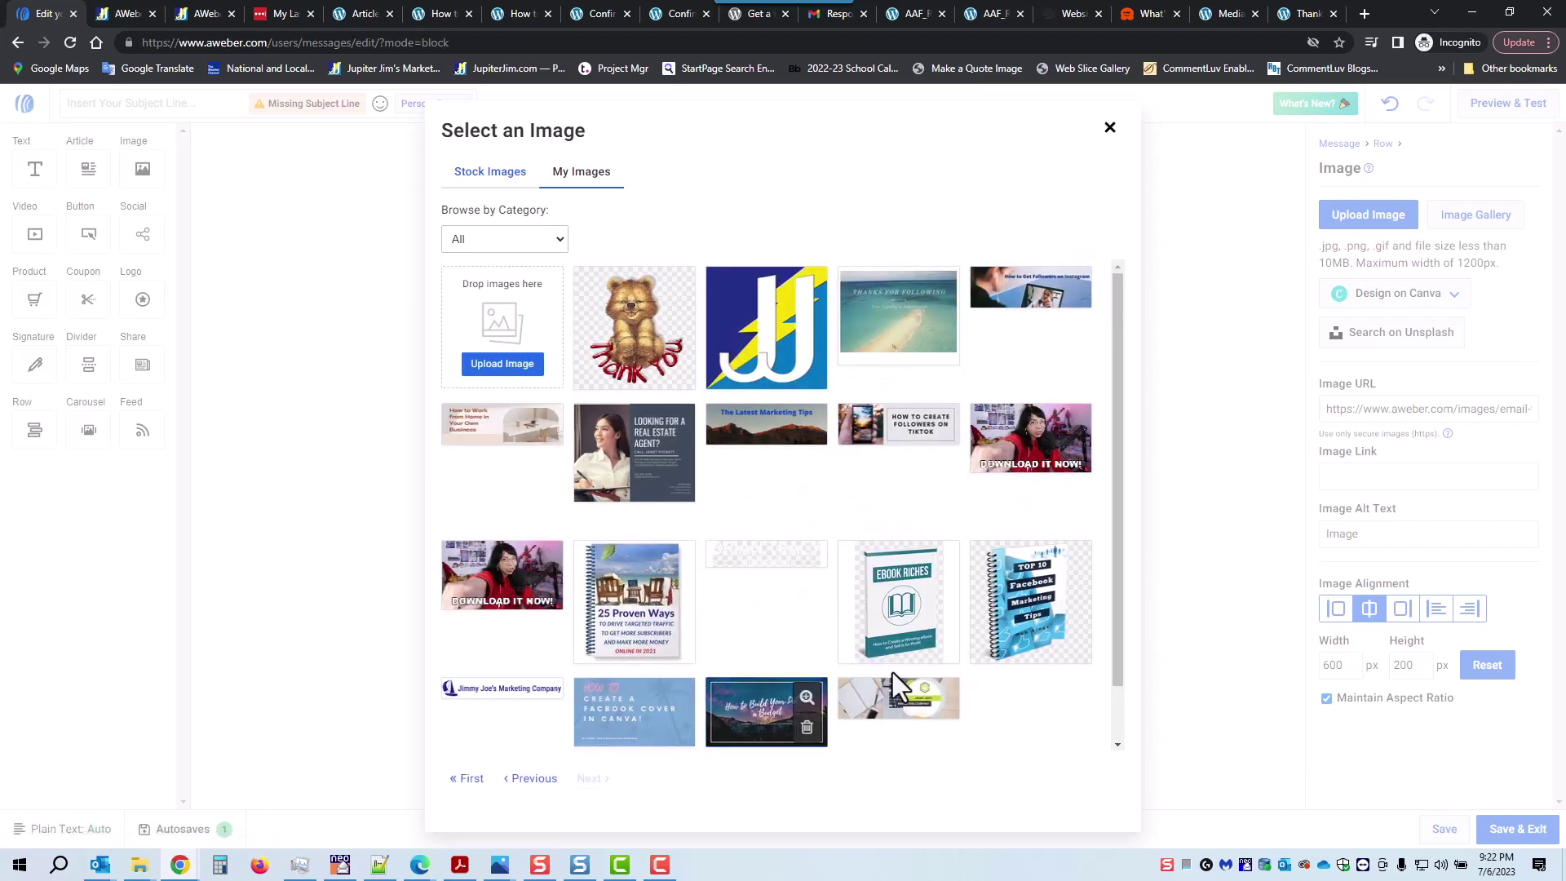
pyautogui.moveTo(898, 708)
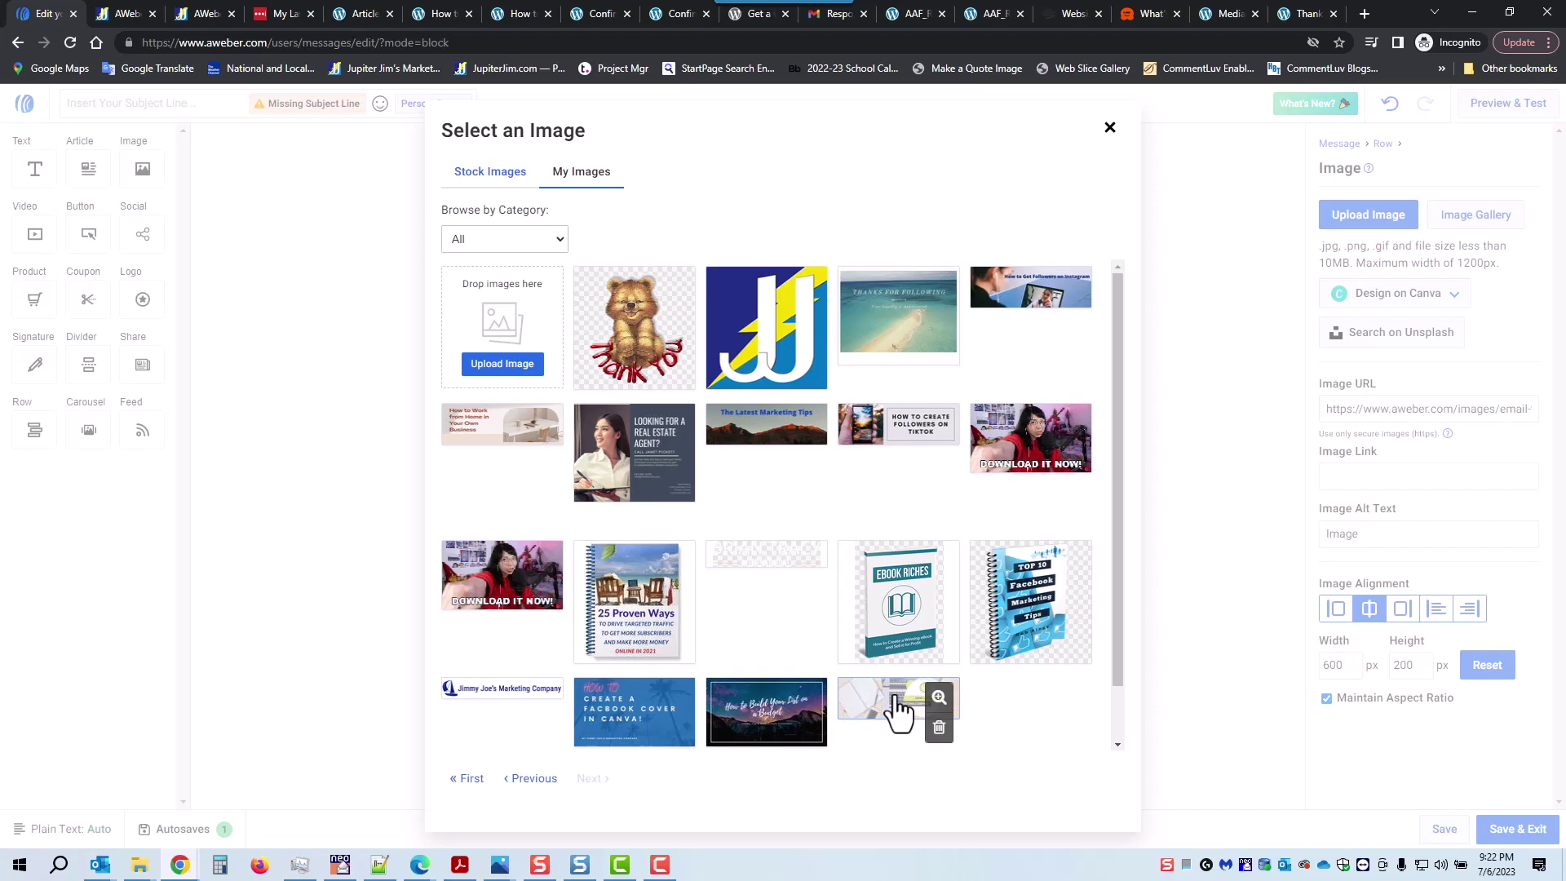
pyautogui.click(896, 697)
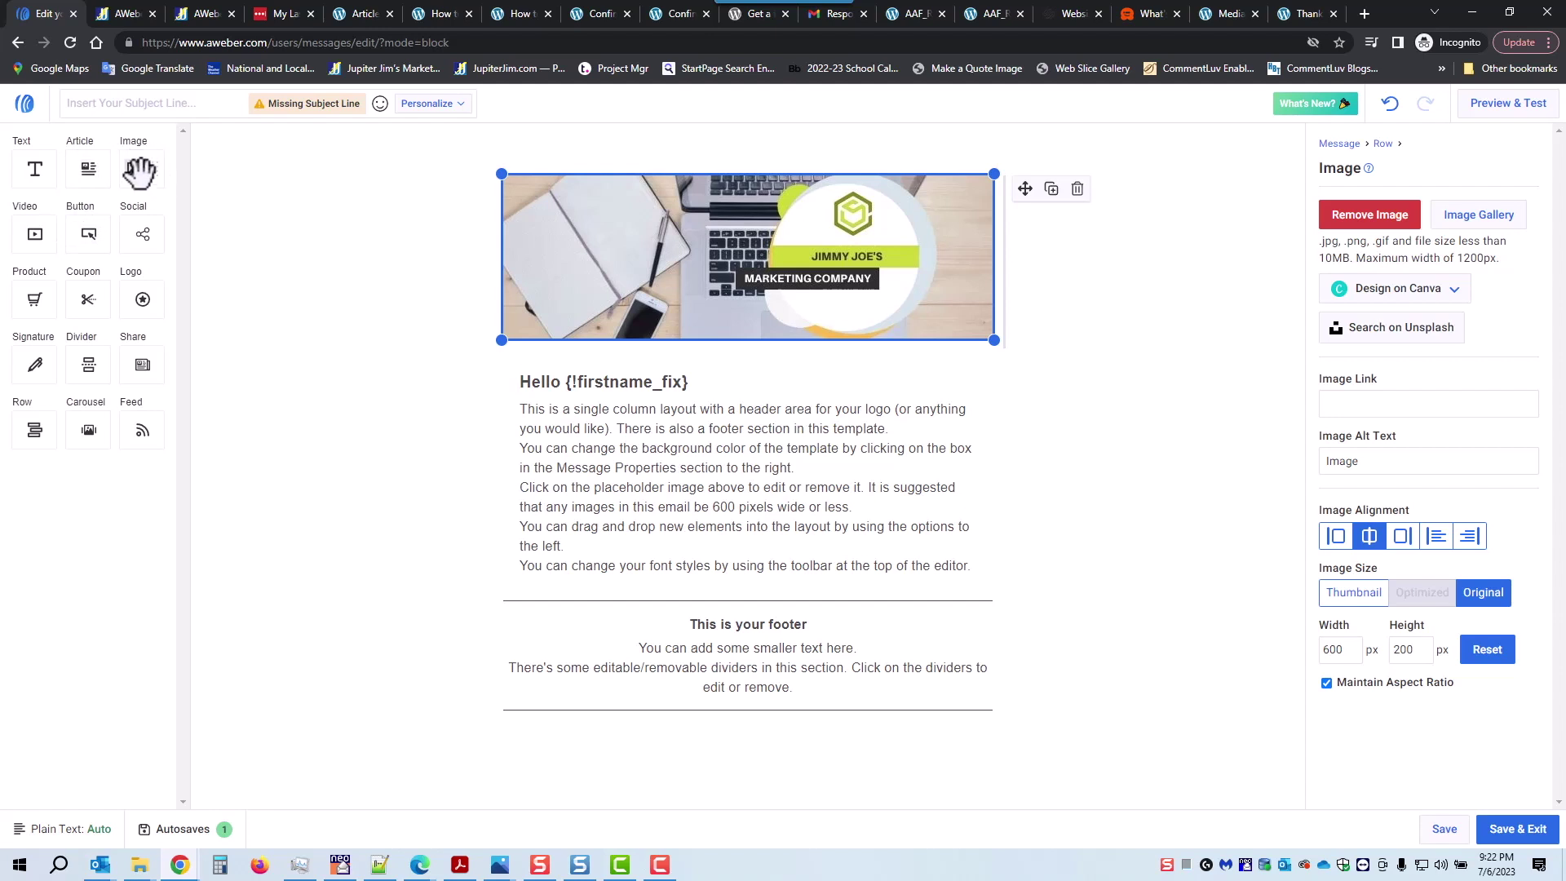
# Insert an image block above the greeting and fill it with the blue "How to Create a Facbook Cover in Canva!" picture from My Images.
pyautogui.moveTo(133, 164); pyautogui.dragTo(729, 375)
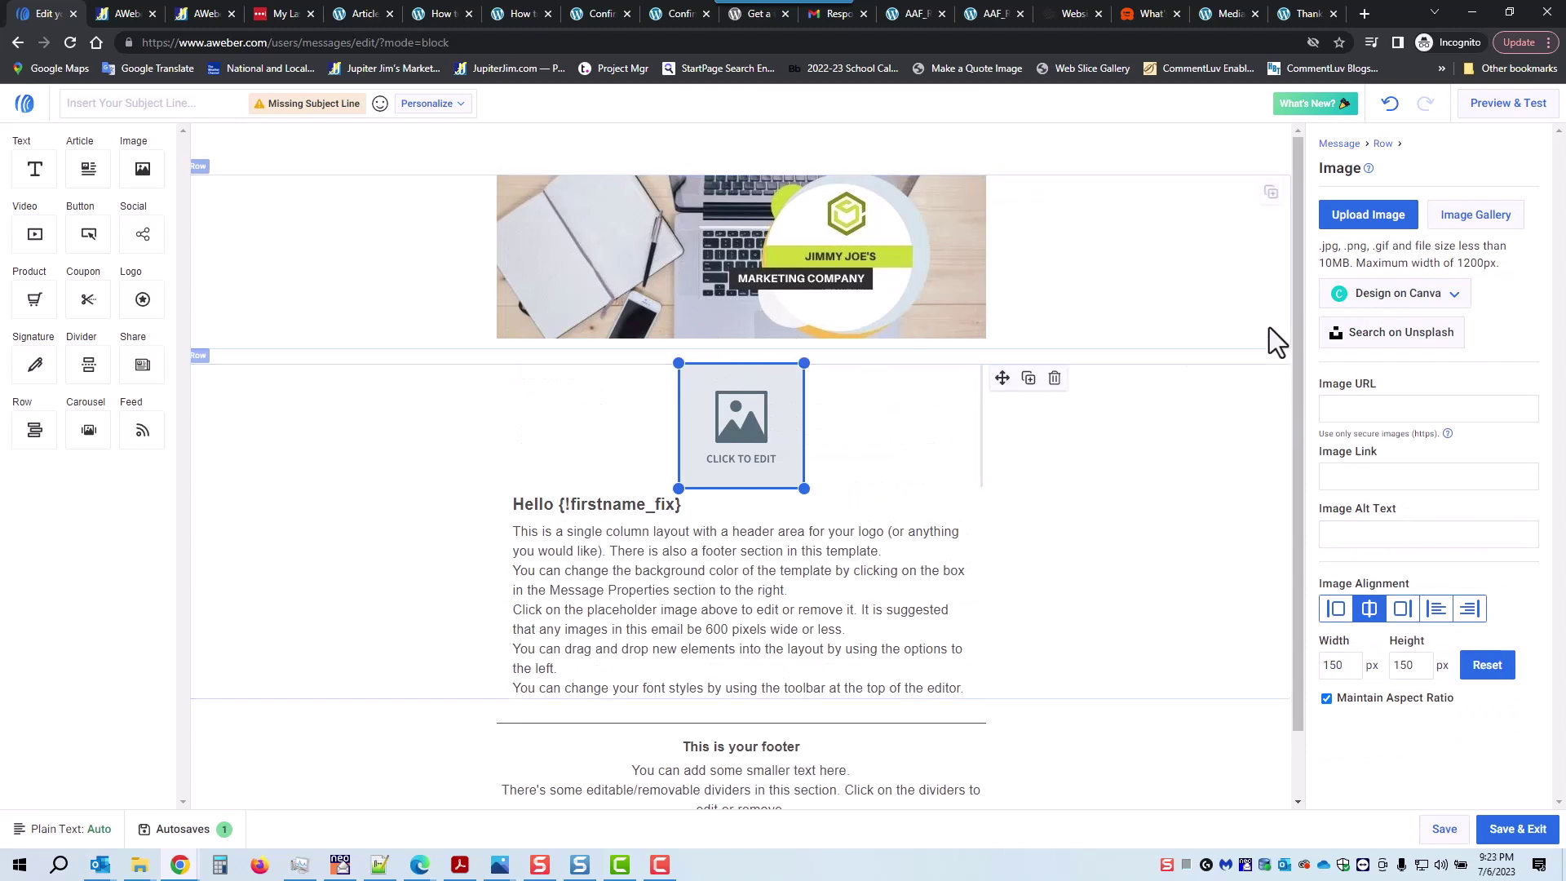
pyautogui.click(1477, 215)
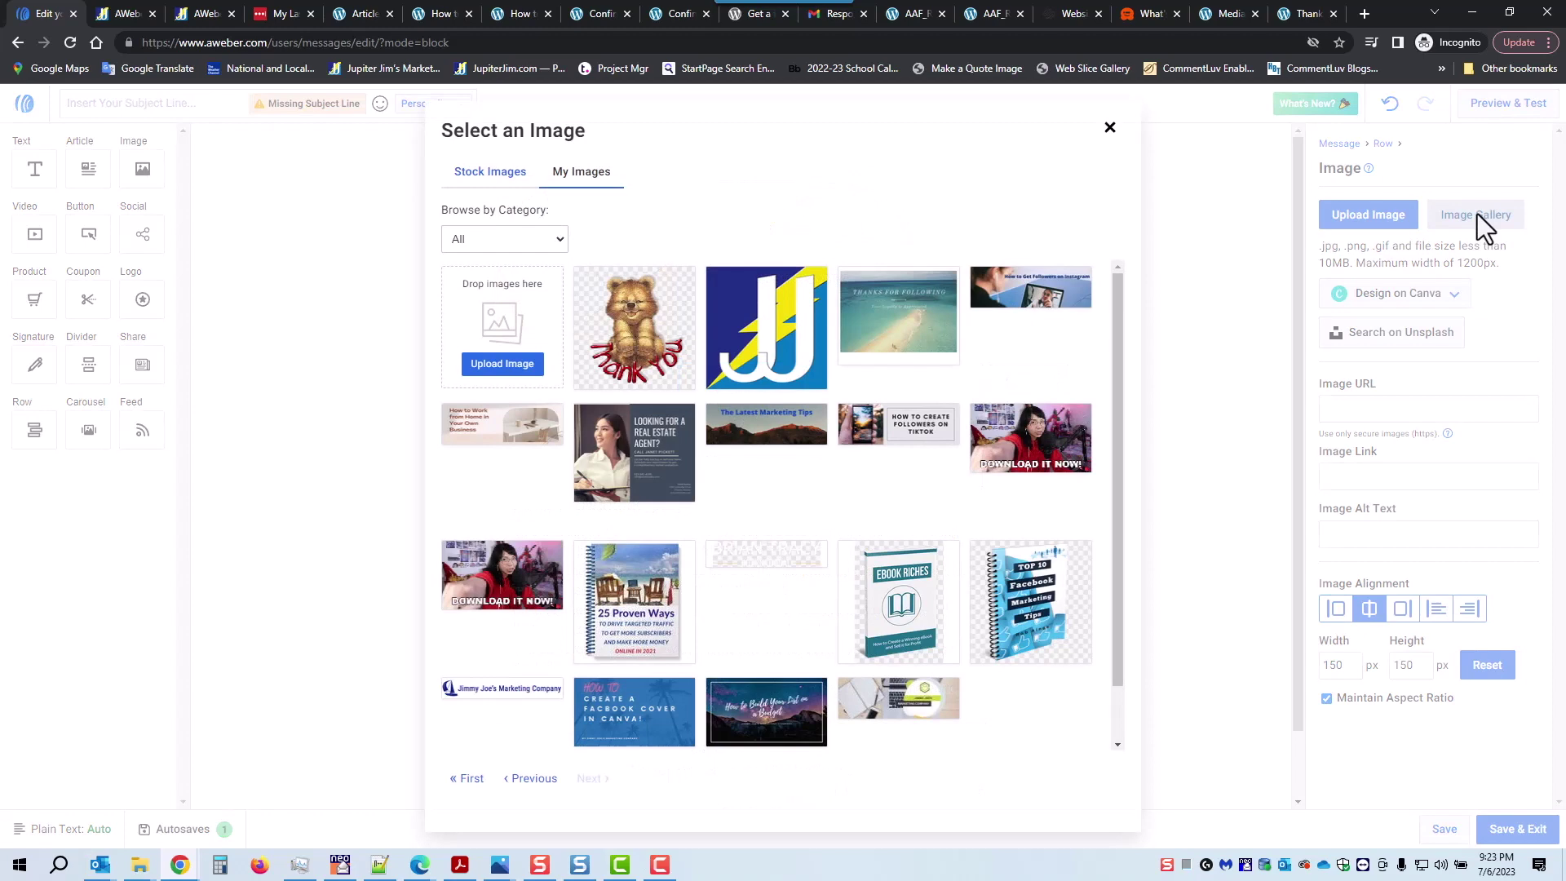
pyautogui.click(616, 719)
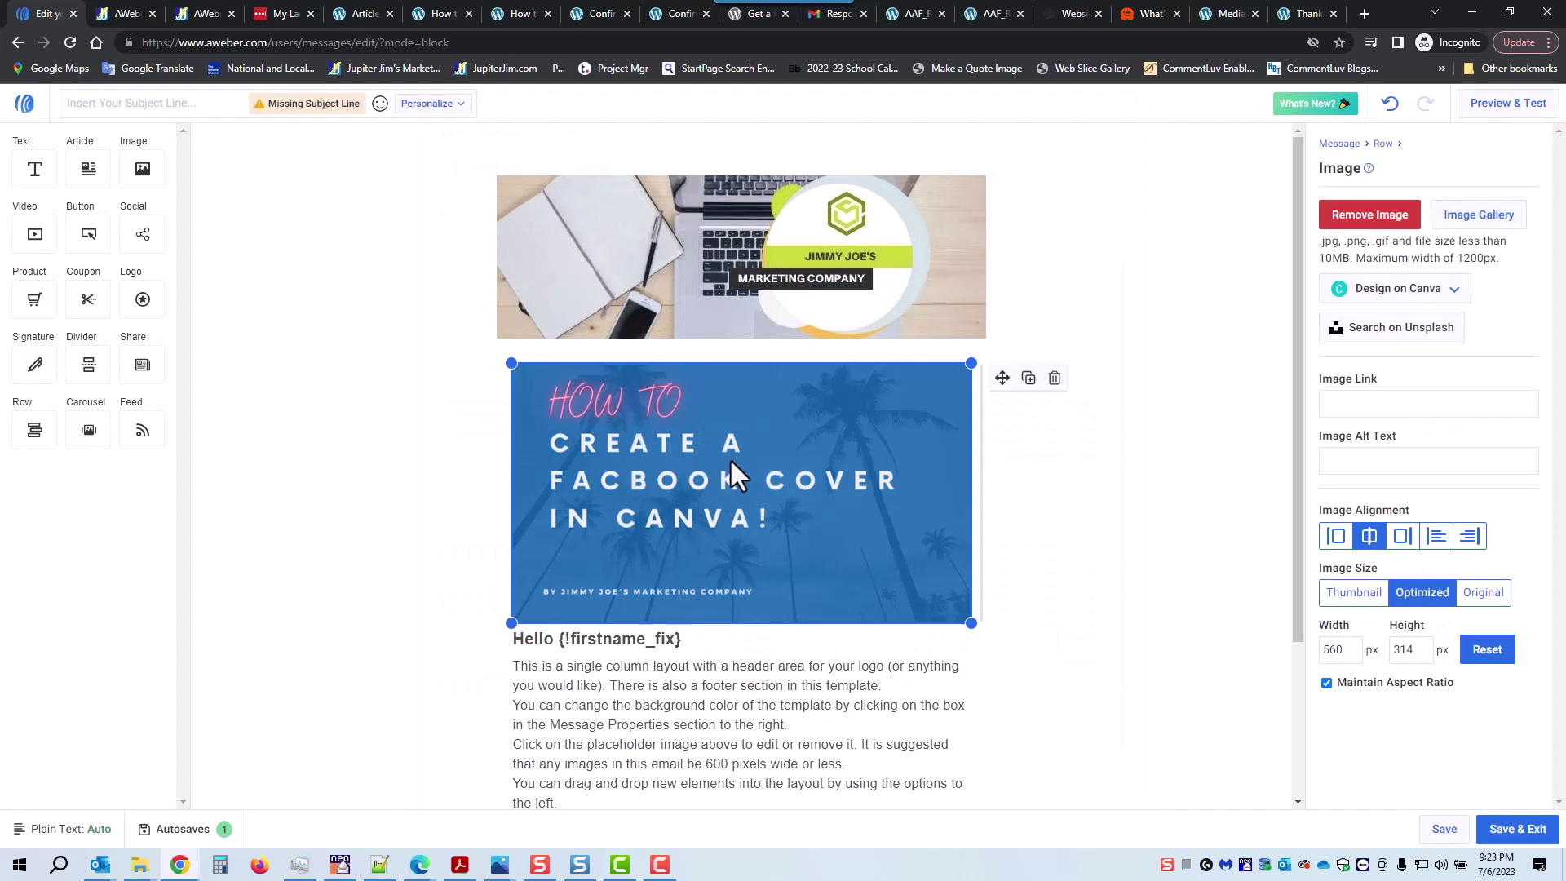
# Add a centered button between the body text and the footer, labeled "Click Here for My Latest Blog Post".
pyautogui.scroll(-3, 732, 469)
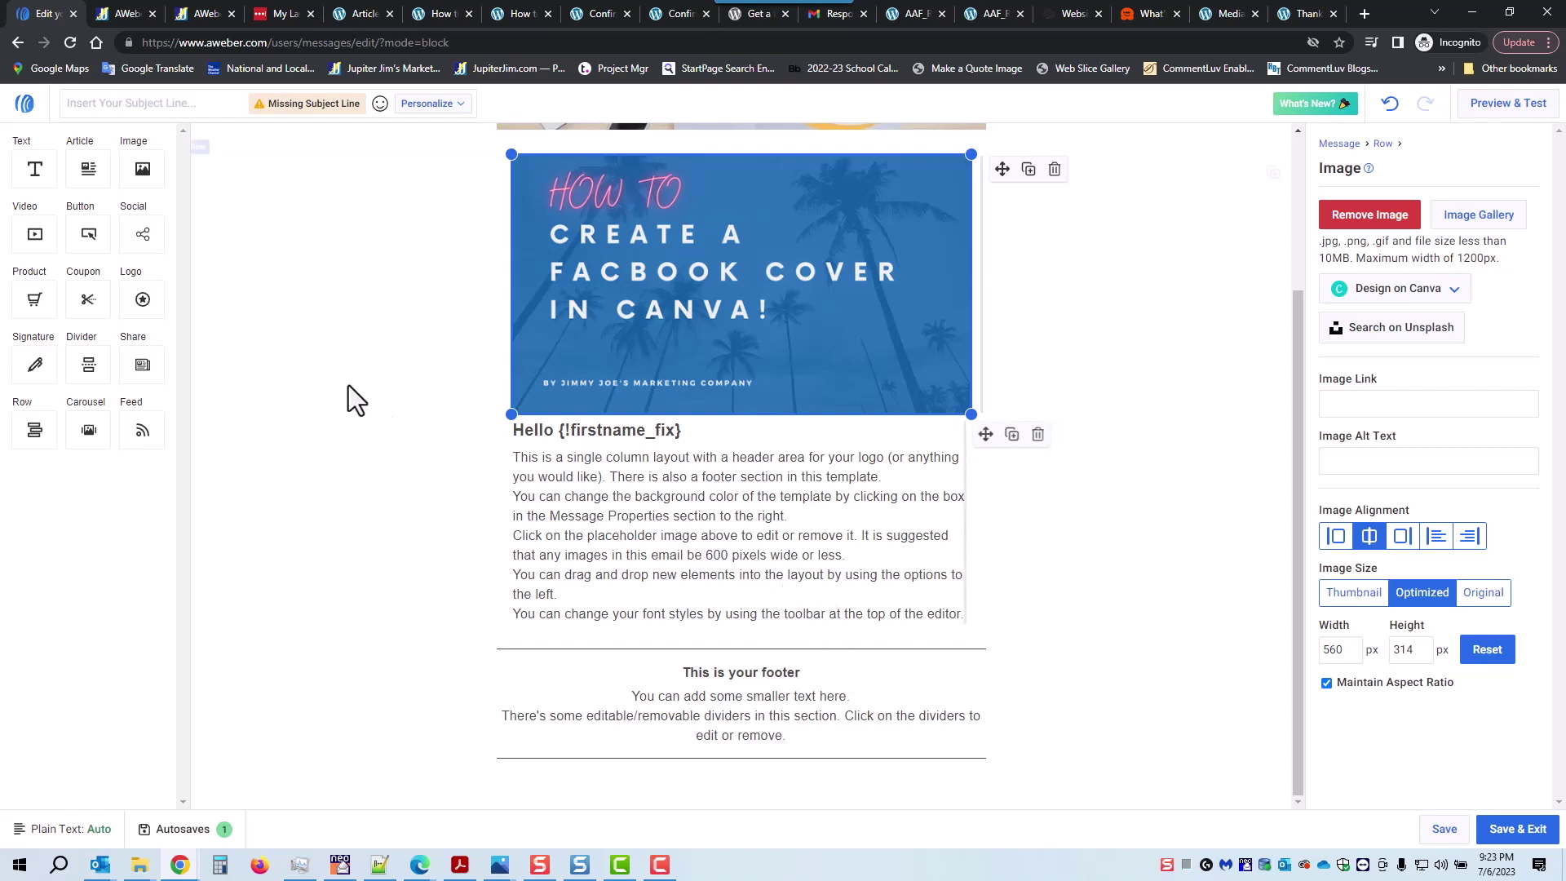
pyautogui.moveTo(83, 231); pyautogui.dragTo(692, 640)
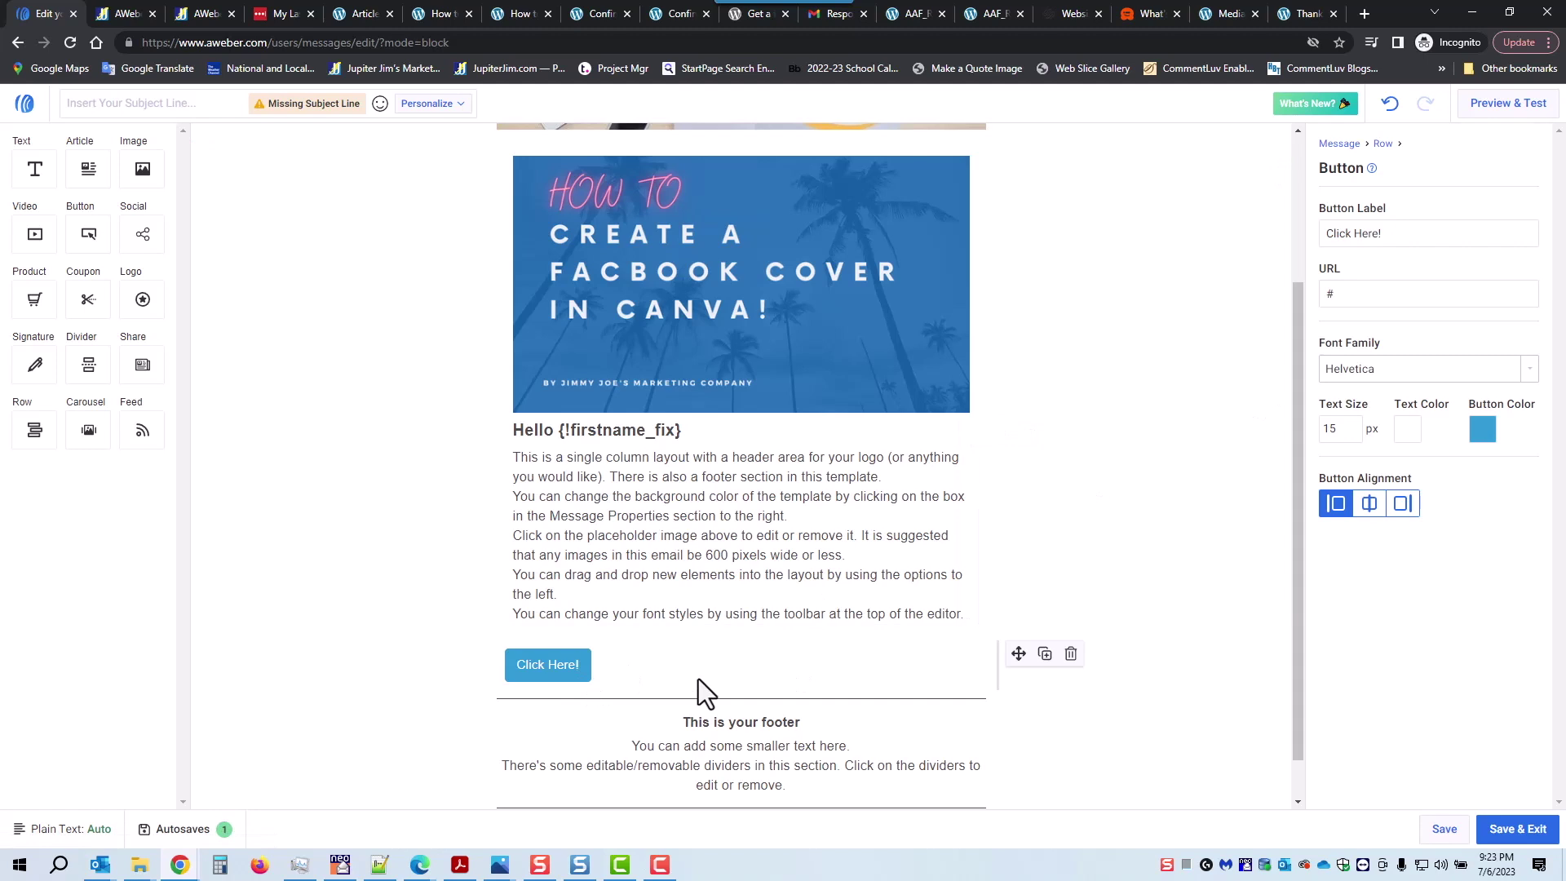
pyautogui.tripleClick(1409, 231)
pyautogui.moveTo(1409, 231)
pyautogui.mouseDown()
pyautogui.moveTo(1323, 235)
pyautogui.moveTo(1433, 237)
pyautogui.moveTo(1419, 234)
pyautogui.mouseUp()
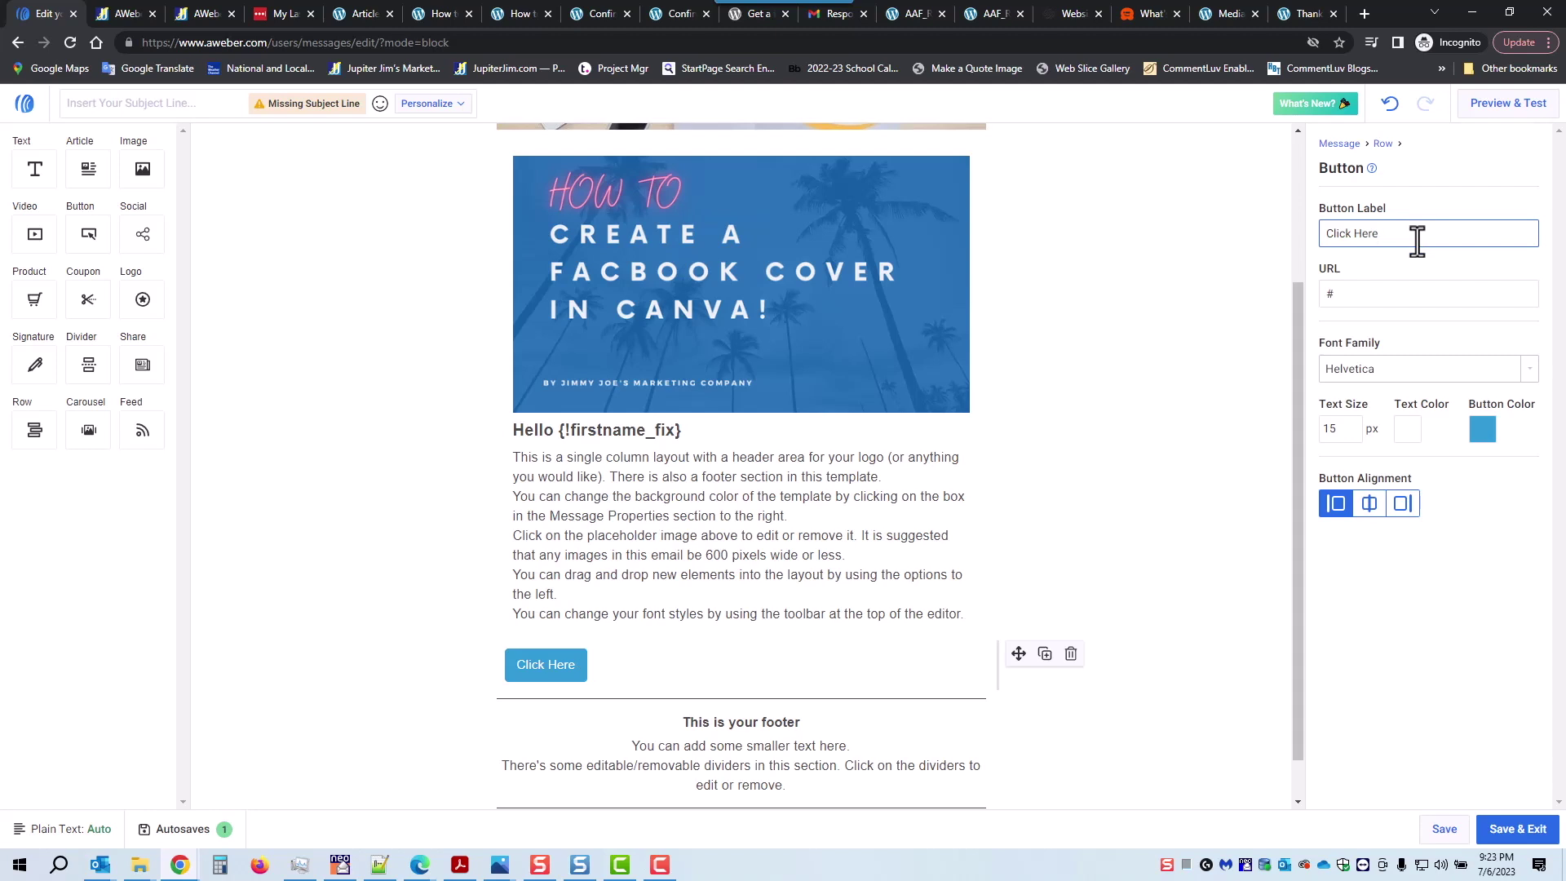
pyautogui.write('for My Latest Blog Post')
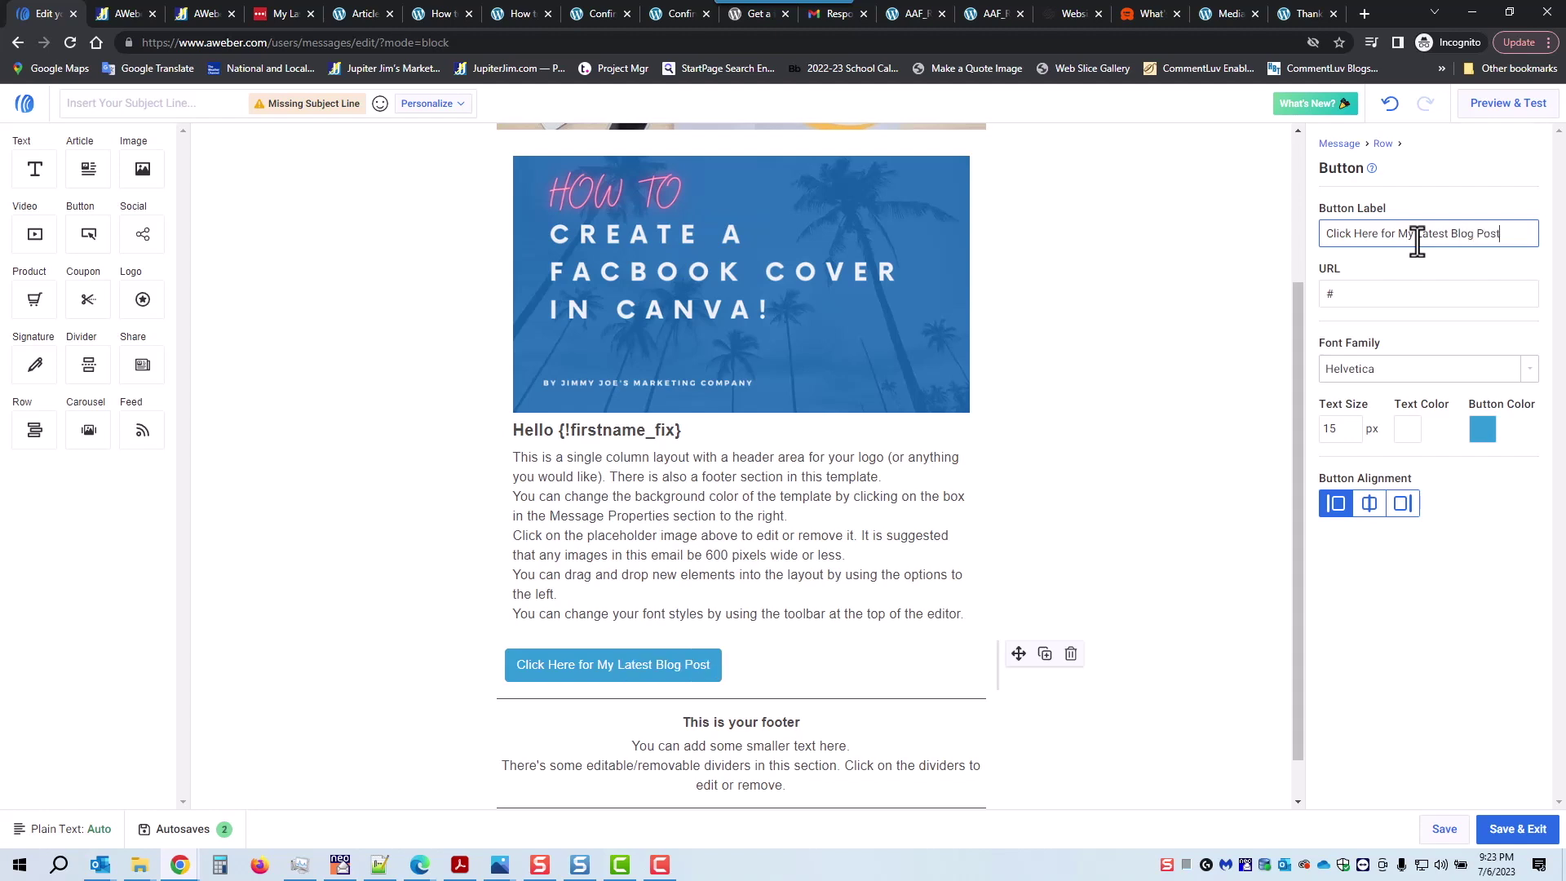
pyautogui.click(1370, 507)
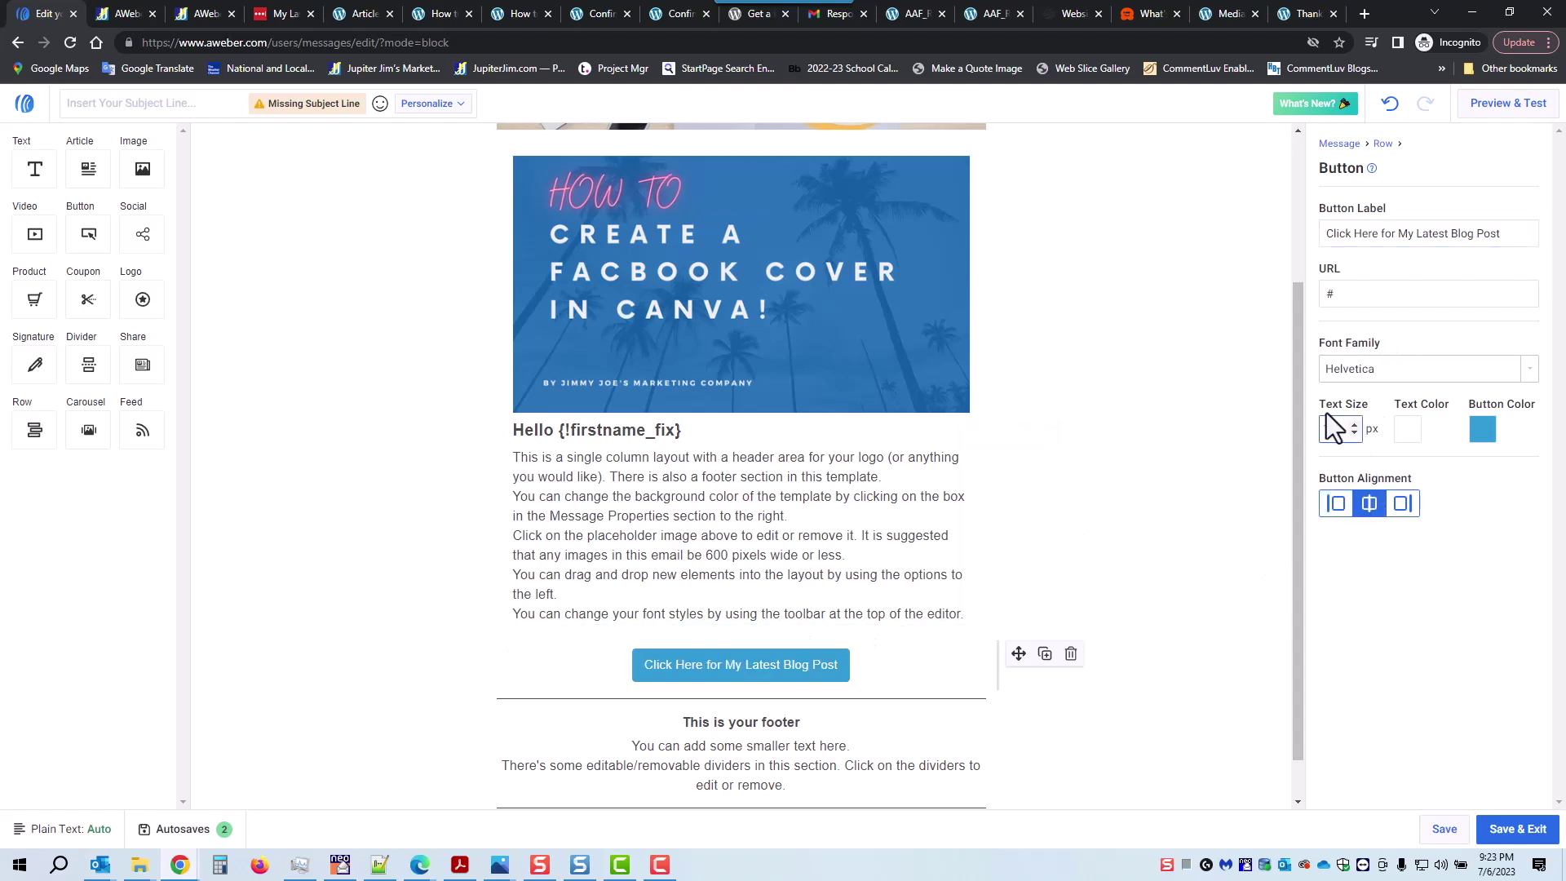
# Set the blog post button's color to the deep blue #2026D4.
pyautogui.click(1484, 430)
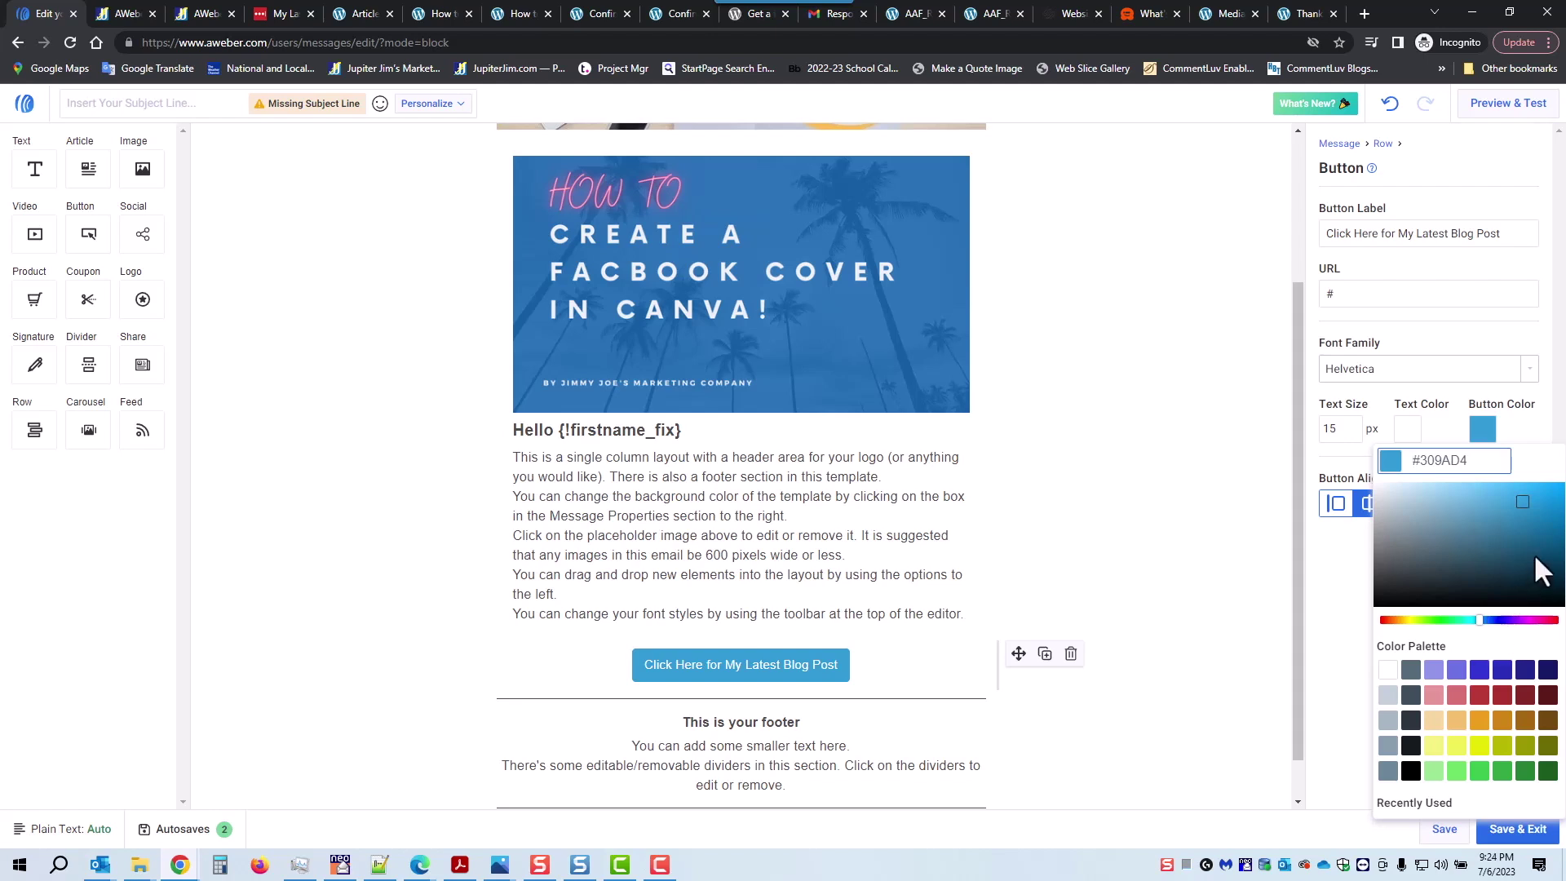
pyautogui.click(1479, 670)
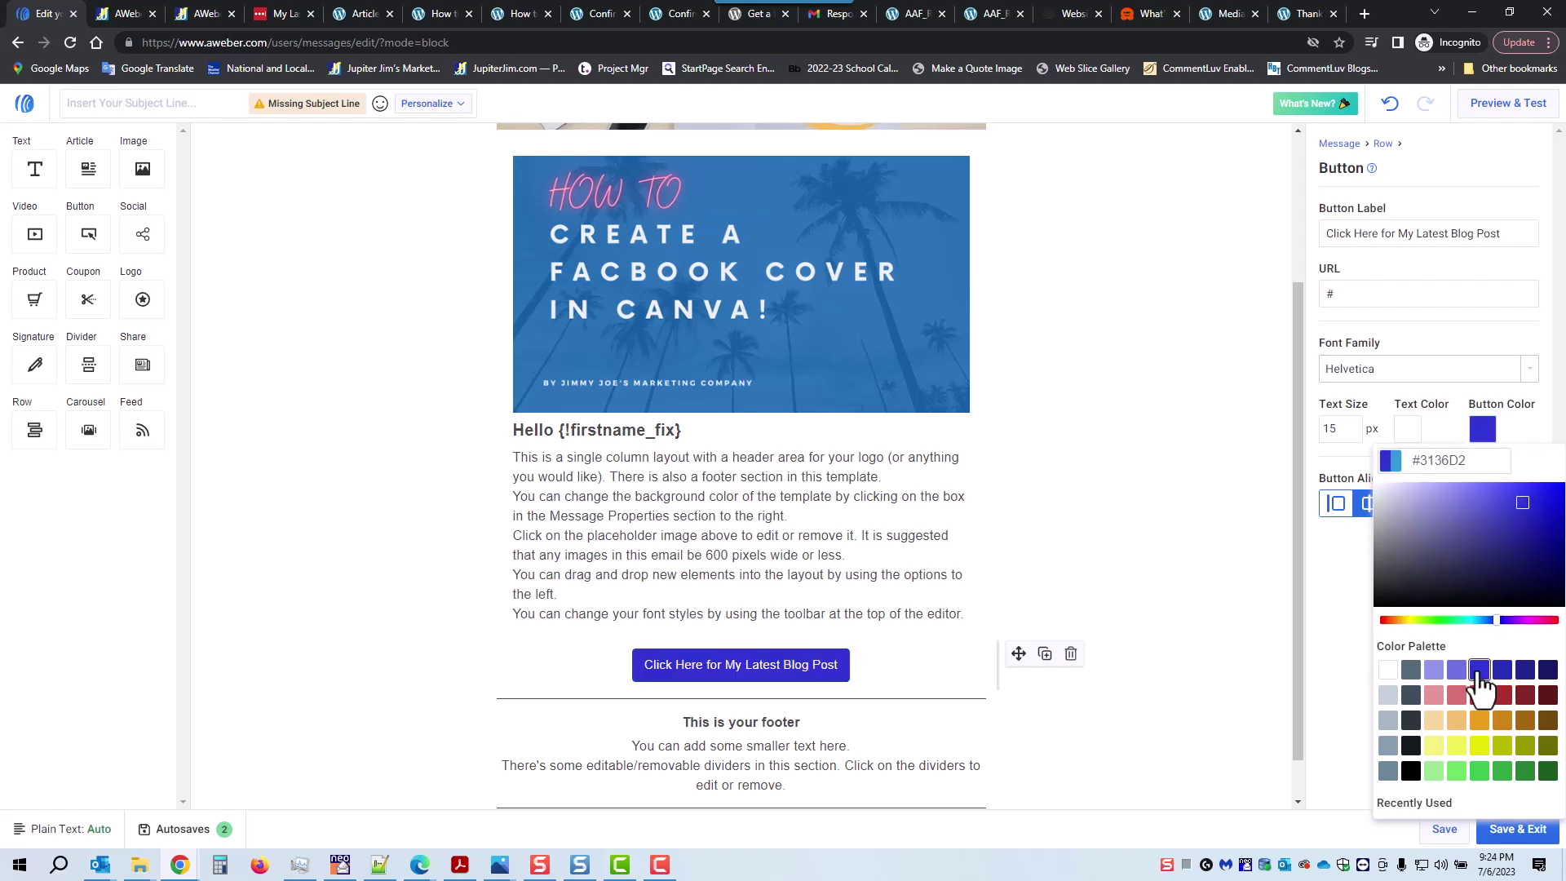
pyautogui.click(1524, 528)
pyautogui.click(1538, 503)
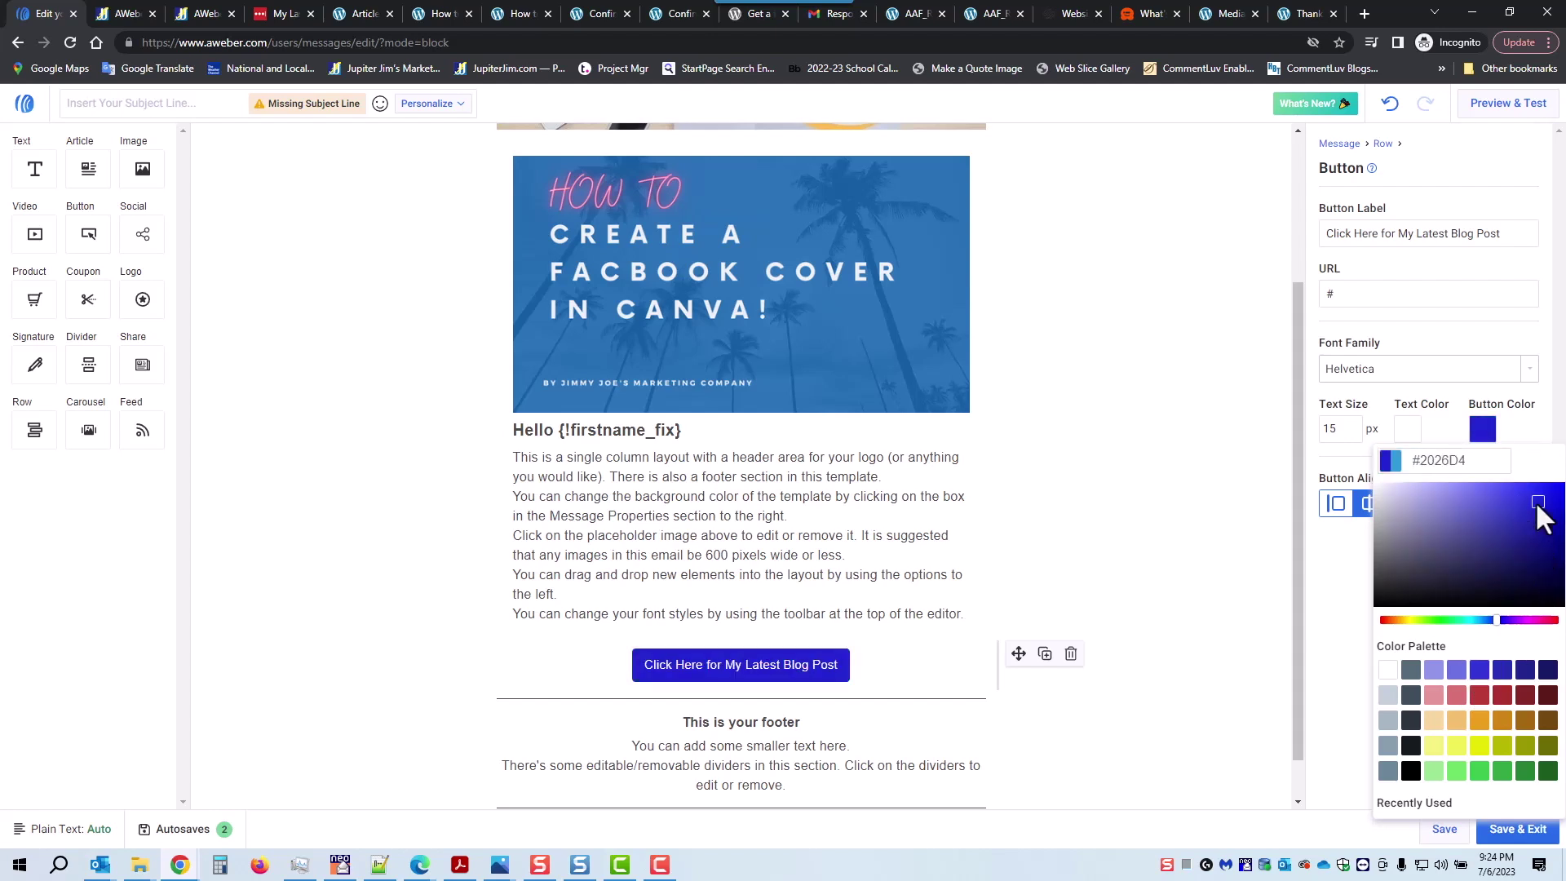
pyautogui.click(1324, 565)
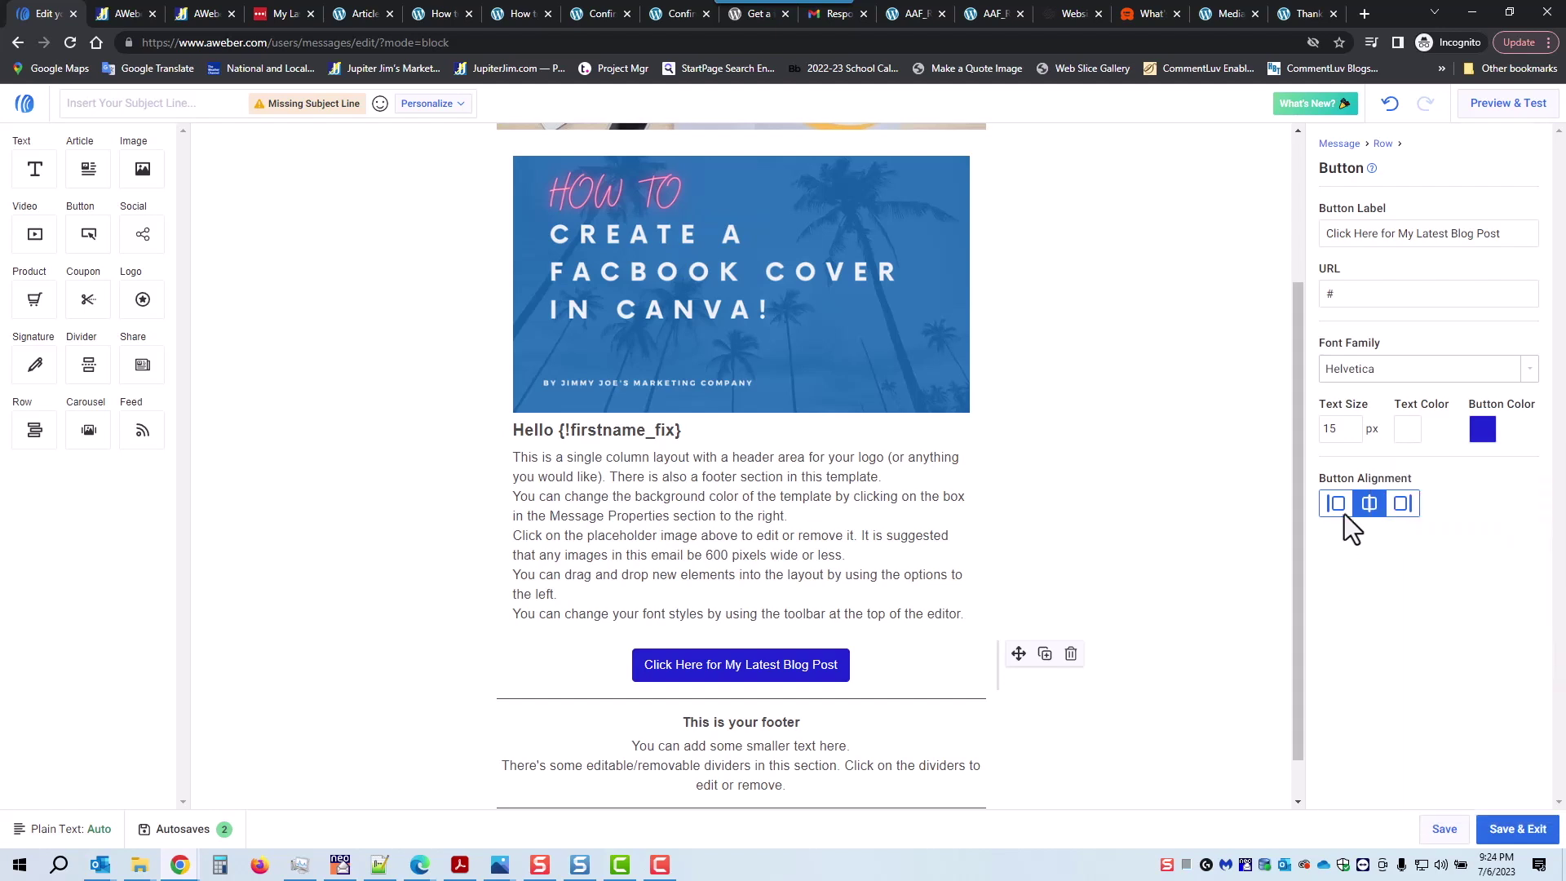
# Set the blog post button's text size to 17 px and its text color to the light yellow #F0F17F.
pyautogui.click(1355, 424)
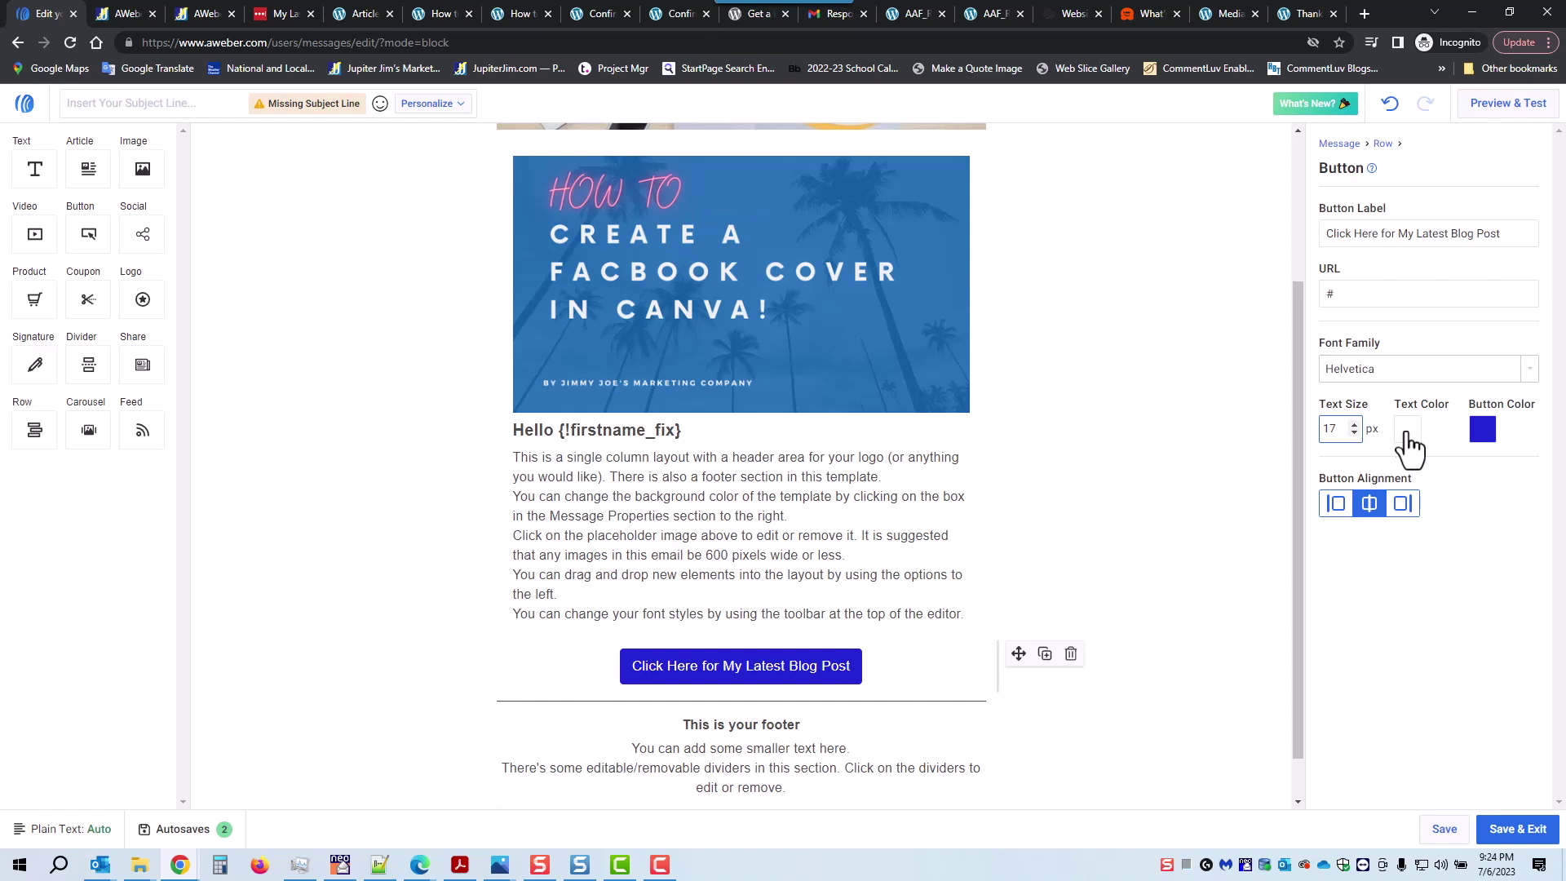
pyautogui.click(1407, 432)
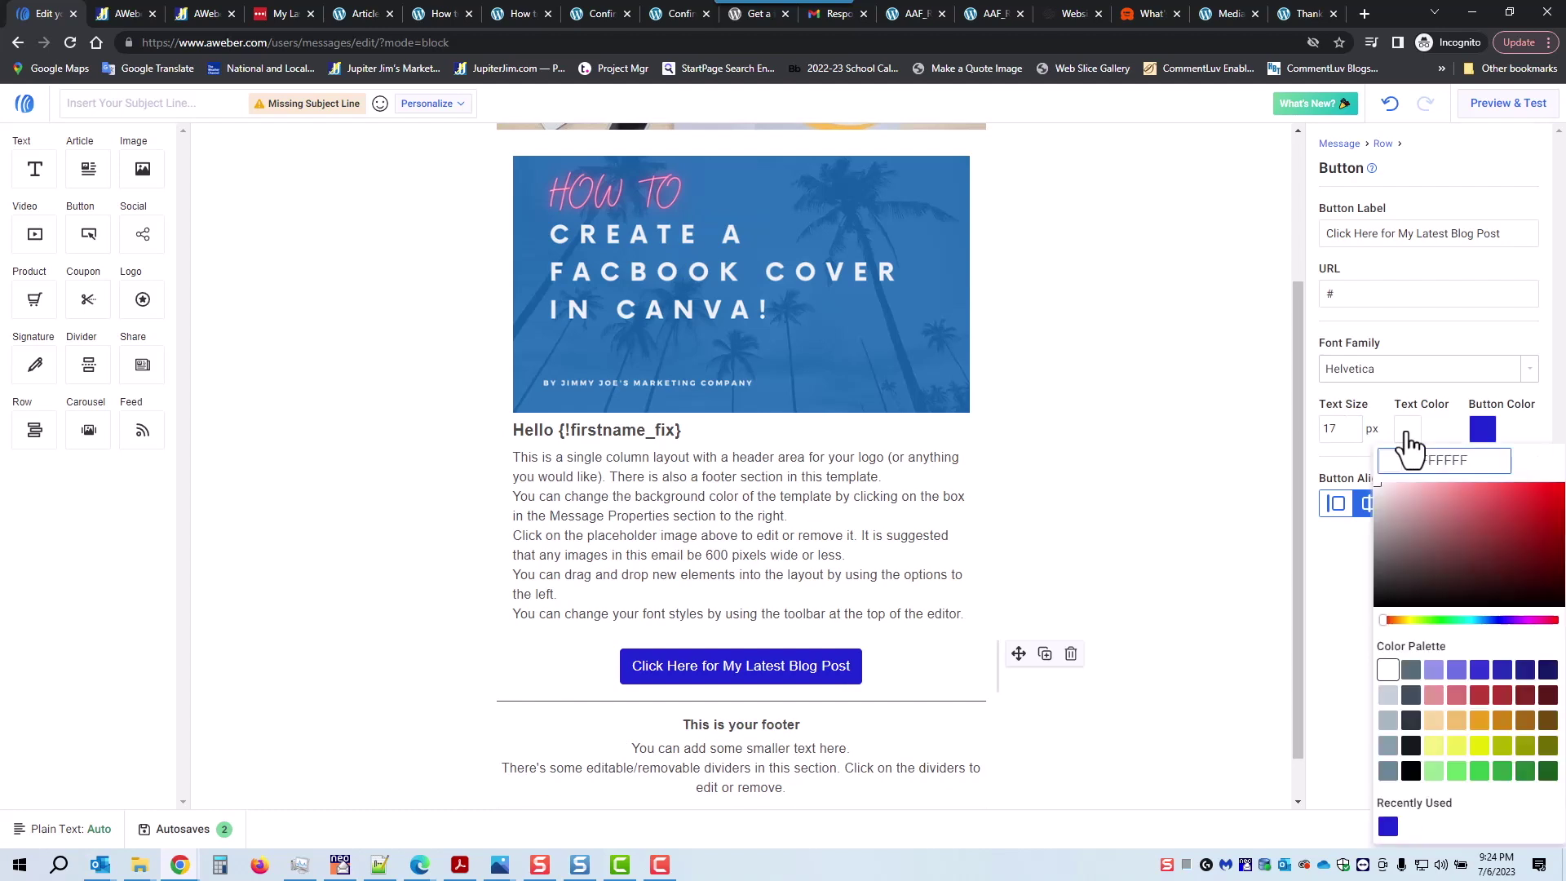
pyautogui.click(1434, 745)
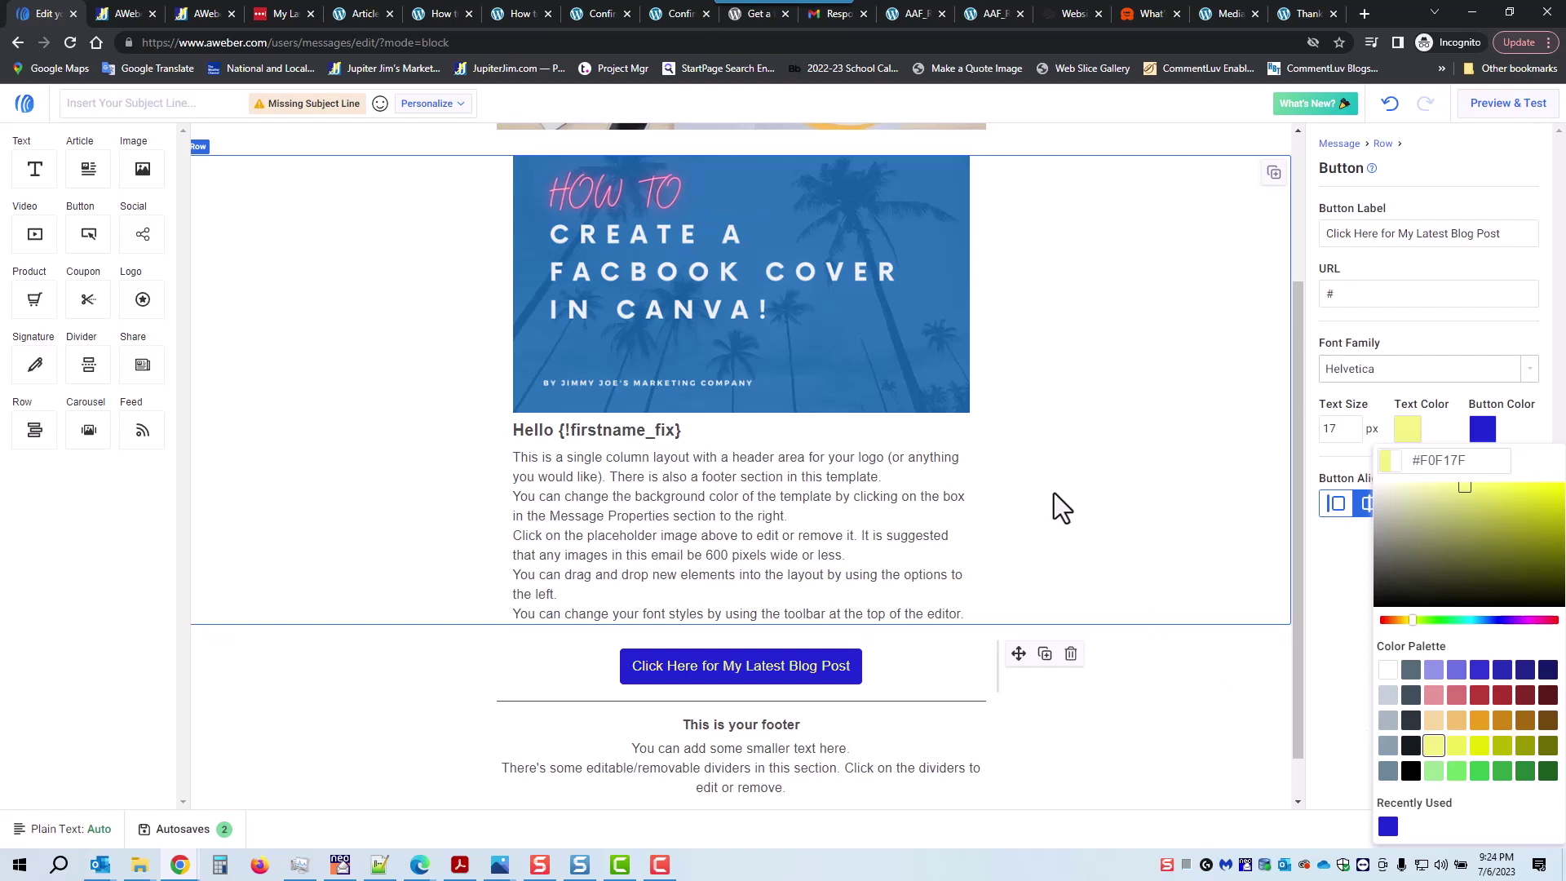
pyautogui.click(789, 523)
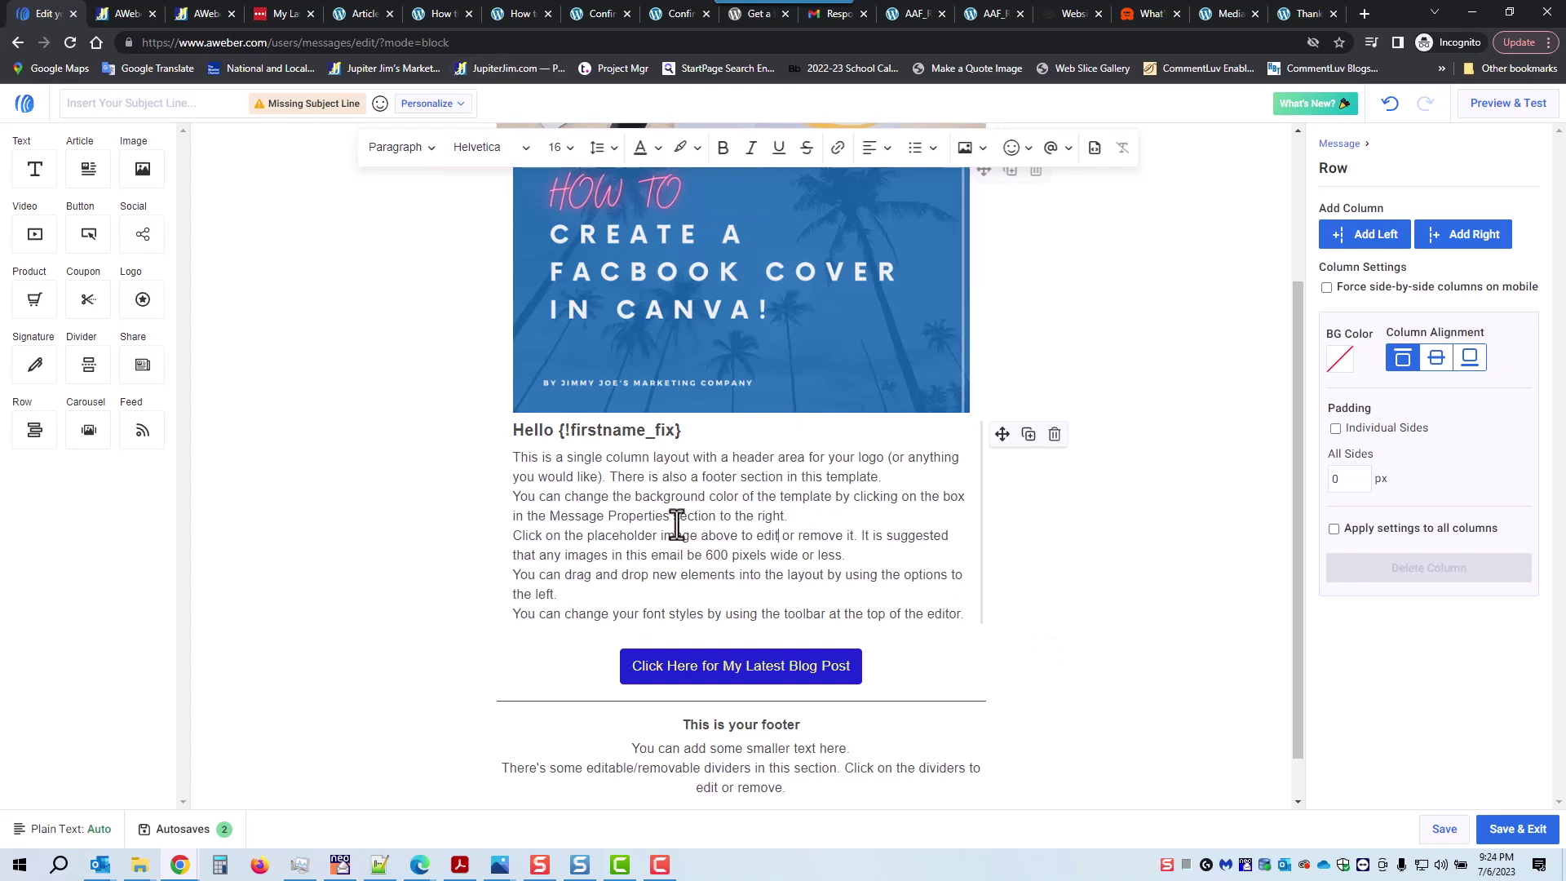
# Look through the blog post "How to Create a Facebook Cover in Canva" on its website, copy its web address and return to the message editor.
pyautogui.click(358, 14)
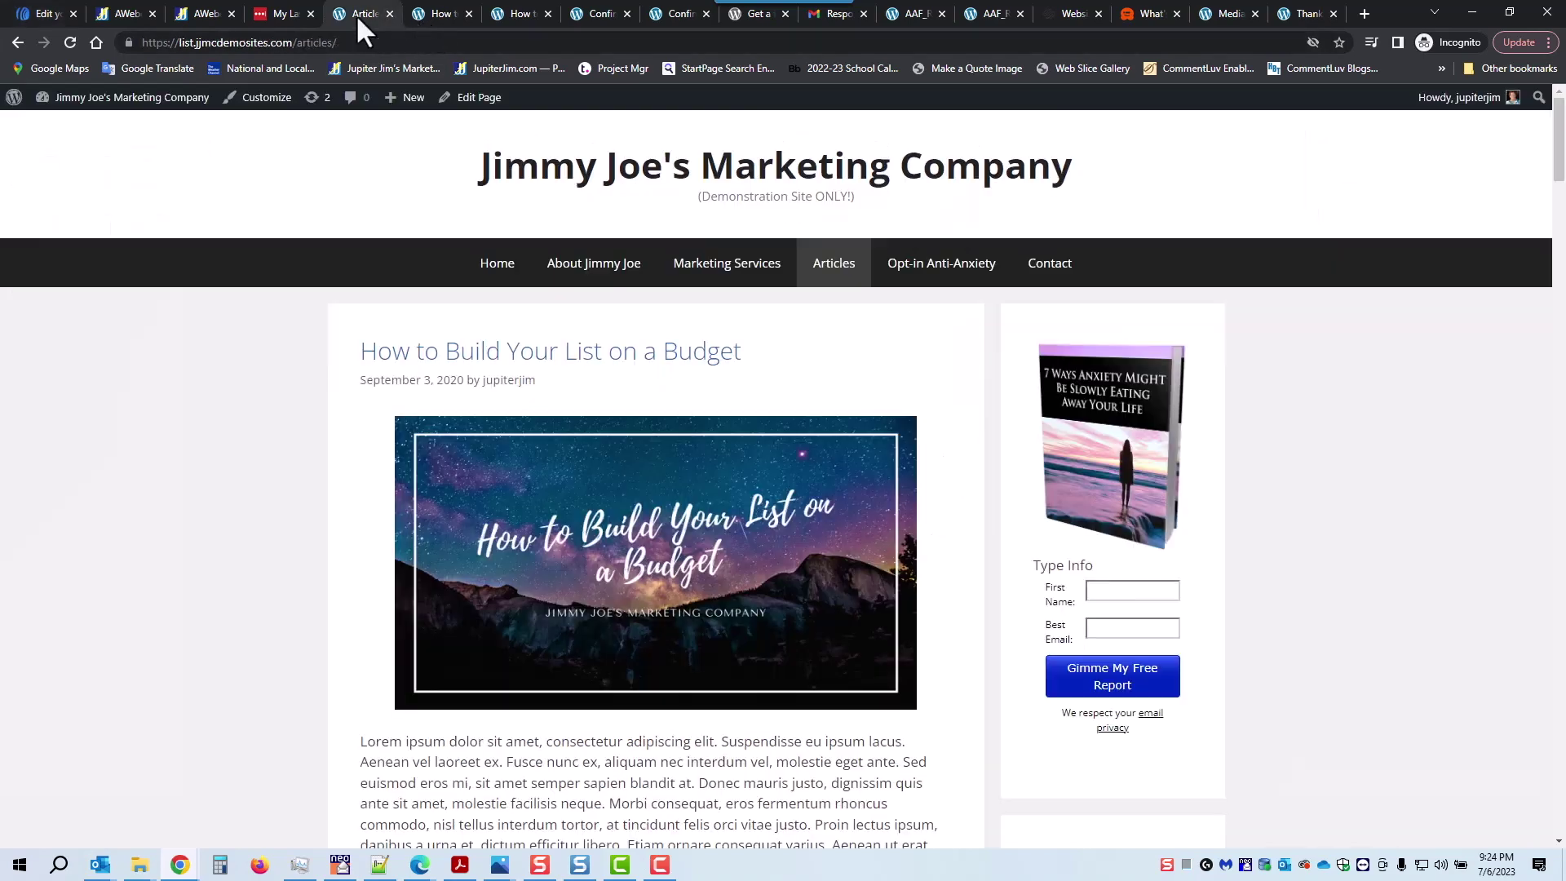
pyautogui.click(428, 16)
pyautogui.scroll(-3, 614, 403)
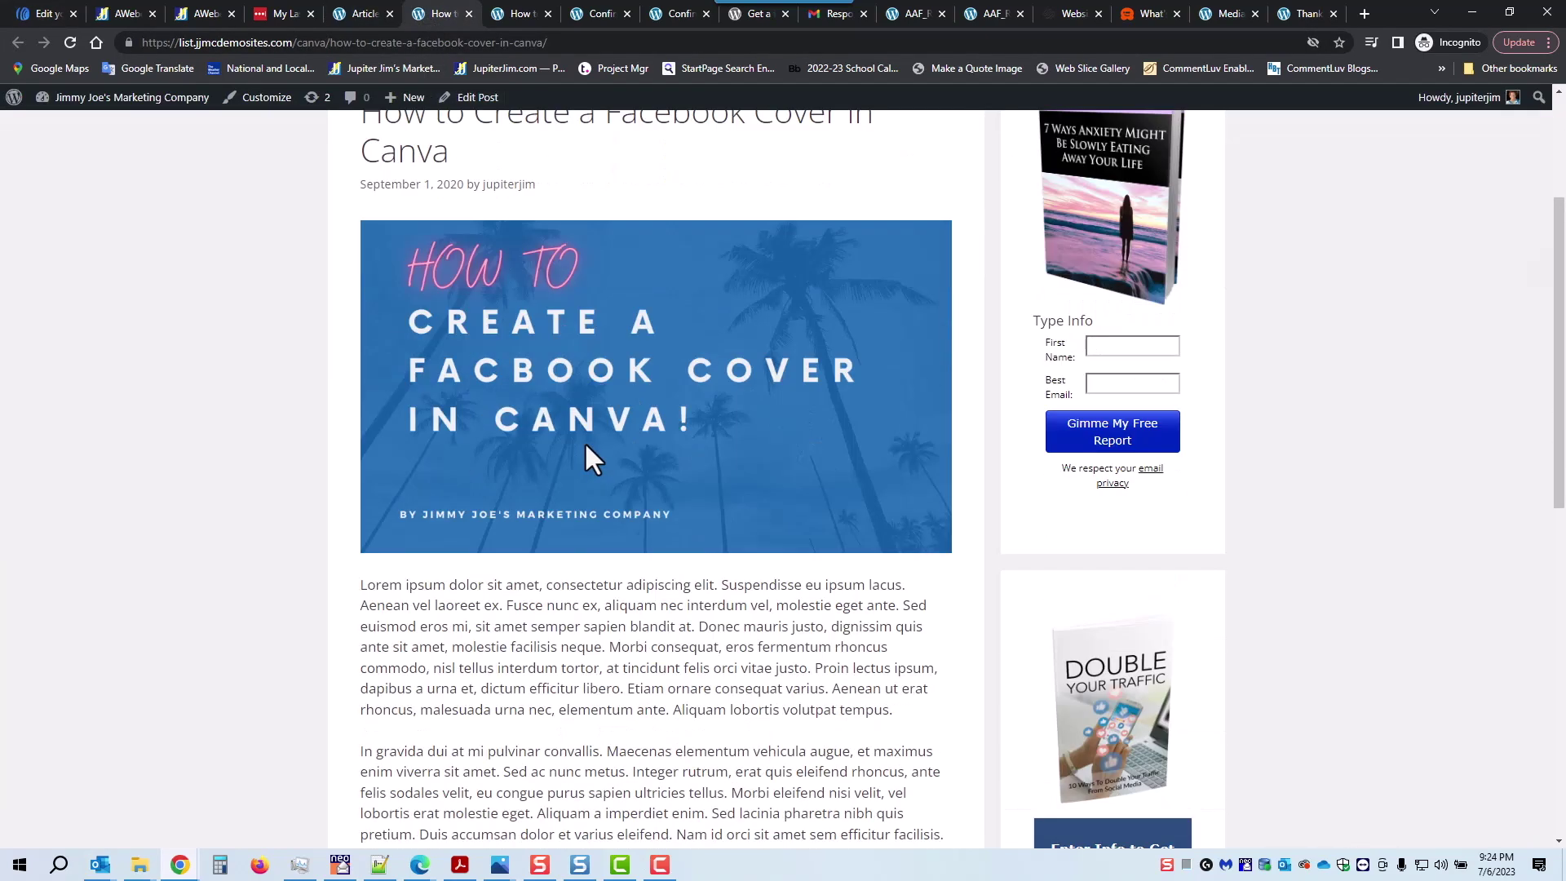
pyautogui.scroll(-8, 586, 445)
pyautogui.scroll(4, 590, 460)
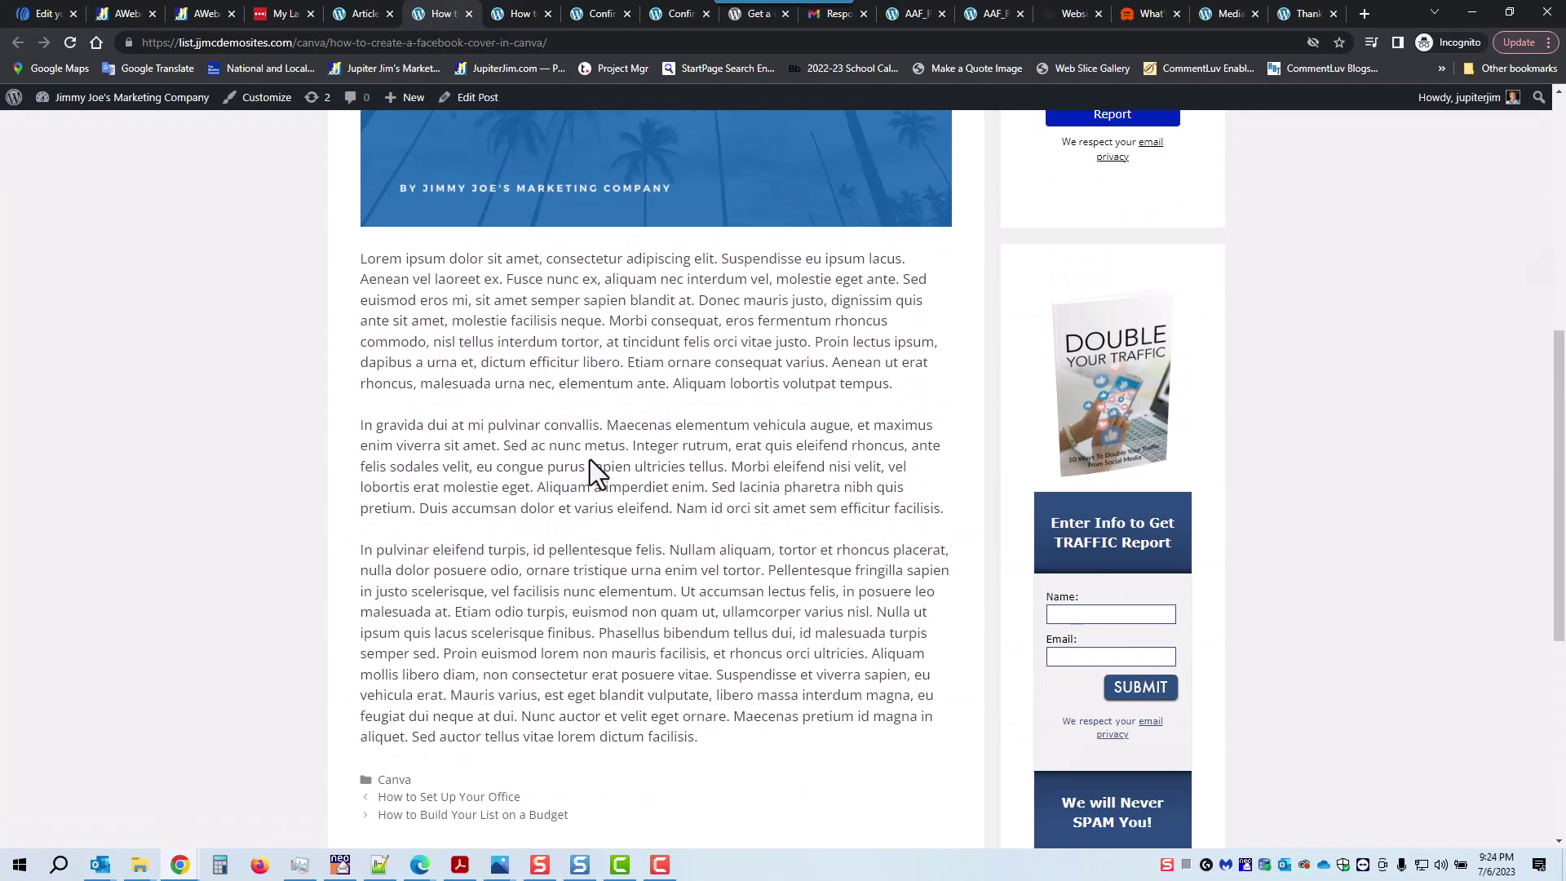
pyautogui.scroll(2, 590, 459)
pyautogui.scroll(5, 623, 477)
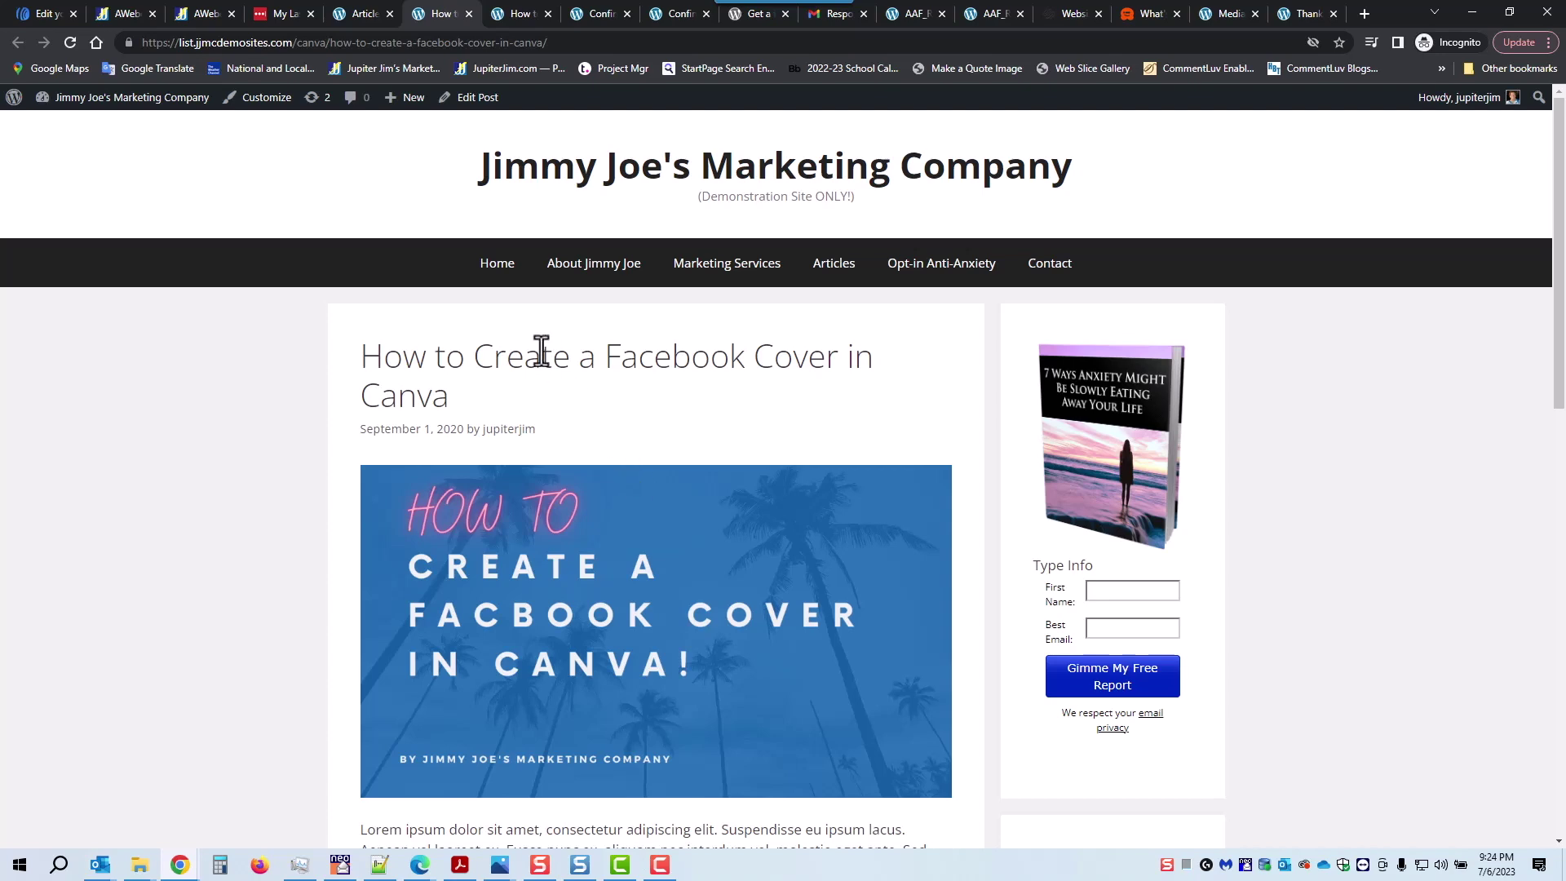
pyautogui.scroll(-3, 594, 510)
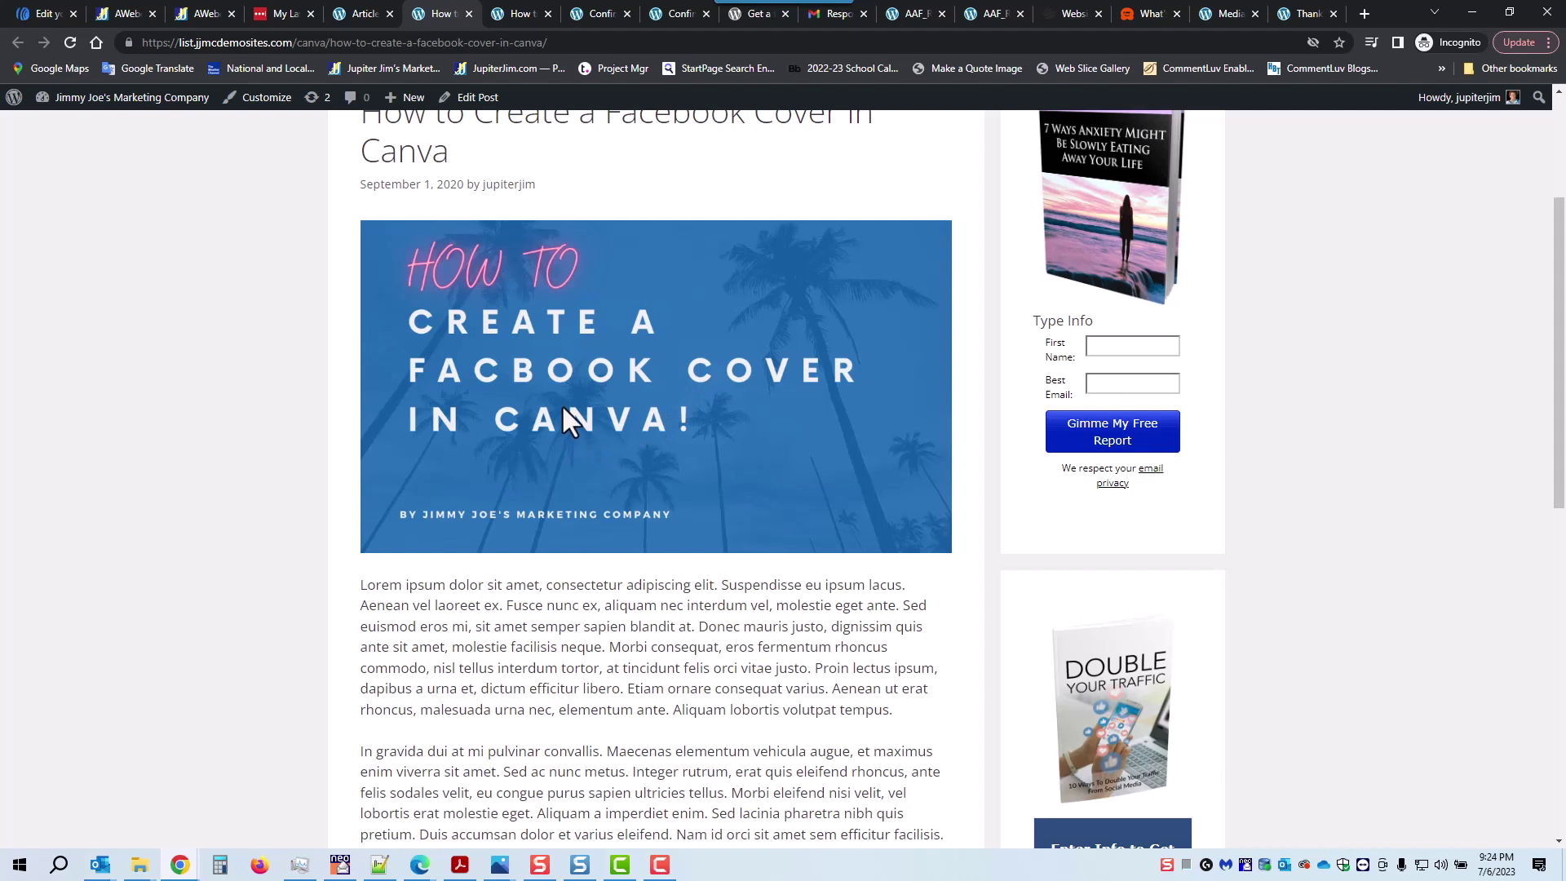
pyautogui.click(397, 45)
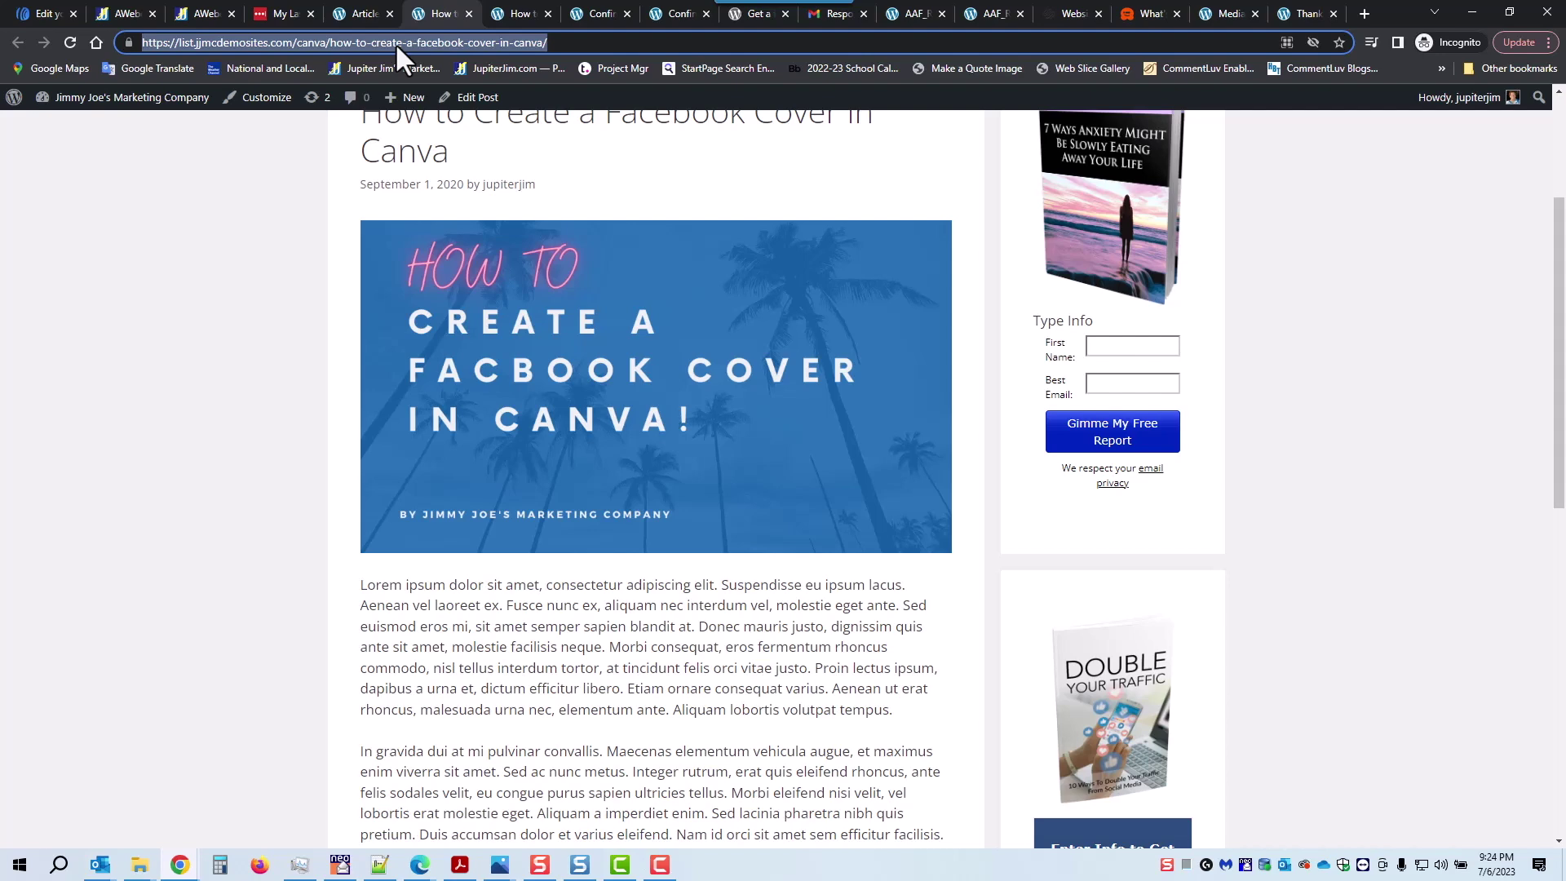
pyautogui.click(45, 11)
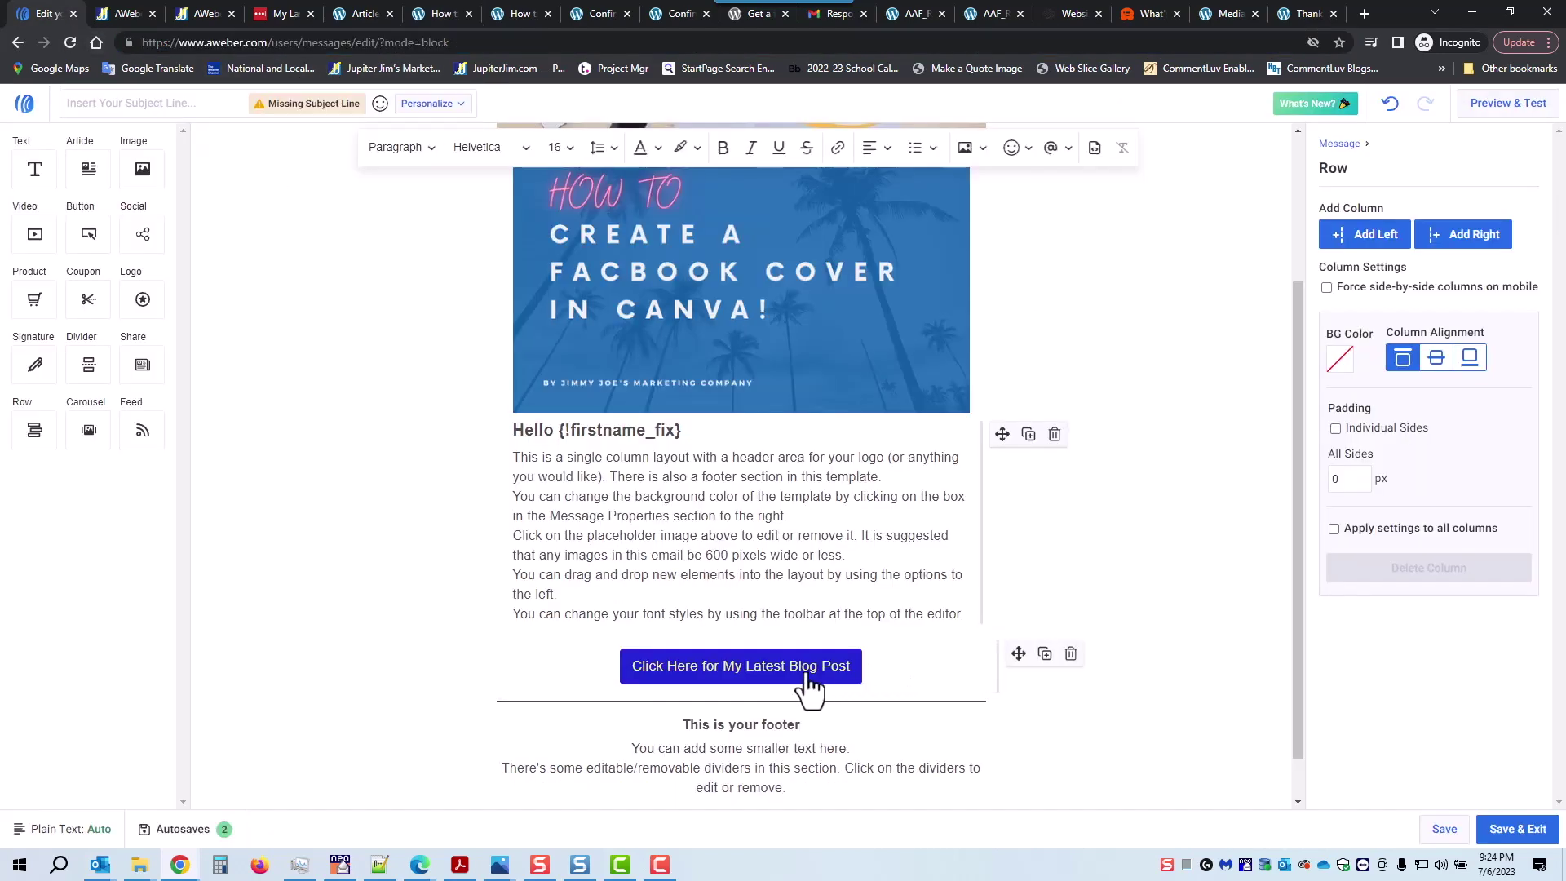
# Link the "Click Here for My Latest Blog Post" button to the copied blog post address and save the message.
pyautogui.click(908, 667)
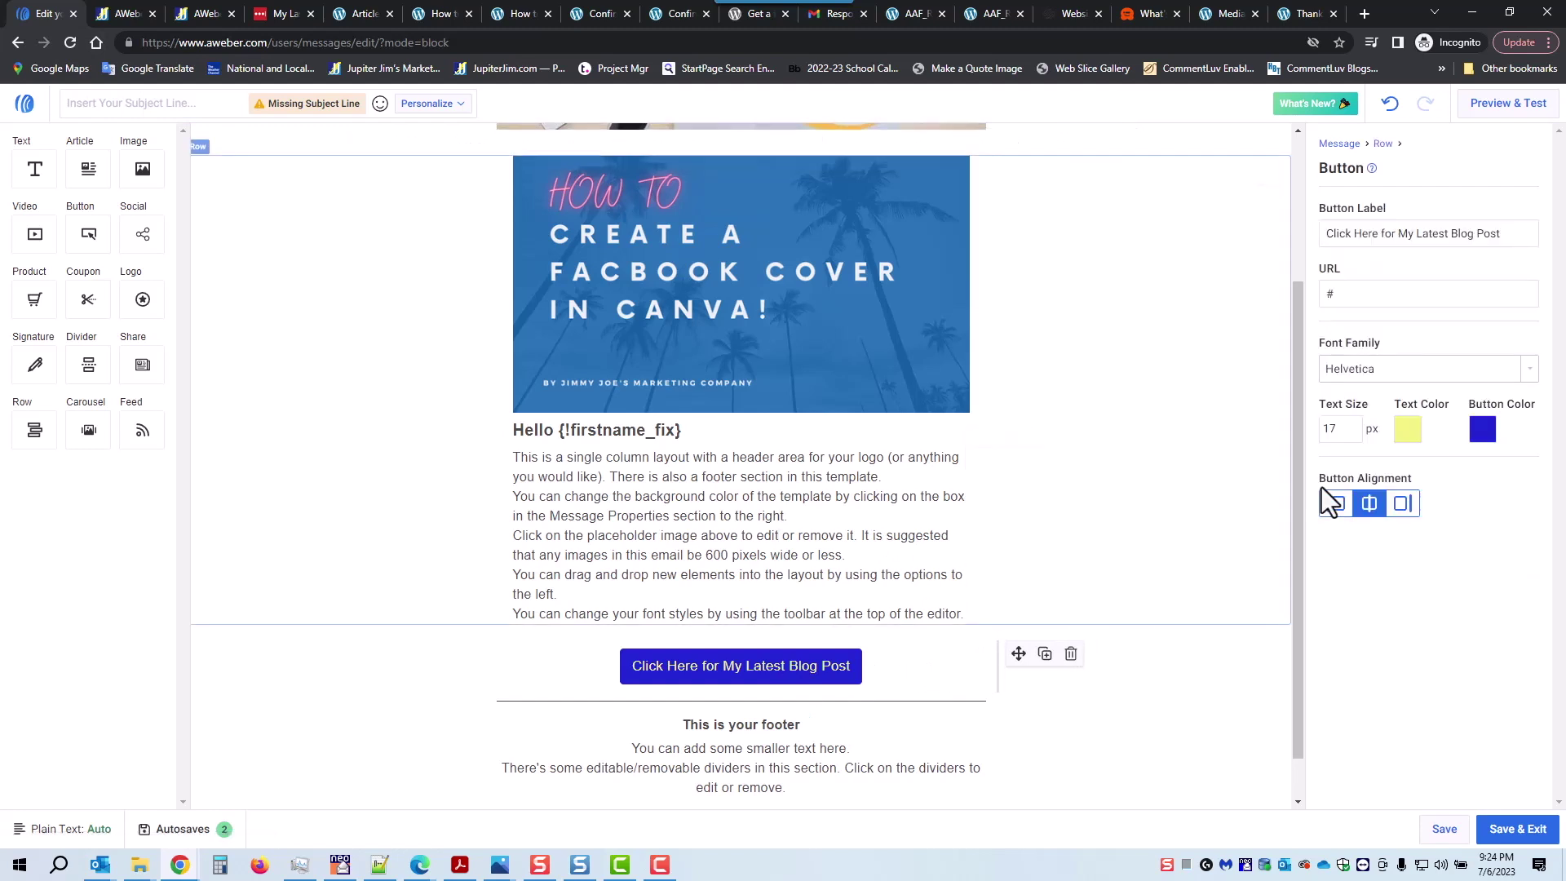
pyautogui.doubleClick(1372, 294)
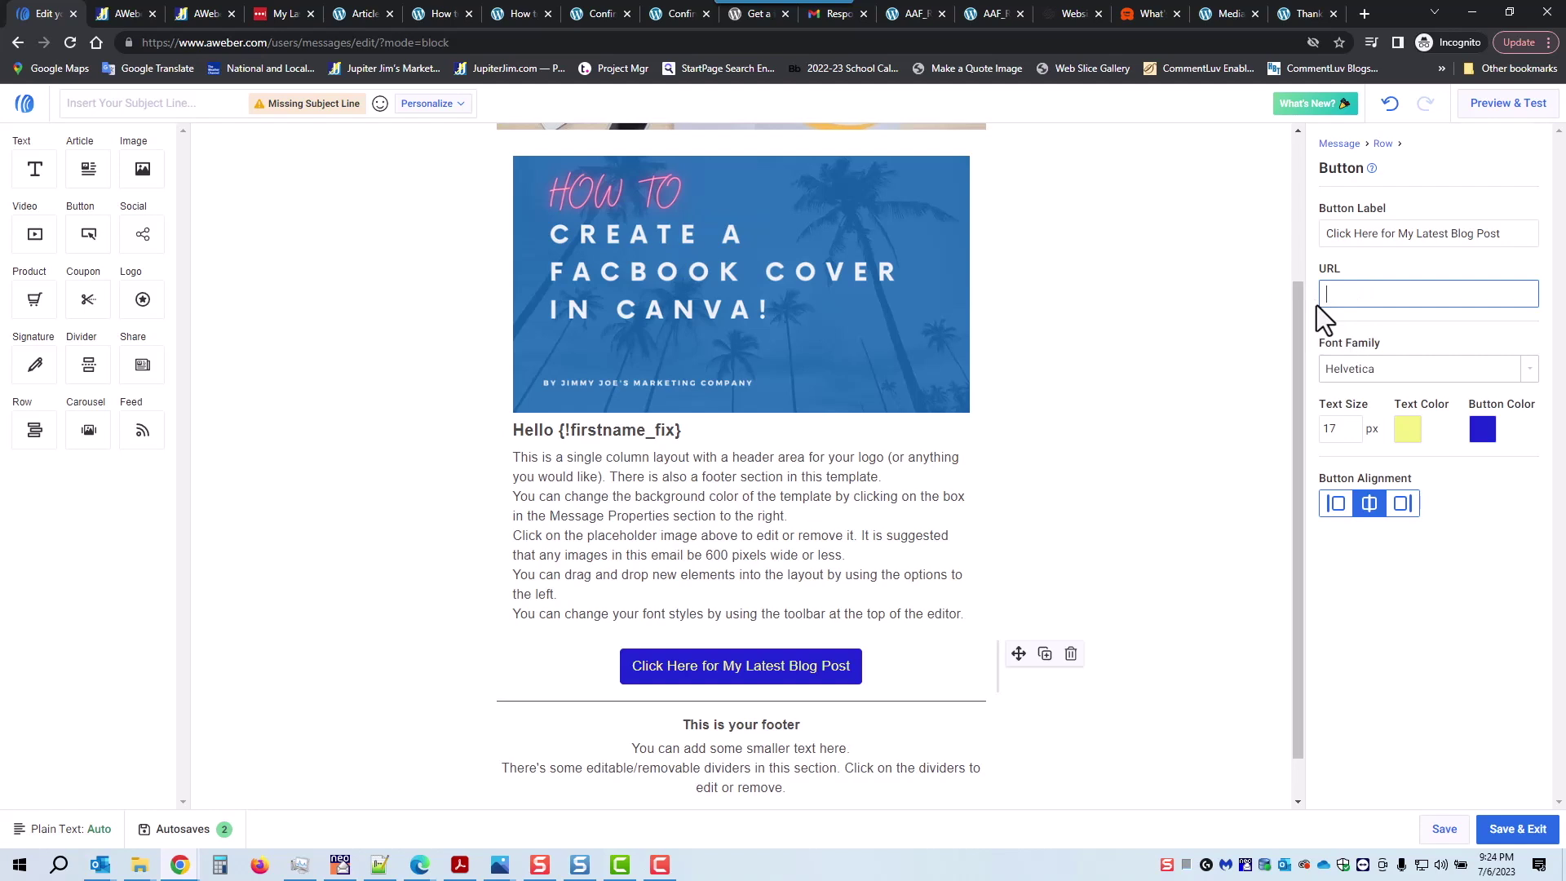
pyautogui.hotkey('ctrl', 'v')
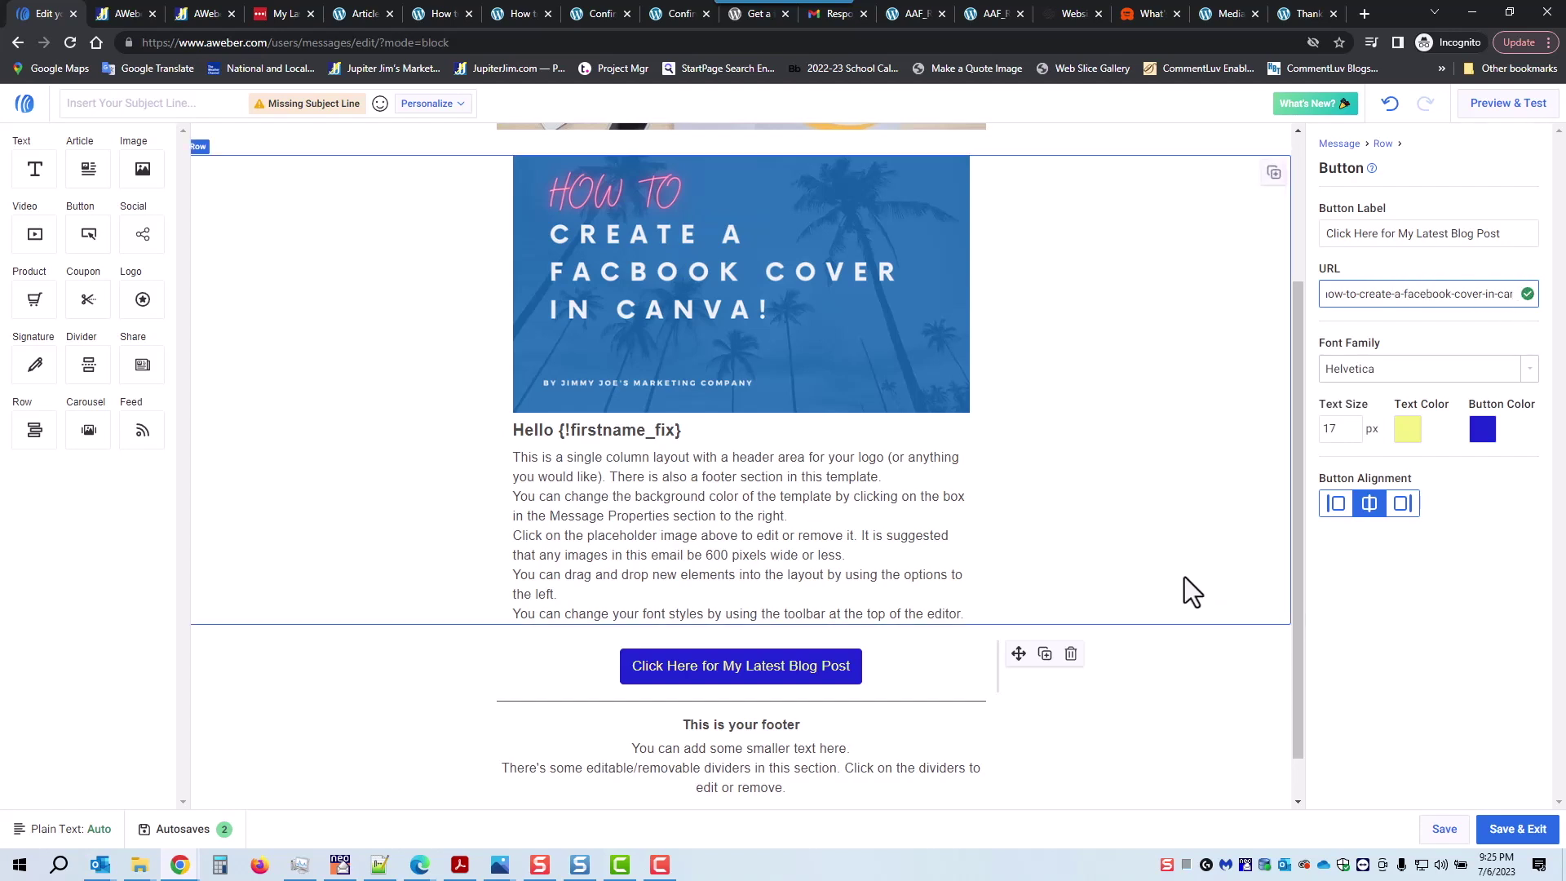
pyautogui.click(1447, 836)
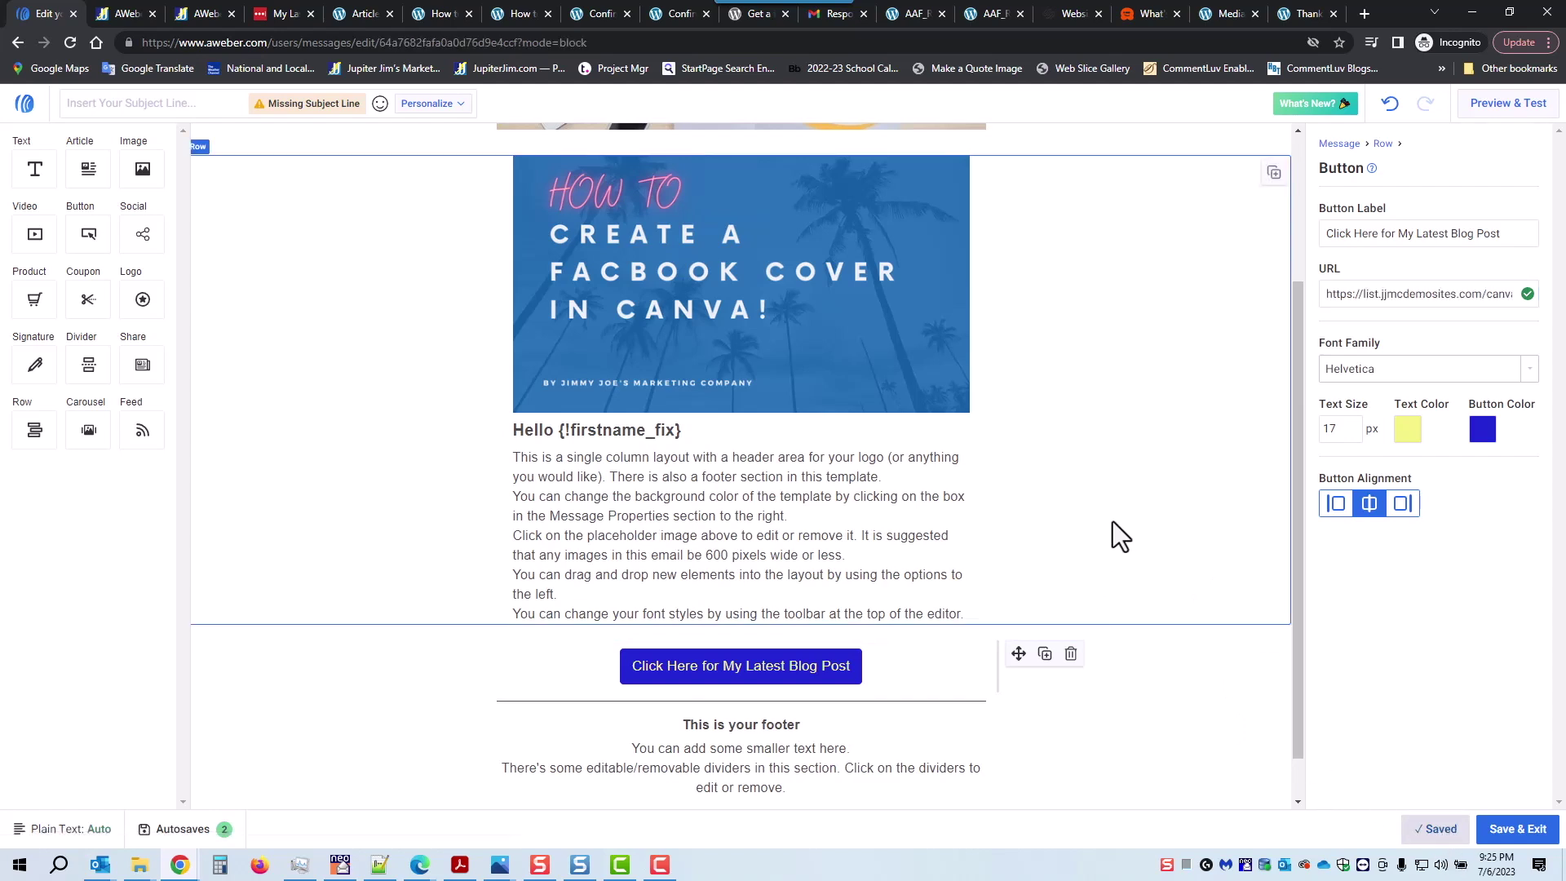
# Set the email's subject line to "Check Out My Latest Blog Post!" followed by the Eyes emoji.
pyautogui.click(161, 106)
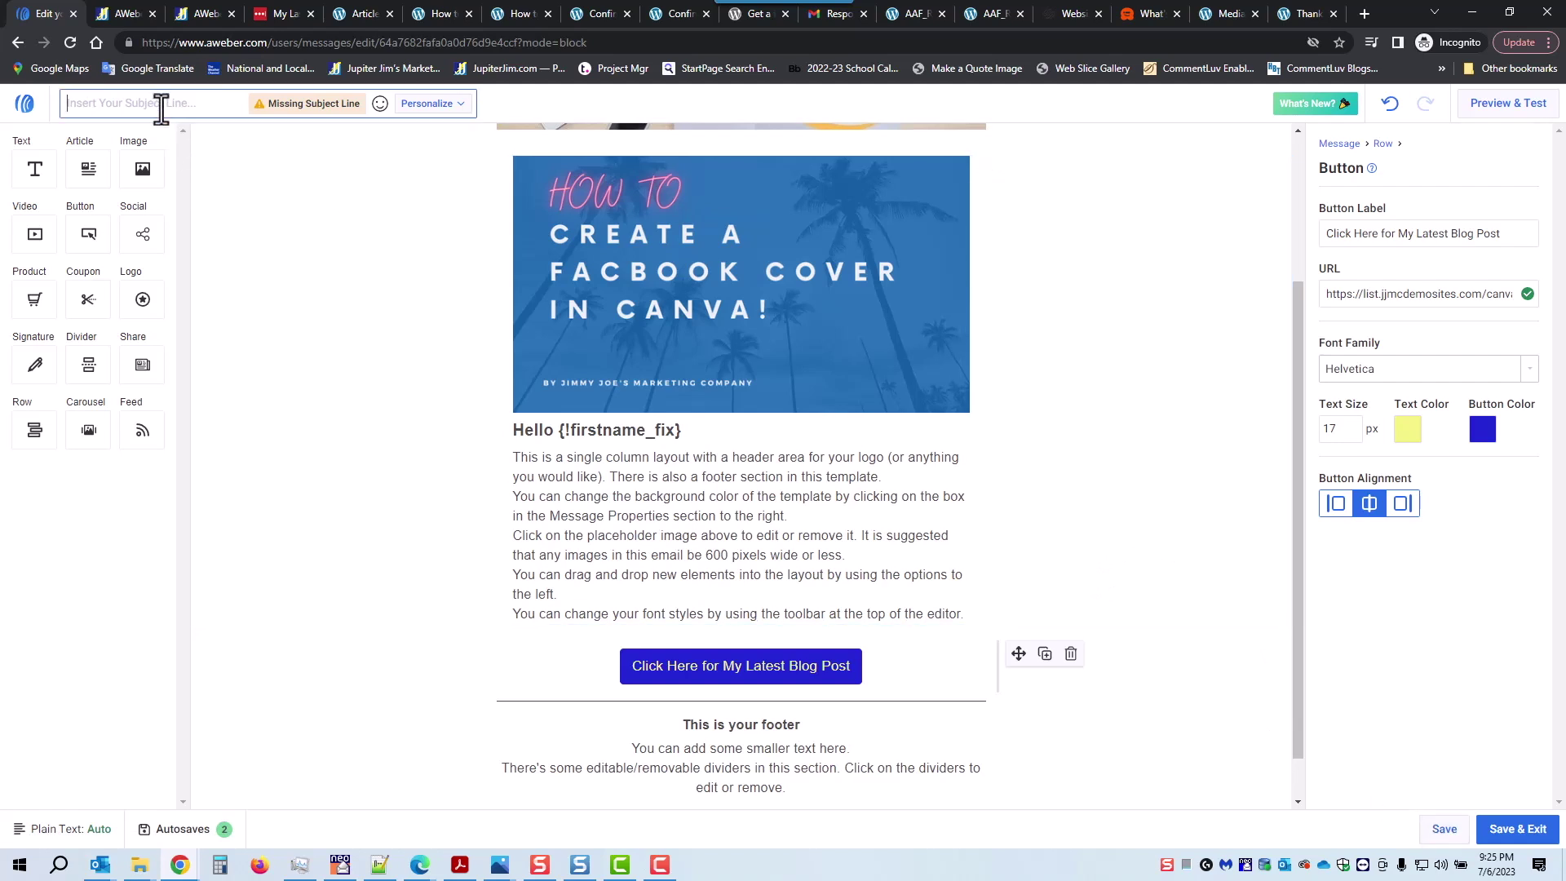
pyautogui.write('Check Out My')
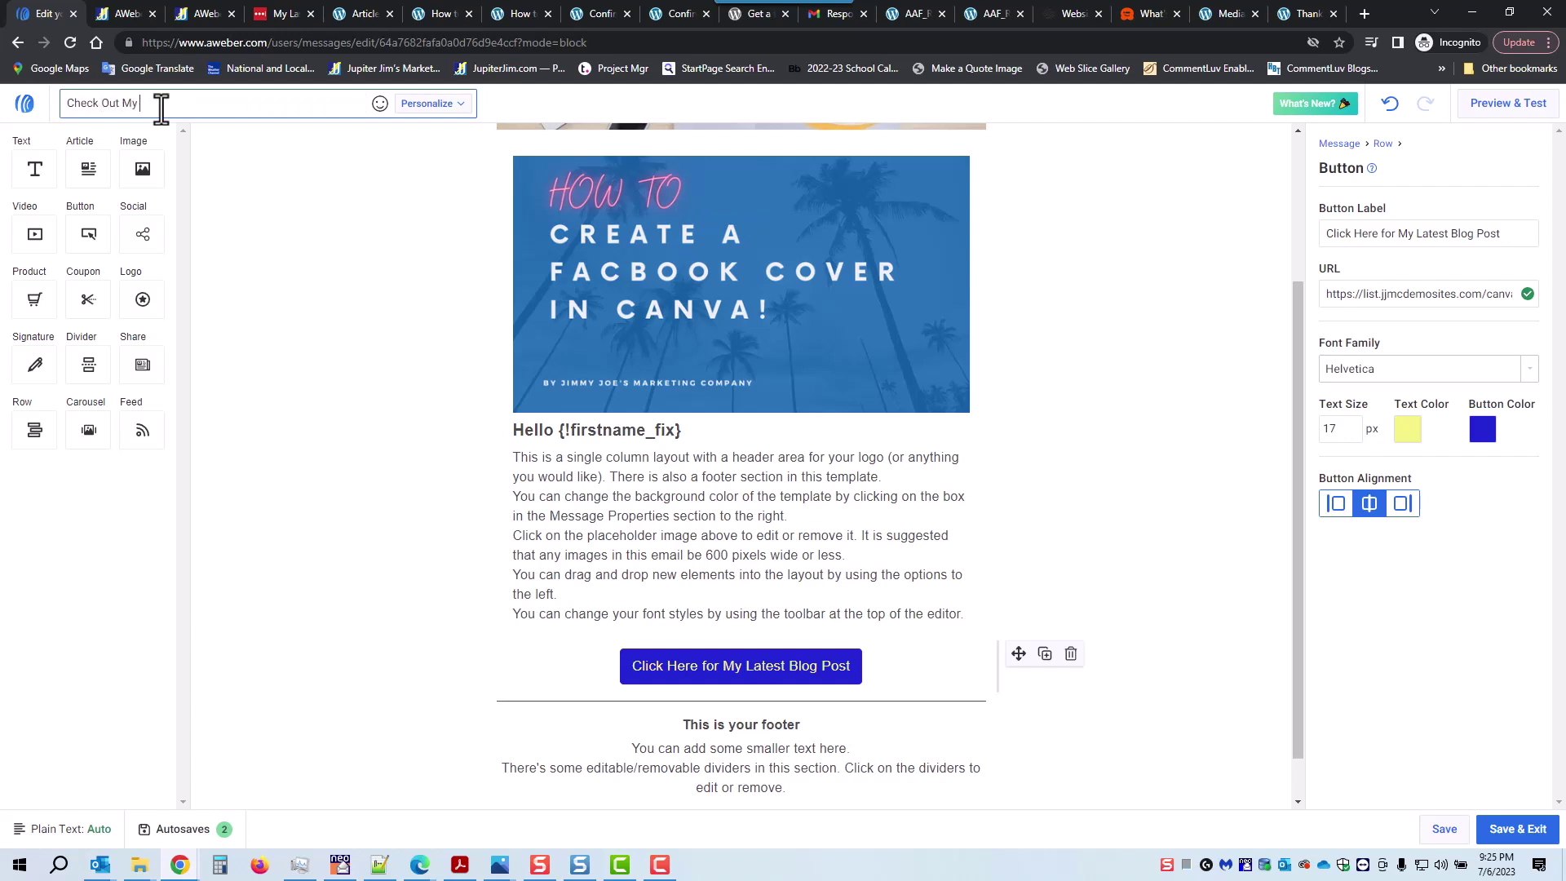
pyautogui.write(' Latest Blog Post!')
pyautogui.click(379, 103)
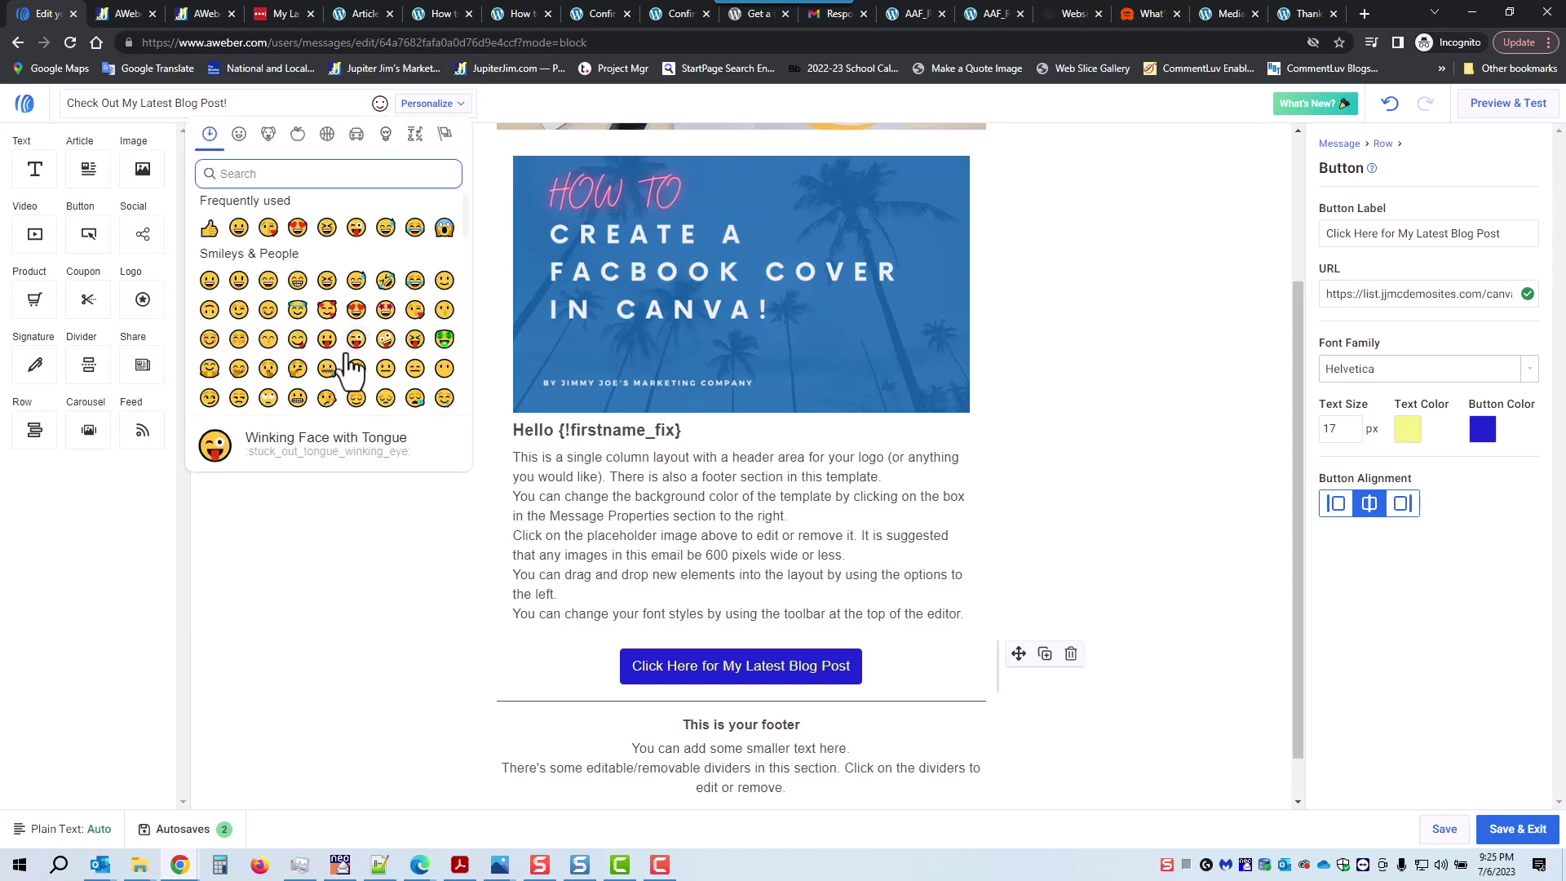
pyautogui.scroll(-1, 332, 374)
pyautogui.scroll(-1, 317, 383)
pyautogui.scroll(-2, 312, 374)
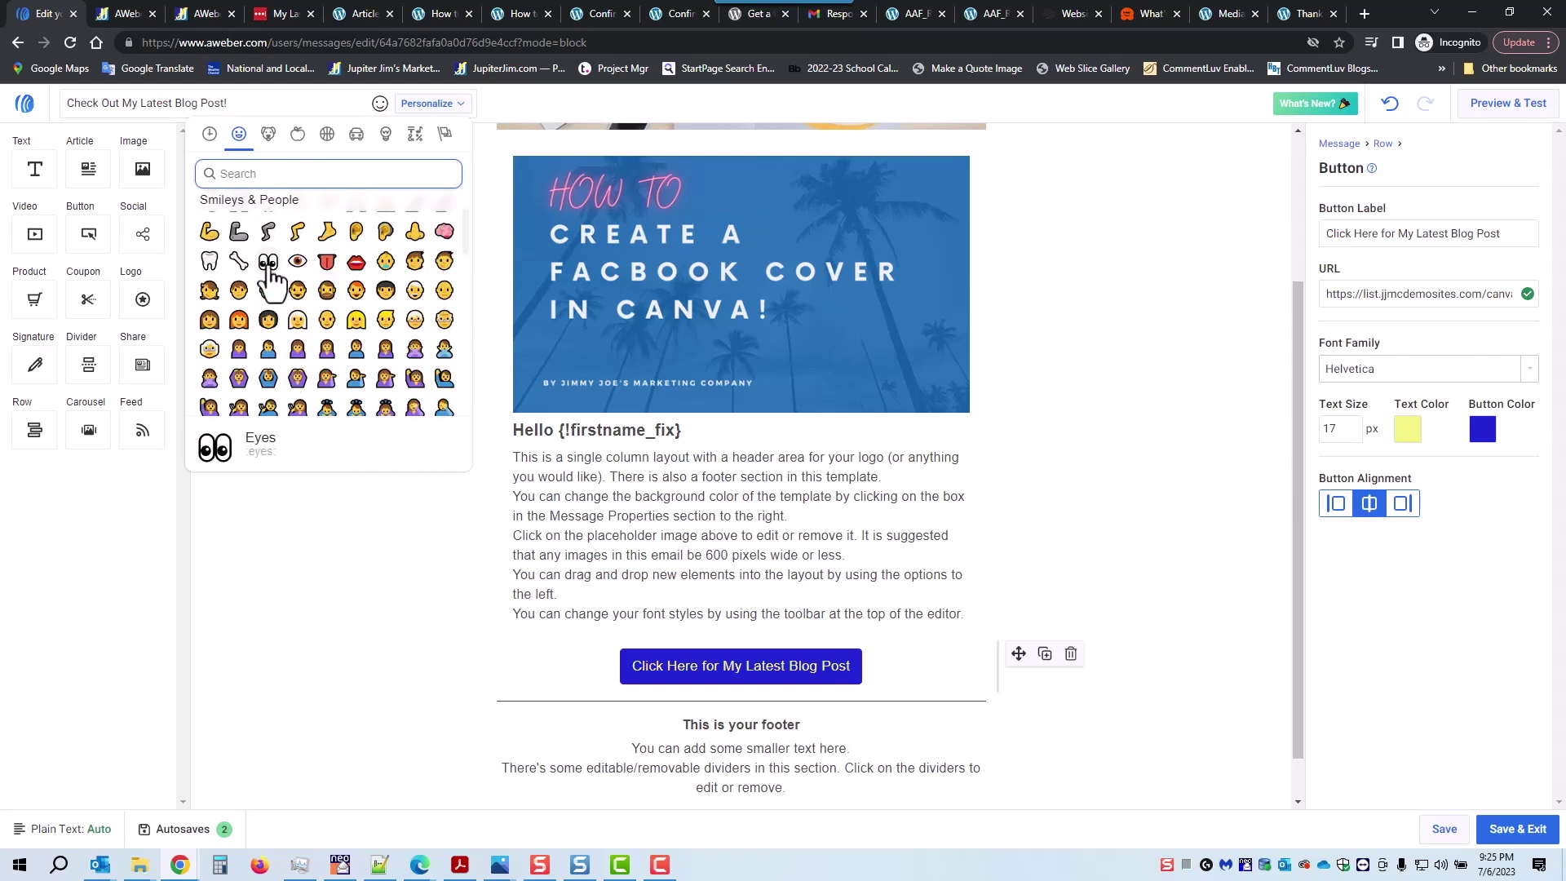
pyautogui.click(270, 277)
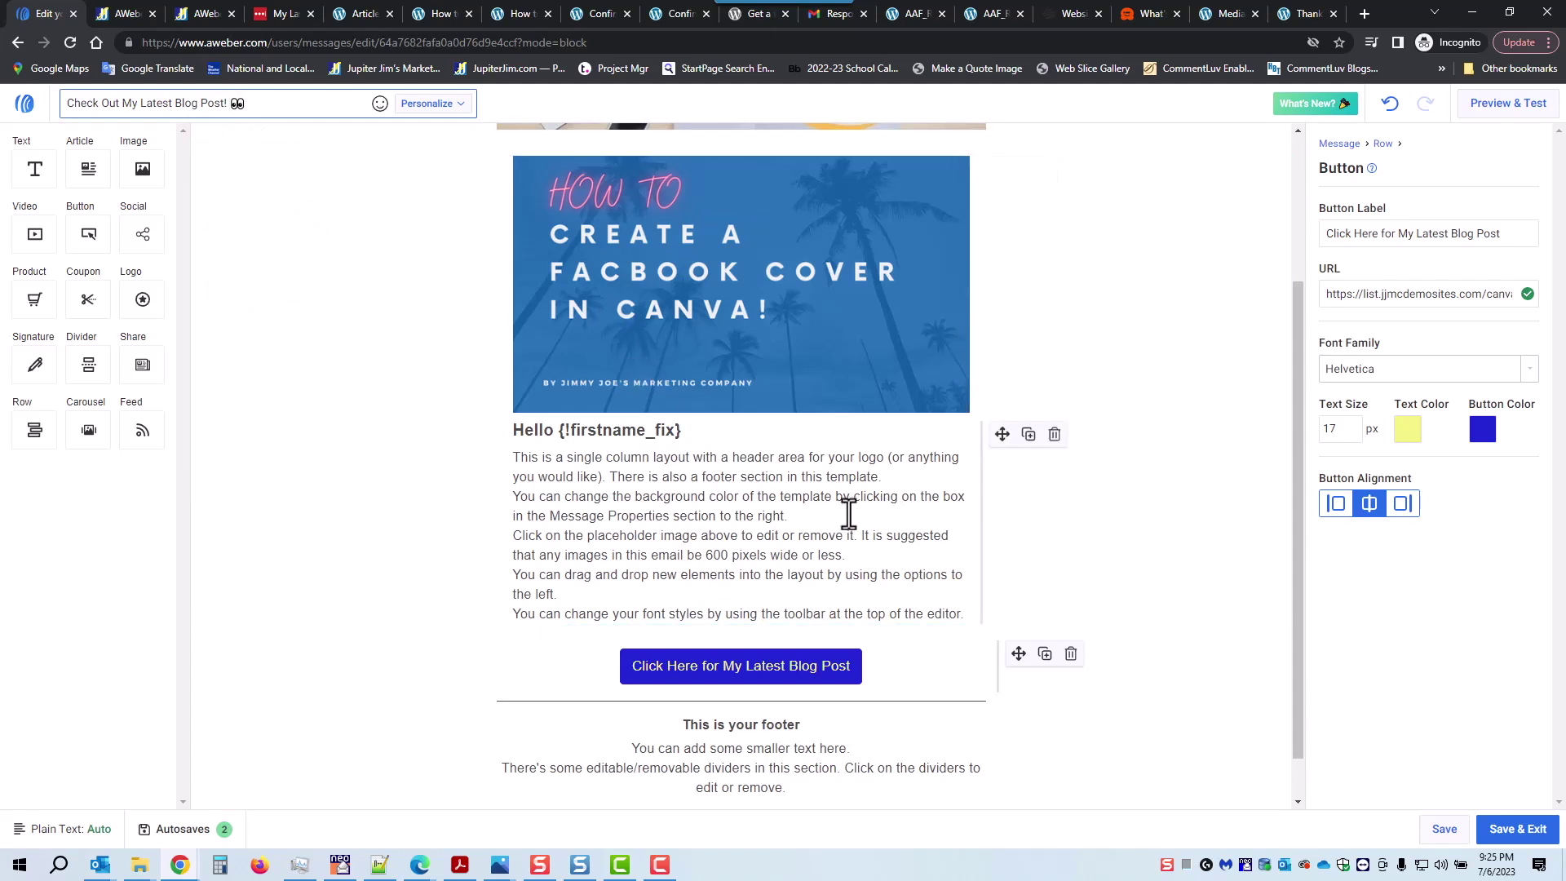
# Set all body text below the "Hello {!firstname_fix}" greeting to size 18 in the Arial font.
pyautogui.click(790, 514)
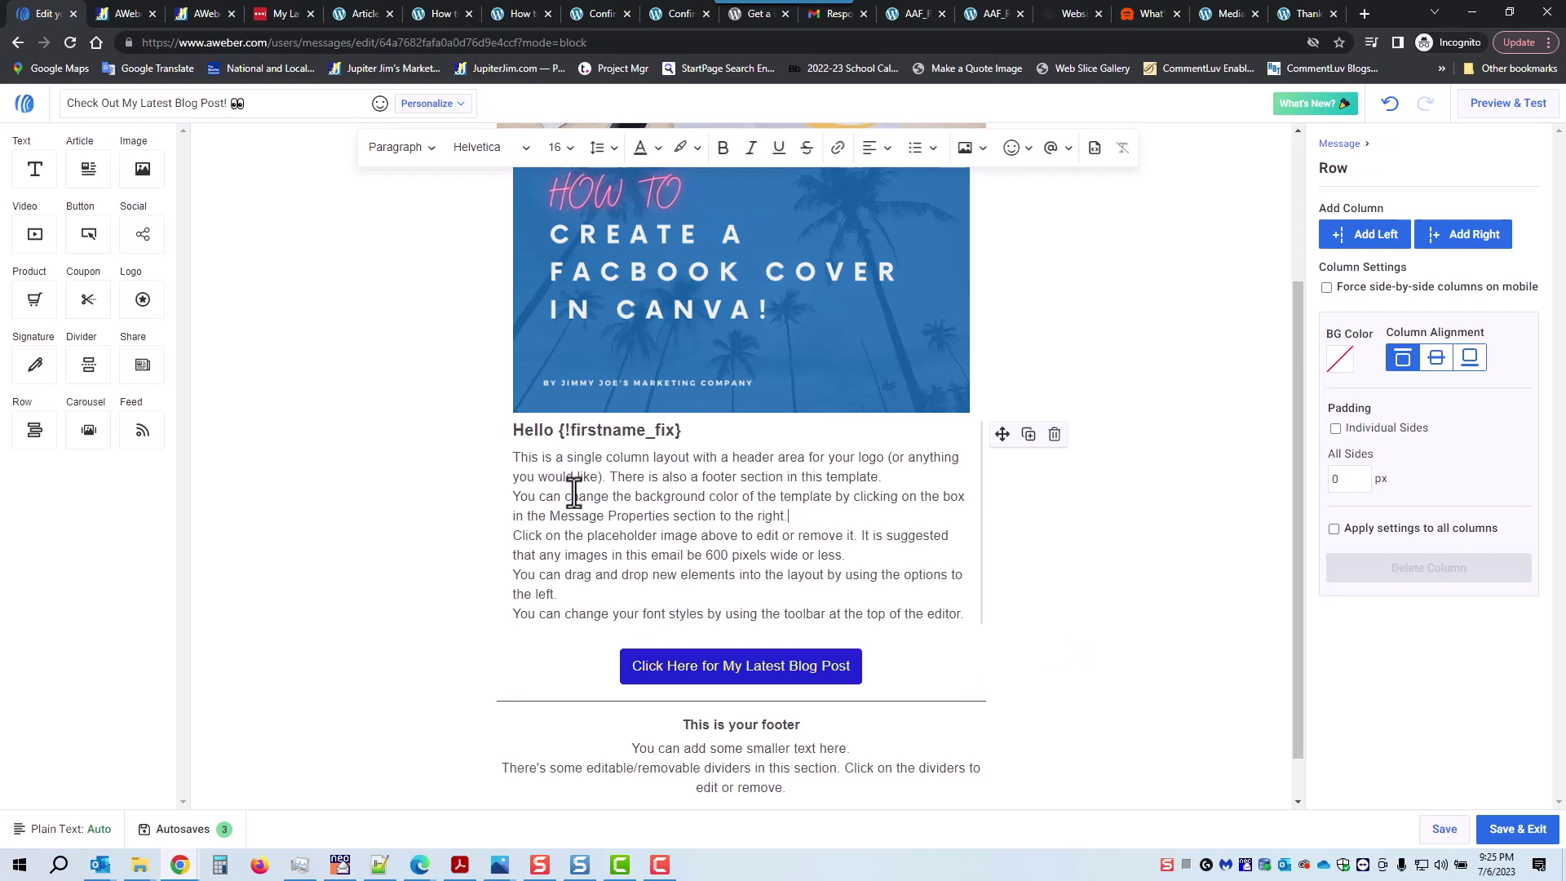
pyautogui.moveTo(514, 456); pyautogui.dragTo(967, 636)
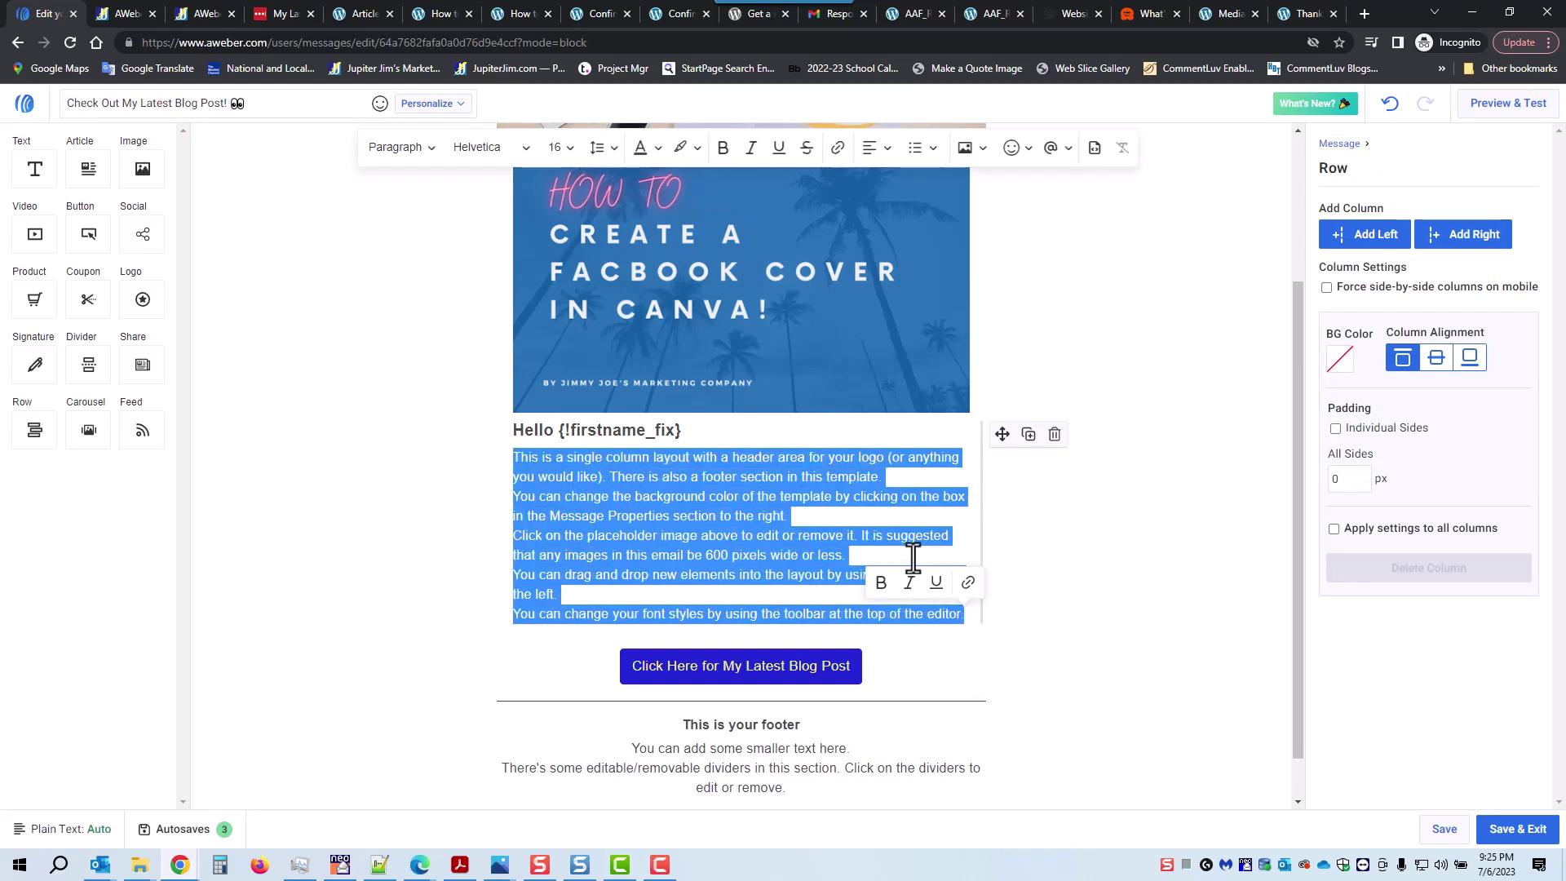
pyautogui.click(570, 148)
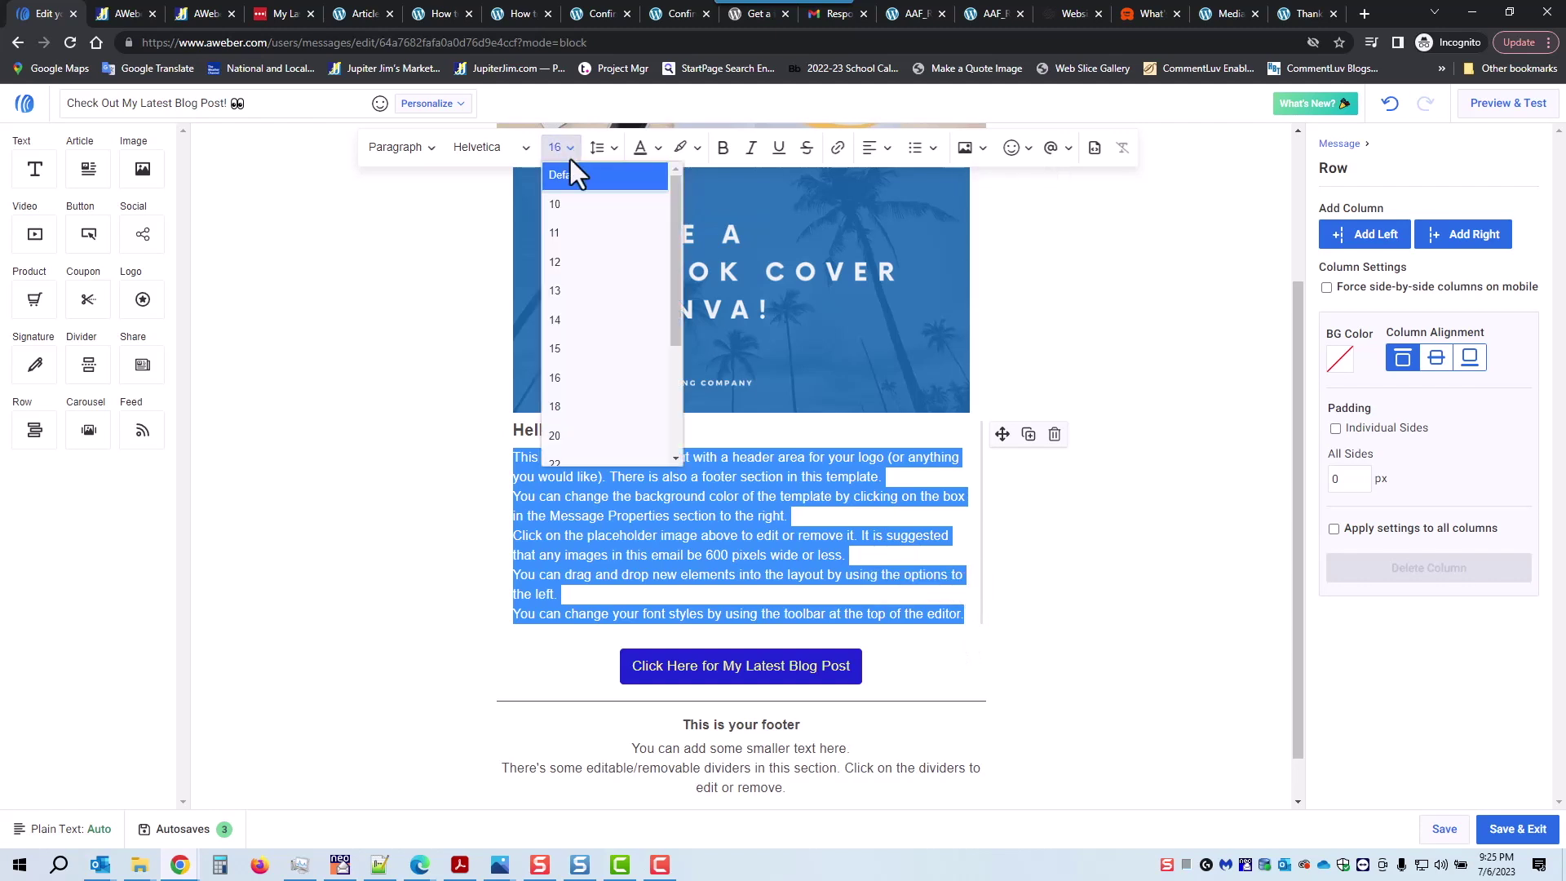
pyautogui.click(571, 409)
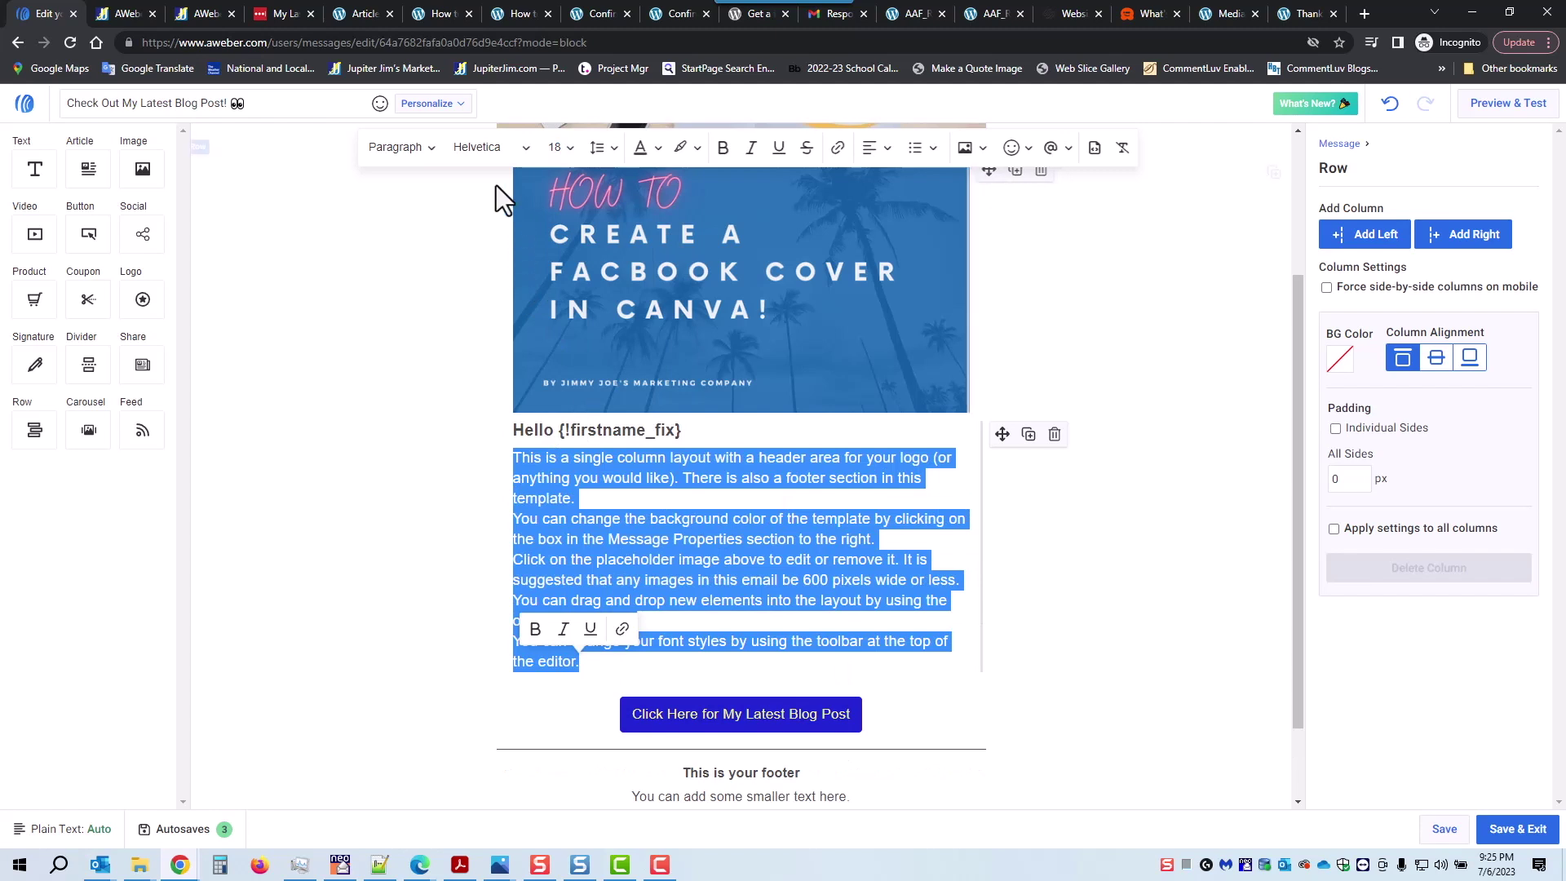
pyautogui.click(522, 148)
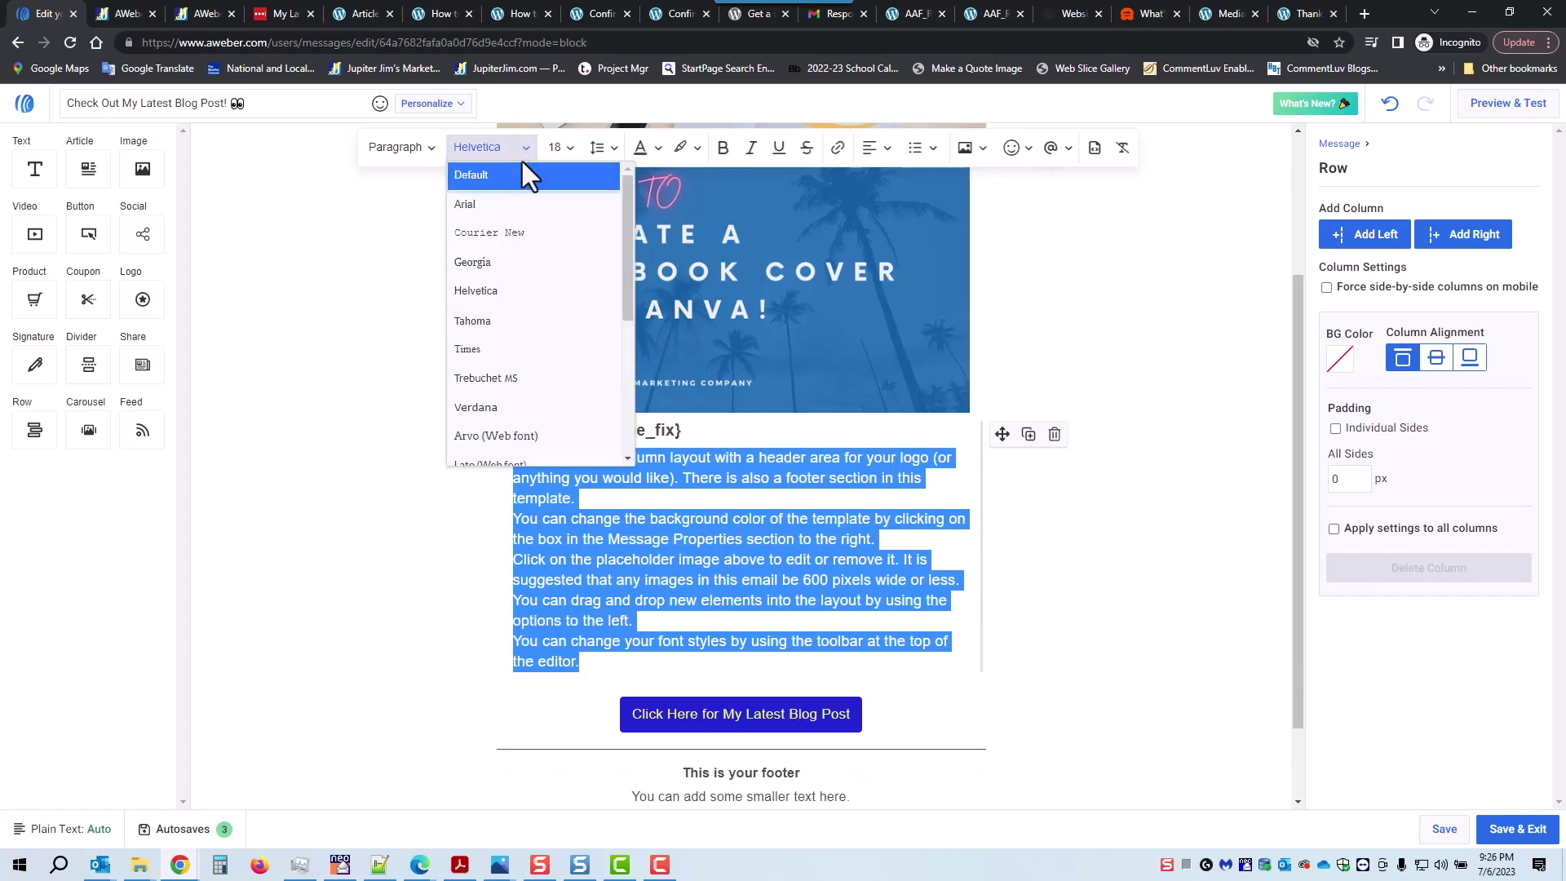
pyautogui.click(481, 203)
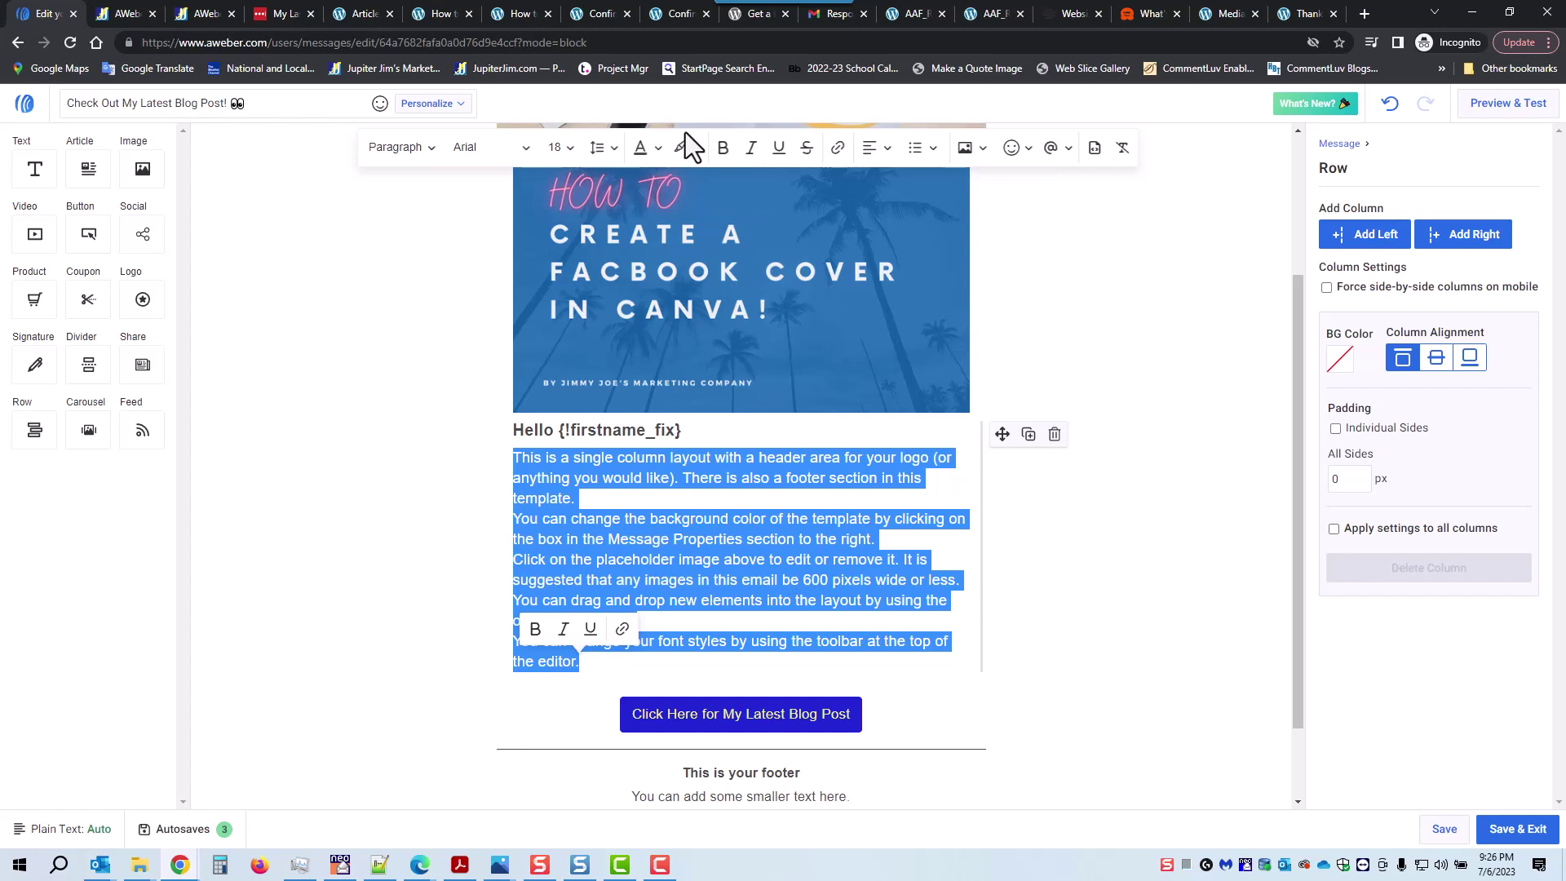
# Change the body text's font color to the near-black #151B1E.
pyautogui.click(657, 150)
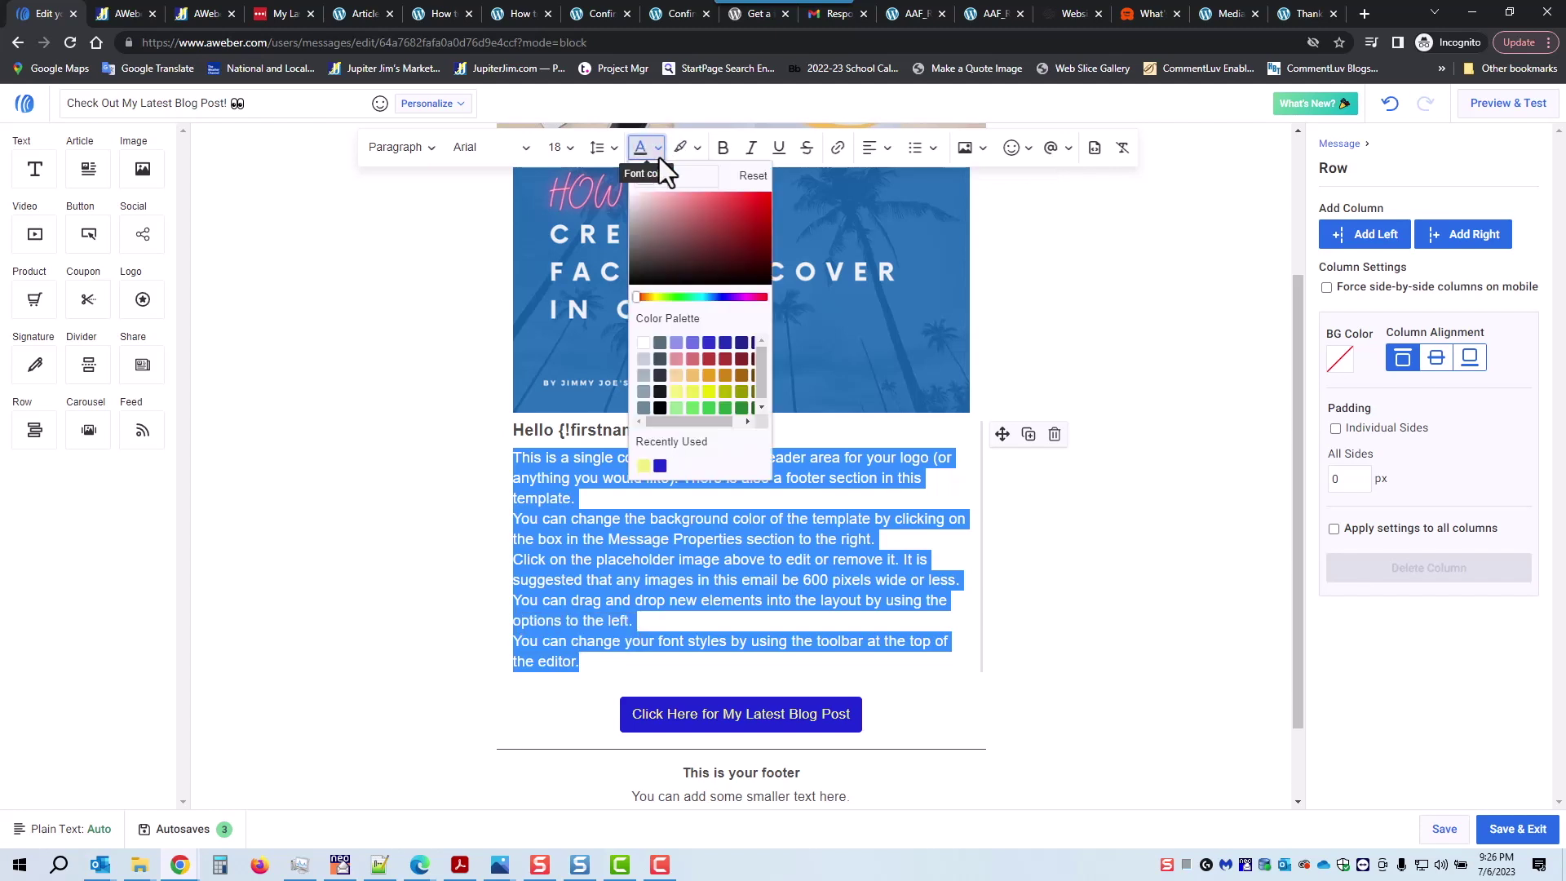
pyautogui.click(660, 391)
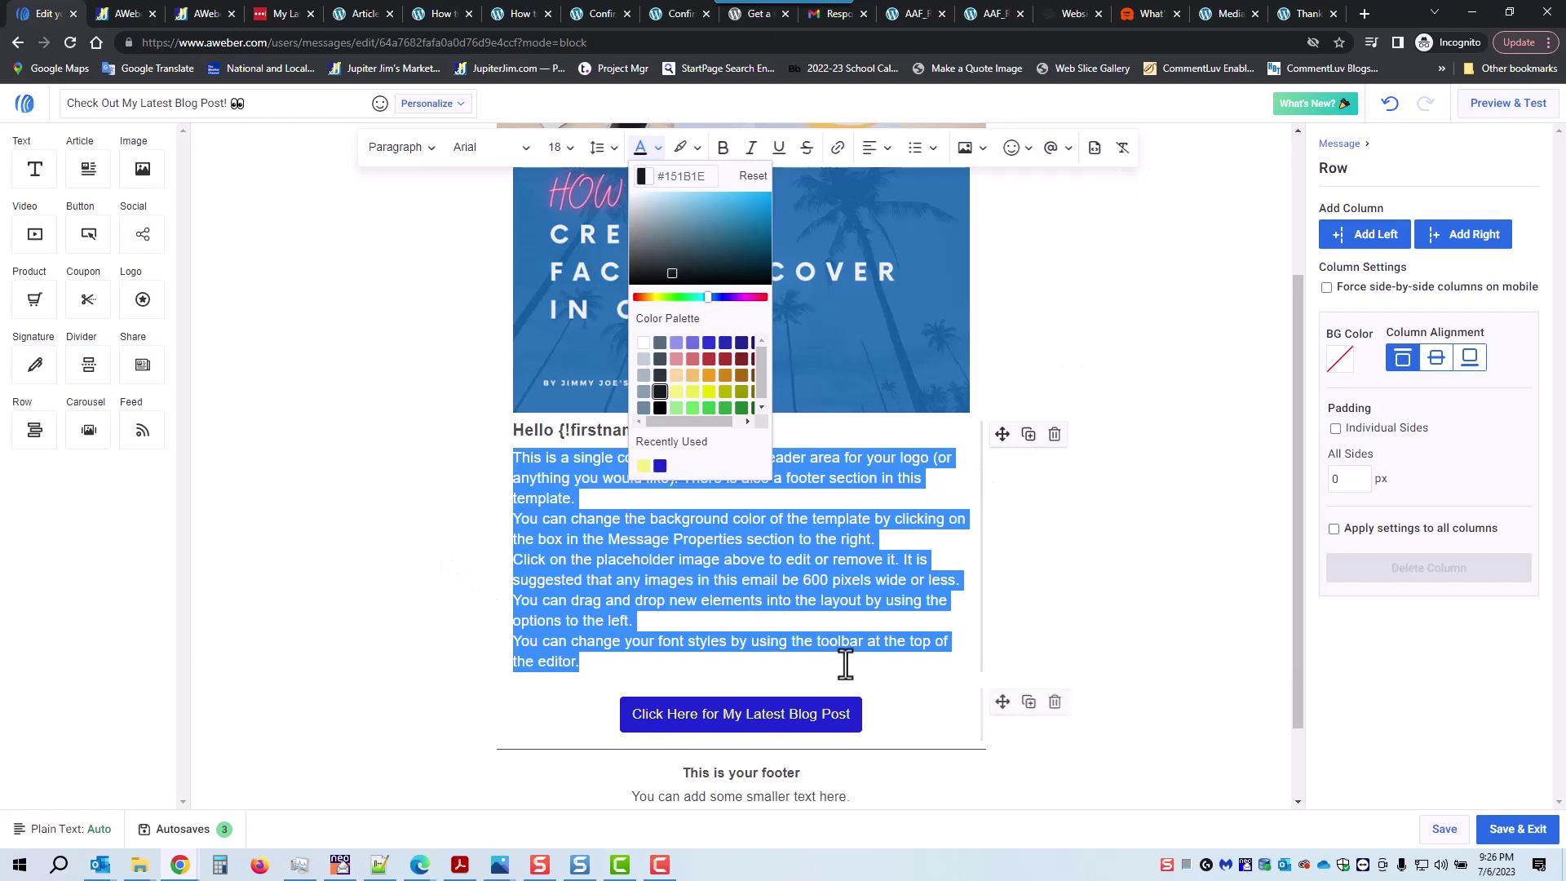
pyautogui.click(950, 620)
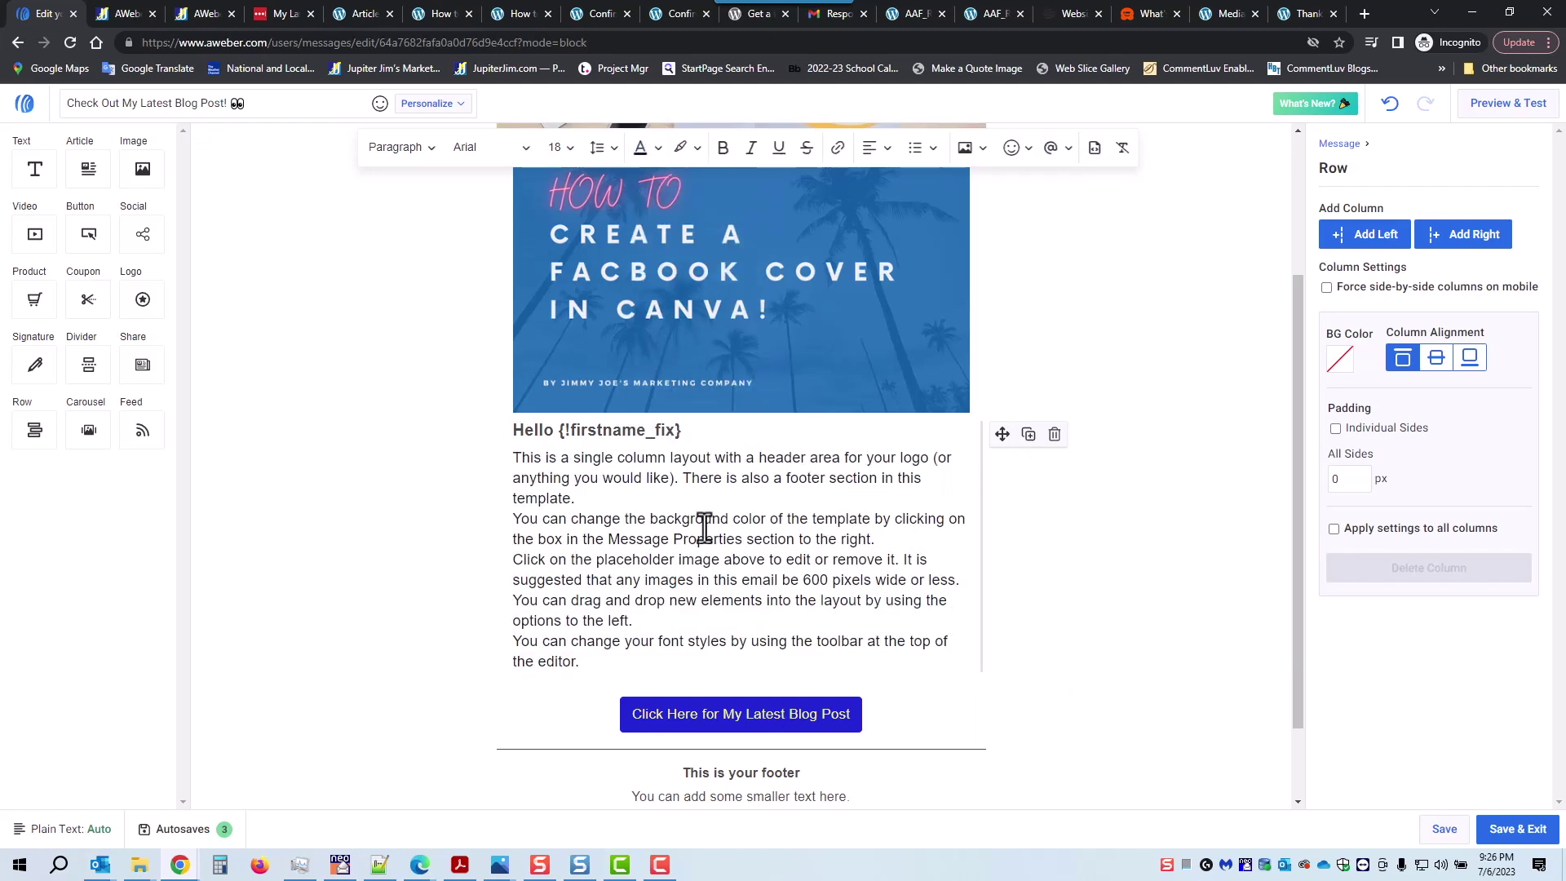
# Insert one blank line after the first body paragraph and two after the paragraph about the background color.
pyautogui.click(577, 499)
pyautogui.press('Return')
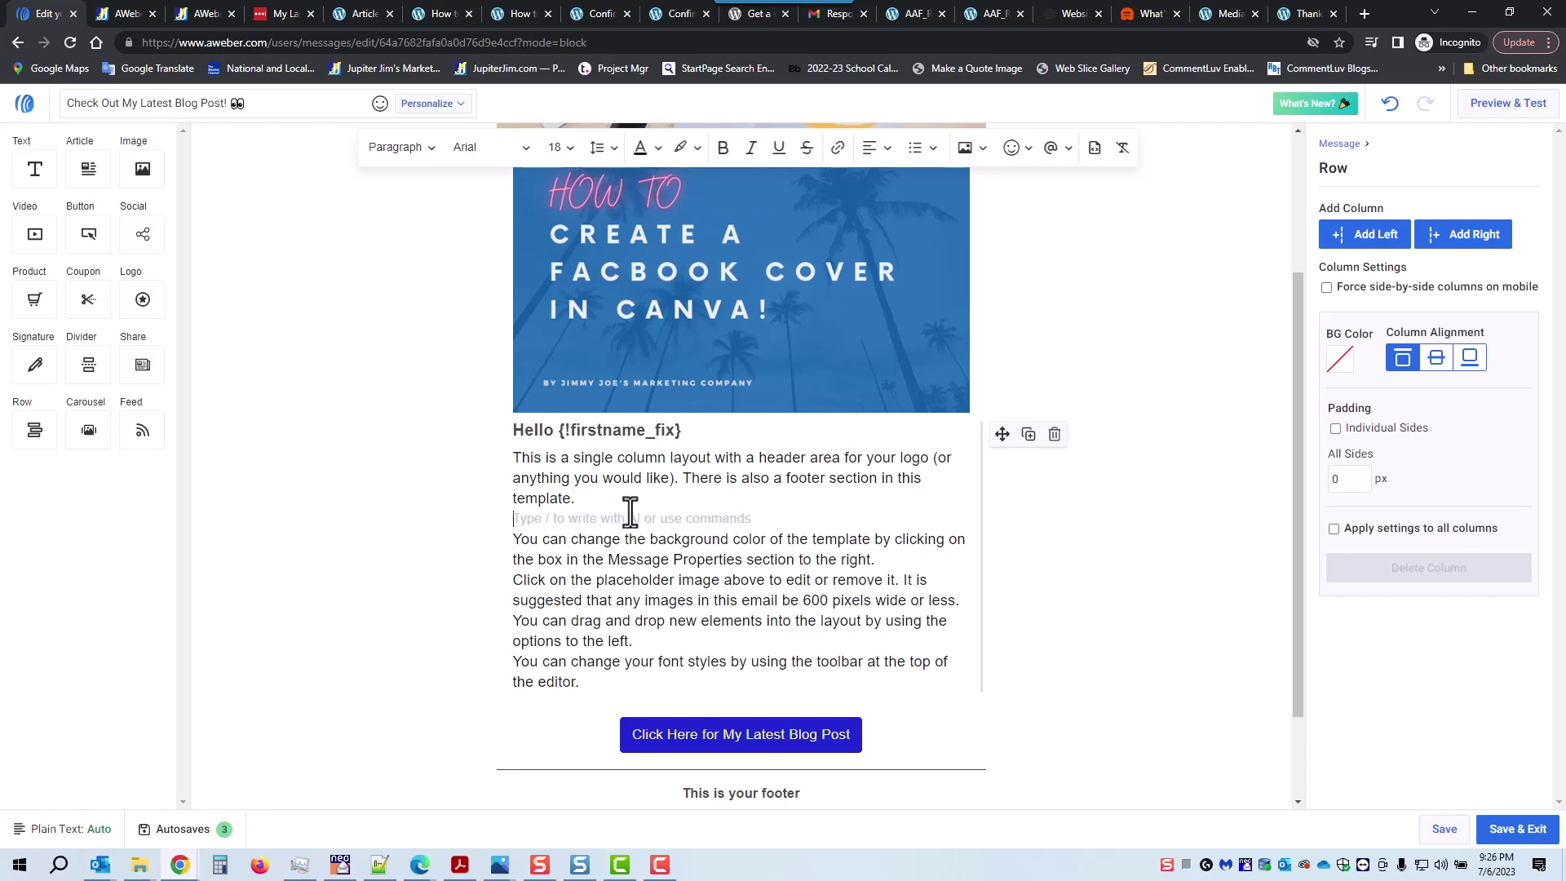
pyautogui.click(878, 560)
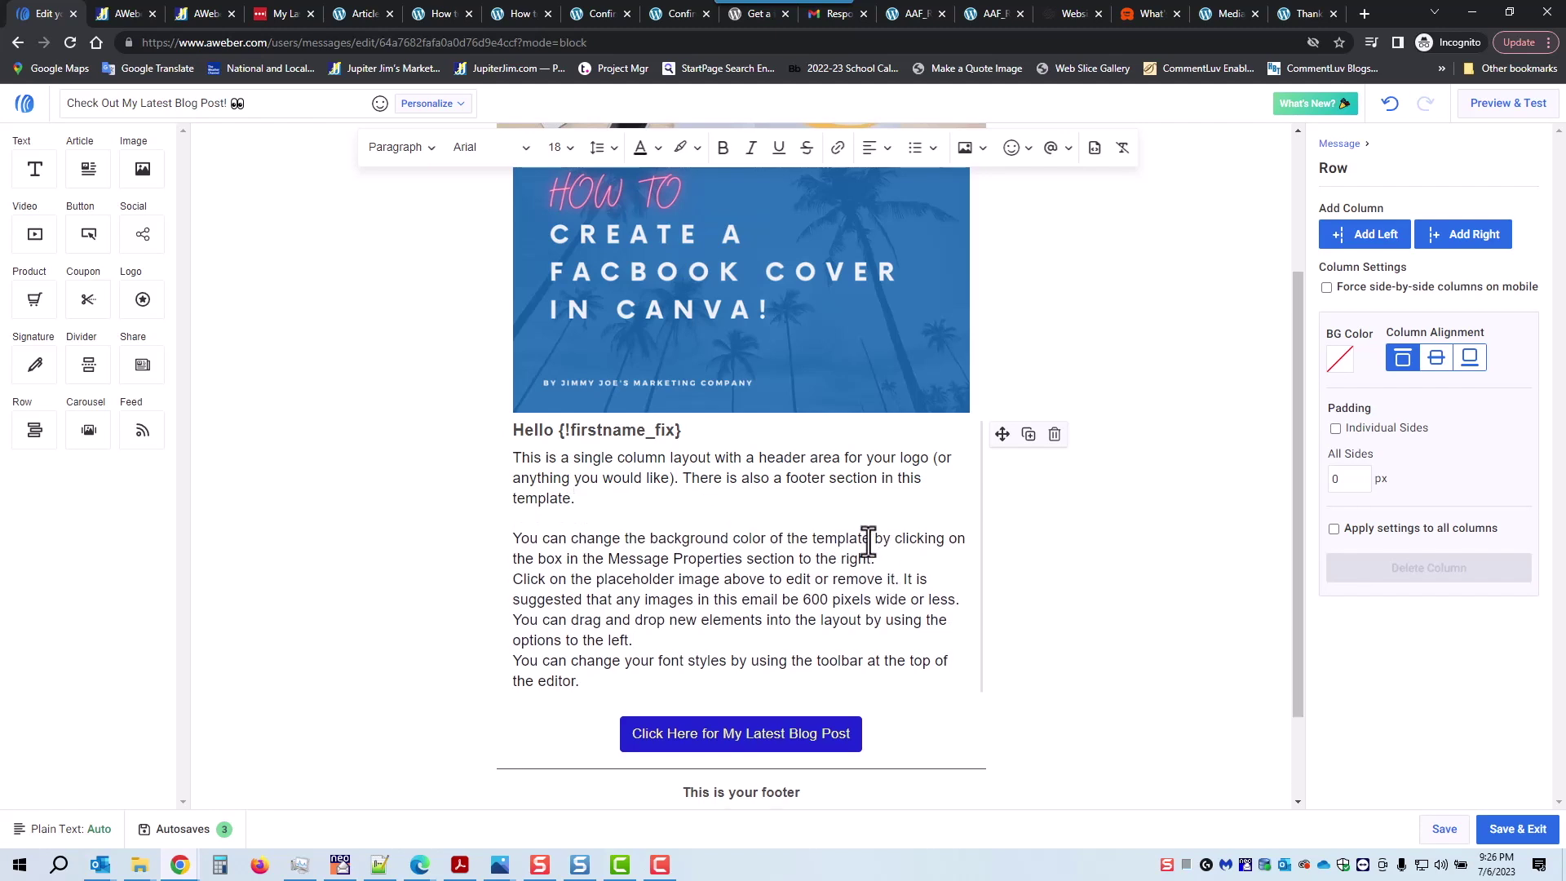
pyautogui.press('Return')
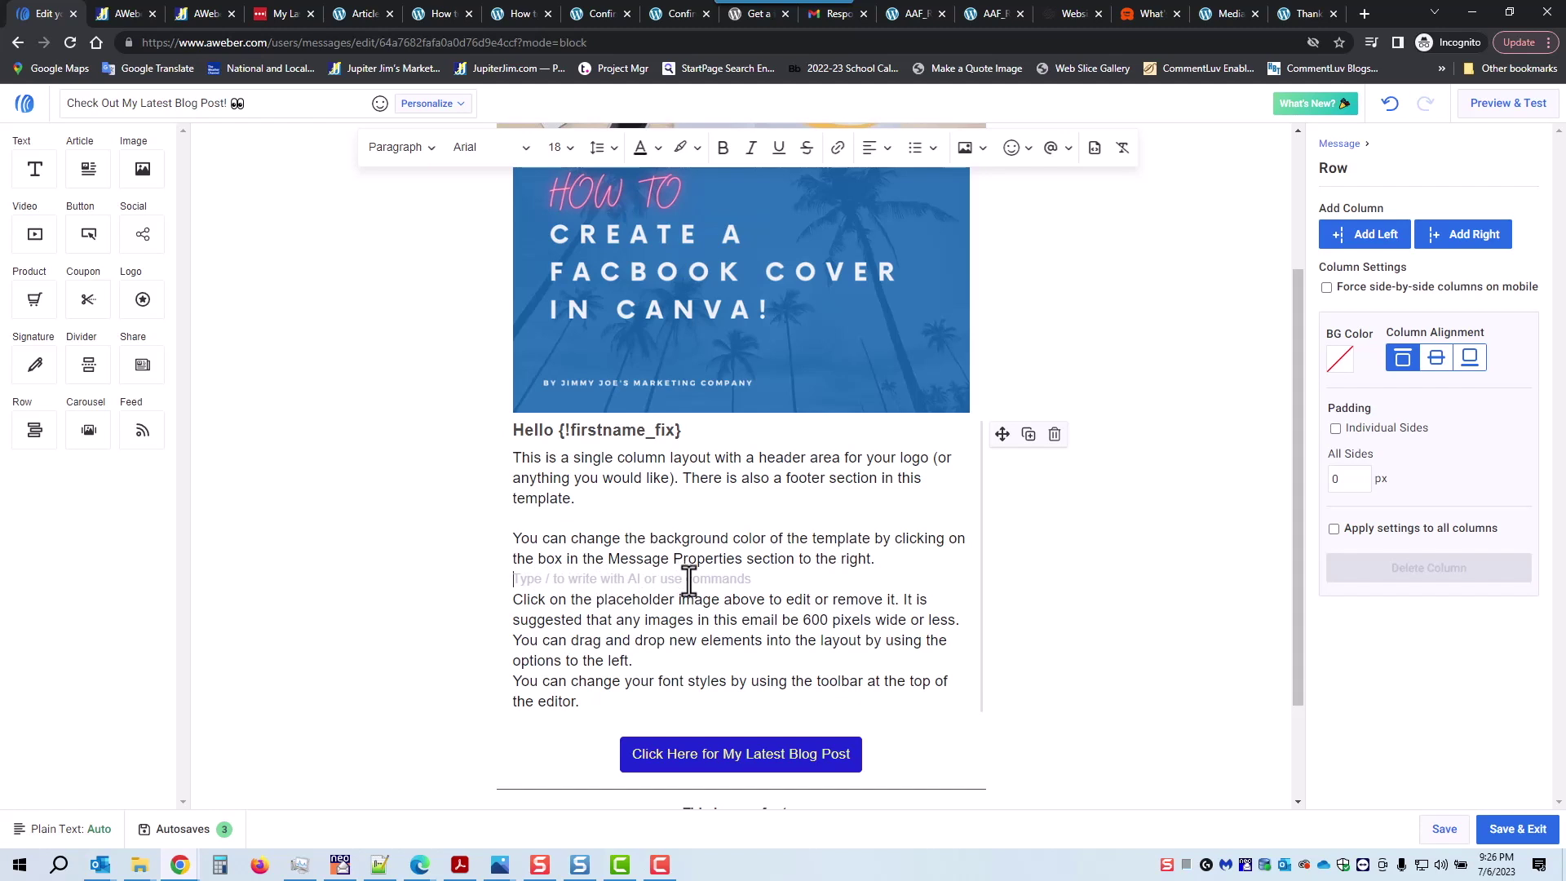
pyautogui.press('Return')
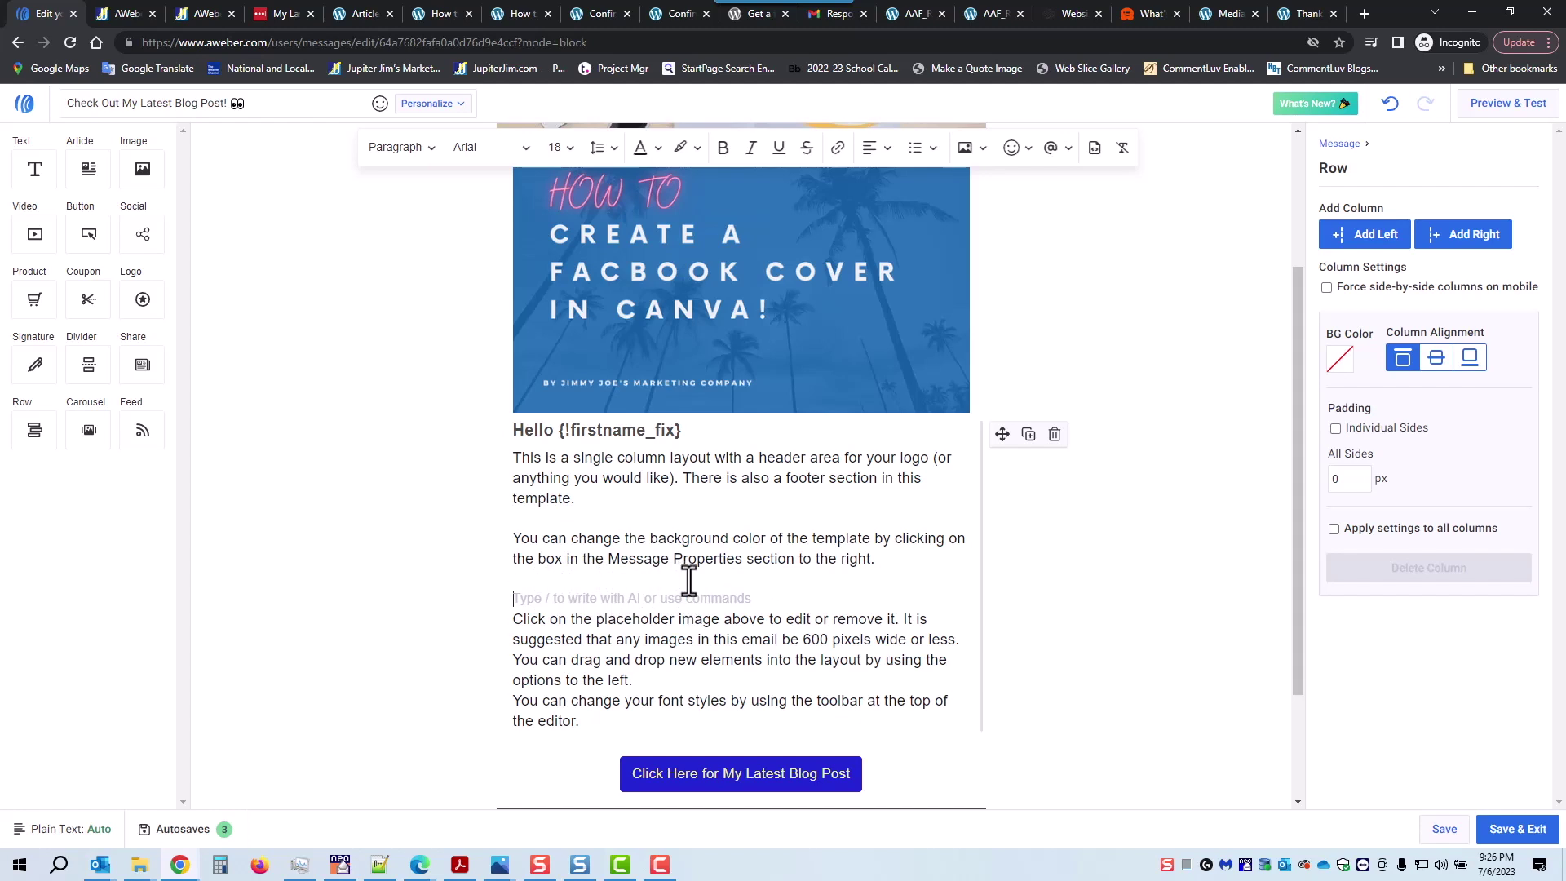
# Add a center-aligned Heading 2 line reading "Click Here for Blog Post!" after the paragraph about dragging and dropping elements.
pyautogui.click(634, 681)
pyautogui.press('Return')
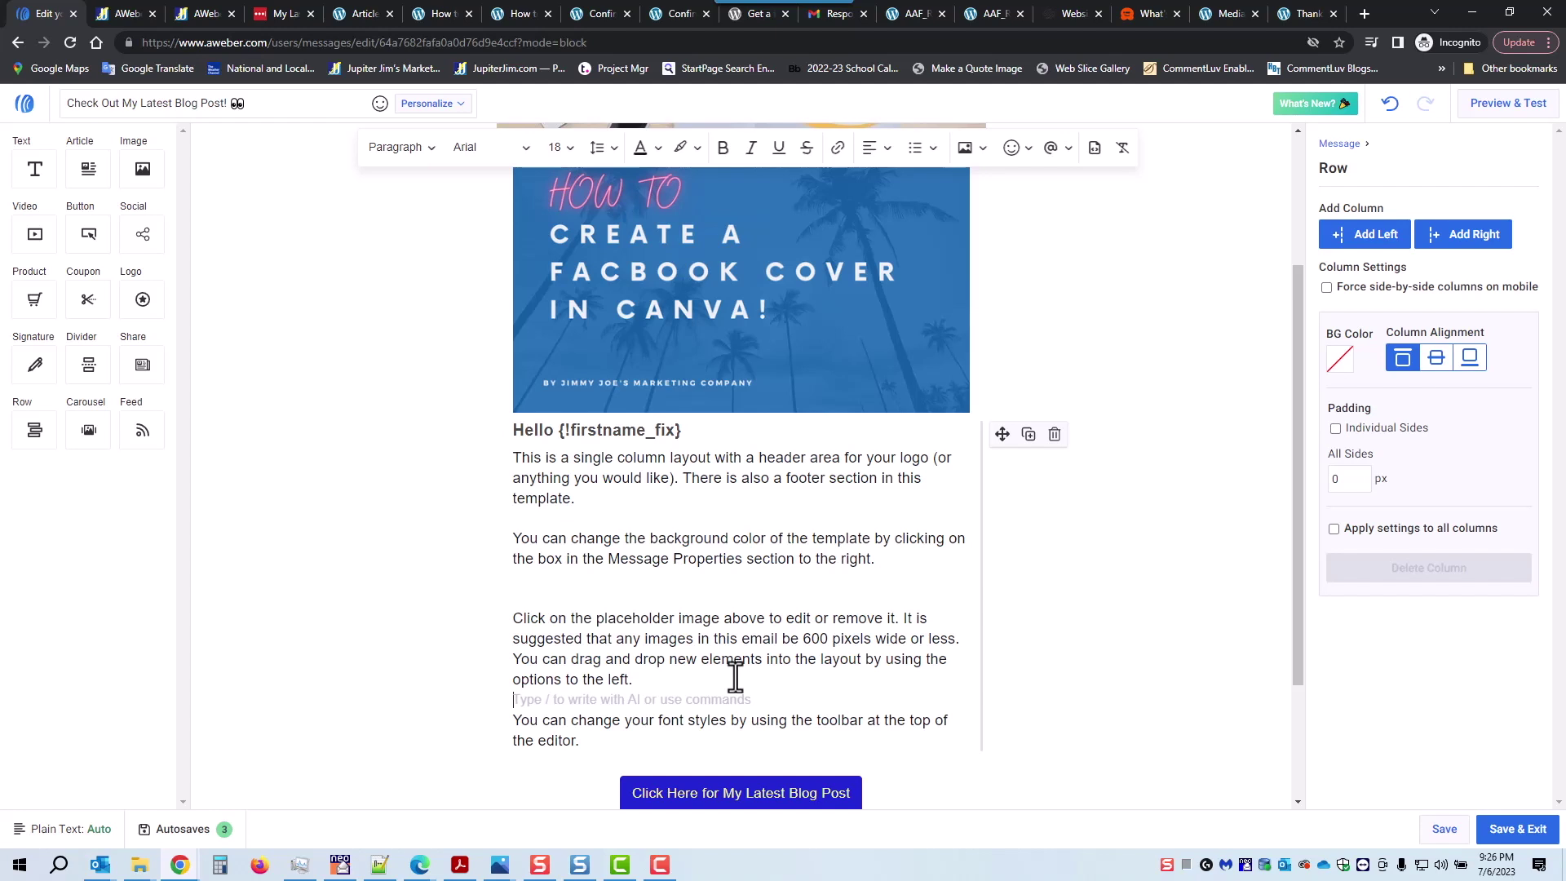
pyautogui.write('/')
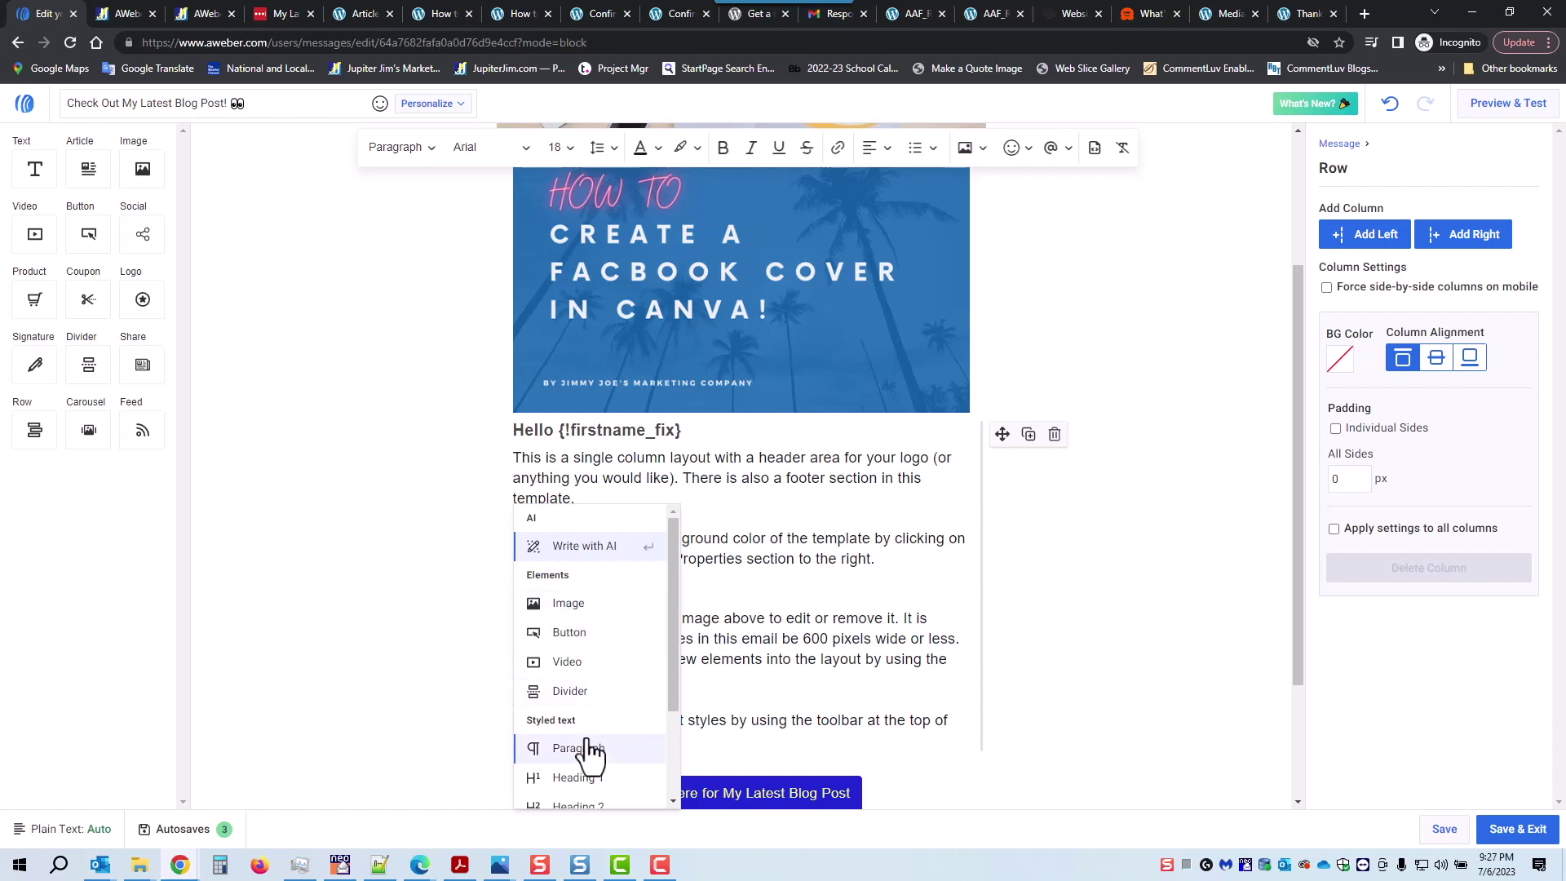
pyautogui.scroll(-1, 589, 739)
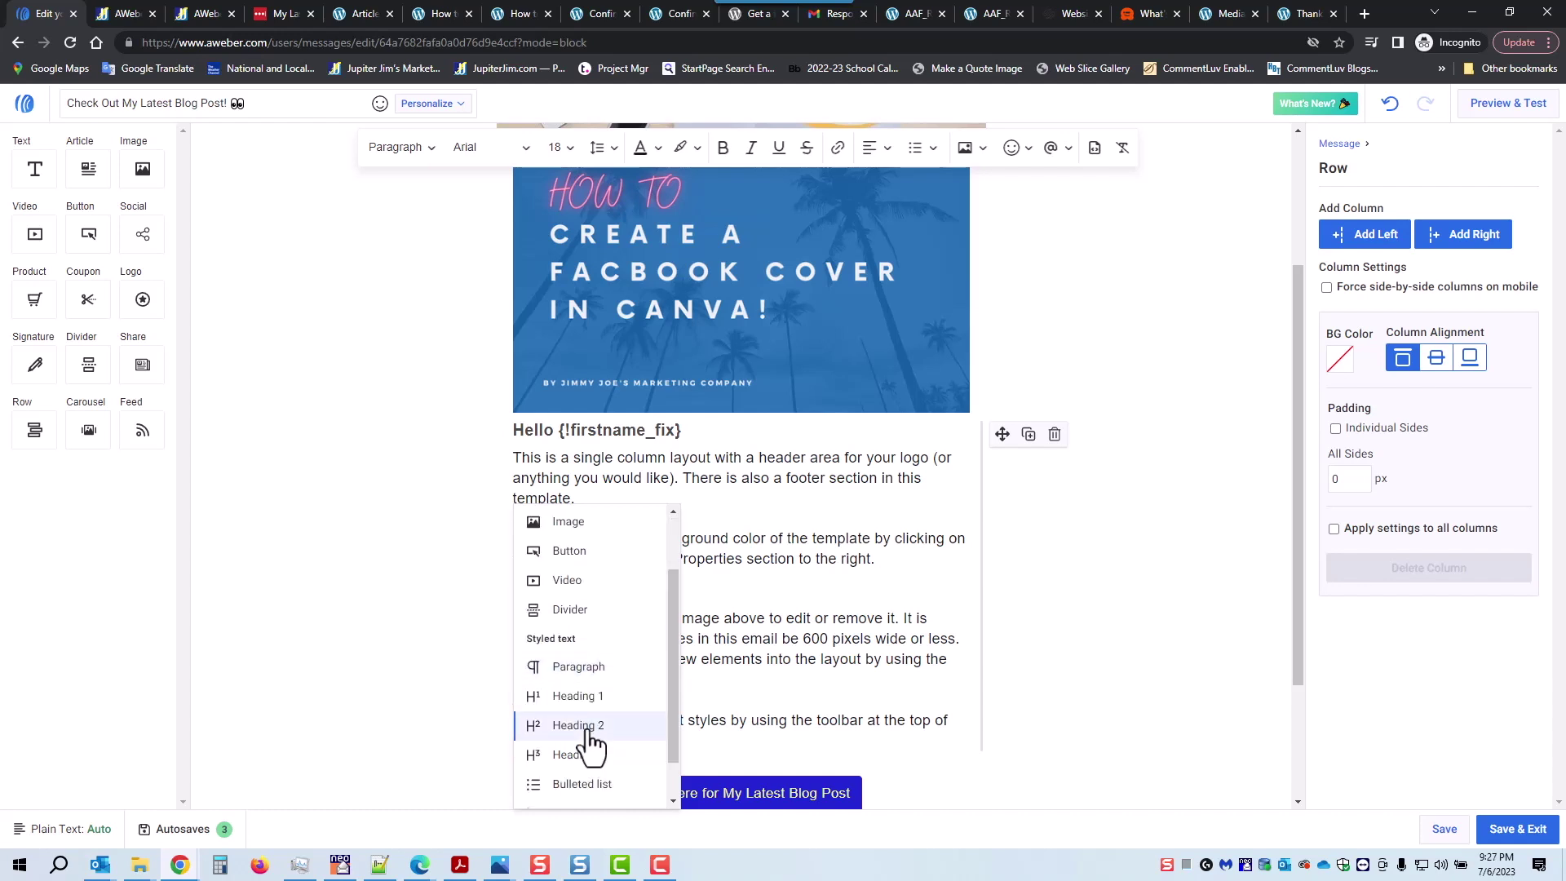
pyautogui.click(589, 739)
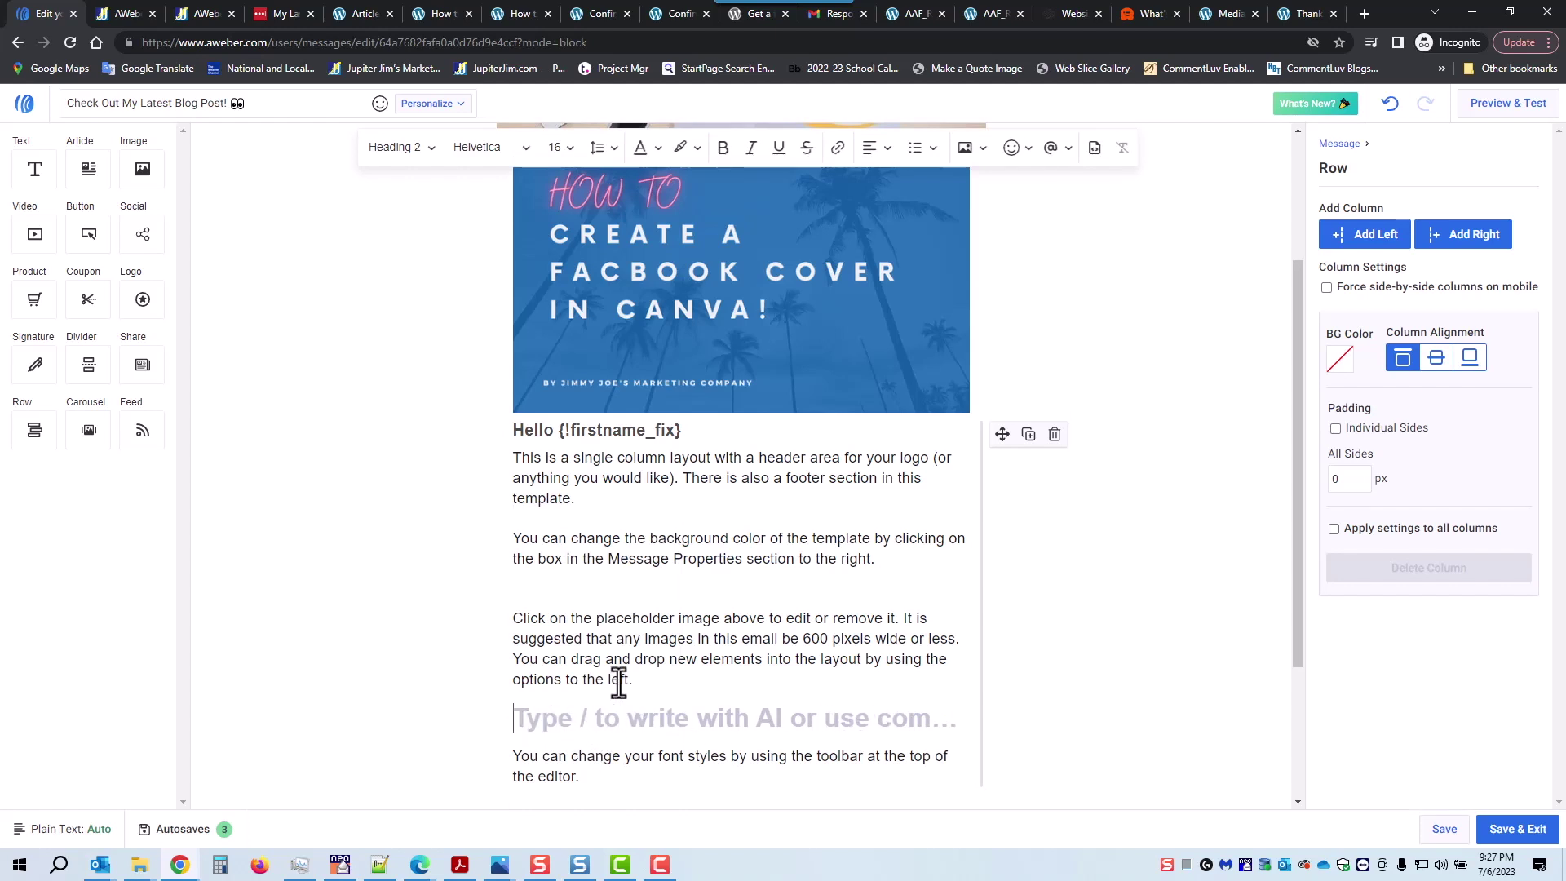
pyautogui.write('C')
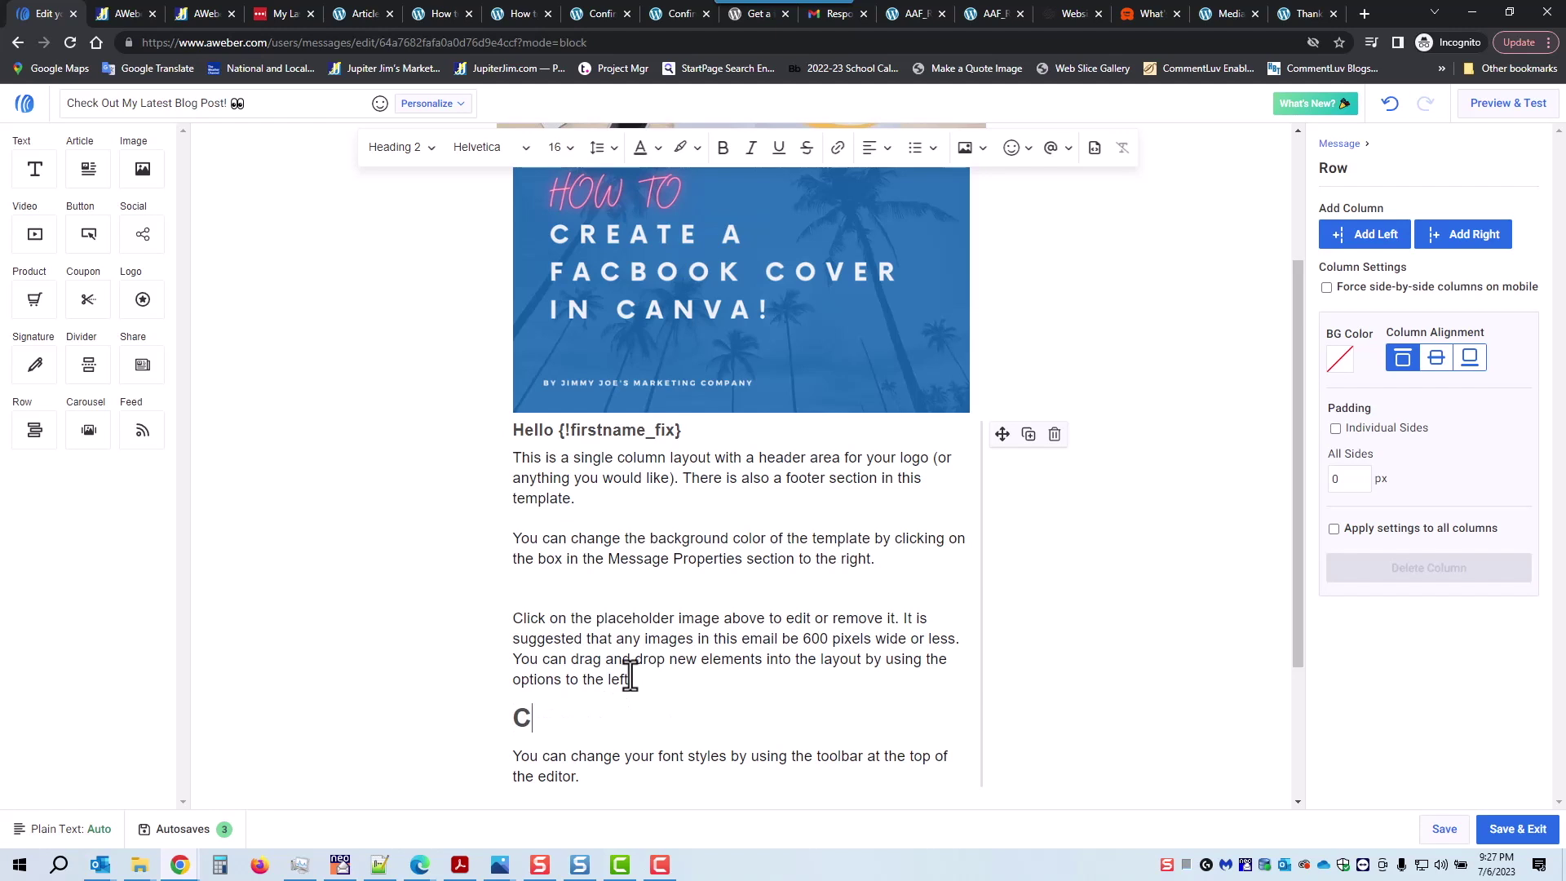
pyautogui.write('lick Here ')
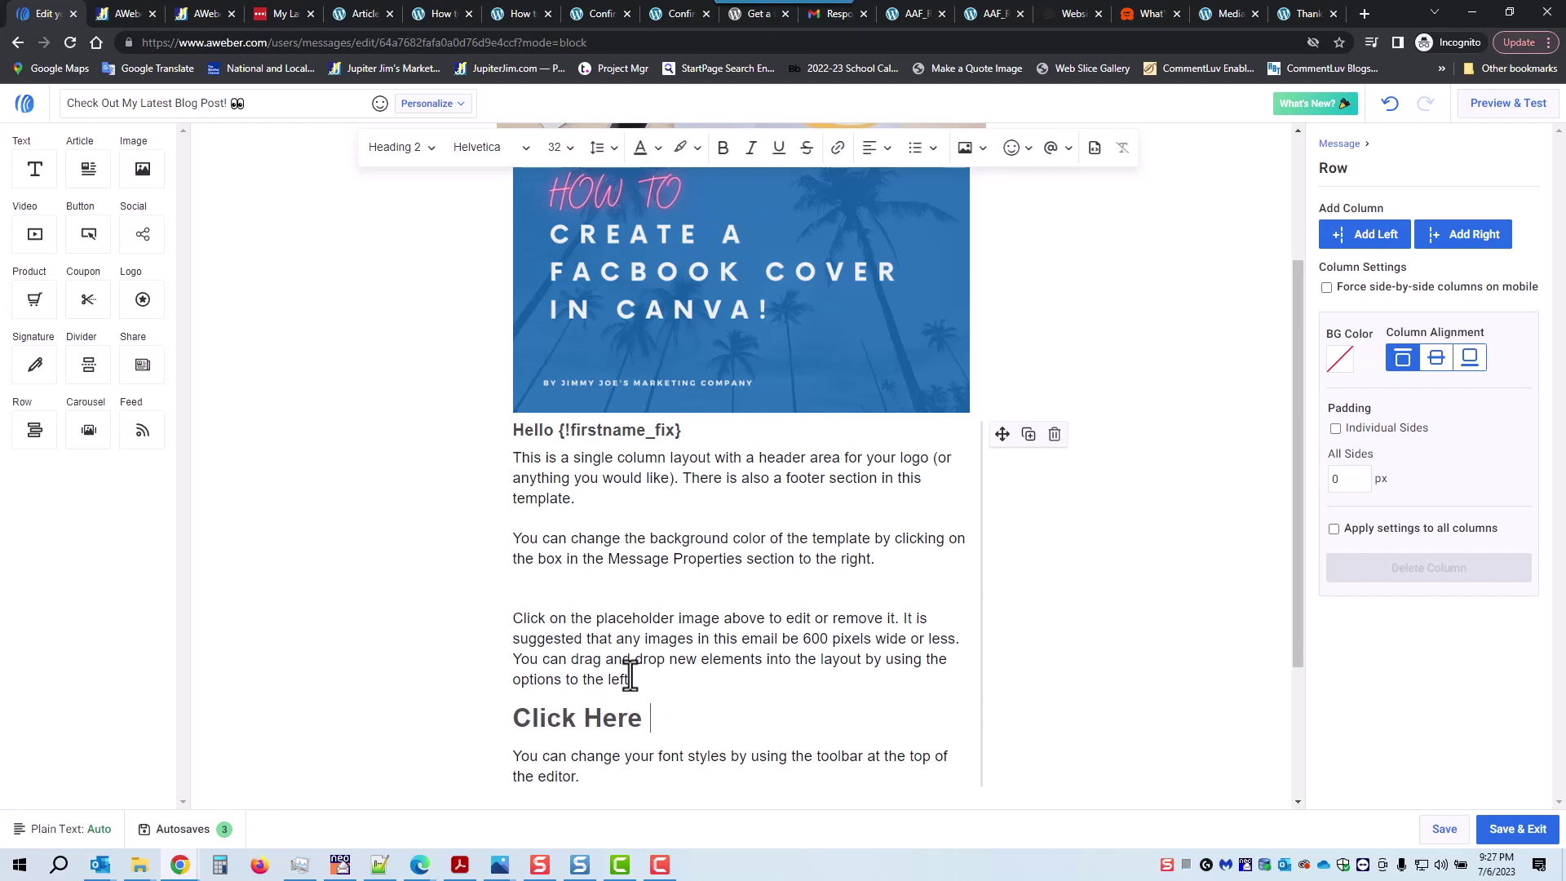
pyautogui.write('for Blog Post!')
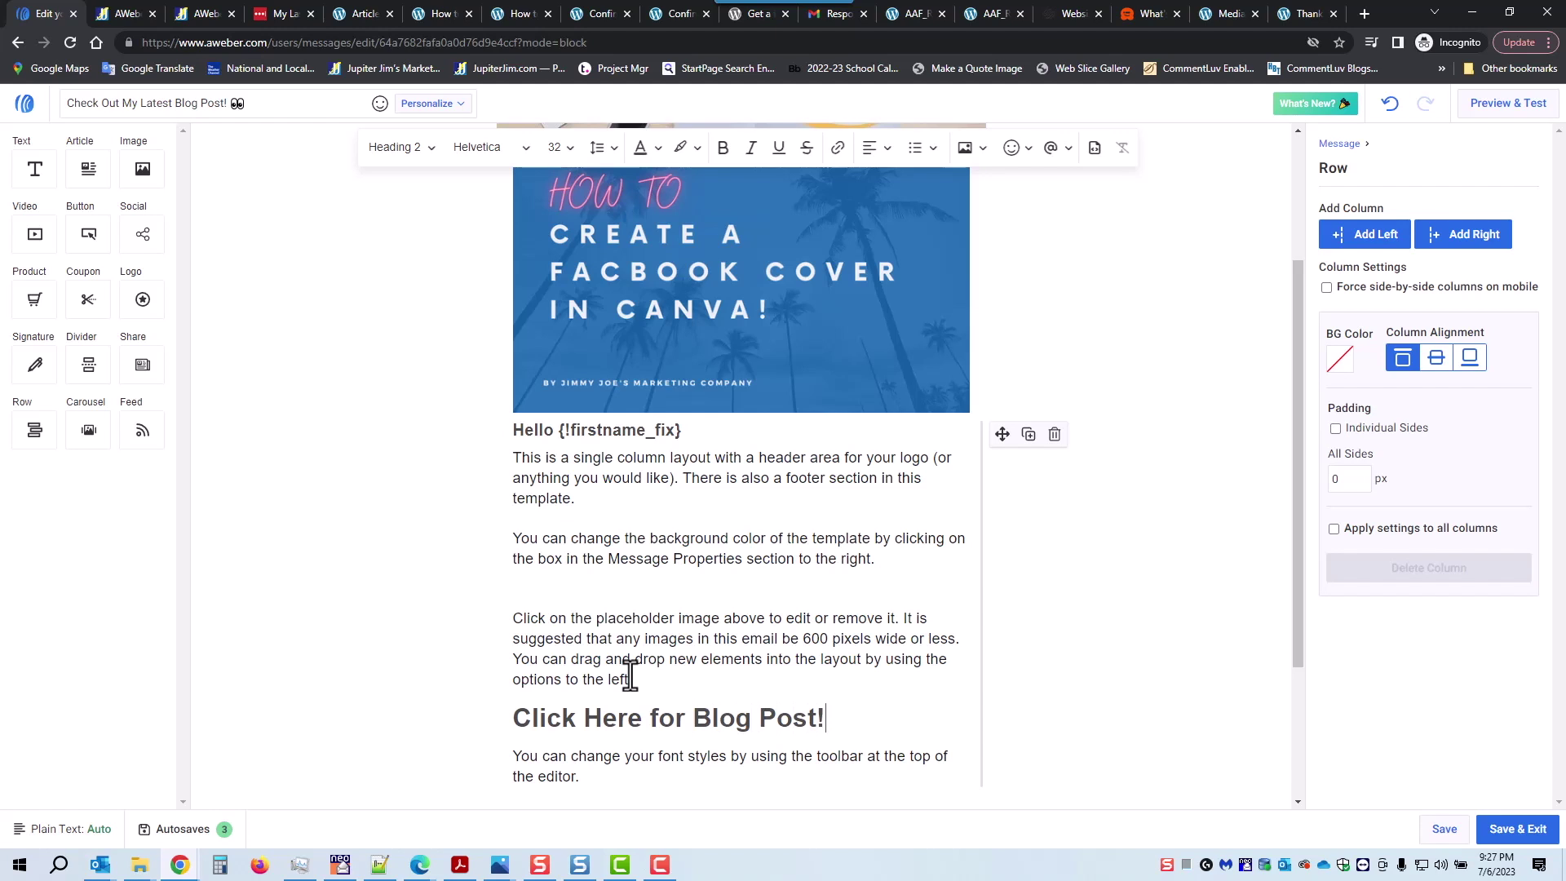
pyautogui.click(884, 150)
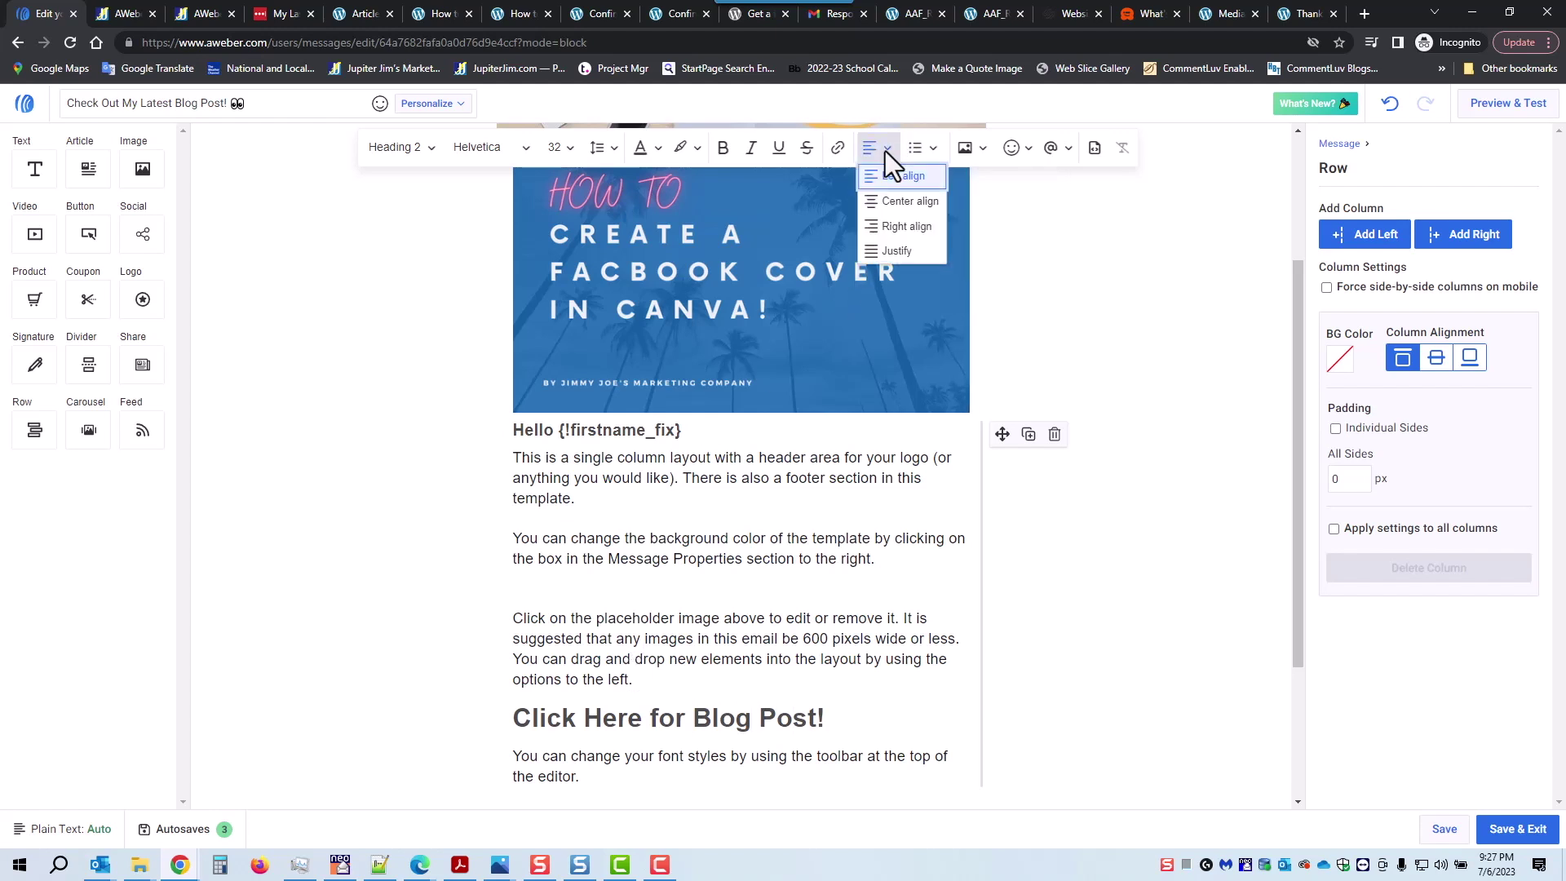
pyautogui.click(892, 202)
# Link the "Click Here for Blog Post!" heading to the blog post URL copied from the button, using the Link type.
pyautogui.scroll(-2, 872, 522)
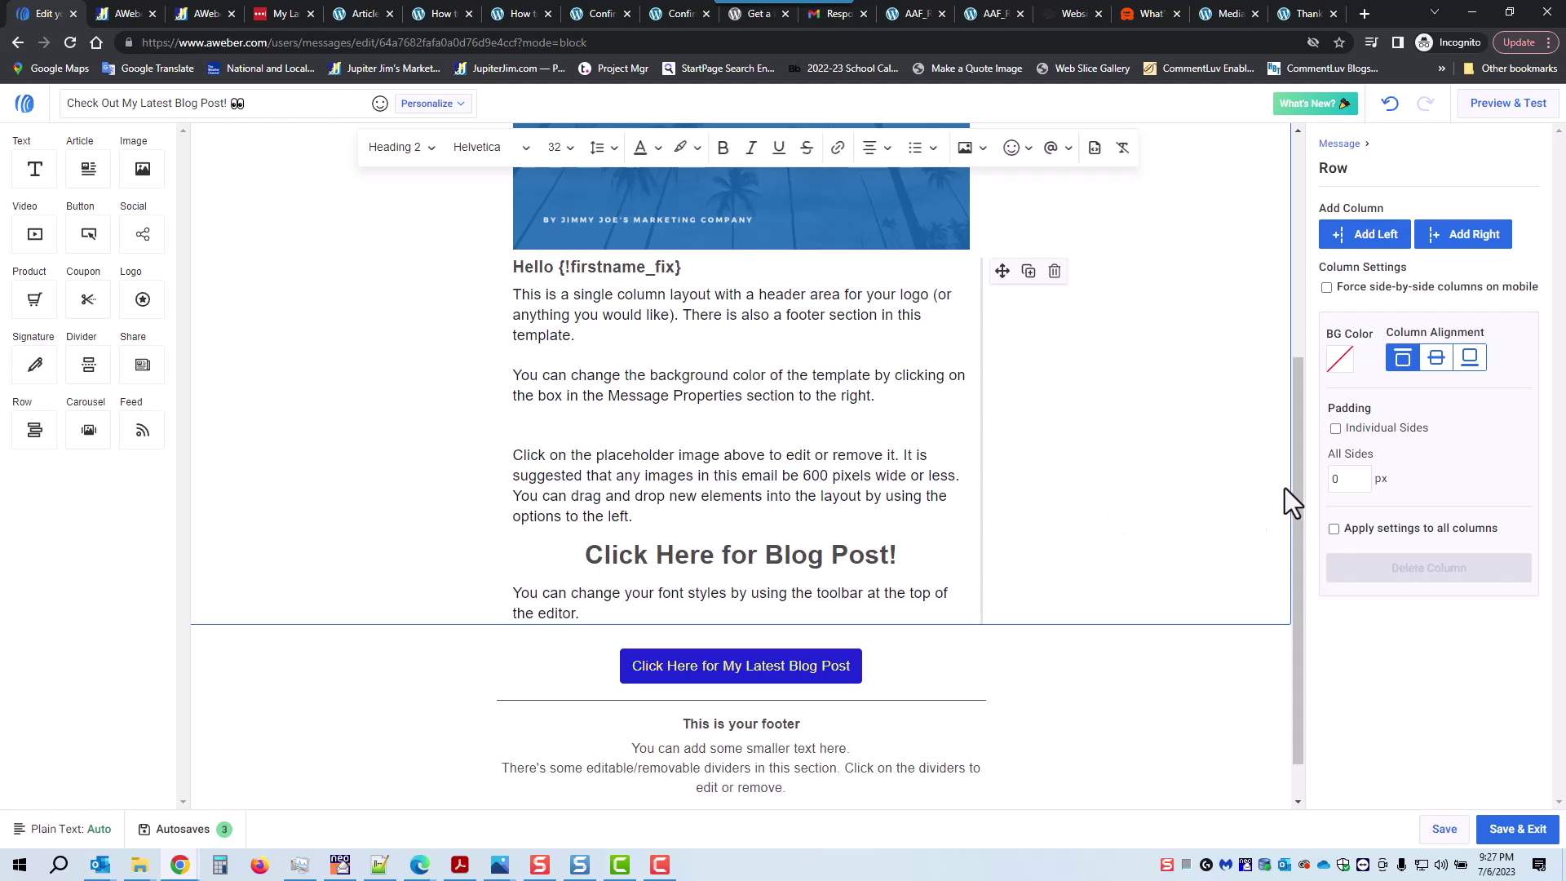
pyautogui.click(910, 667)
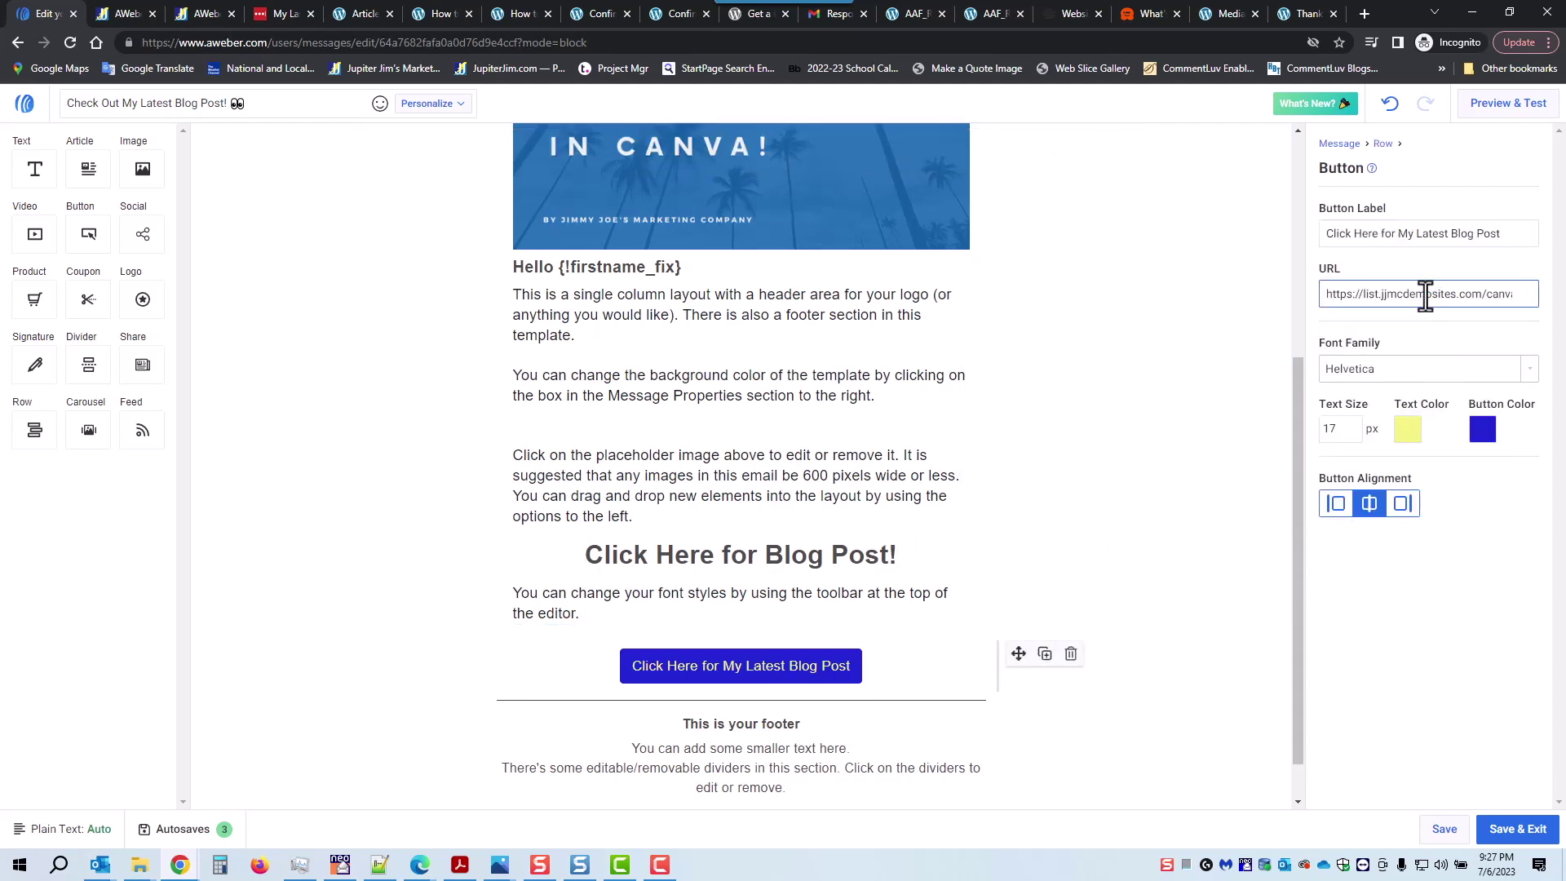
pyautogui.tripleClick(1426, 297)
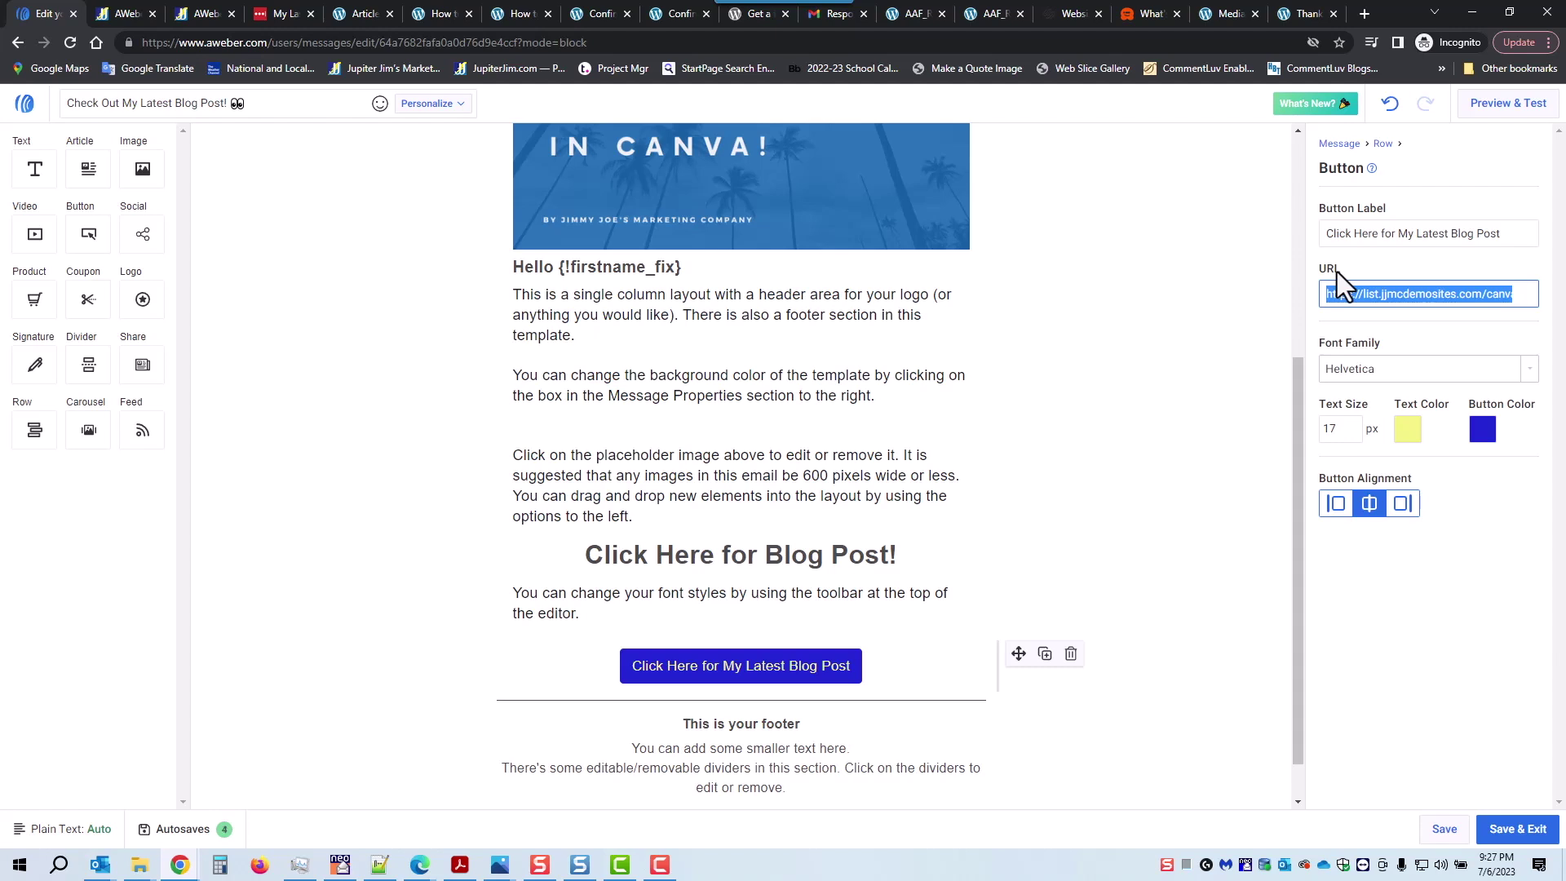
pyautogui.click(904, 554)
pyautogui.moveTo(898, 553); pyautogui.dragTo(584, 558)
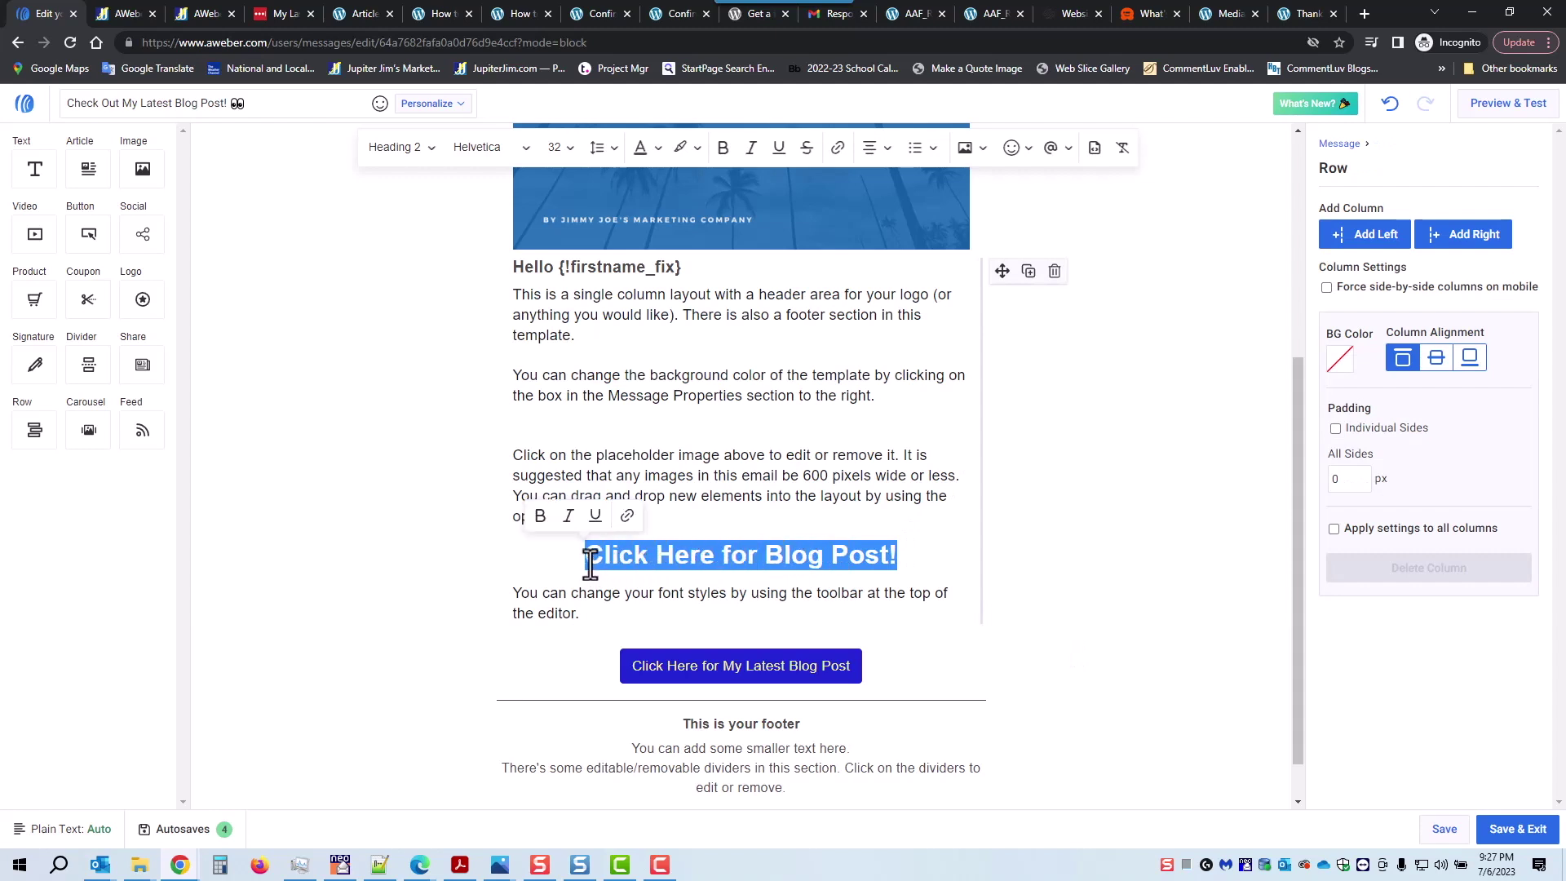
pyautogui.click(626, 517)
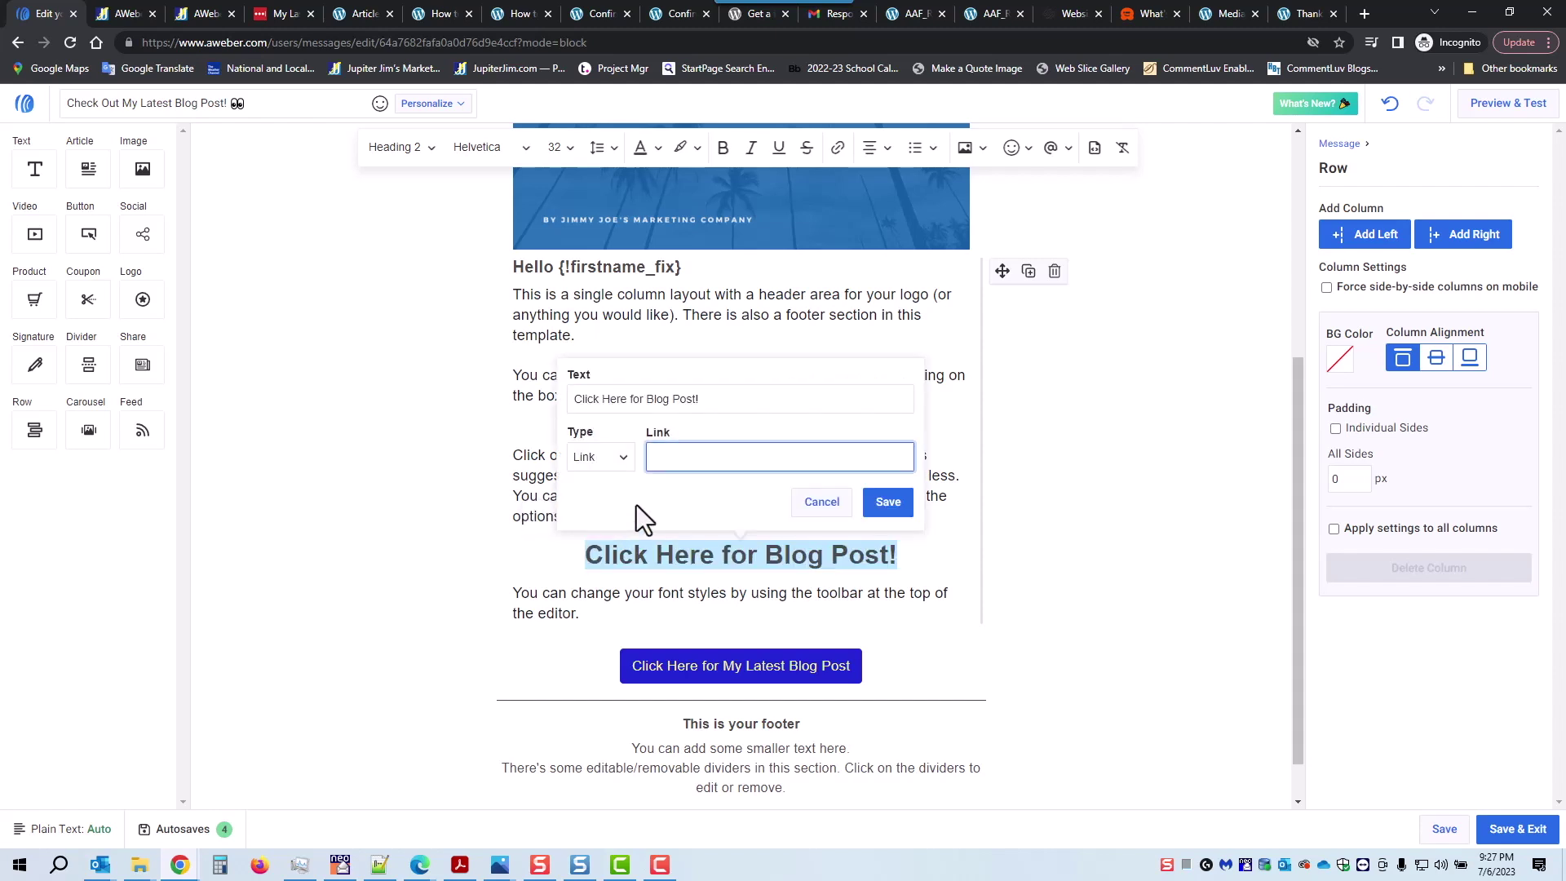
pyautogui.hotkey('ctrl', 'v')
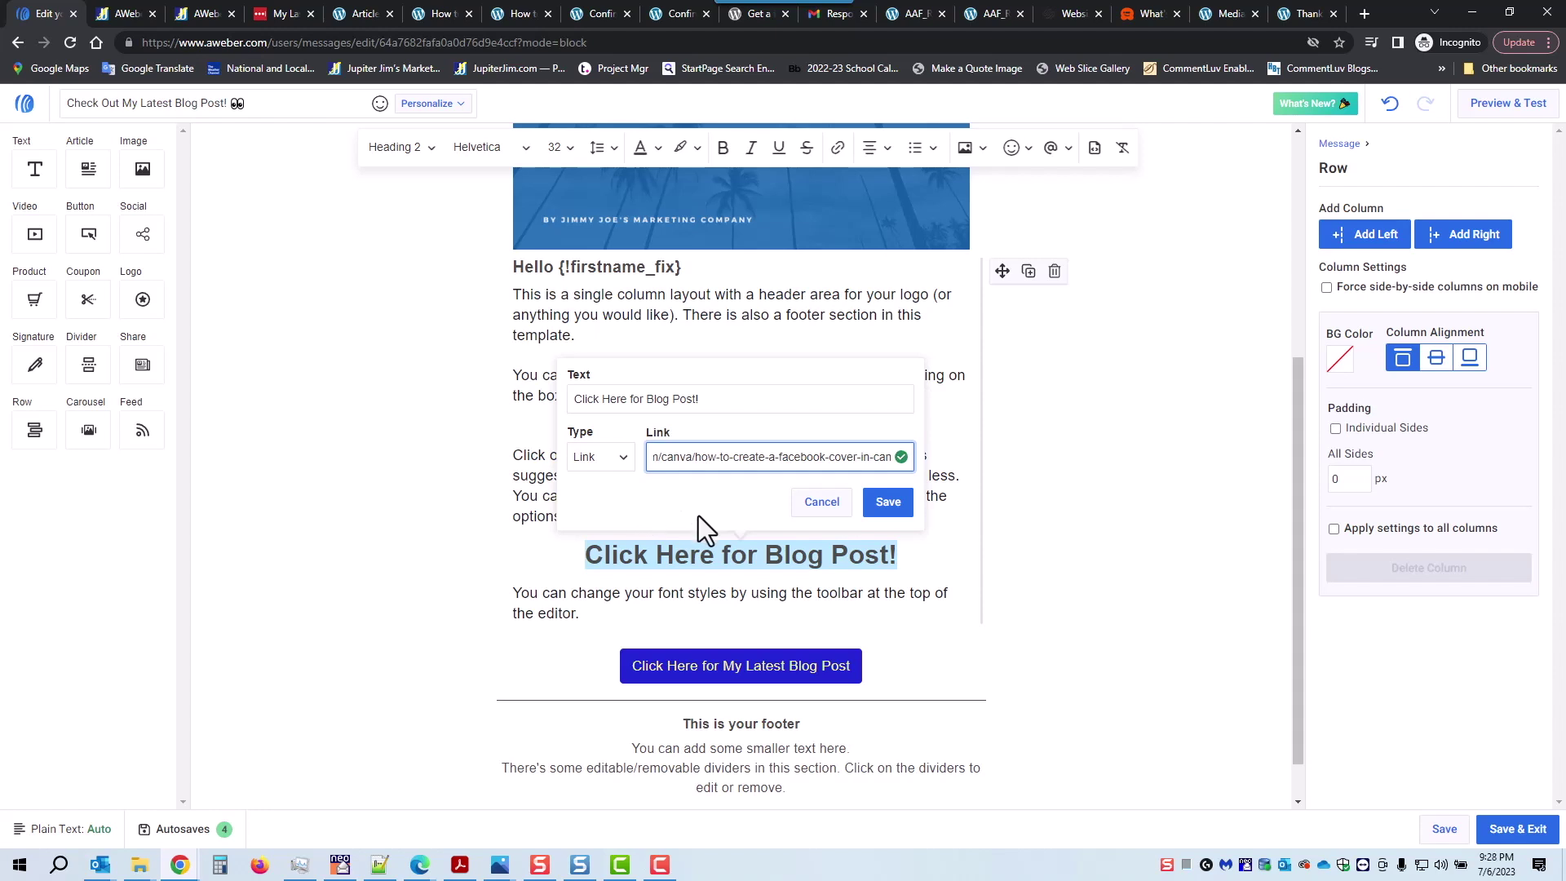
pyautogui.click(623, 455)
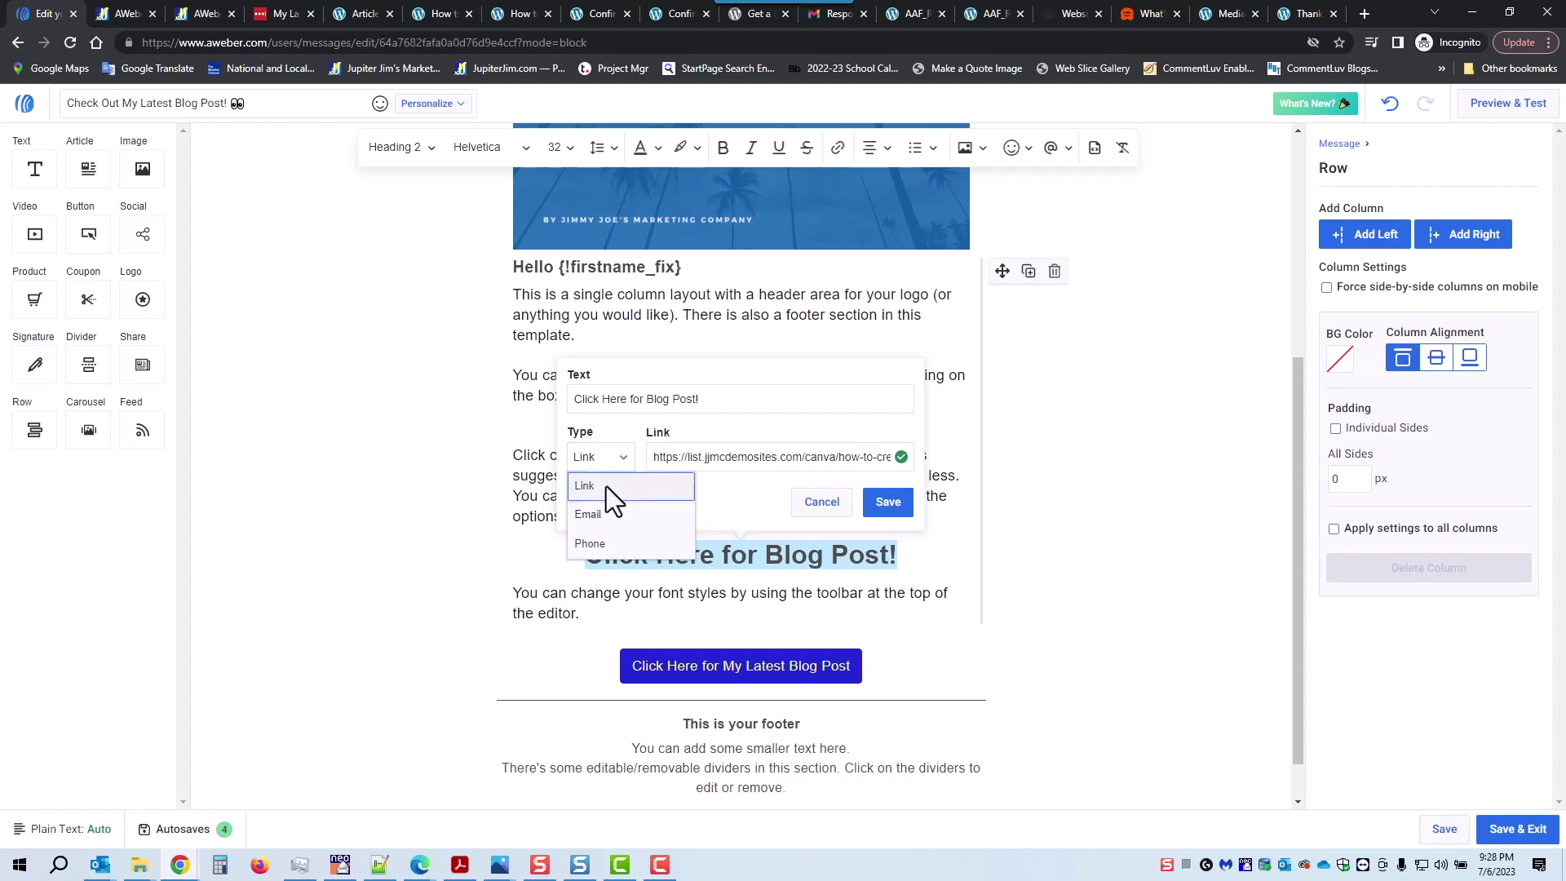
pyautogui.click(605, 486)
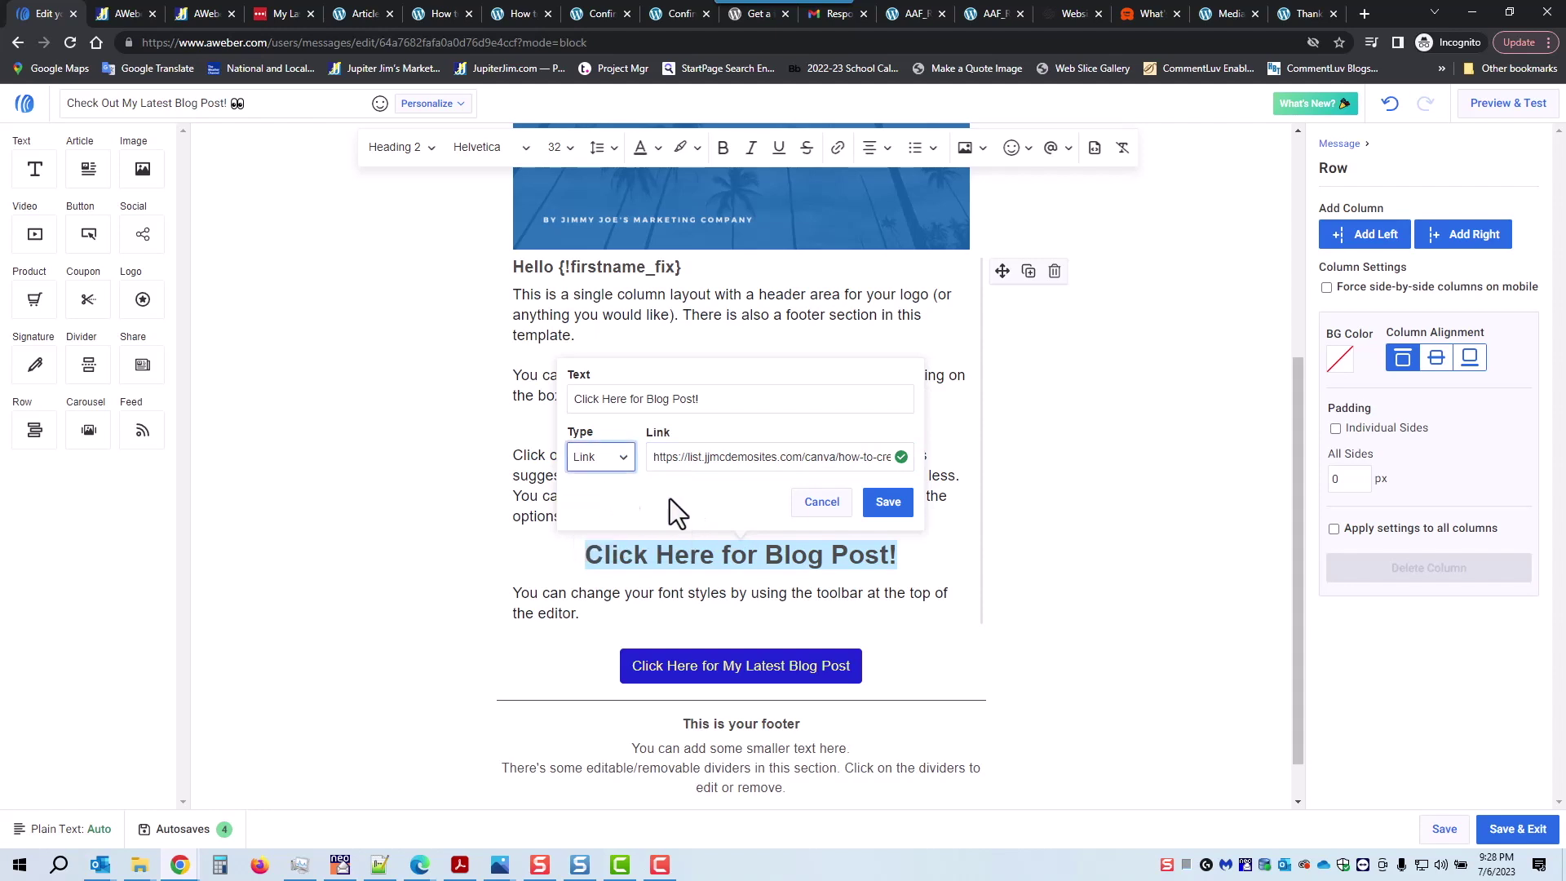
pyautogui.click(889, 512)
pyautogui.click(895, 519)
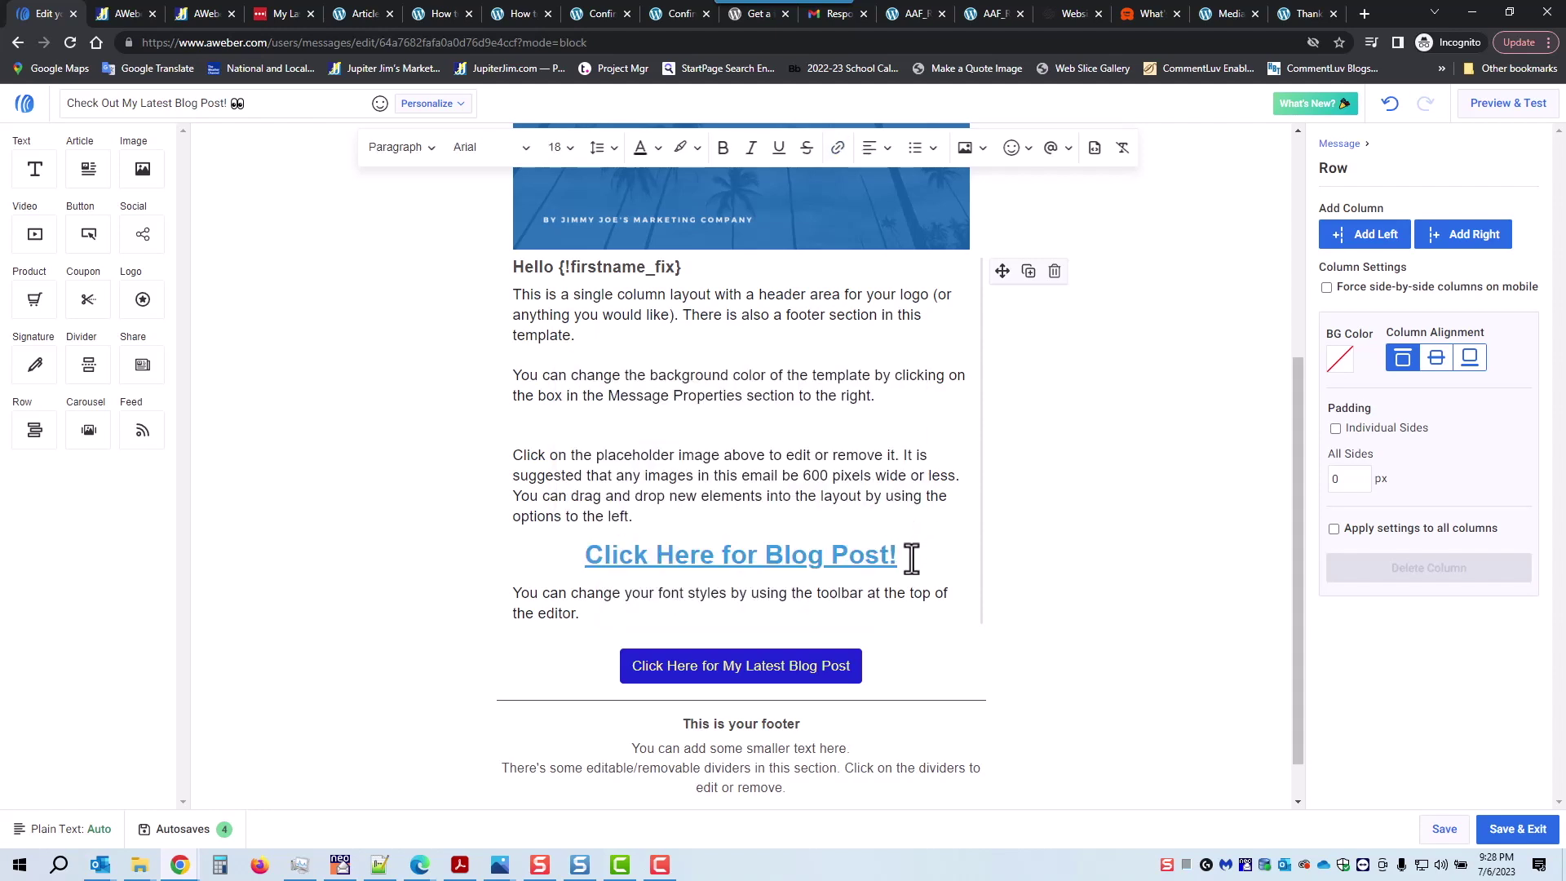
# Color the linked "Click Here for Blog Post!" heading blue #292EB4 and highlight it in pale yellow #F1F2AA.
pyautogui.moveTo(901, 558); pyautogui.dragTo(585, 544)
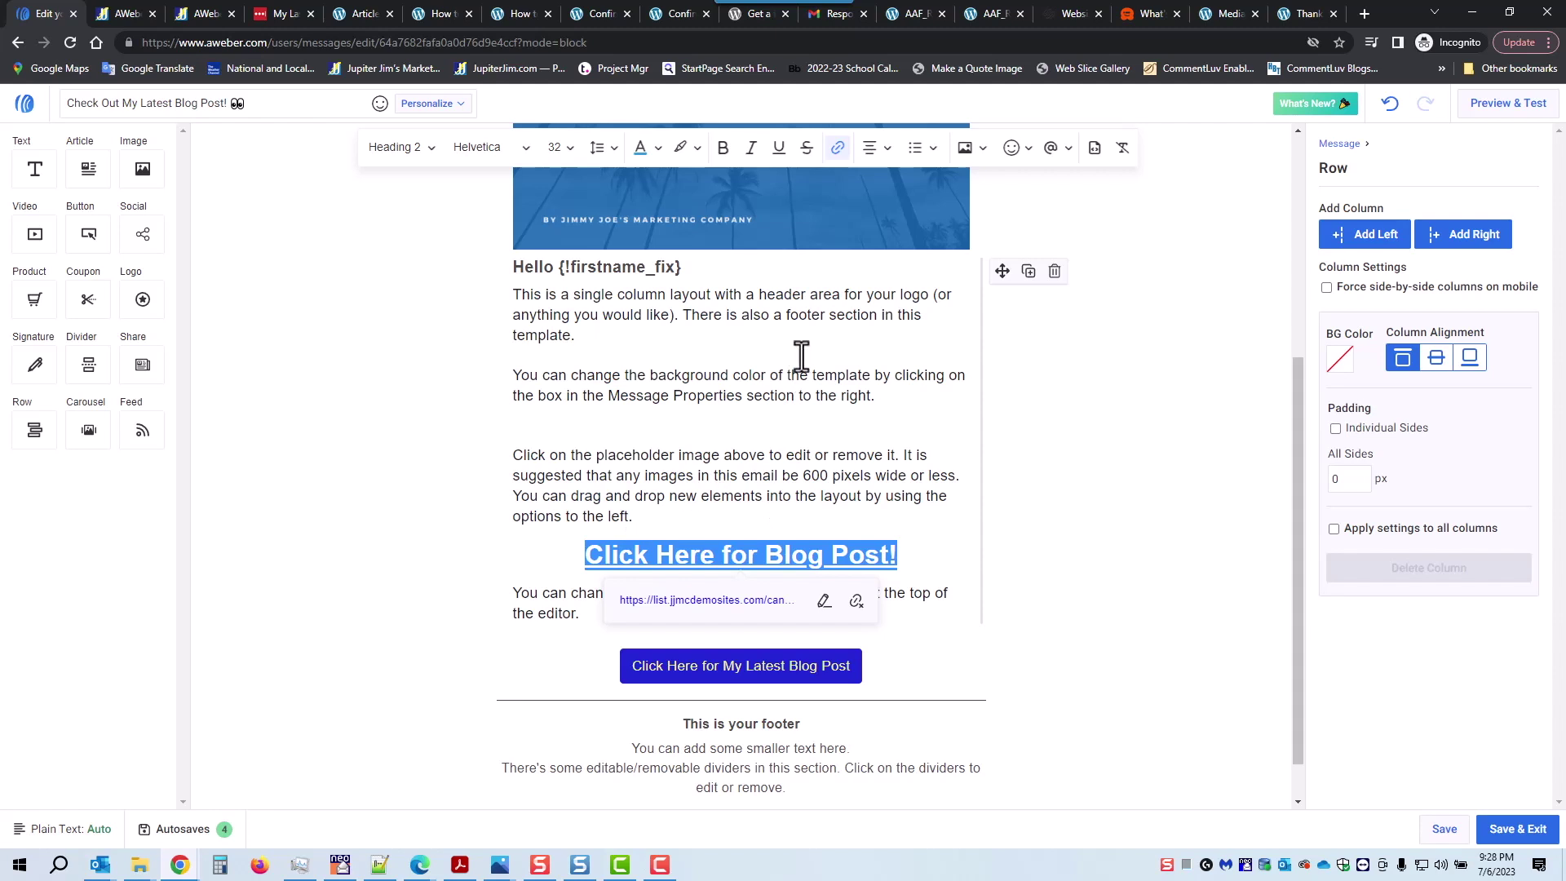
pyautogui.click(659, 150)
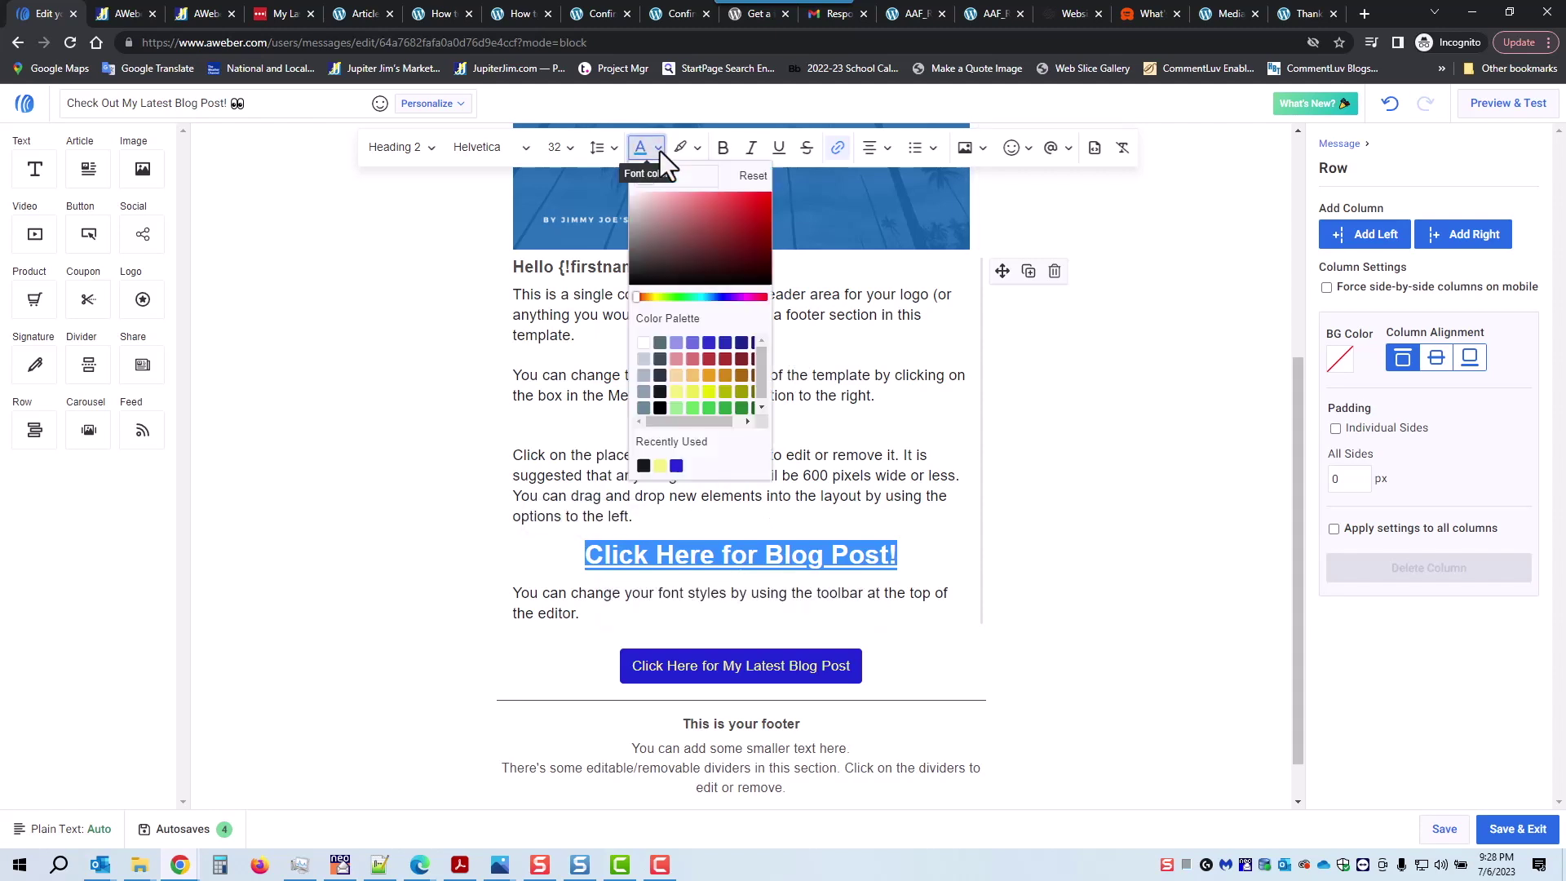
pyautogui.click(725, 344)
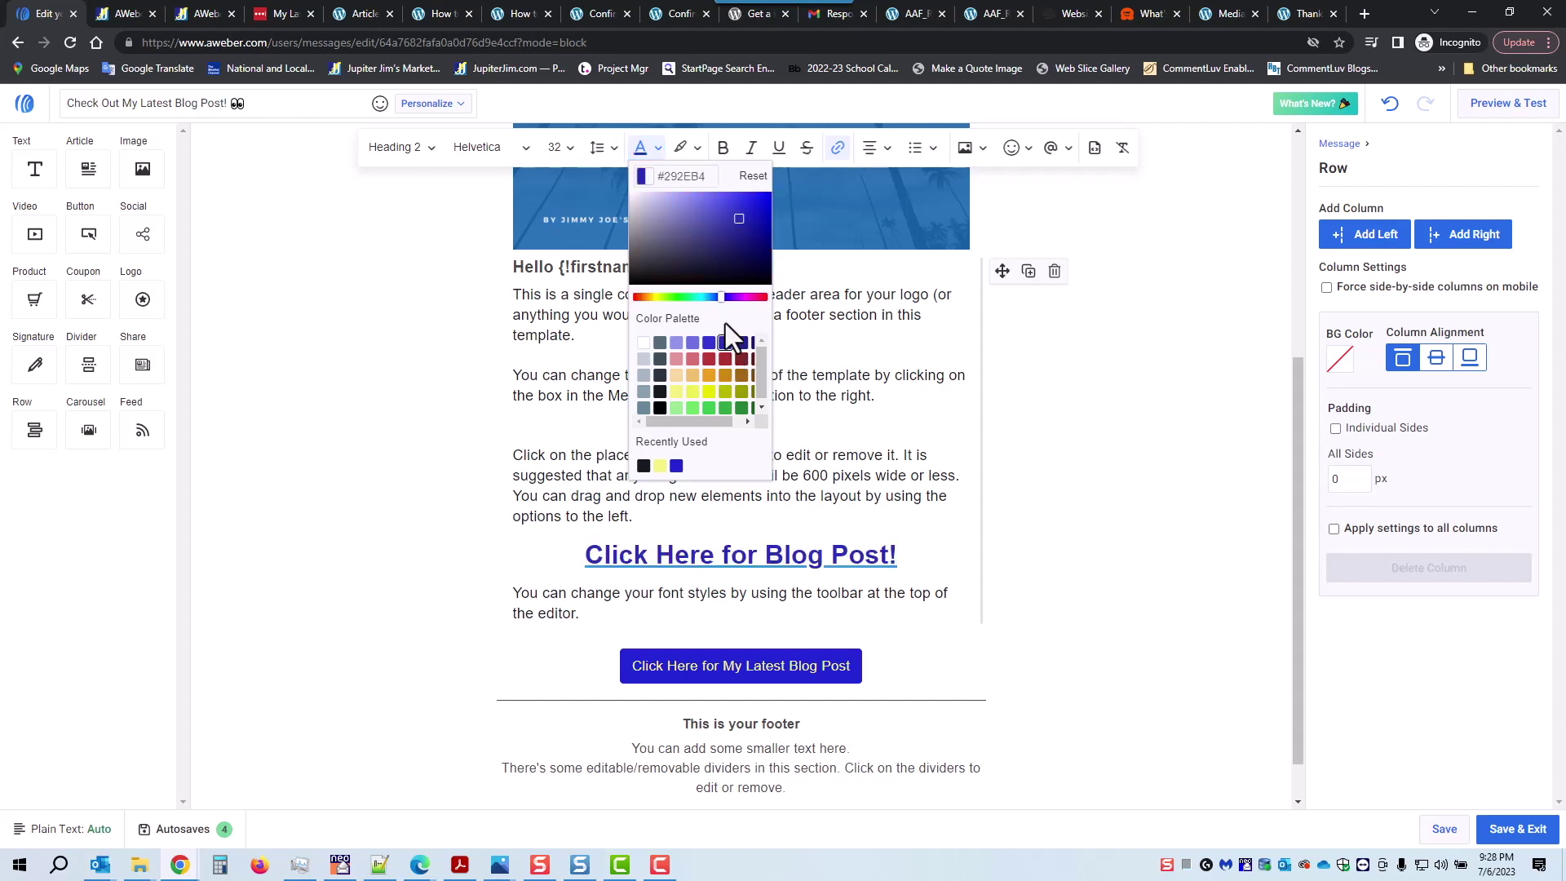
pyautogui.click(699, 150)
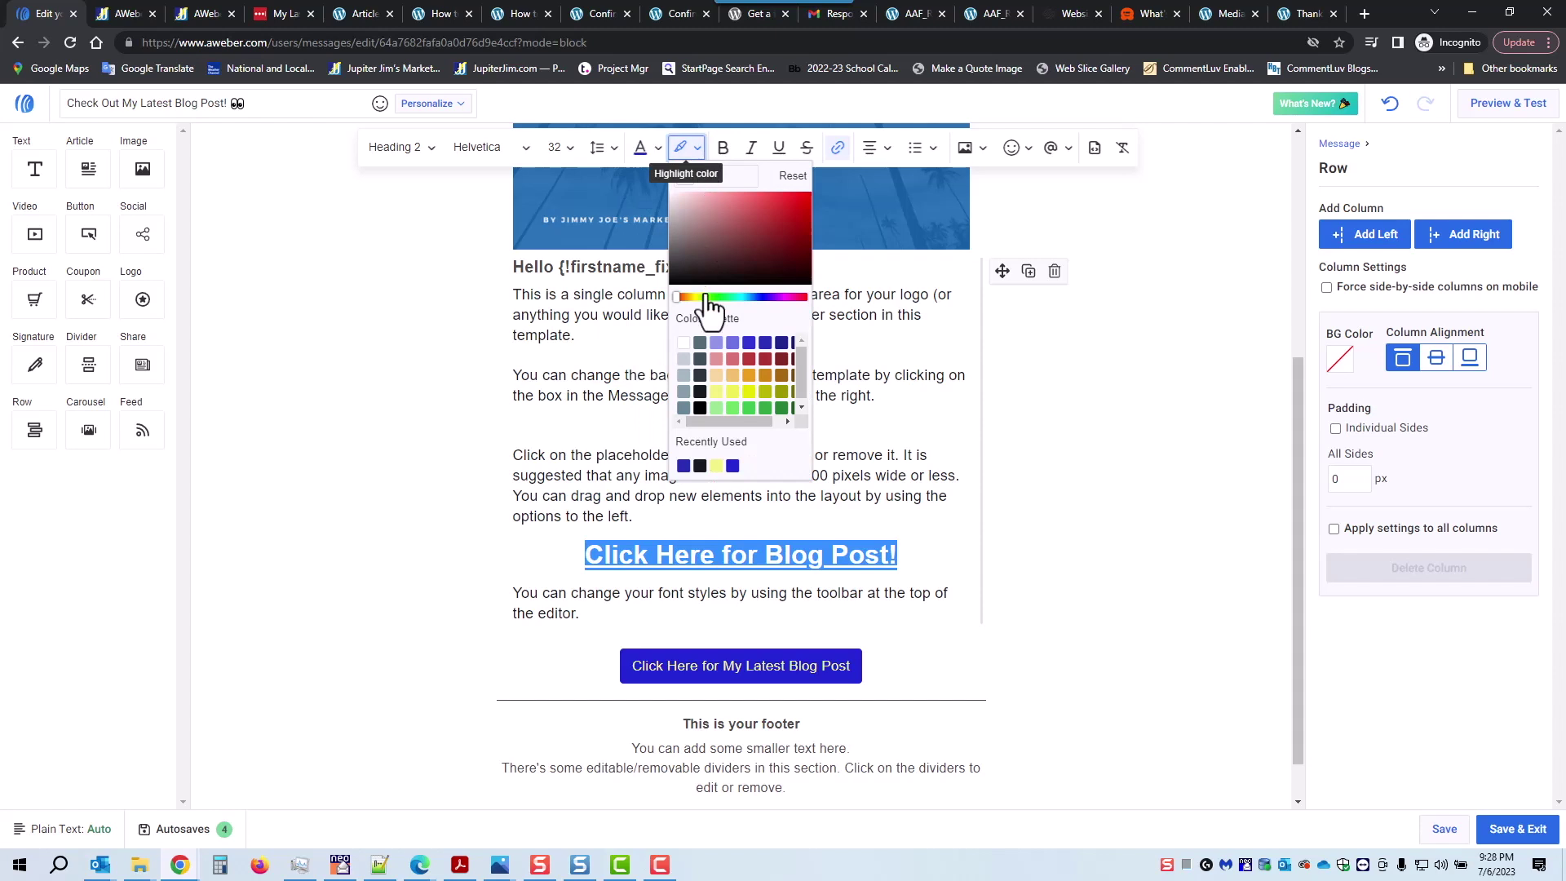
pyautogui.click(716, 391)
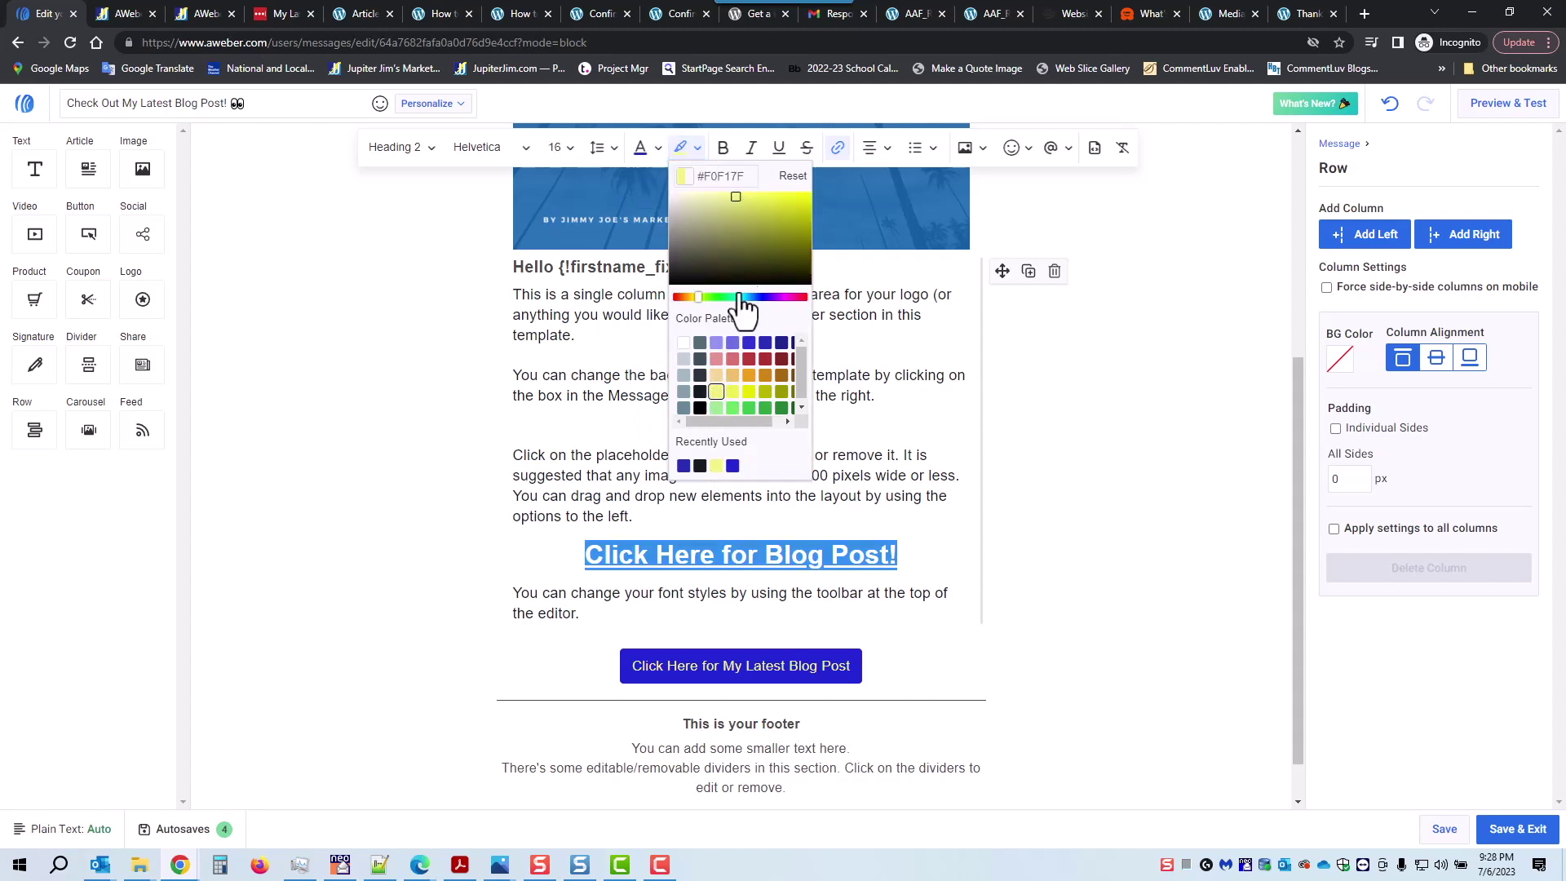
pyautogui.moveTo(732, 199); pyautogui.dragTo(711, 199)
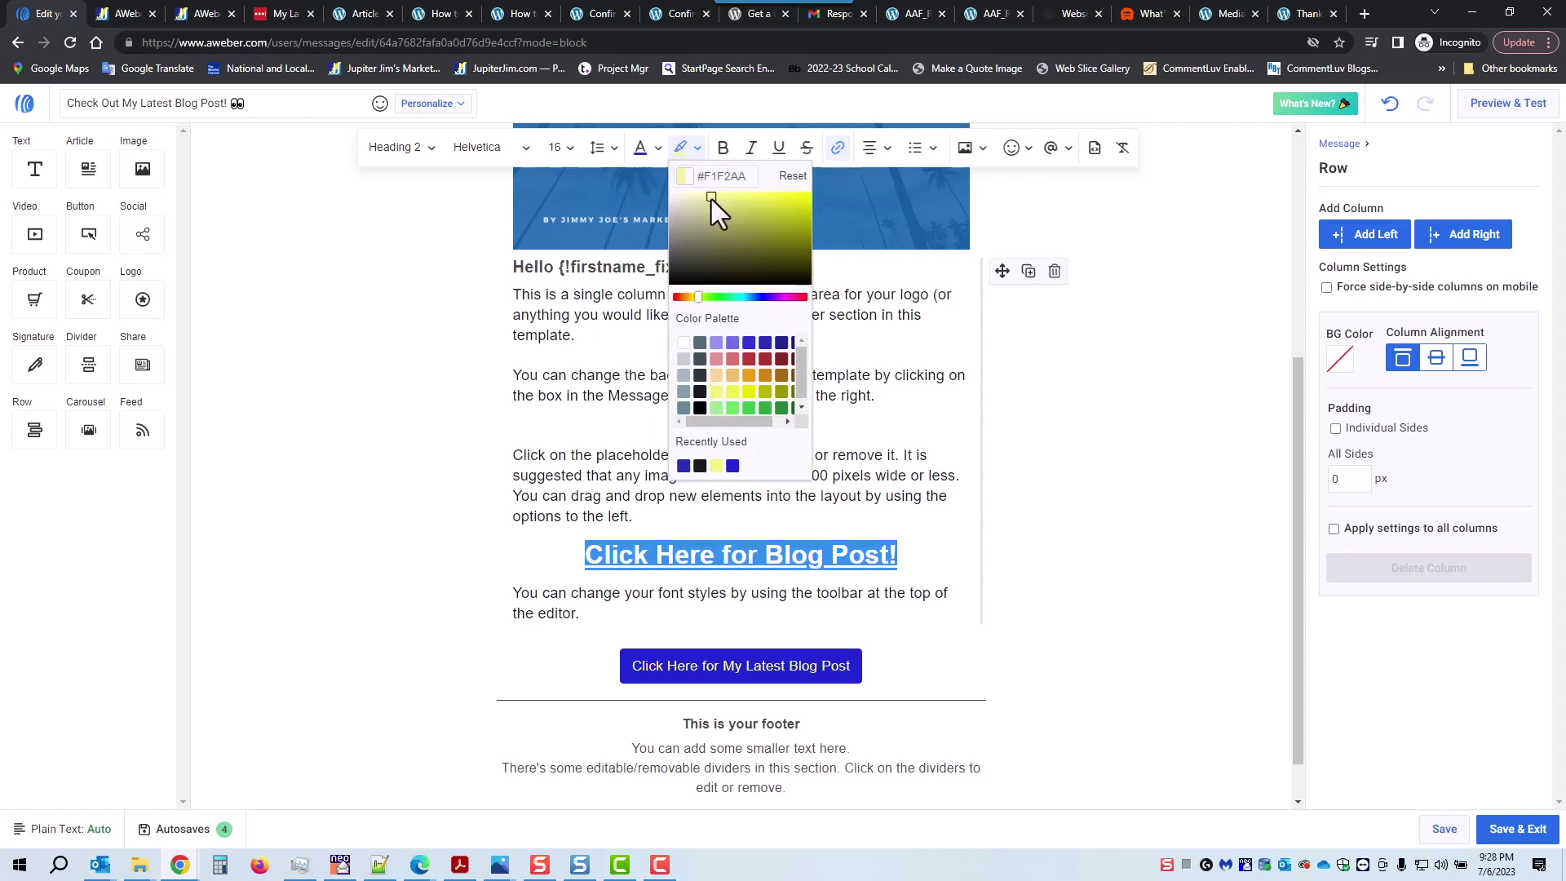
pyautogui.click(934, 424)
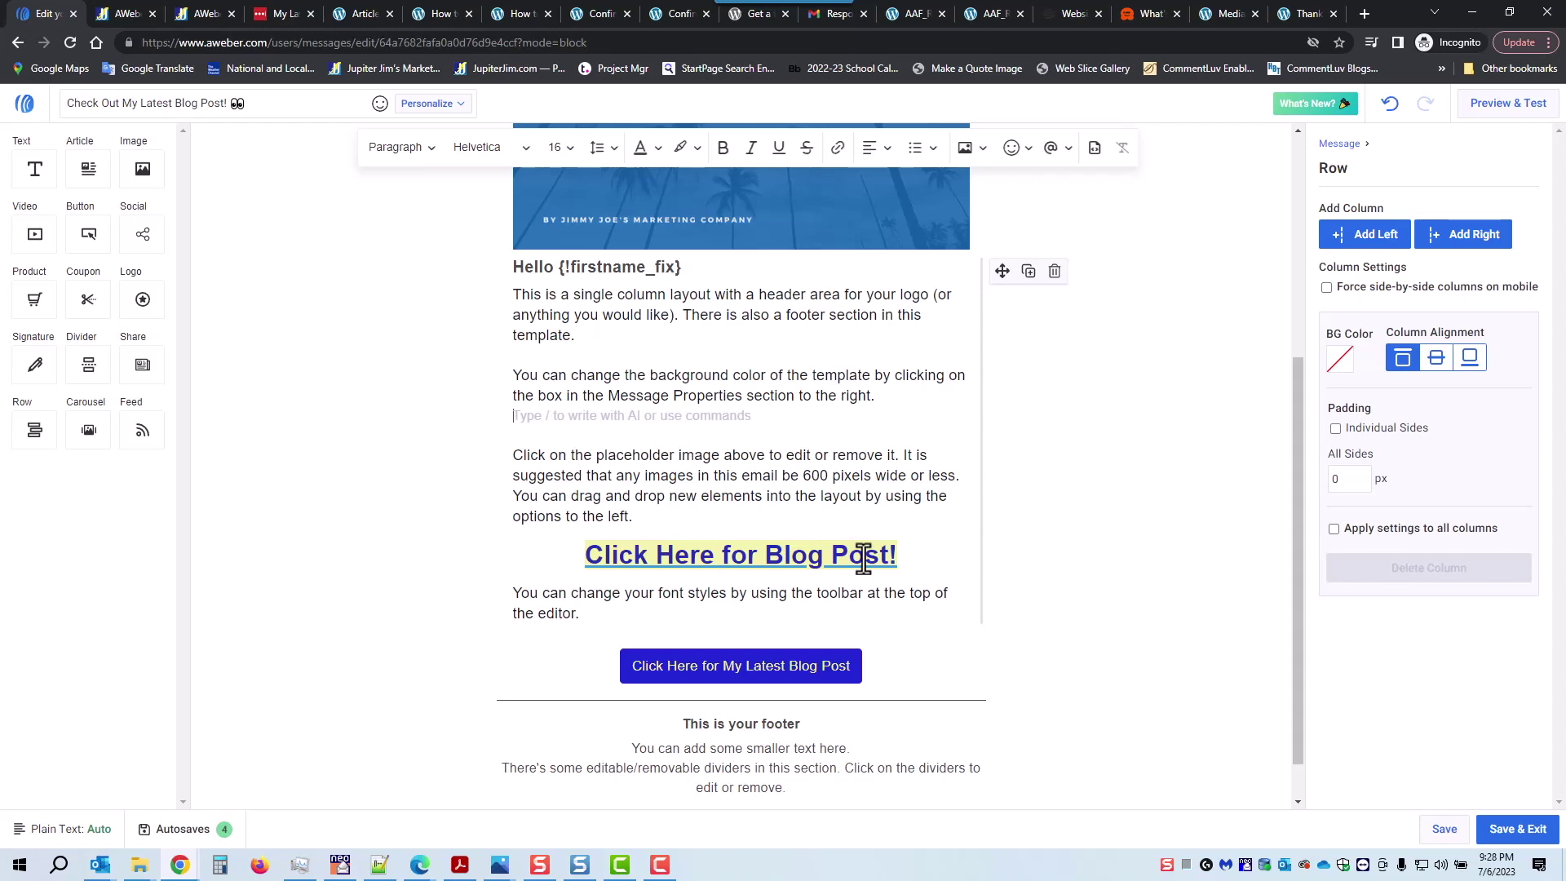
# Delete the footer text block and the lower divider beneath the button, and save the message.
pyautogui.scroll(-1, 869, 555)
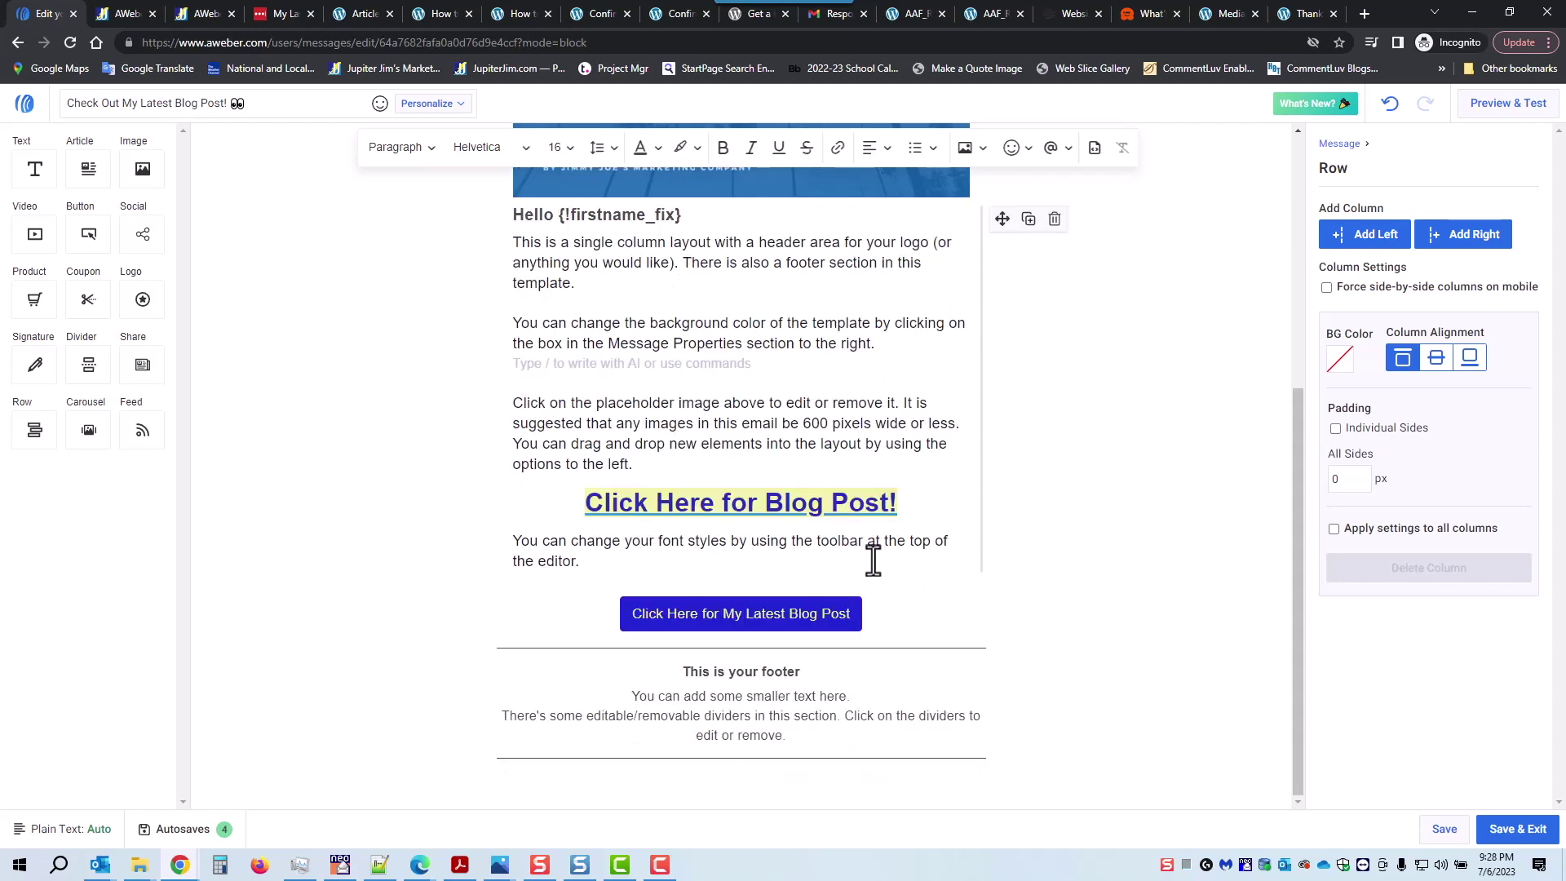
pyautogui.click(735, 671)
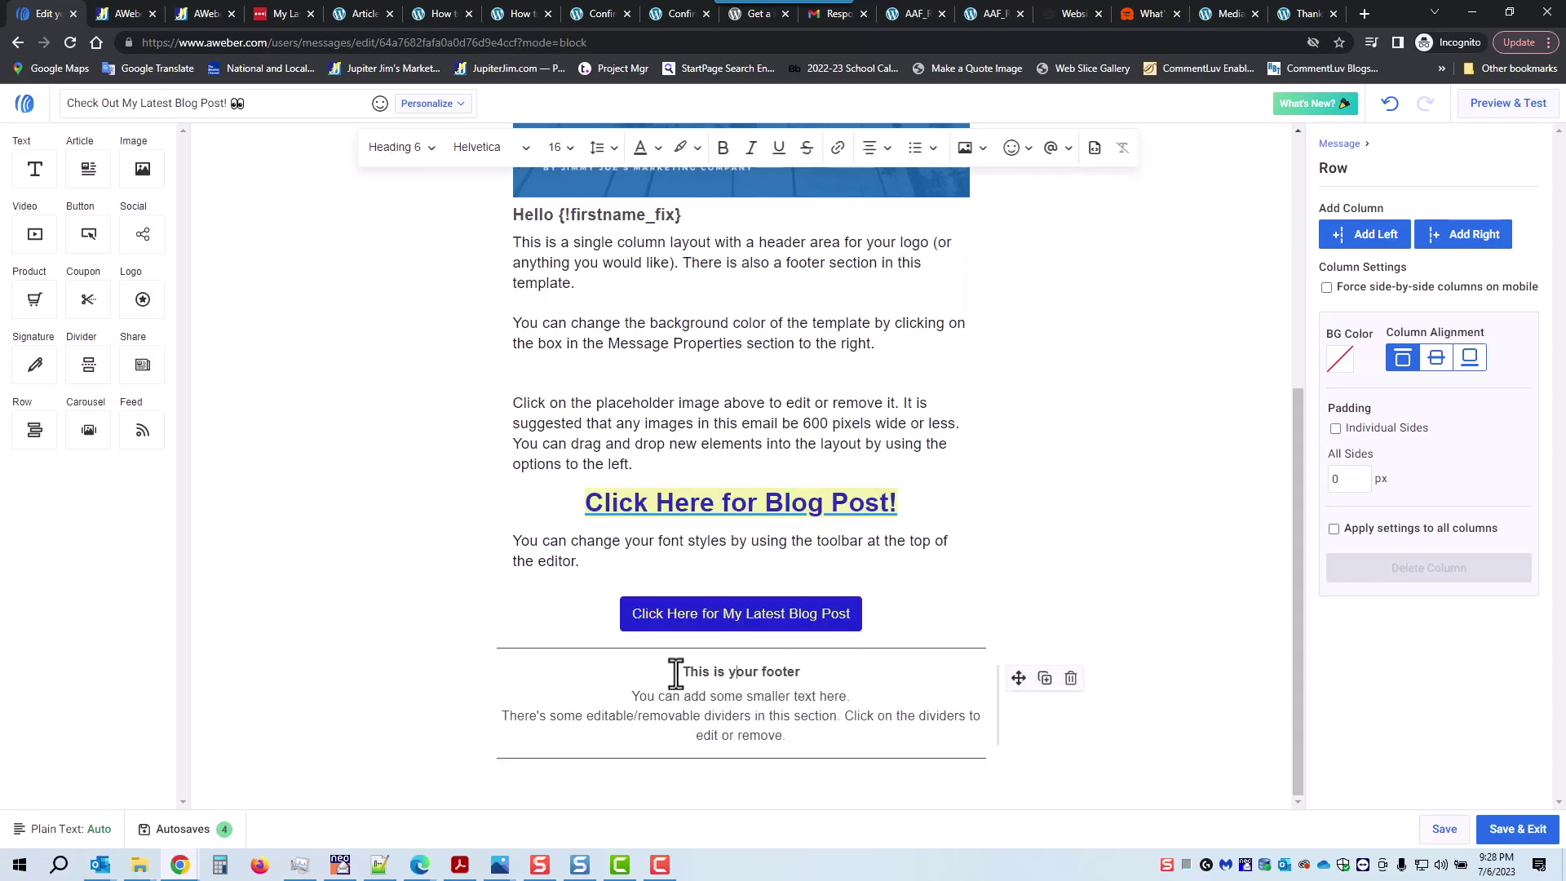
pyautogui.moveTo(683, 672); pyautogui.dragTo(804, 672)
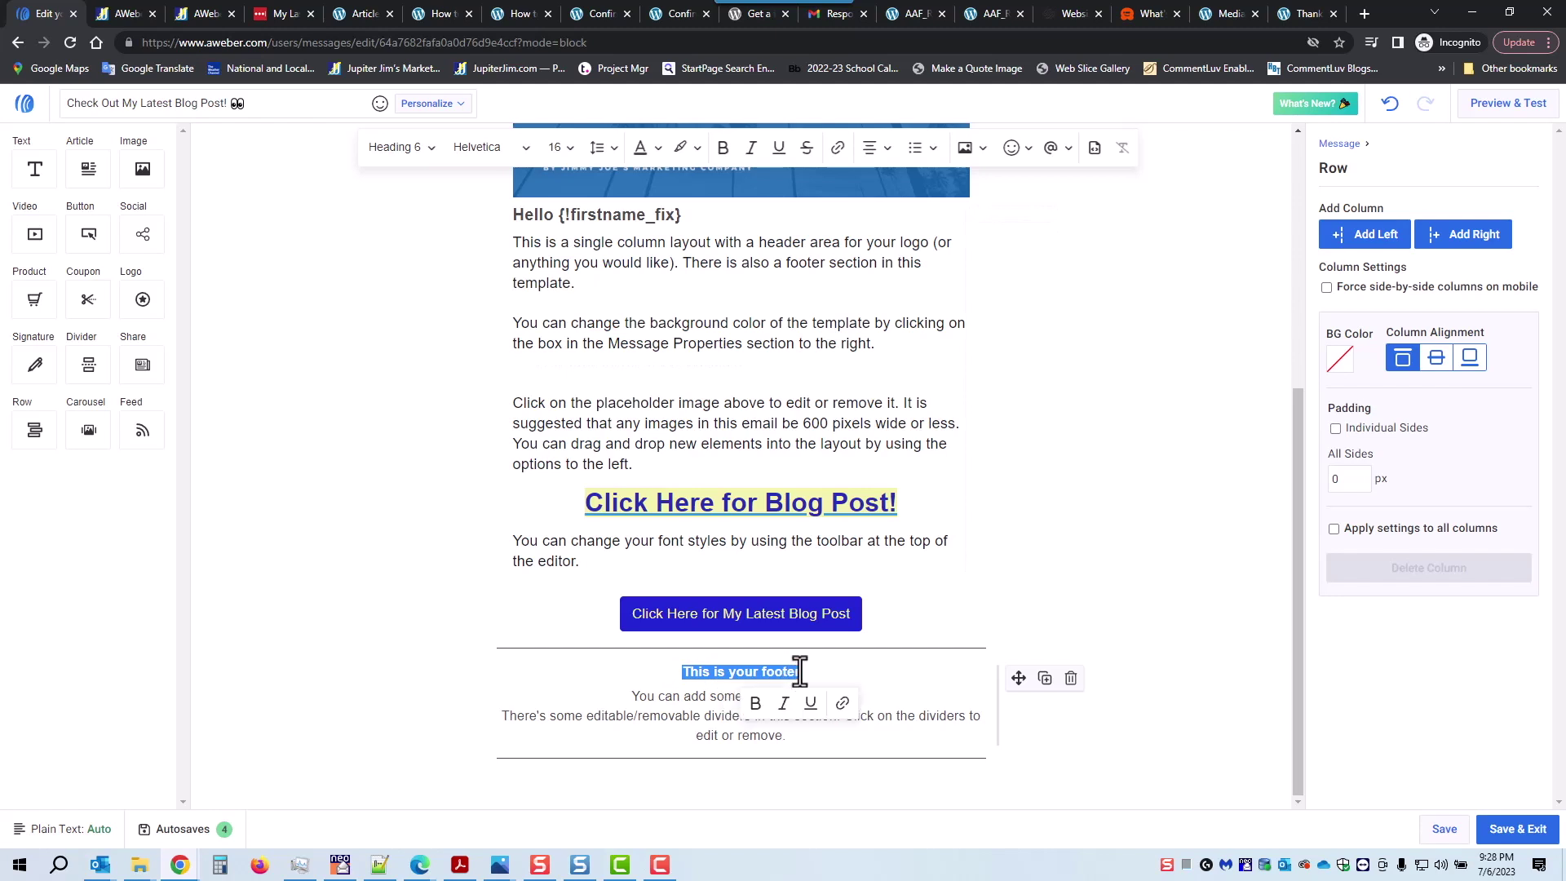
pyautogui.click(1070, 680)
pyautogui.moveTo(975, 752)
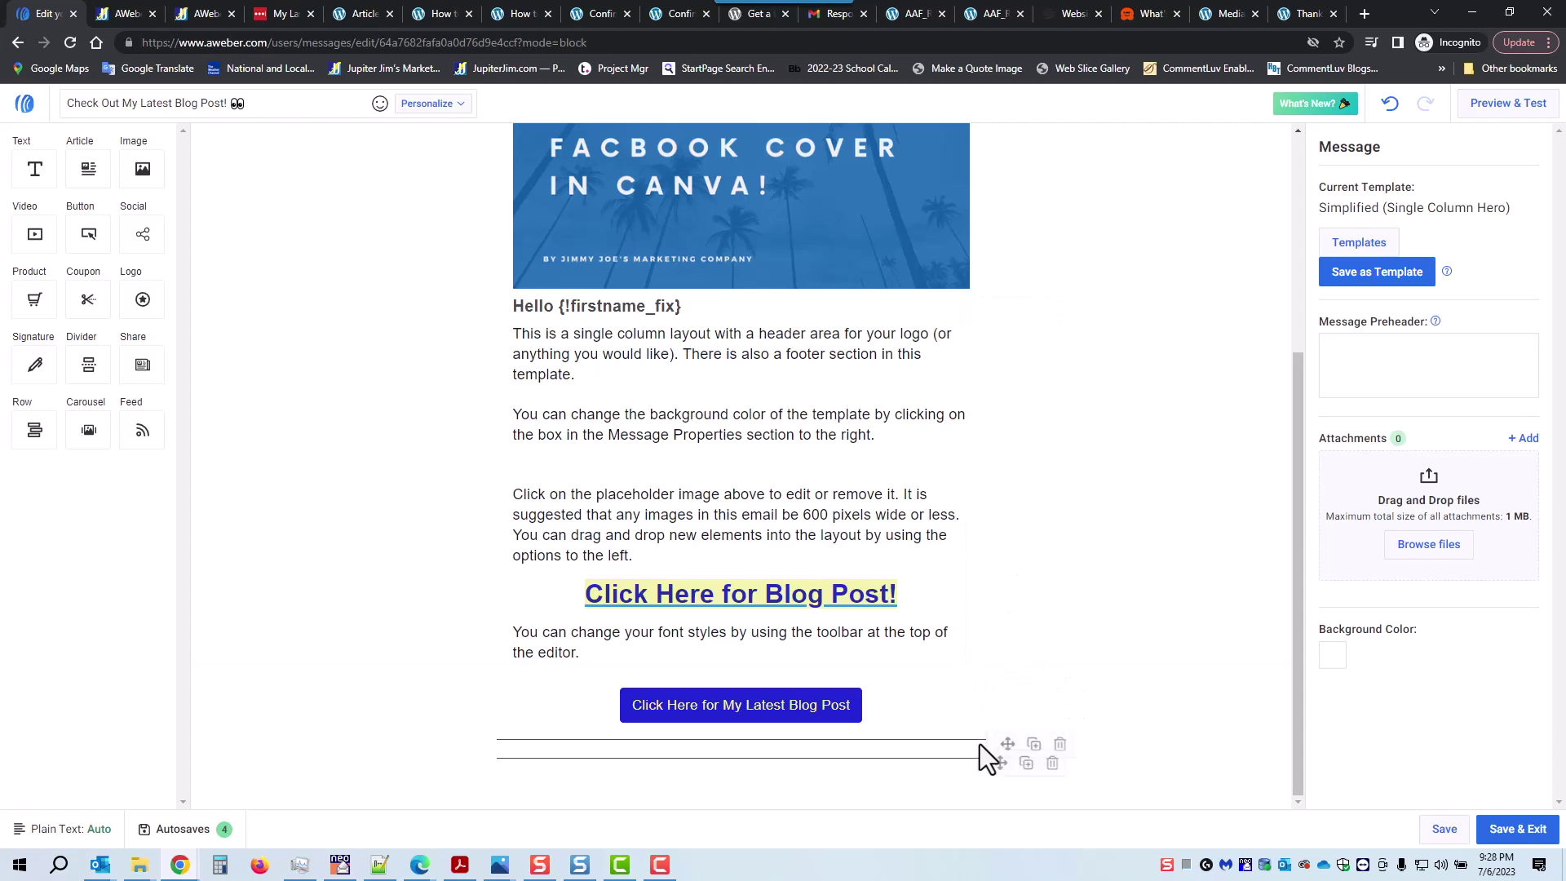
pyautogui.click(1071, 765)
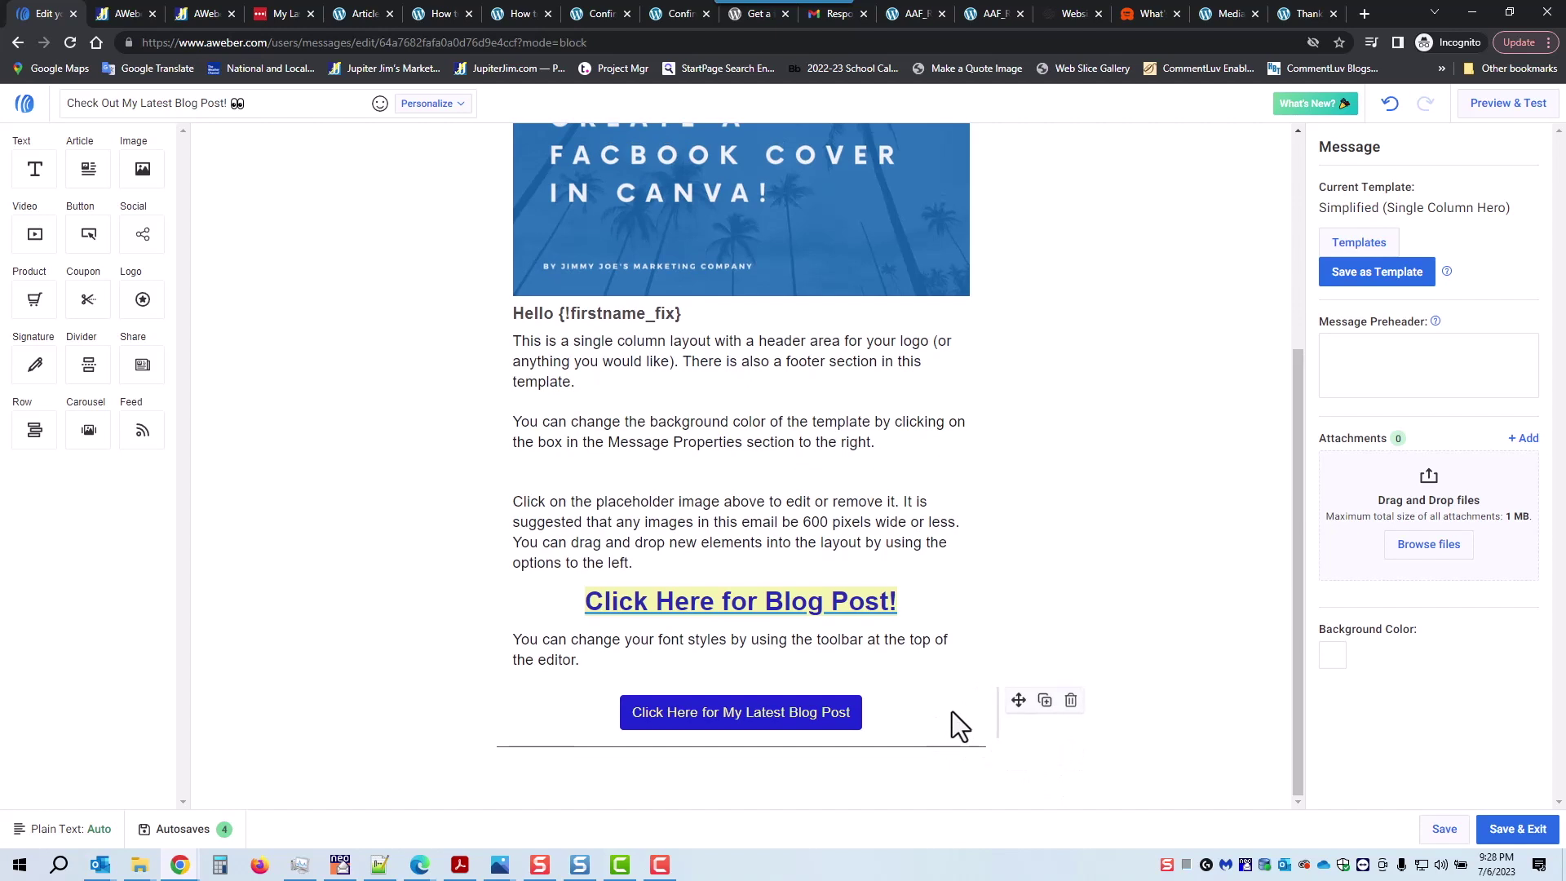
pyautogui.click(1444, 828)
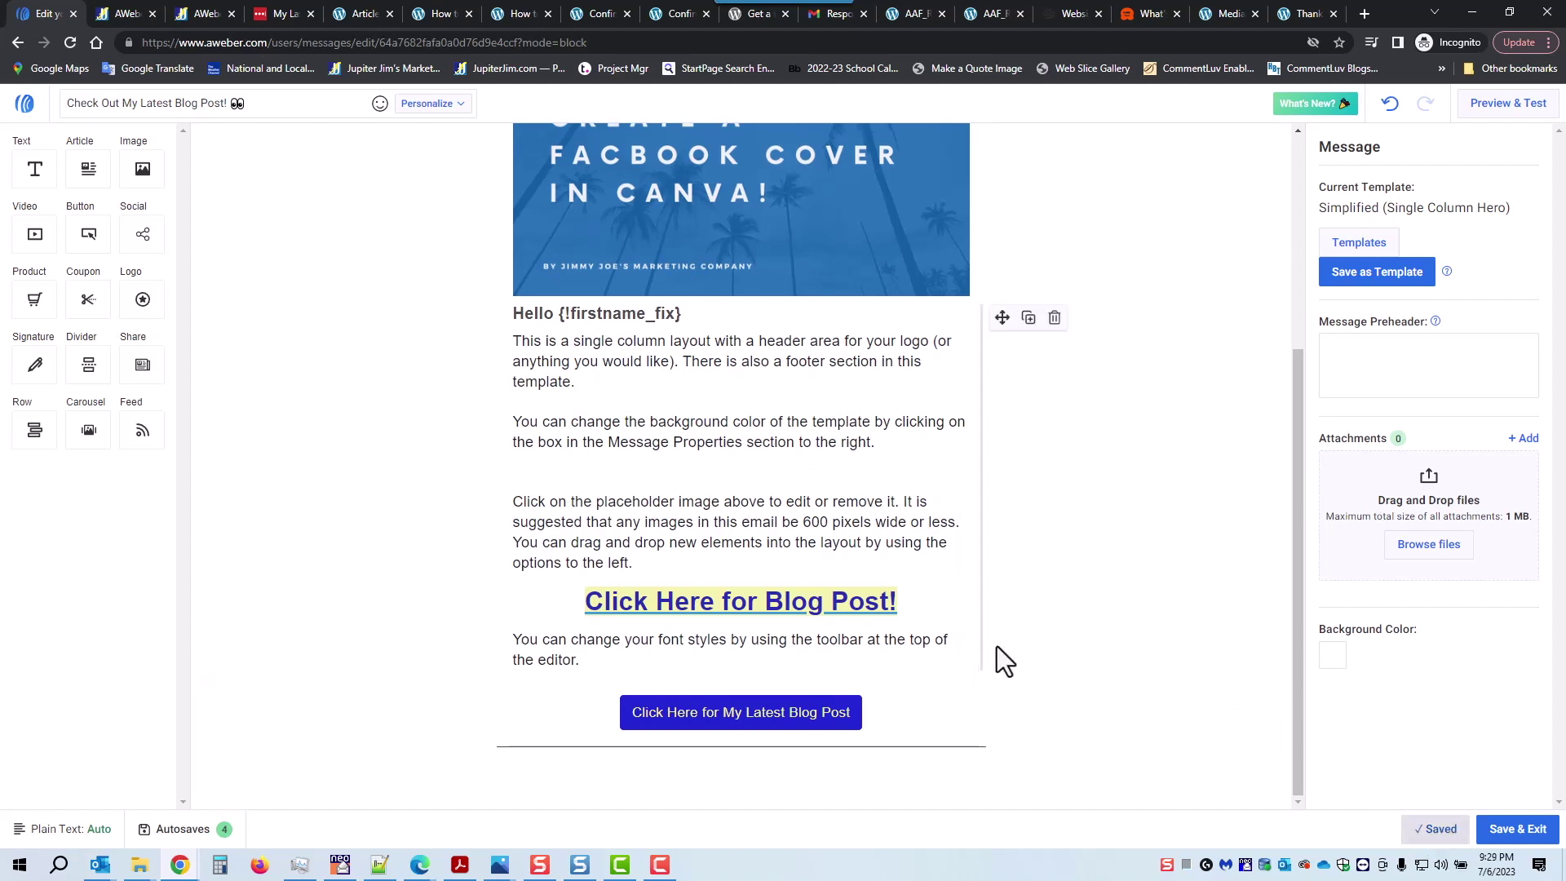
# Save the message as a template named "Latest Blog Post".
pyautogui.scroll(4, 1002, 654)
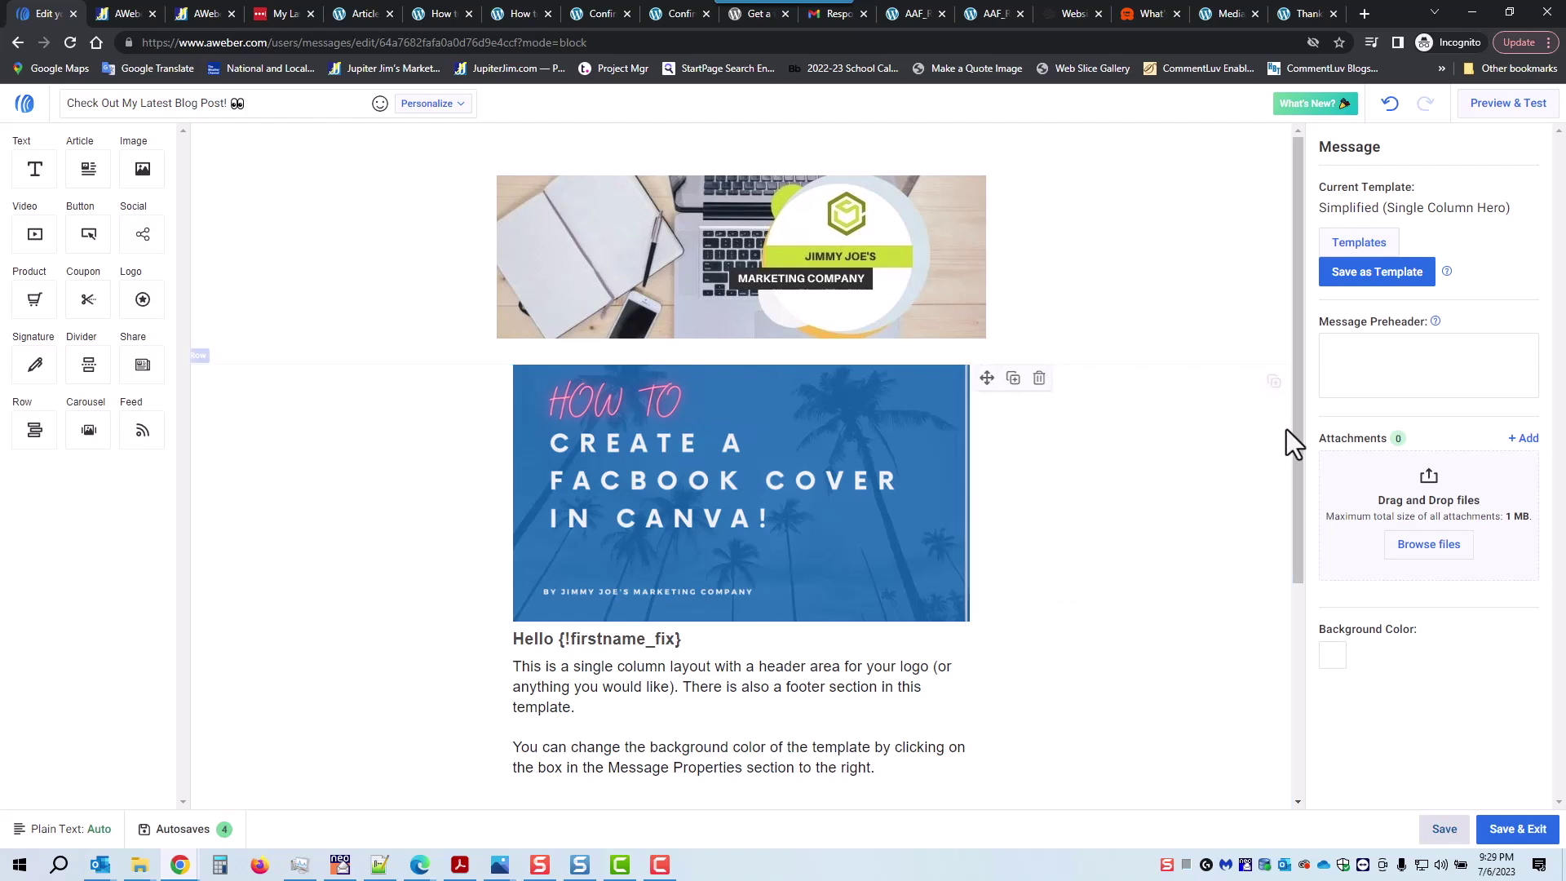
pyautogui.click(1382, 279)
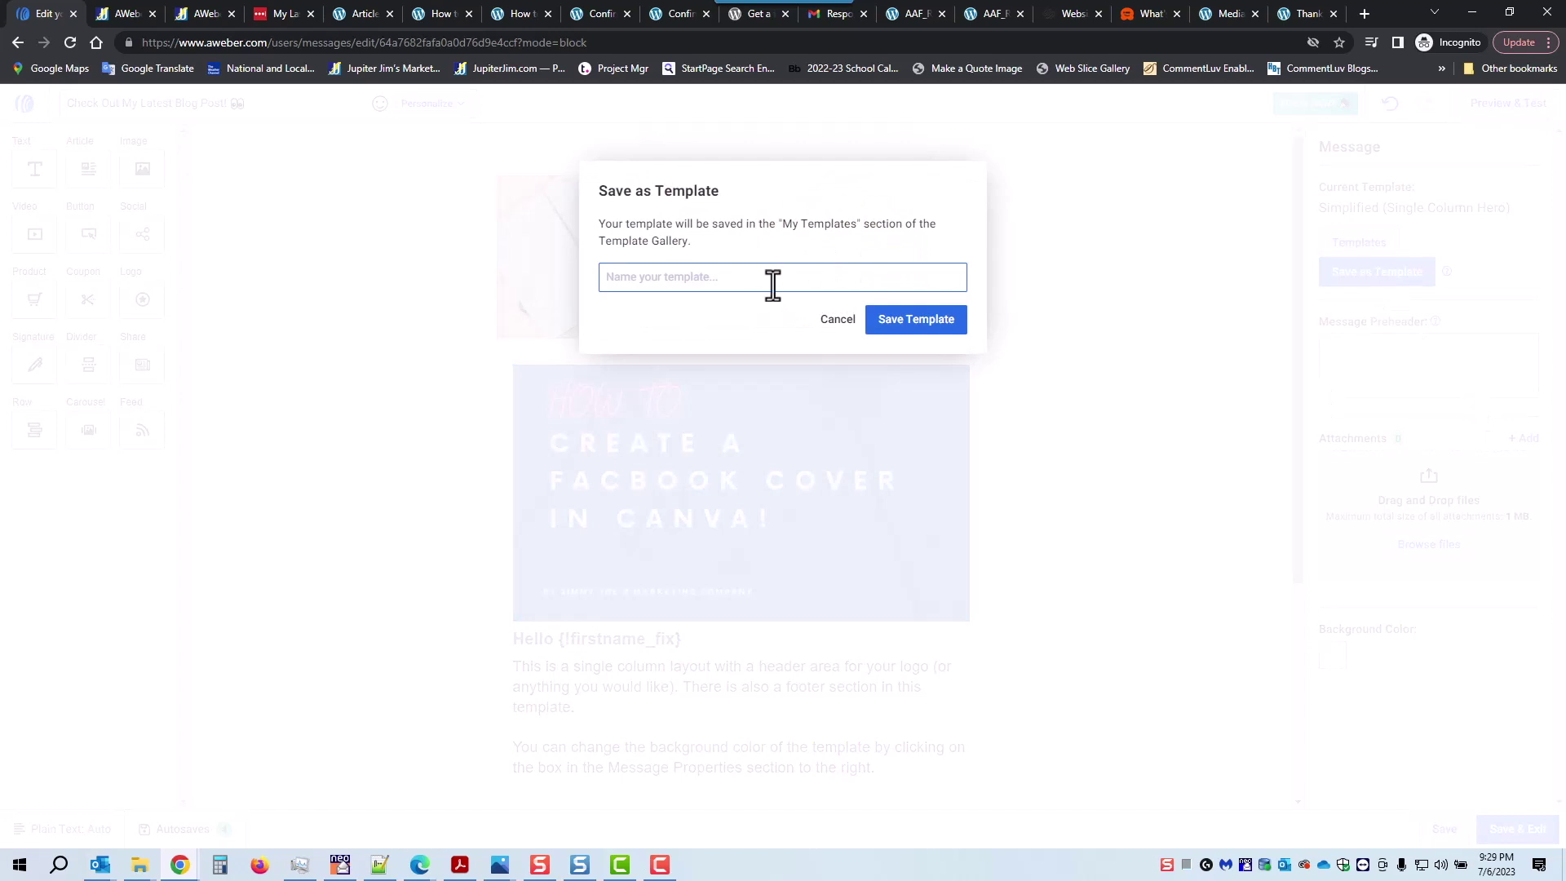
pyautogui.write('Latest Blog Post')
pyautogui.click(907, 331)
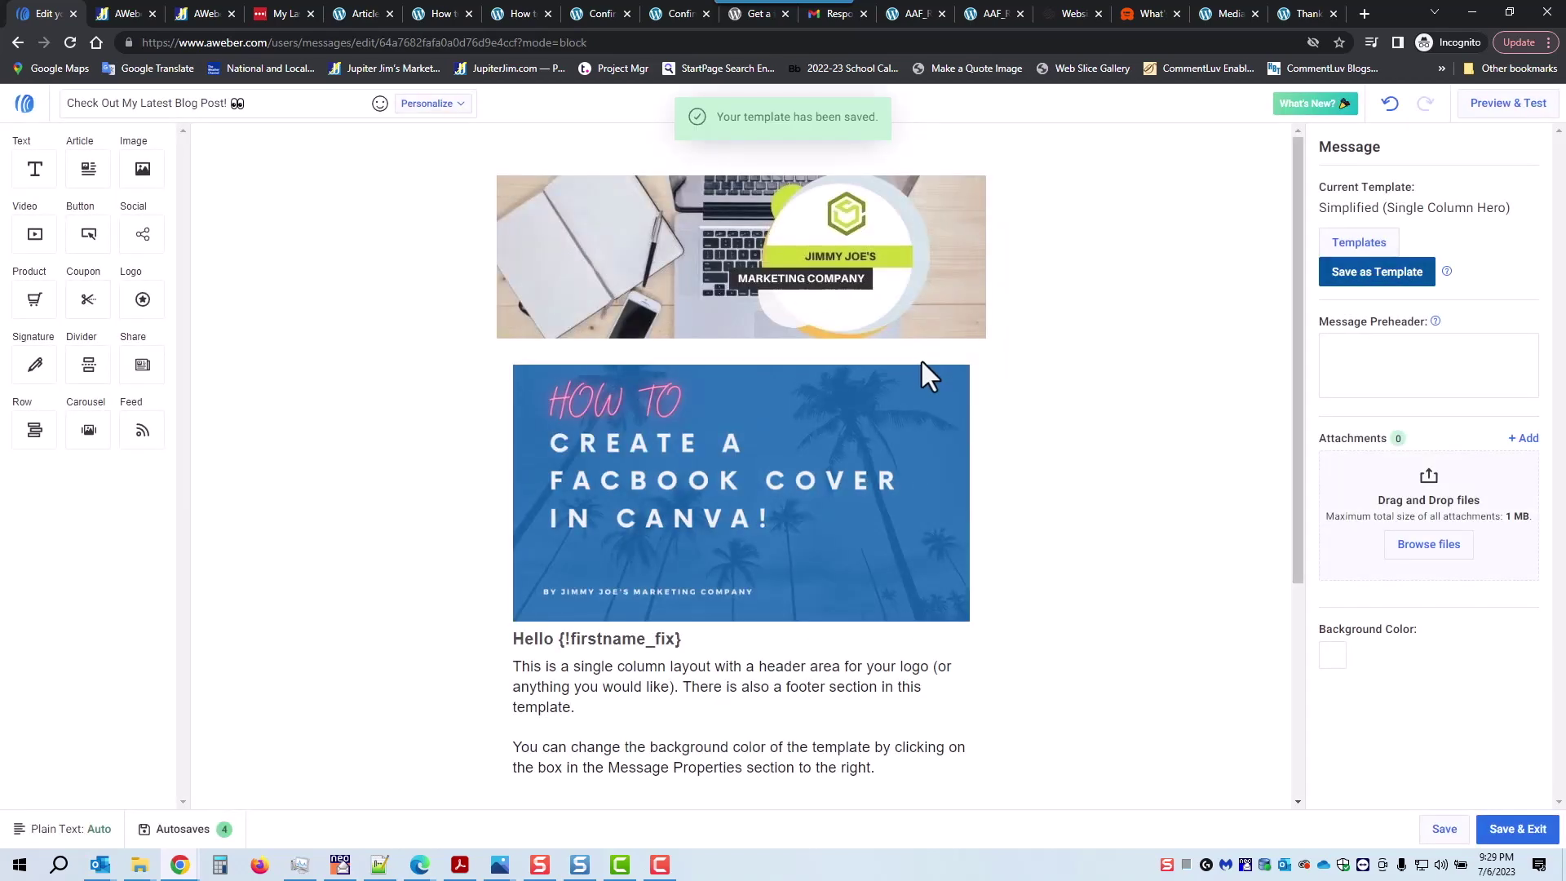
# Add a comma after the "Hello {!firstname_fix}" greeting and a blank line above and below it, and save the message.
pyautogui.scroll(-1, 946, 390)
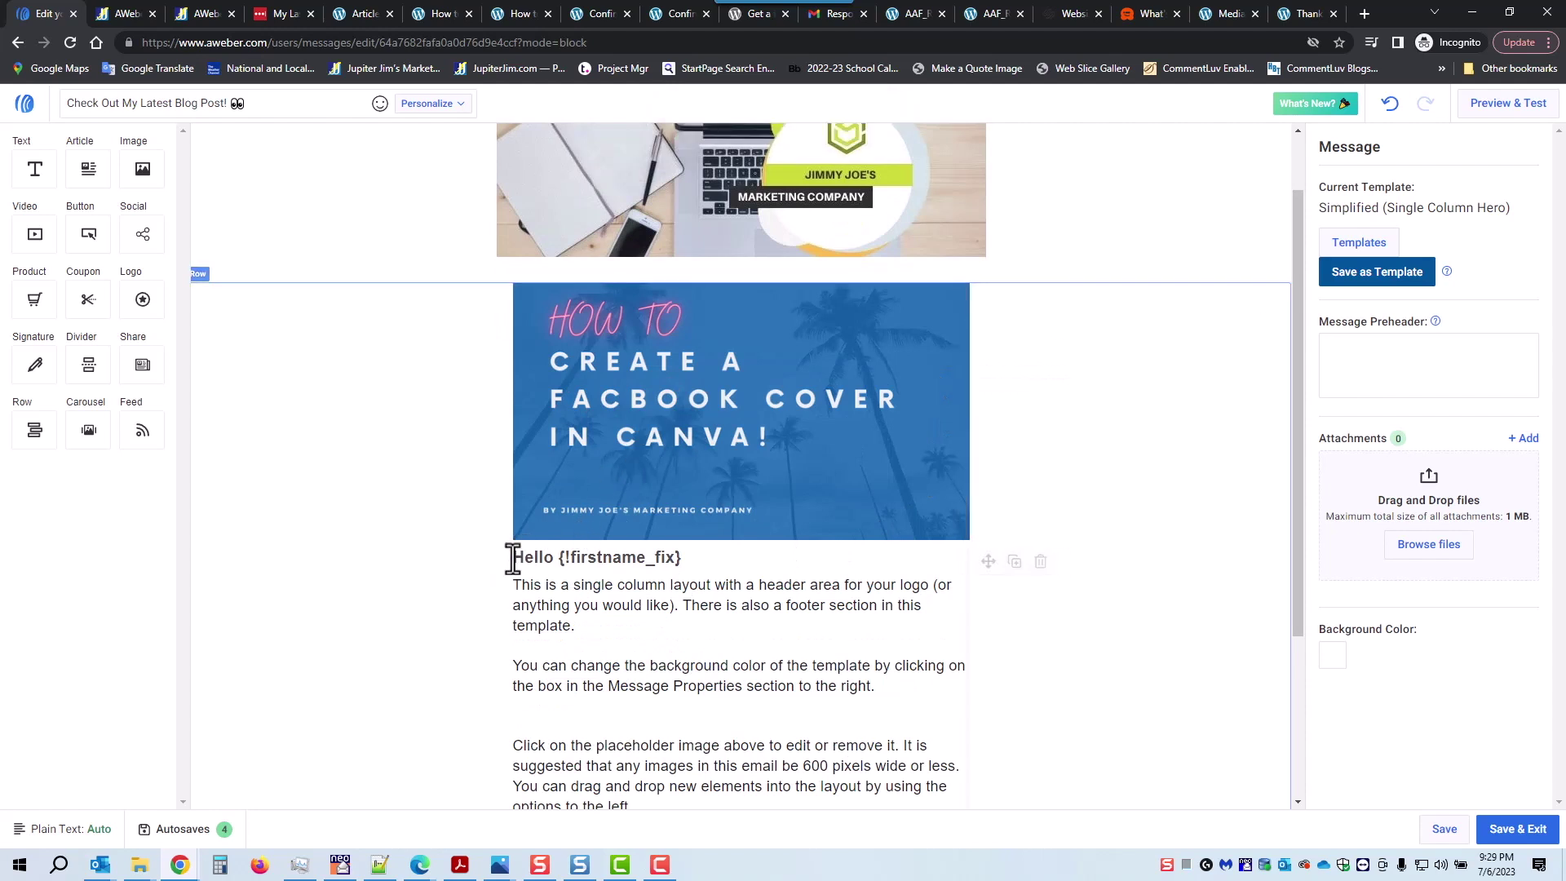
pyautogui.click(513, 559)
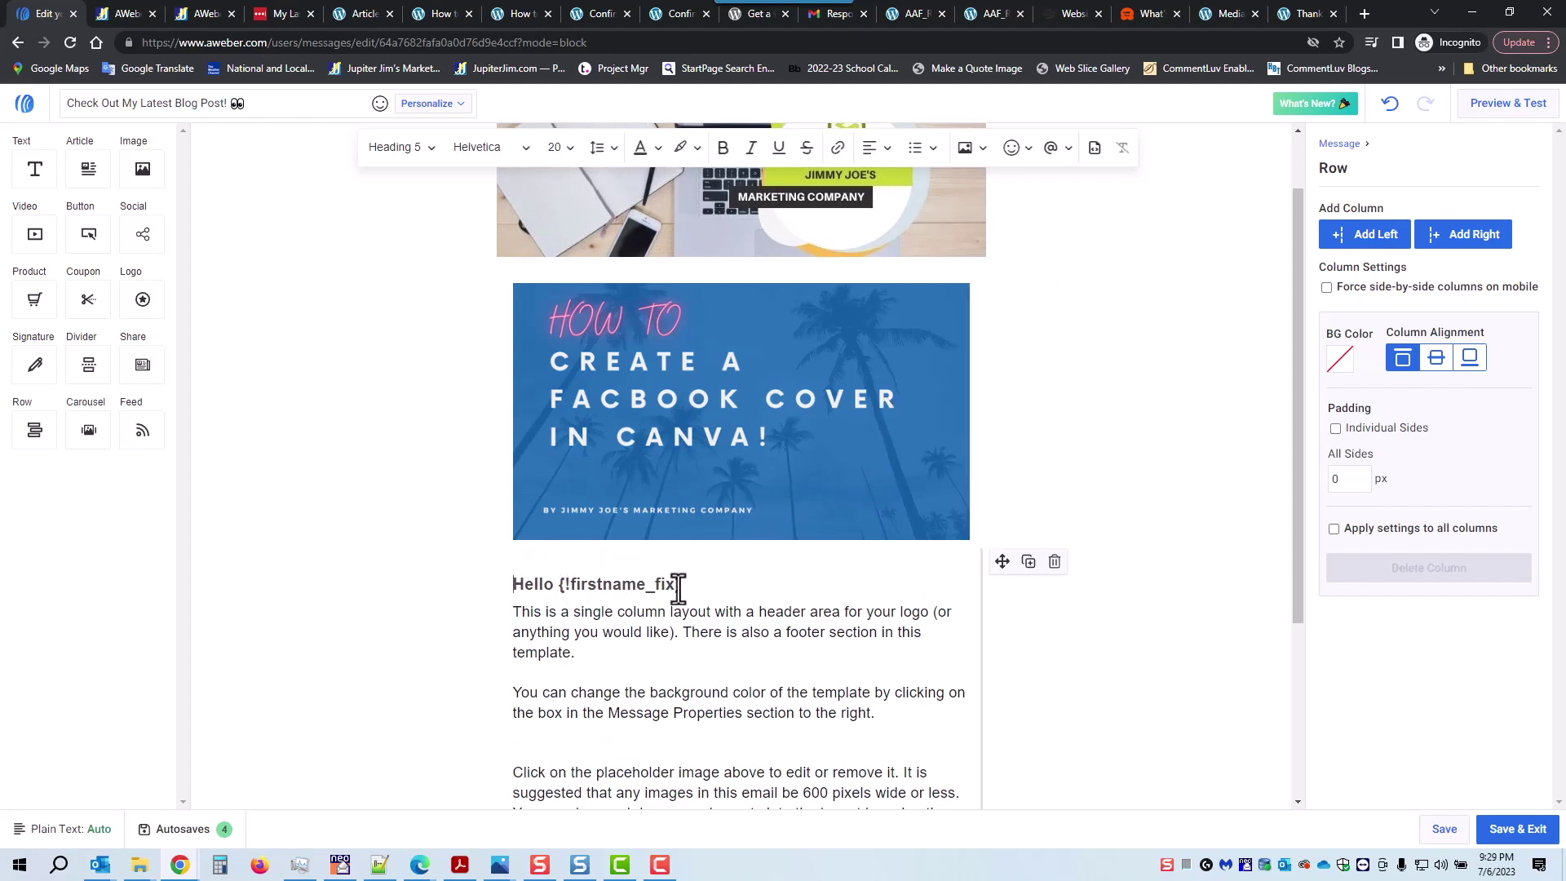
pyautogui.write(',')
pyautogui.press('Return')
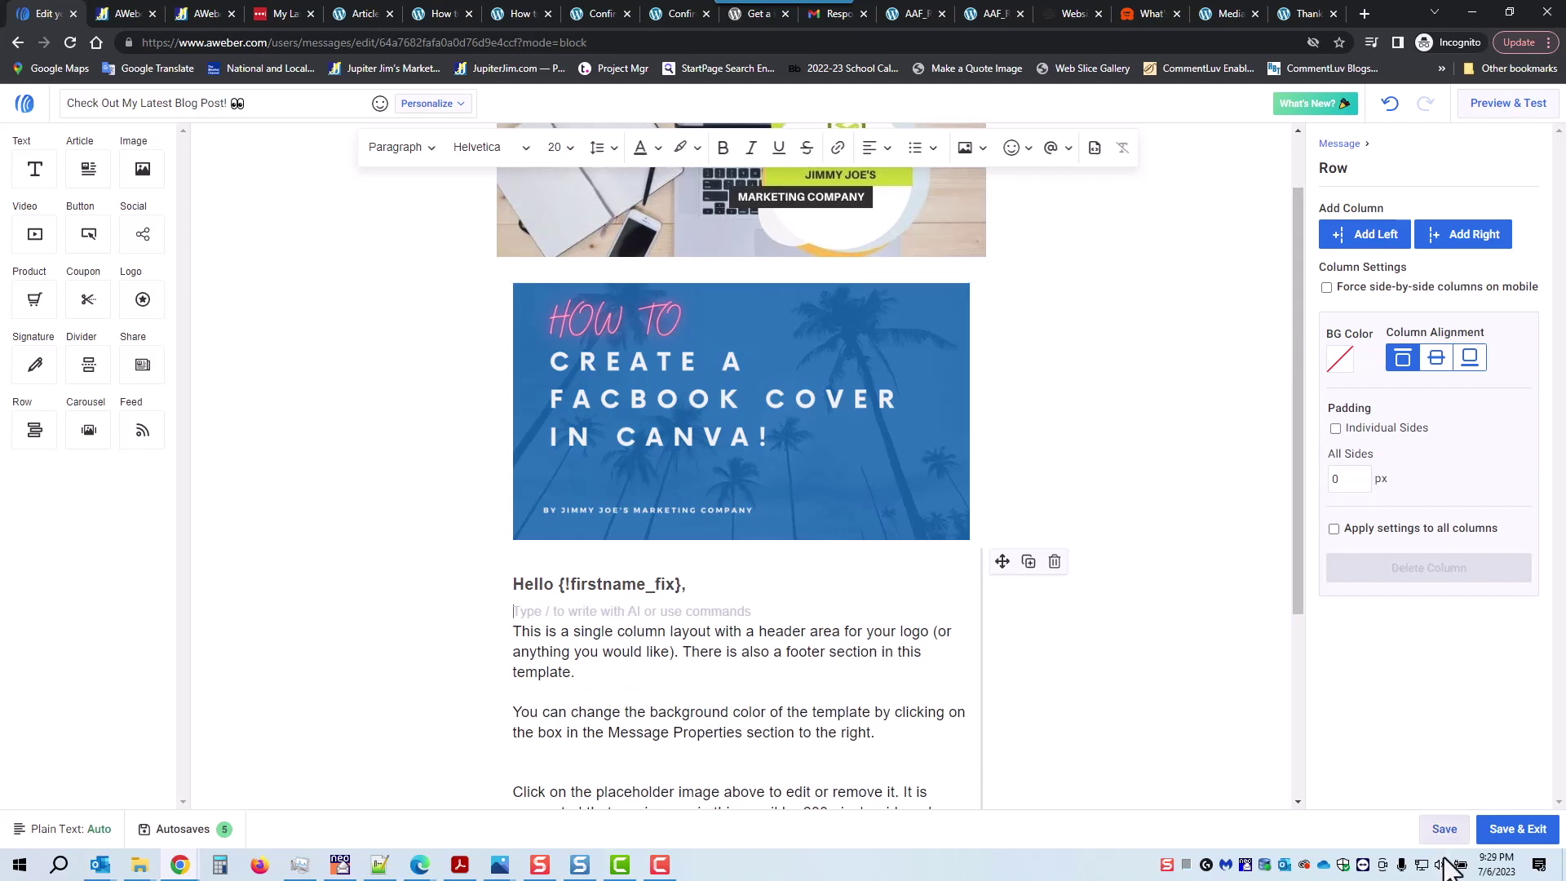
pyautogui.click(1445, 830)
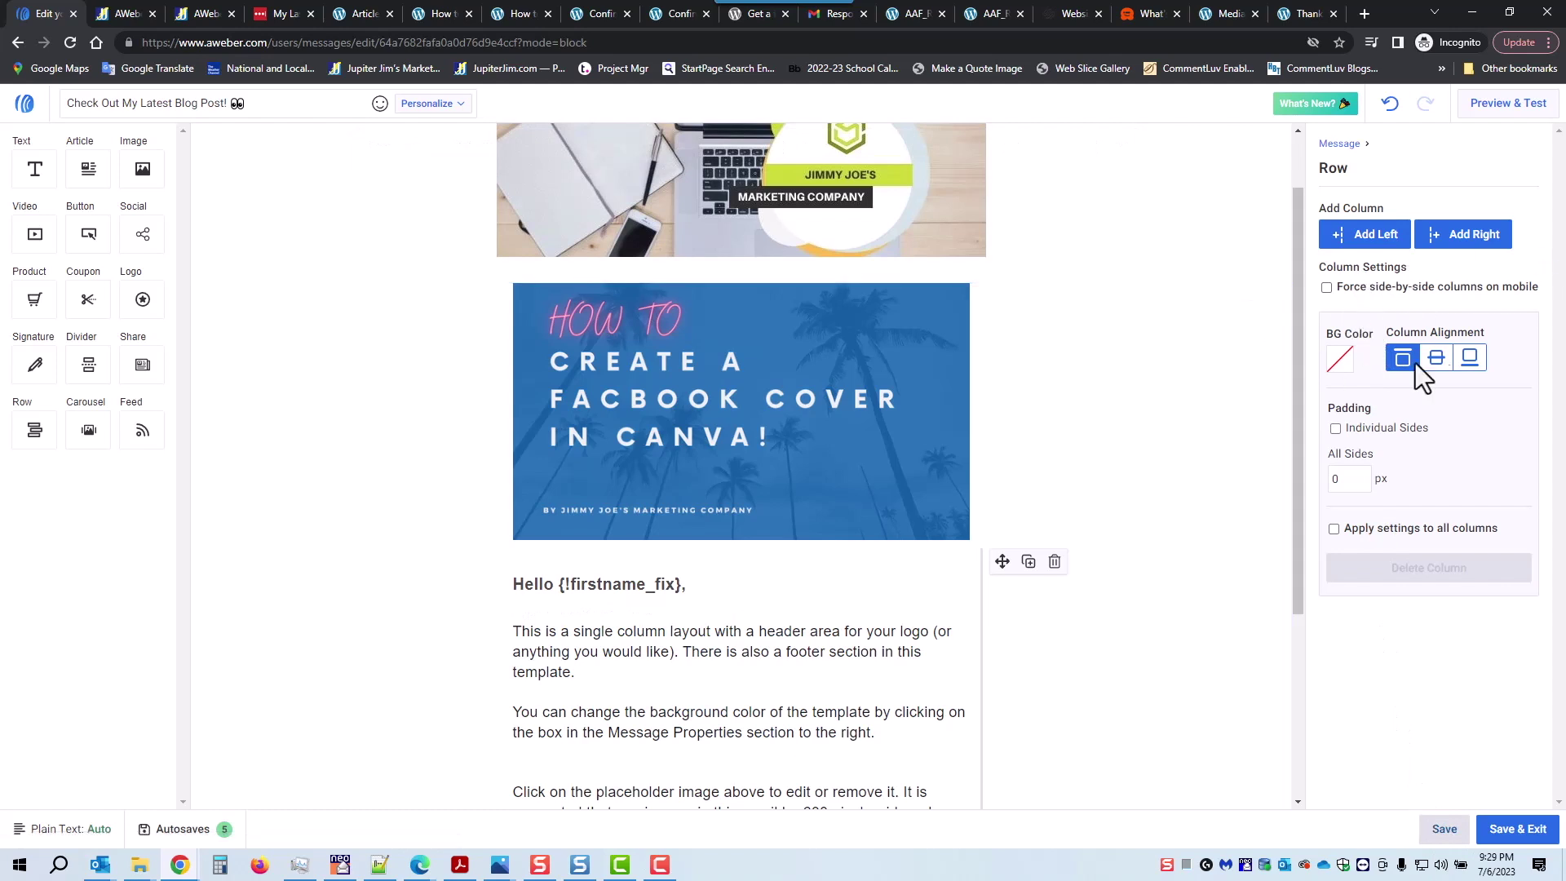
# Save the revised message as another template named "Latest Blog Post #3".
pyautogui.click(1338, 145)
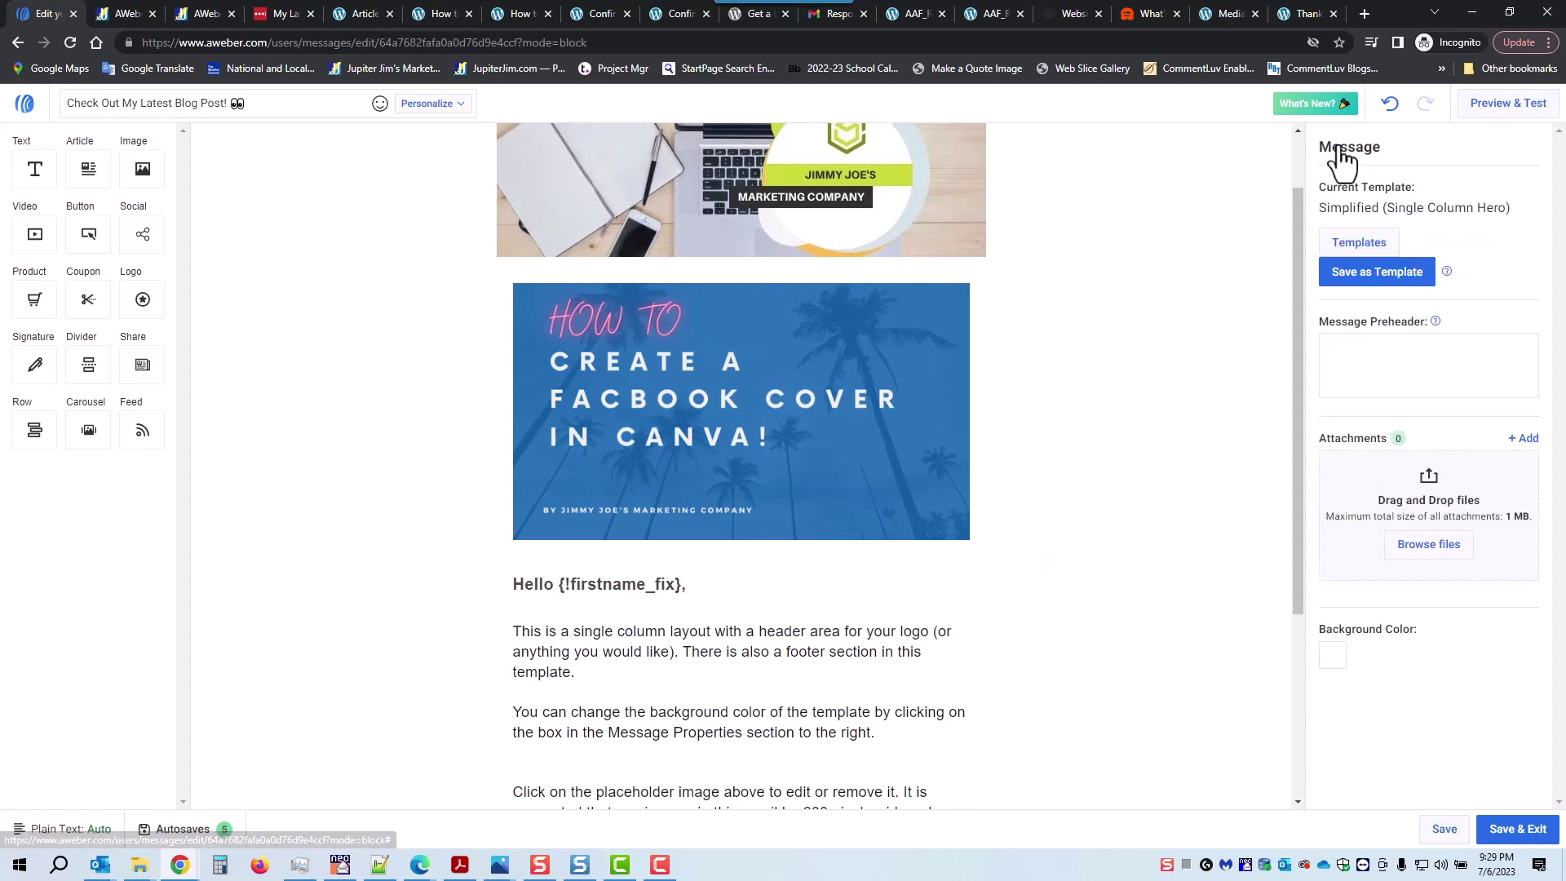
pyautogui.click(1376, 277)
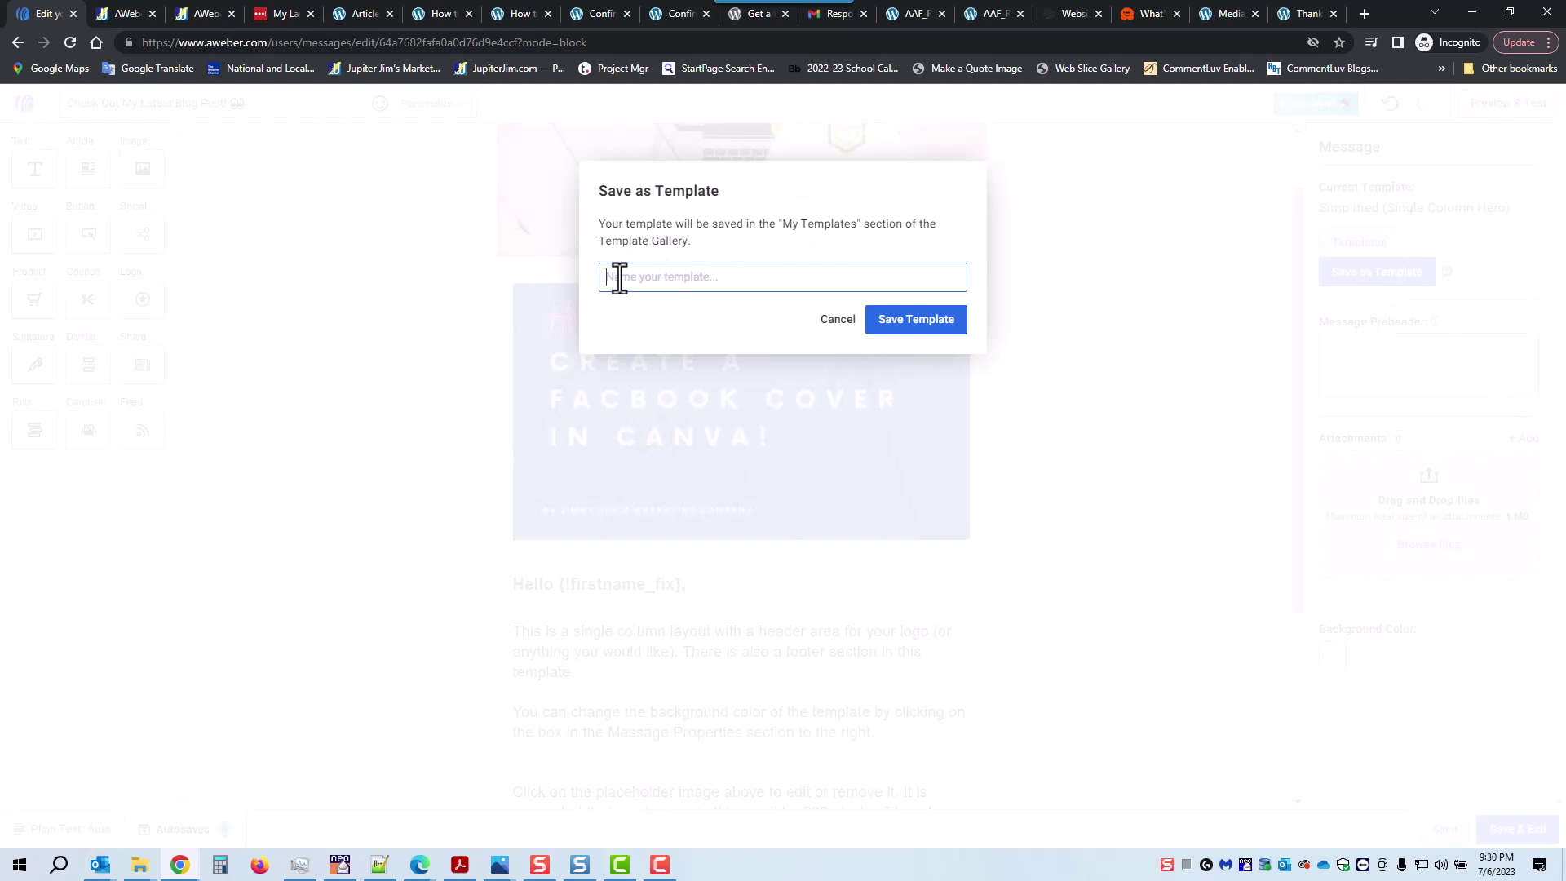
pyautogui.write('Latest Blog Post #3')
pyautogui.click(912, 323)
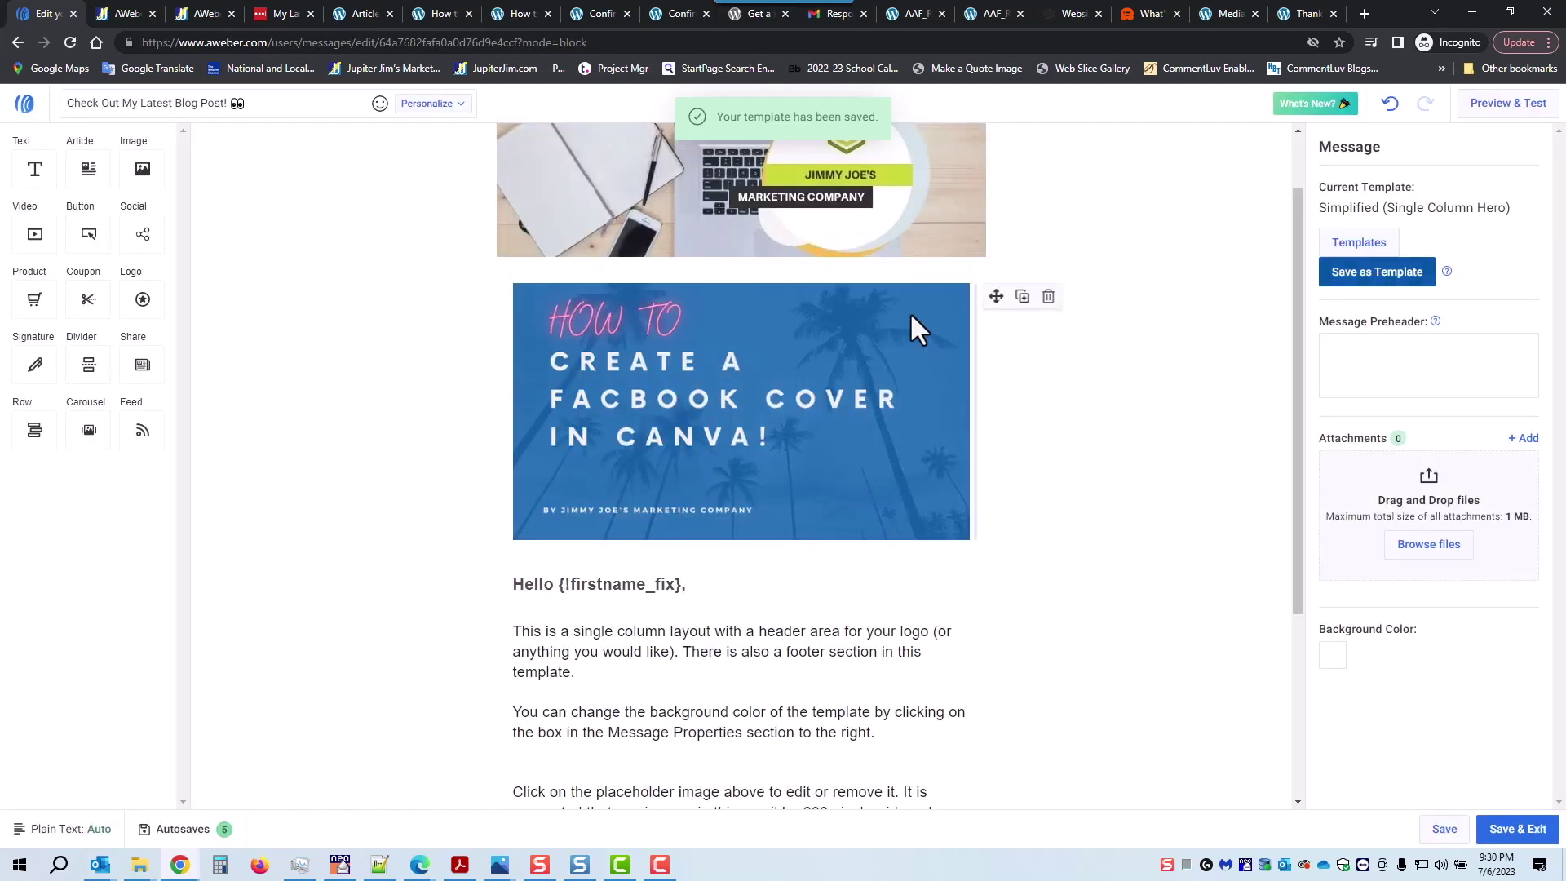
# Look over the whole email and open its preview and test view.
pyautogui.scroll(-4, 1061, 449)
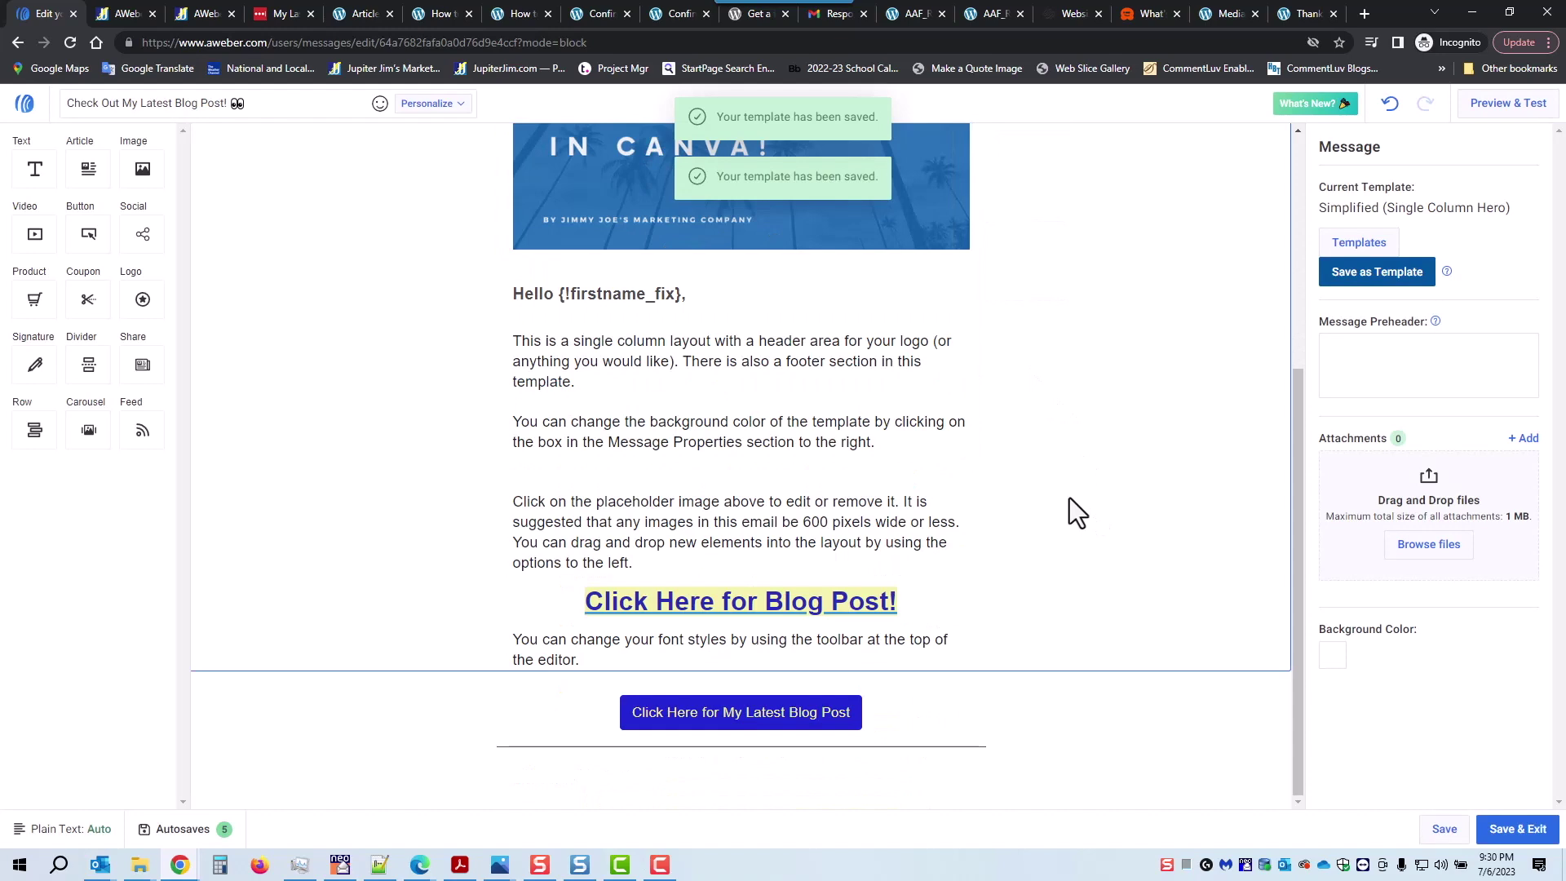
pyautogui.scroll(5, 1074, 505)
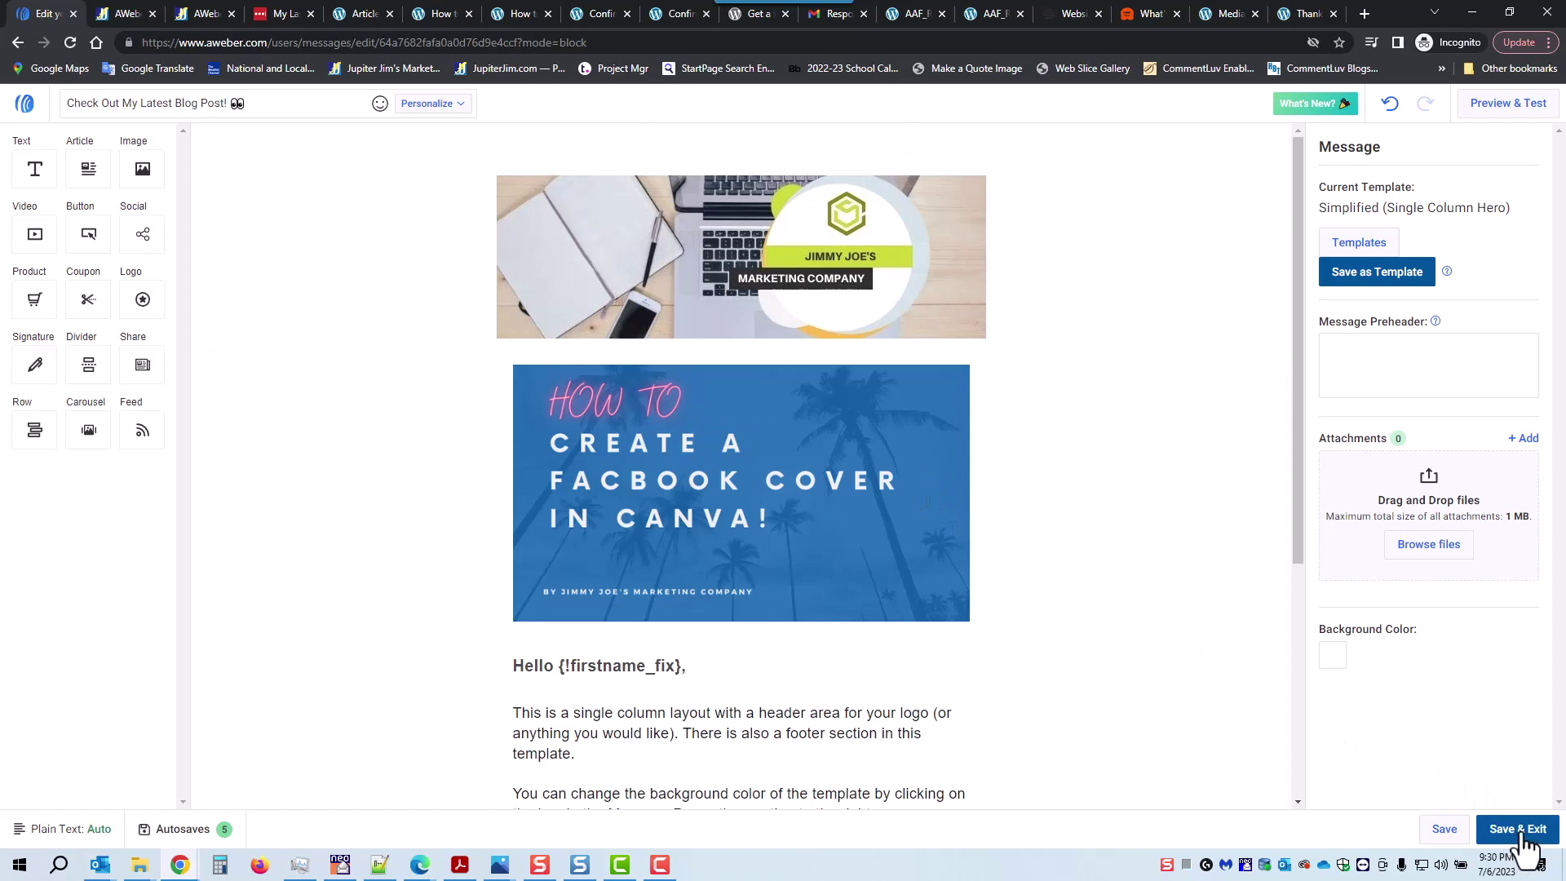
pyautogui.click(1510, 104)
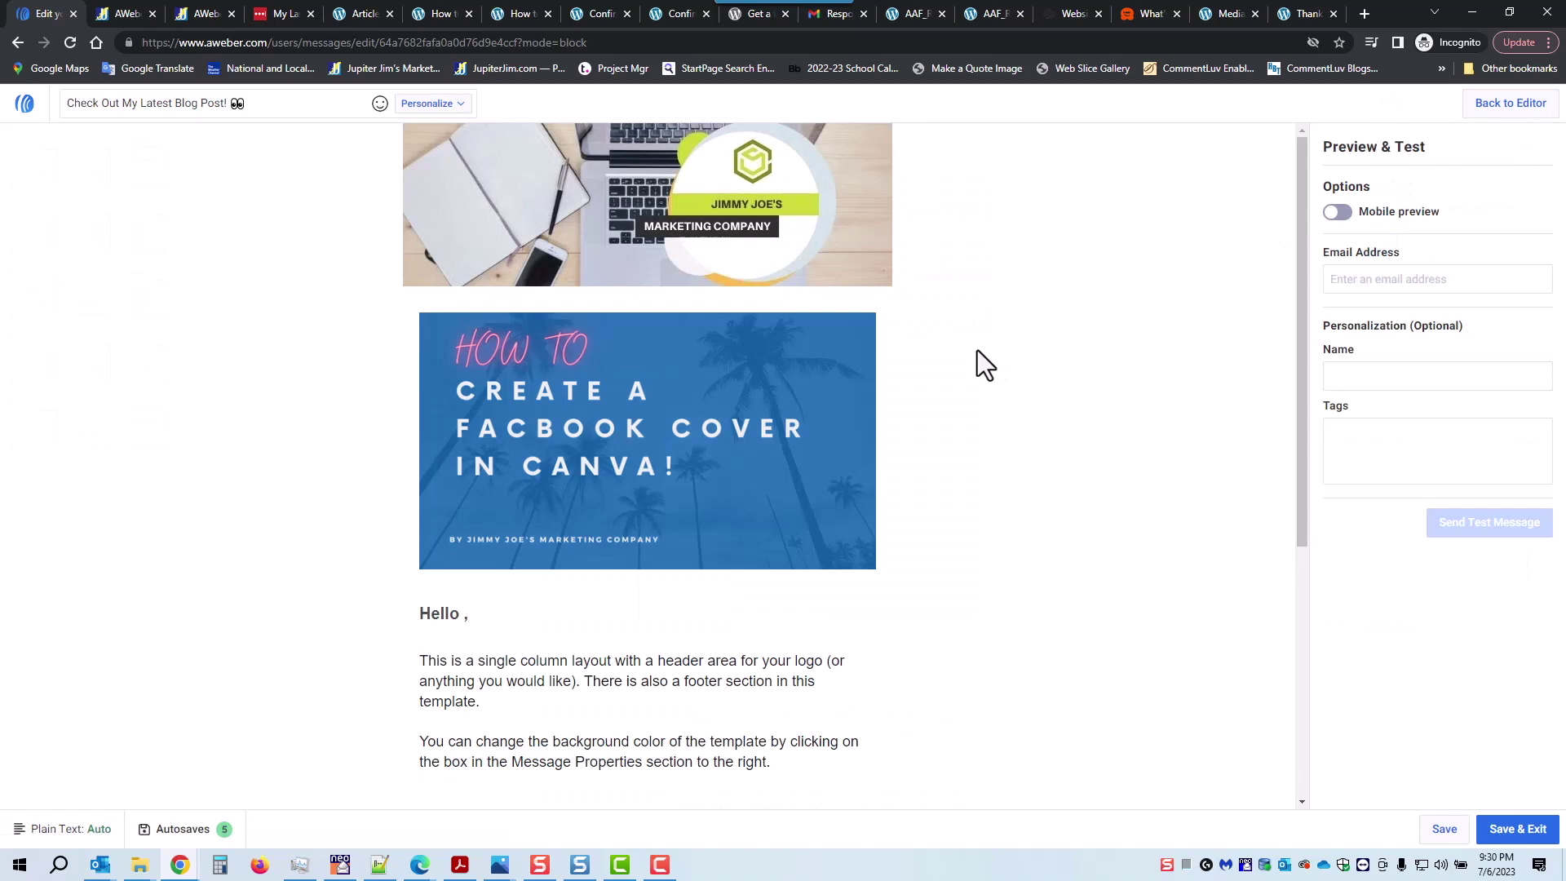
# Look over the email in the preview and test view, save and exit the message, and check its preview in the drafts list.
pyautogui.scroll(-3, 928, 387)
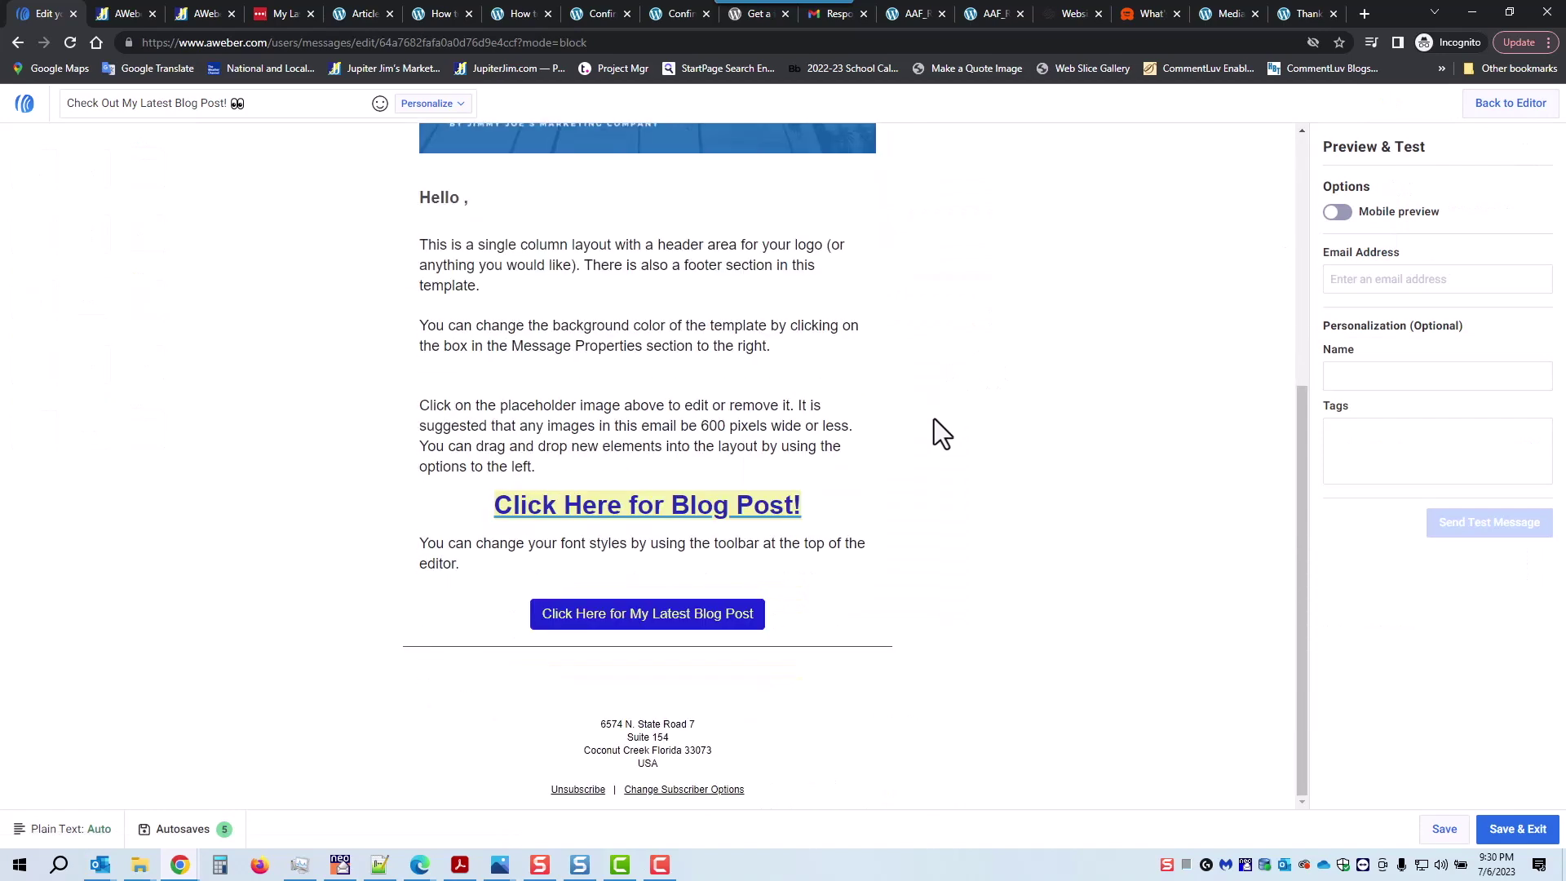
pyautogui.scroll(3, 938, 420)
pyautogui.scroll(2, 947, 424)
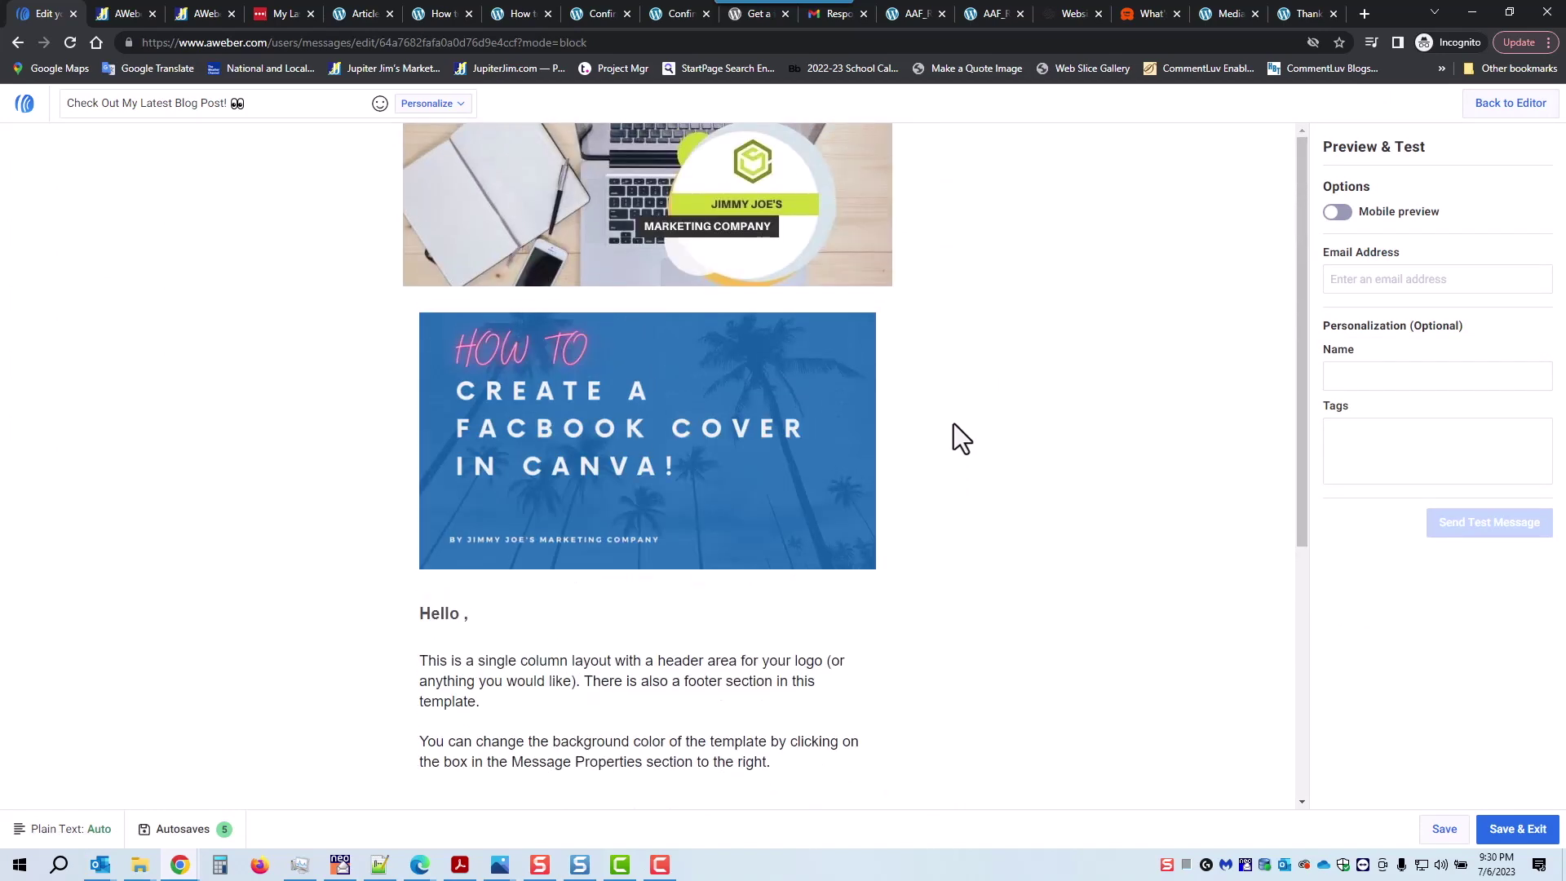
pyautogui.click(1349, 280)
pyautogui.click(1352, 373)
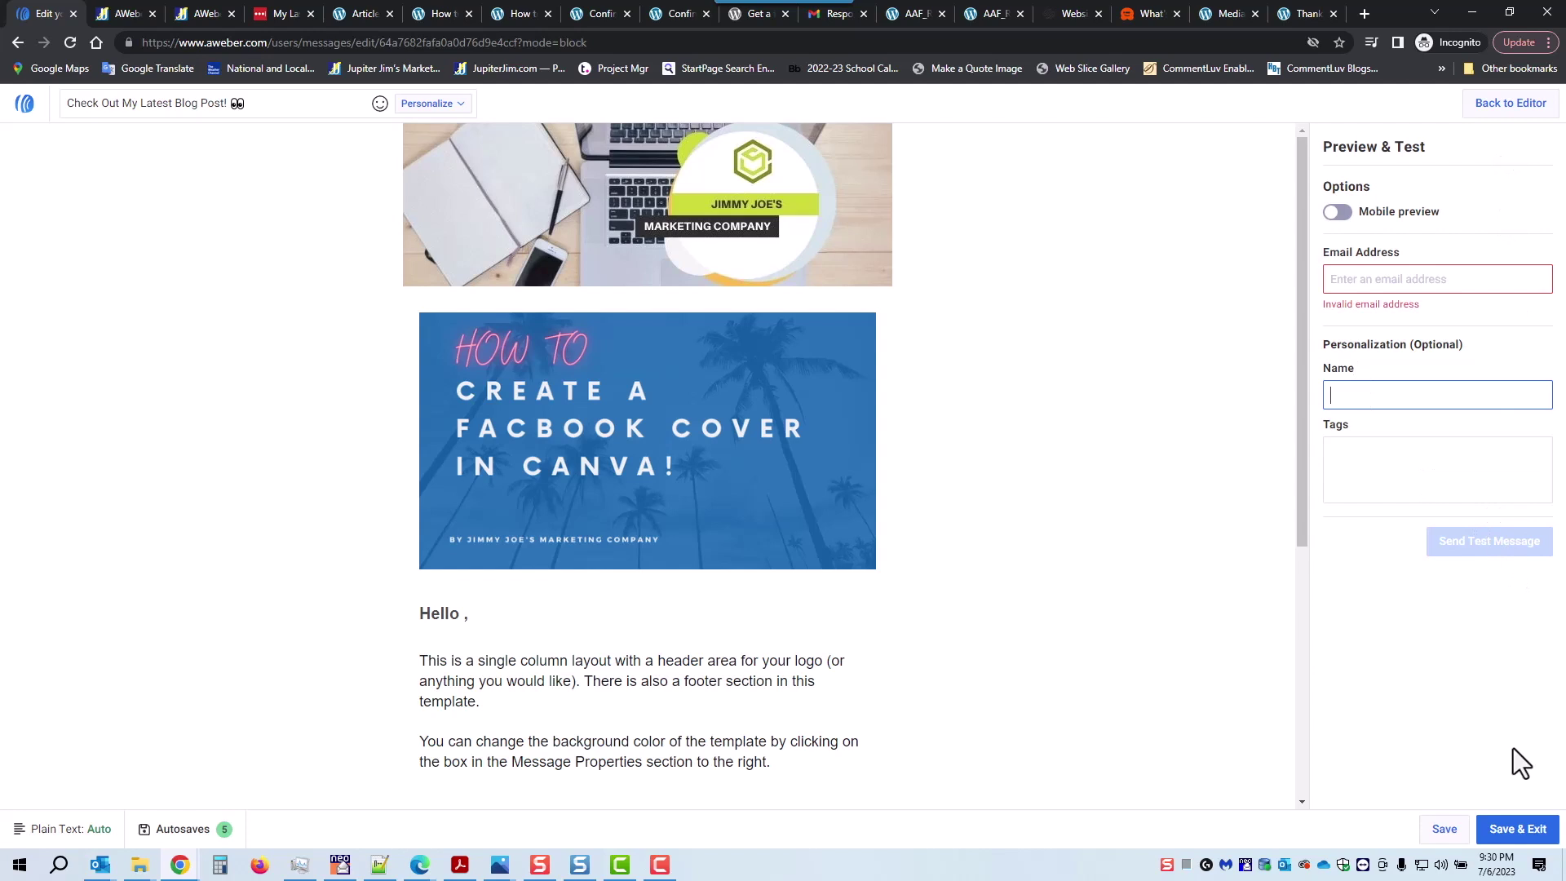
pyautogui.click(1521, 844)
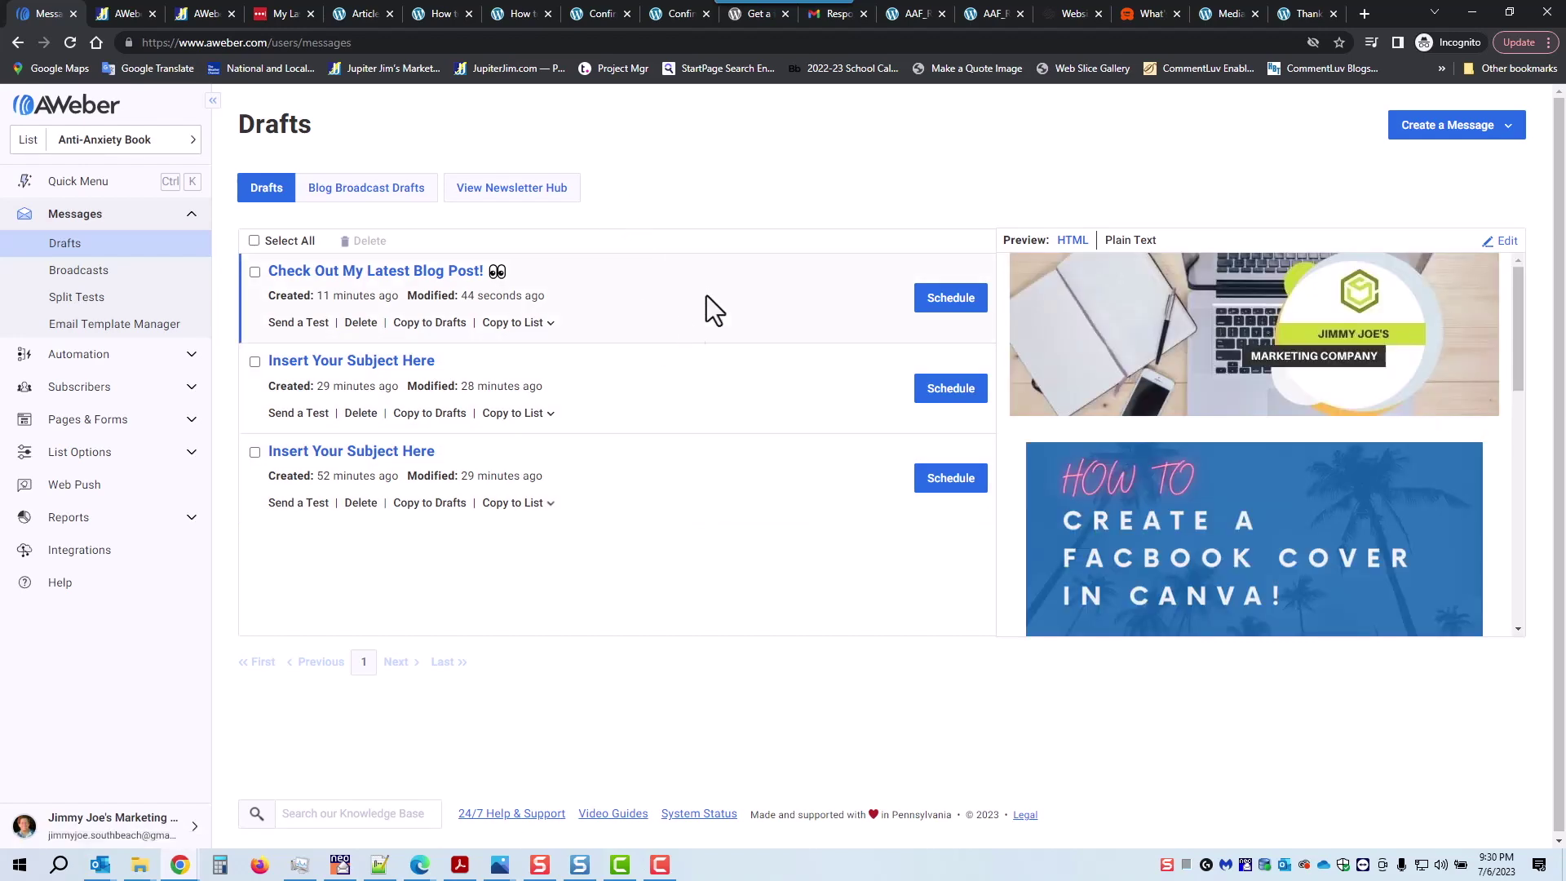
pyautogui.scroll(-10, 1269, 392)
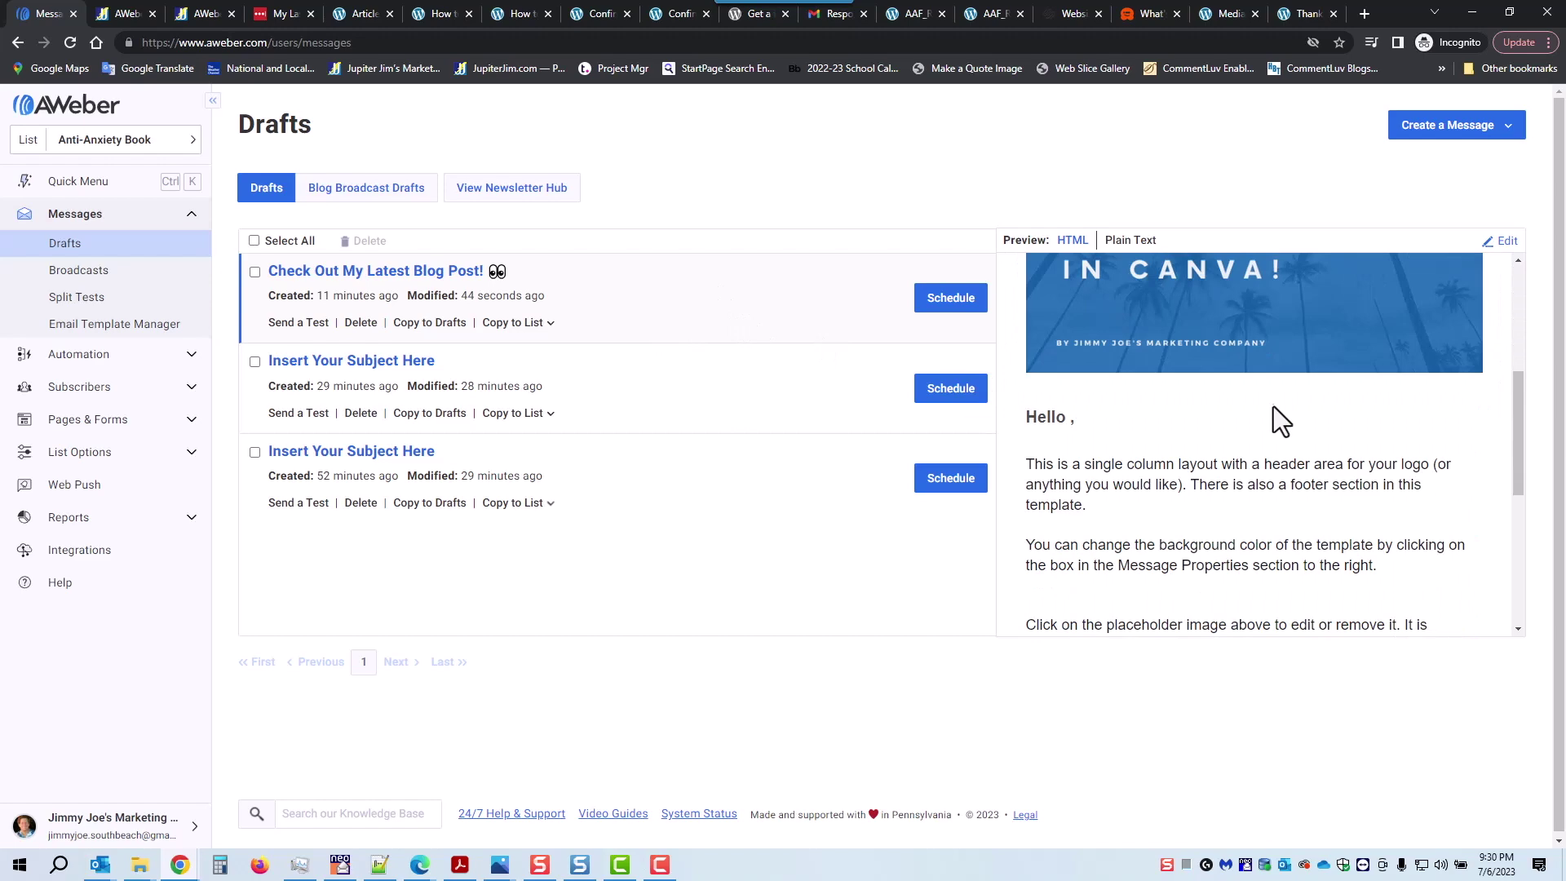
pyautogui.scroll(10, 1274, 420)
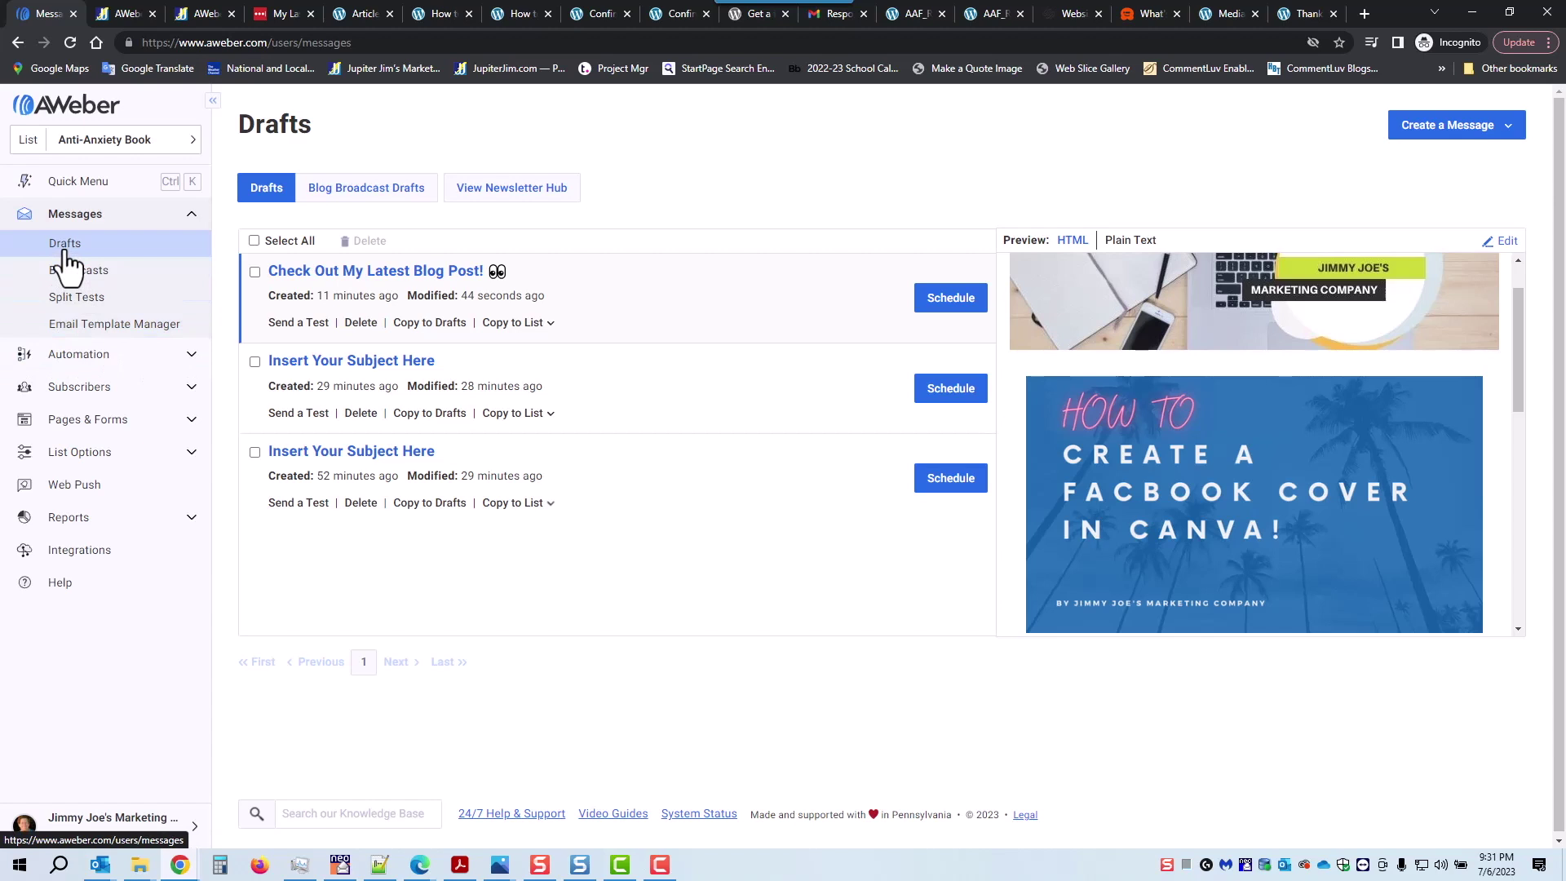
# Start a new message in the Drag & Drop Editor from the account dashboard.
pyautogui.click(68, 115)
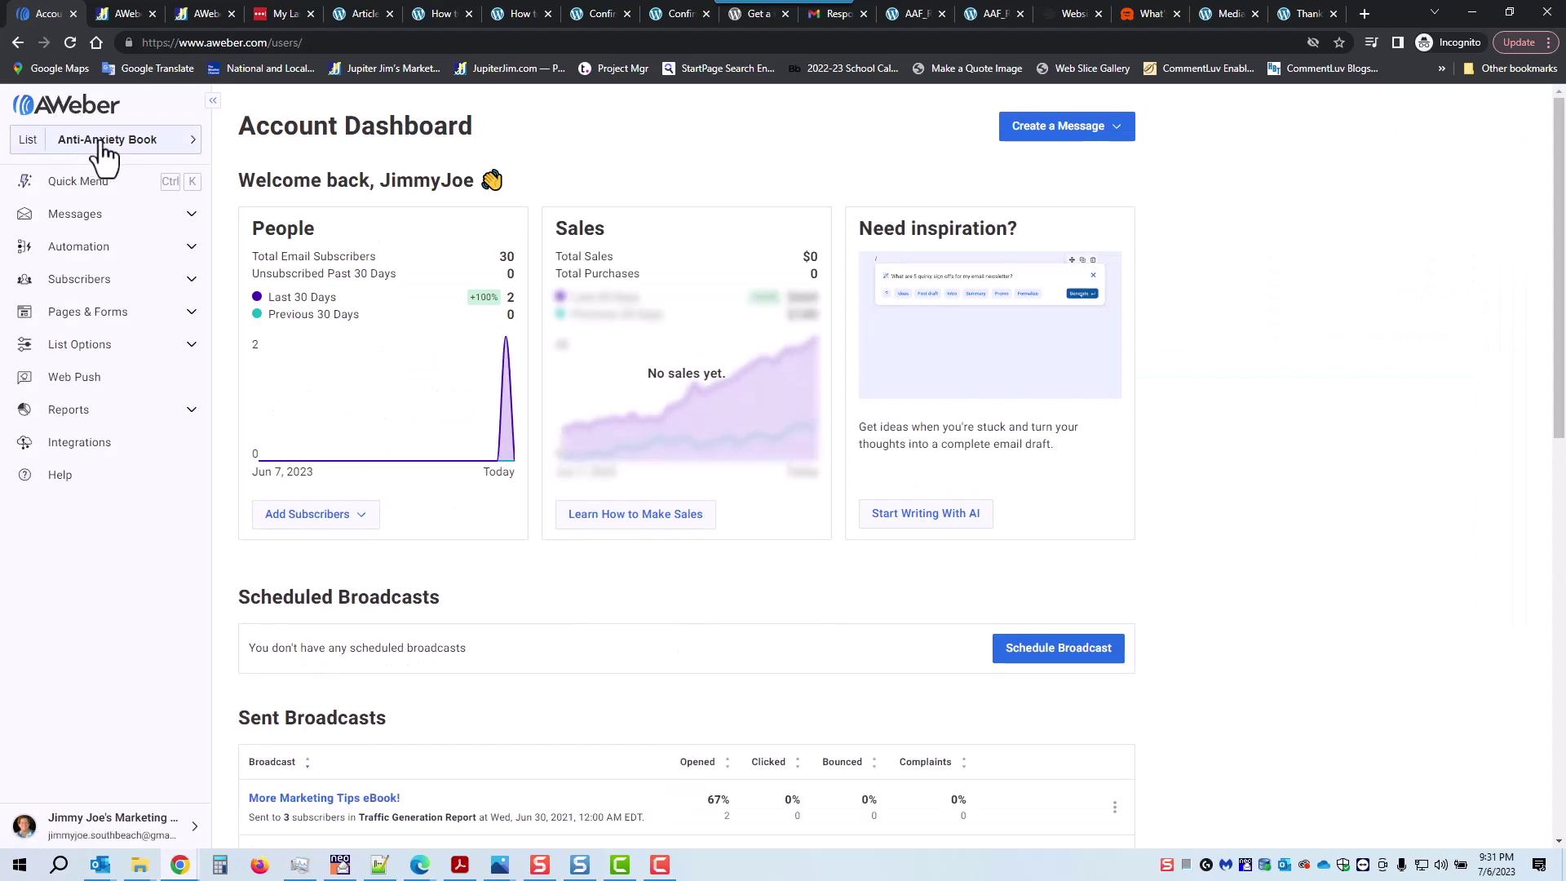
pyautogui.click(1110, 133)
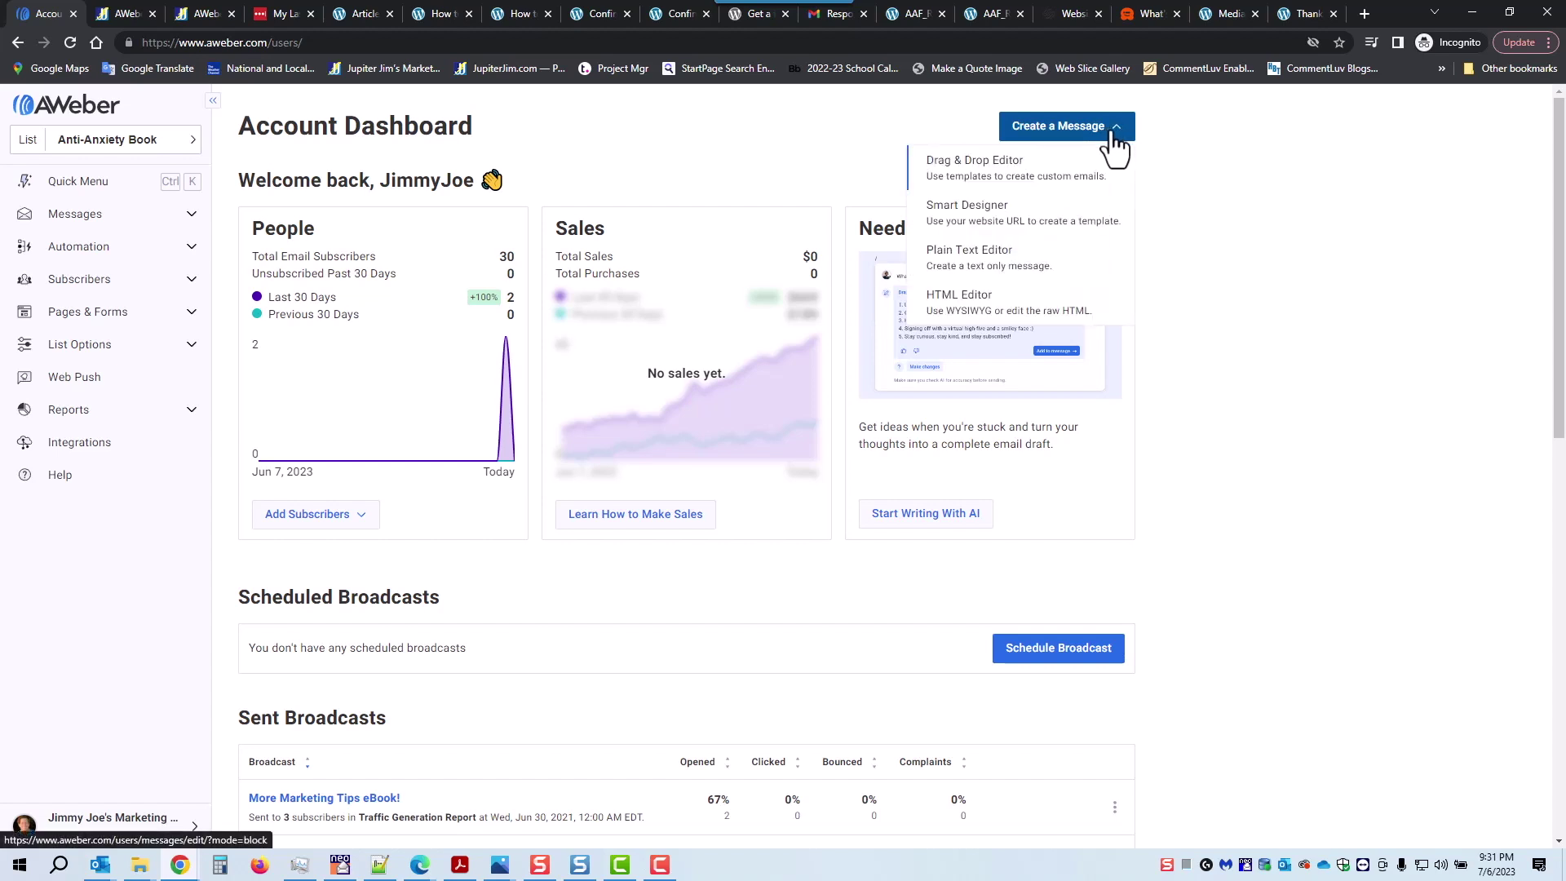
pyautogui.click(1076, 172)
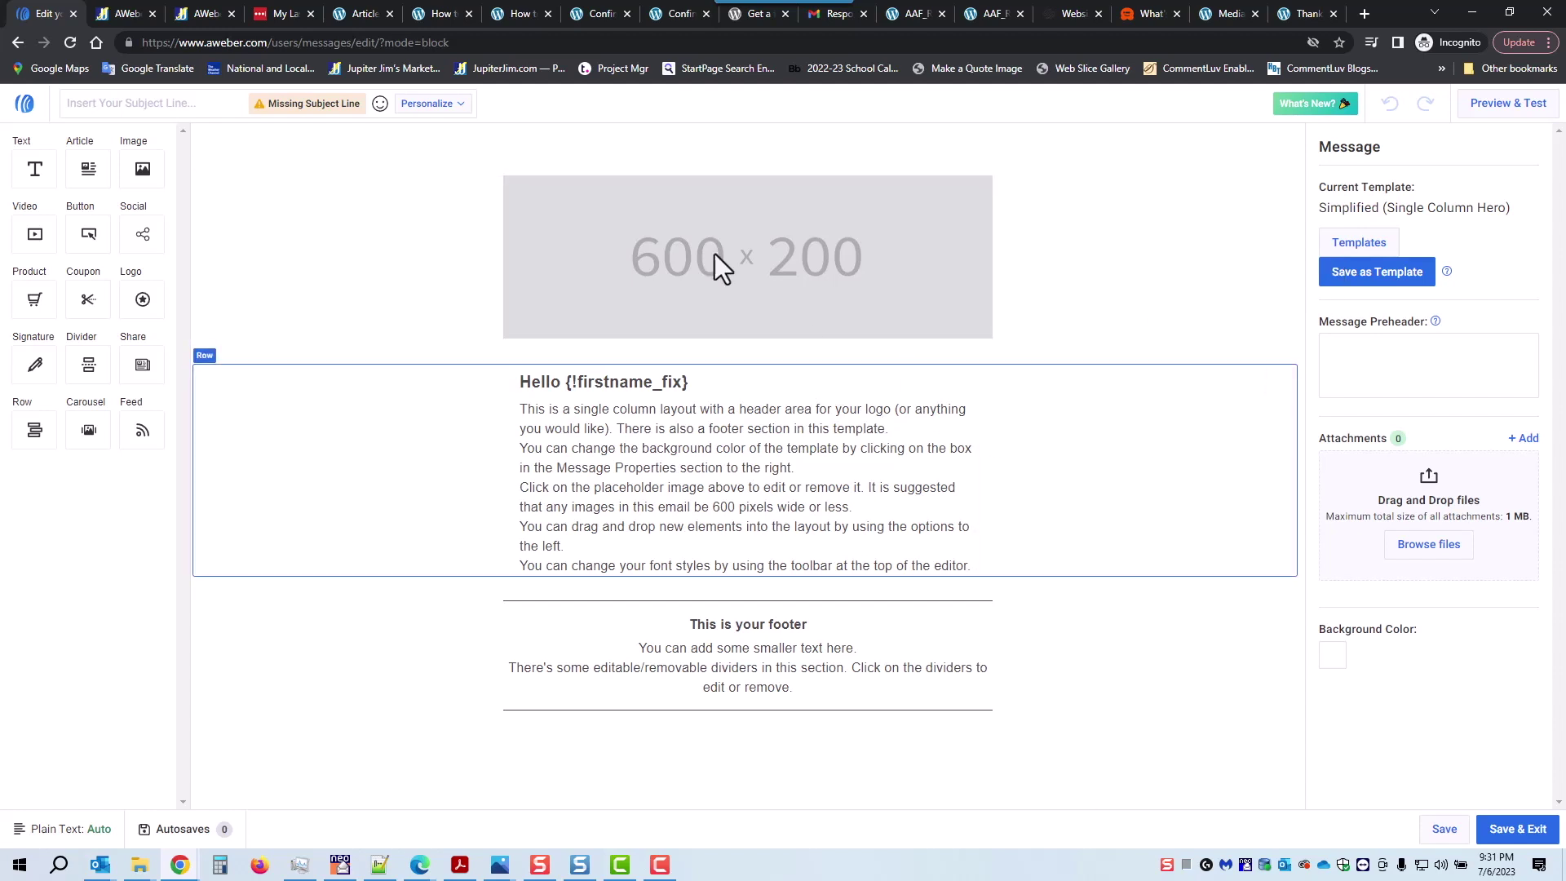
# Open the "How to Build Your List on a Budget" article on the blog site and select its full web address.
pyautogui.click(443, 13)
pyautogui.click(361, 15)
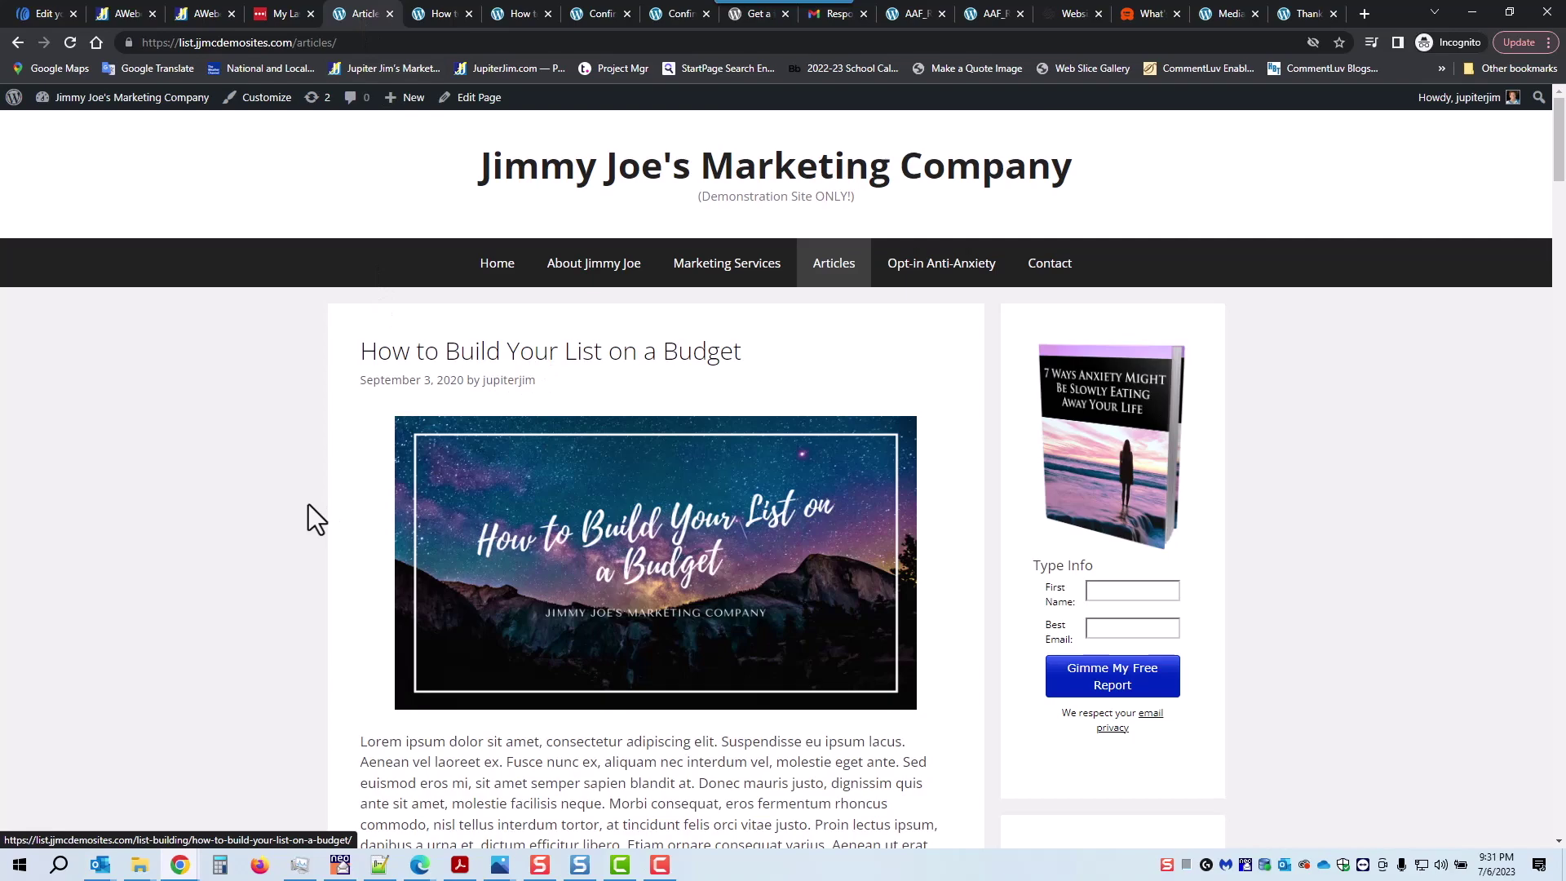
pyautogui.scroll(-8, 282, 534)
pyautogui.scroll(6, 292, 549)
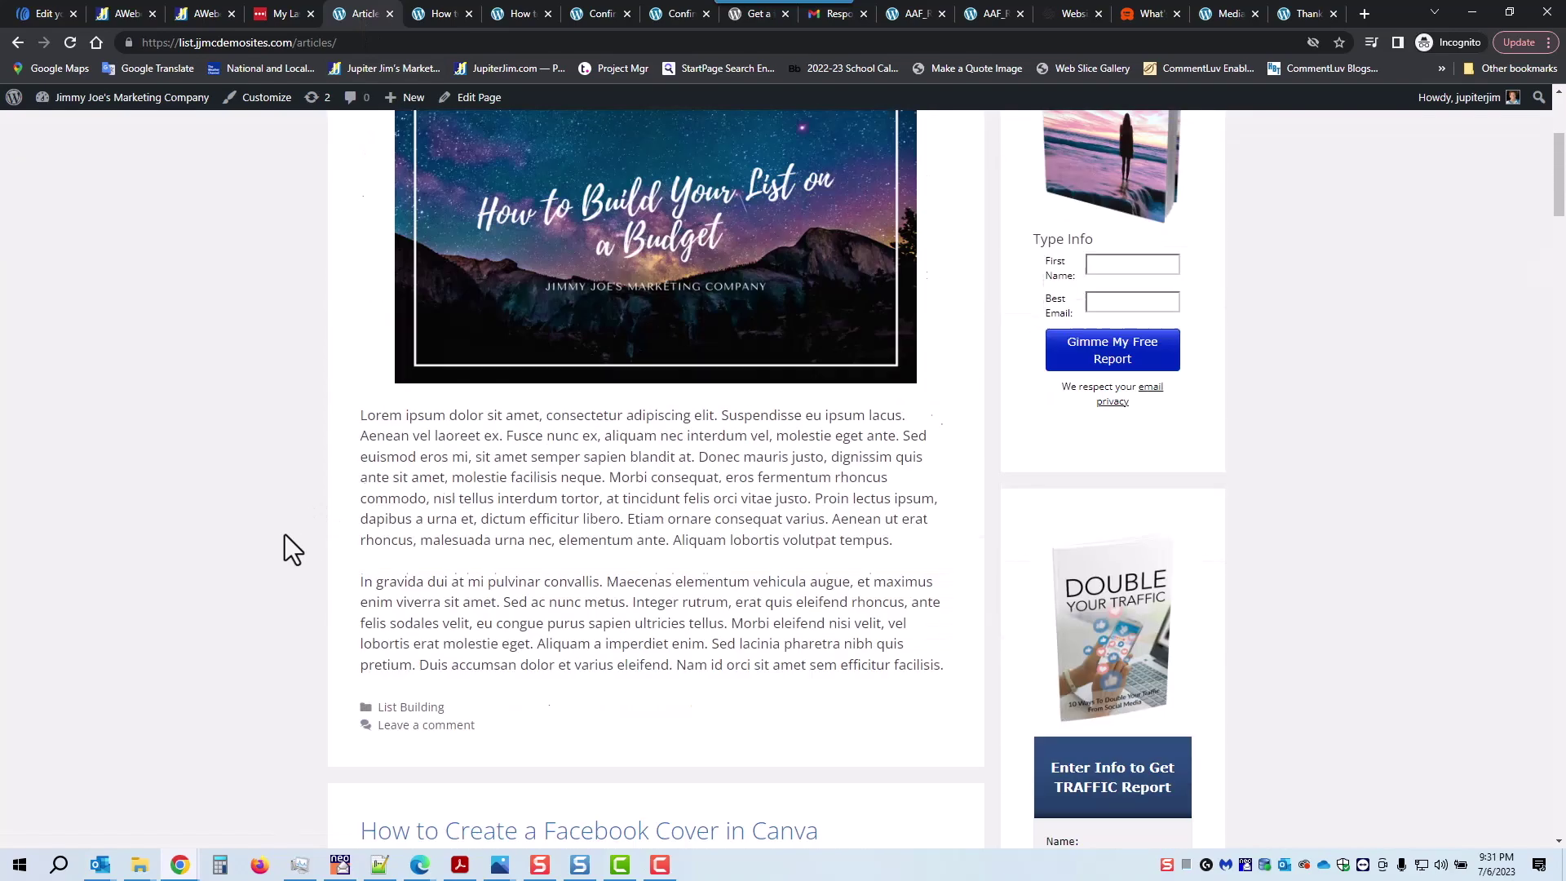
pyautogui.click(584, 197)
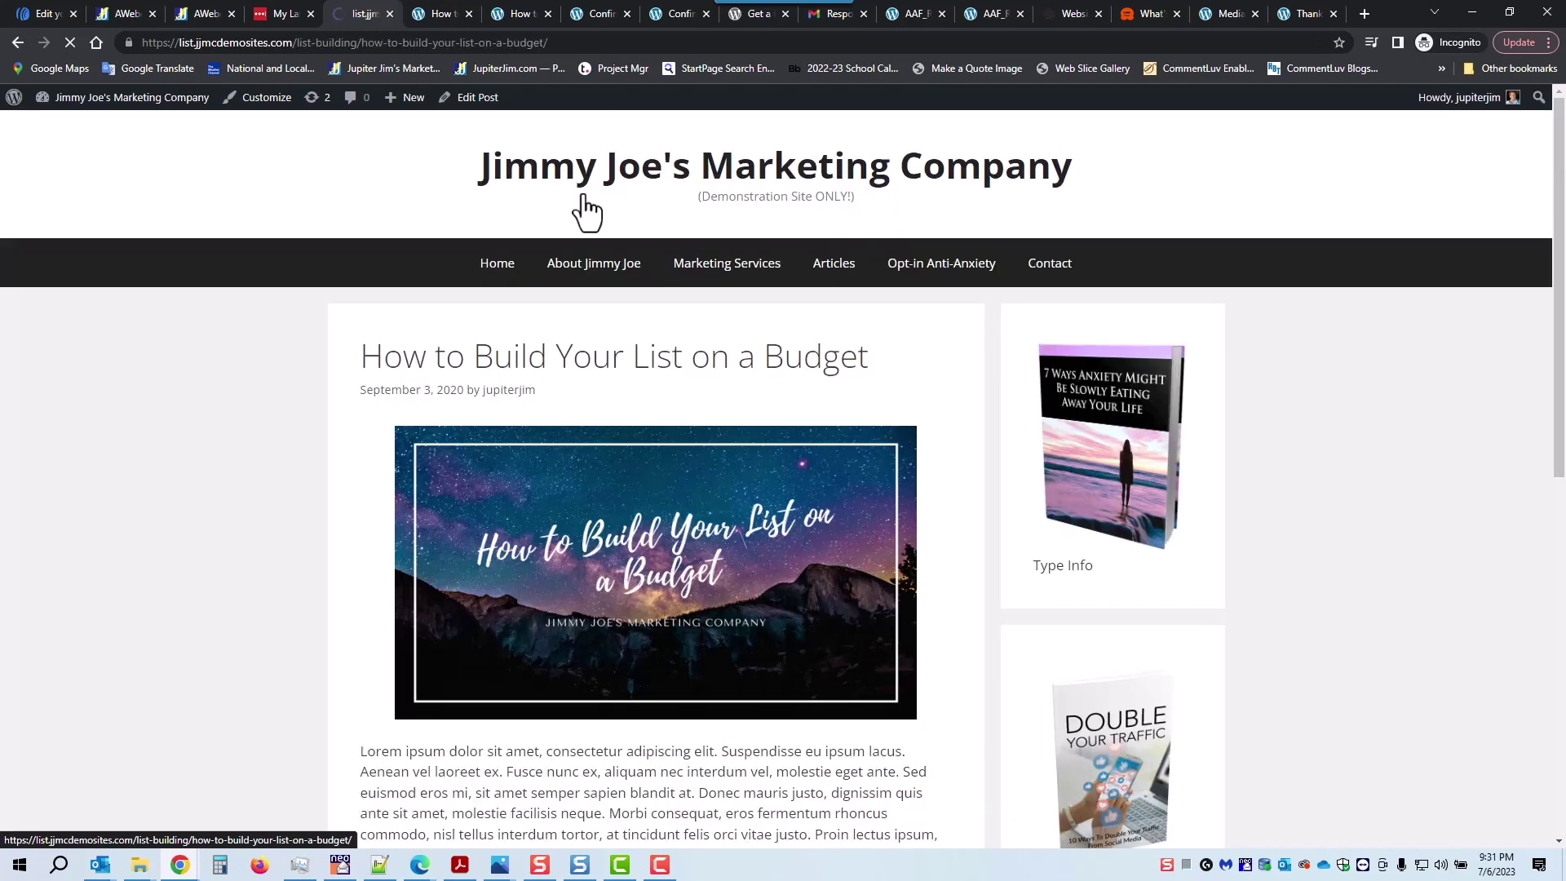
pyautogui.scroll(-12, 311, 426)
pyautogui.scroll(12, 310, 429)
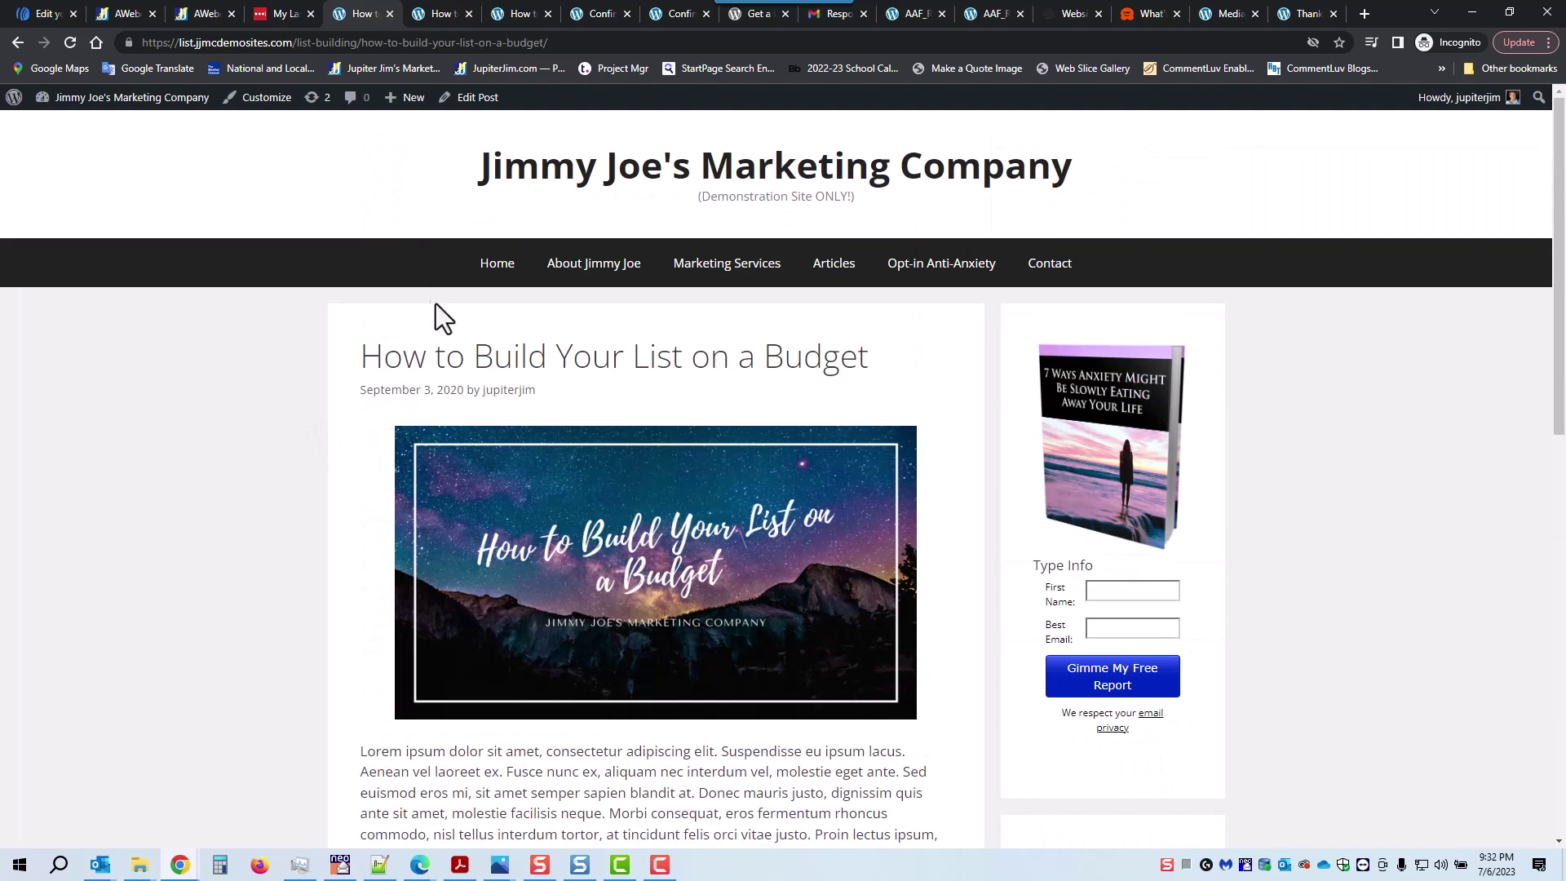
pyautogui.click(405, 44)
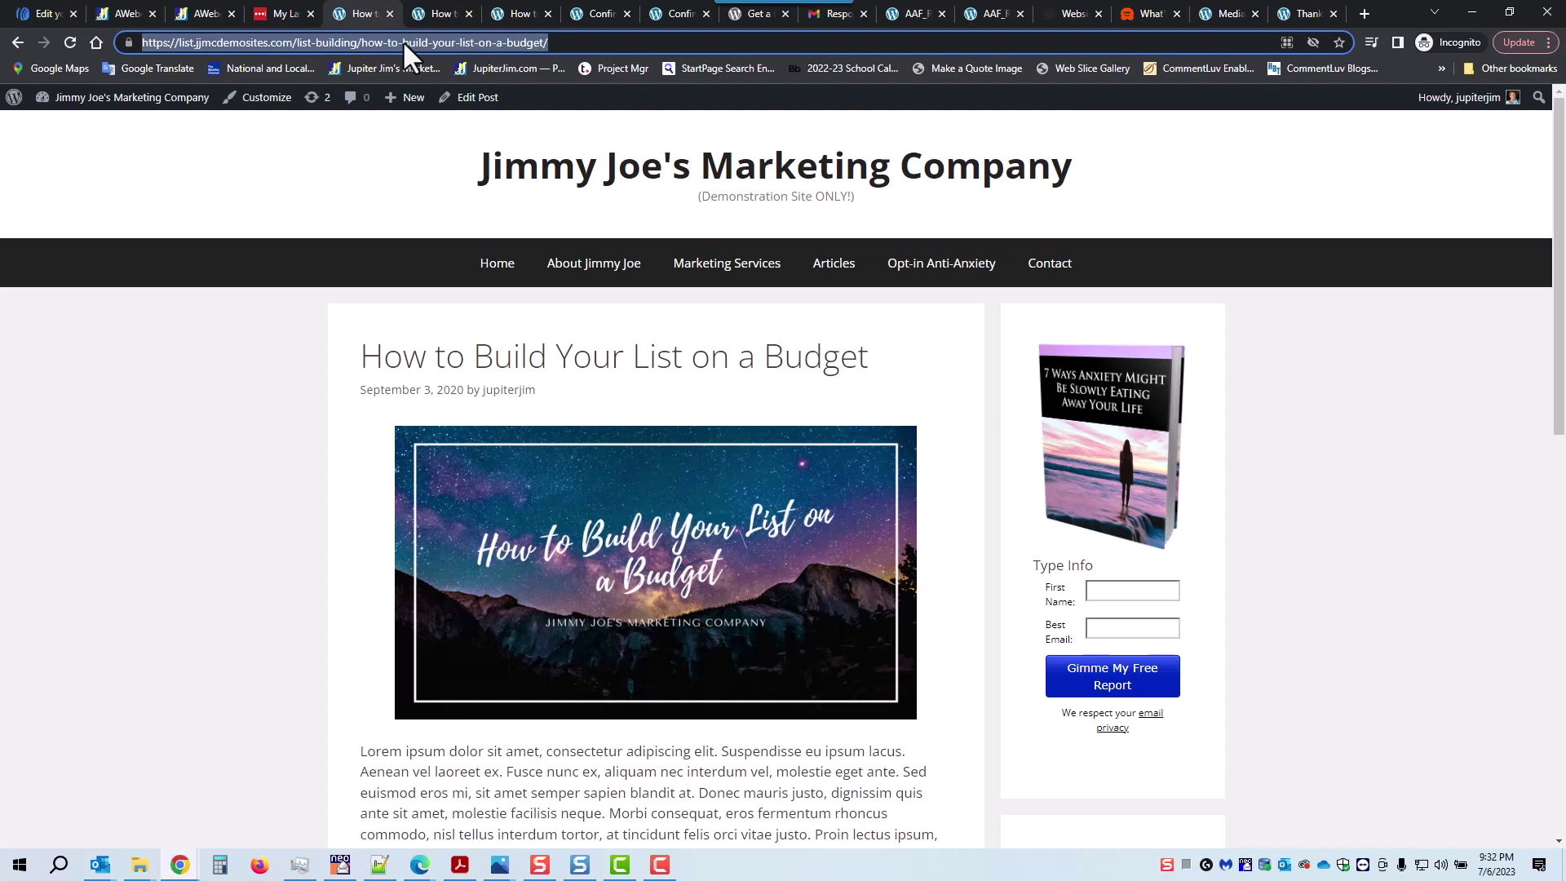
pyautogui.moveTo(388, 106)
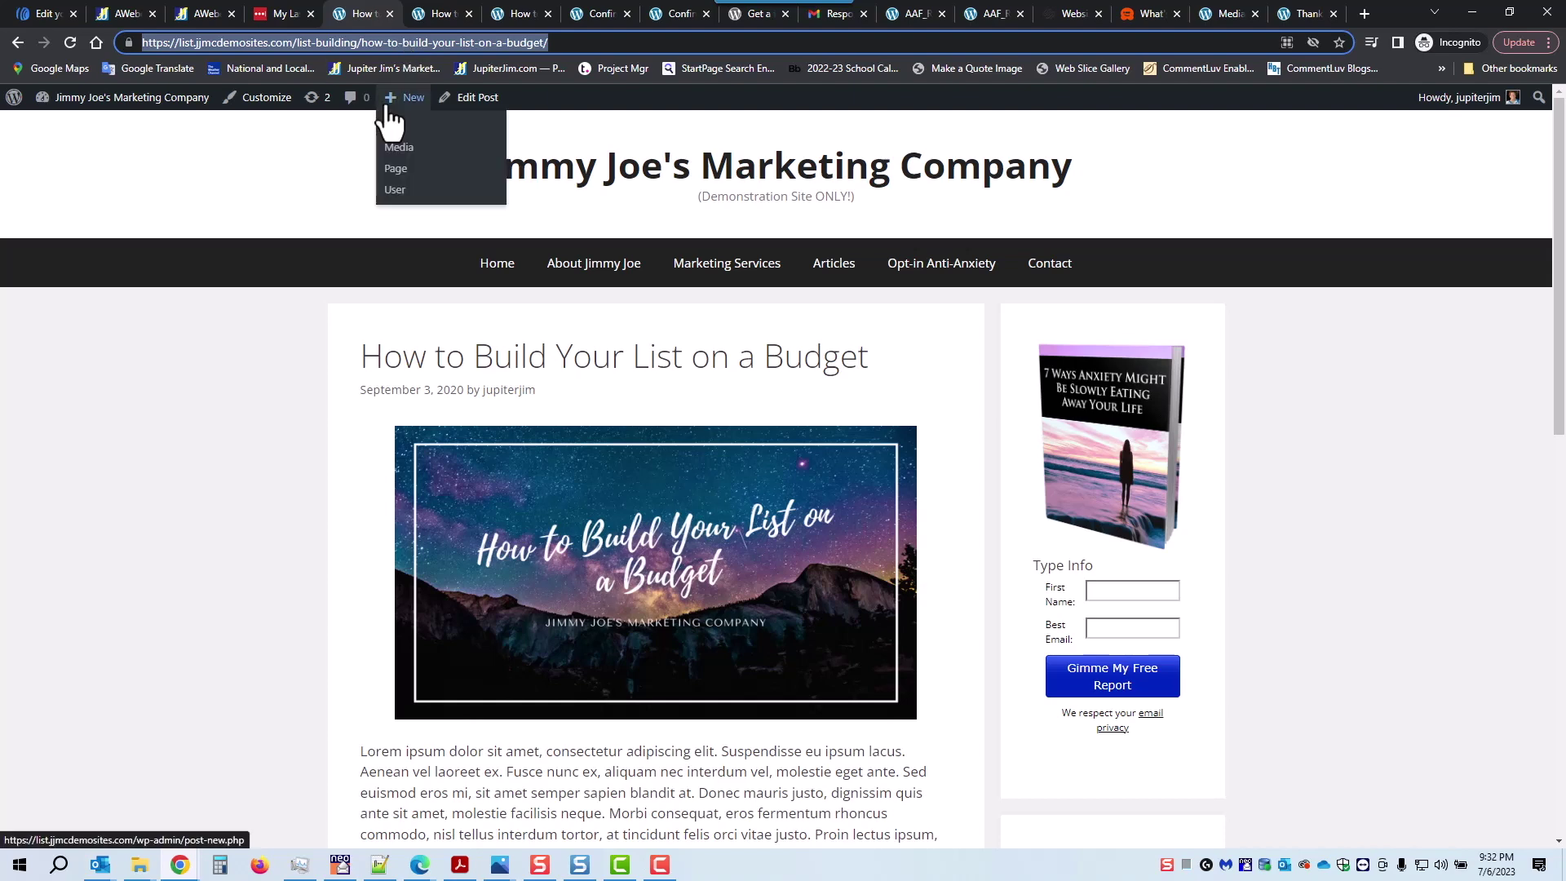
# Return to the new AWeber message and apply the first saved "Latest Blog Post #3" template to it.
pyautogui.click(46, 11)
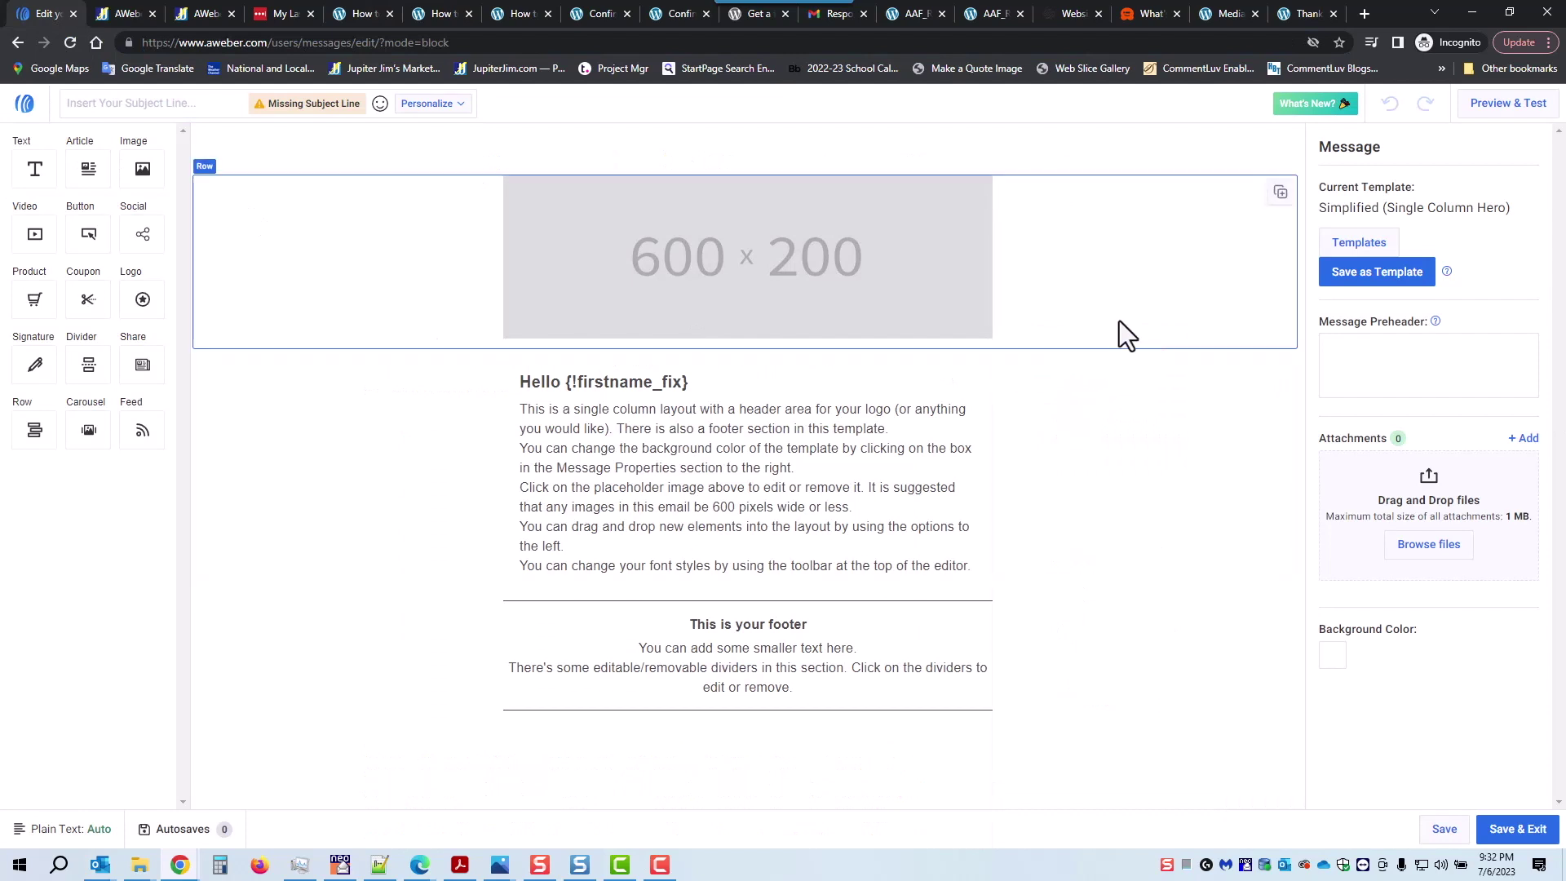
pyautogui.click(1362, 256)
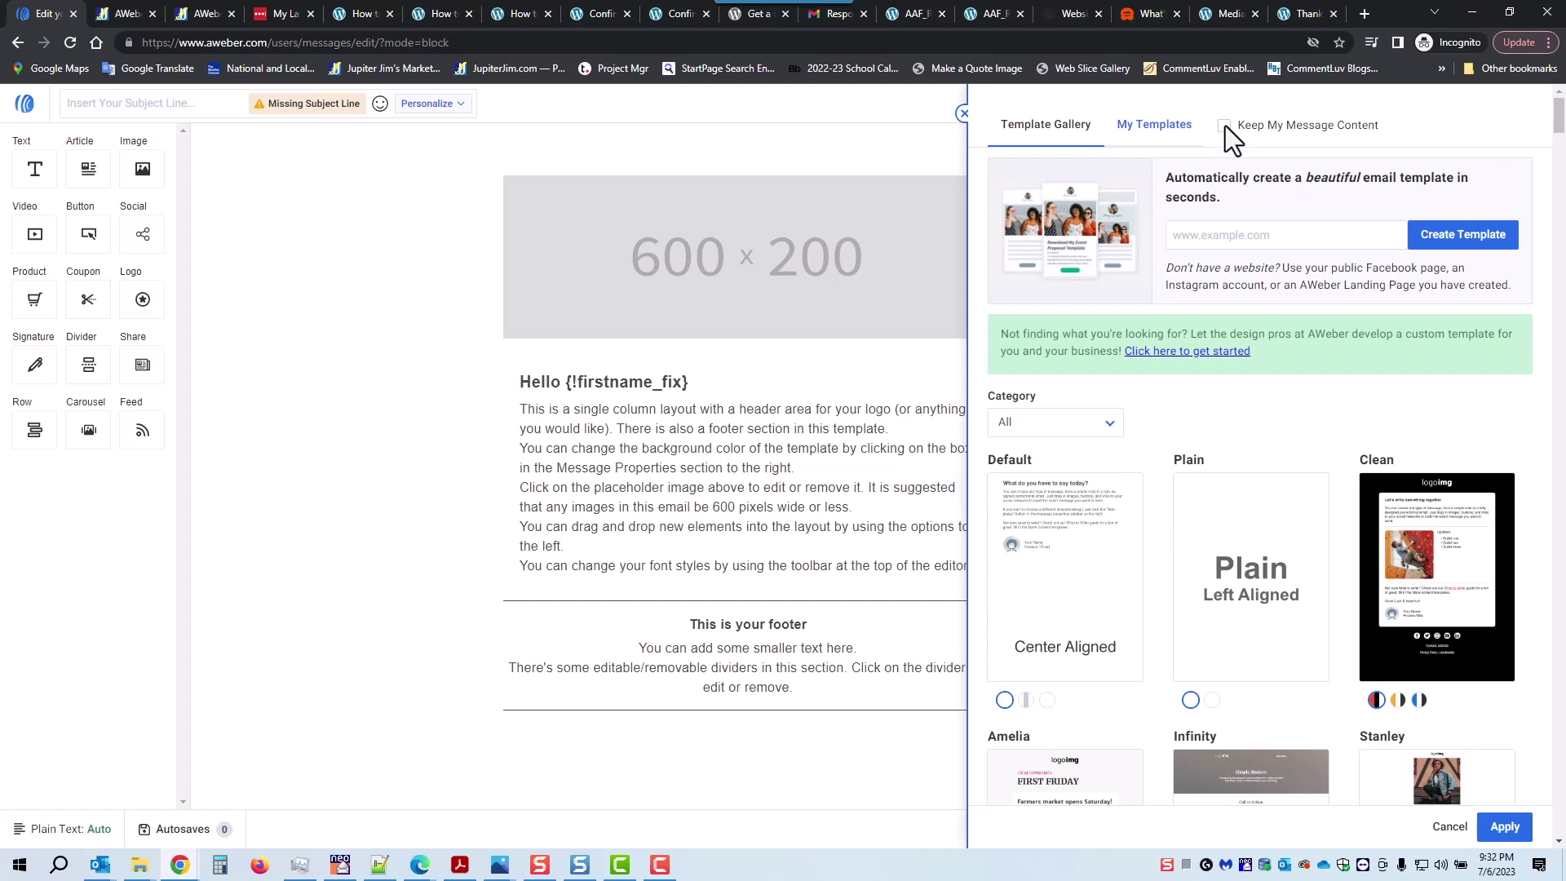
pyautogui.click(1156, 127)
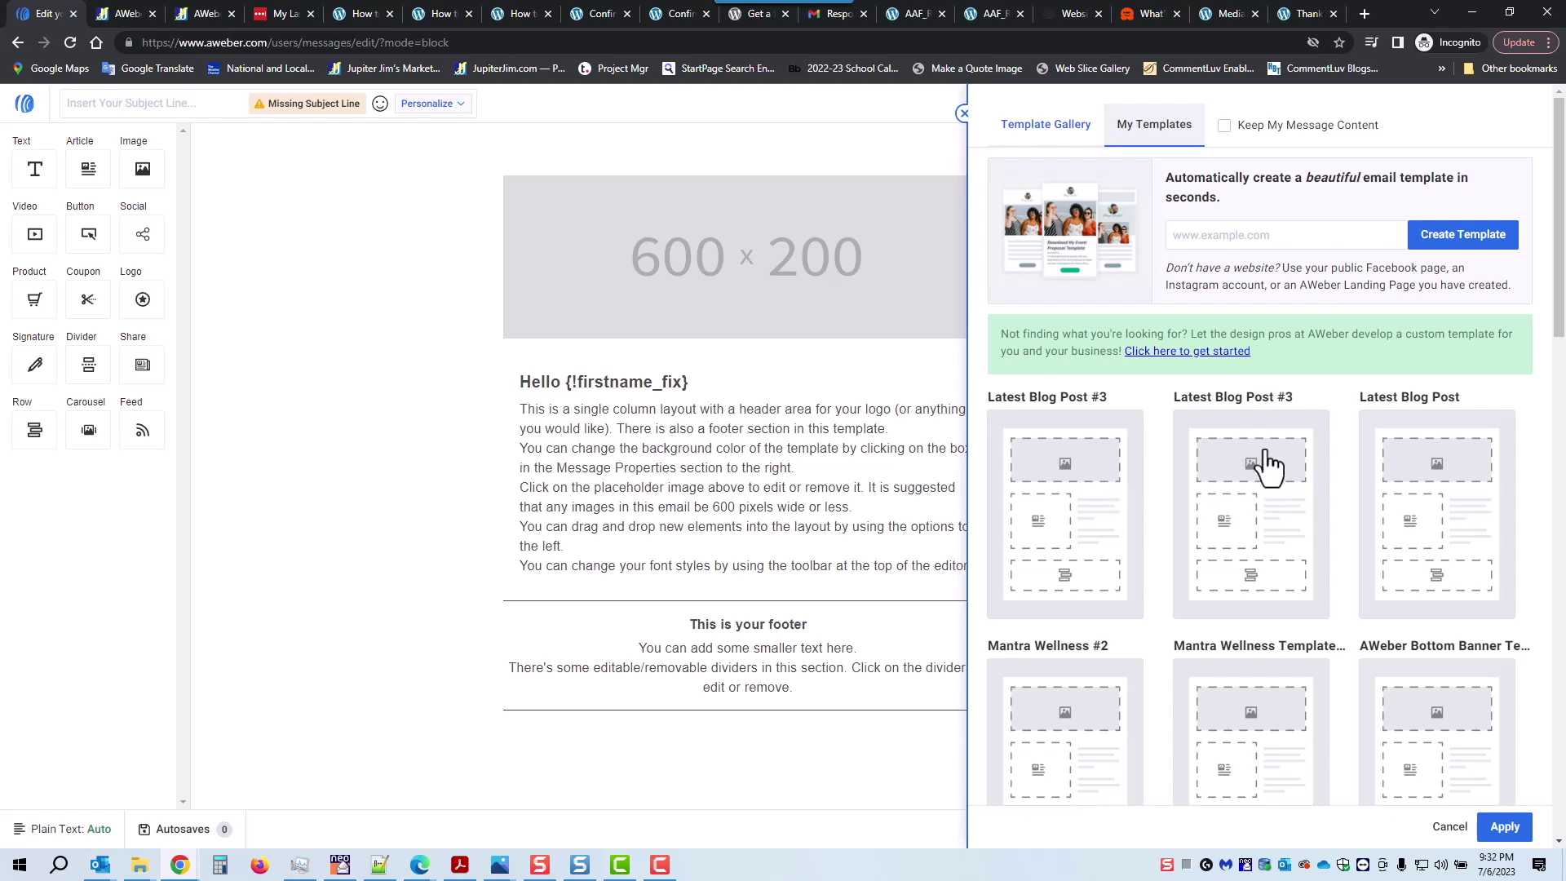
pyautogui.click(1060, 501)
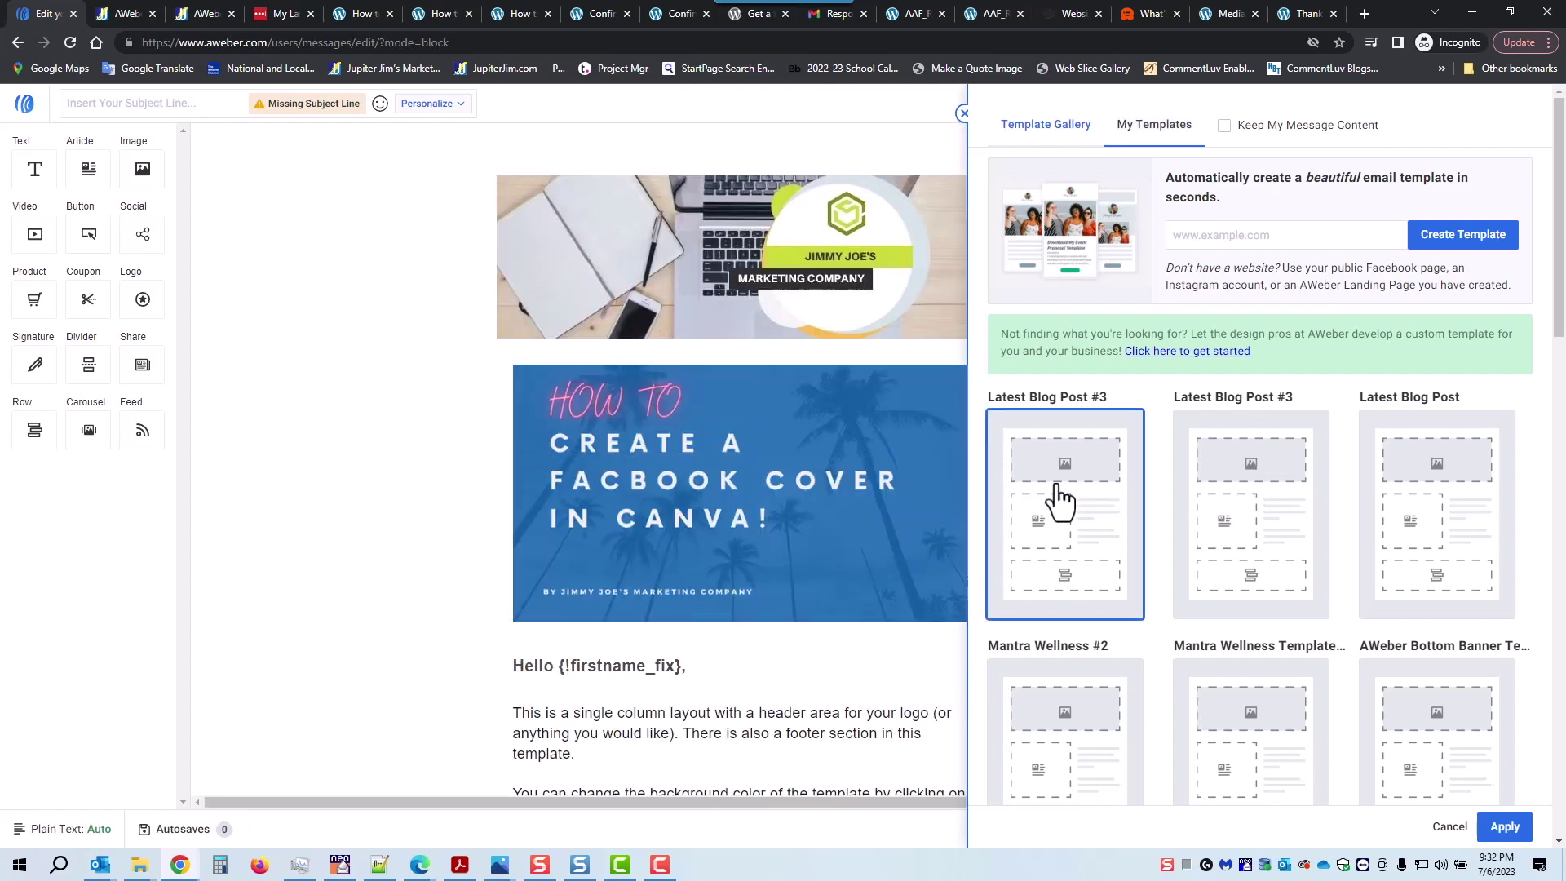
pyautogui.click(1504, 826)
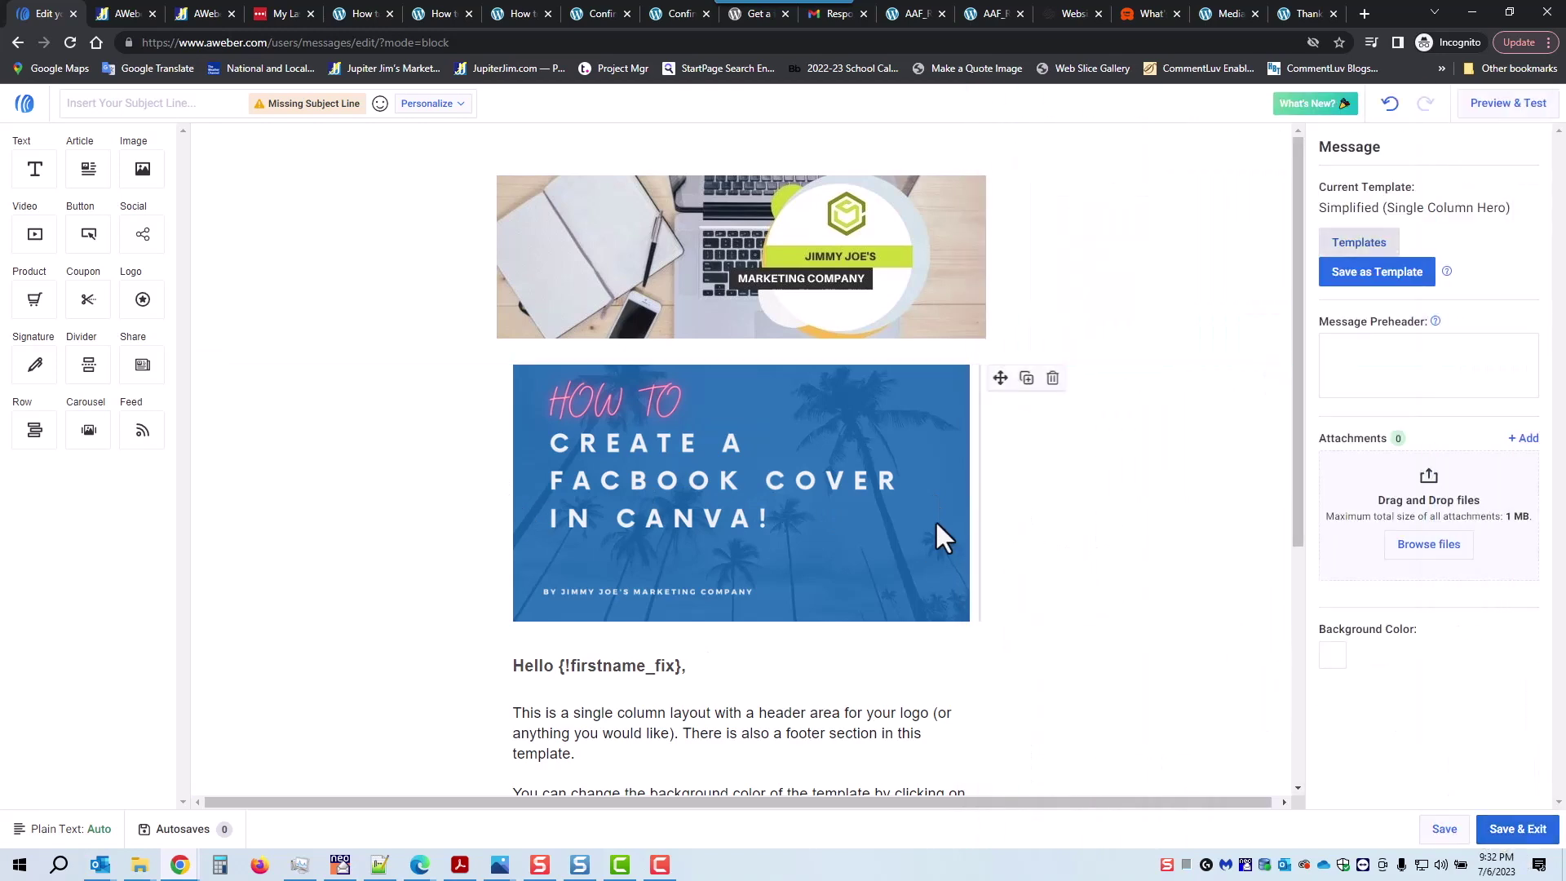
pyautogui.scroll(-3, 739, 514)
pyautogui.scroll(-2, 743, 521)
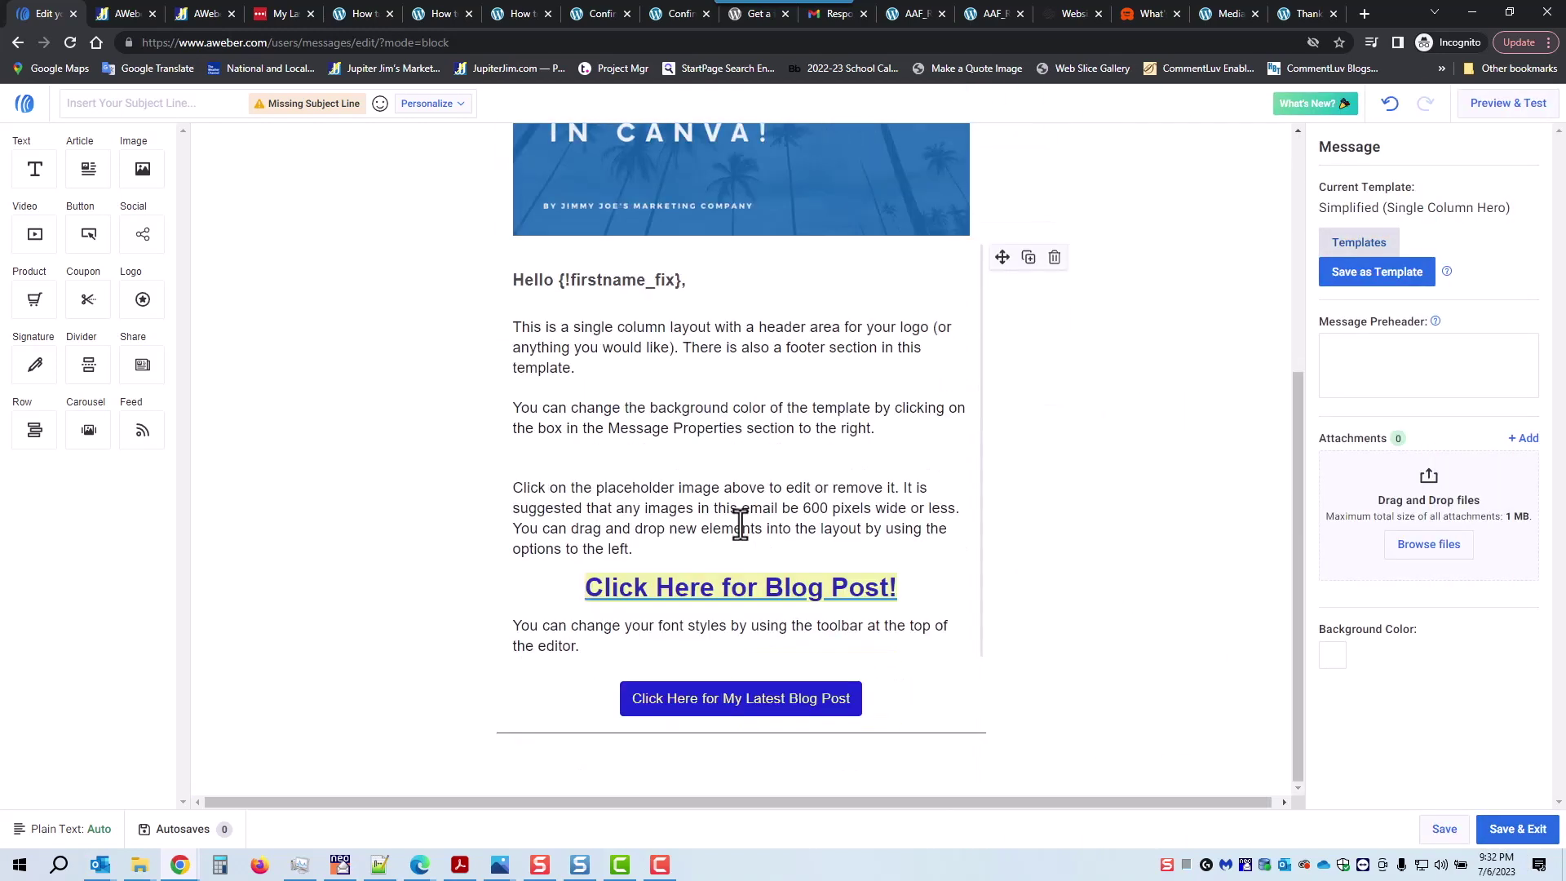
pyautogui.scroll(1, 744, 685)
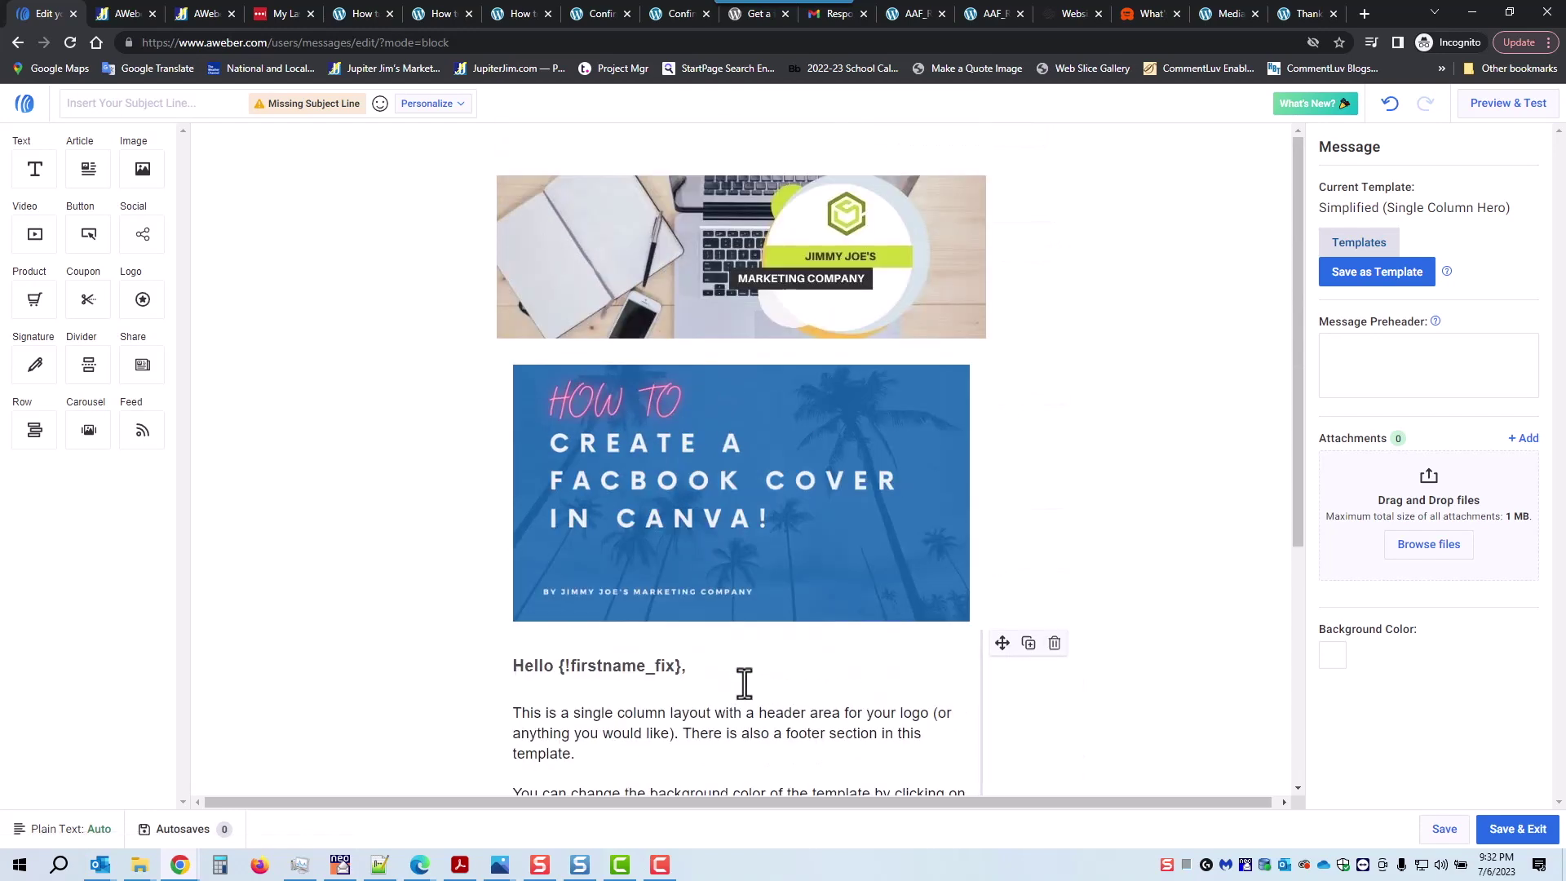
# Replace the Facebook cover blog image with the "How to Build Your List on a Budget" image from the account's own image gallery.
pyautogui.click(732, 493)
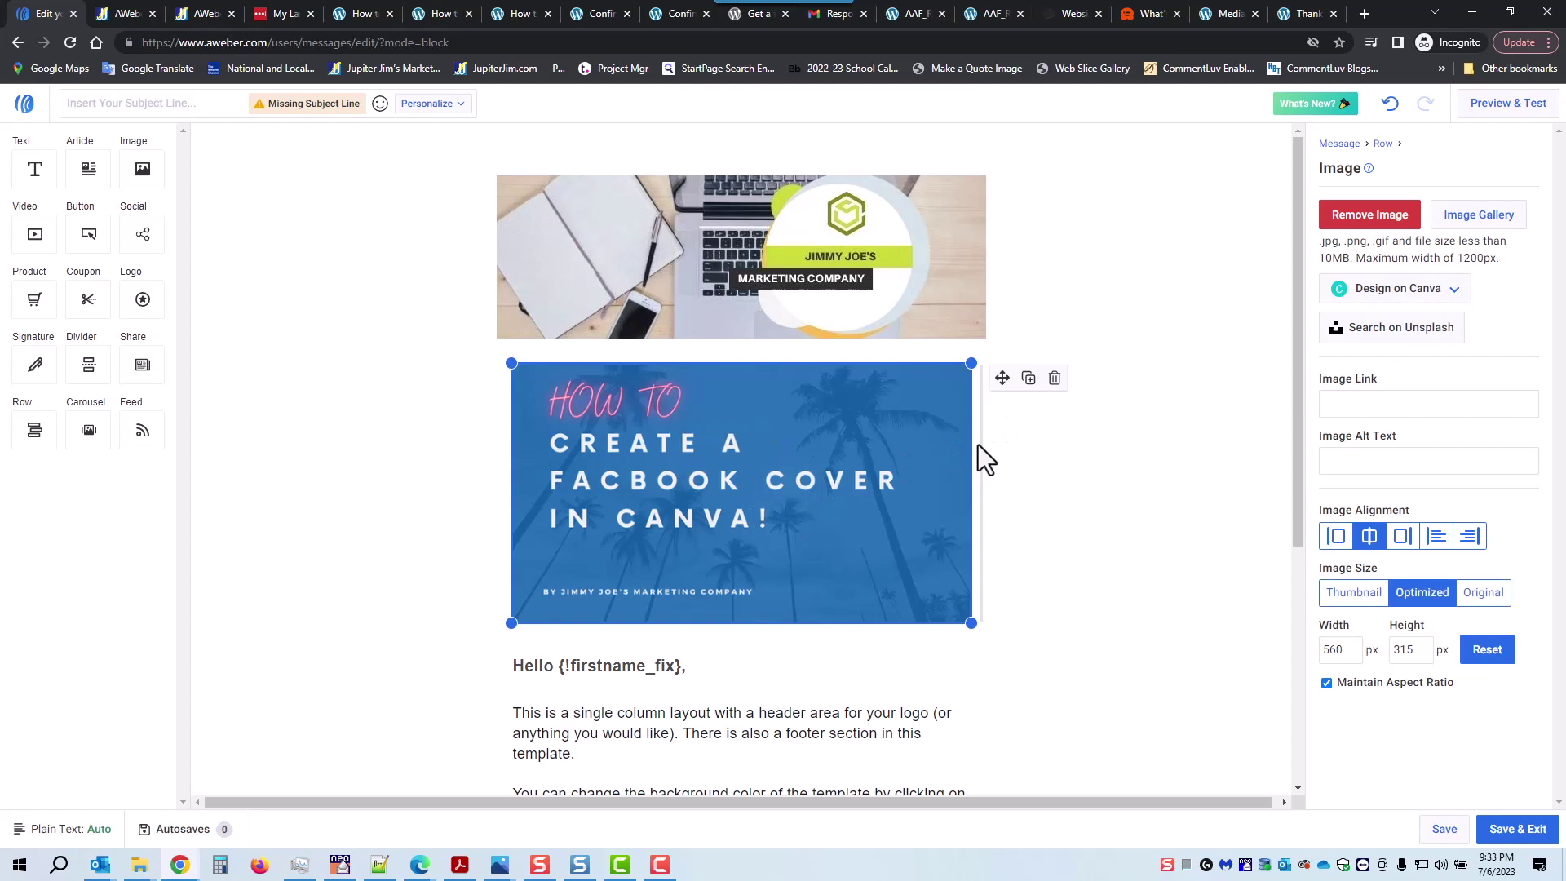
pyautogui.click(1387, 225)
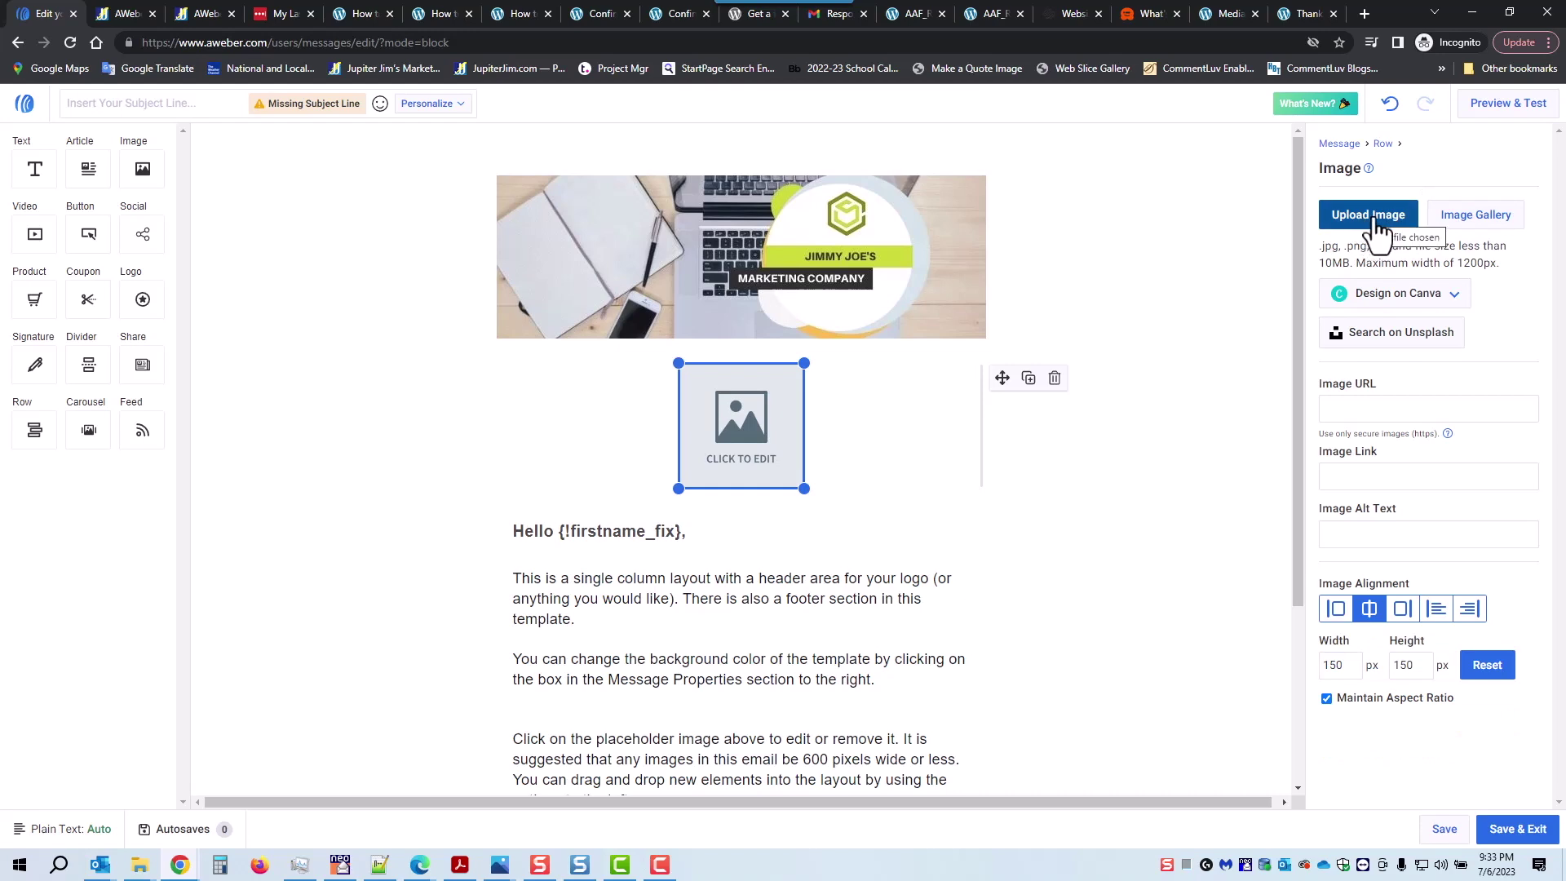
pyautogui.click(1456, 223)
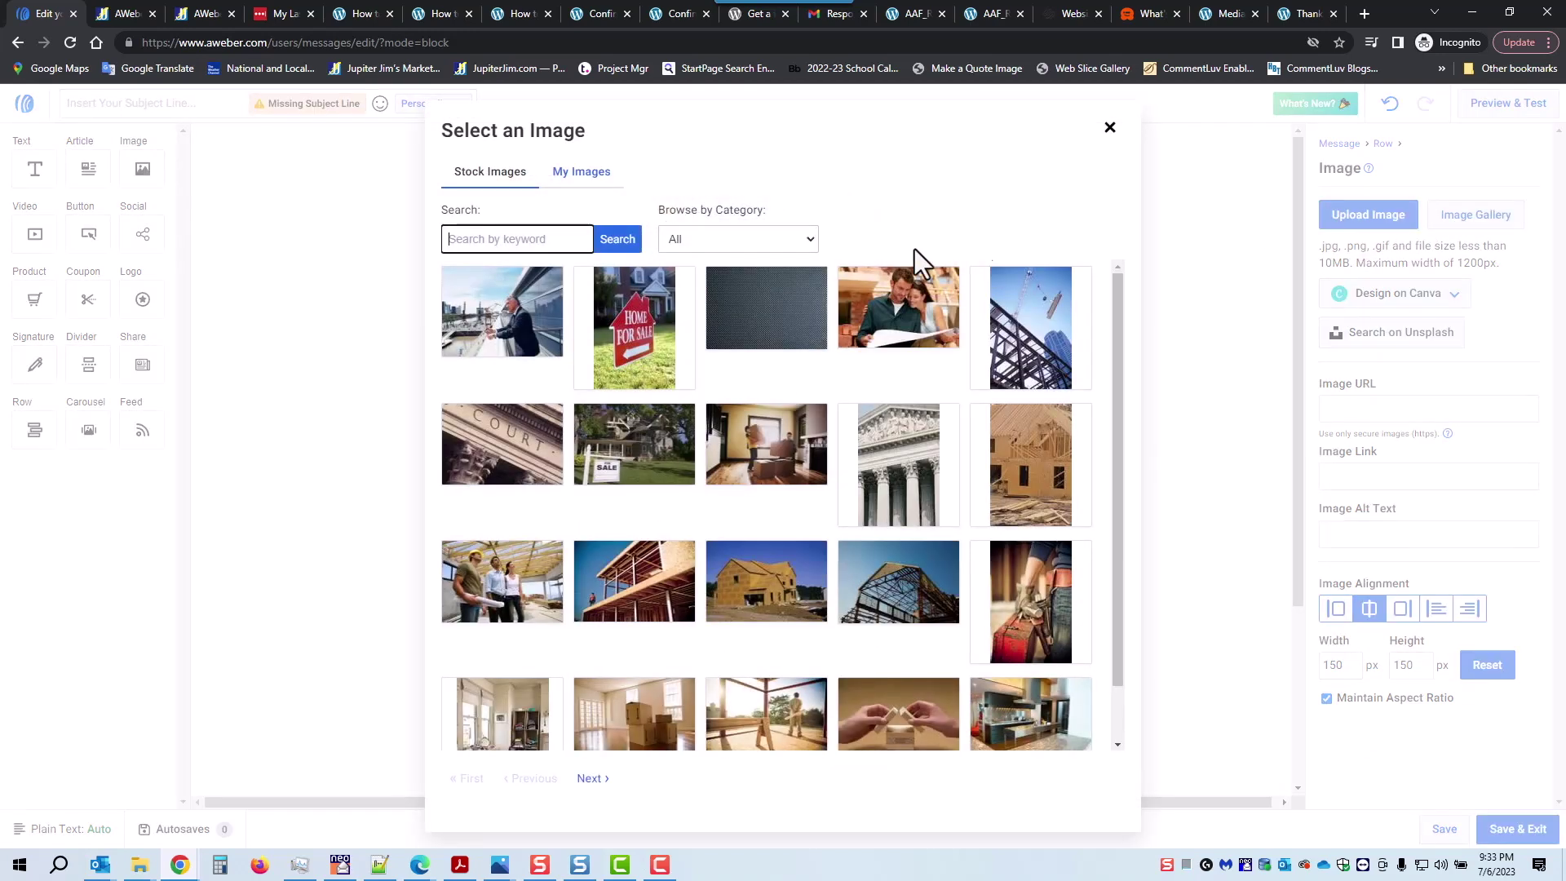
pyautogui.click(584, 184)
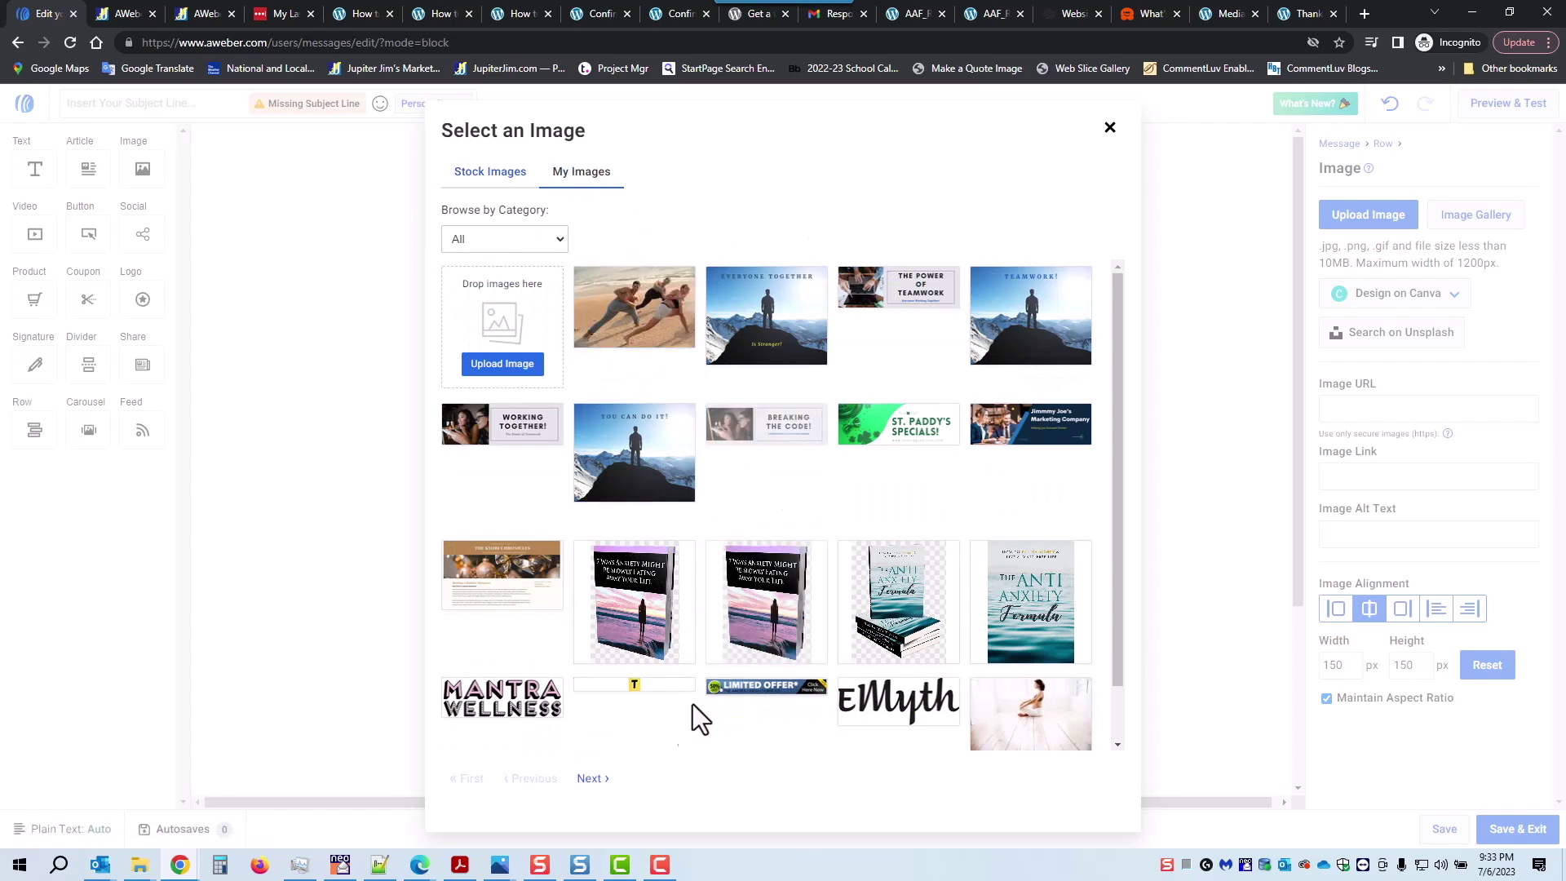
pyautogui.click(593, 779)
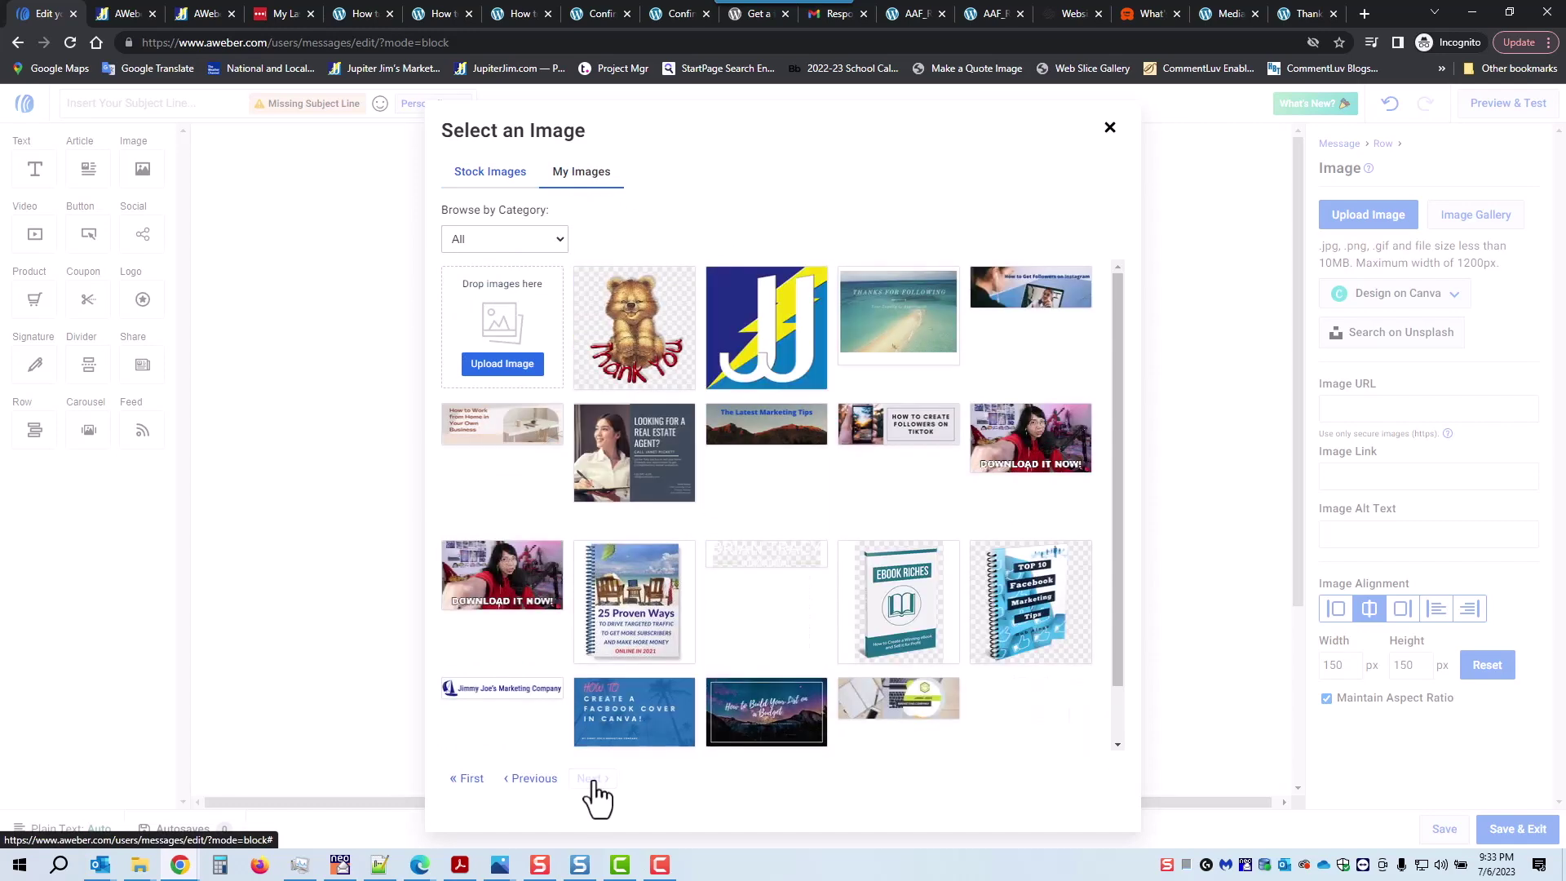
pyautogui.click(769, 726)
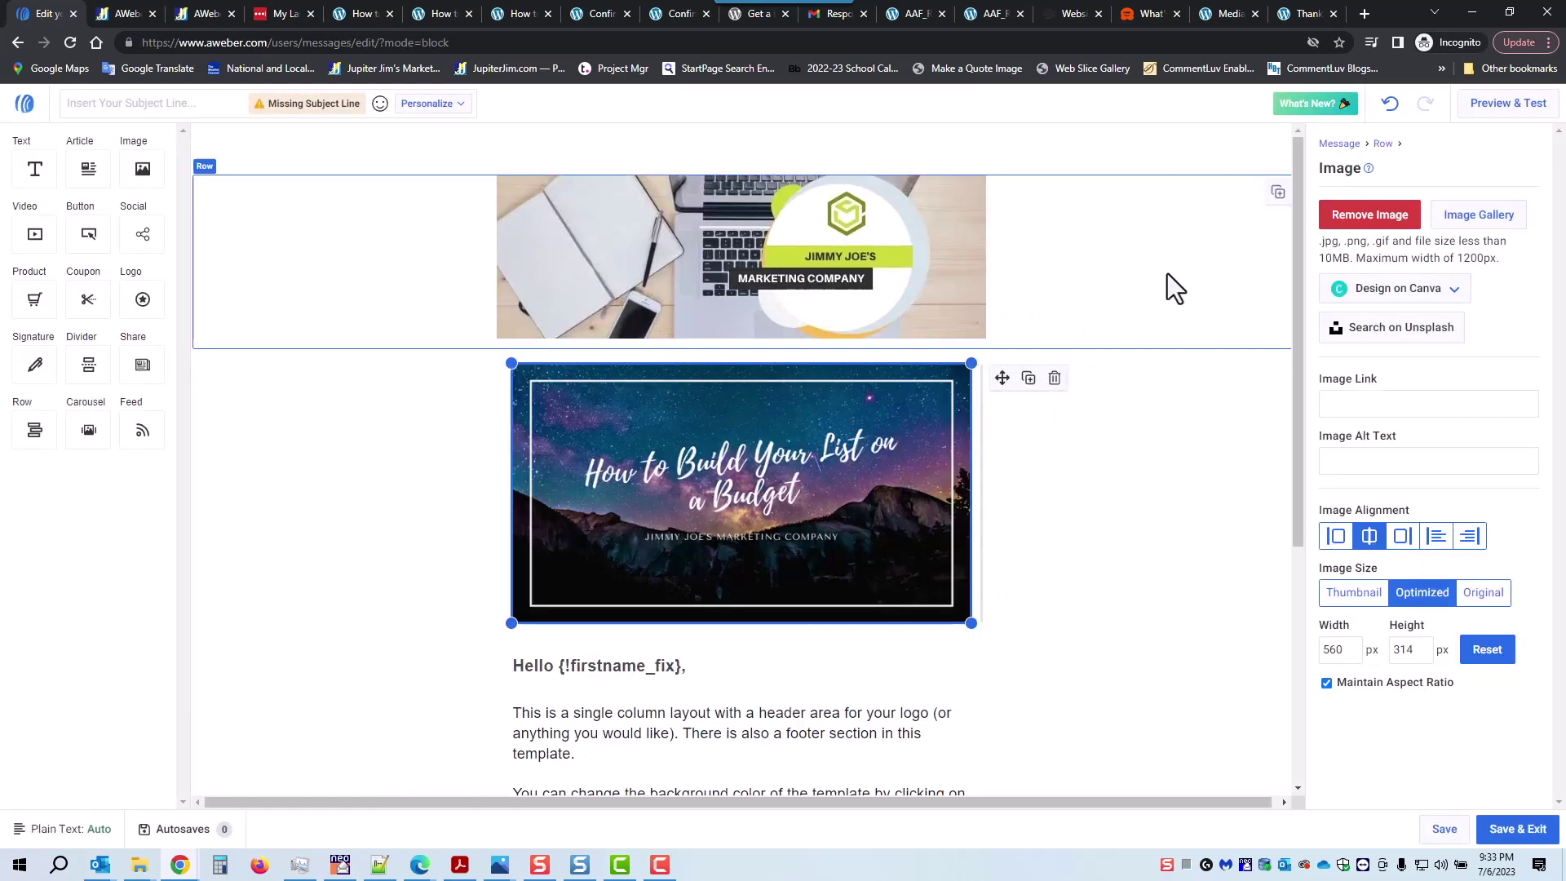
pyautogui.click(1197, 477)
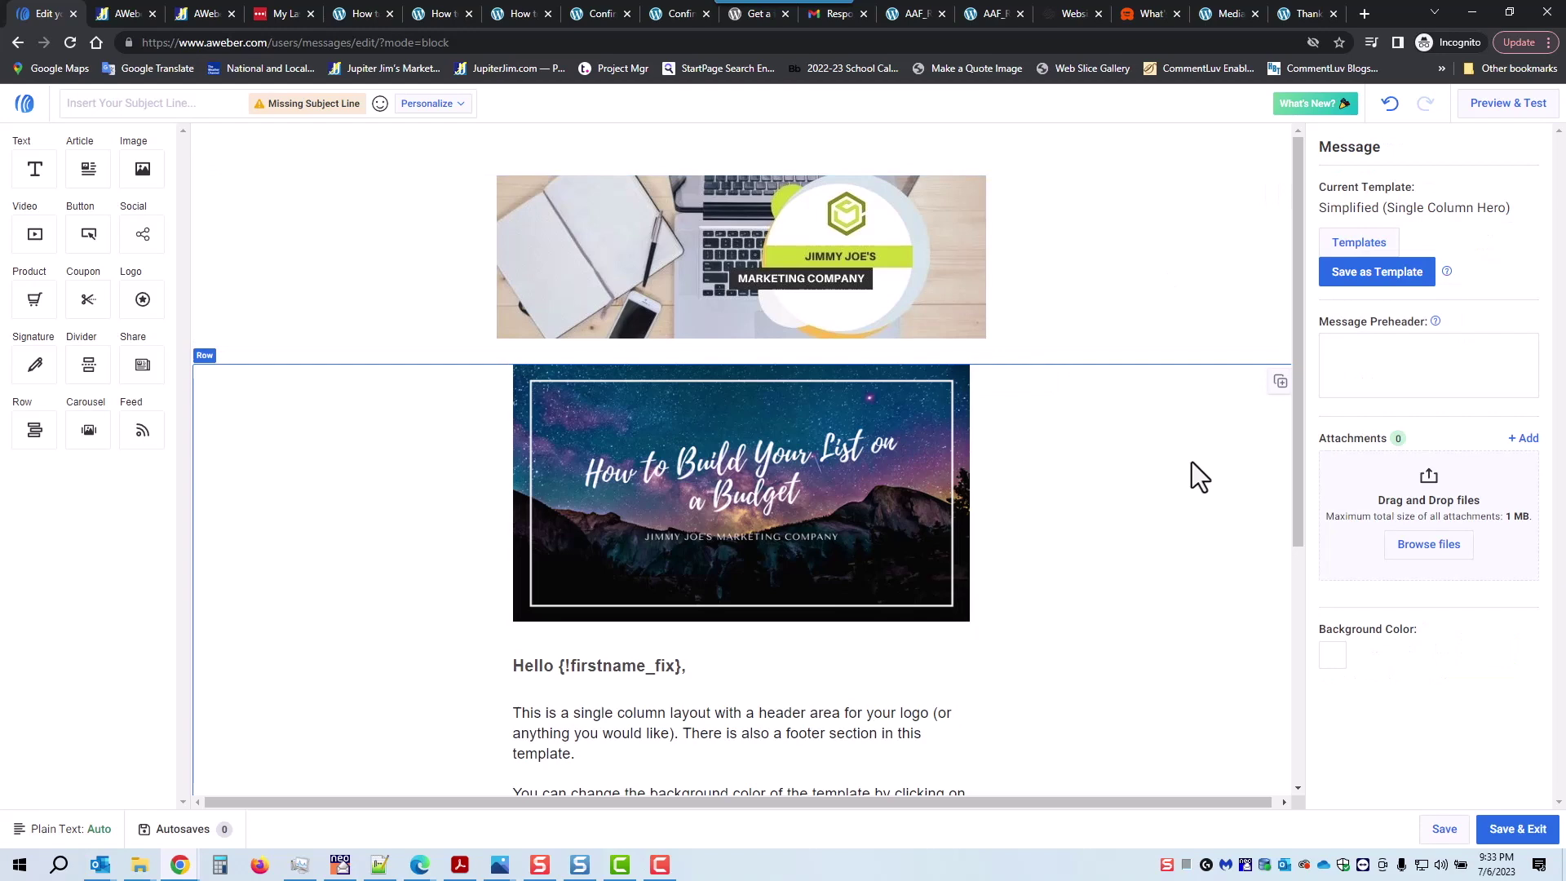
# Set the message's subject line to "How to Build Your List on a Budget!".
pyautogui.scroll(-2, 1122, 460)
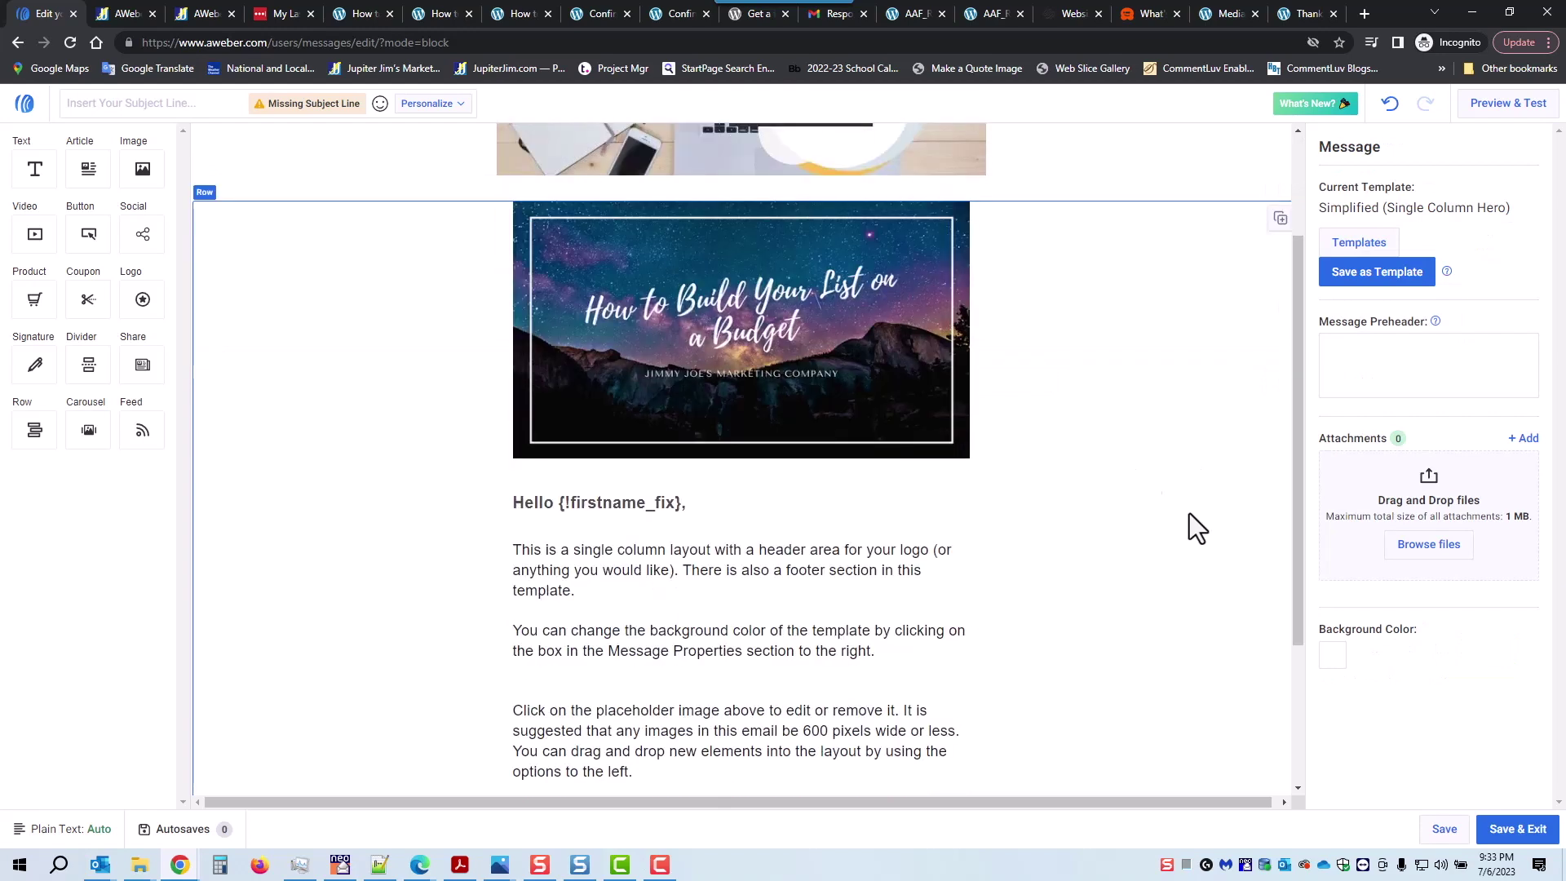
pyautogui.click(136, 110)
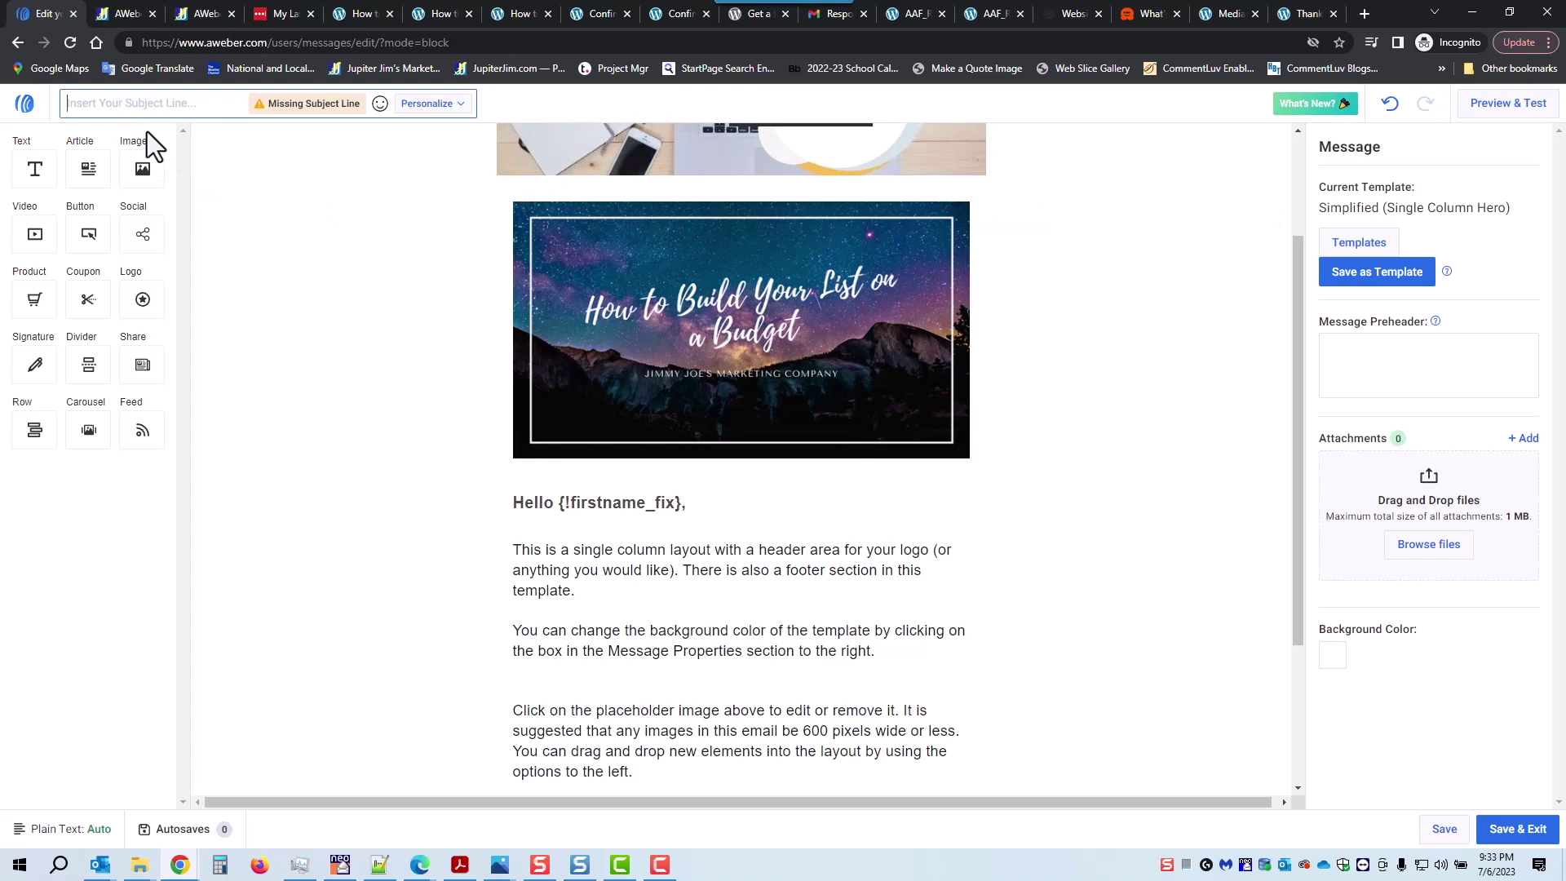
pyautogui.write('How')
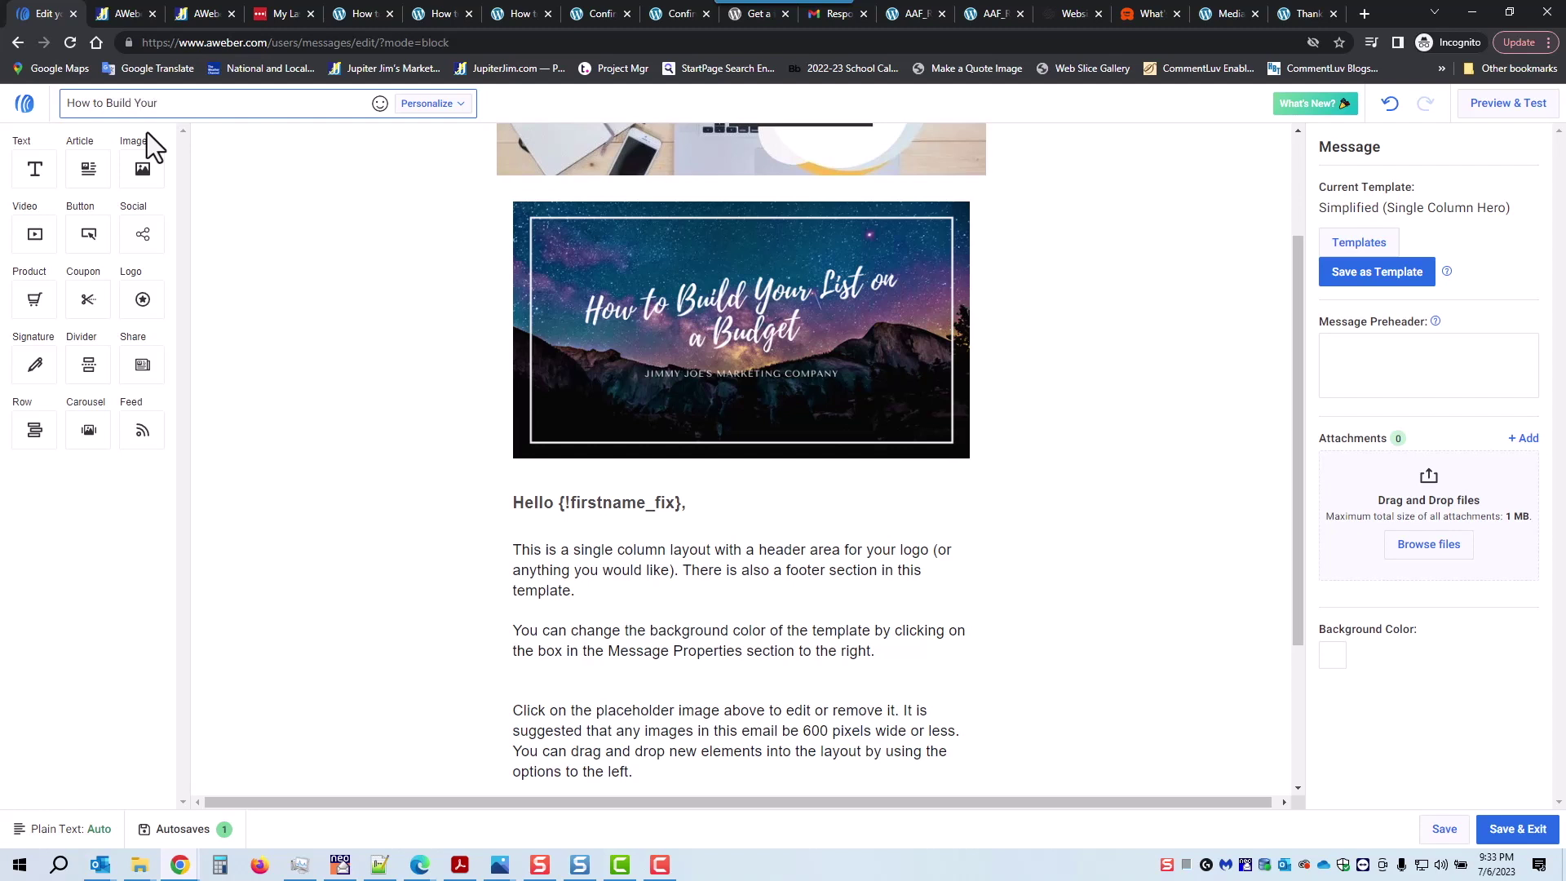
pyautogui.write('to Build Your List on a Budget!')
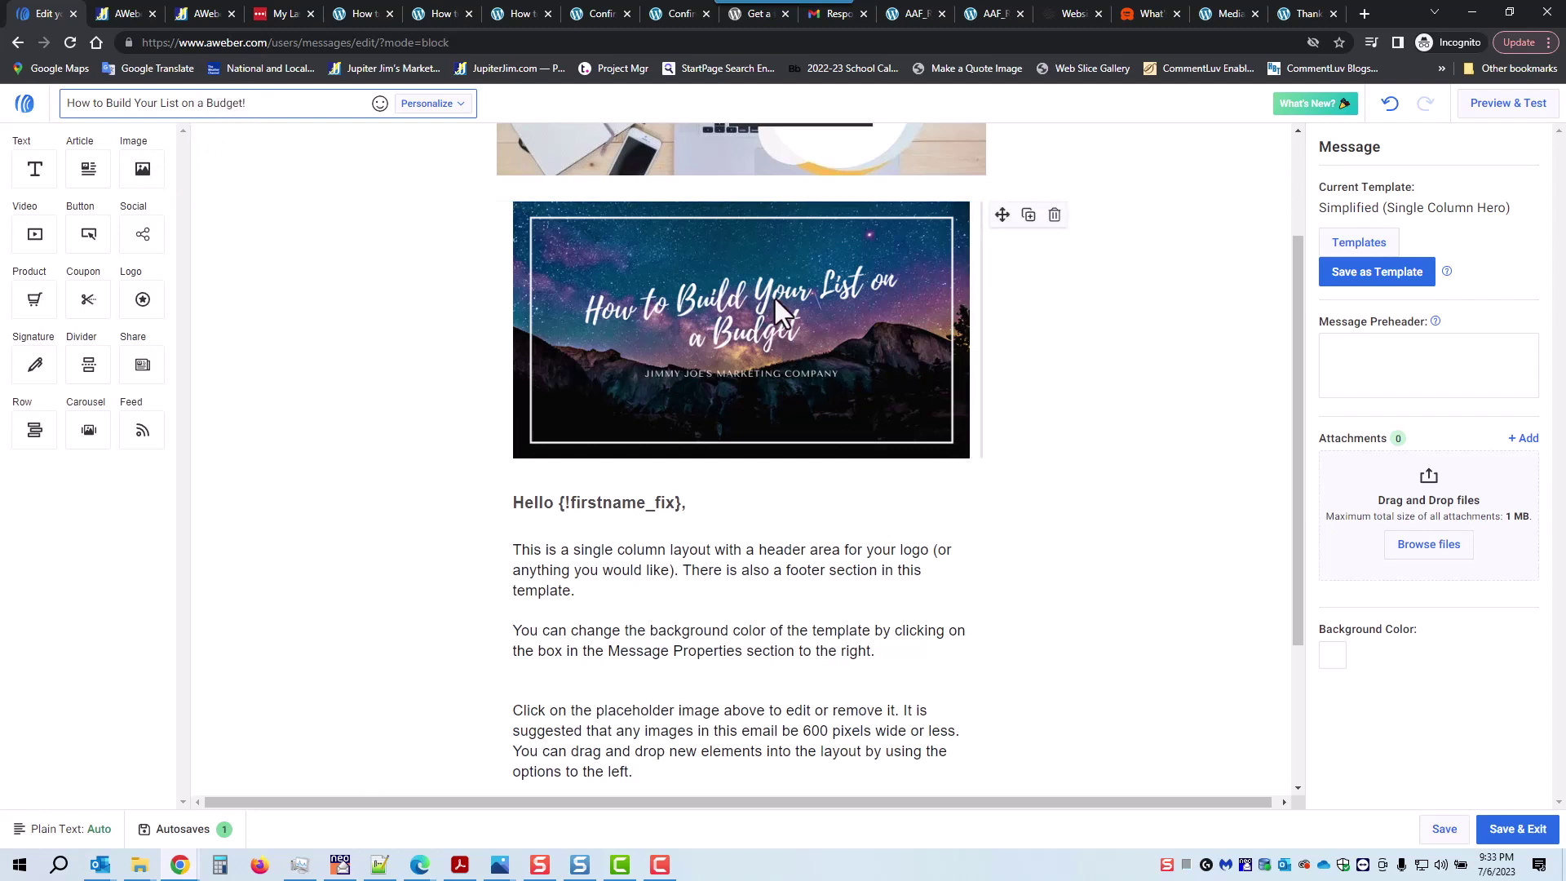
pyautogui.scroll(-2, 737, 419)
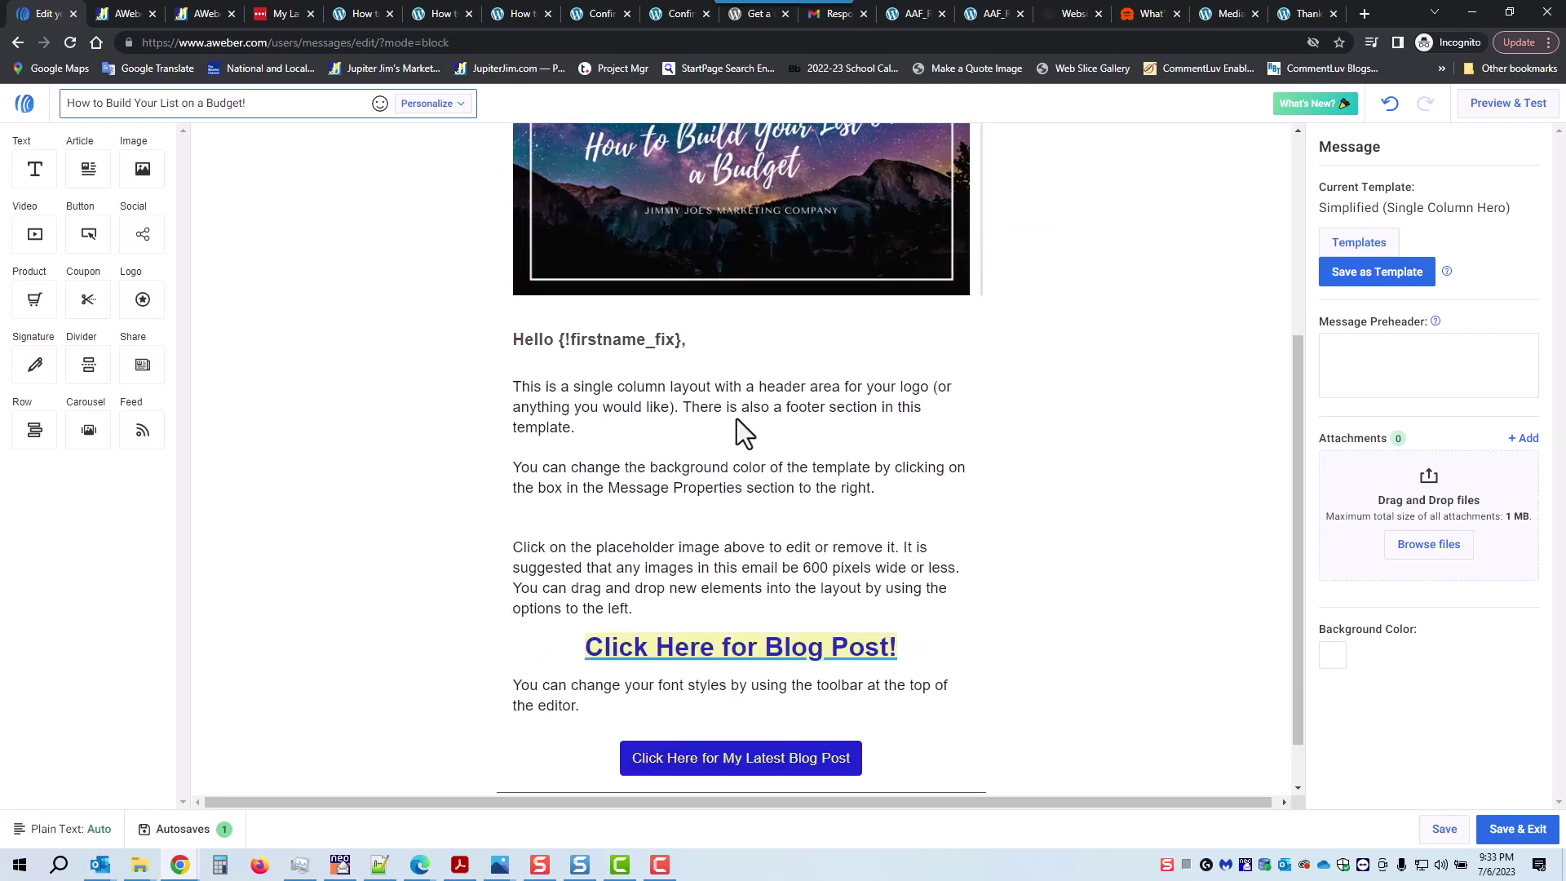
pyautogui.scroll(-1, 737, 421)
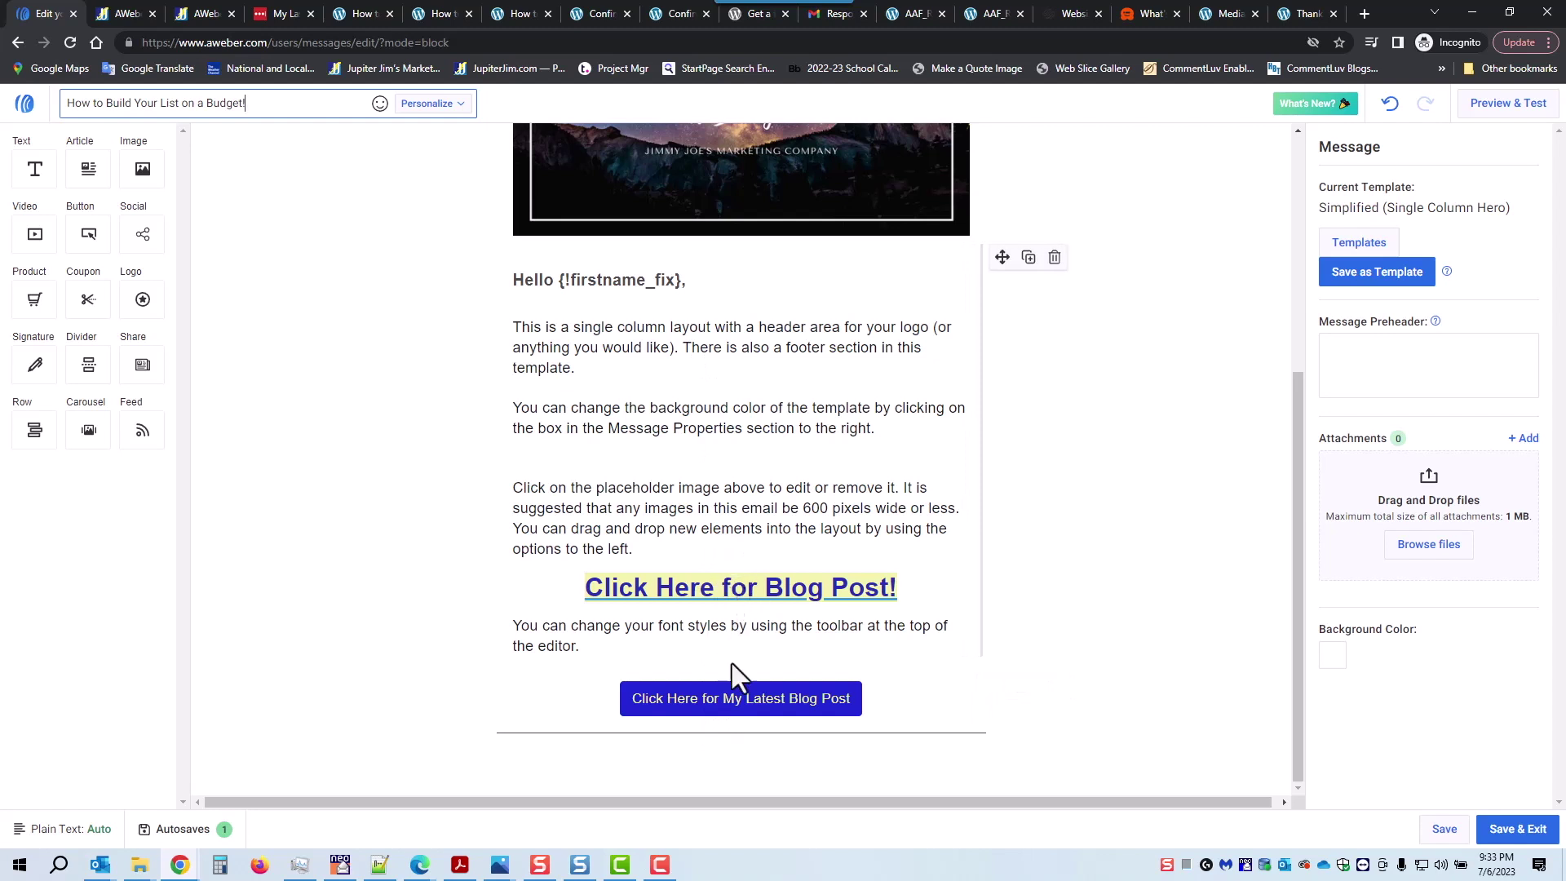
# Replace the "Click Here for My Latest Blog Post" button's URL with the copied address of the list-on-a-budget article.
pyautogui.click(914, 704)
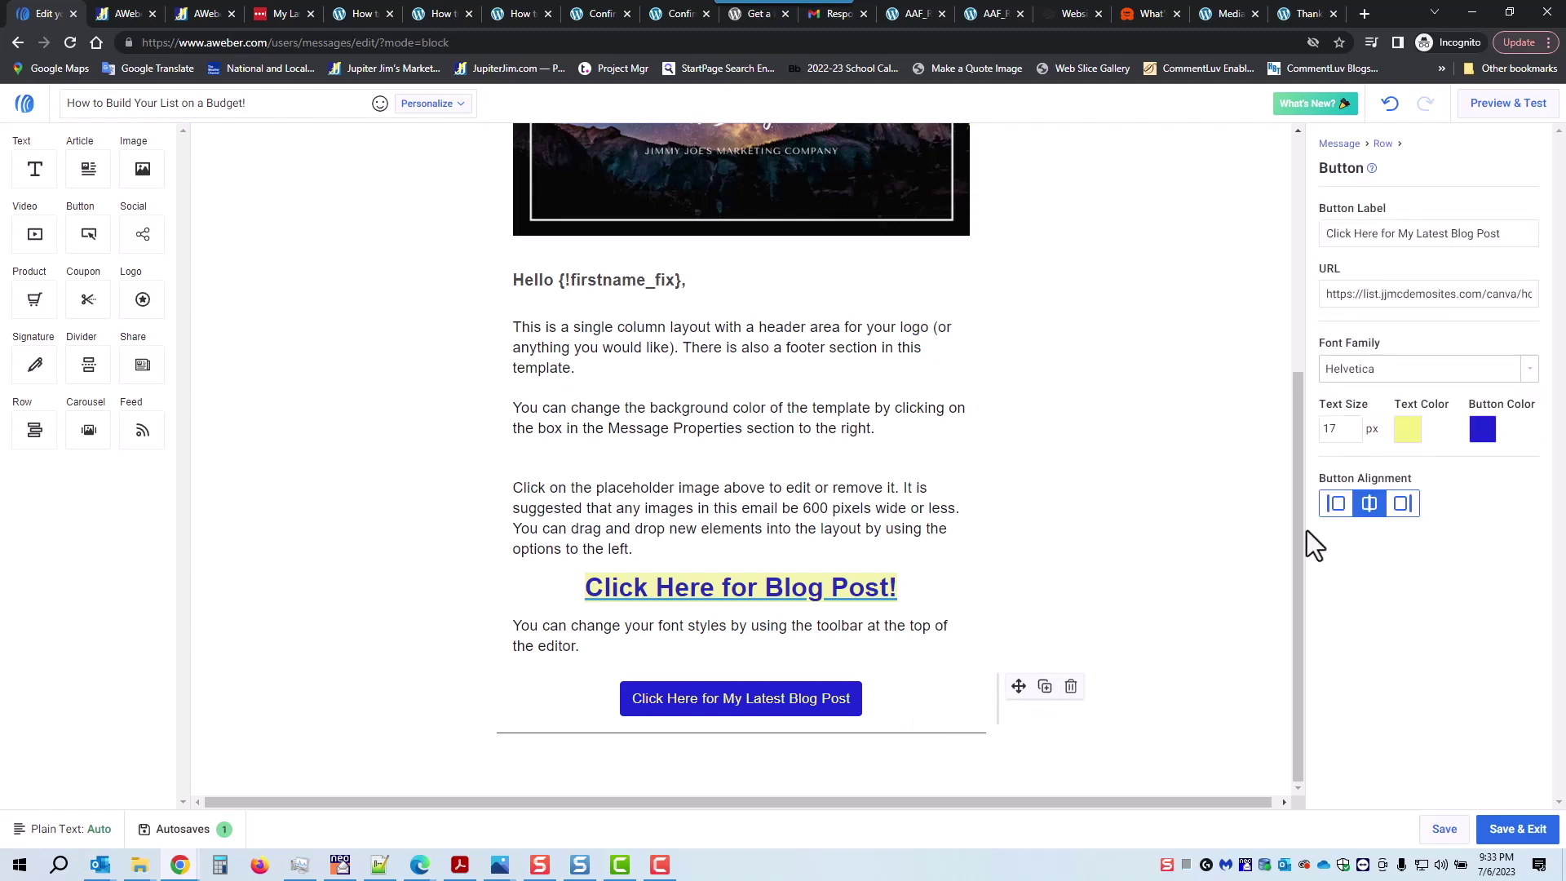
pyautogui.tripleClick(1428, 292)
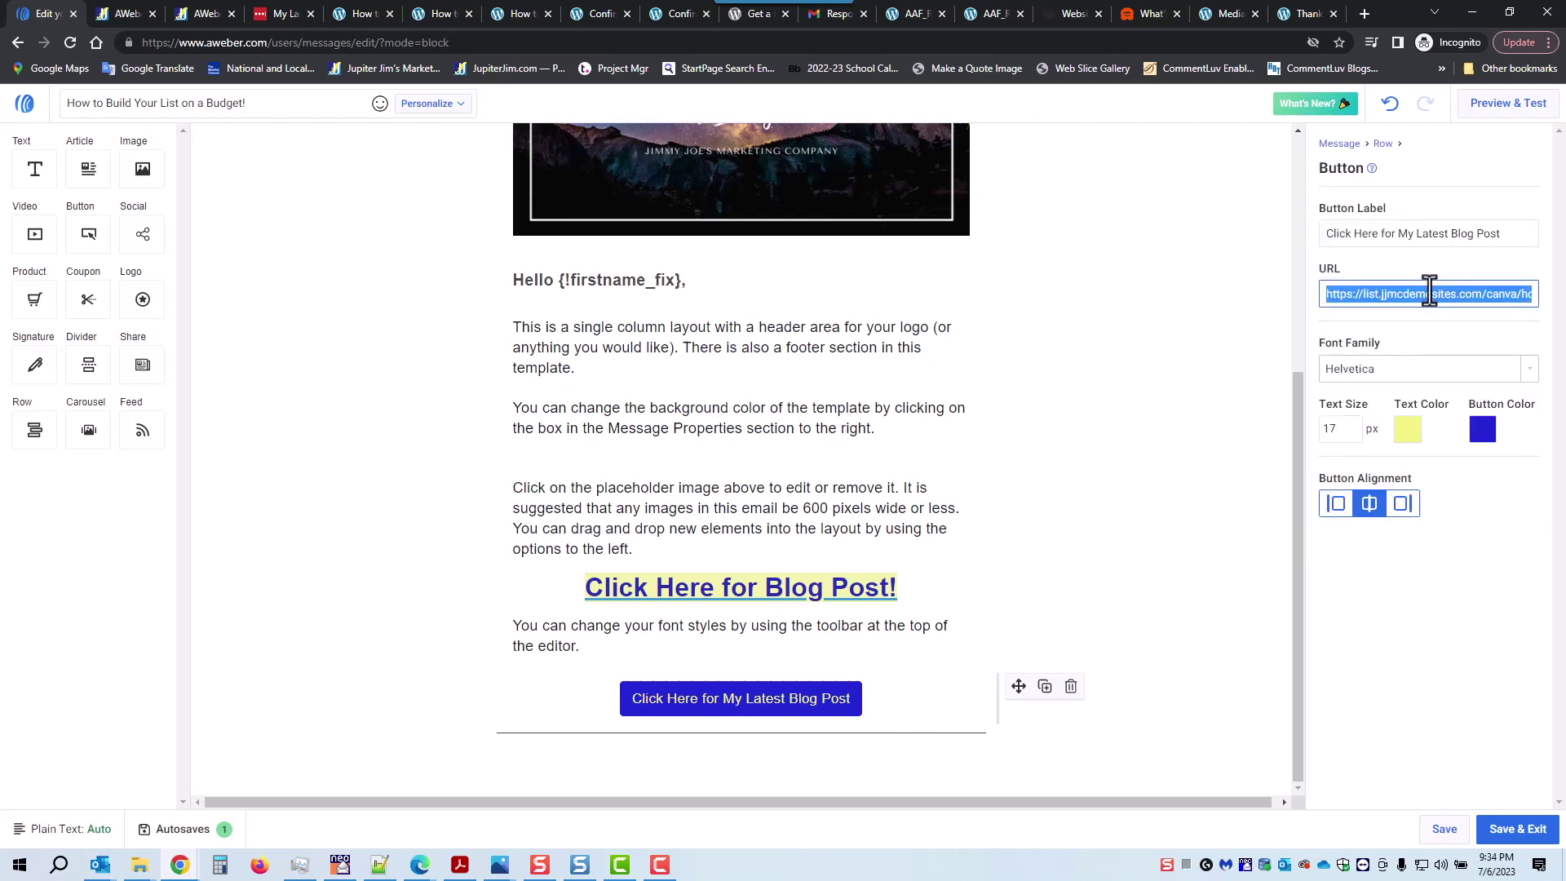
pyautogui.press('BackSpace')
pyautogui.hotkey('ctrl', 'v')
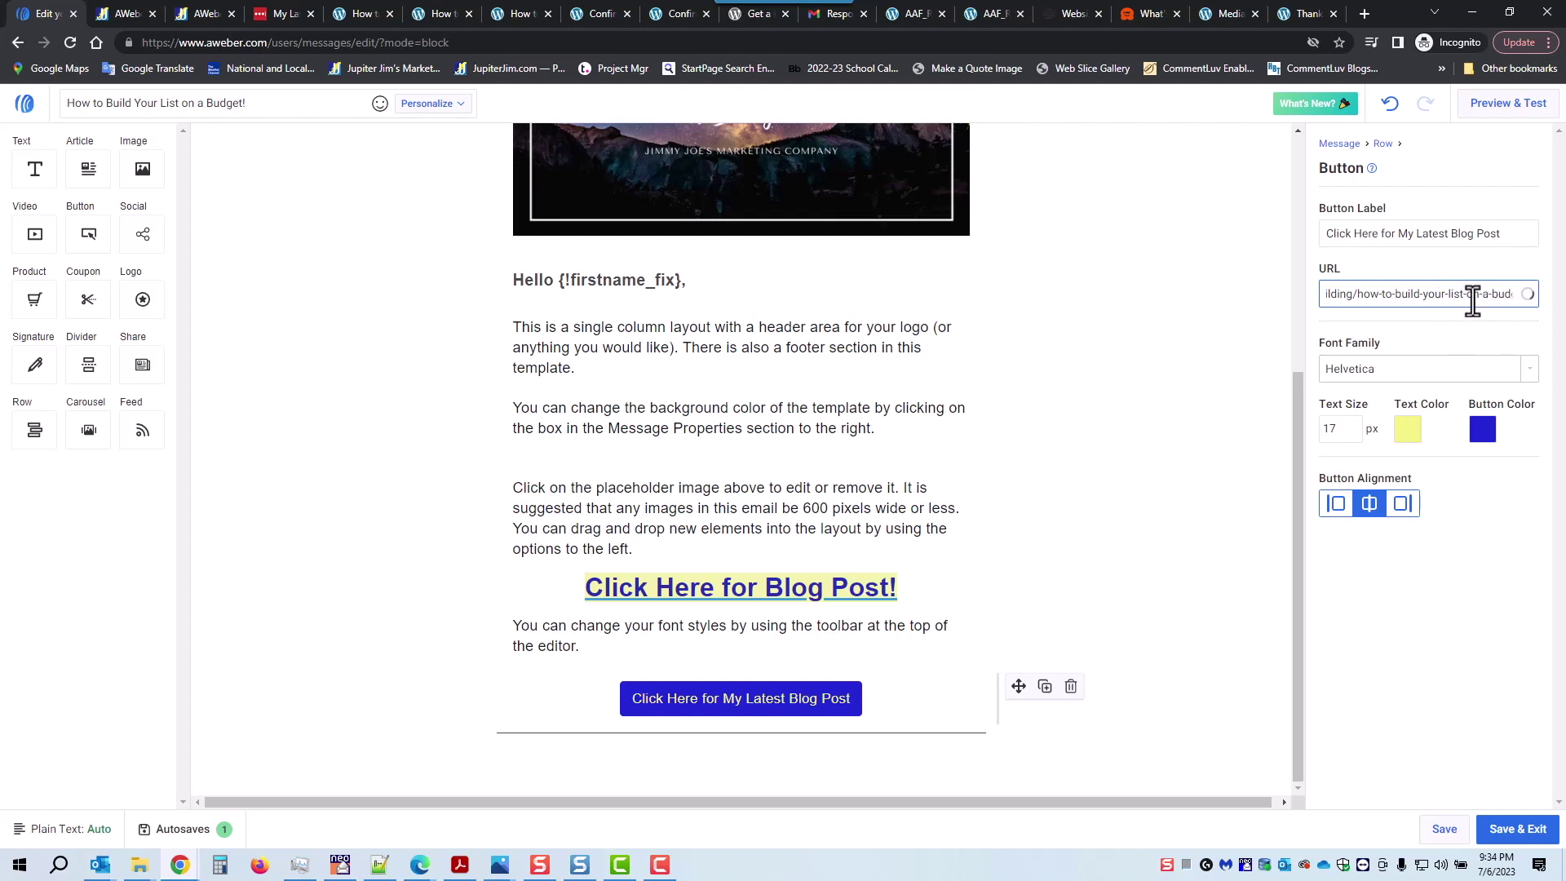
pyautogui.moveTo(1366, 297); pyautogui.dragTo(1388, 299)
pyautogui.hotkey('ctrl', 'a')
pyautogui.click(1026, 545)
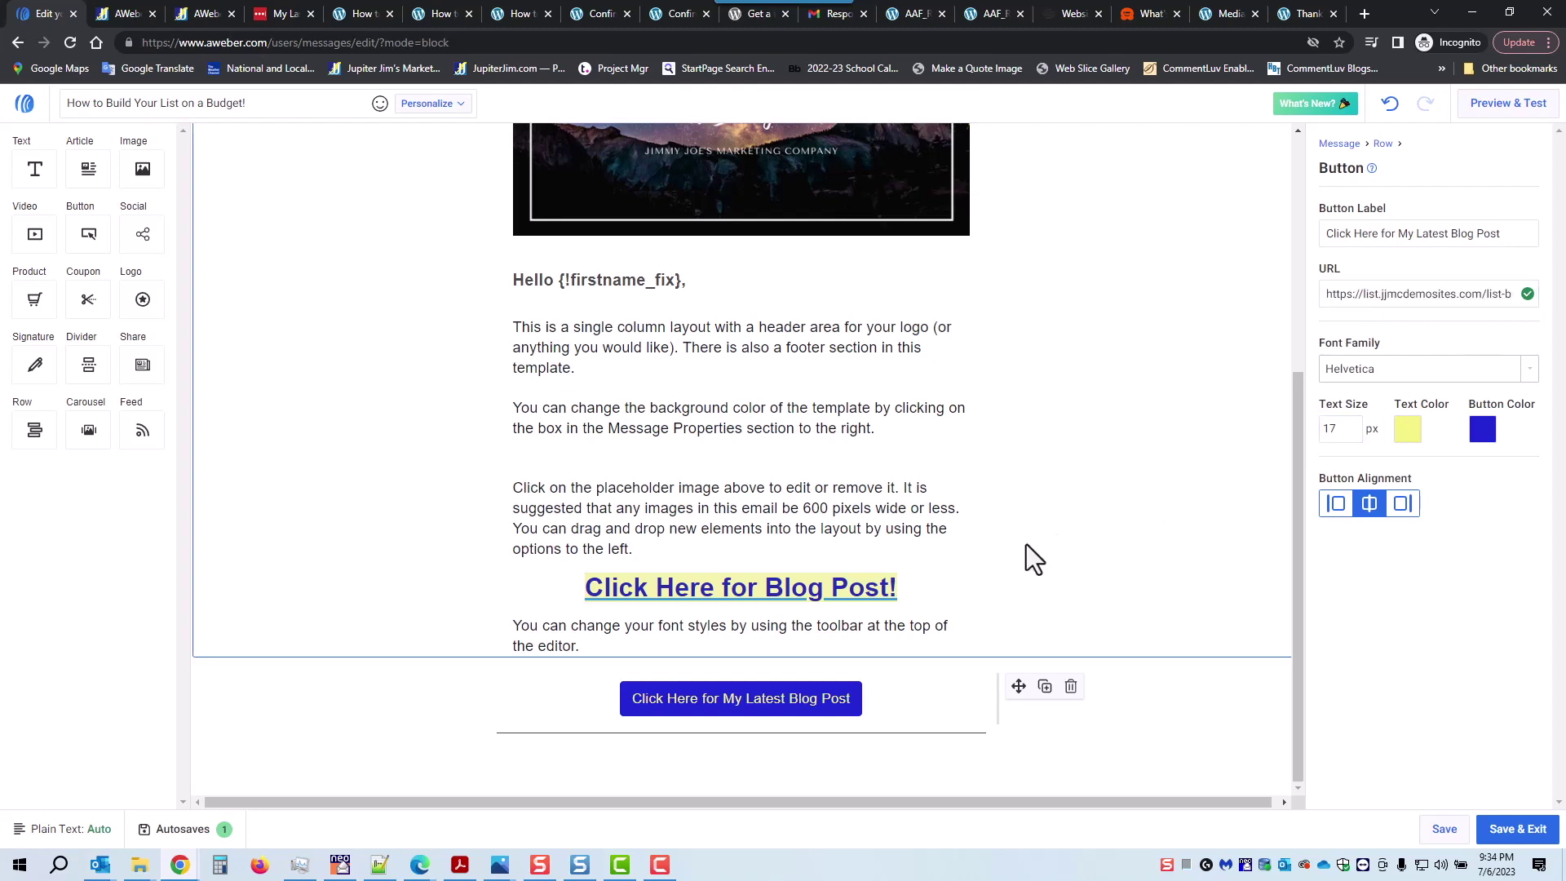
# Change the link of the "Click Here for Blog Post!" heading to the copied list-on-a-budget article address.
pyautogui.moveTo(584, 595); pyautogui.dragTo(894, 598)
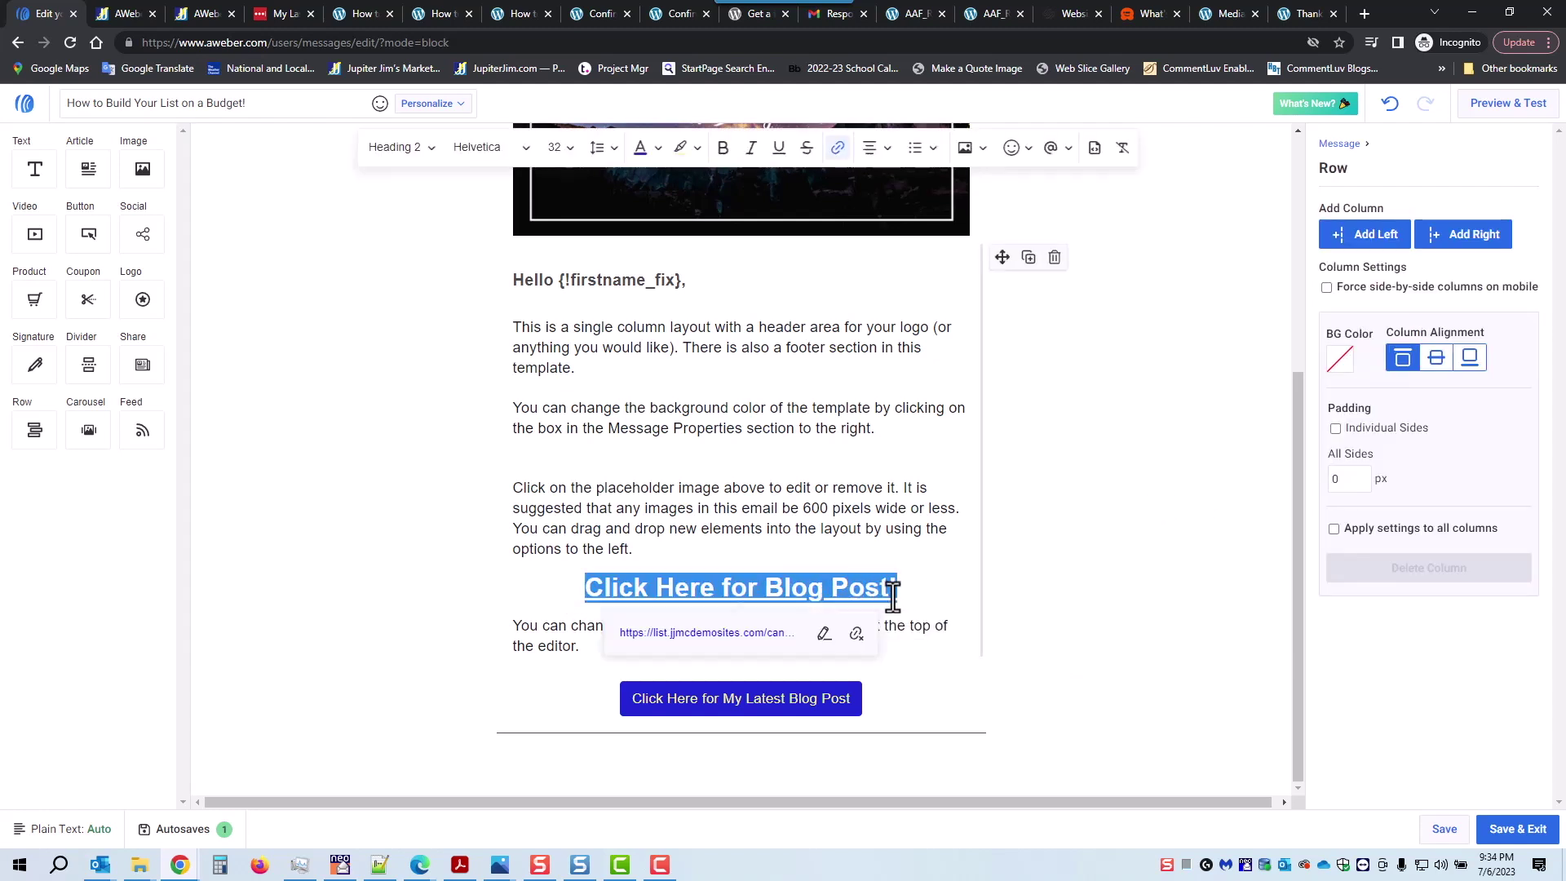
pyautogui.click(823, 634)
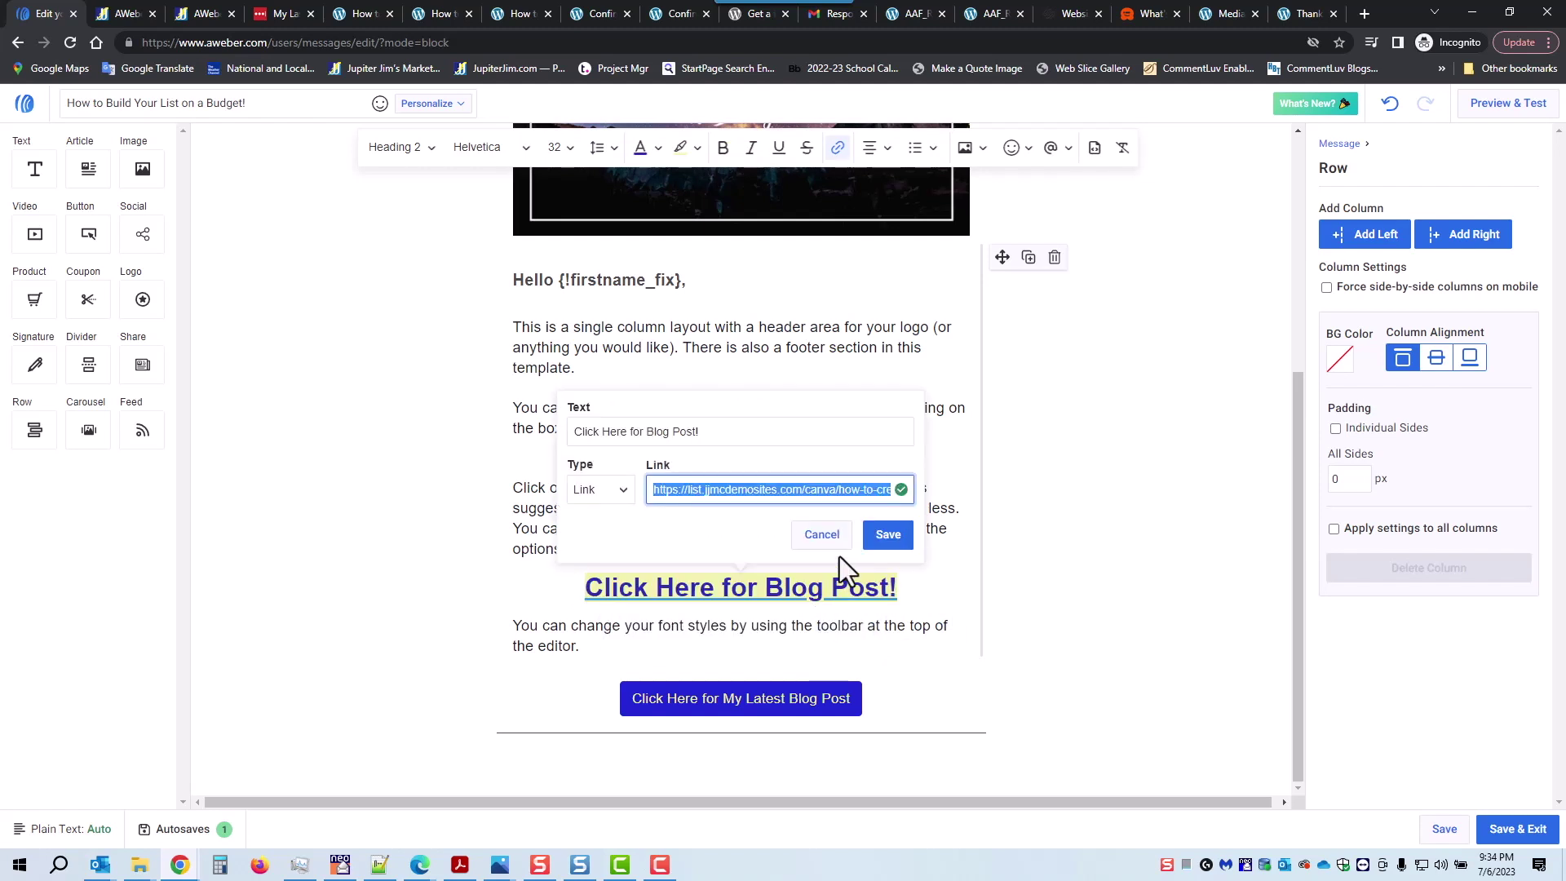
pyautogui.press('BackSpace')
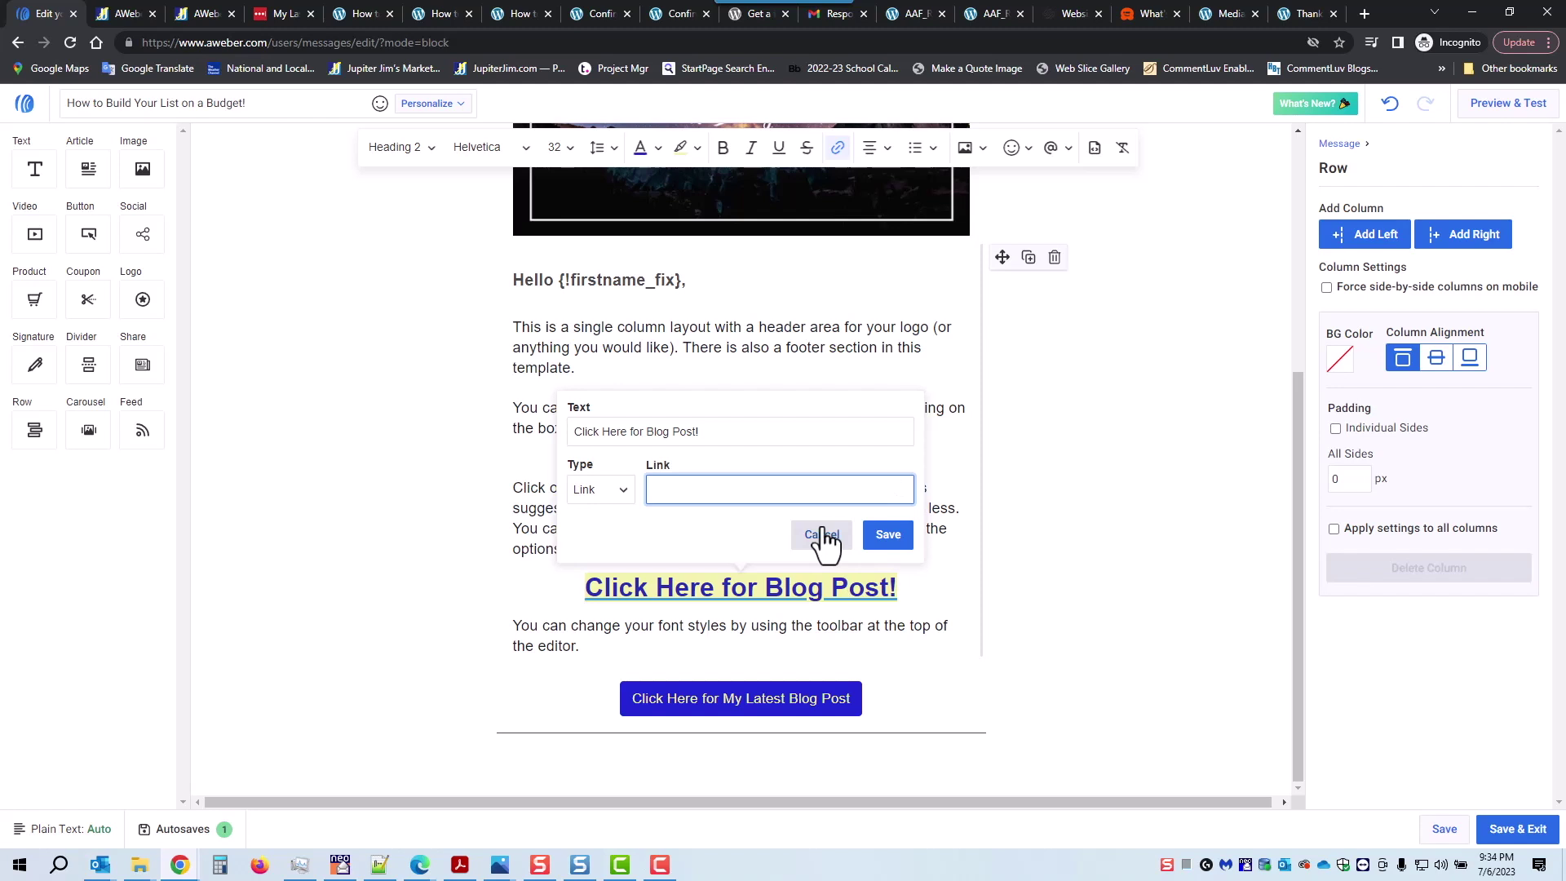
pyautogui.hotkey('ctrl', 'v')
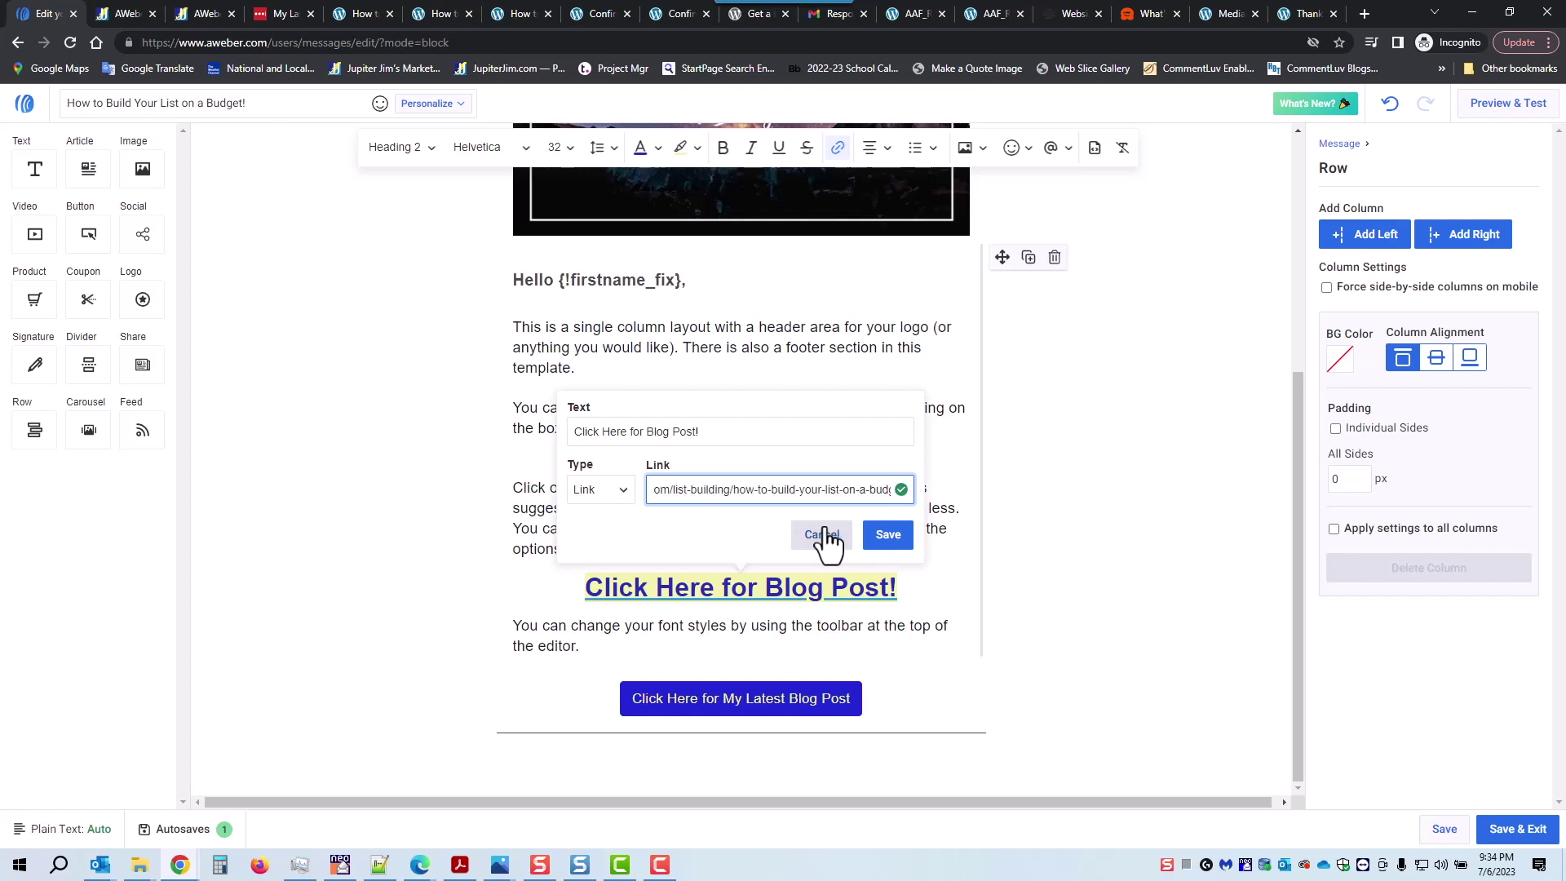
pyautogui.click(888, 536)
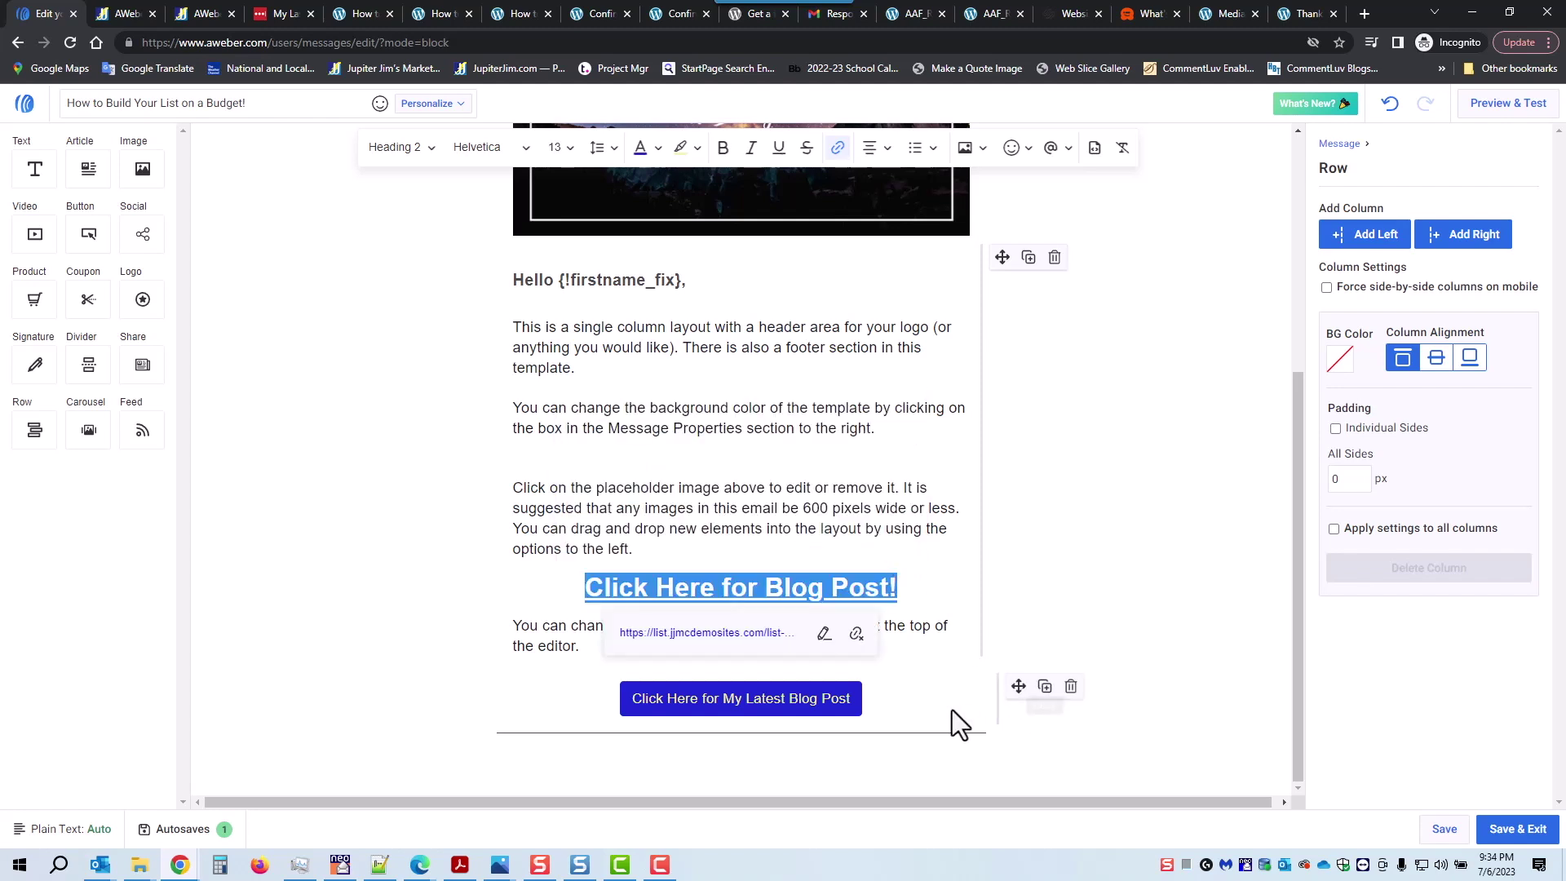
pyautogui.click(1075, 604)
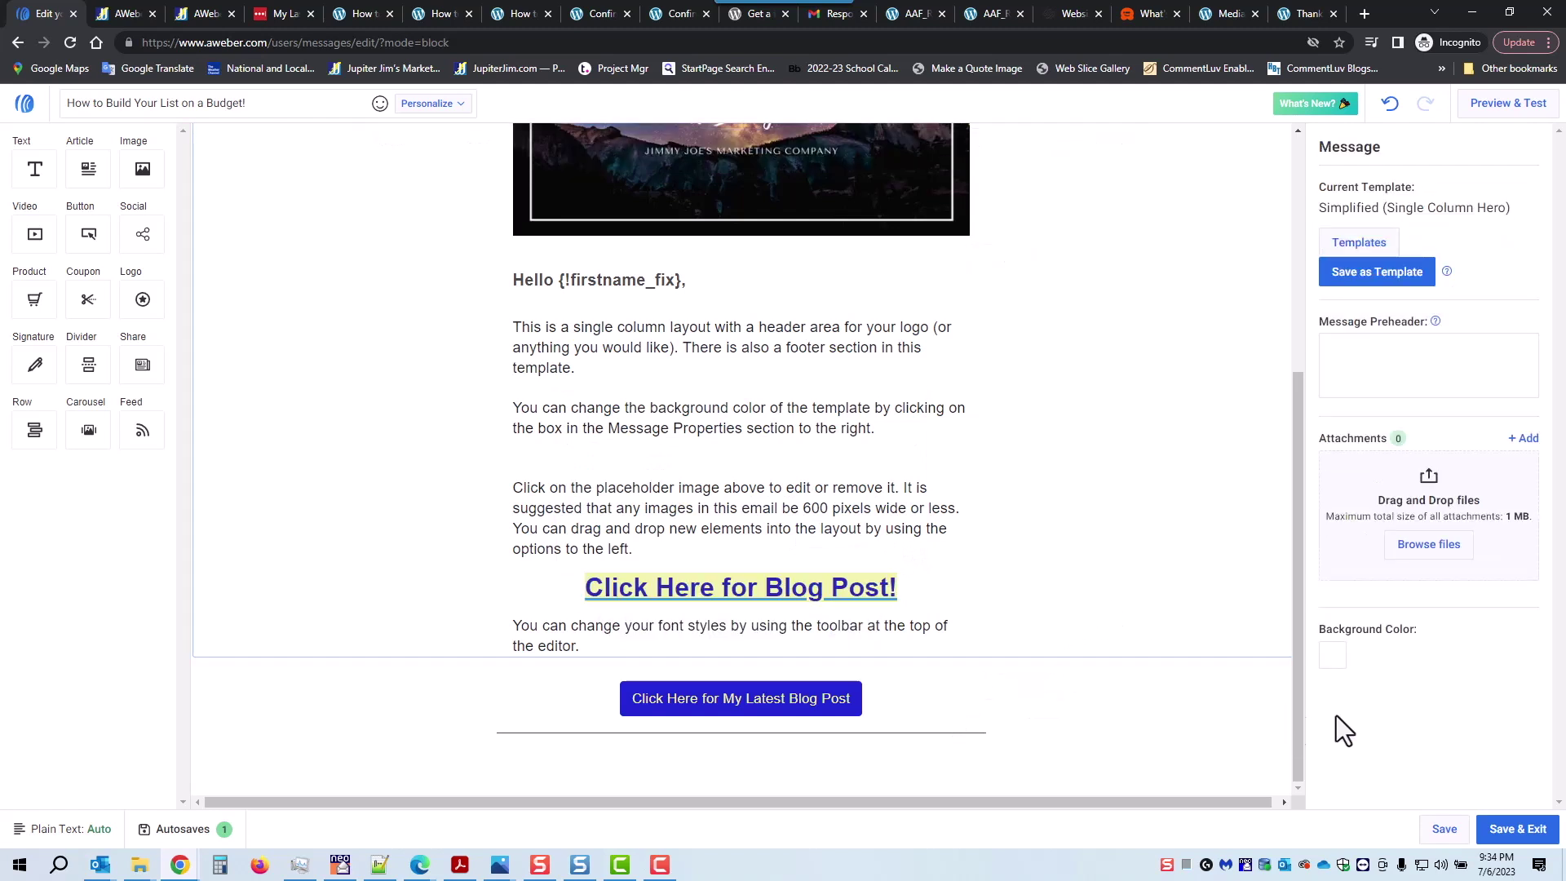
# Save the message and preview it from the header images down to the footer.
pyautogui.click(1439, 836)
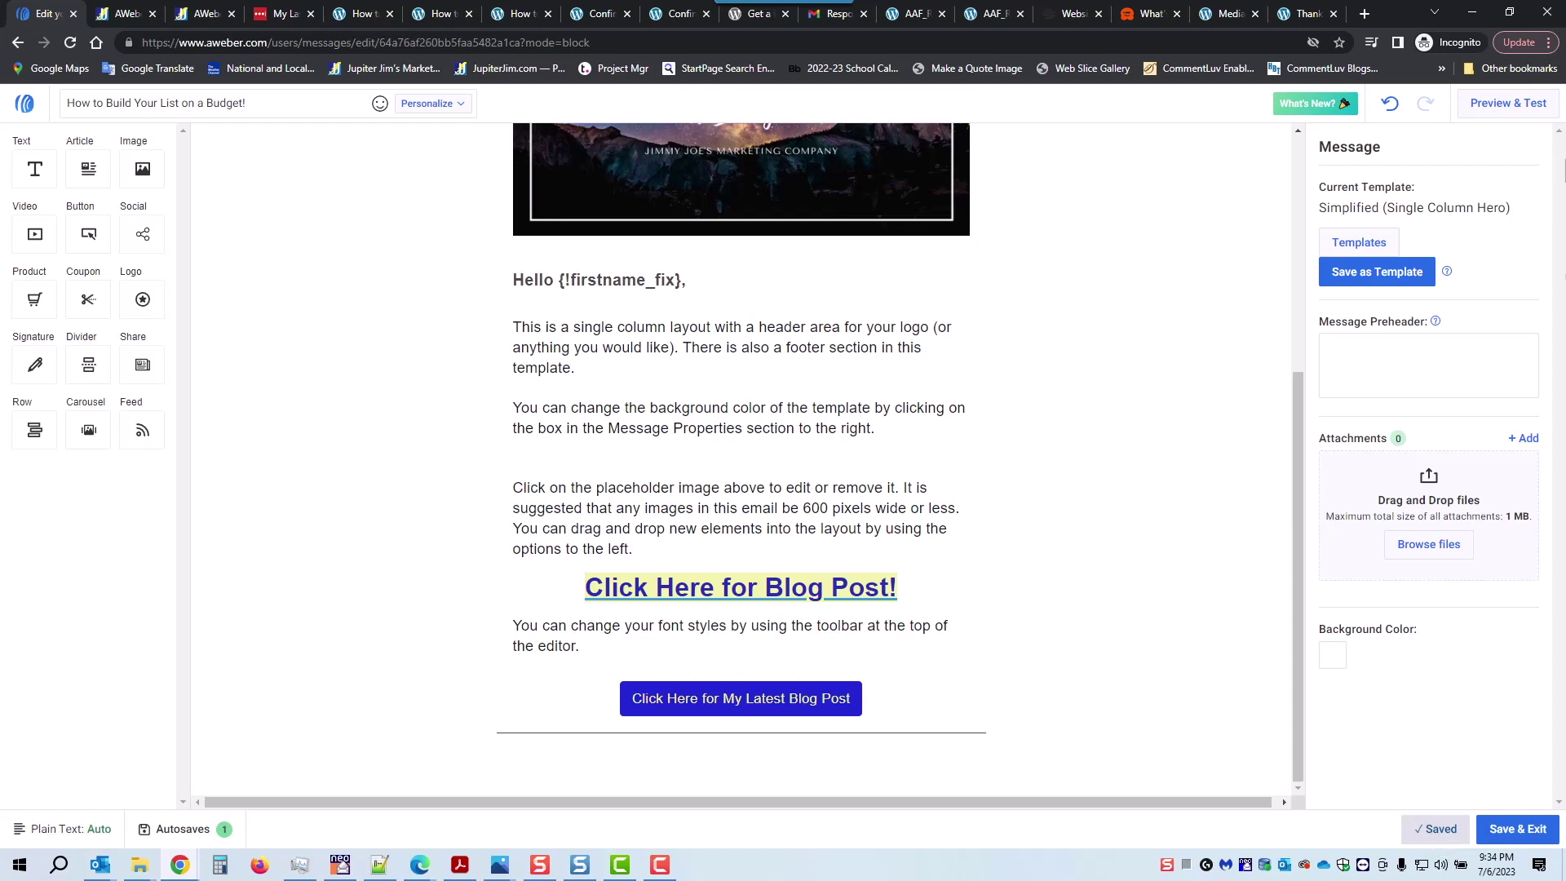
pyautogui.click(1508, 104)
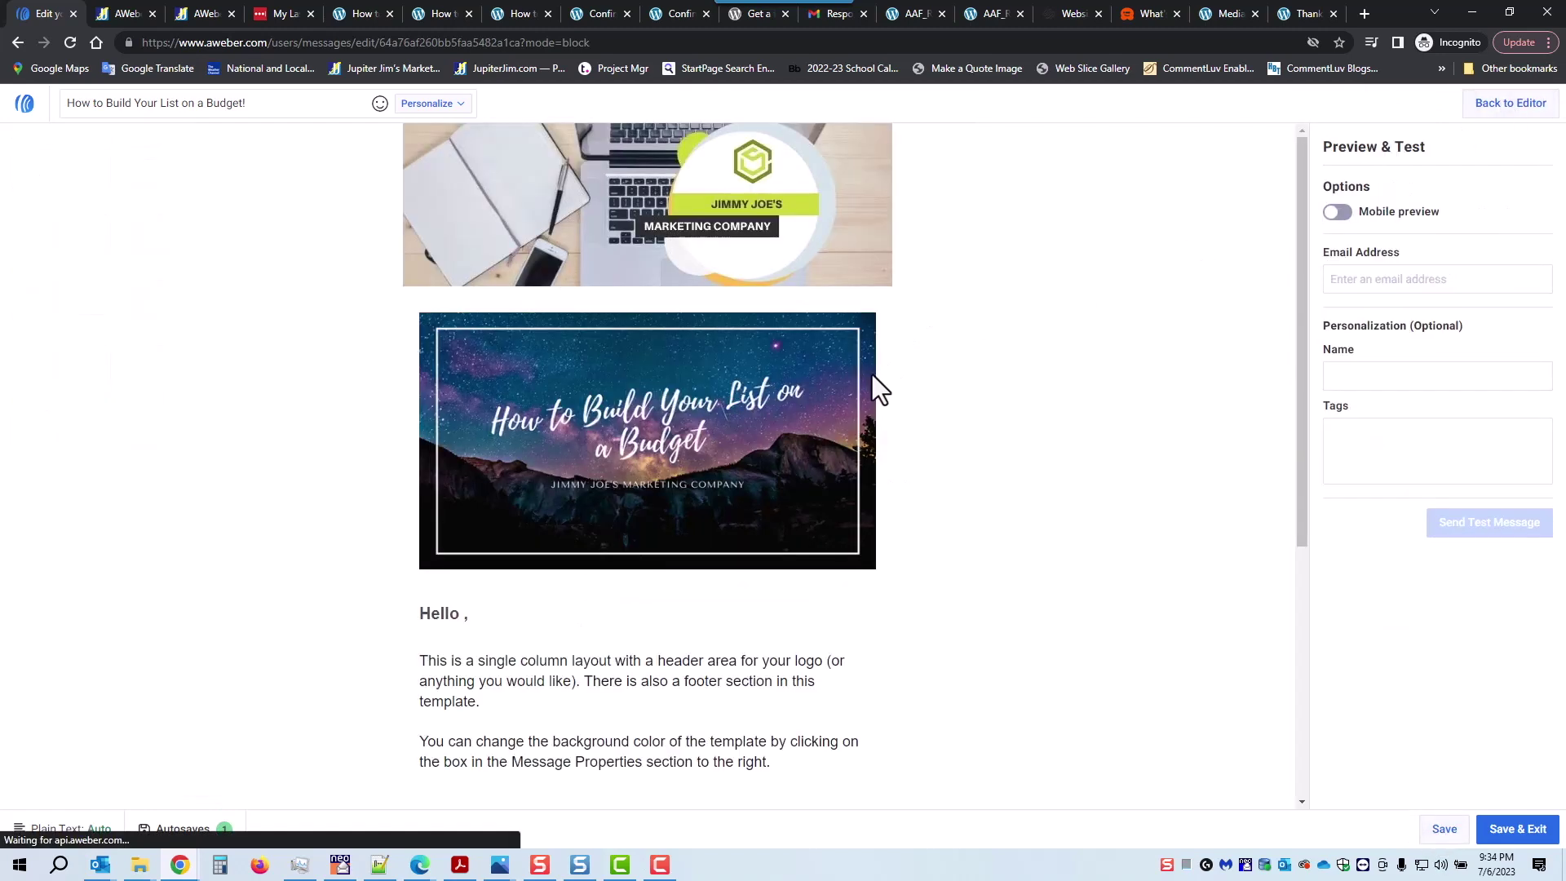
pyautogui.scroll(-5, 1011, 496)
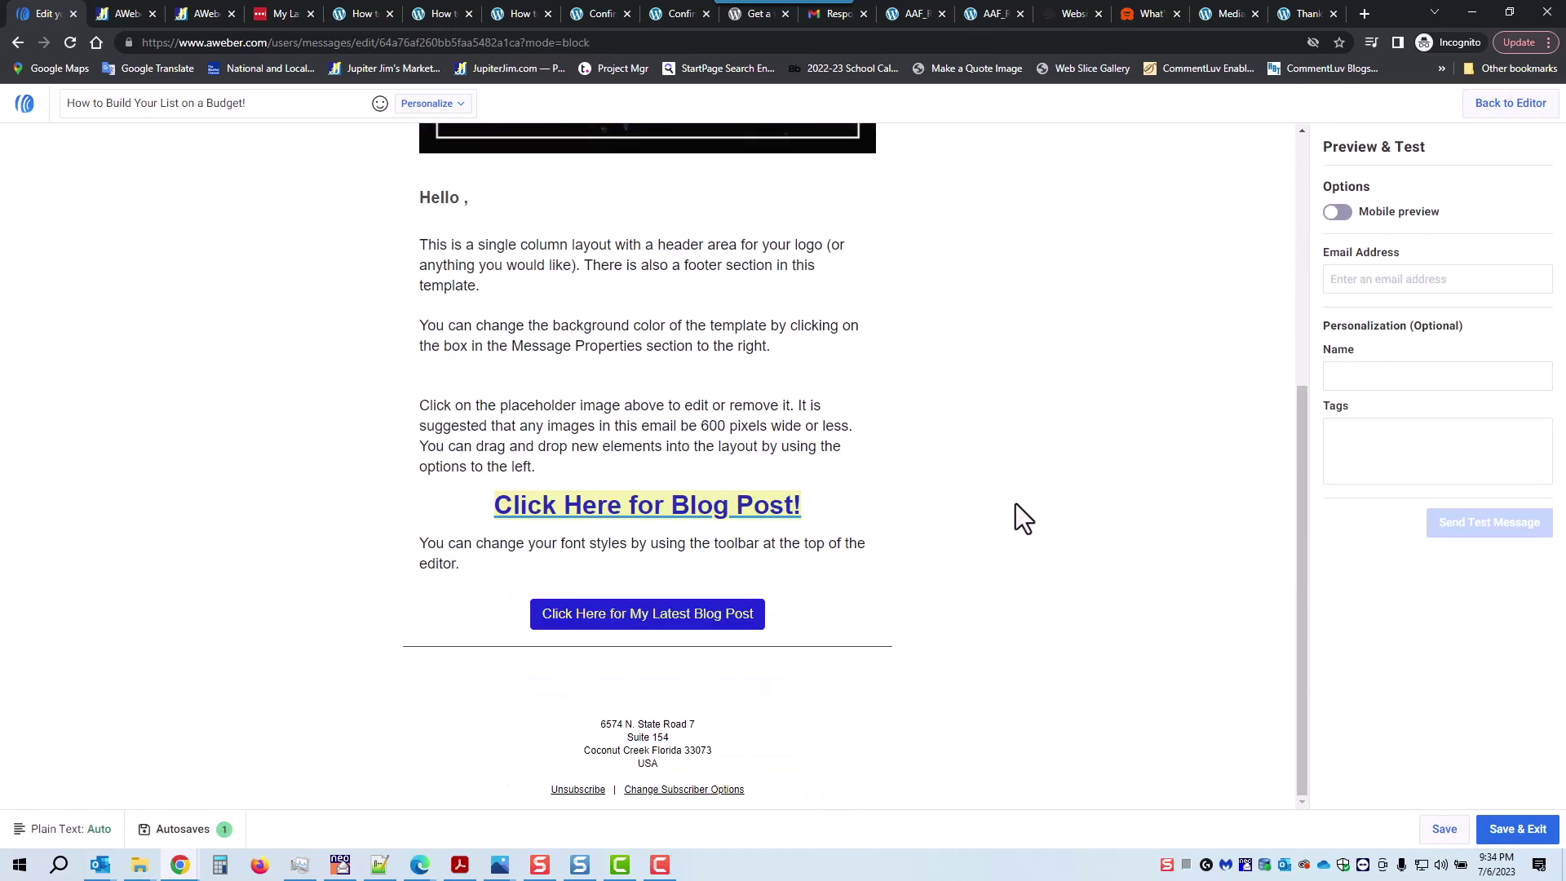
pyautogui.scroll(2, 1019, 504)
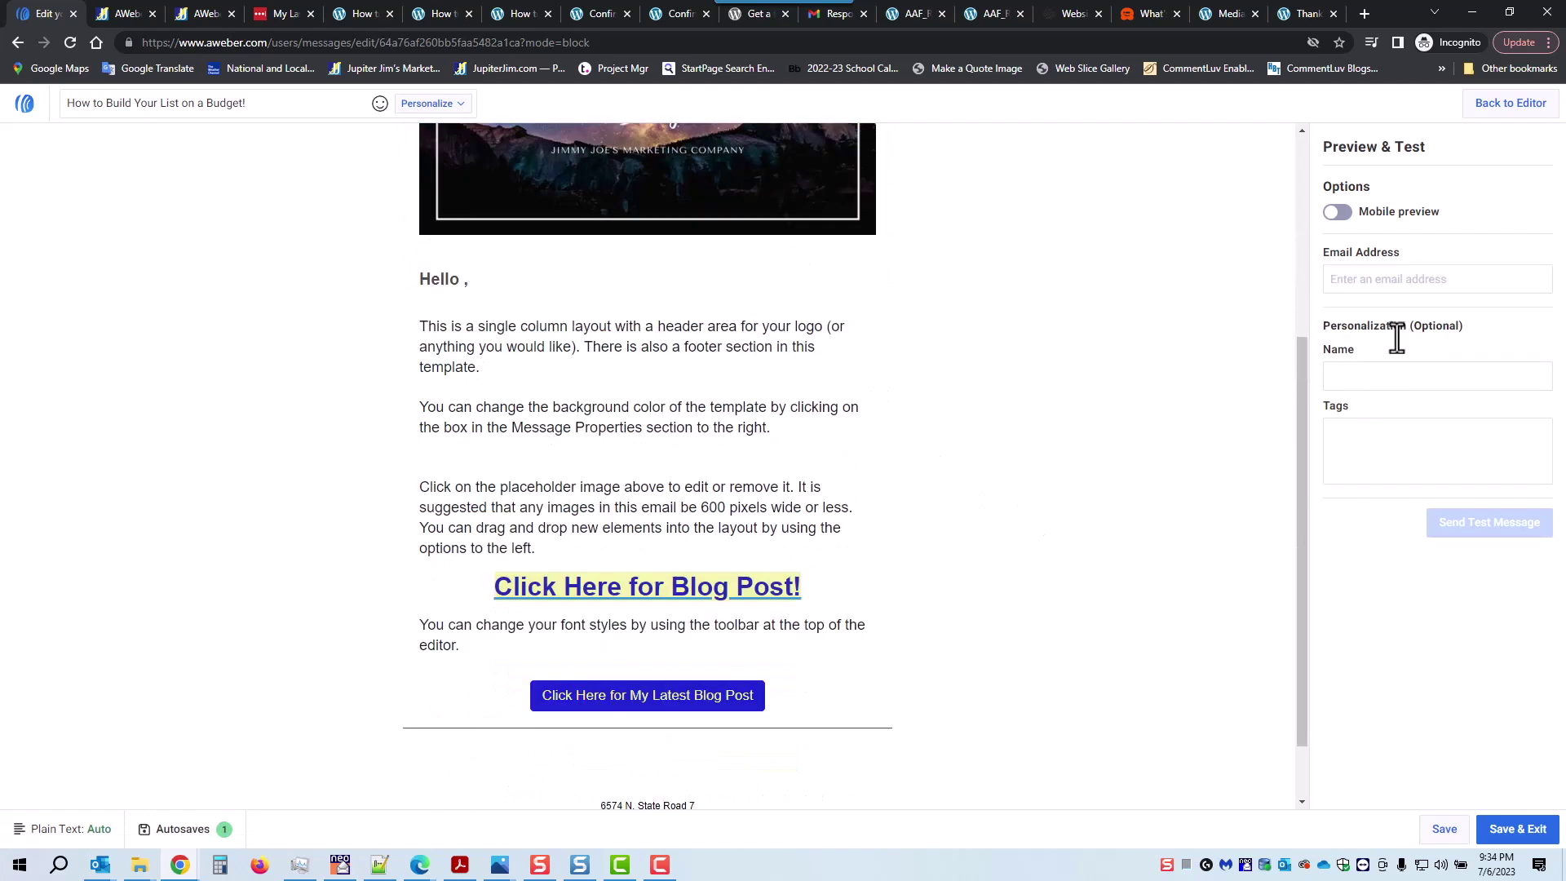
# Save and exit the message, and copy the "How to Build Your List on a Budget!" message to drafts.
pyautogui.click(1517, 831)
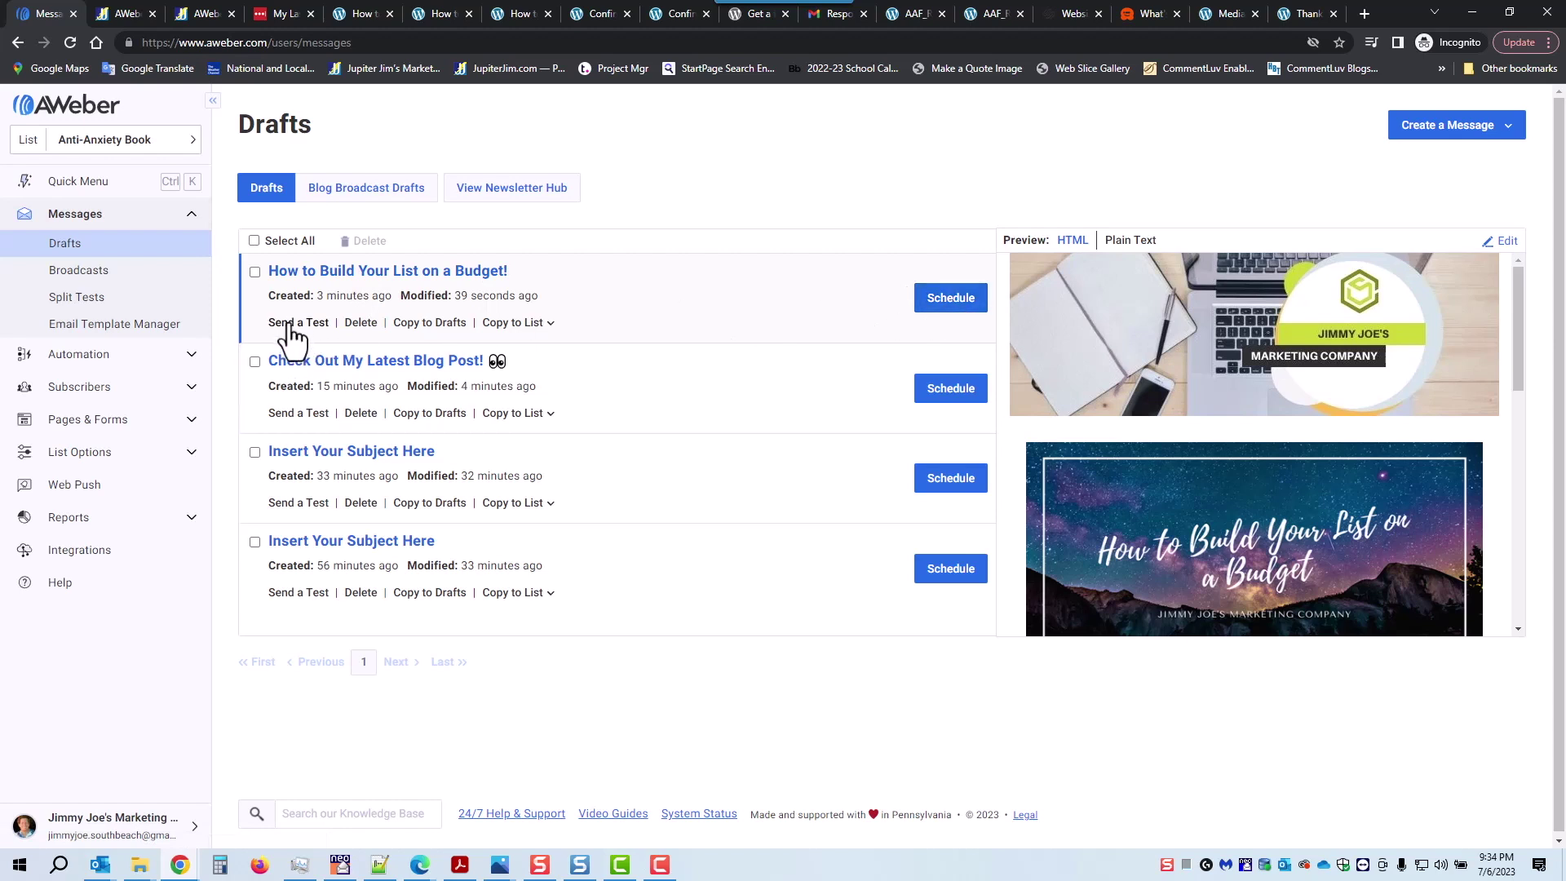
pyautogui.click(424, 322)
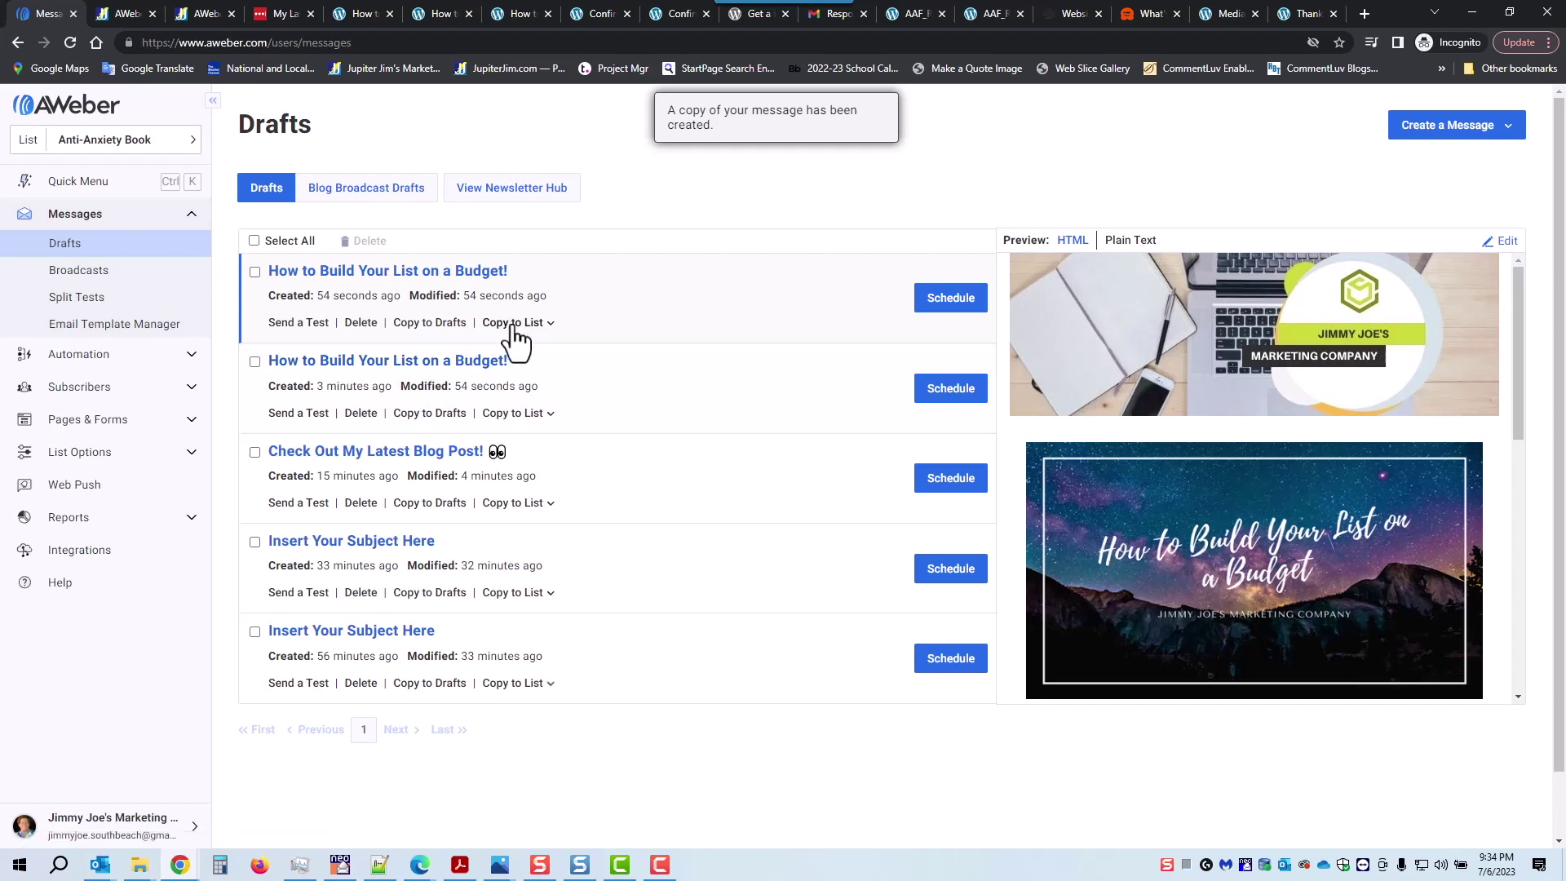
# Start scheduling the first draft and try including all lists while excluding Anti-Anxiety Report and FB Marketing Report, leaving every list deselected.
pyautogui.click(949, 310)
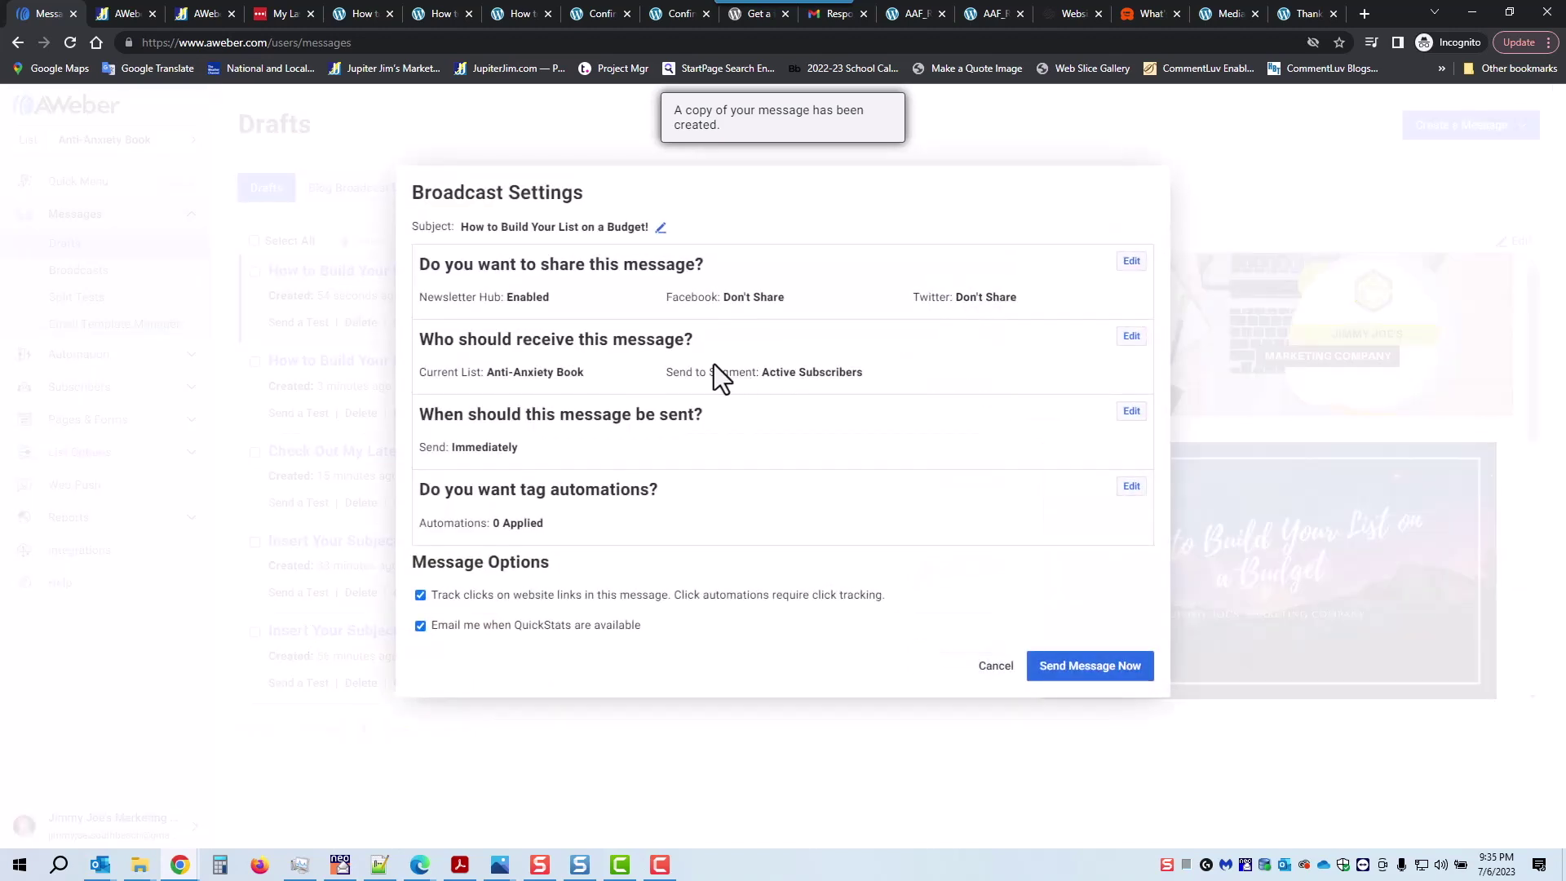
pyautogui.click(1132, 336)
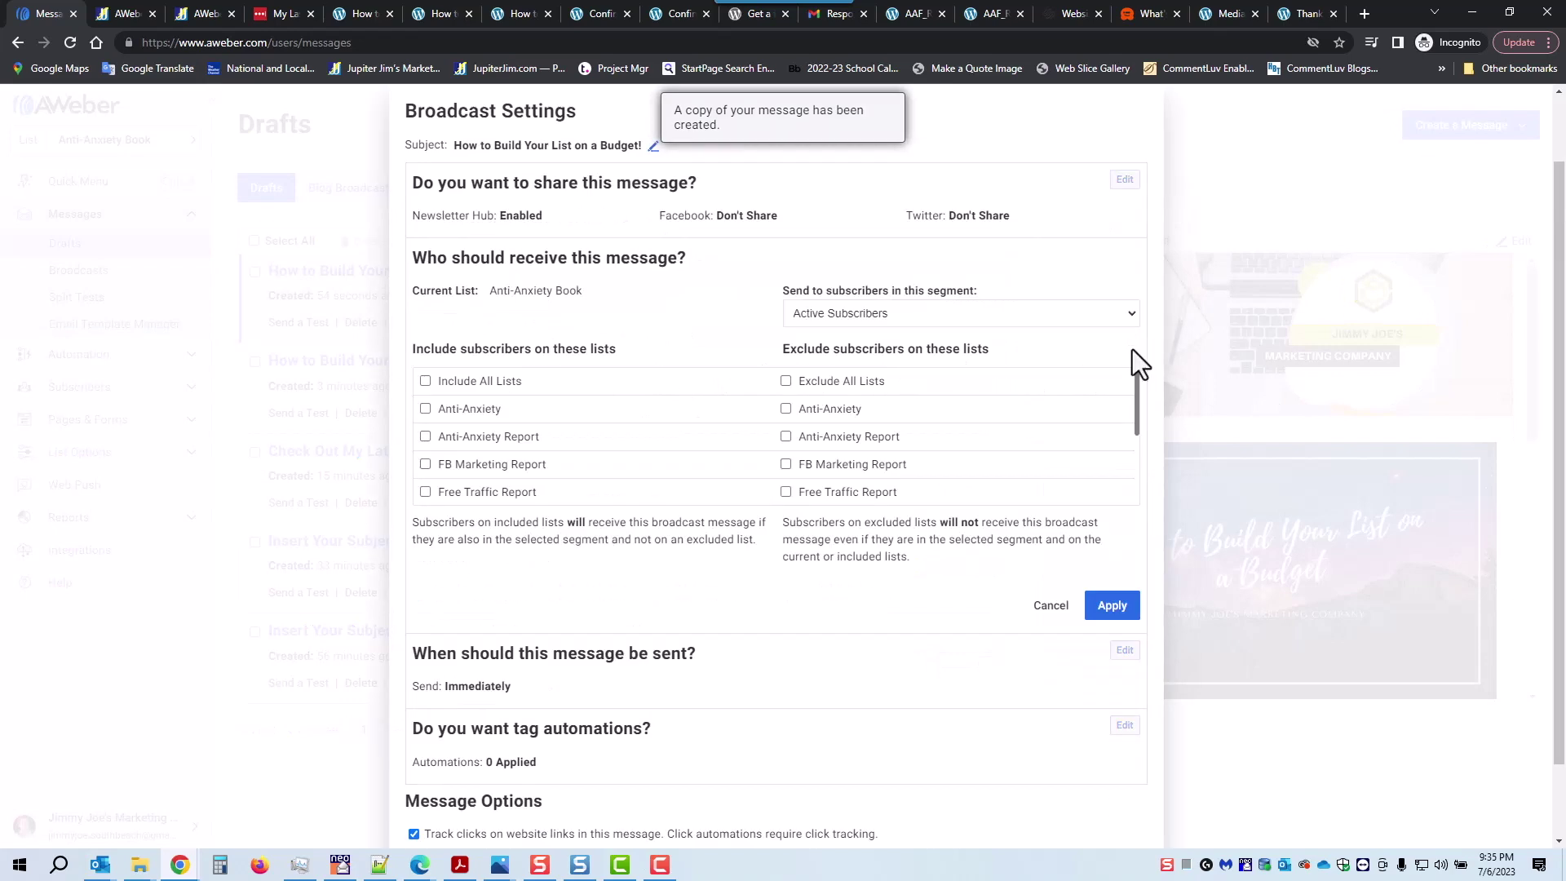
pyautogui.click(425, 381)
pyautogui.click(786, 438)
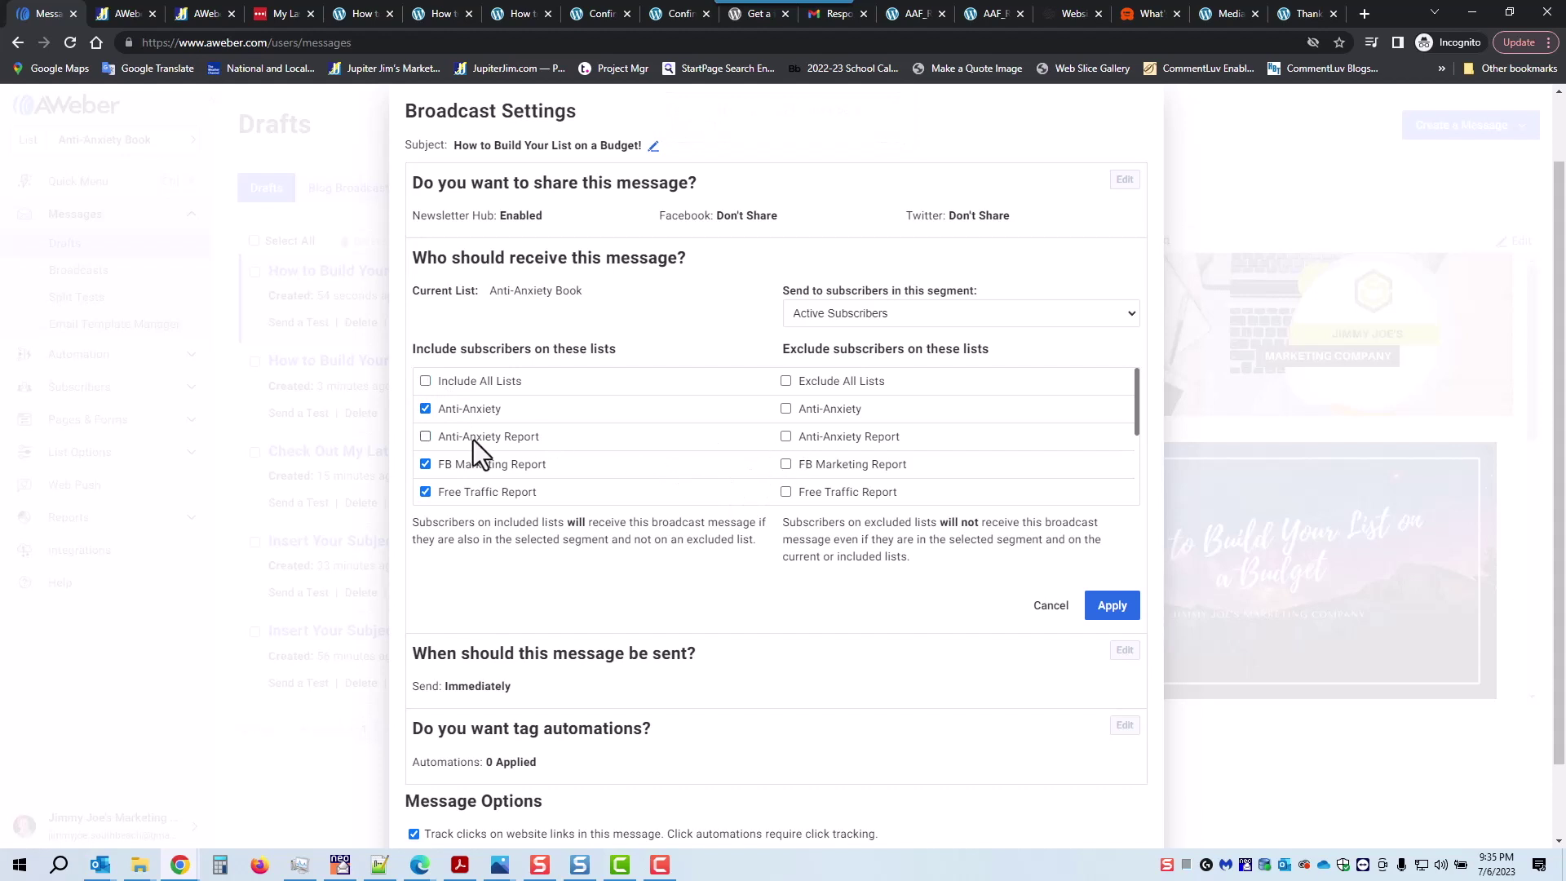
pyautogui.click(426, 436)
pyautogui.click(785, 464)
pyautogui.click(425, 381)
pyautogui.click(786, 381)
pyautogui.click(785, 381)
# Look through the available subscriber segments and apply the Anti-Anxiety Book list with the Active Subscribers segment as recipients.
pyautogui.moveTo(484, 291); pyautogui.dragTo(598, 285)
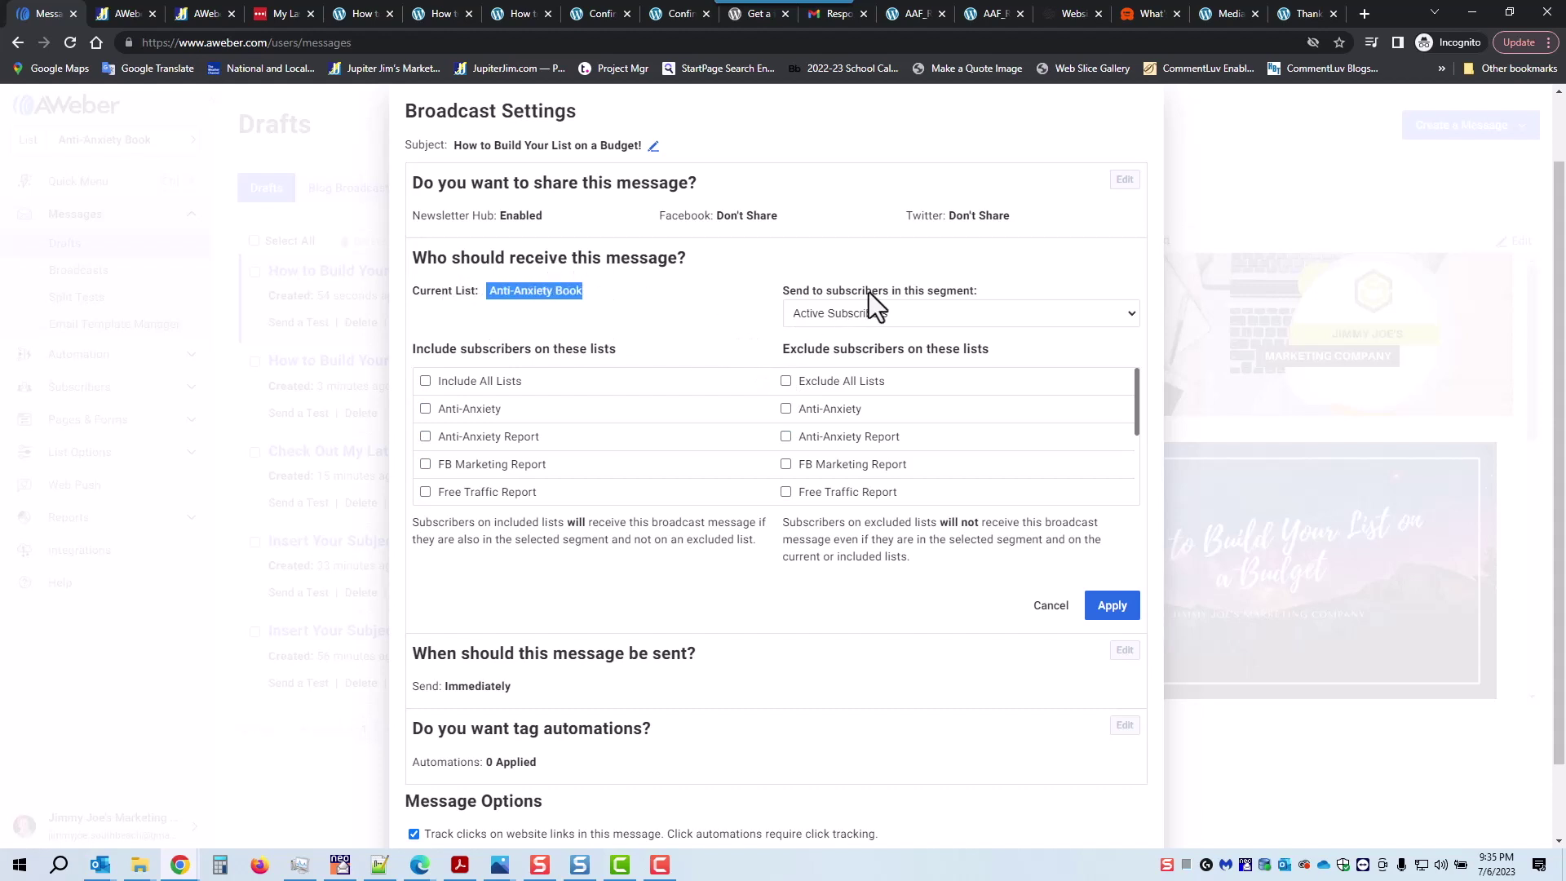
pyautogui.click(906, 313)
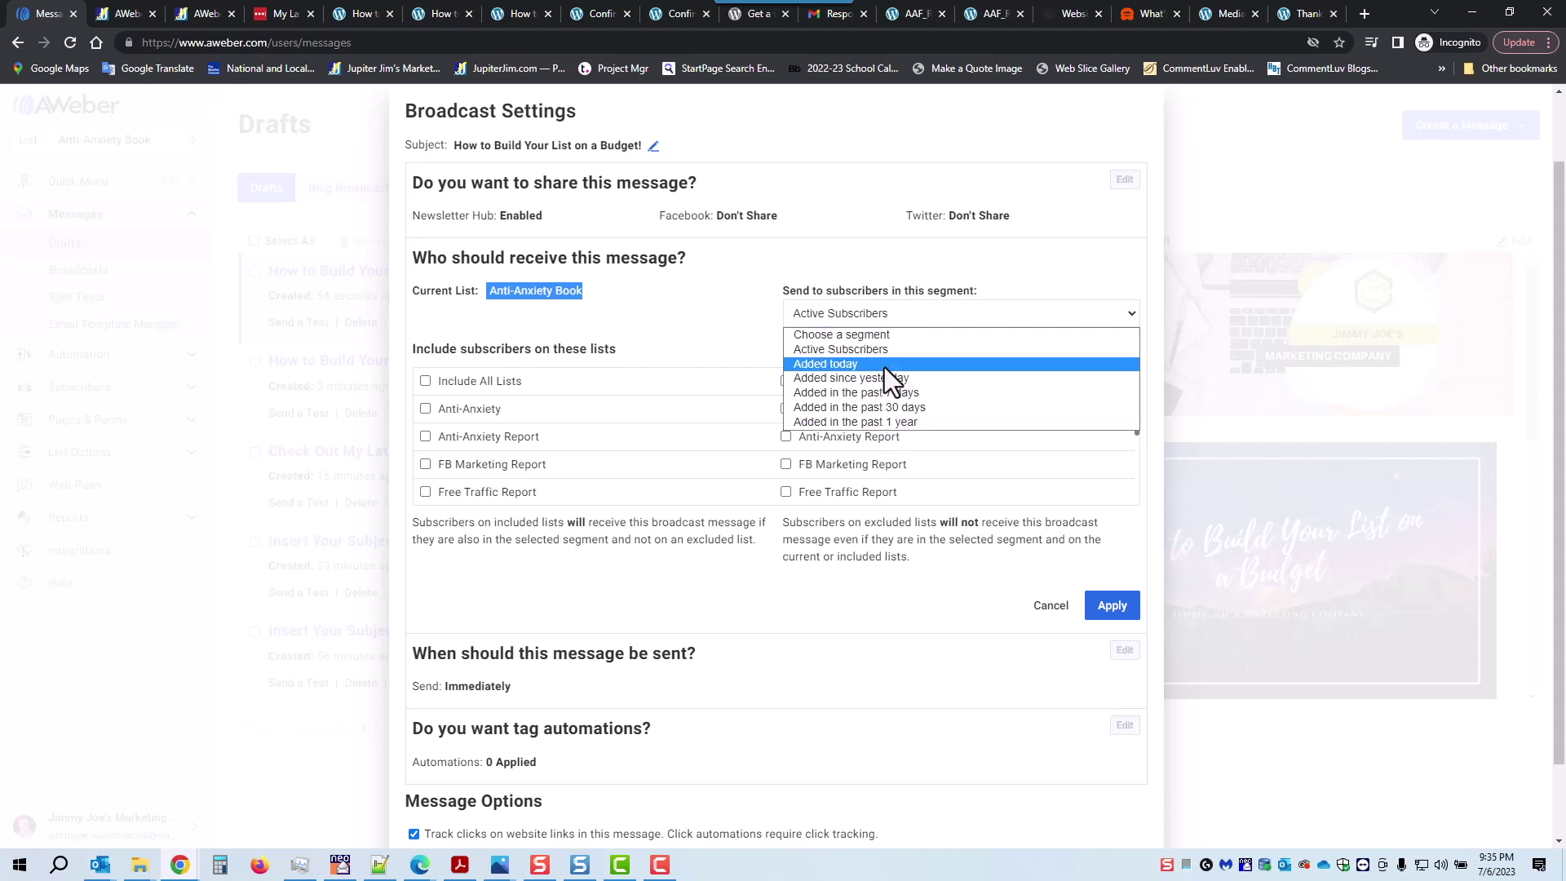
pyautogui.click(734, 330)
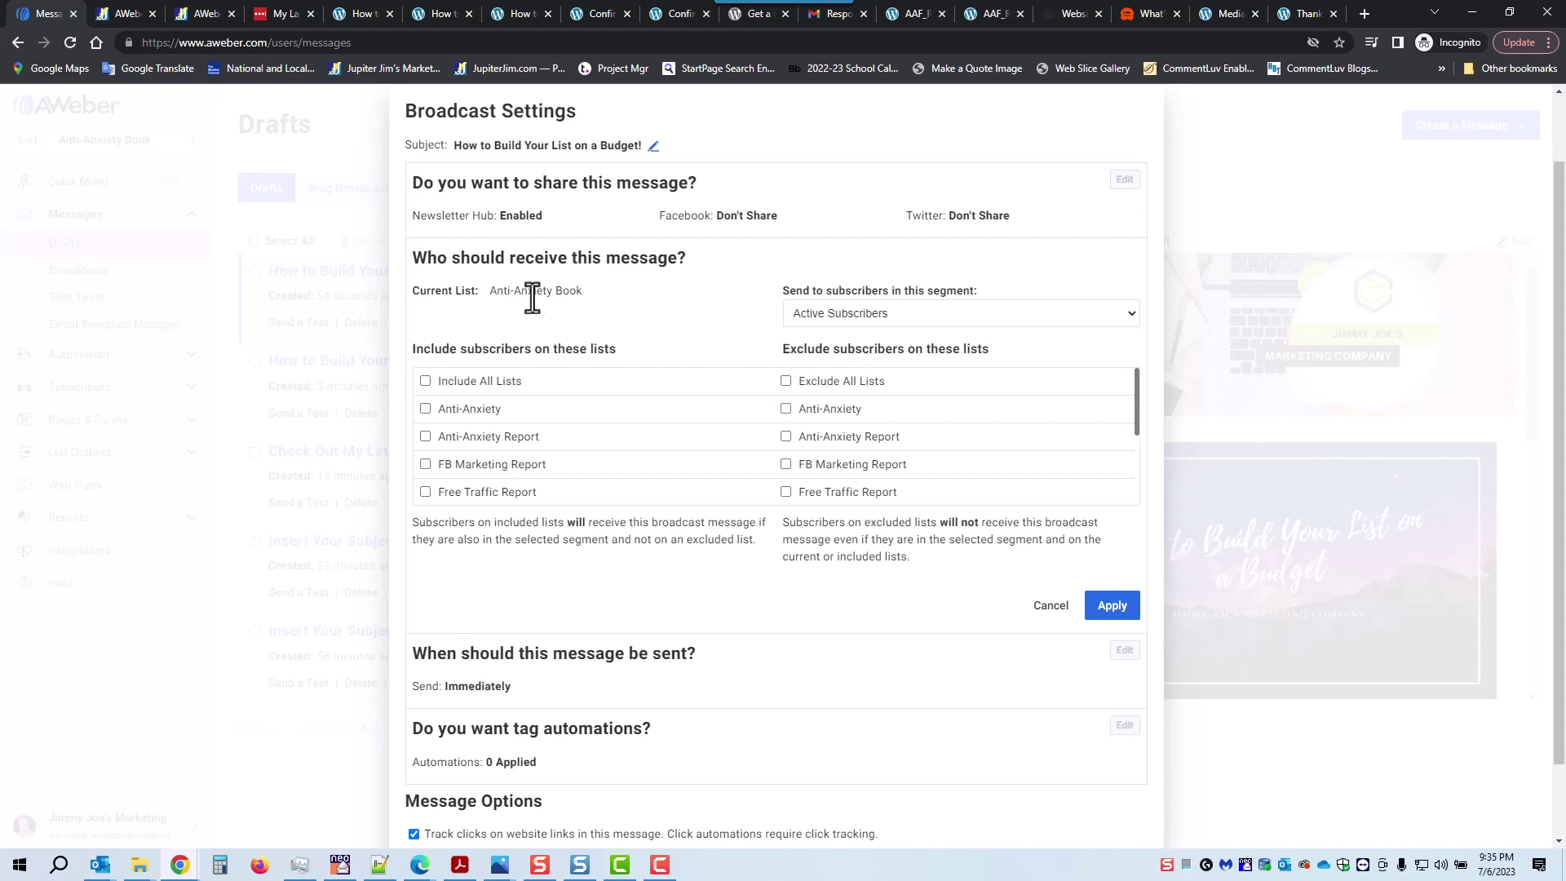
pyautogui.click(1110, 603)
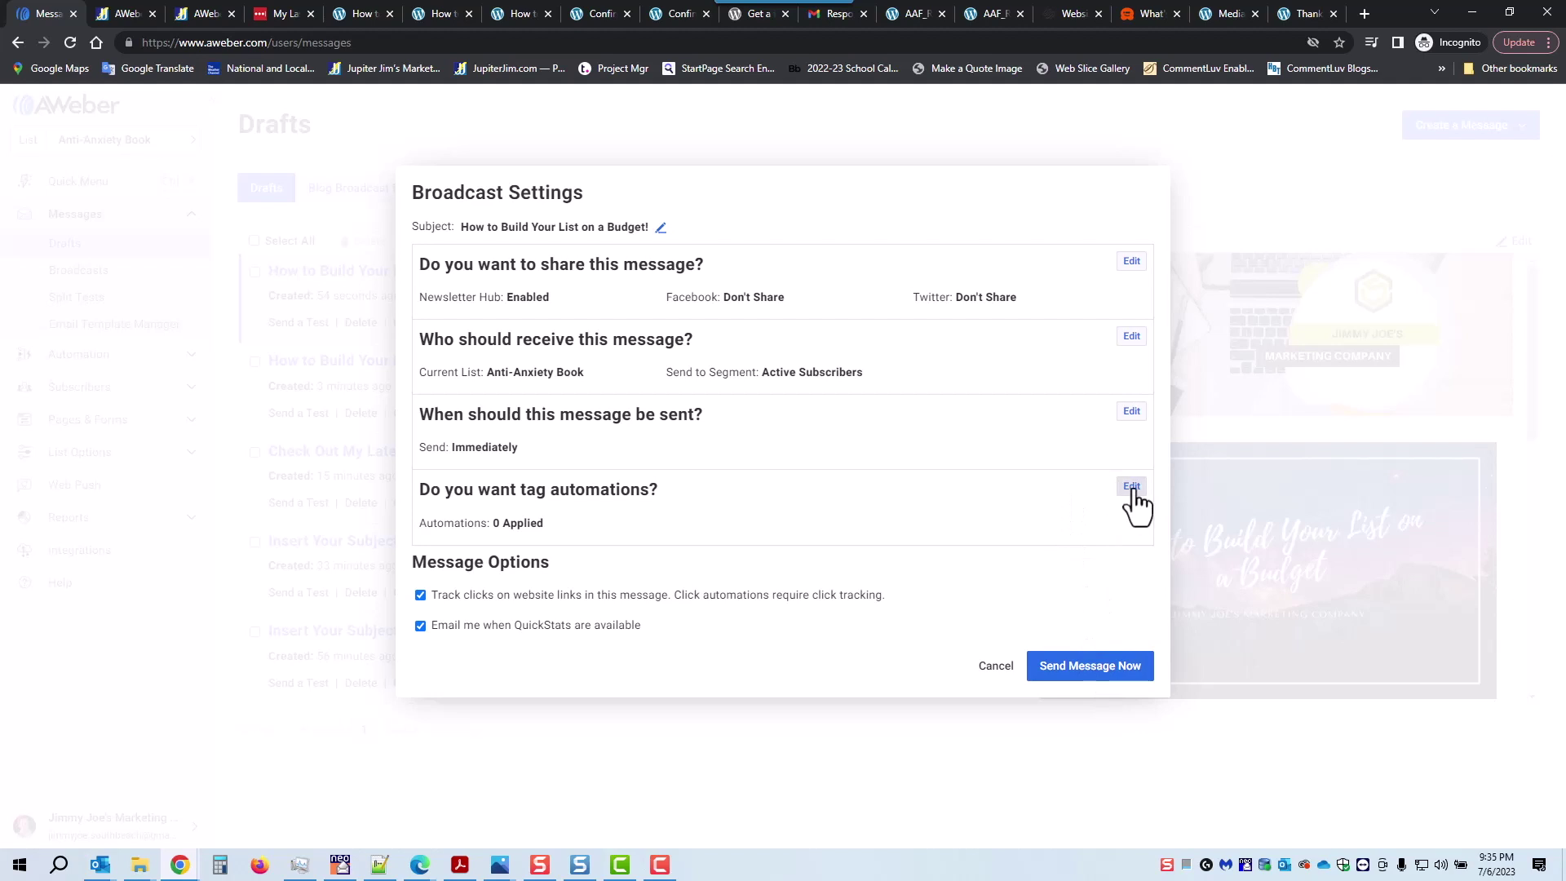
# Set the broadcast to be sent on Saturday, July 8 at 9:15 AM Eastern Time.
pyautogui.click(1131, 412)
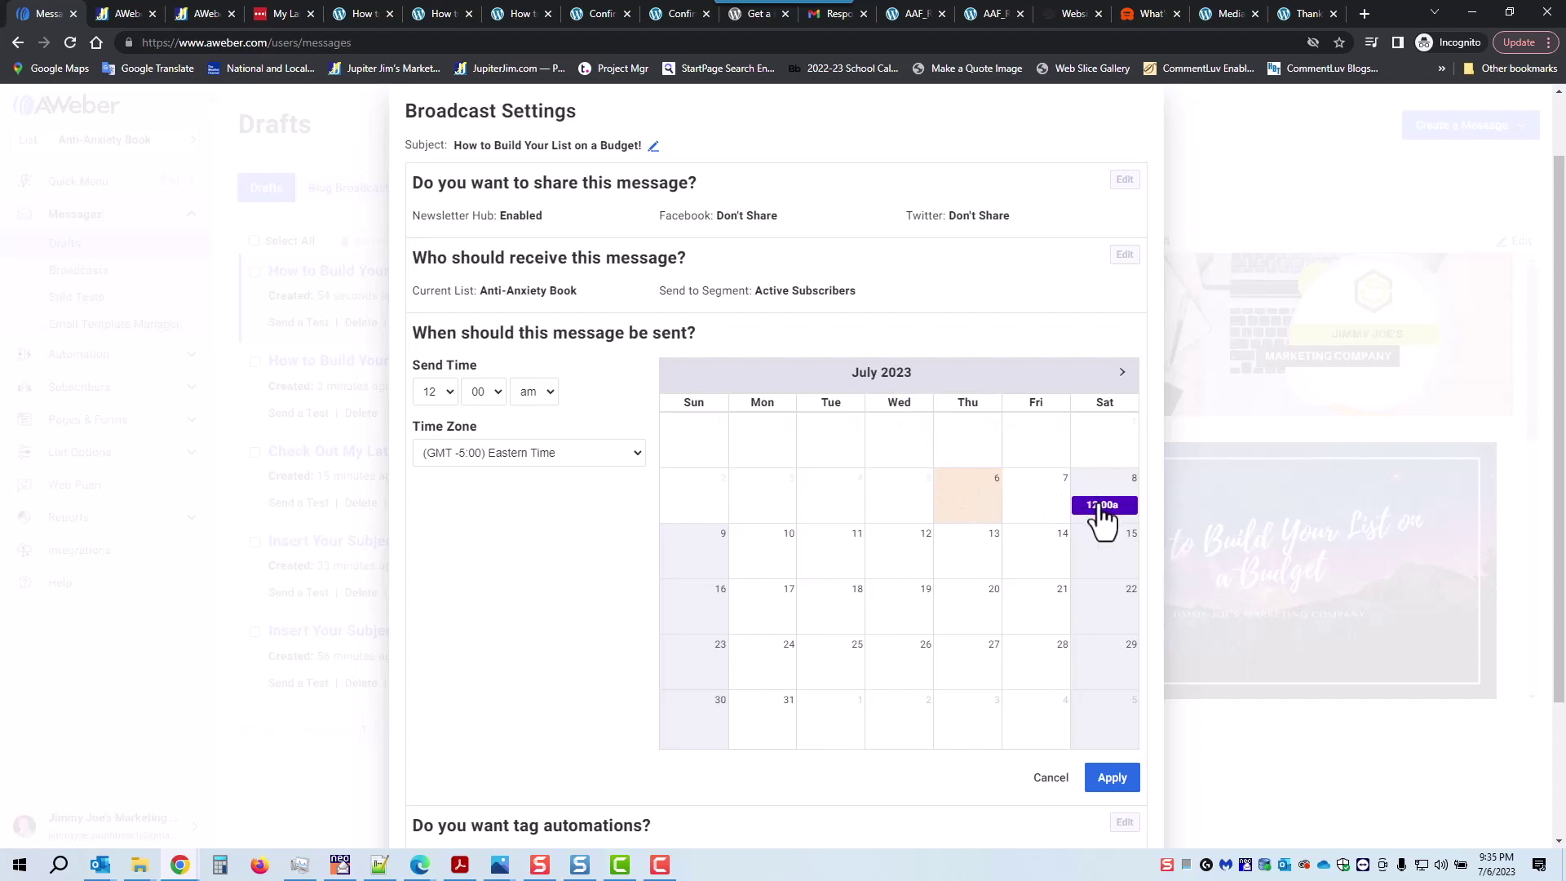
pyautogui.click(449, 393)
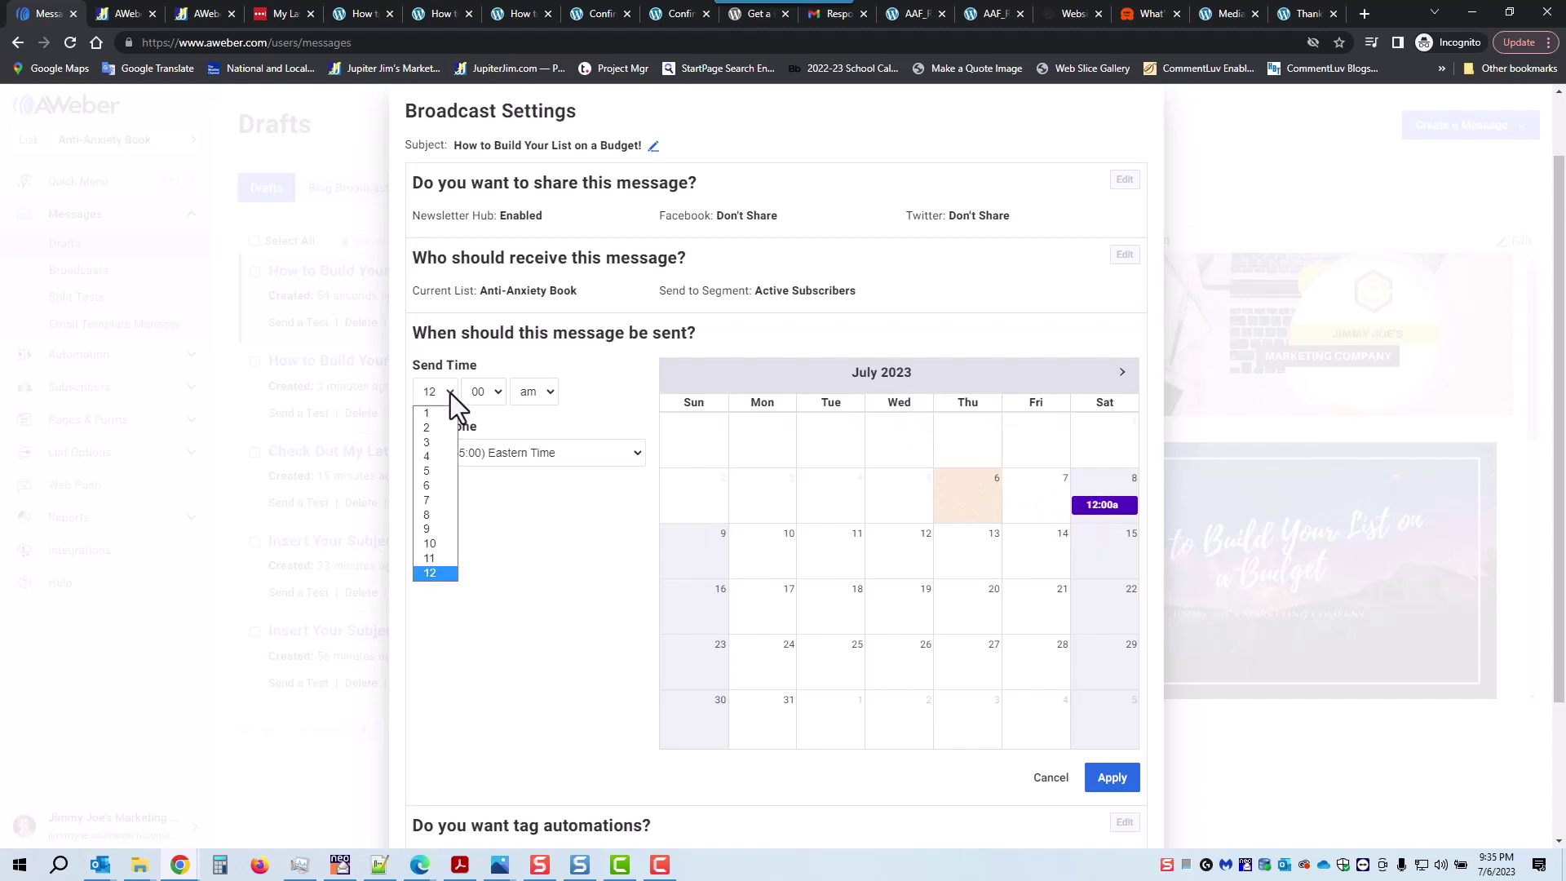
pyautogui.click(432, 530)
pyautogui.click(496, 393)
pyautogui.click(490, 457)
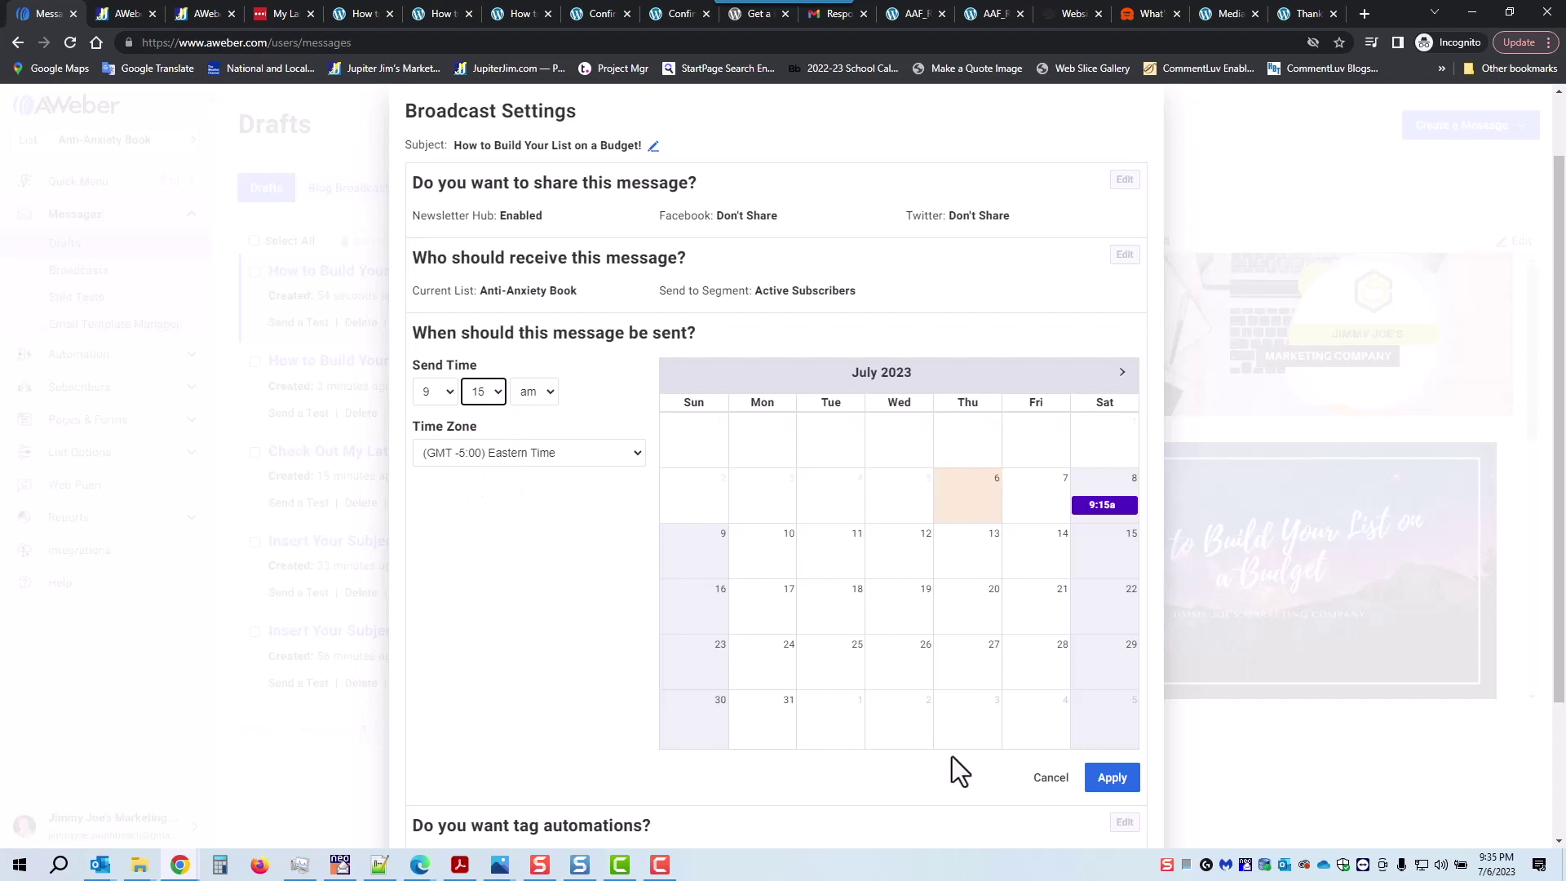
pyautogui.click(1103, 781)
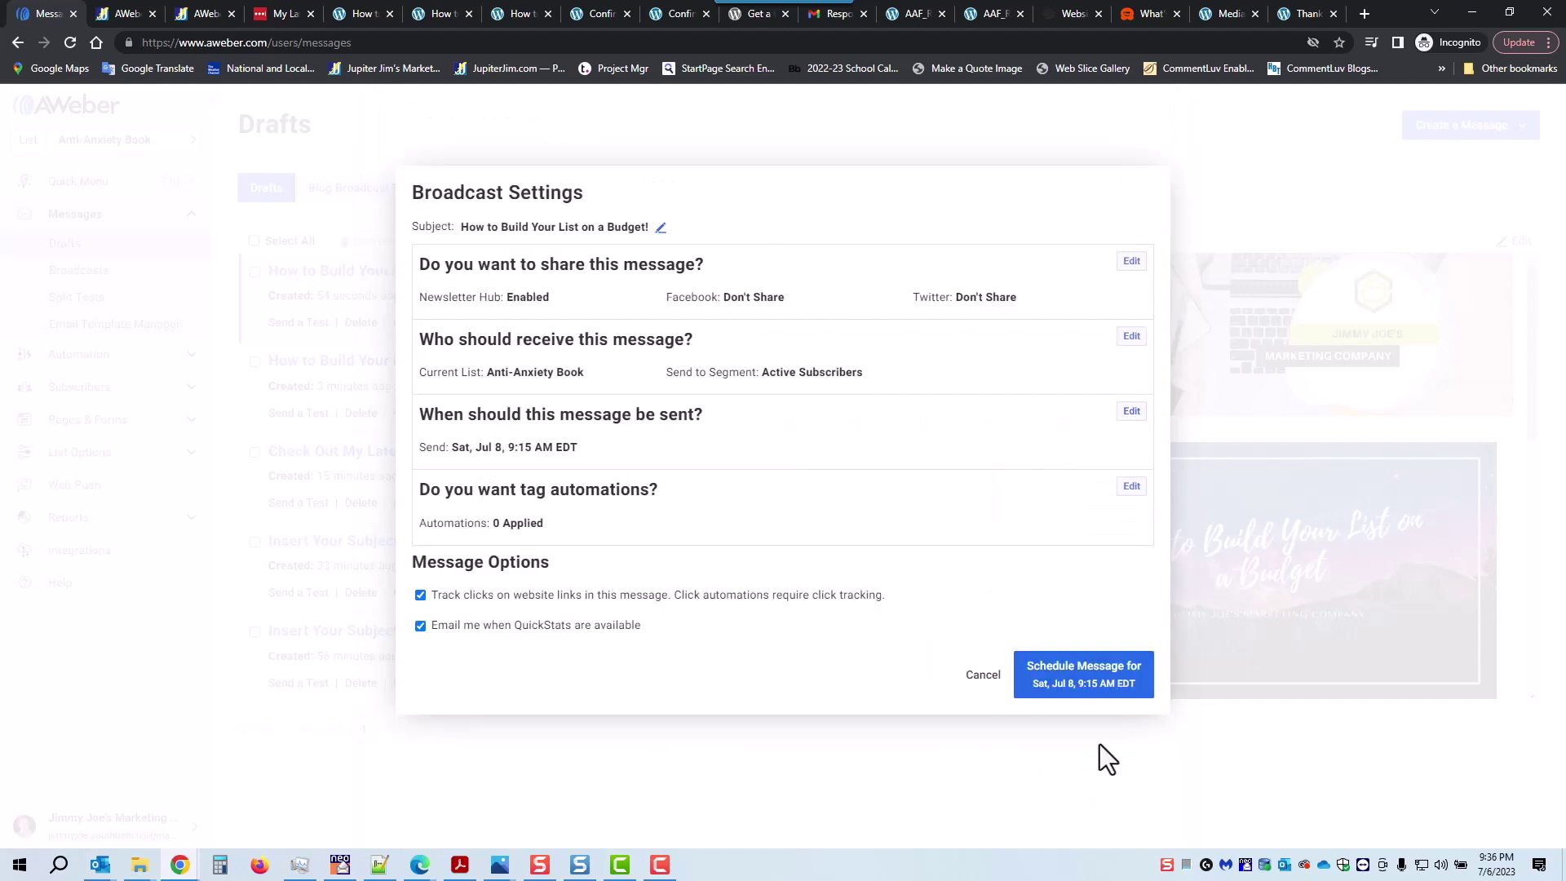
# Schedule the broadcast for its set send time, and unschedule it again from the scheduled broadcasts.
pyautogui.click(1082, 686)
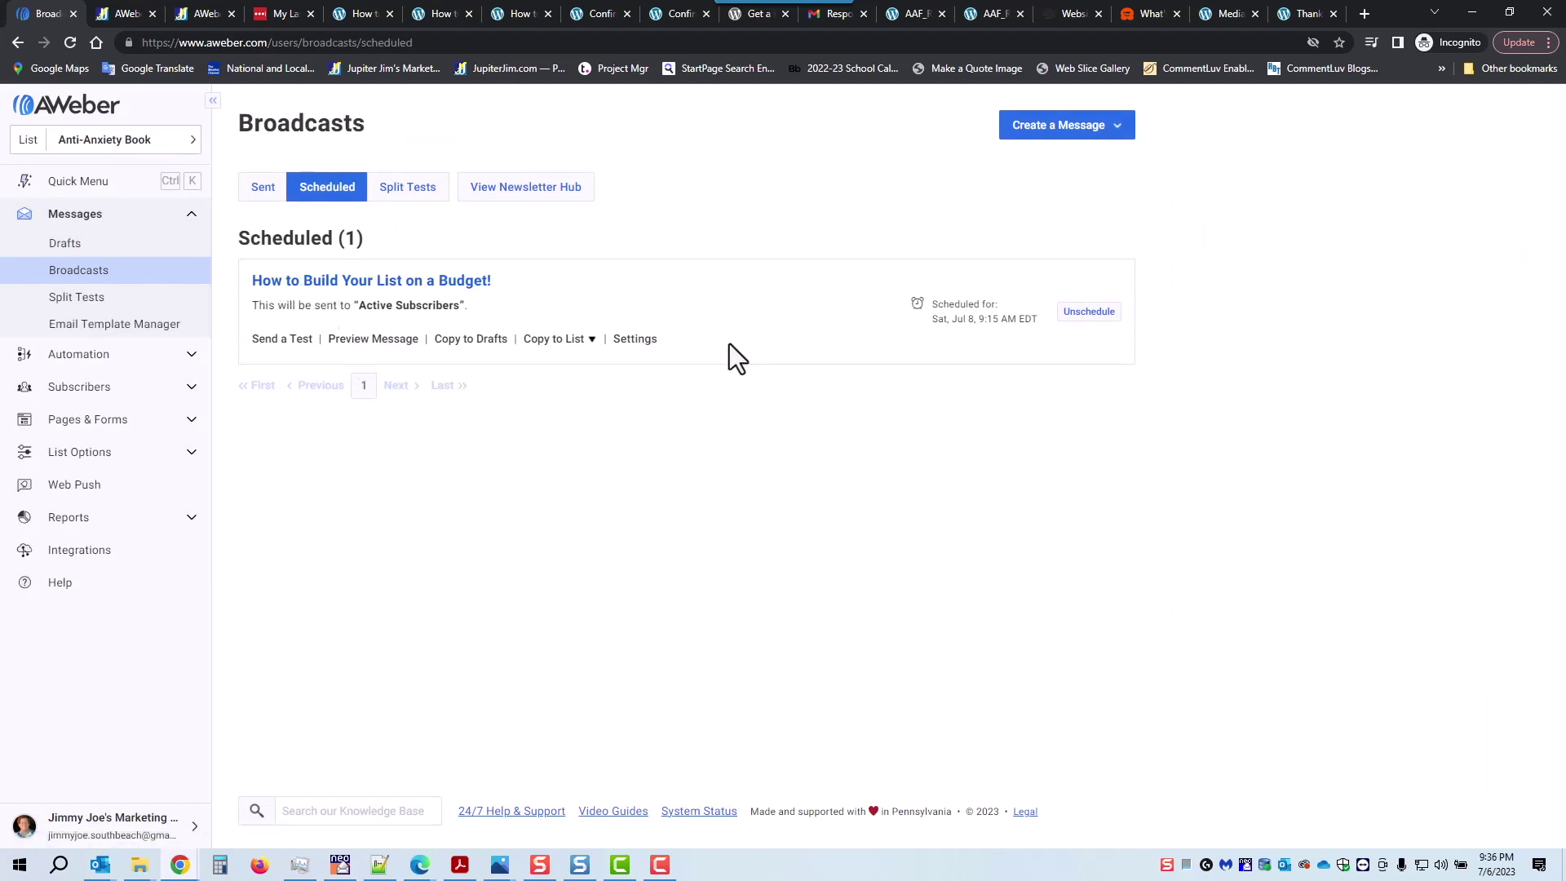
pyautogui.click(1090, 318)
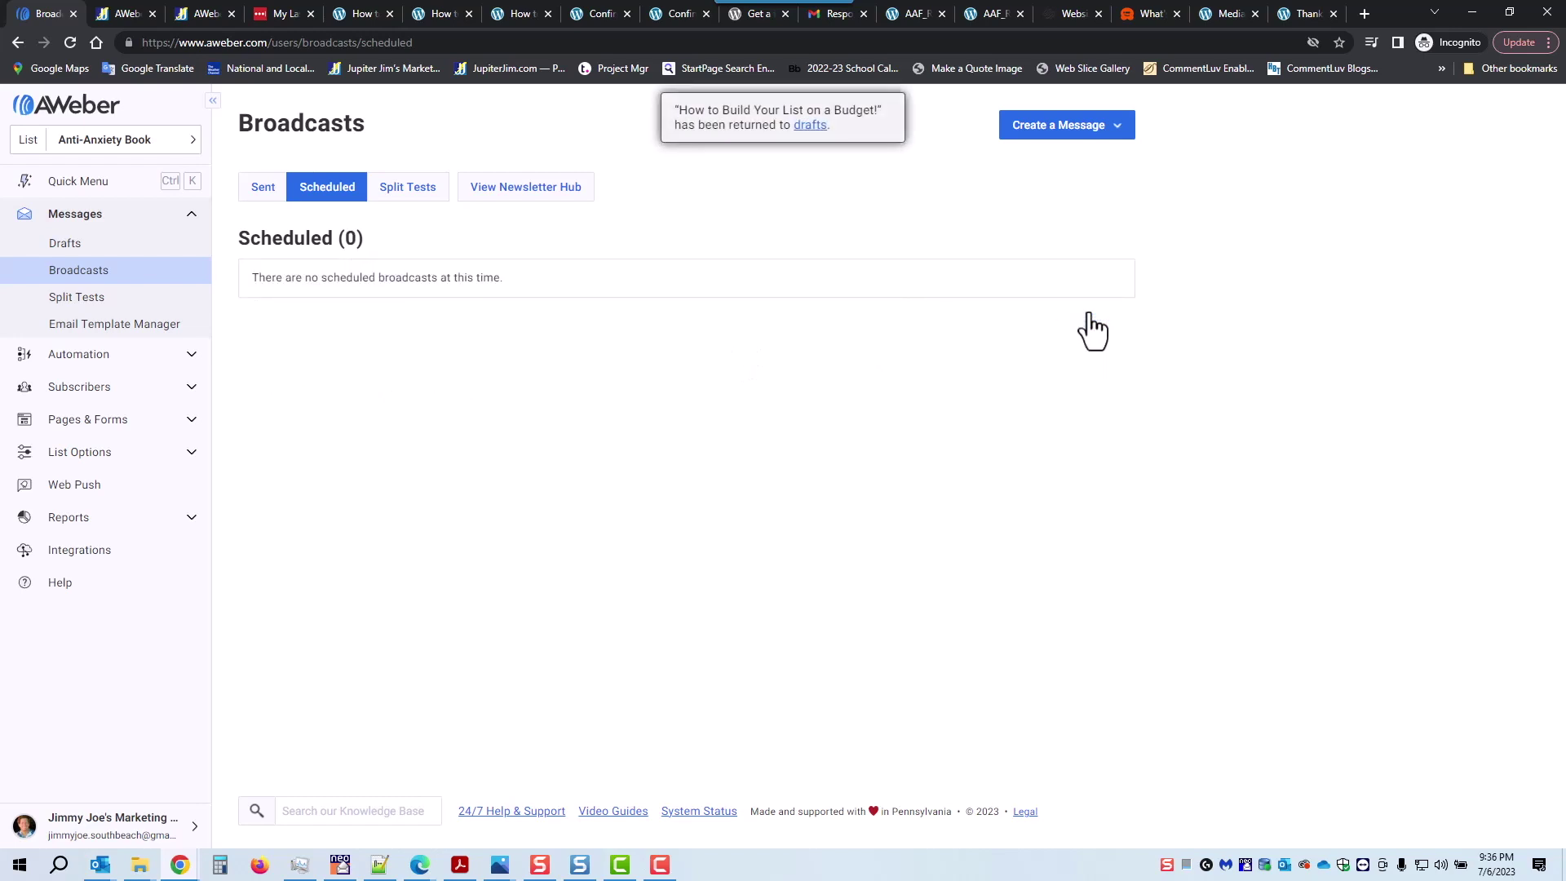
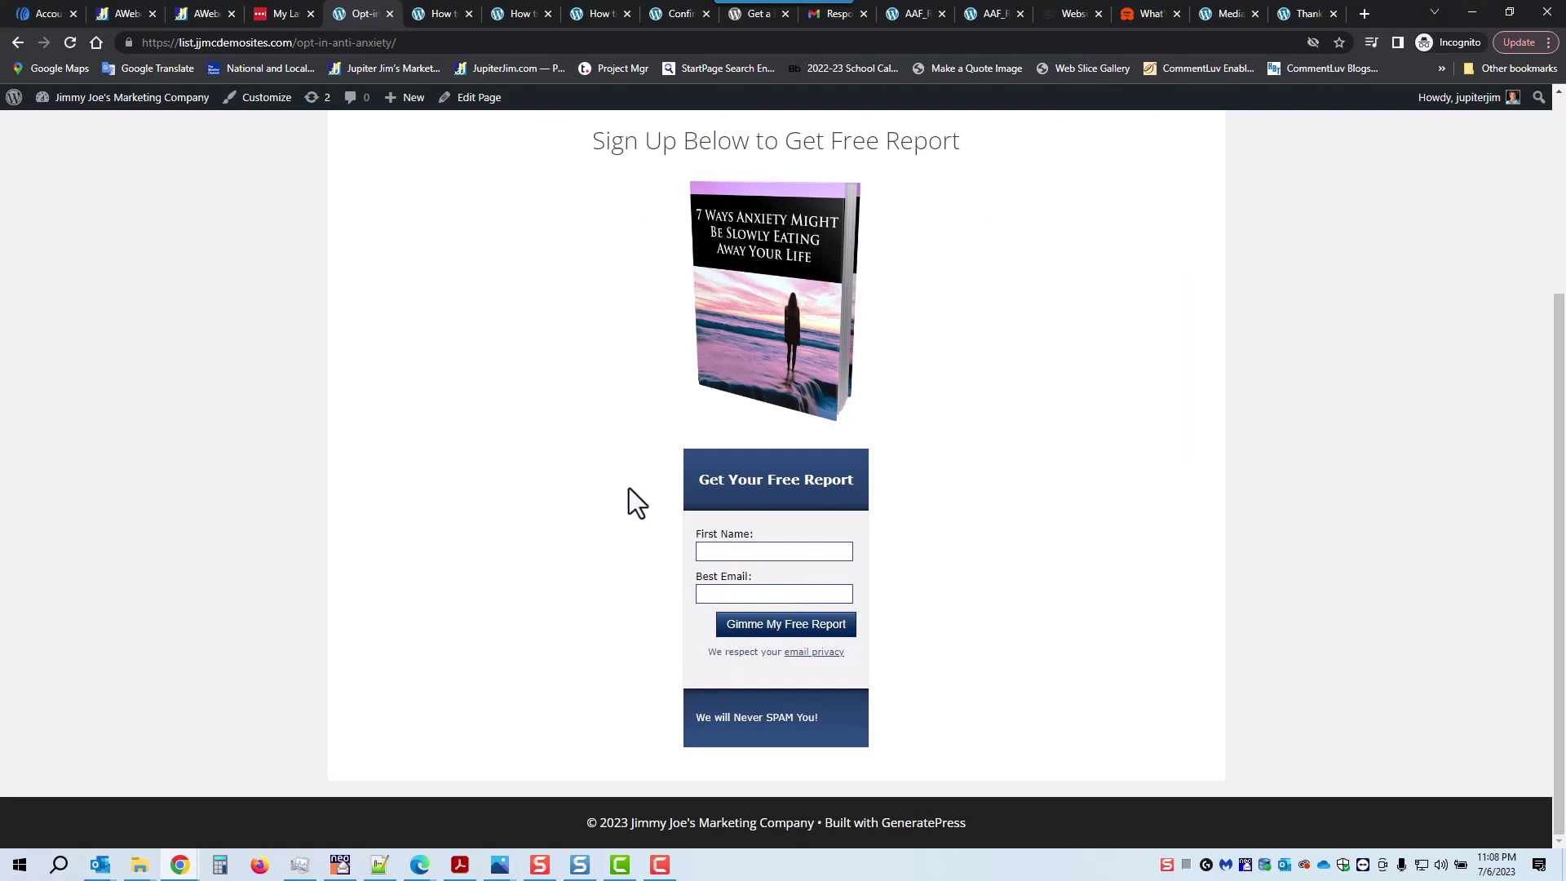
# Return to the AWeber account dashboard and open the Anti-Anxiety Book automation campaign to examine its message sequence.
pyautogui.click(36, 17)
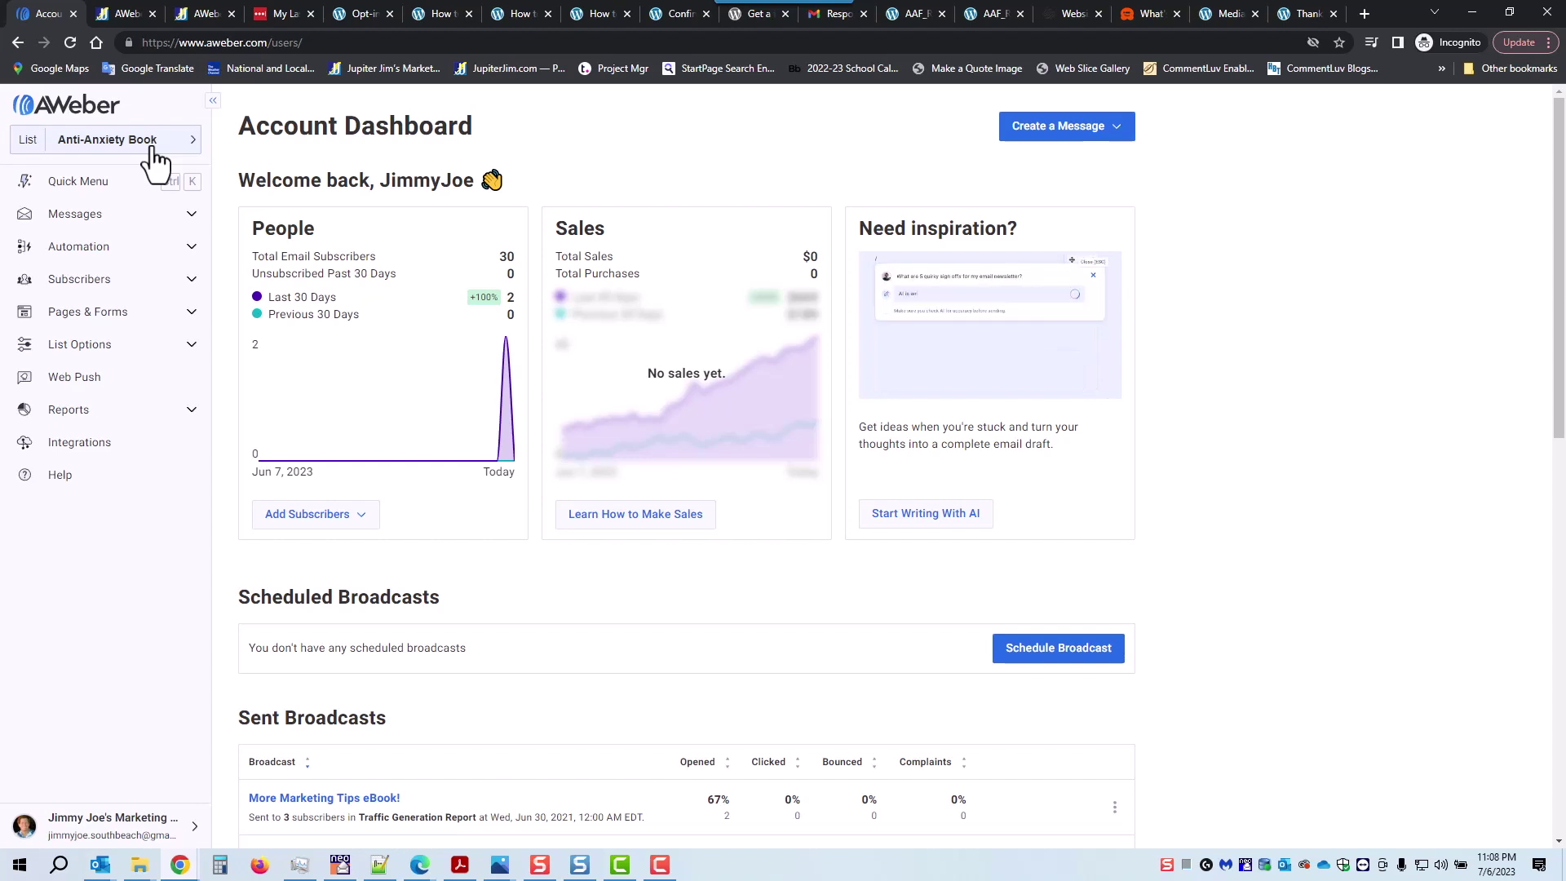
pyautogui.rightClick(82, 250)
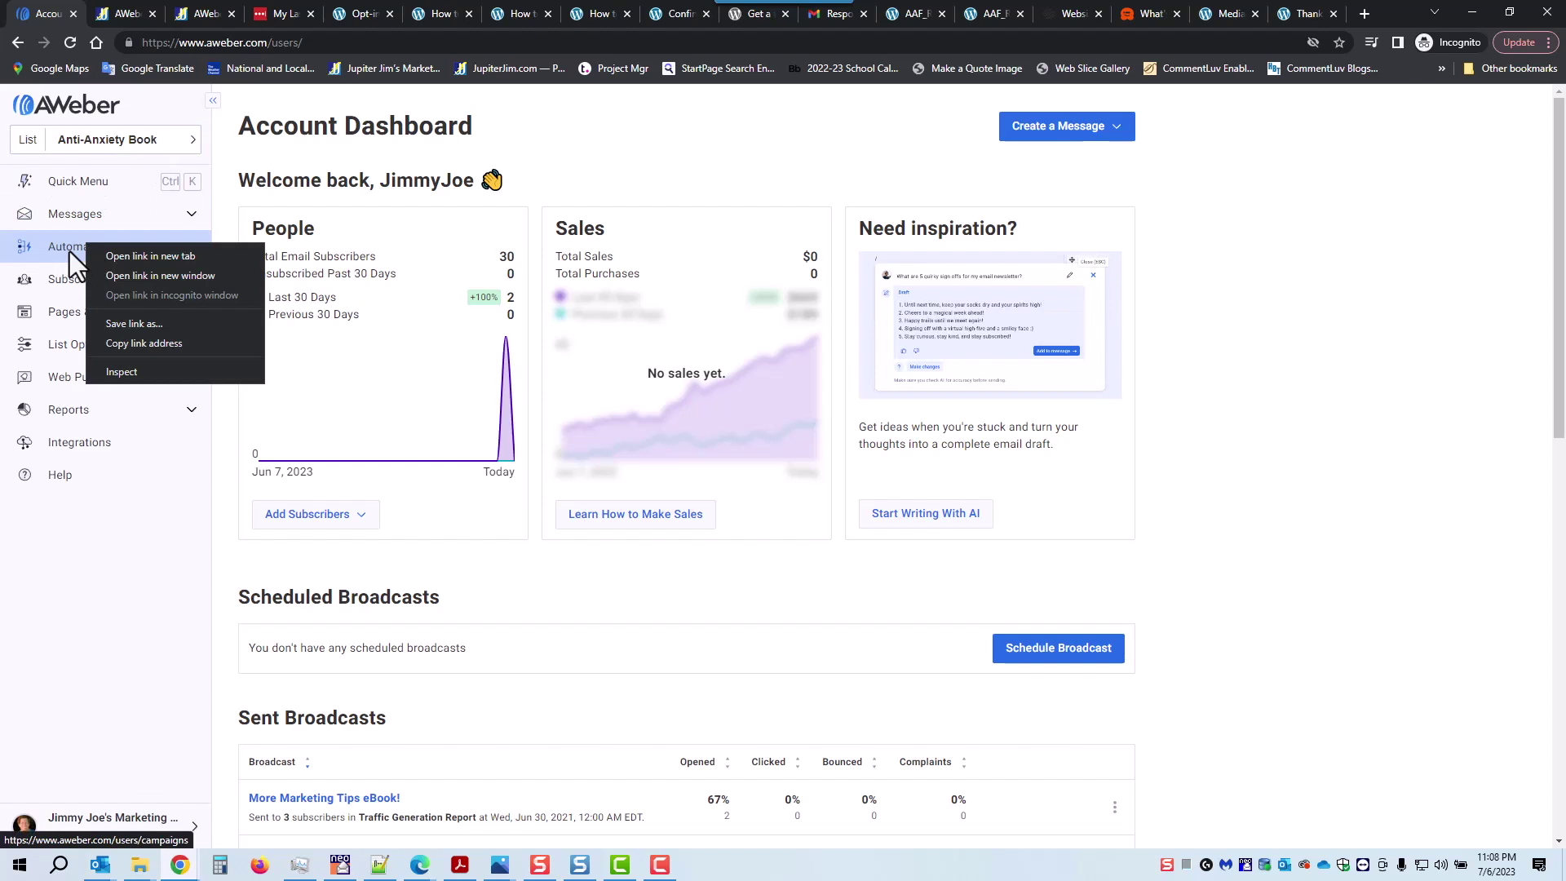
pyautogui.click(496, 122)
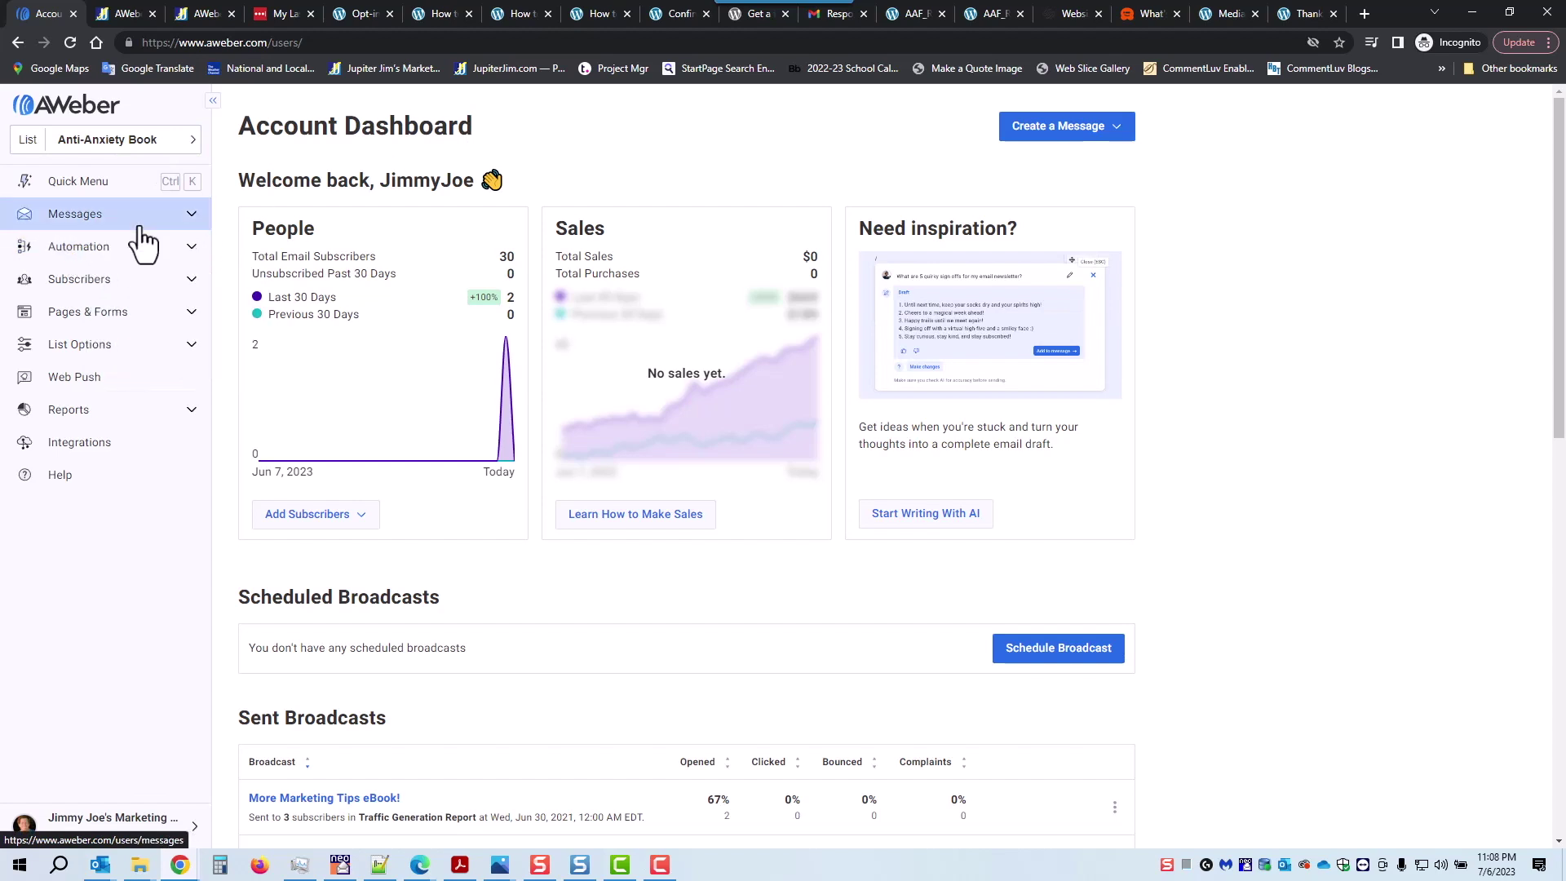
pyautogui.click(79, 259)
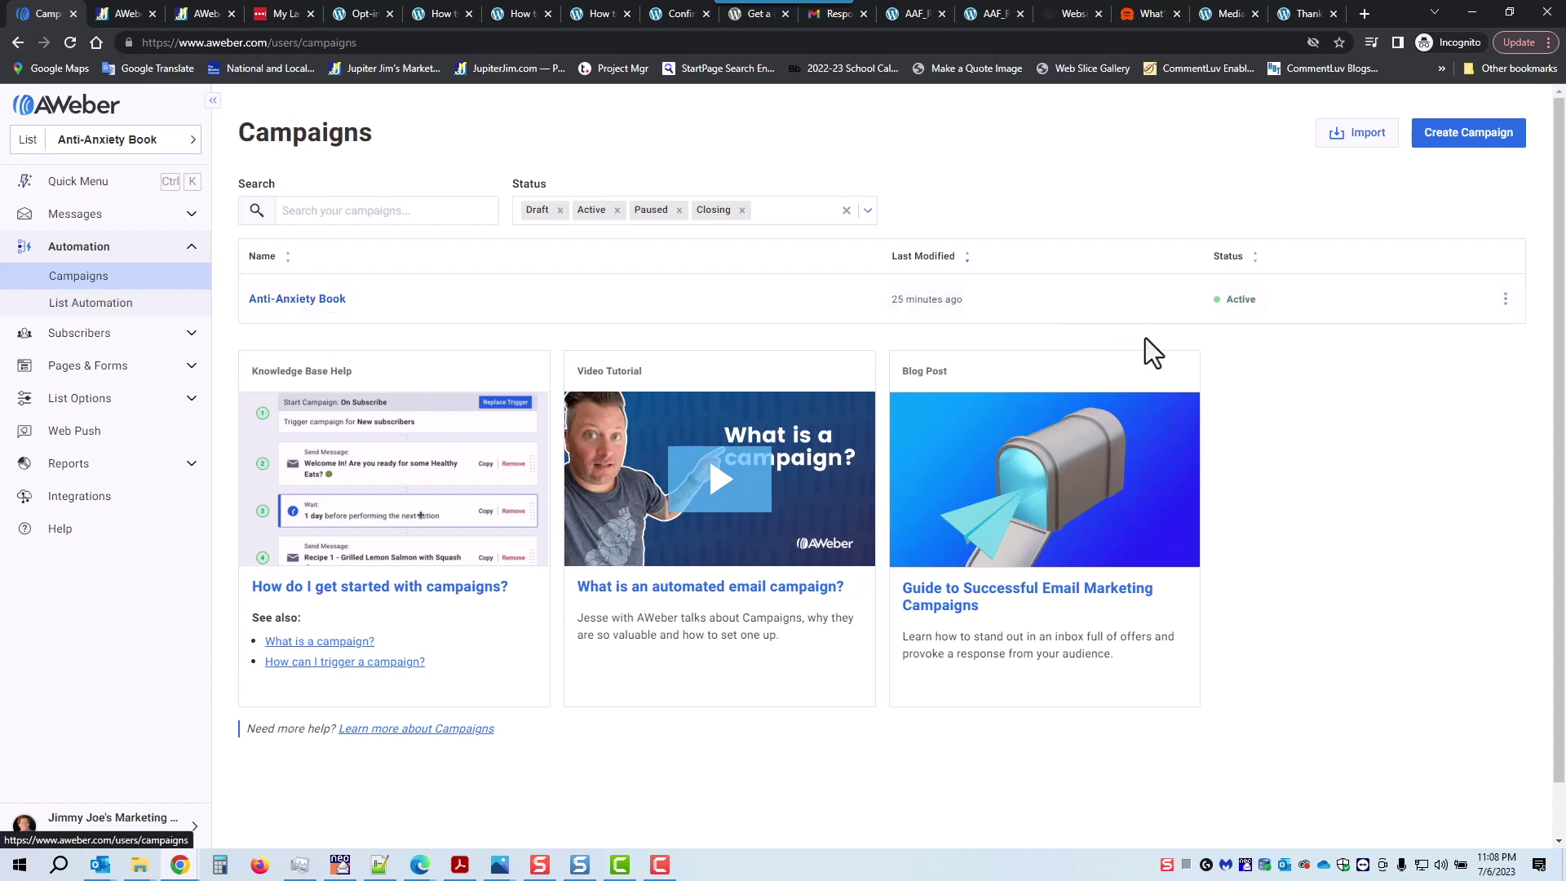
pyautogui.click(1483, 299)
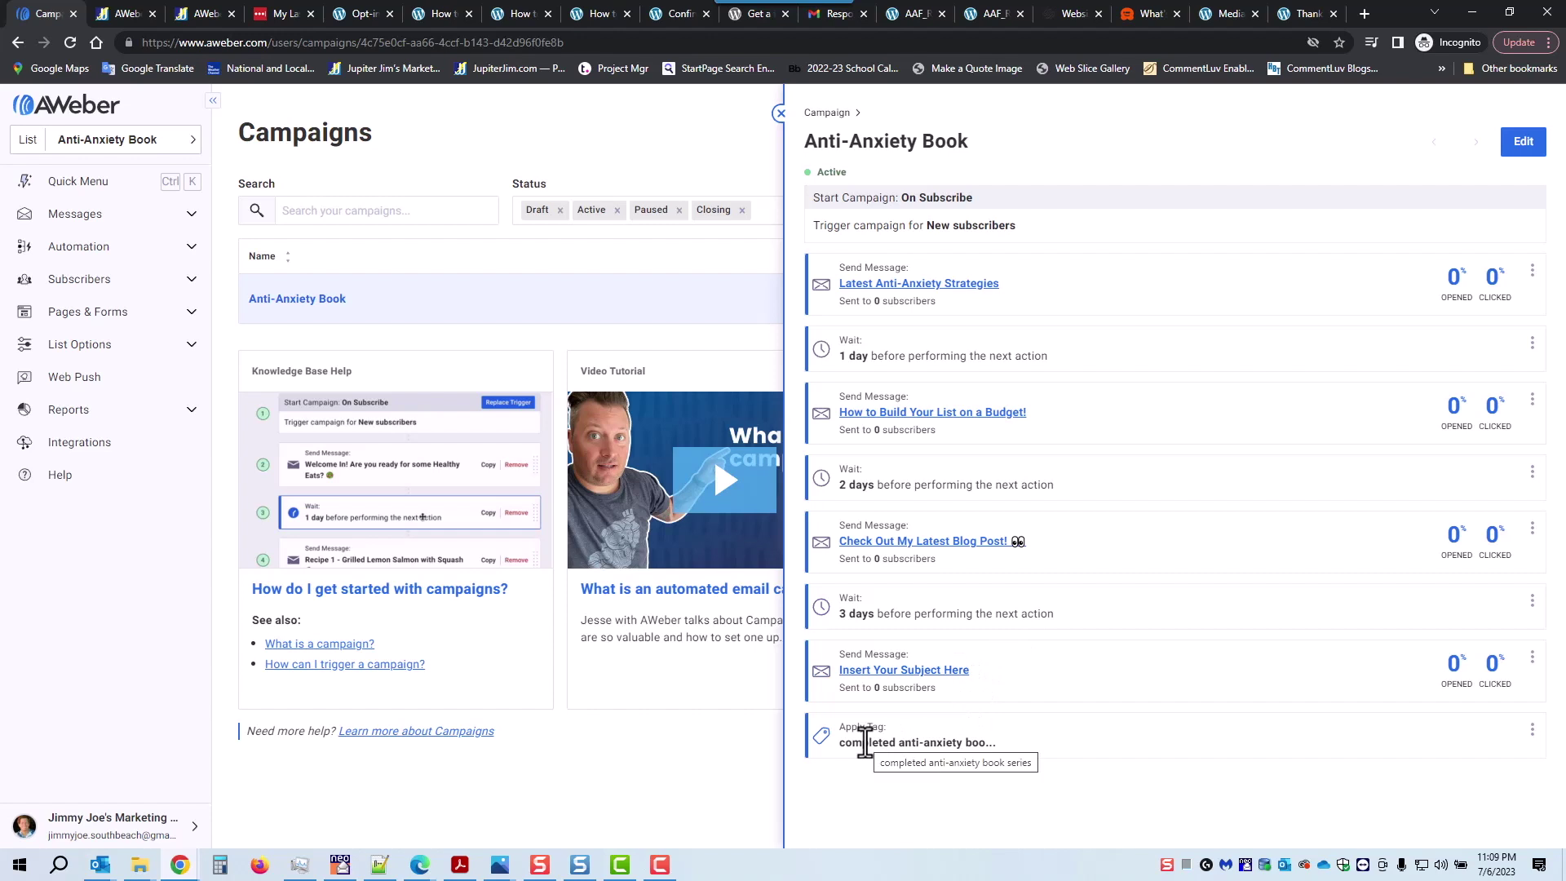
# Close the Anti-Anxiety Book preview and create a blank campaign that starts on subscribe for new subscribers.
pyautogui.click(780, 114)
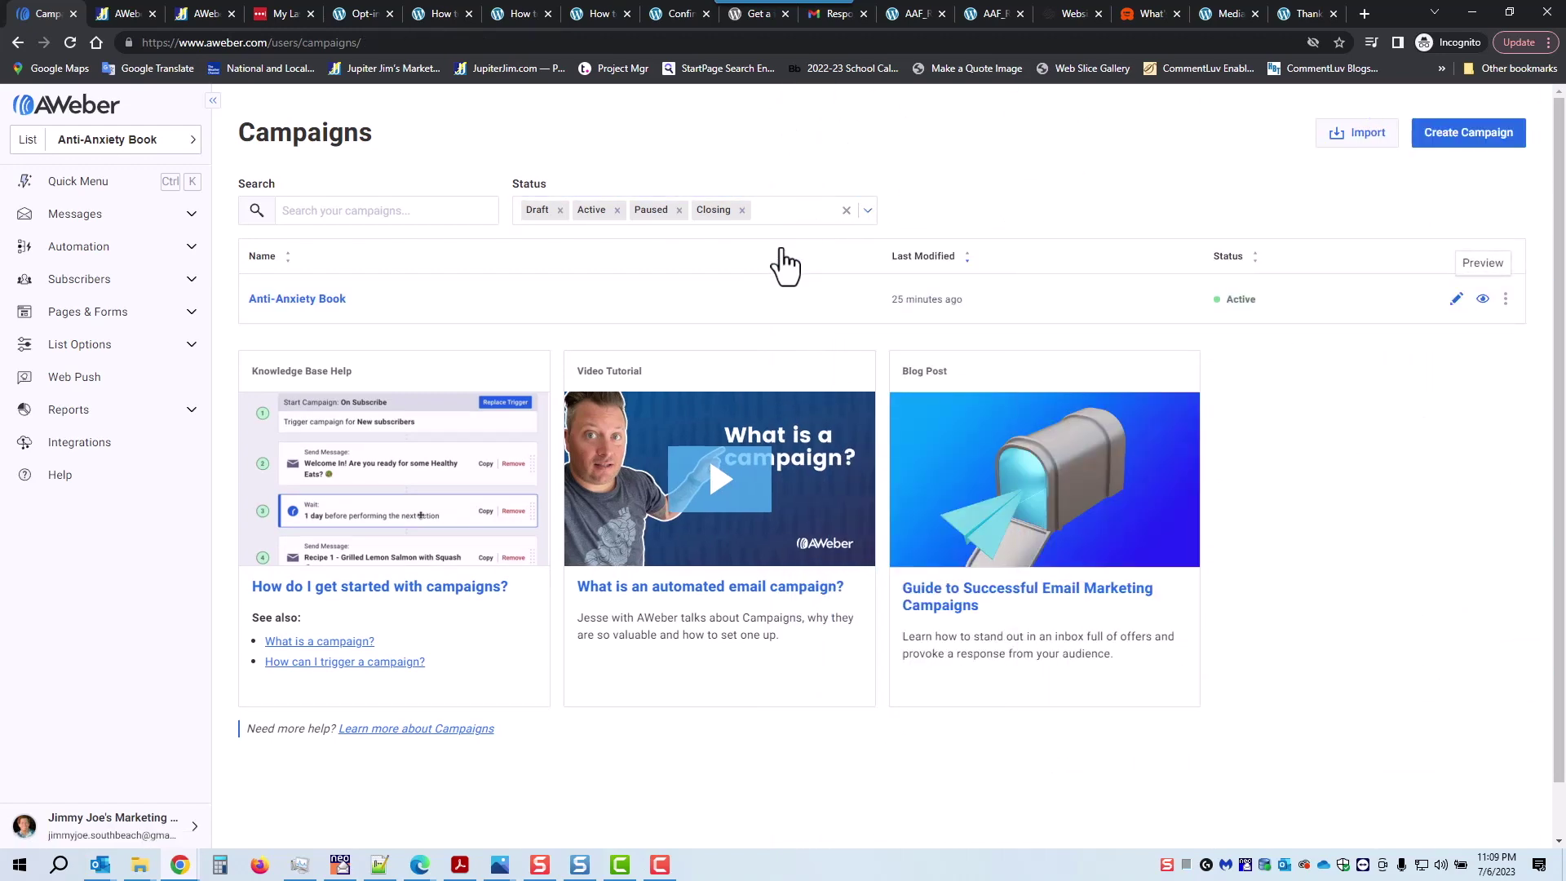
pyautogui.click(1468, 135)
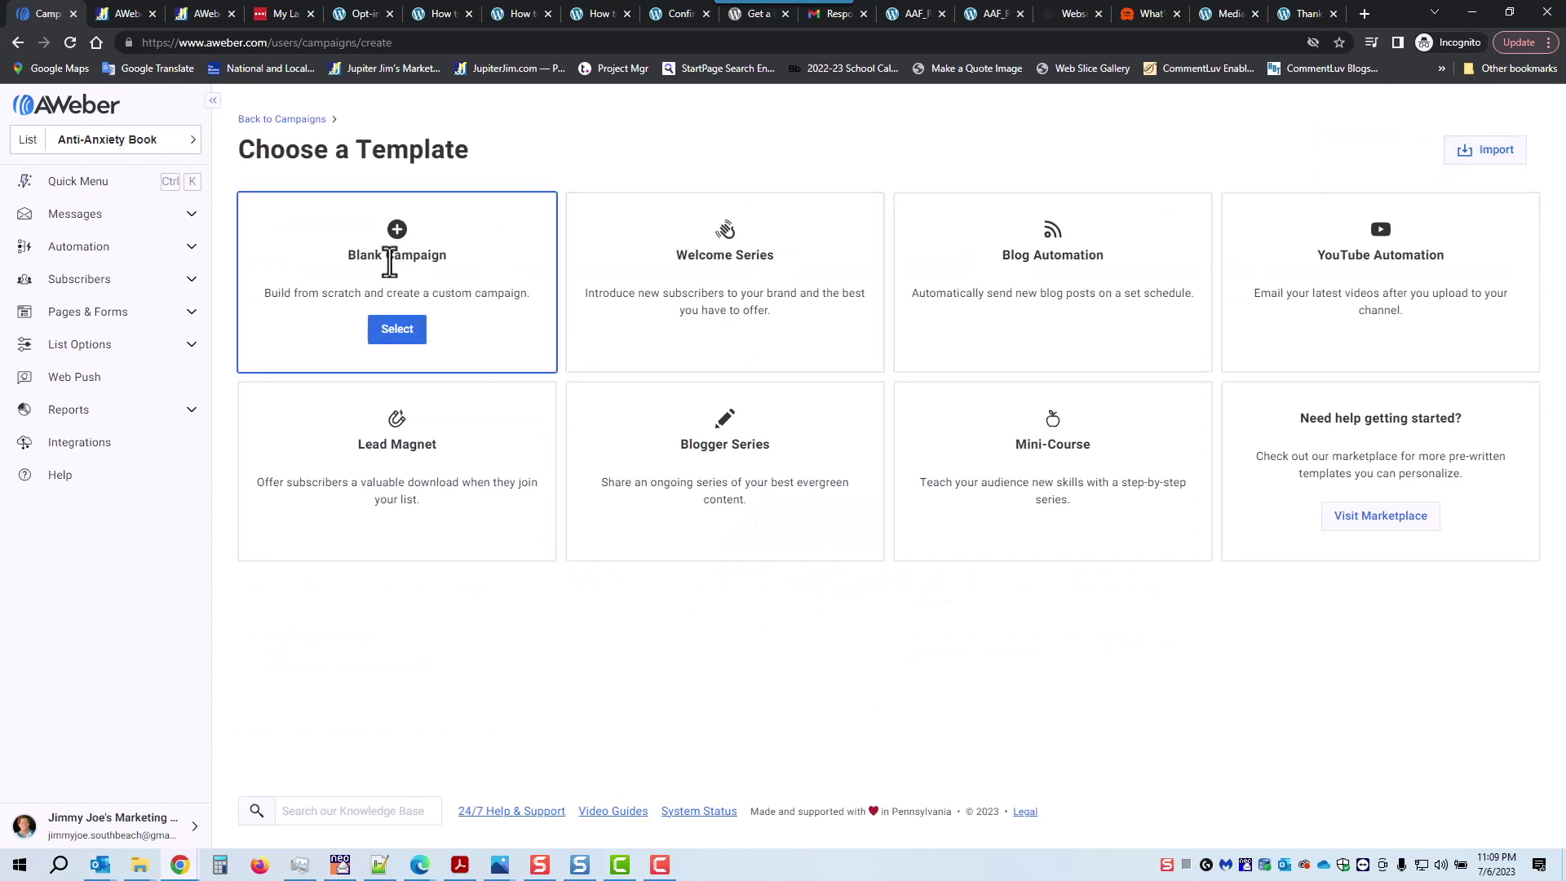
pyautogui.click(395, 330)
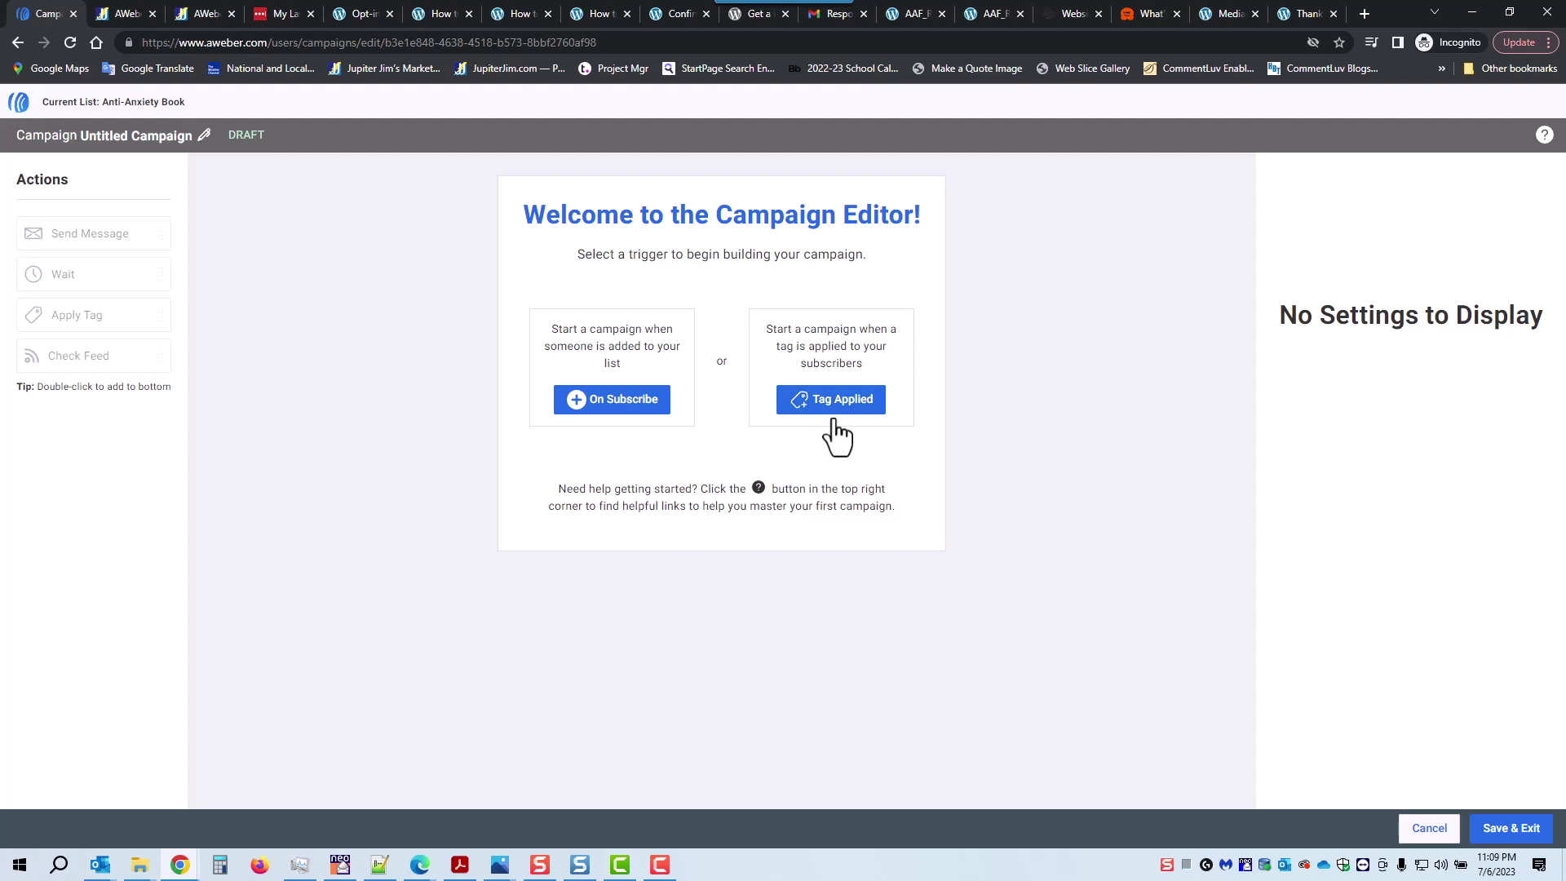
pyautogui.click(607, 404)
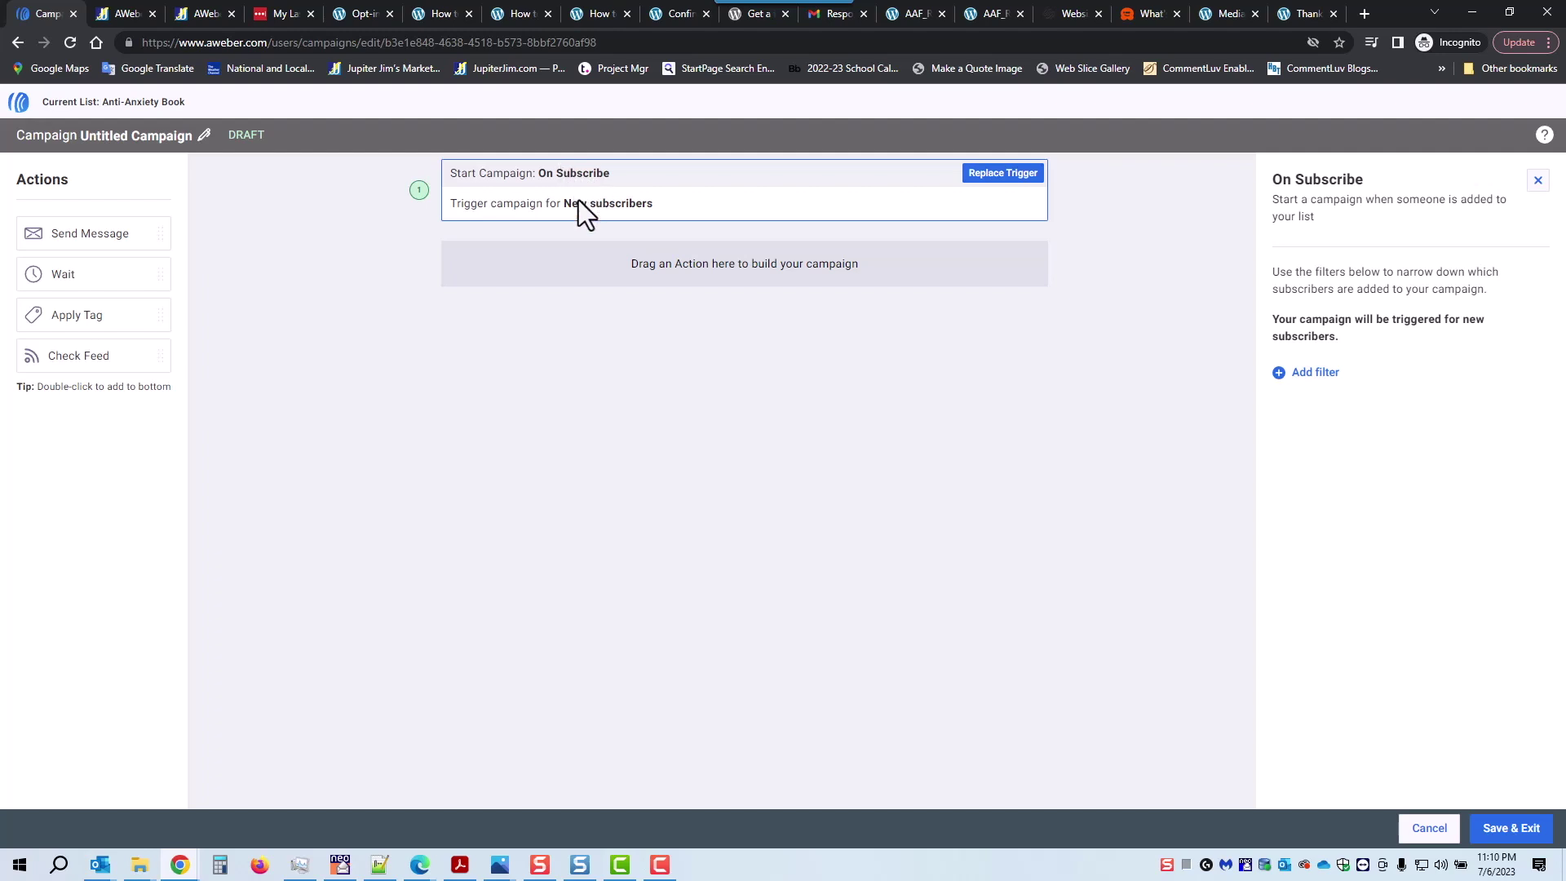
# Add four Send Message actions in sequence below the campaign's On Subscribe trigger.
pyautogui.moveTo(77, 234); pyautogui.dragTo(712, 269)
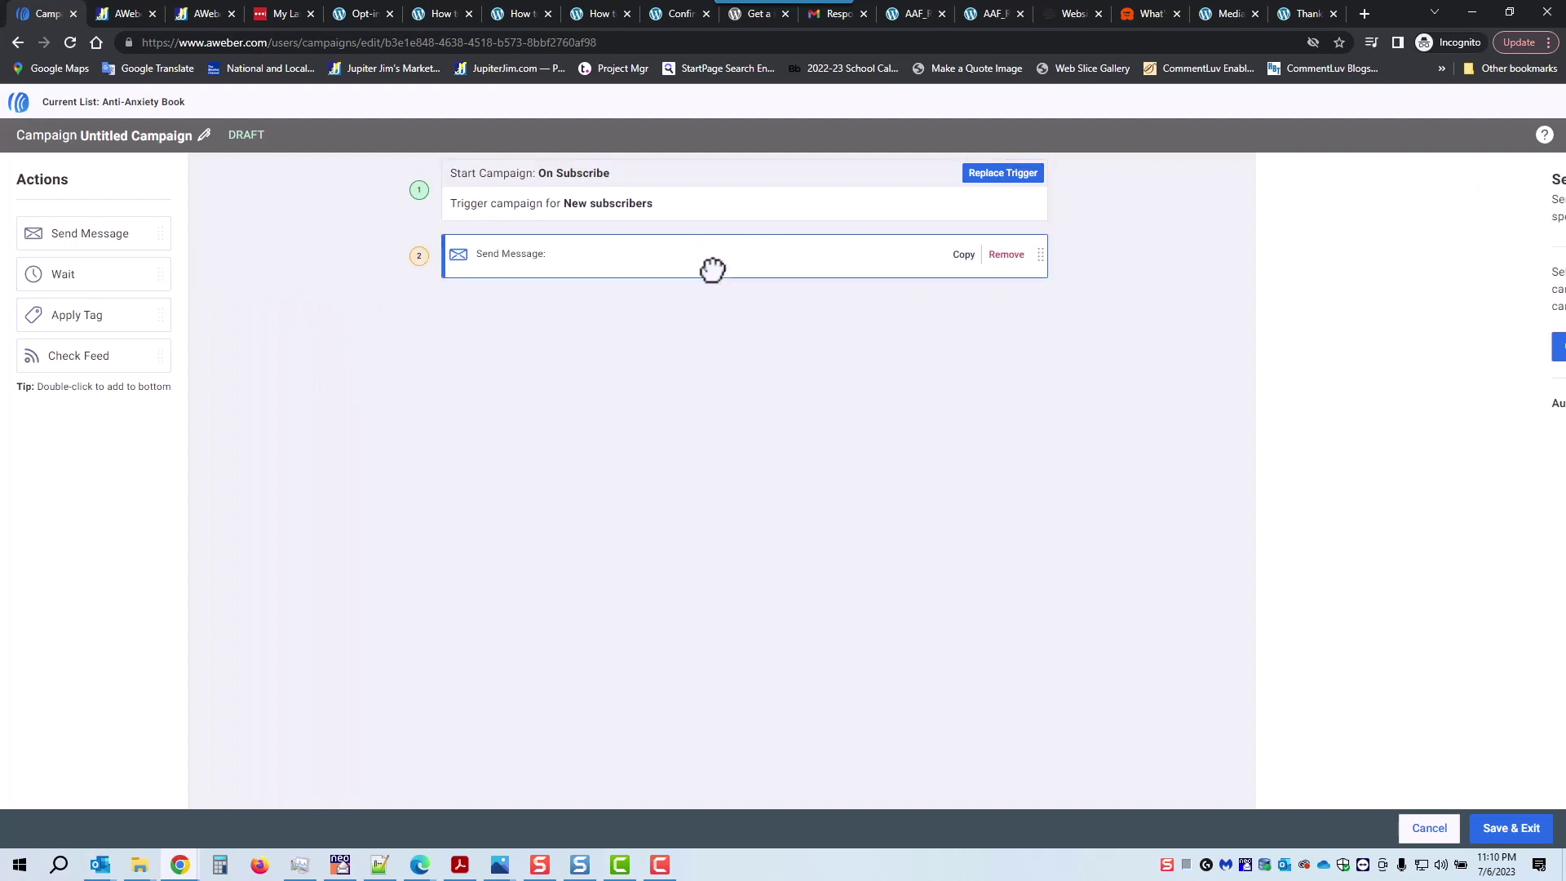
pyautogui.moveTo(76, 238); pyautogui.dragTo(731, 321)
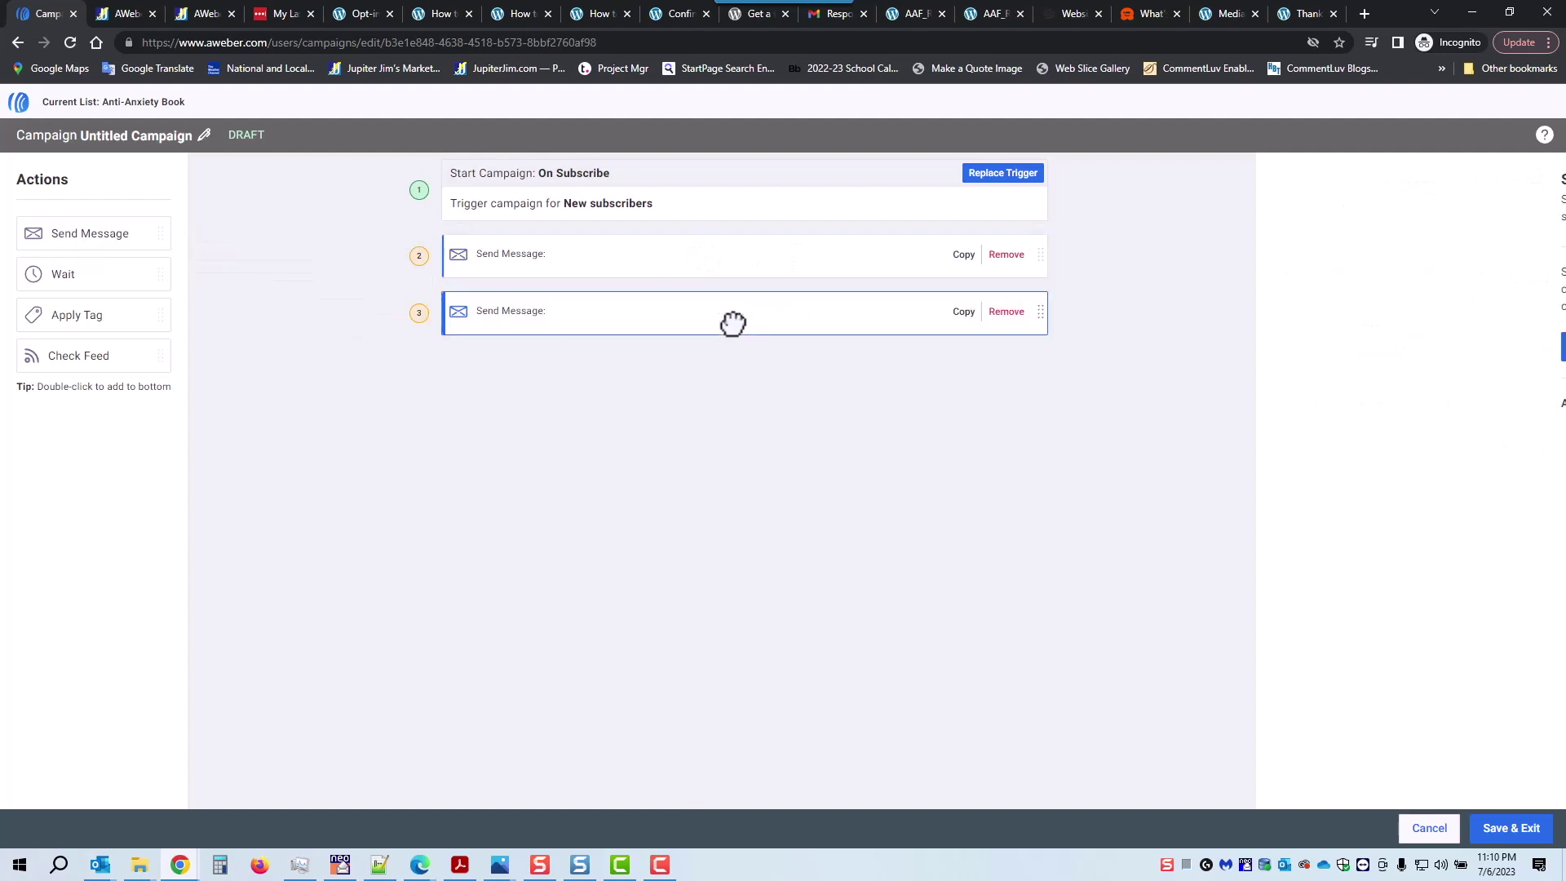
pyautogui.moveTo(115, 238); pyautogui.dragTo(635, 251)
pyautogui.moveTo(97, 235); pyautogui.dragTo(673, 436)
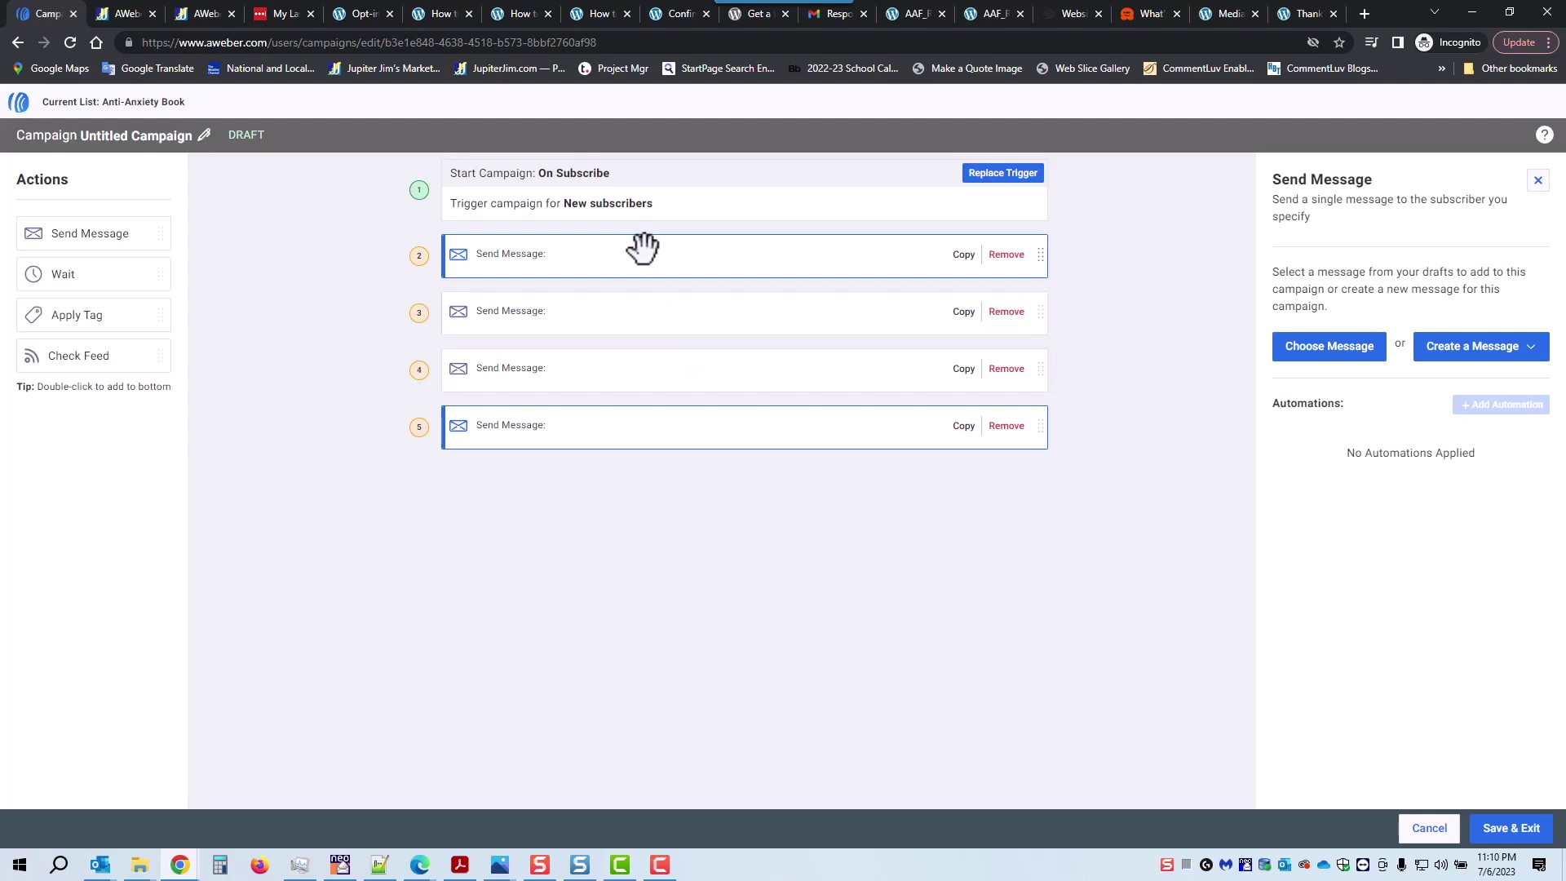
# Assign the draft "Does Valerian Root Help One to Relax?" to the first Send Message action and "How to Do Yoga" to the second.
pyautogui.click(640, 260)
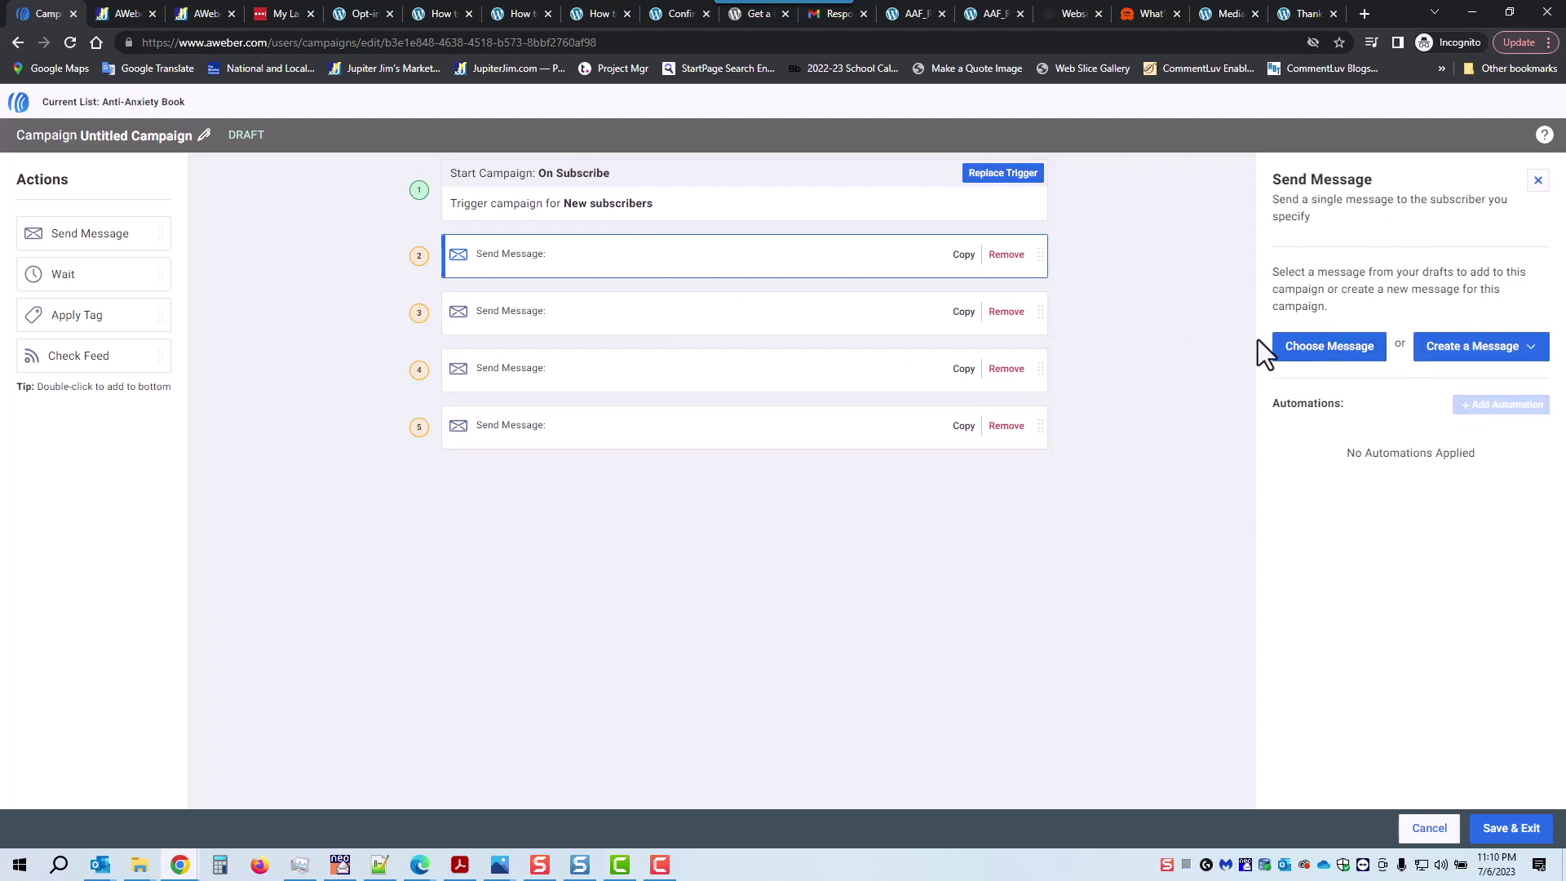
pyautogui.click(1323, 351)
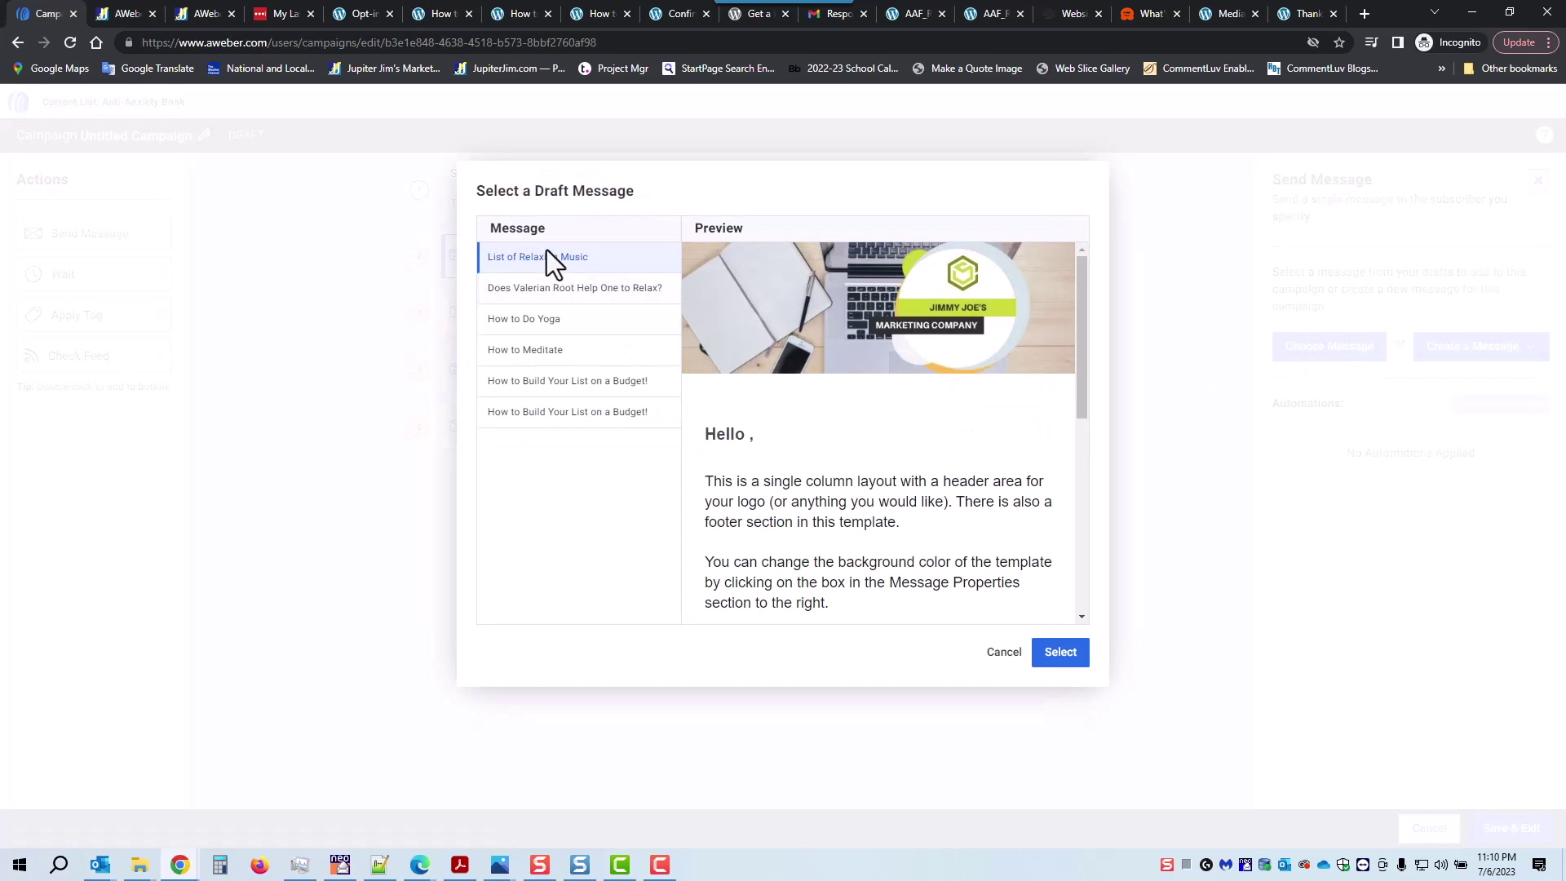
pyautogui.click(554, 290)
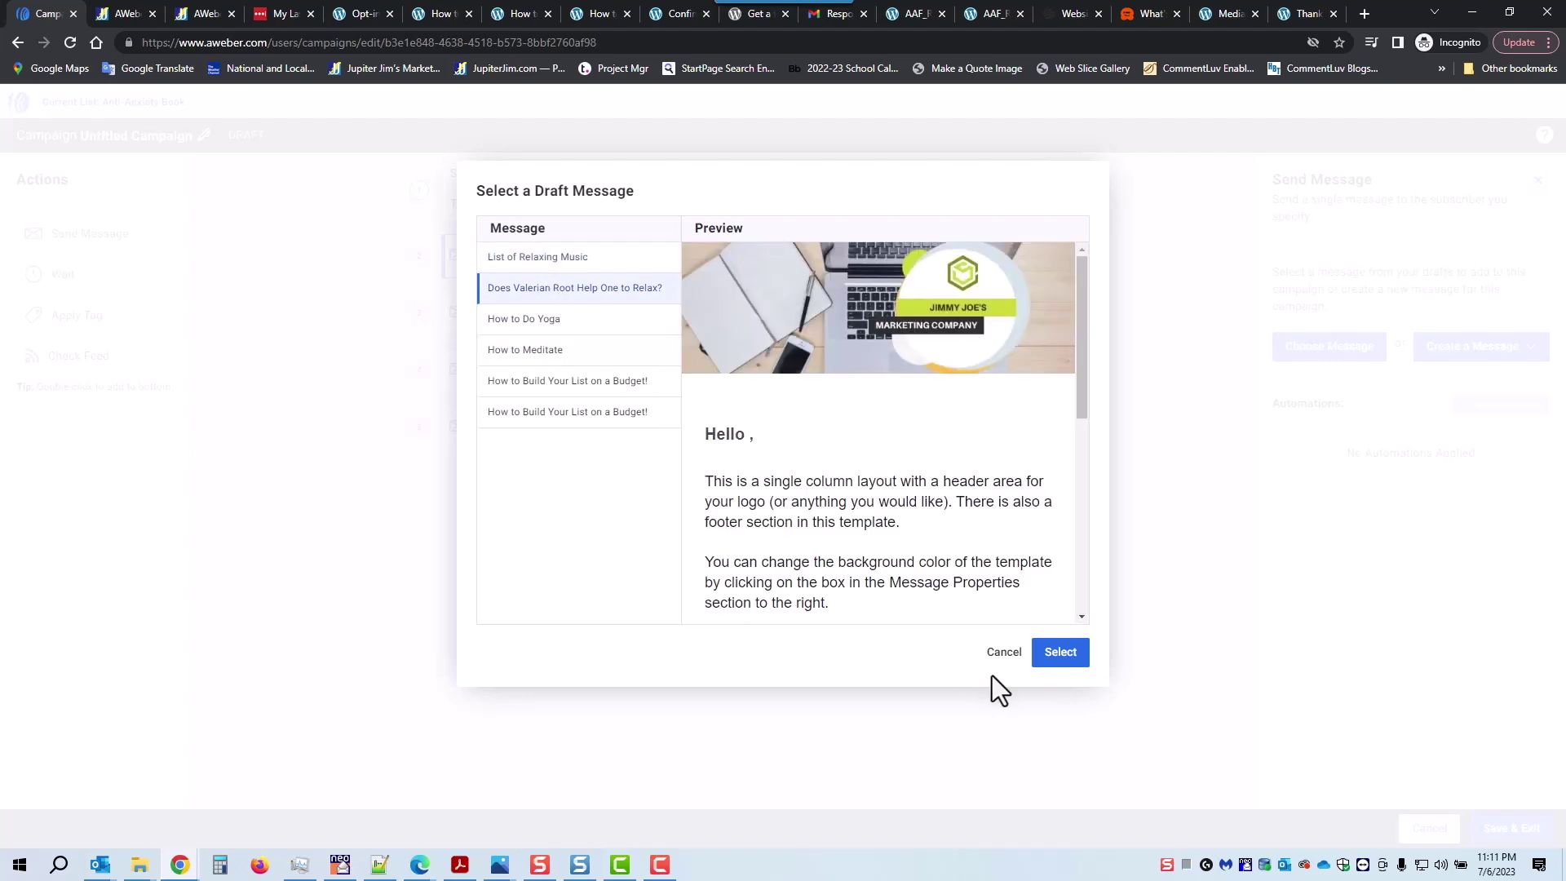
pyautogui.click(1061, 651)
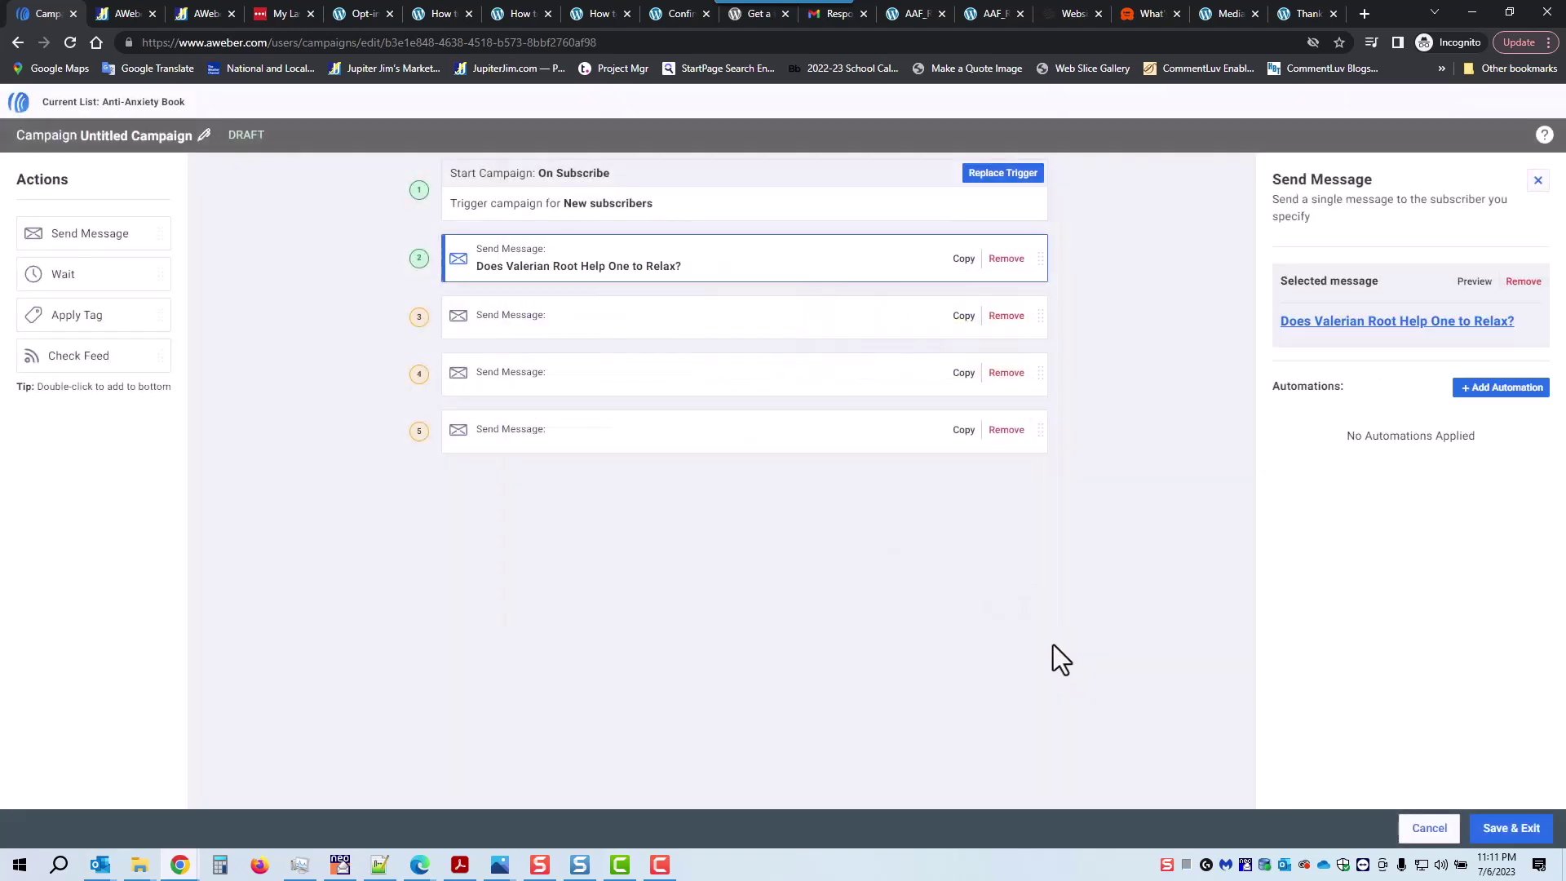
pyautogui.click(664, 310)
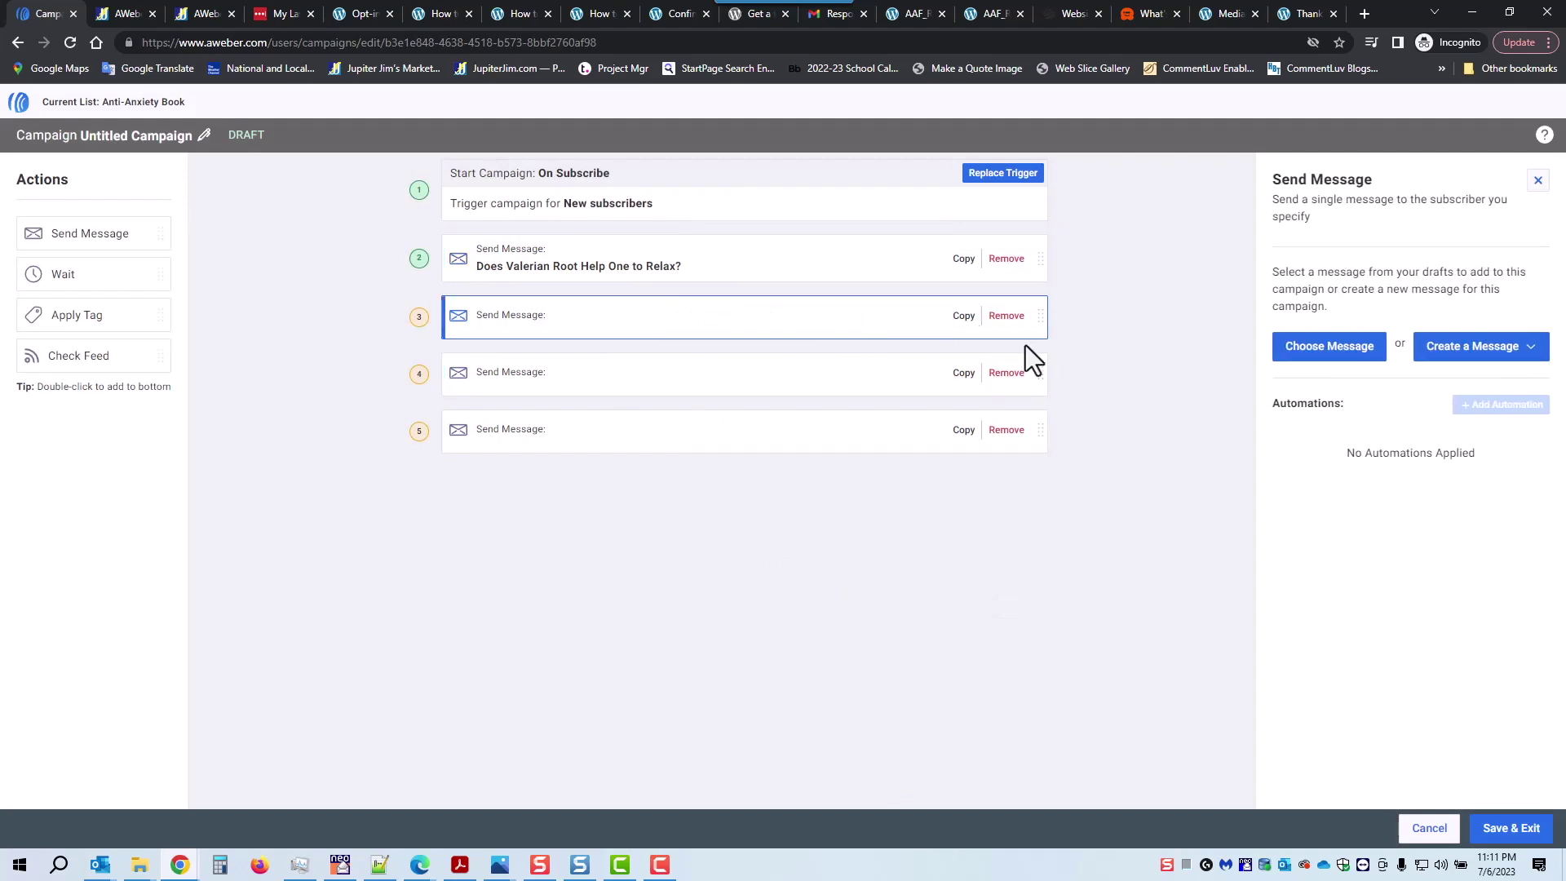
pyautogui.click(1356, 363)
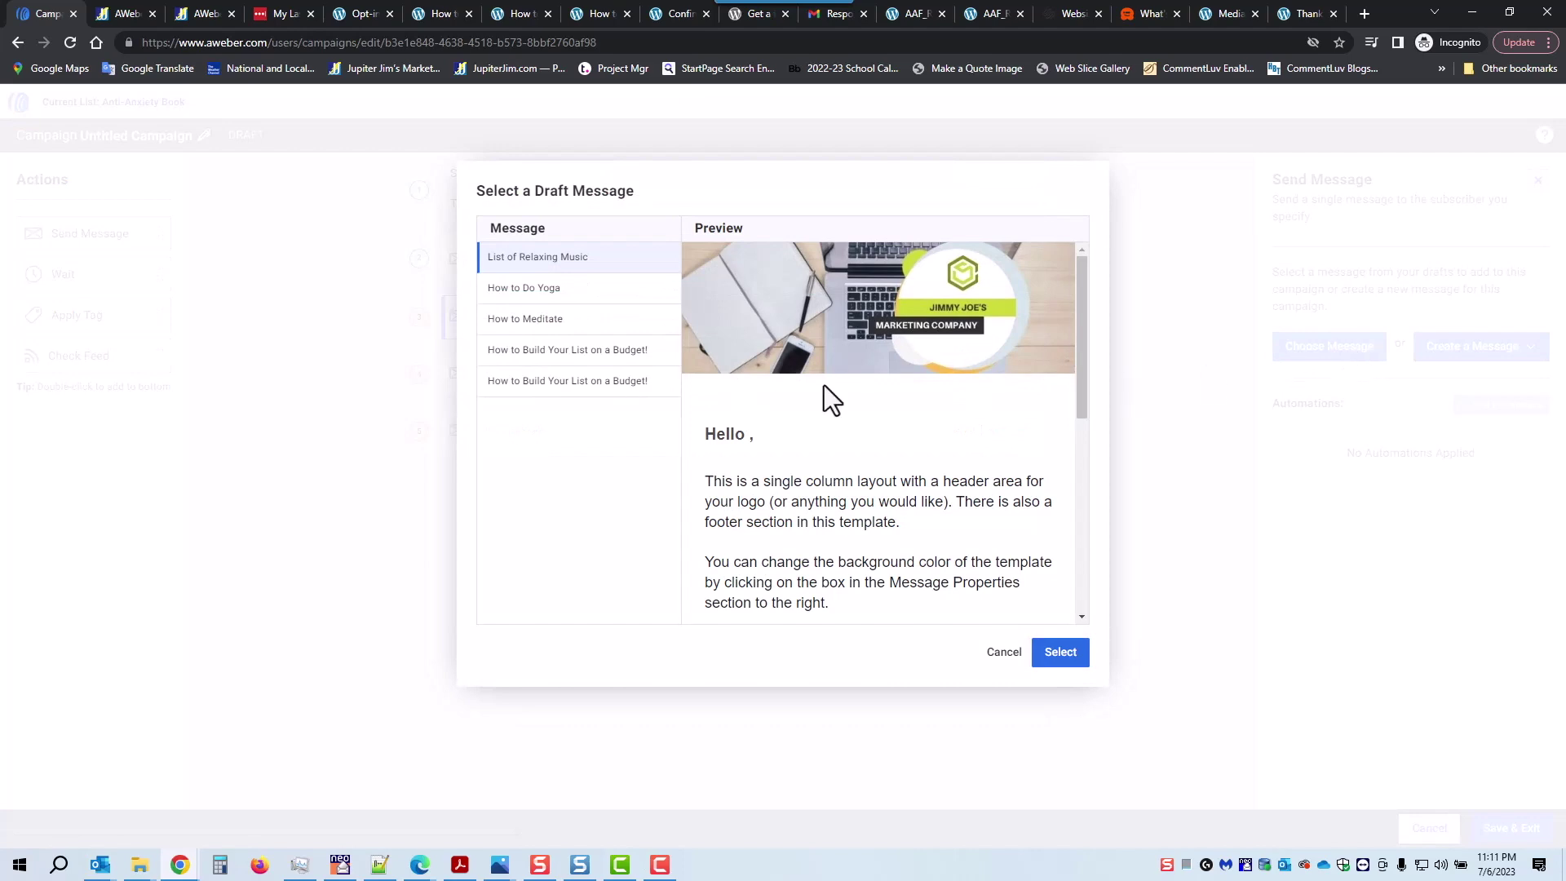
pyautogui.click(571, 286)
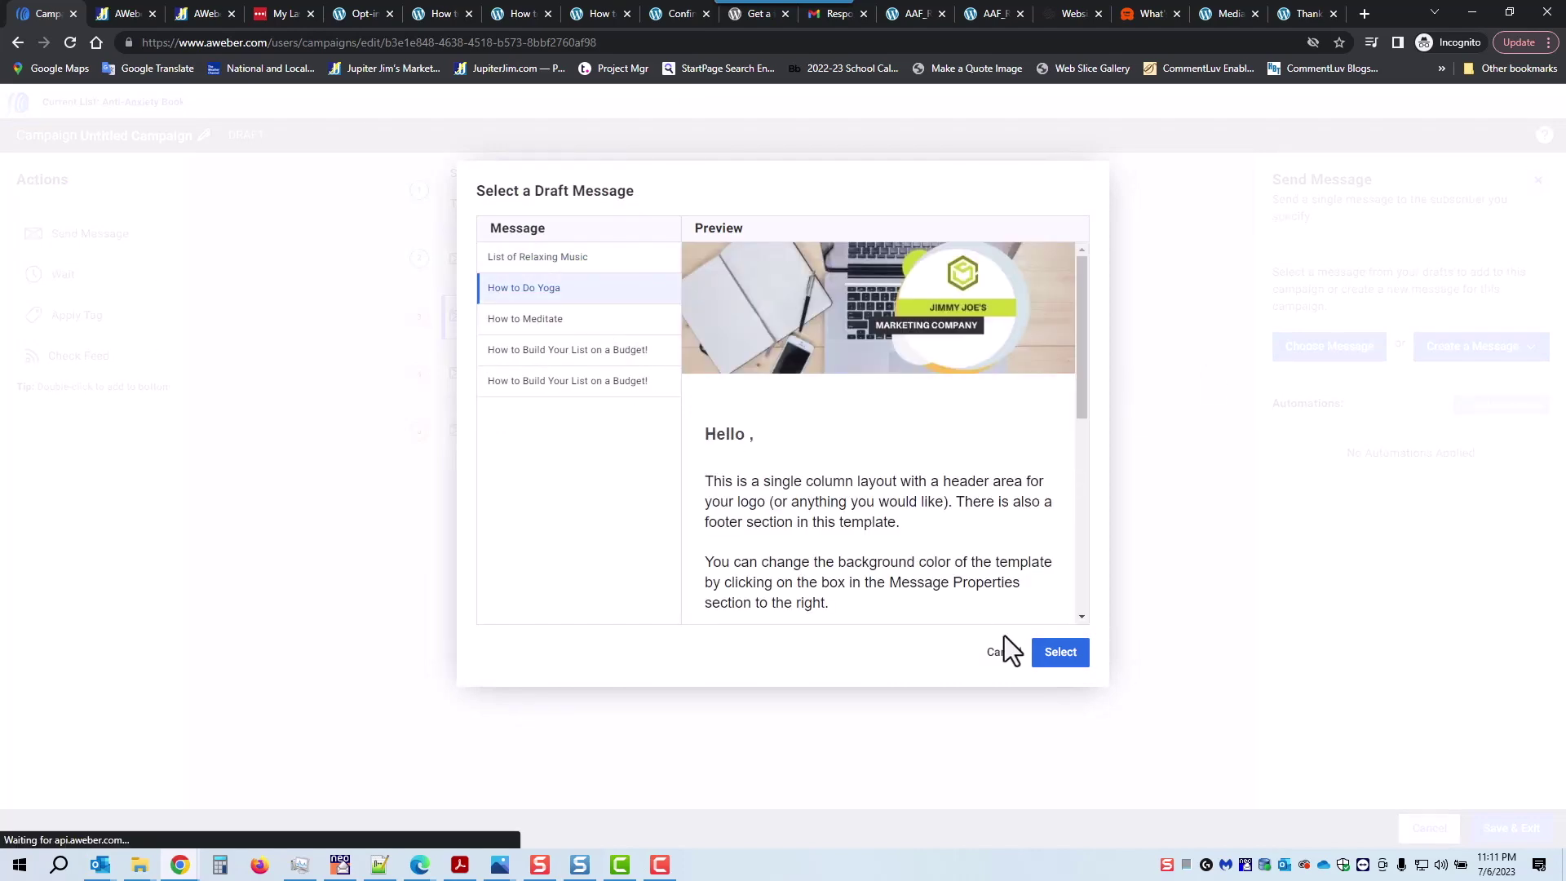
pyautogui.click(1056, 656)
# Assign the draft "List of Relaxing Music" to the third Send Message action and "How to Meditate" to the fourth.
pyautogui.click(689, 373)
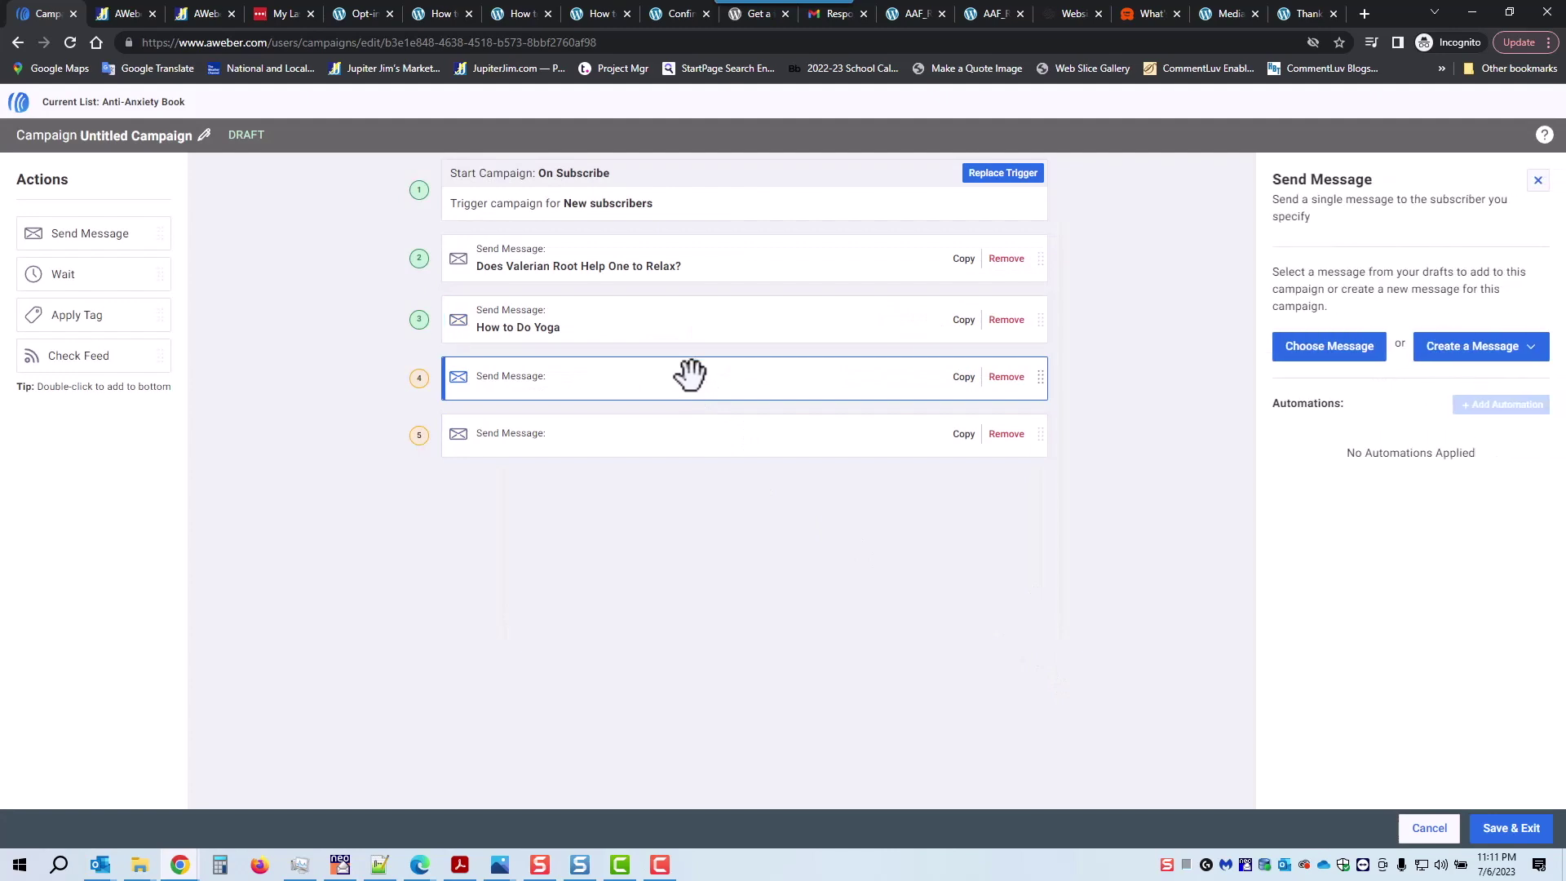
pyautogui.click(1334, 351)
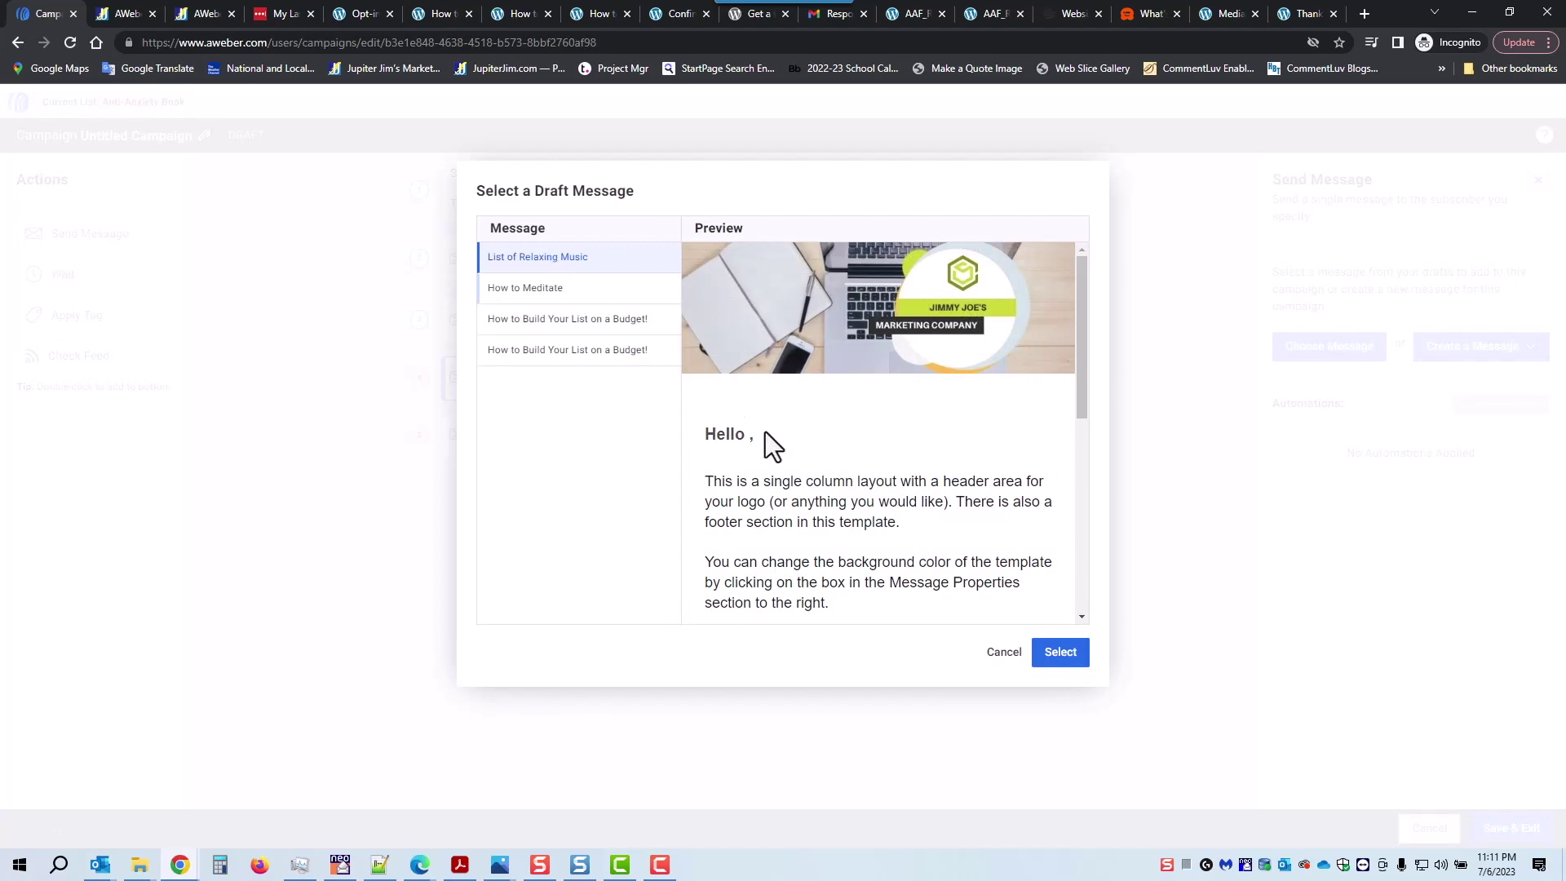
pyautogui.click(1062, 653)
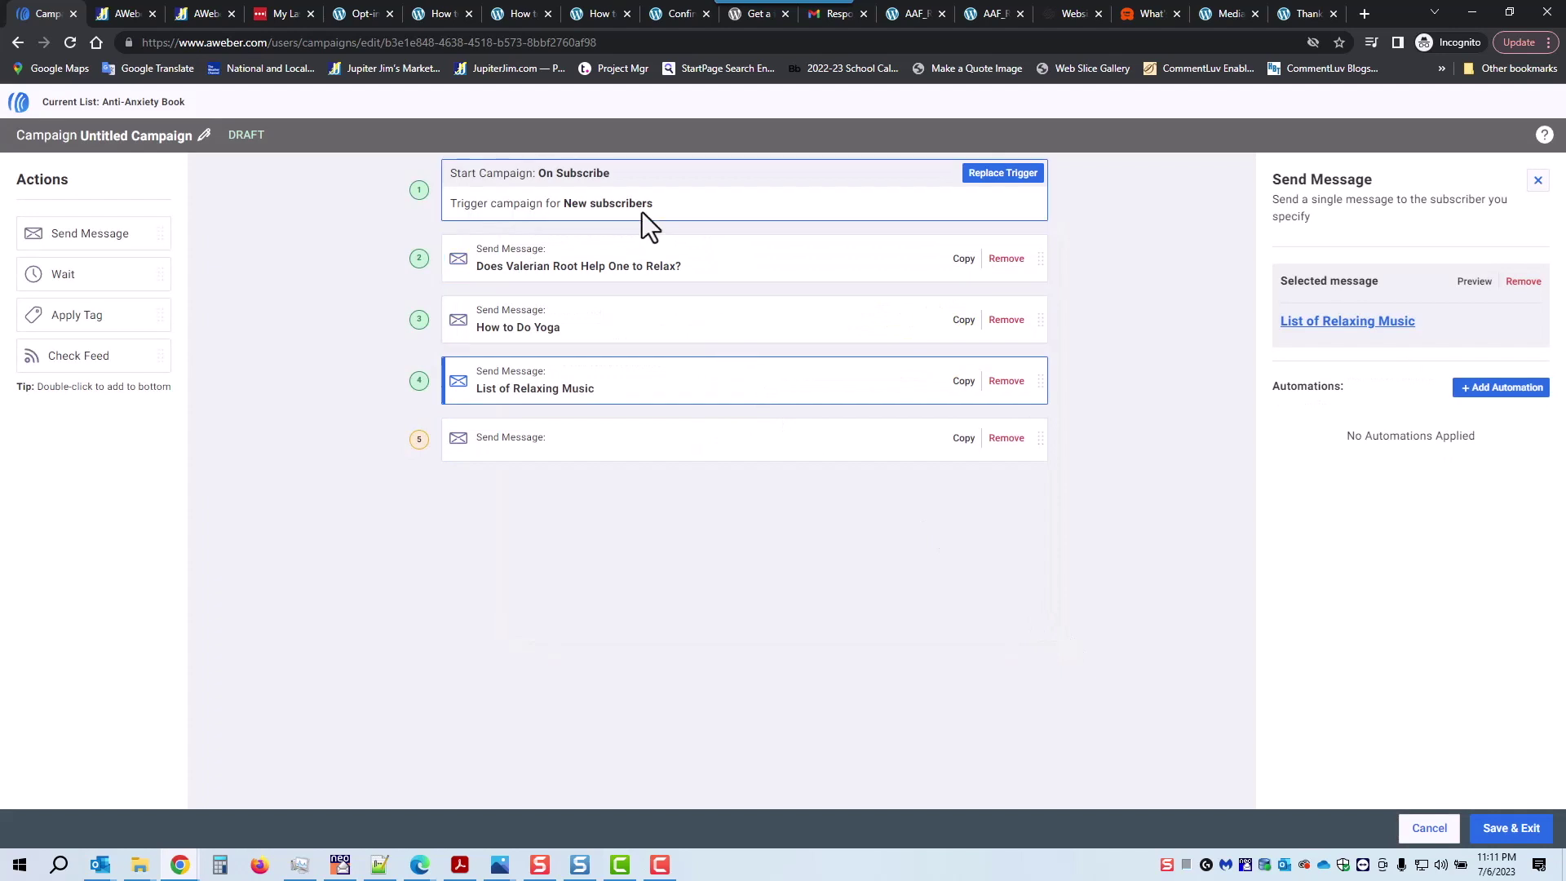
pyautogui.click(718, 440)
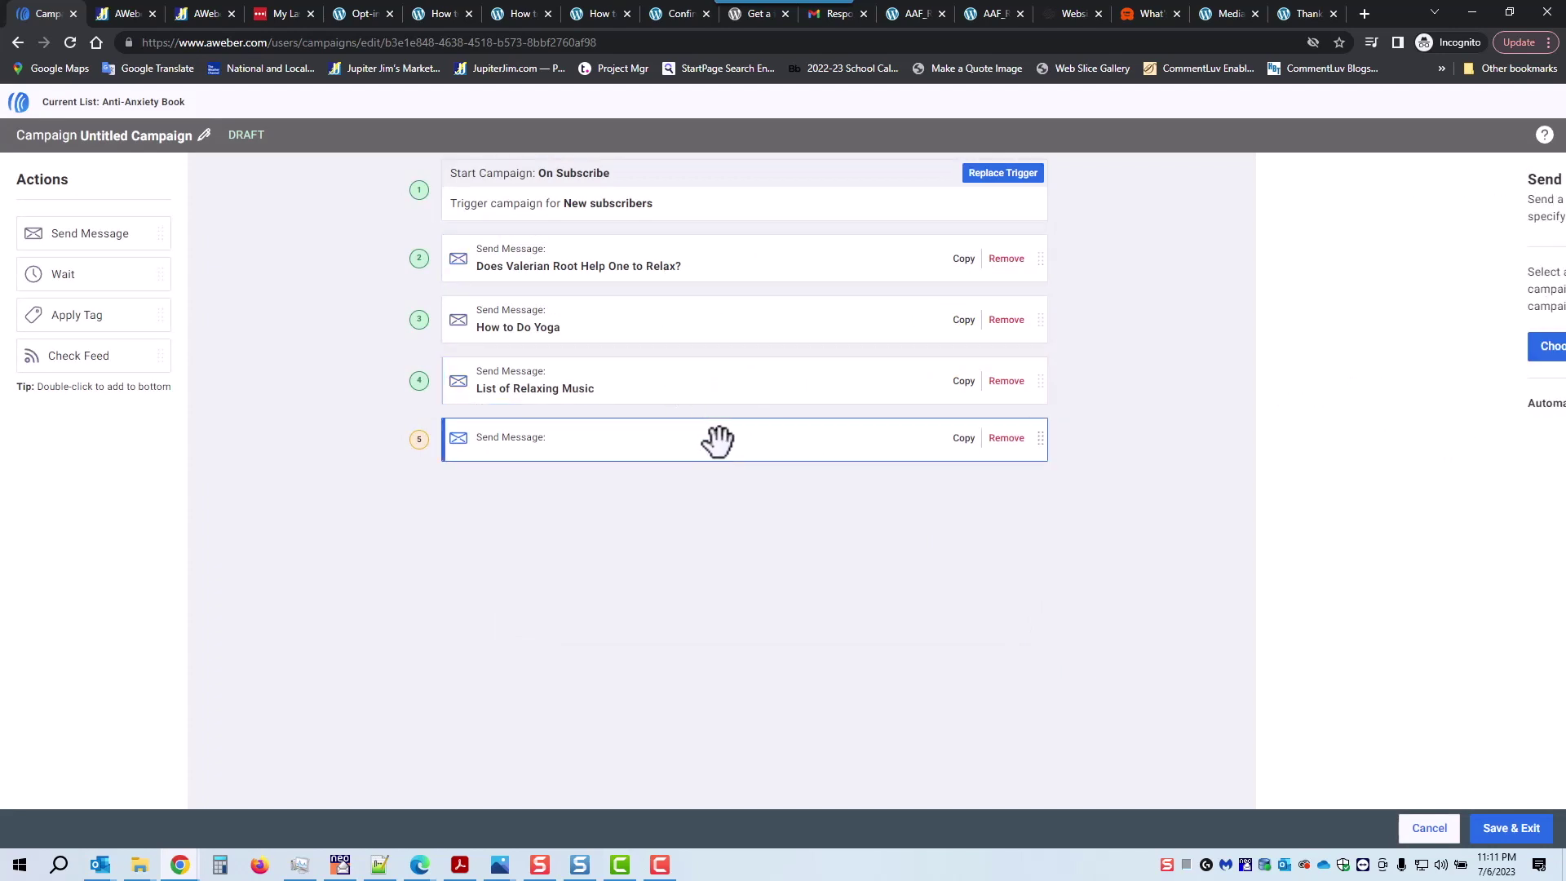
pyautogui.click(1327, 348)
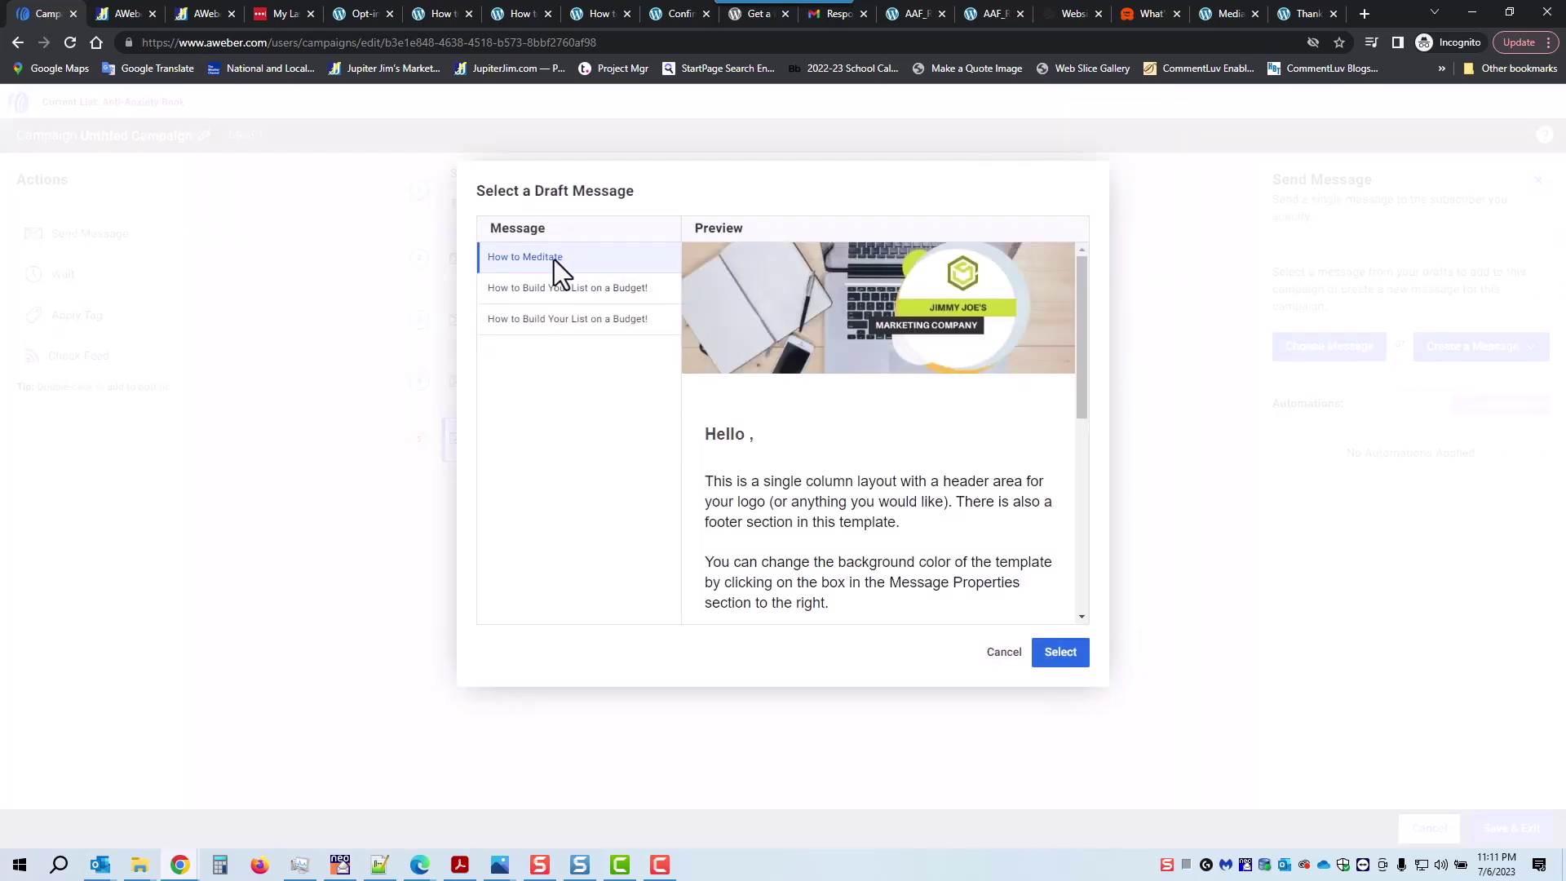
pyautogui.click(1068, 655)
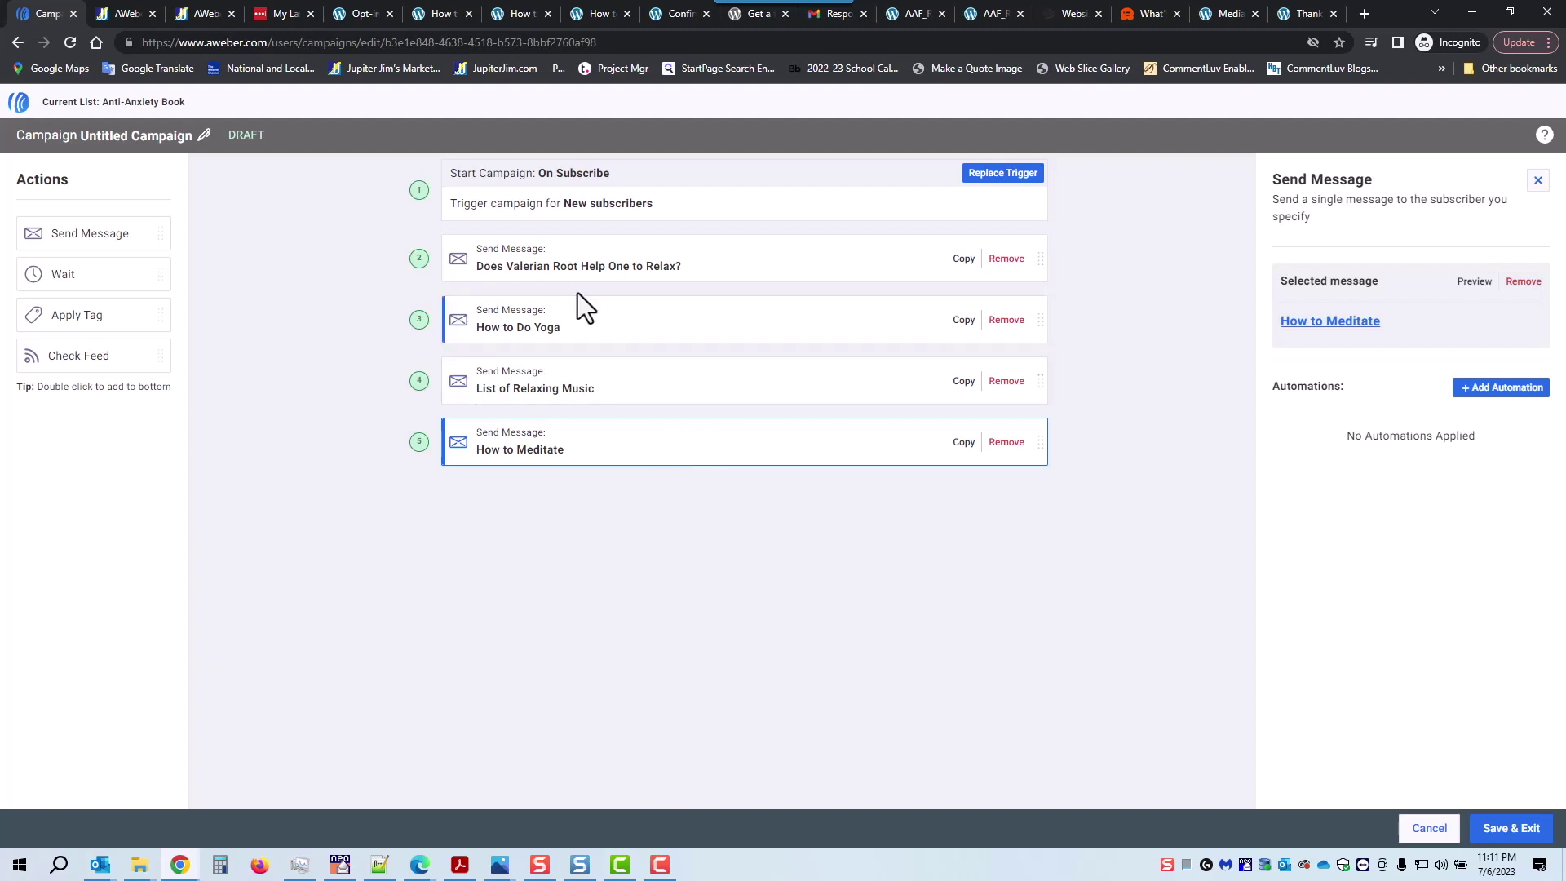
# Insert a Wait action between each pair of consecutive messages in the campaign.
pyautogui.moveTo(91, 274); pyautogui.dragTo(657, 308)
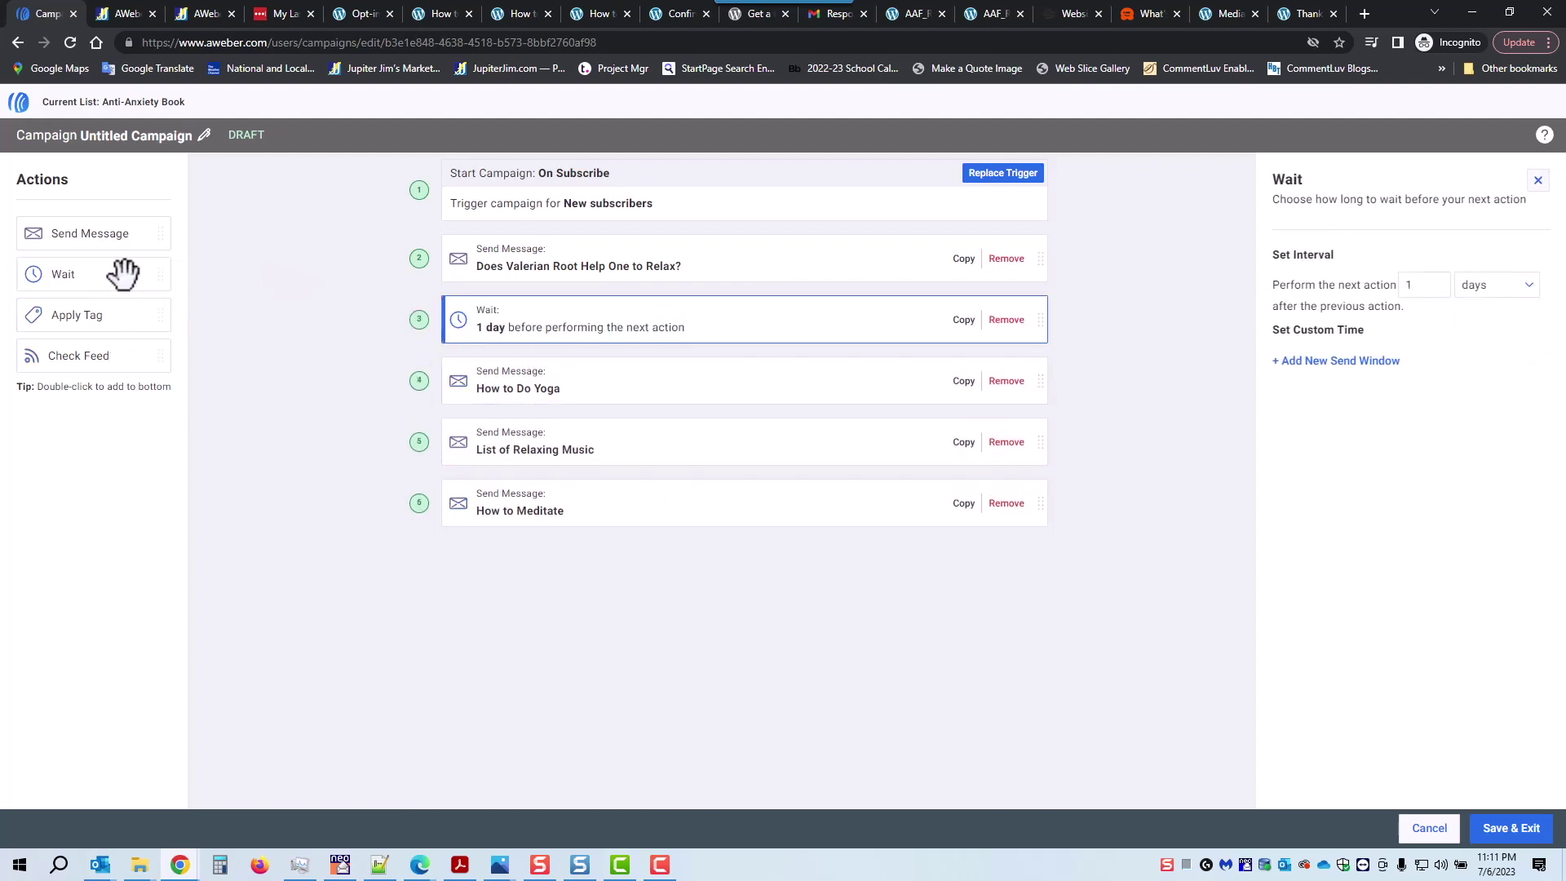
pyautogui.moveTo(124, 279); pyautogui.dragTo(639, 444)
pyautogui.moveTo(106, 271); pyautogui.dragTo(617, 565)
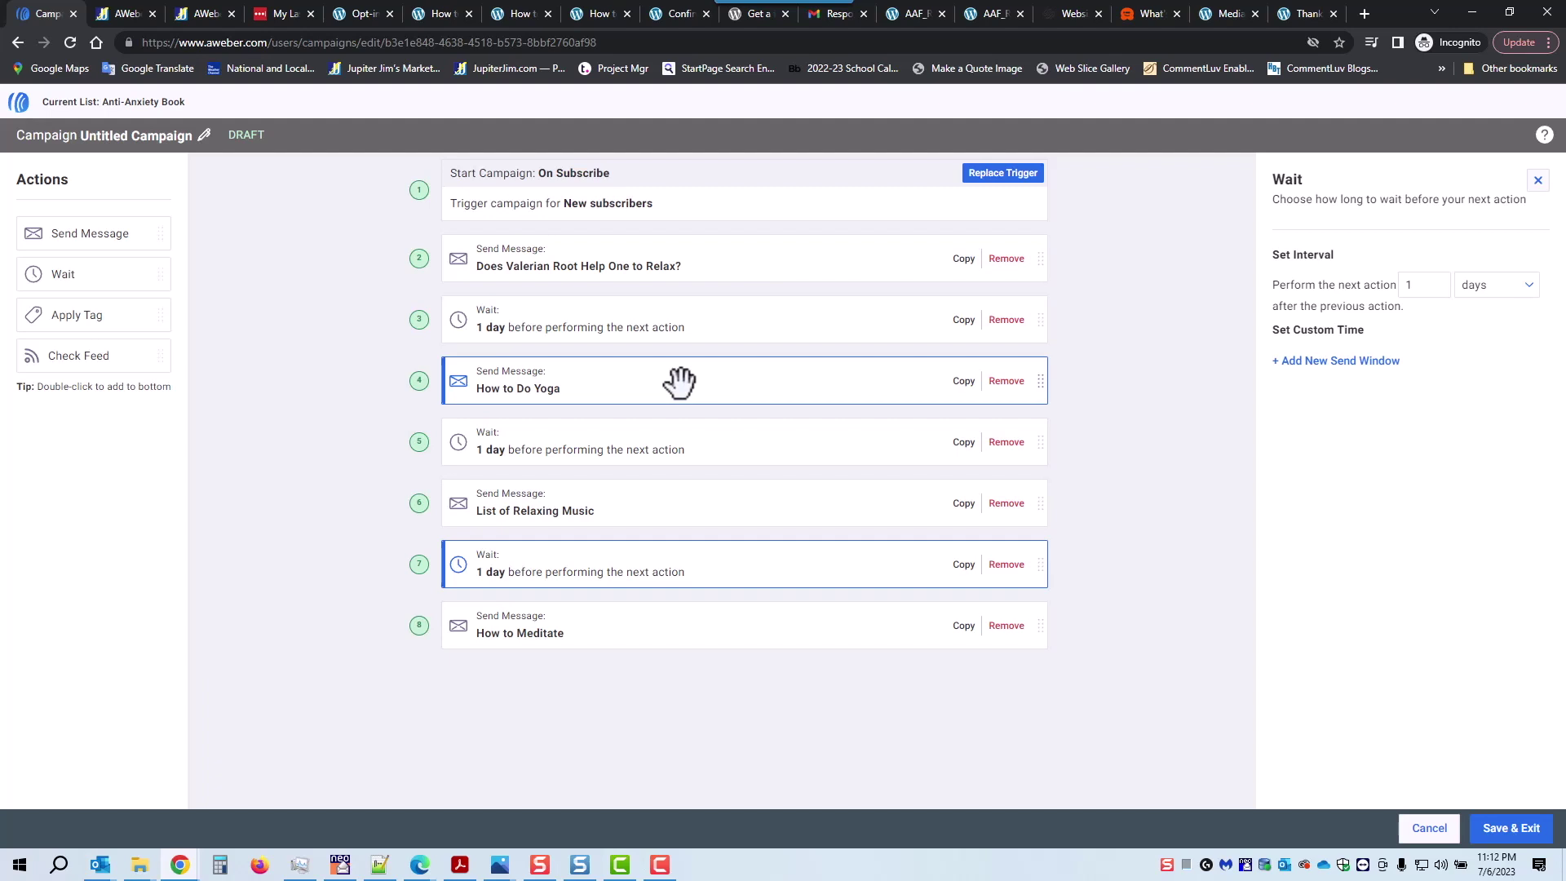
# Set the wait between How to Do Yoga and List of Relaxing Music to 2 days.
pyautogui.click(601, 451)
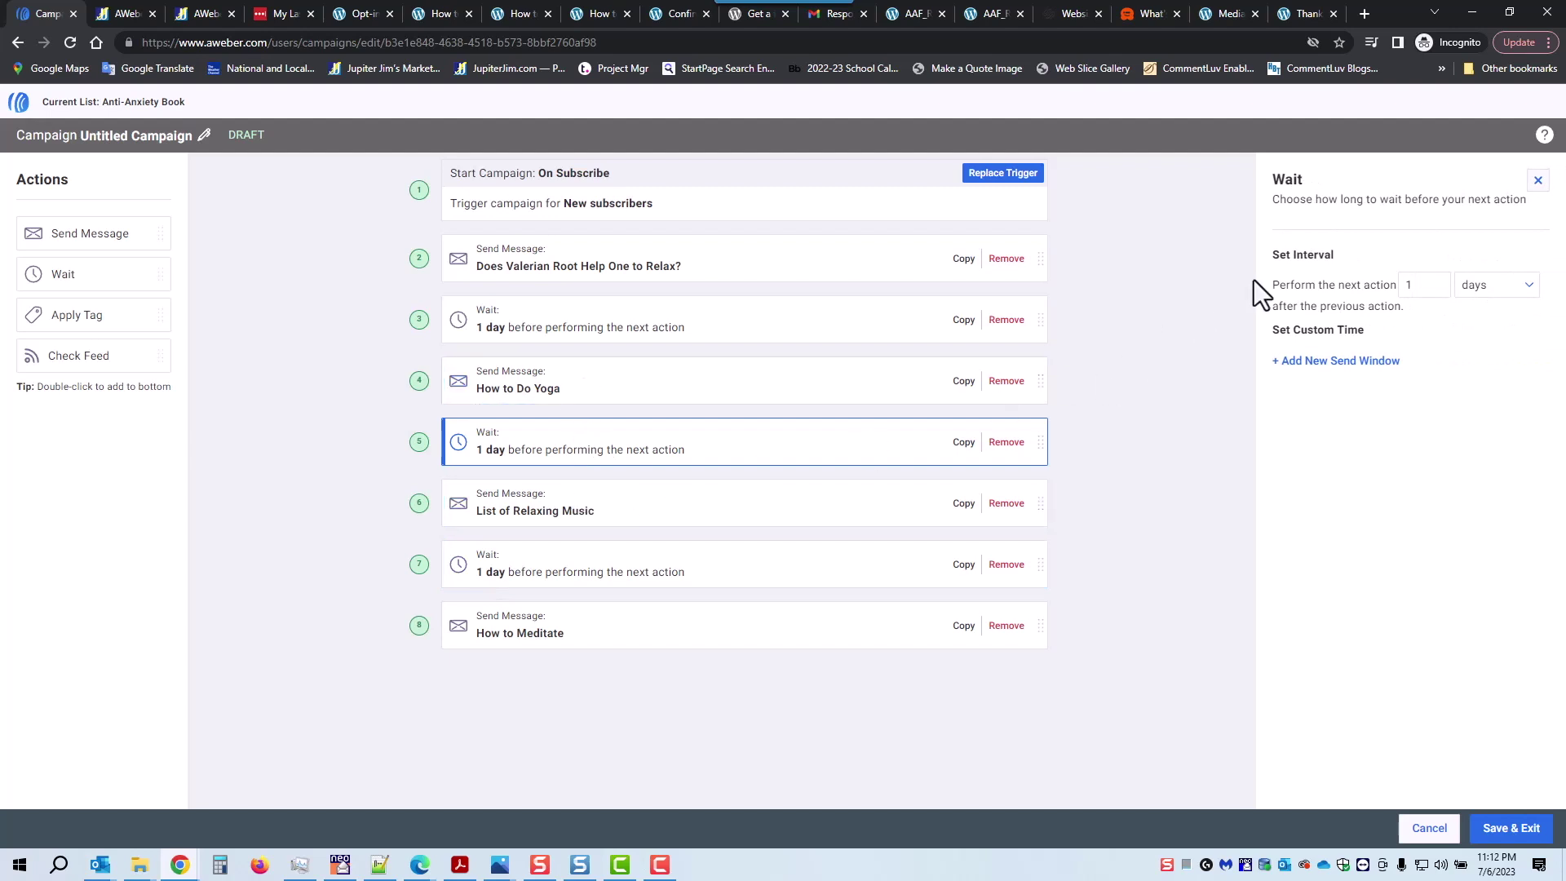
pyautogui.click(1438, 281)
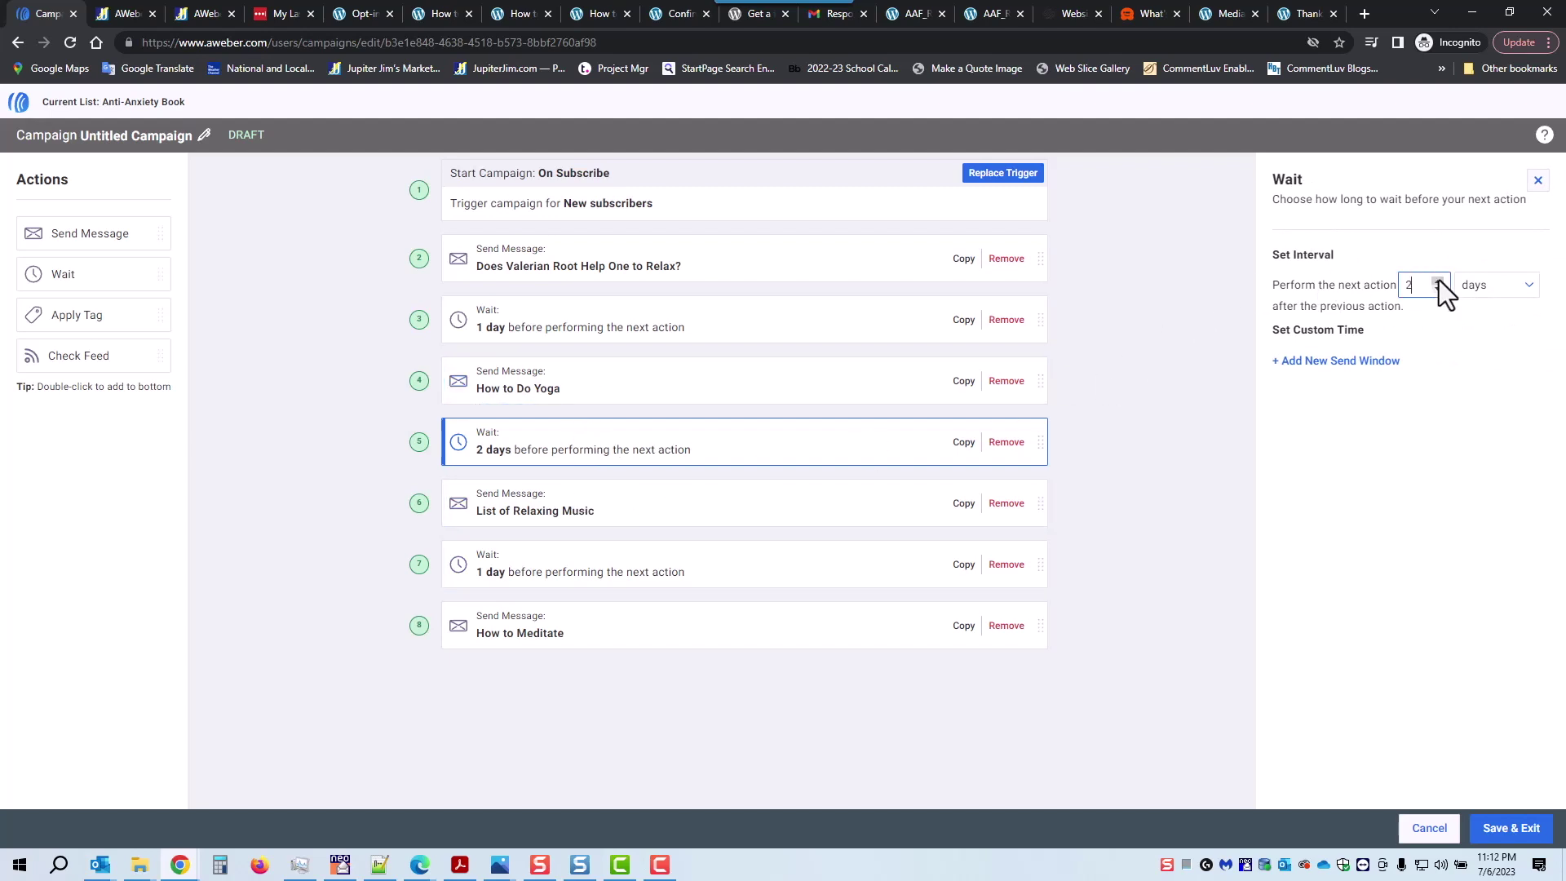
pyautogui.click(1520, 287)
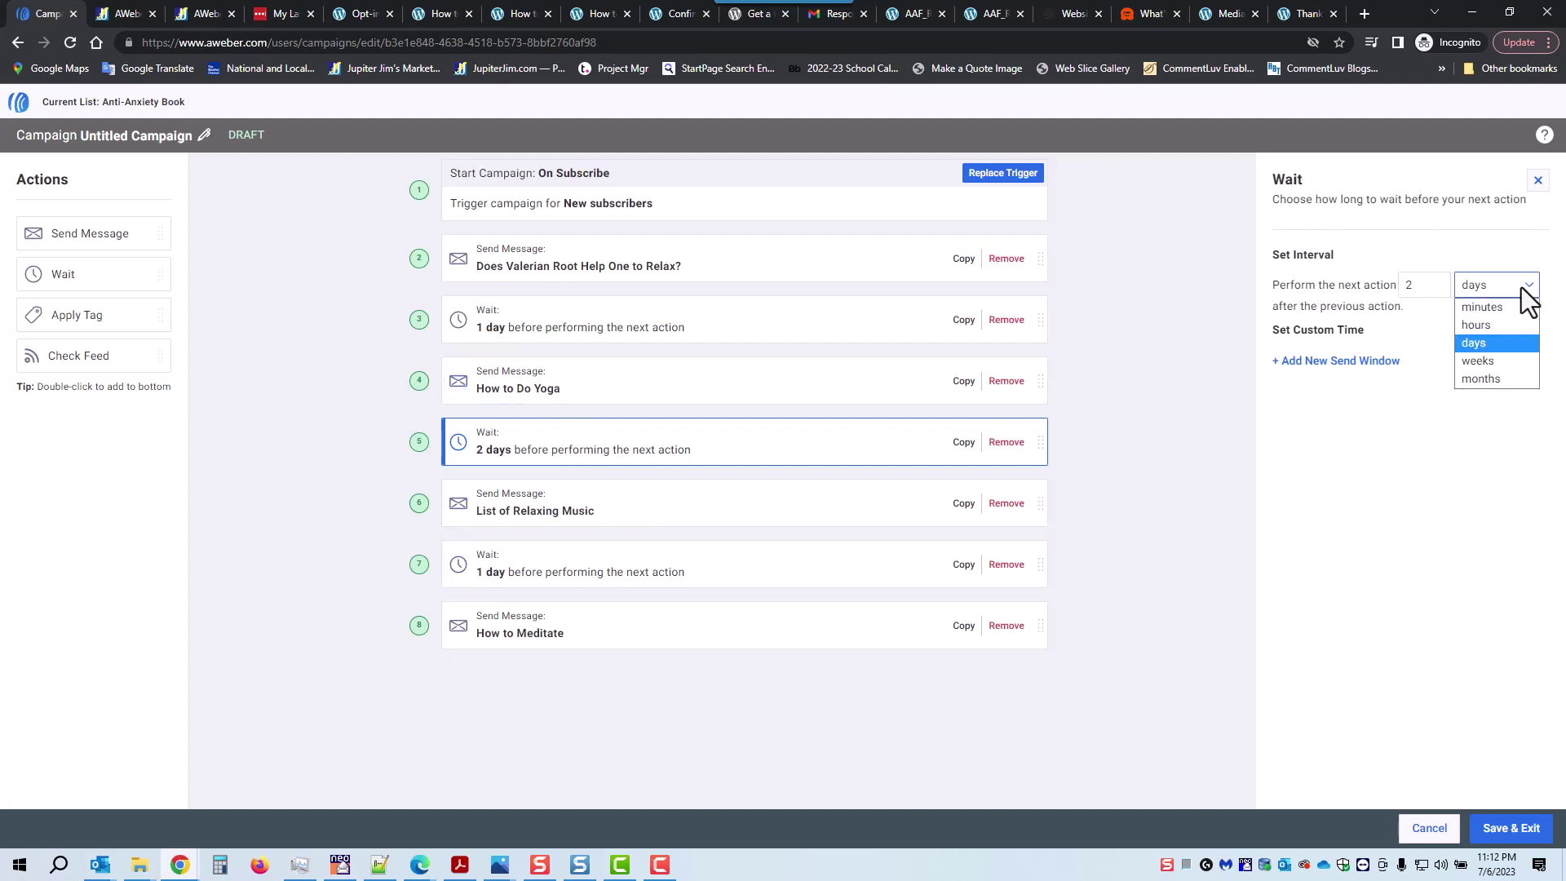
pyautogui.click(1506, 344)
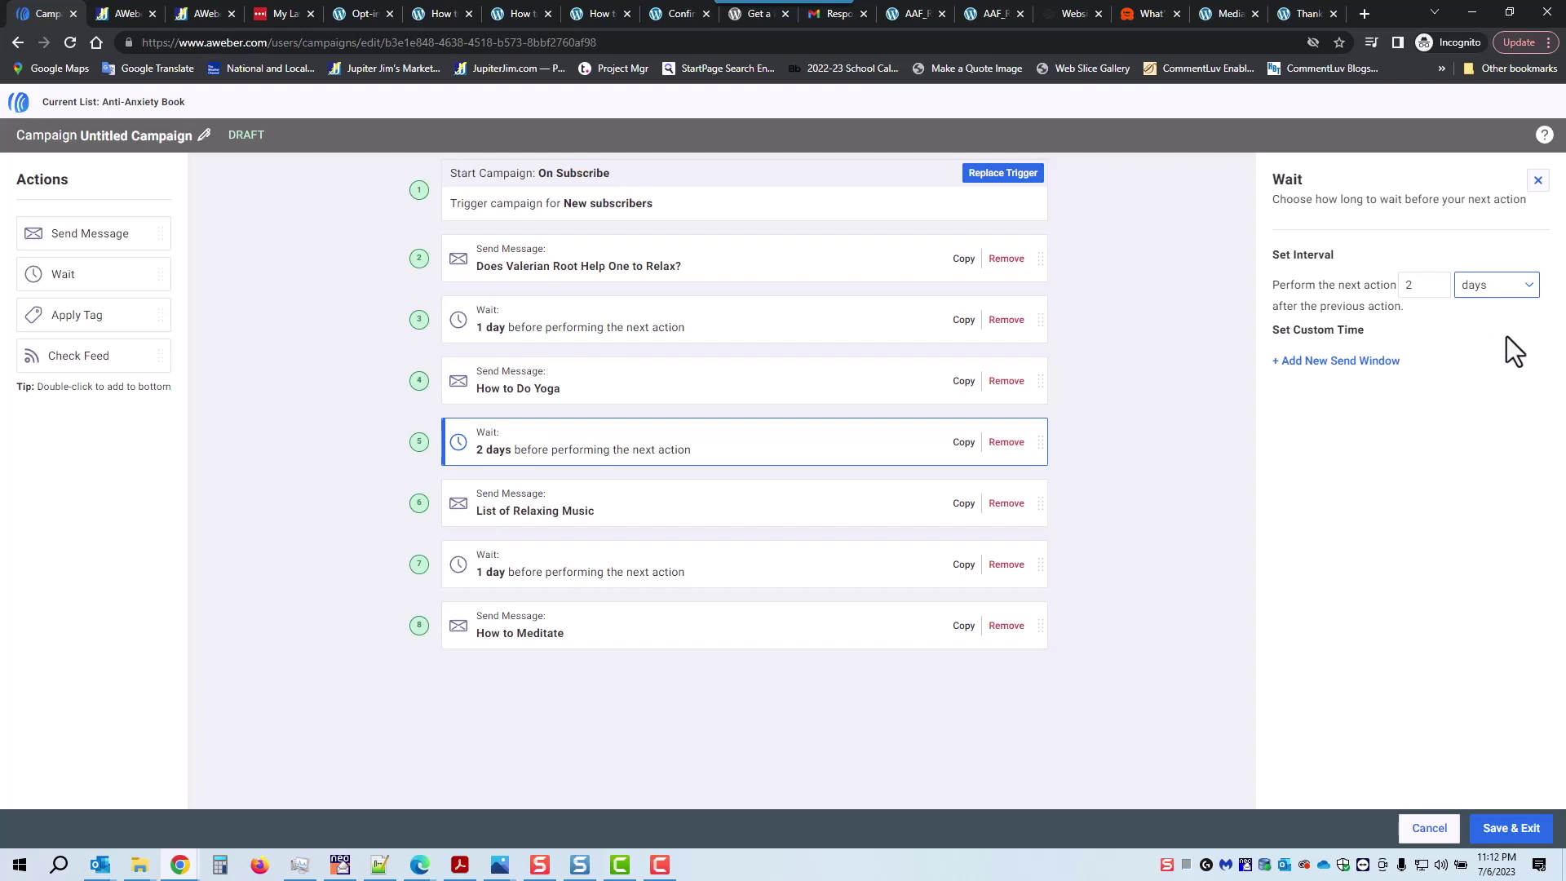
# Set the wait before the How to Meditate message to 3 days, and save and exit the campaign.
pyautogui.click(610, 570)
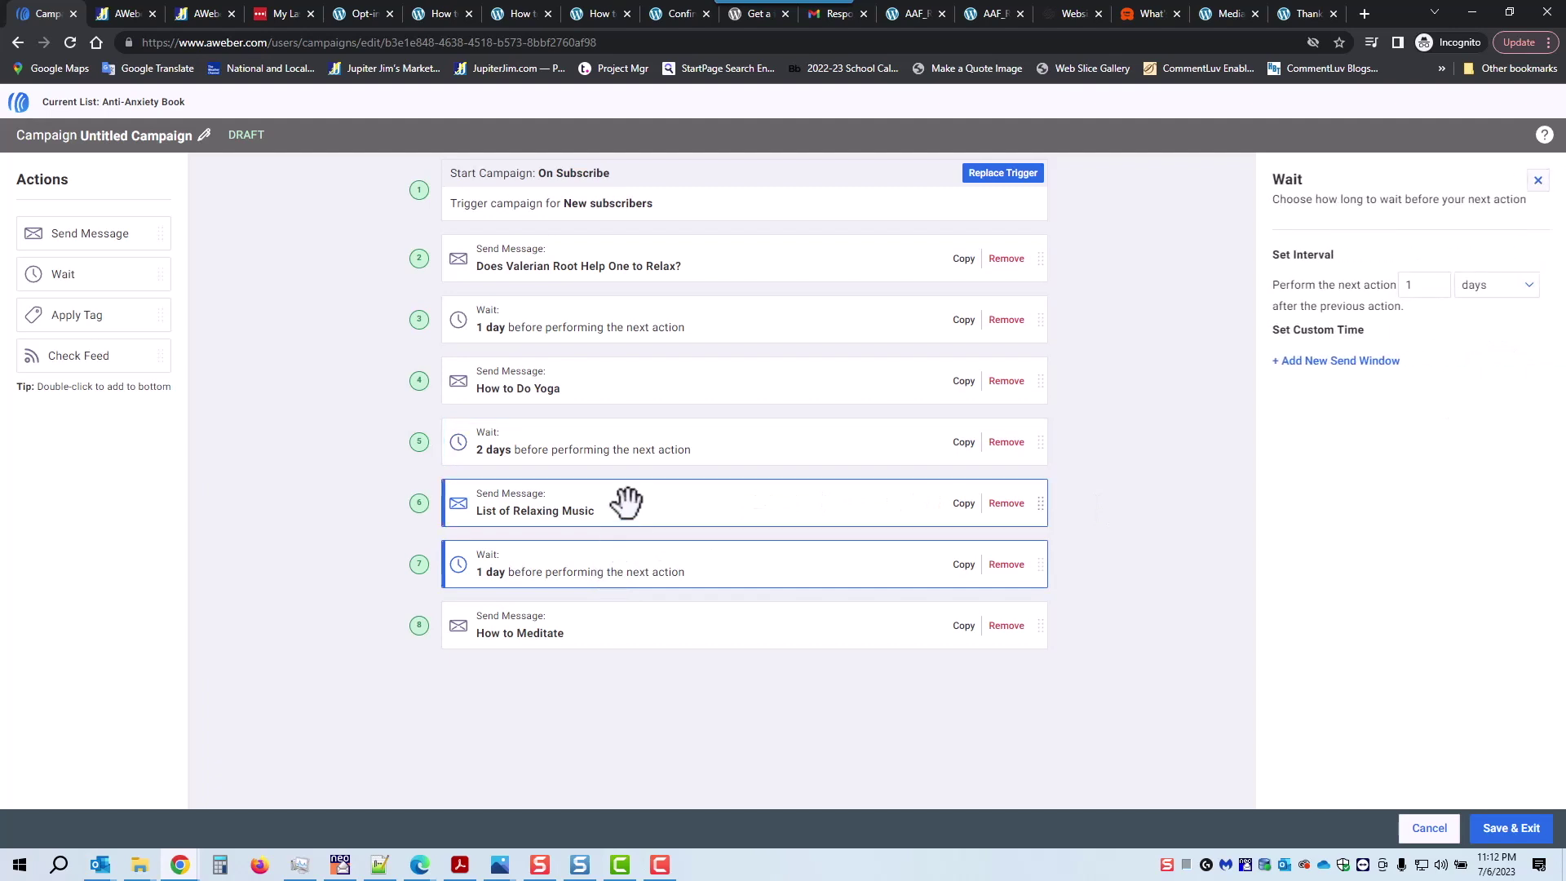
pyautogui.doubleClick(1437, 280)
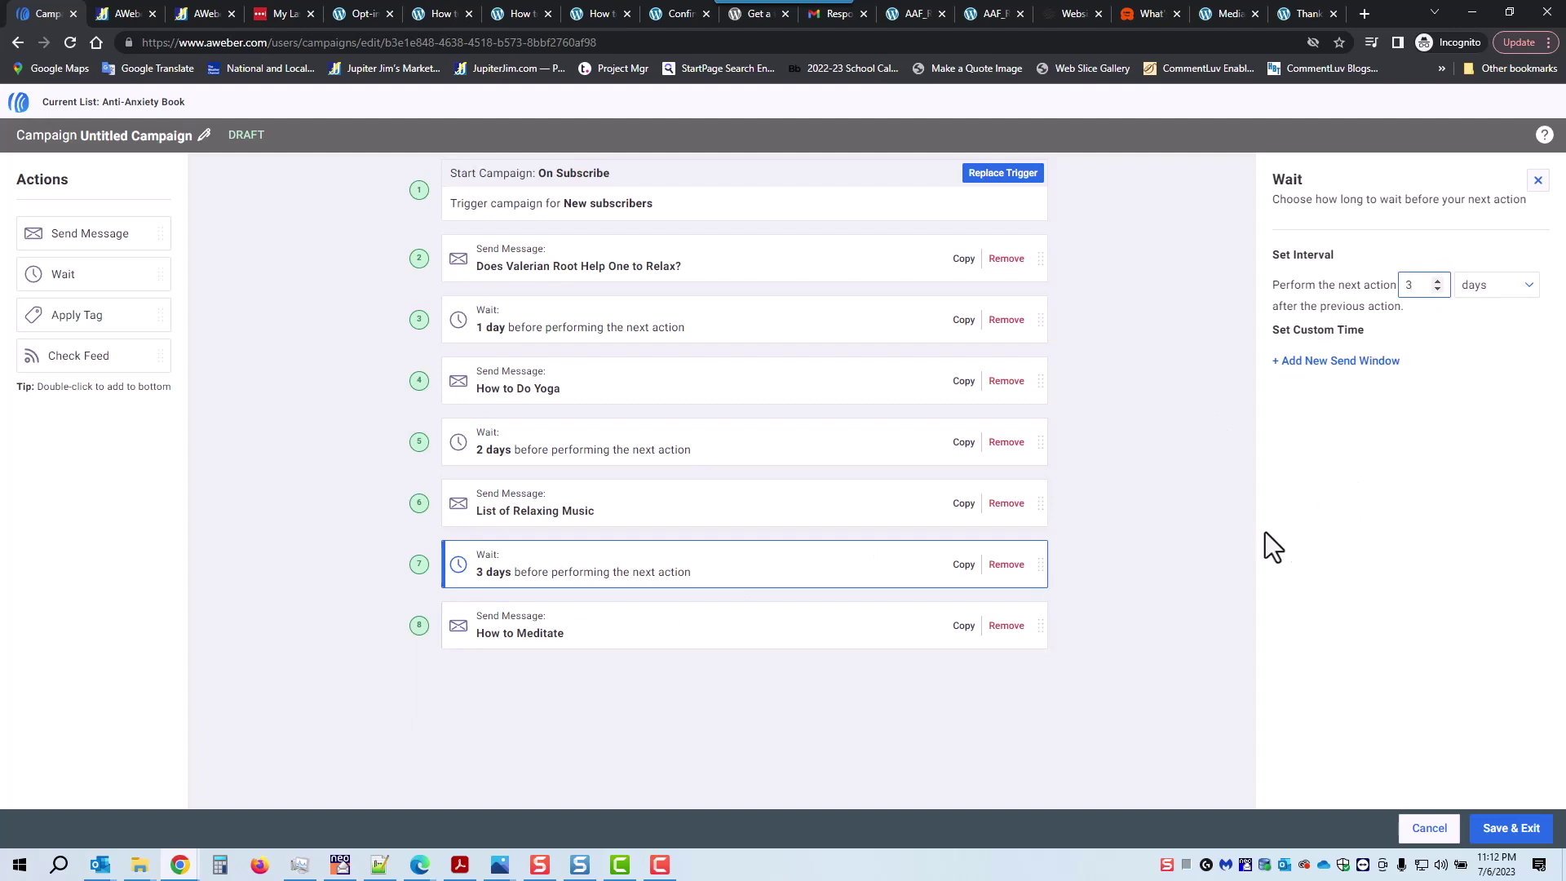
pyautogui.click(1181, 509)
pyautogui.click(1511, 829)
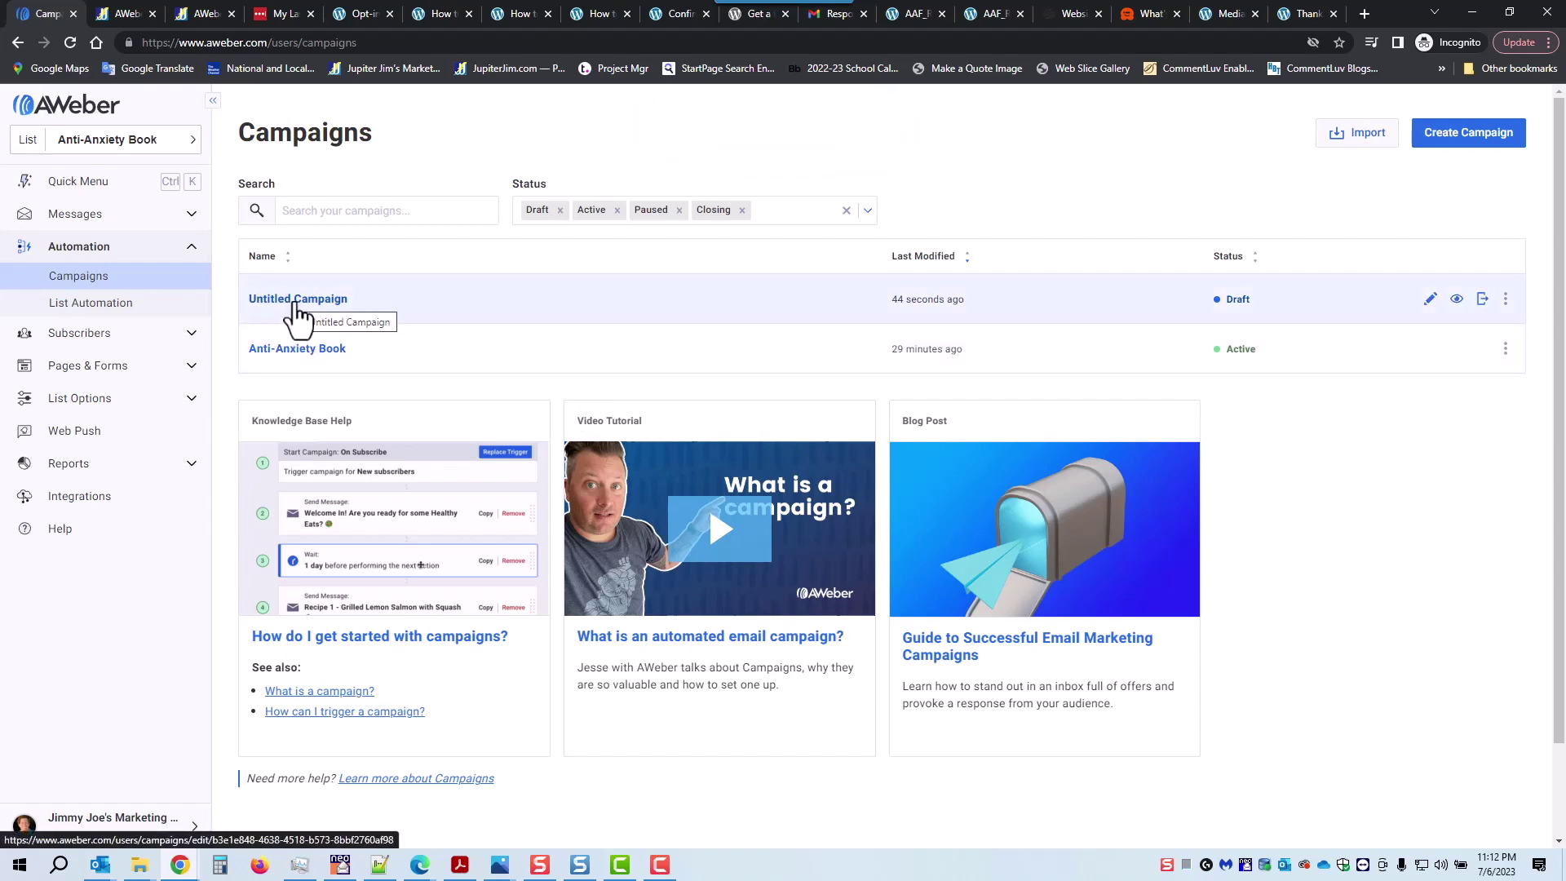
# Reopen the untitled draft campaign for editing, rename it "Anti-Anxiety Stuff", and save and exit.
pyautogui.click(1430, 299)
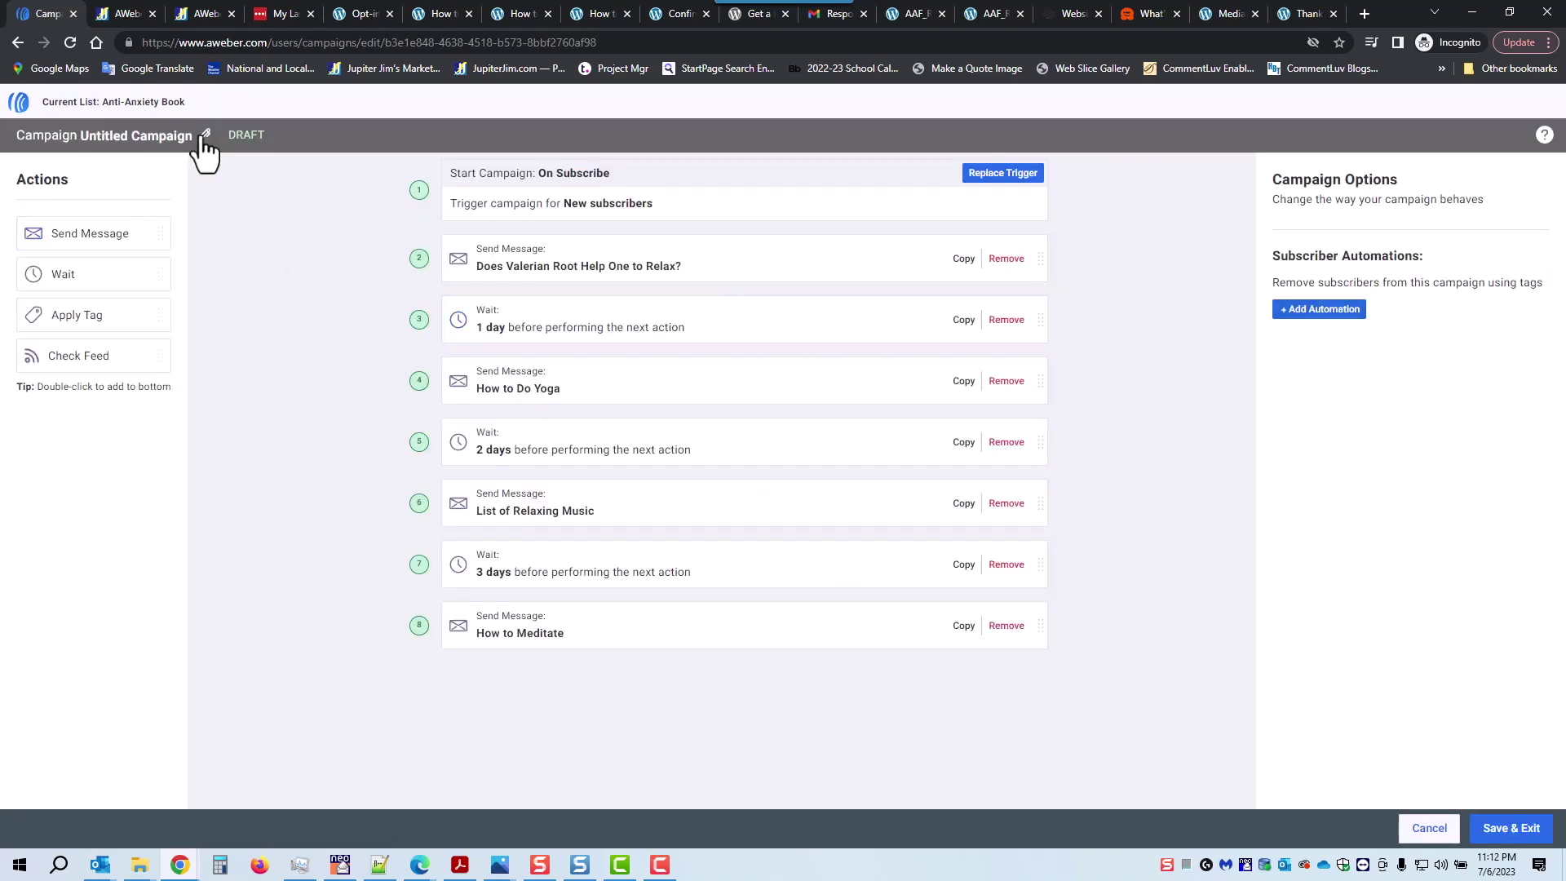
pyautogui.click(203, 135)
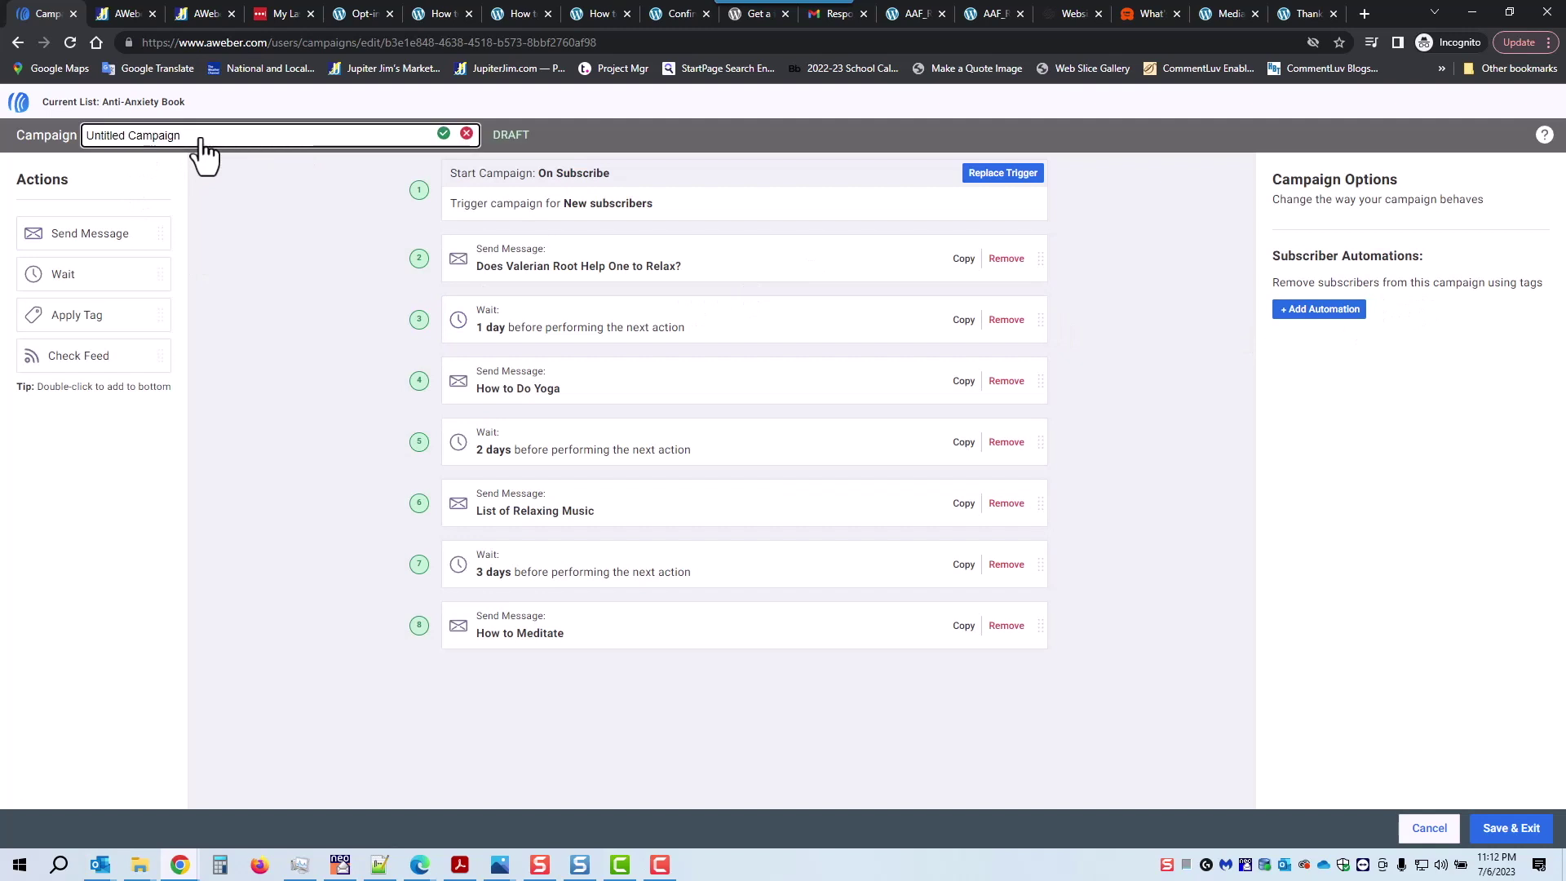
pyautogui.moveTo(200, 137); pyautogui.dragTo(65, 139)
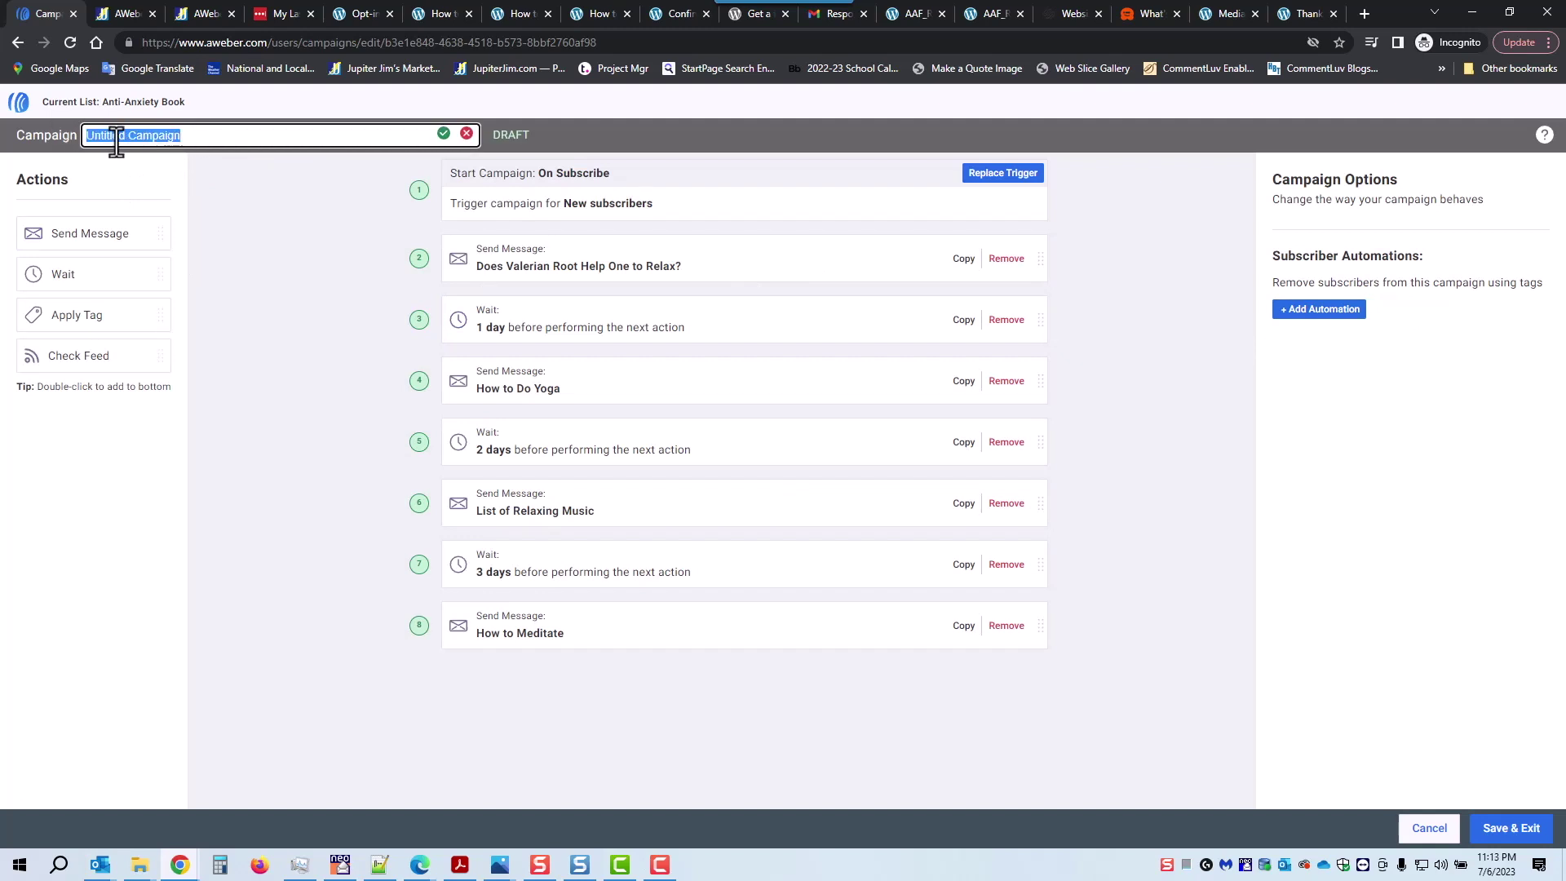
pyautogui.write('Anti-Anxiety Stuff')
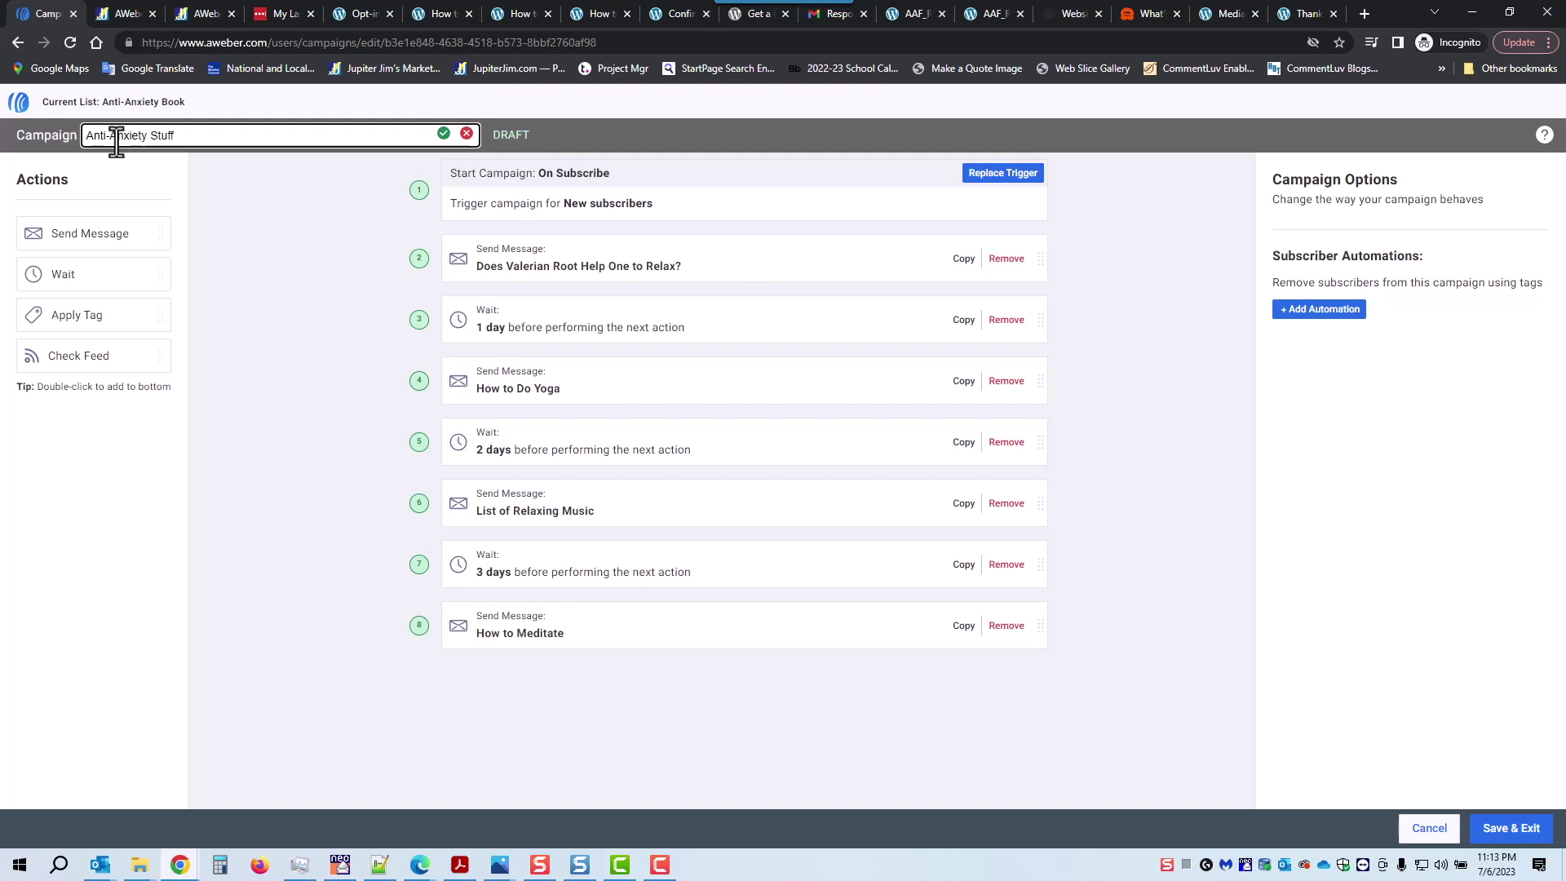
pyautogui.click(443, 133)
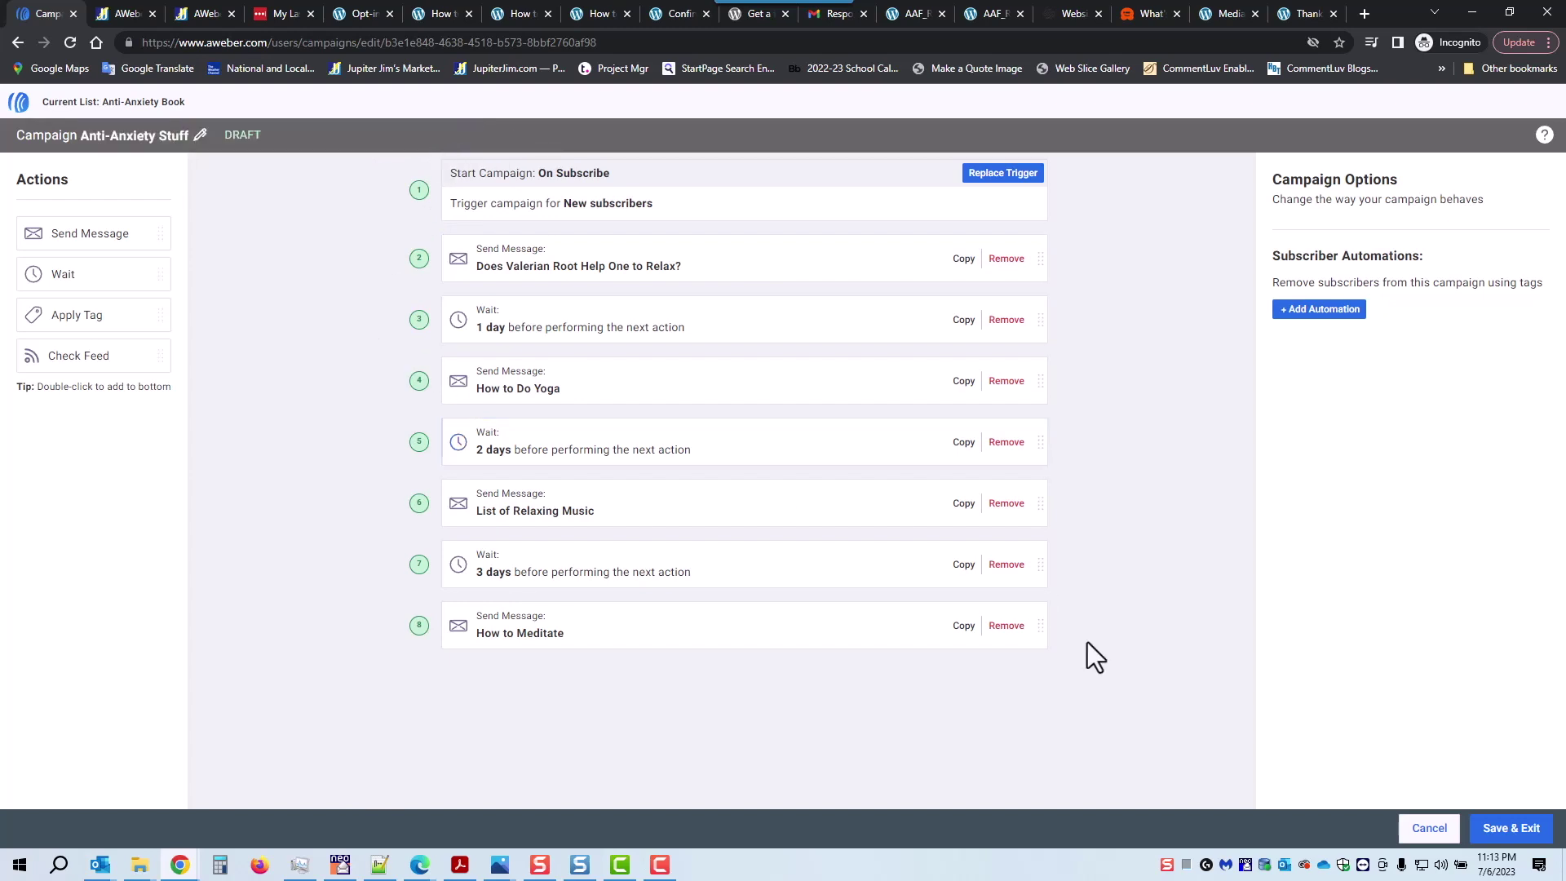
pyautogui.click(1511, 828)
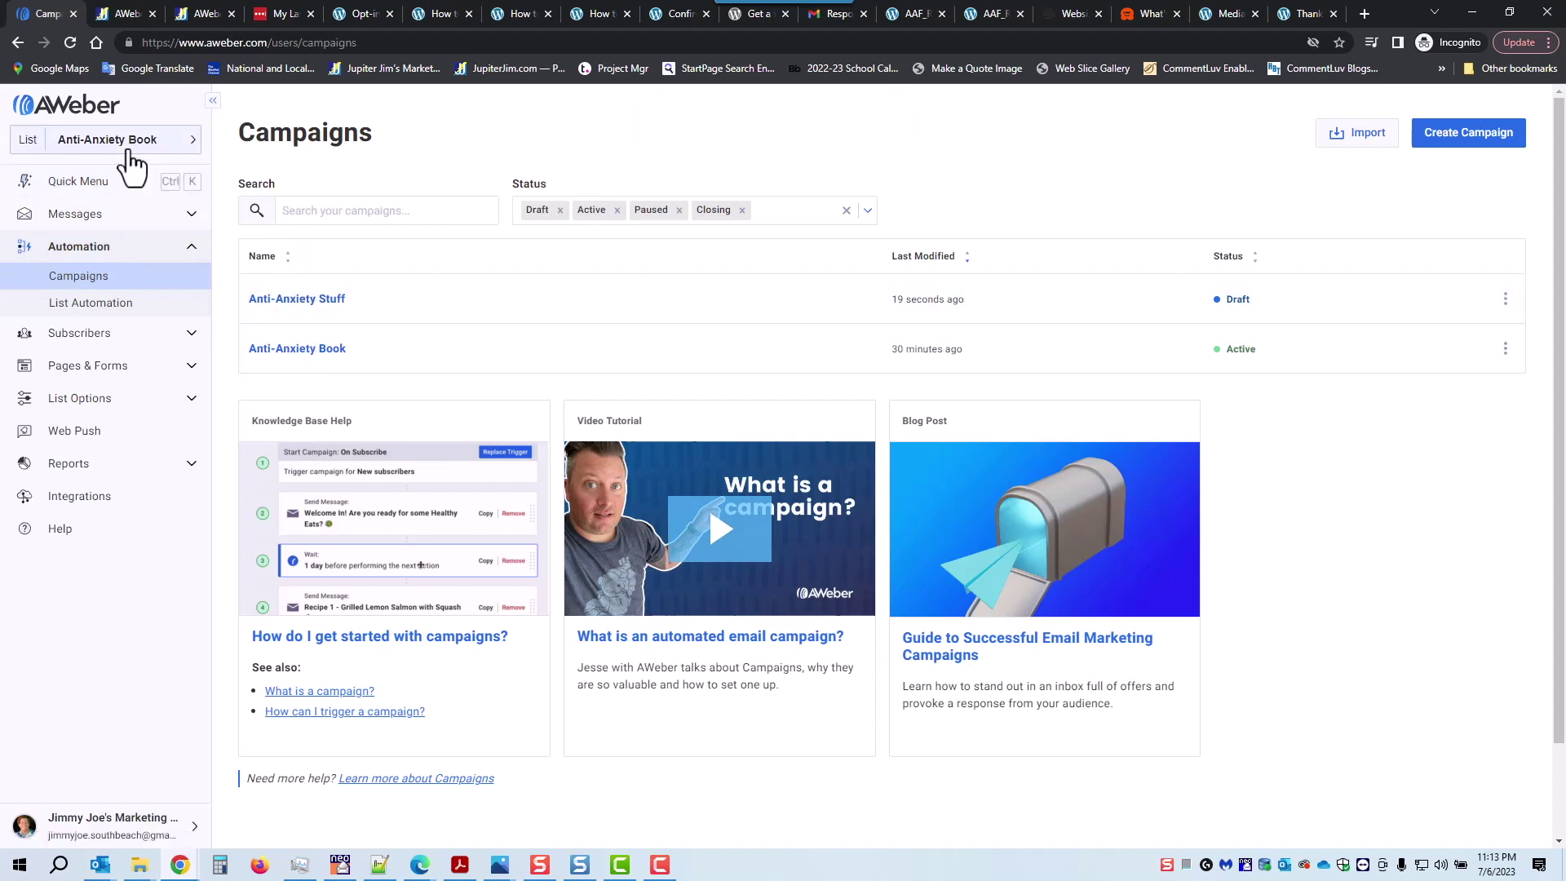
# Switch to the FB Marketing Report list to view its campaigns, and return to the Anti-Anxiety Book list.
pyautogui.click(189, 143)
pyautogui.click(245, 288)
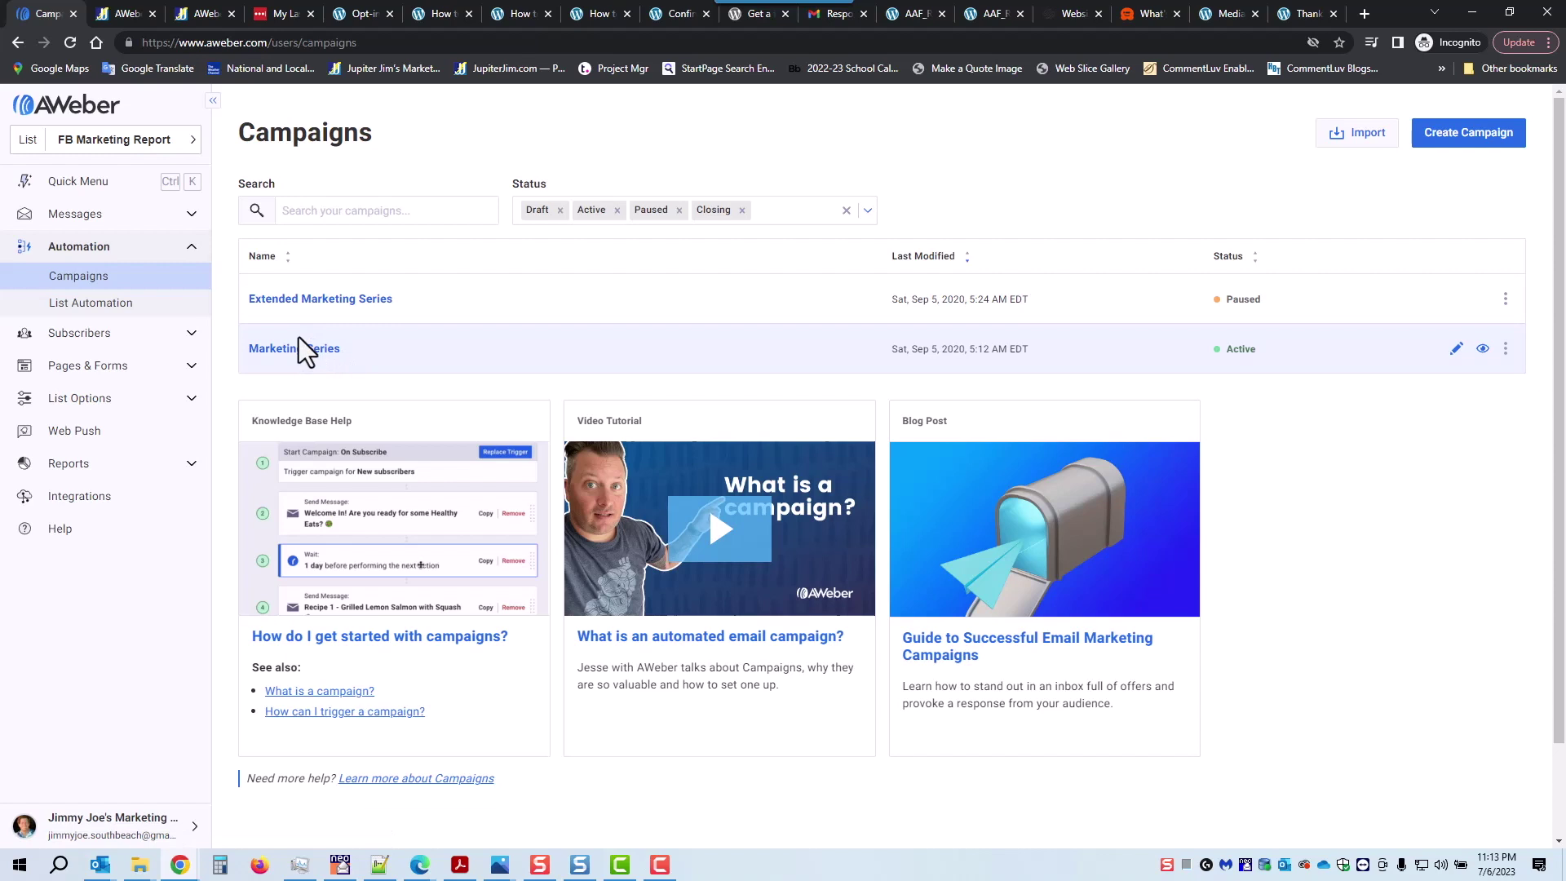
pyautogui.click(186, 143)
pyautogui.click(256, 237)
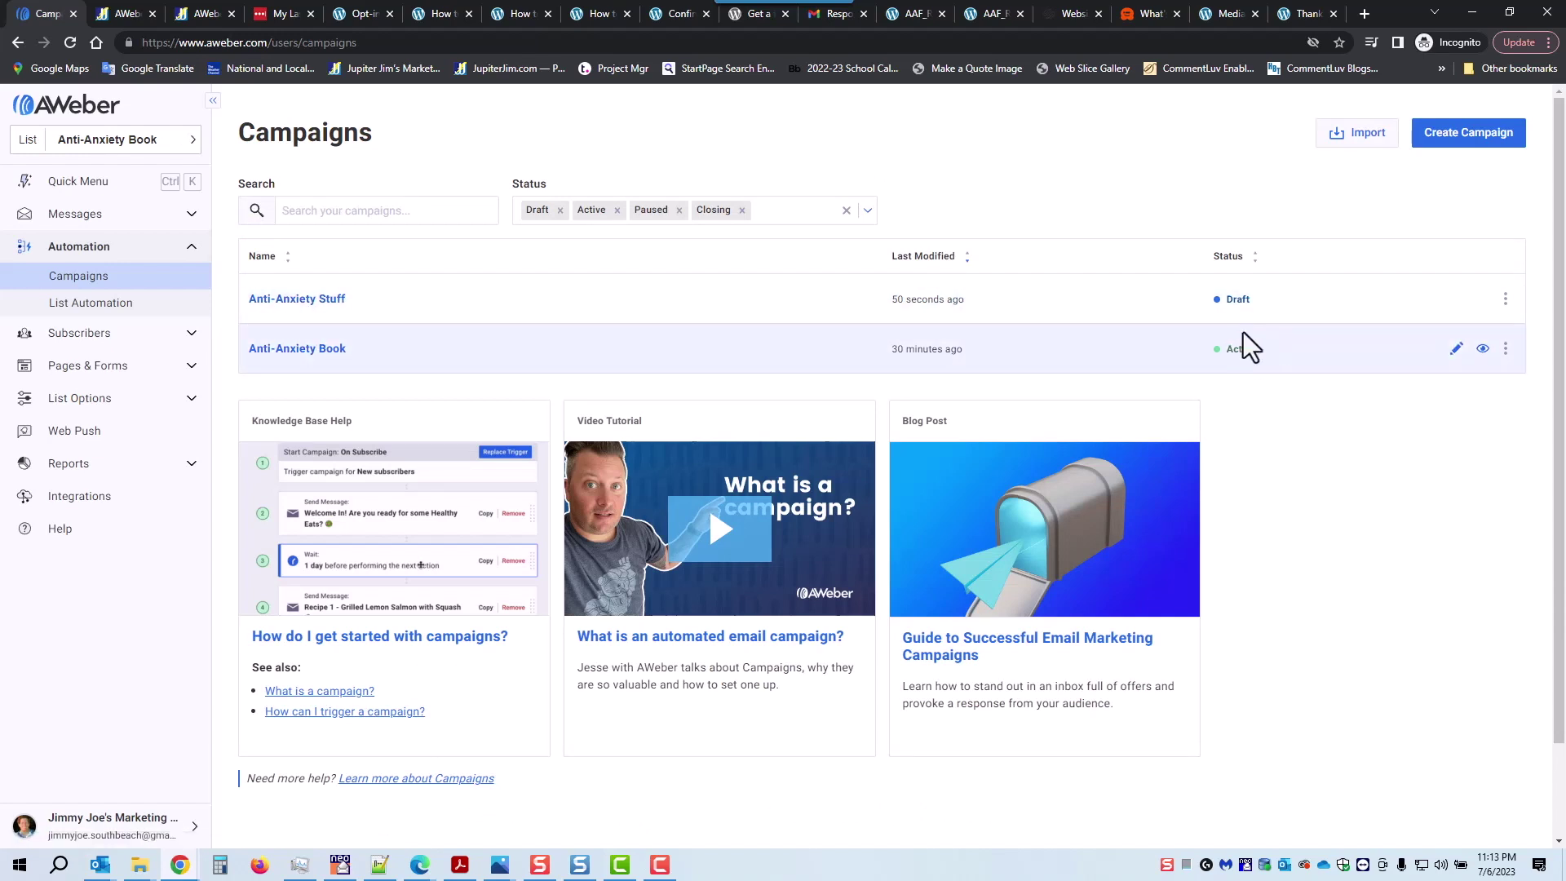
# Review the action sequence of the active Anti-Anxiety Book campaign without saving, and stop that campaign.
pyautogui.click(1457, 351)
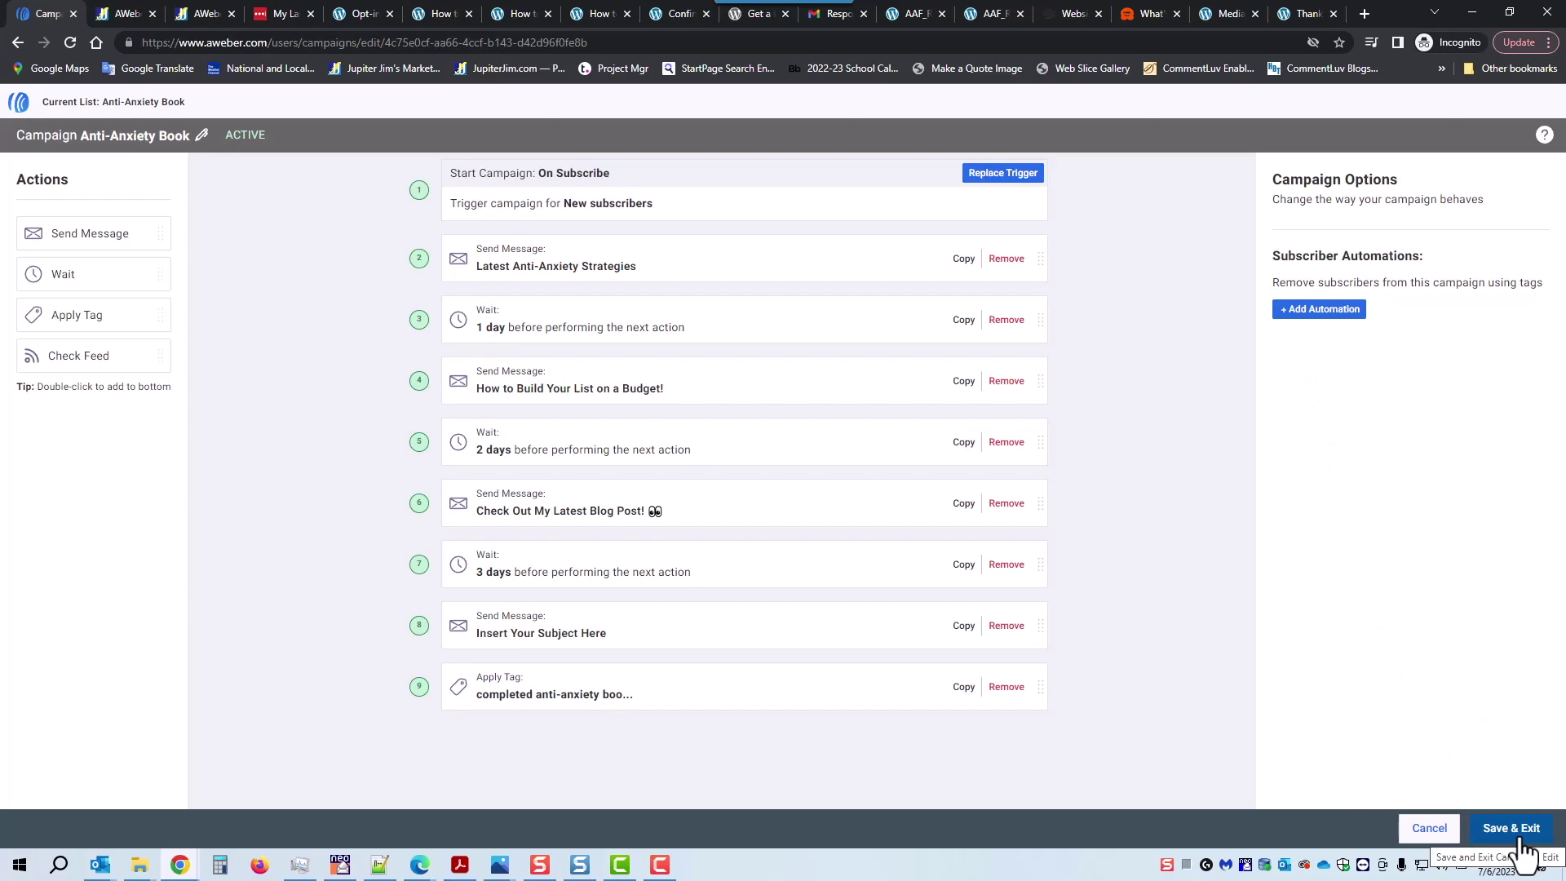
pyautogui.click(1429, 829)
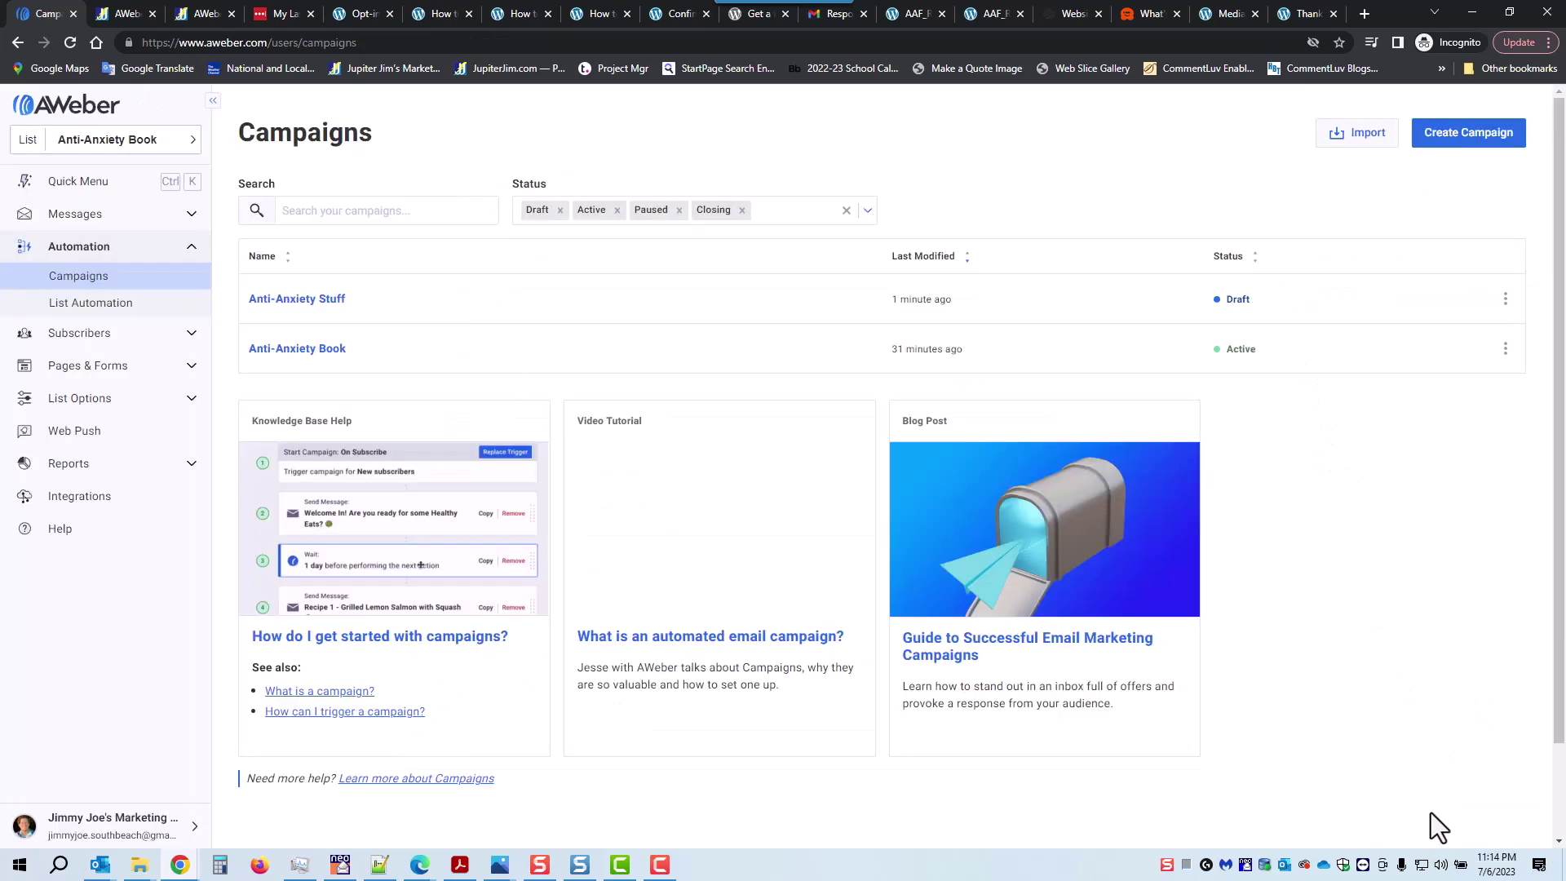
pyautogui.click(1505, 348)
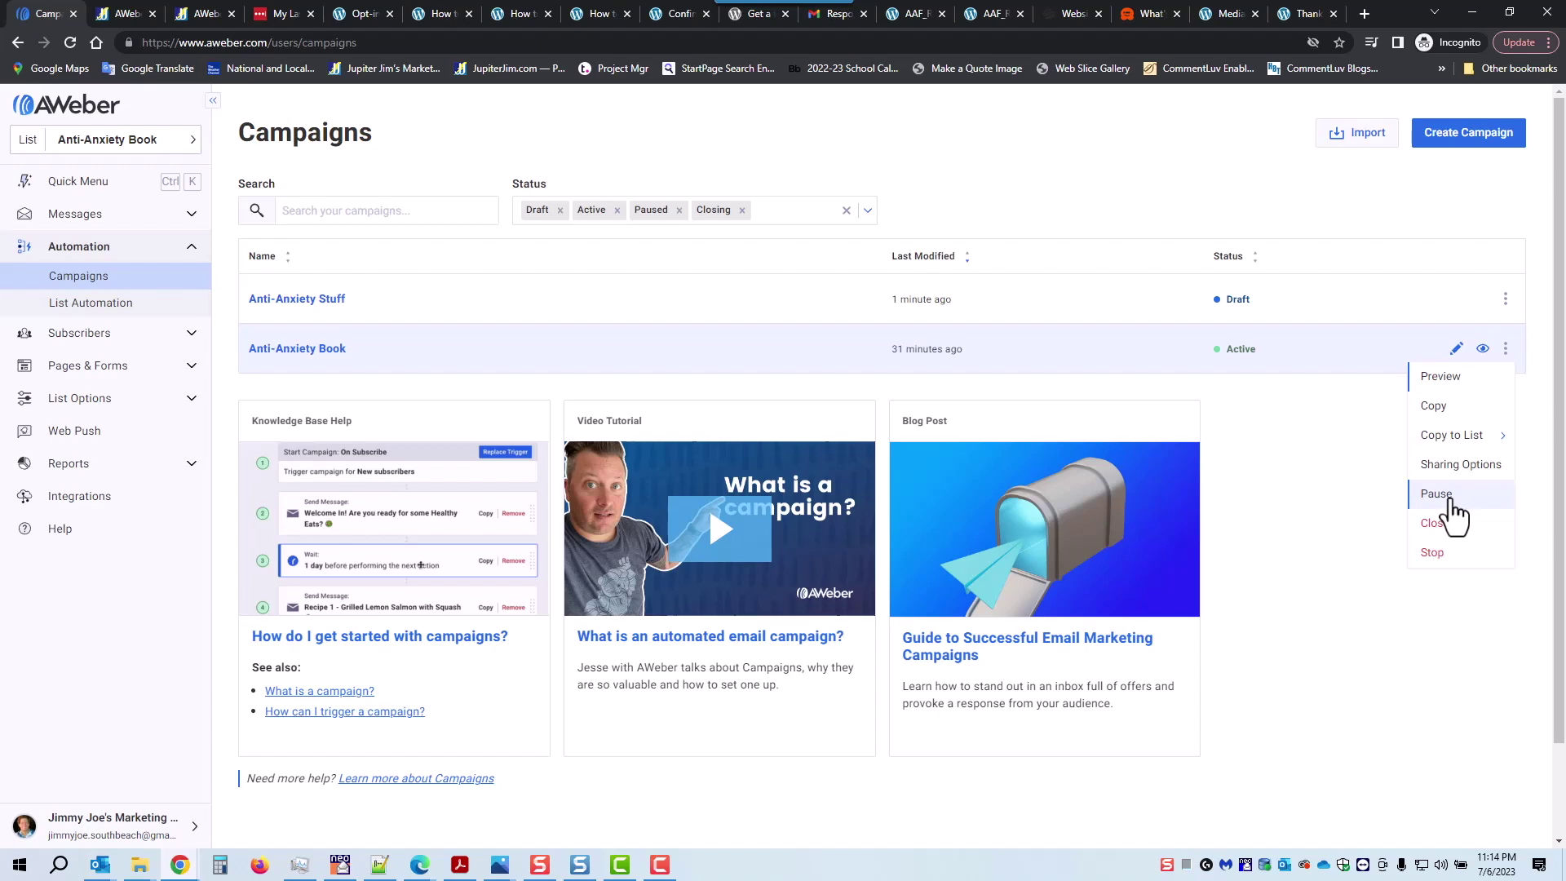
pyautogui.click(1445, 552)
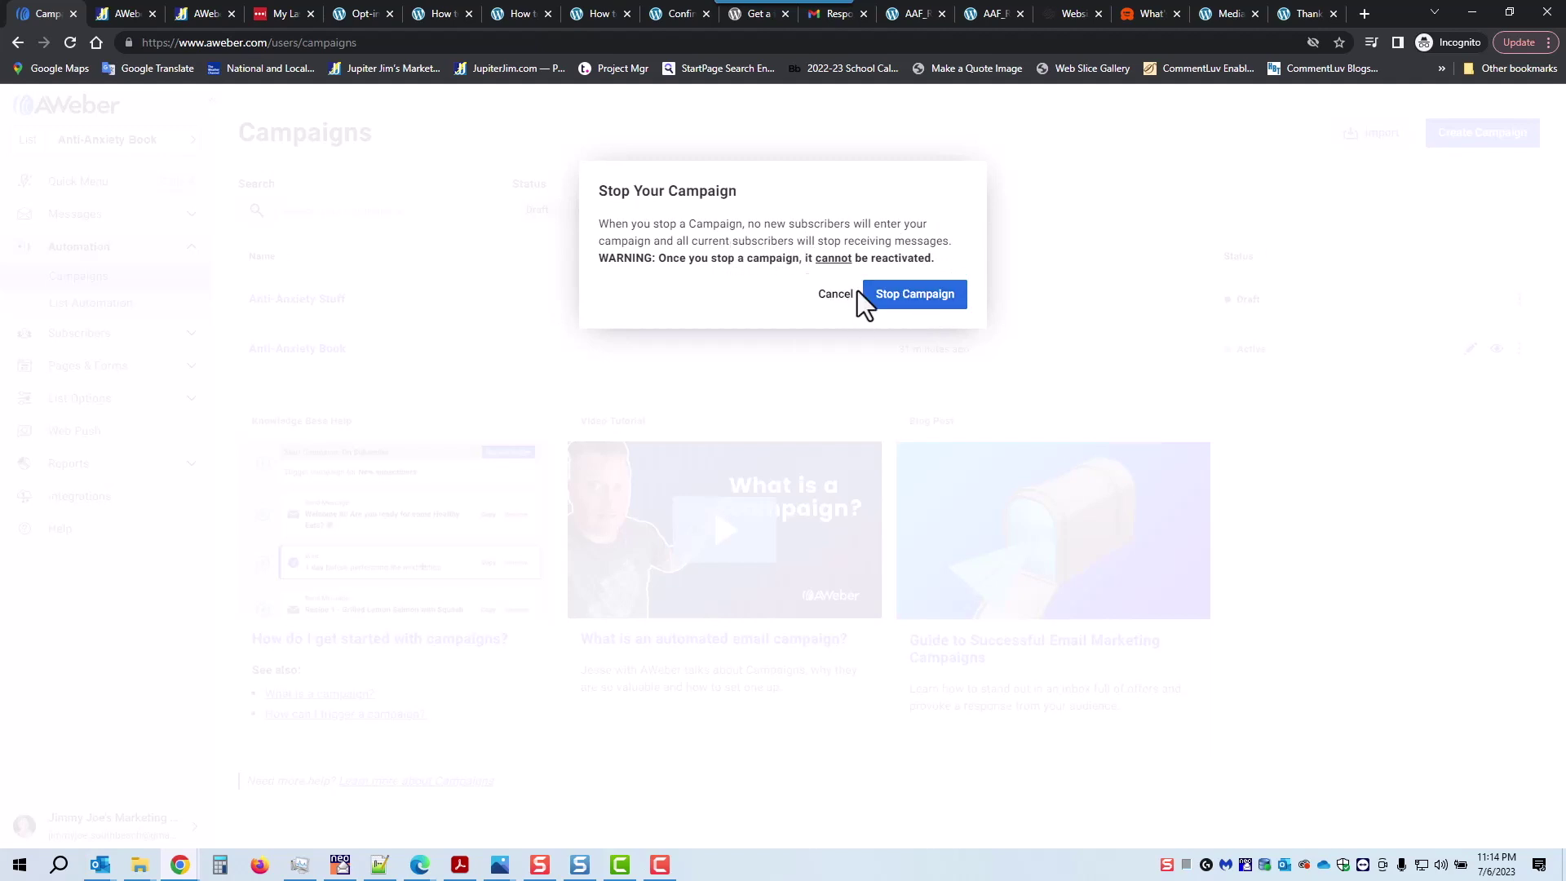
pyautogui.click(906, 296)
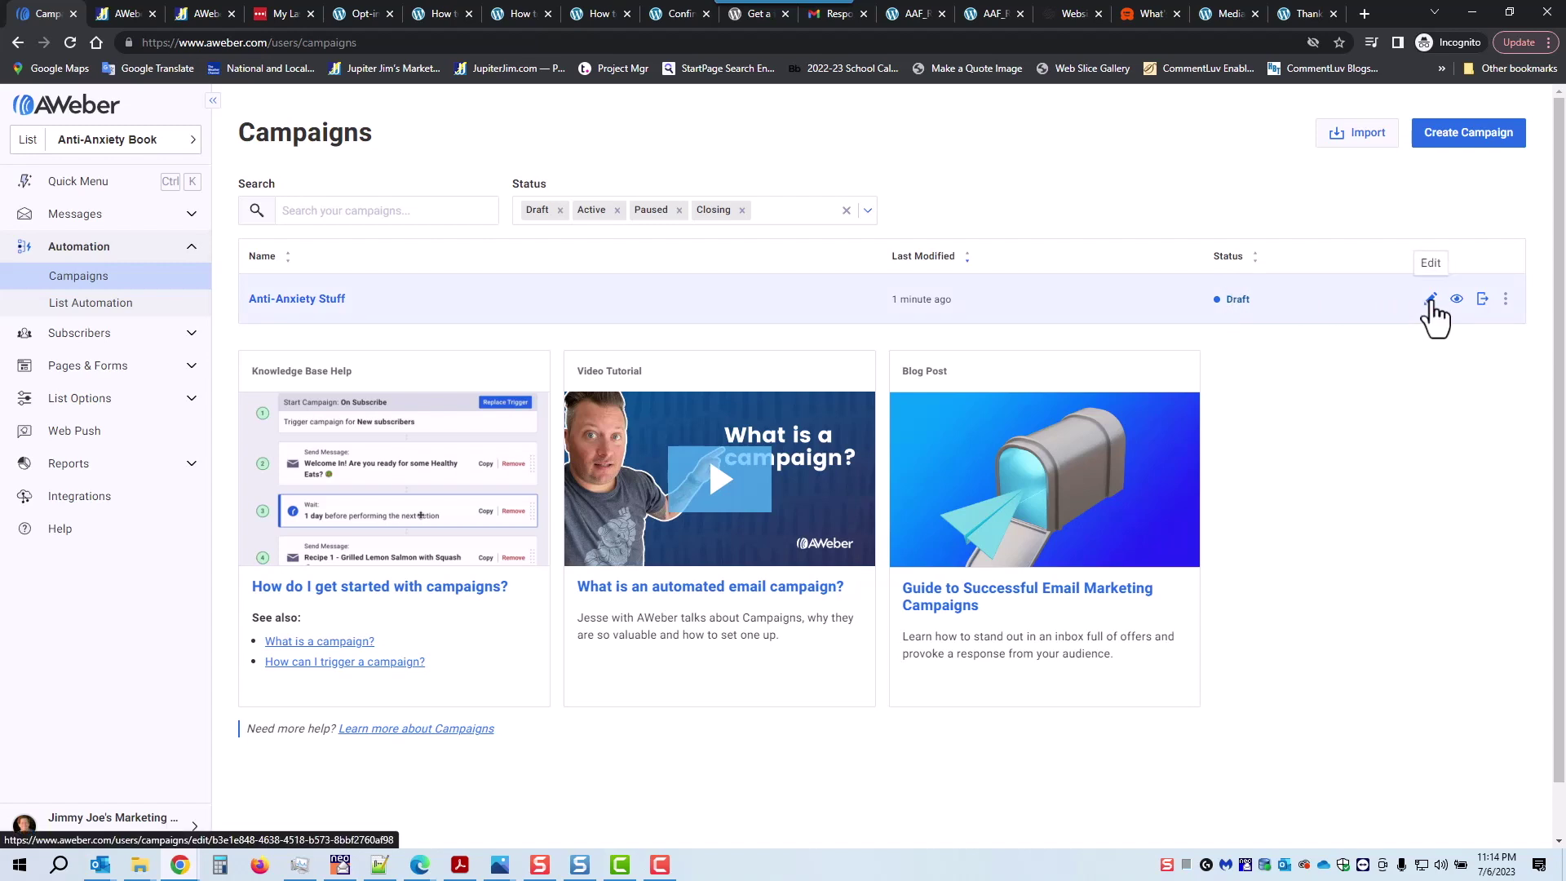
# Activate the draft Anti-Anxiety Stuff campaign and check which management options it offers.
pyautogui.click(1481, 299)
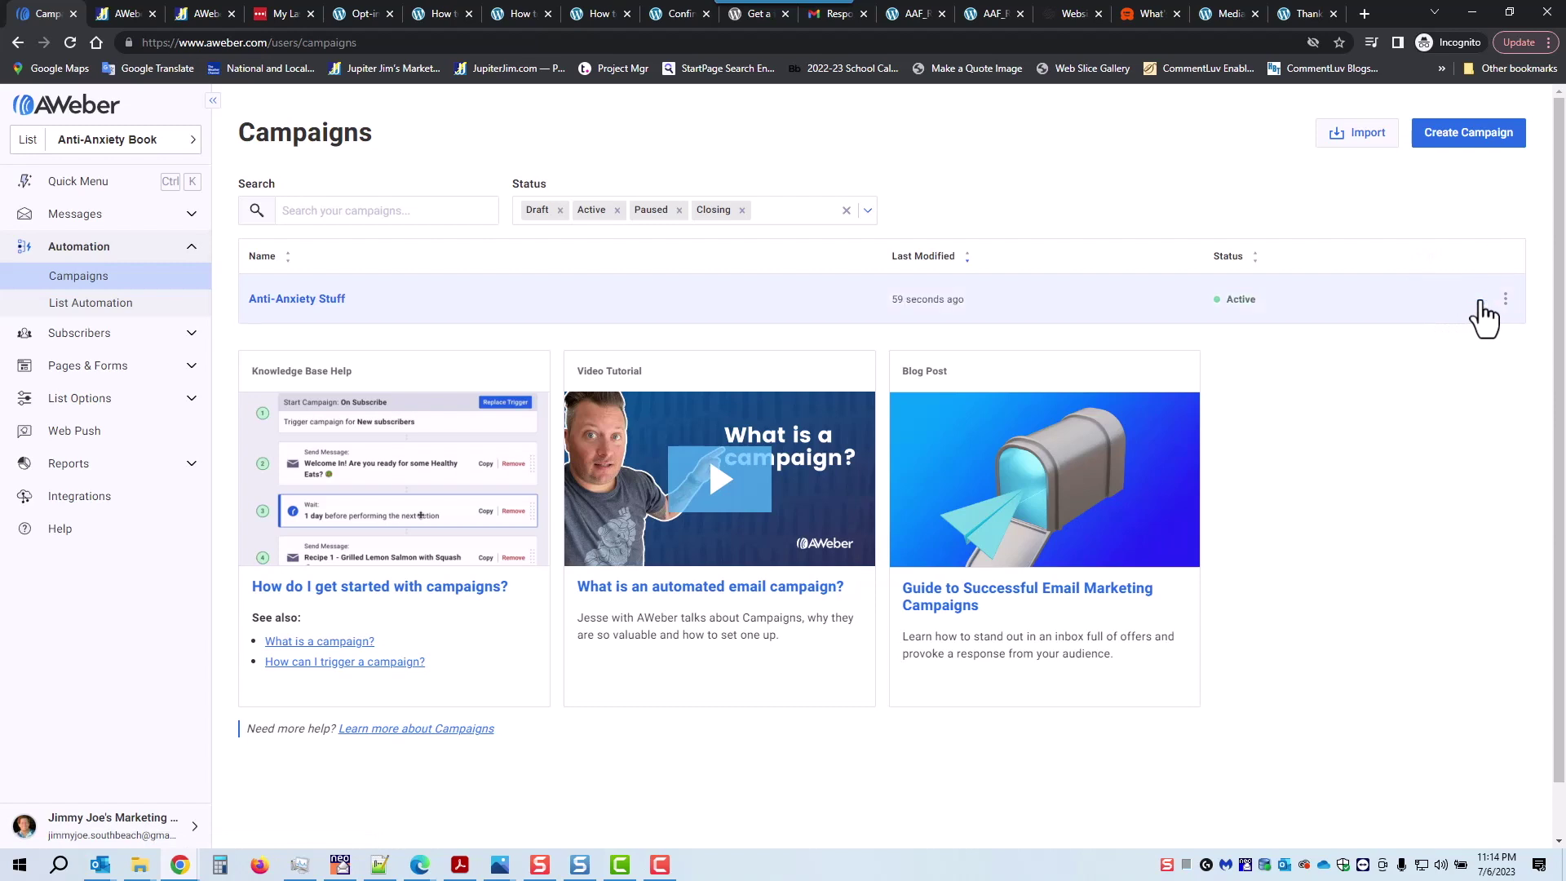
pyautogui.click(1505, 299)
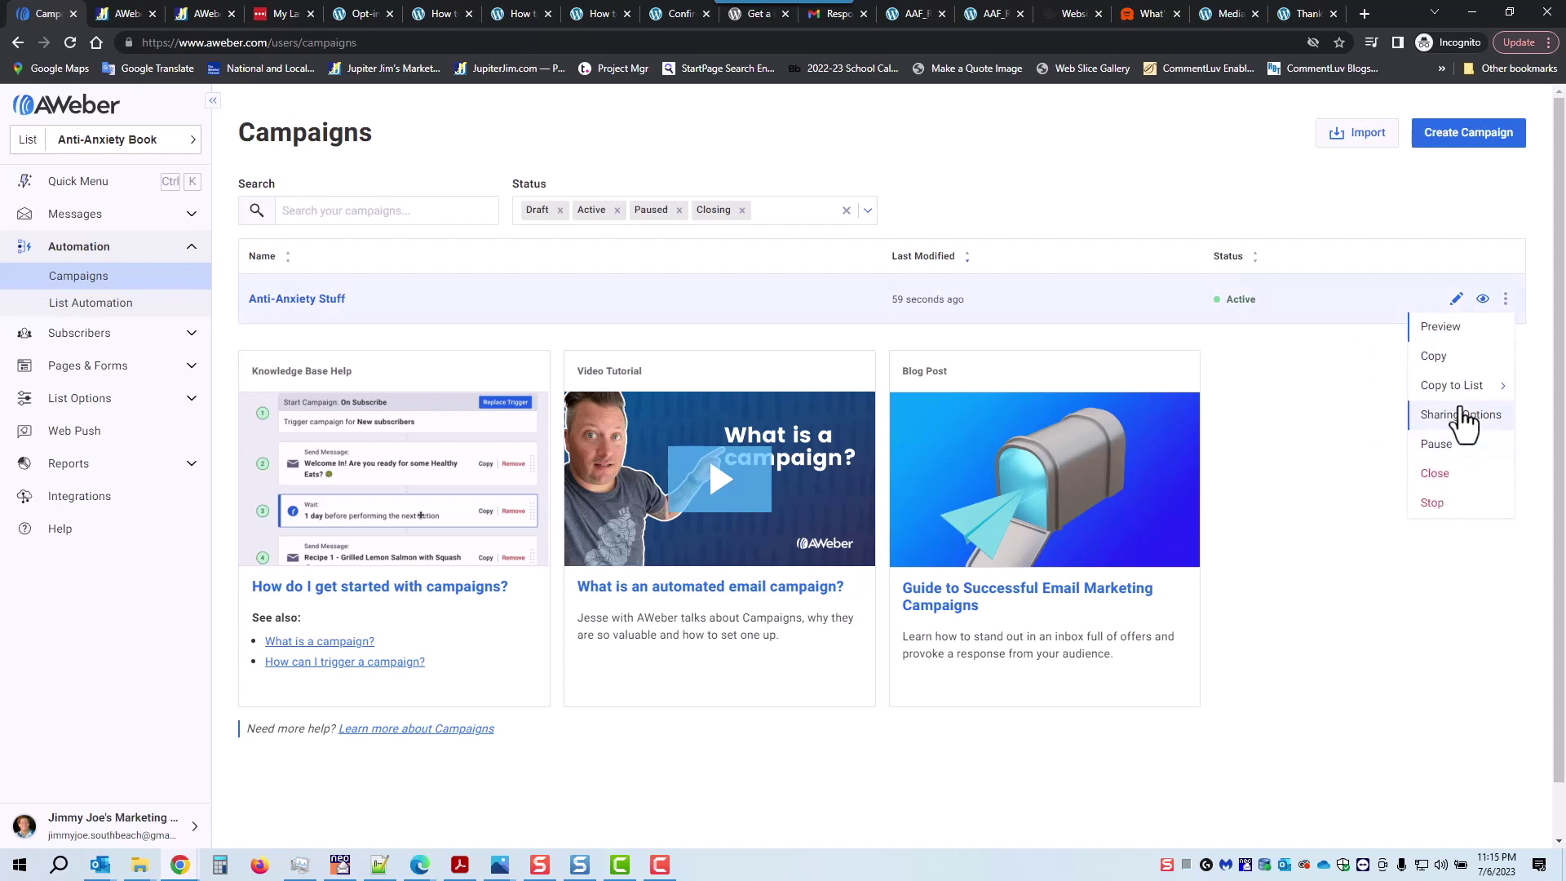
pyautogui.click(1368, 380)
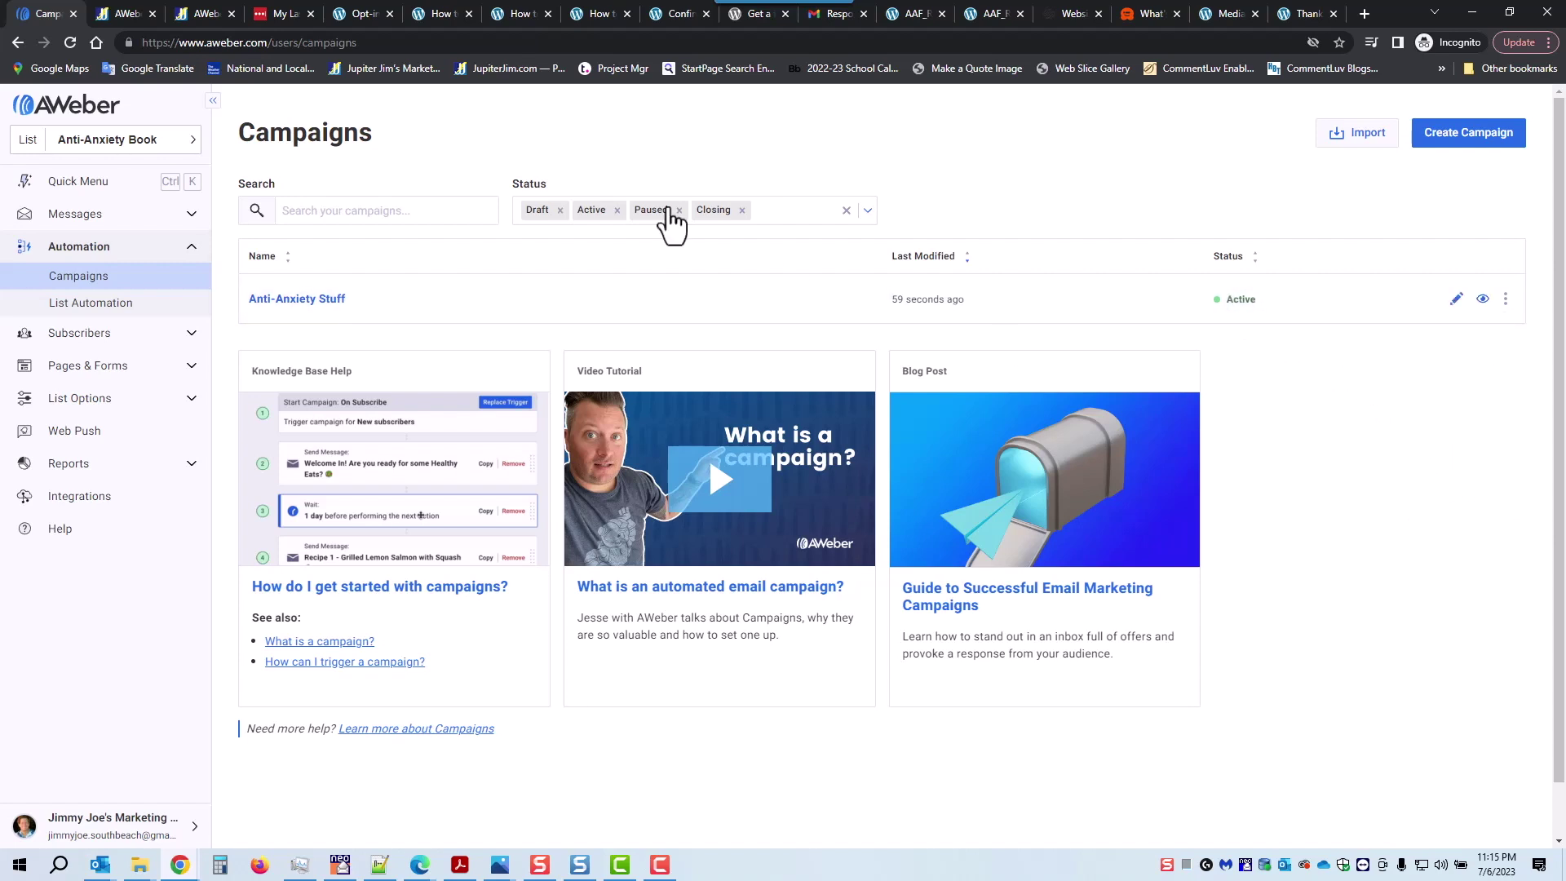
# Examine the opt-in page's sign-up form, and compare the week-one campaign flow charts with and without the completion tag in the image viewer.
pyautogui.click(359, 14)
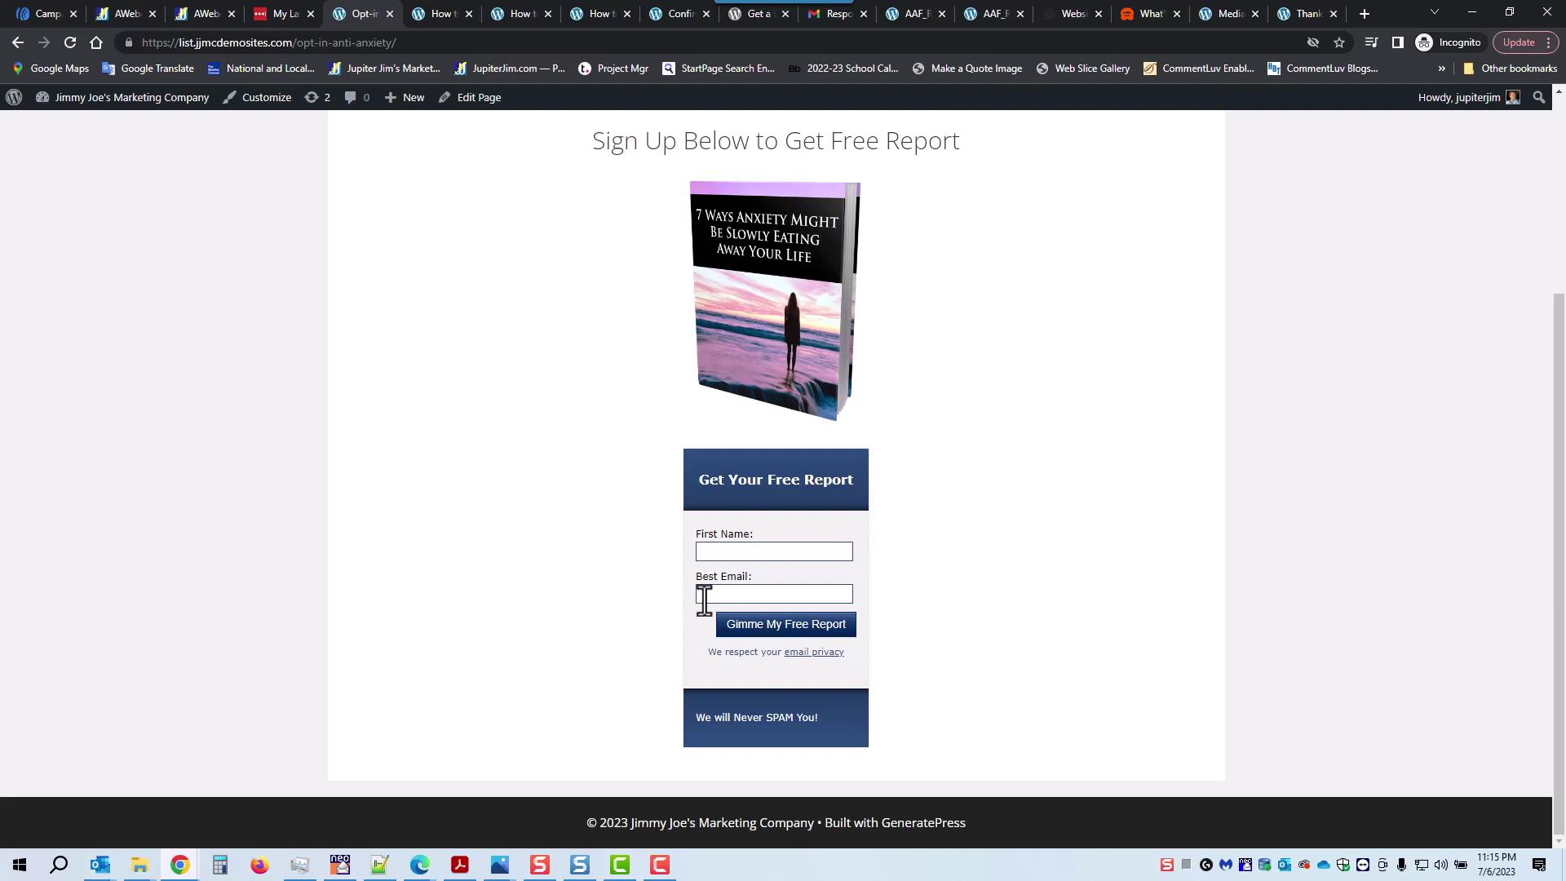
pyautogui.click(49, 13)
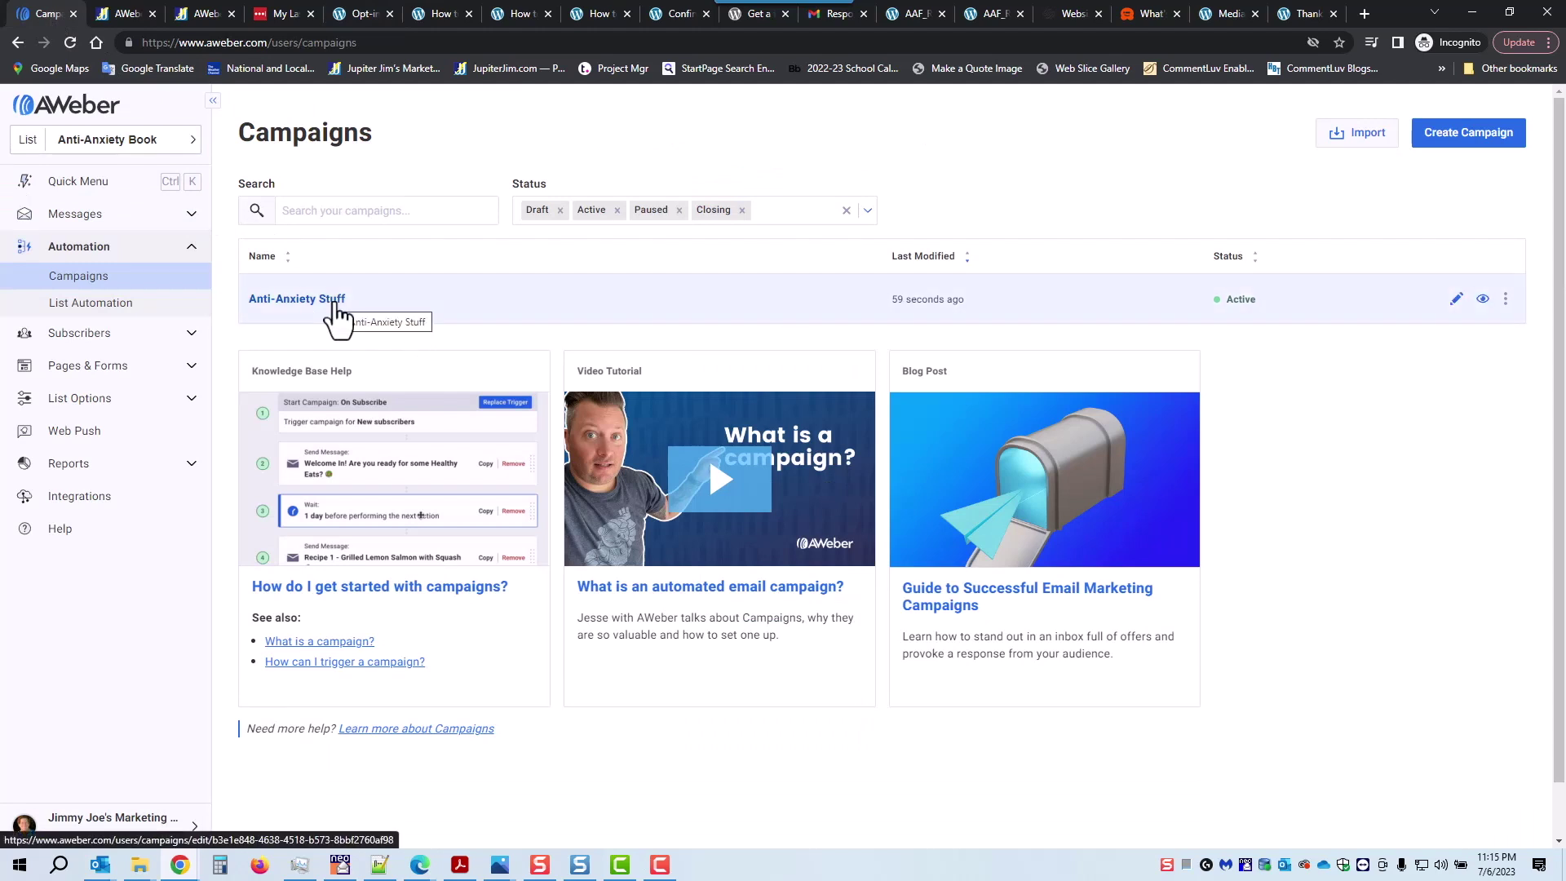
pyautogui.click(499, 864)
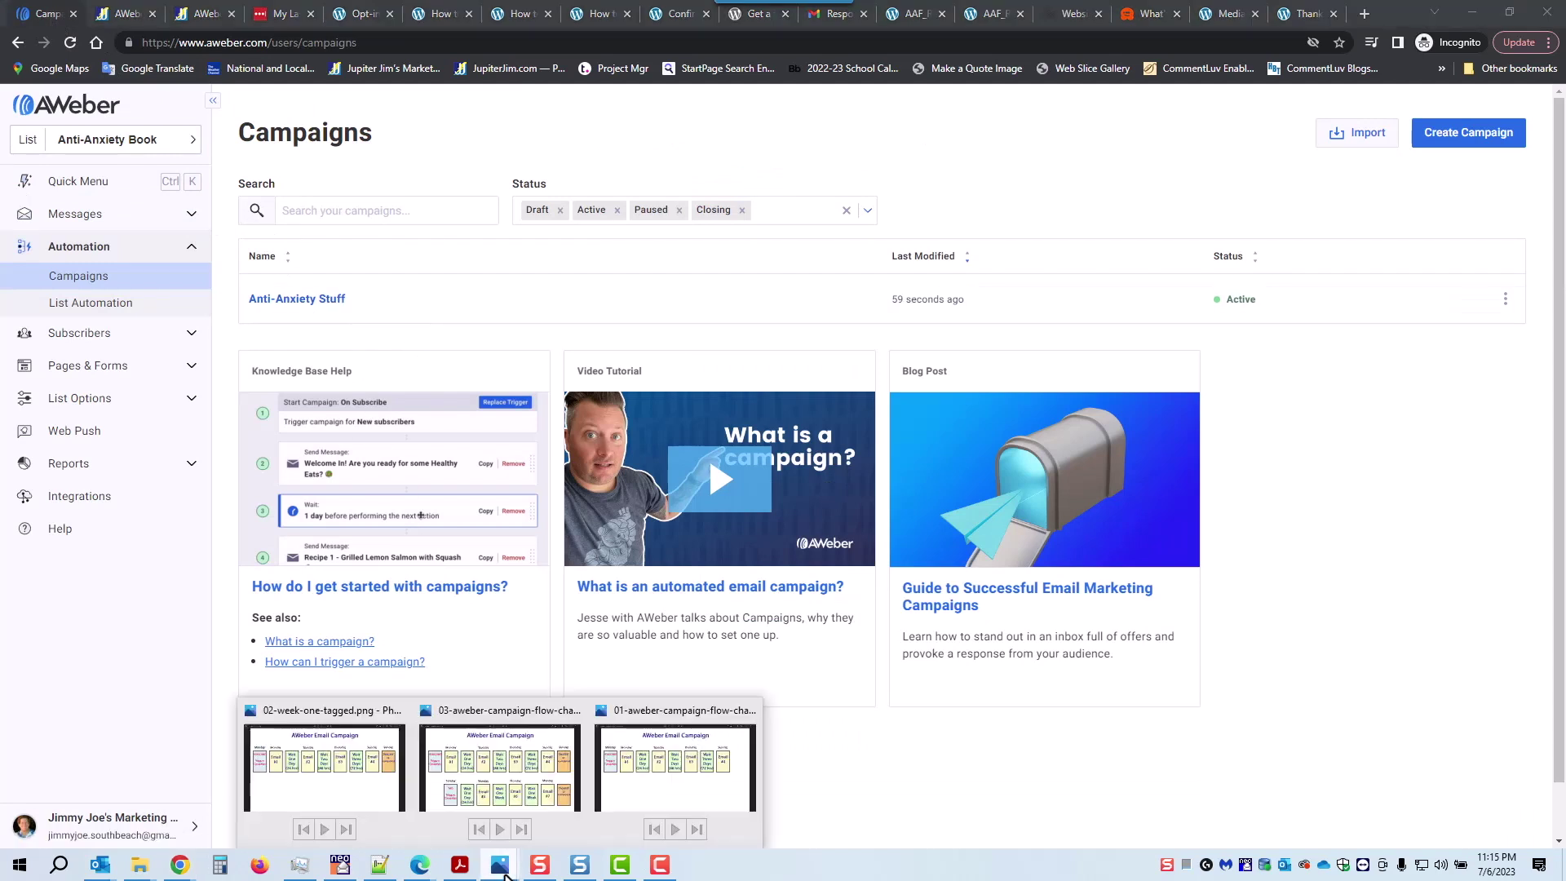
pyautogui.click(701, 757)
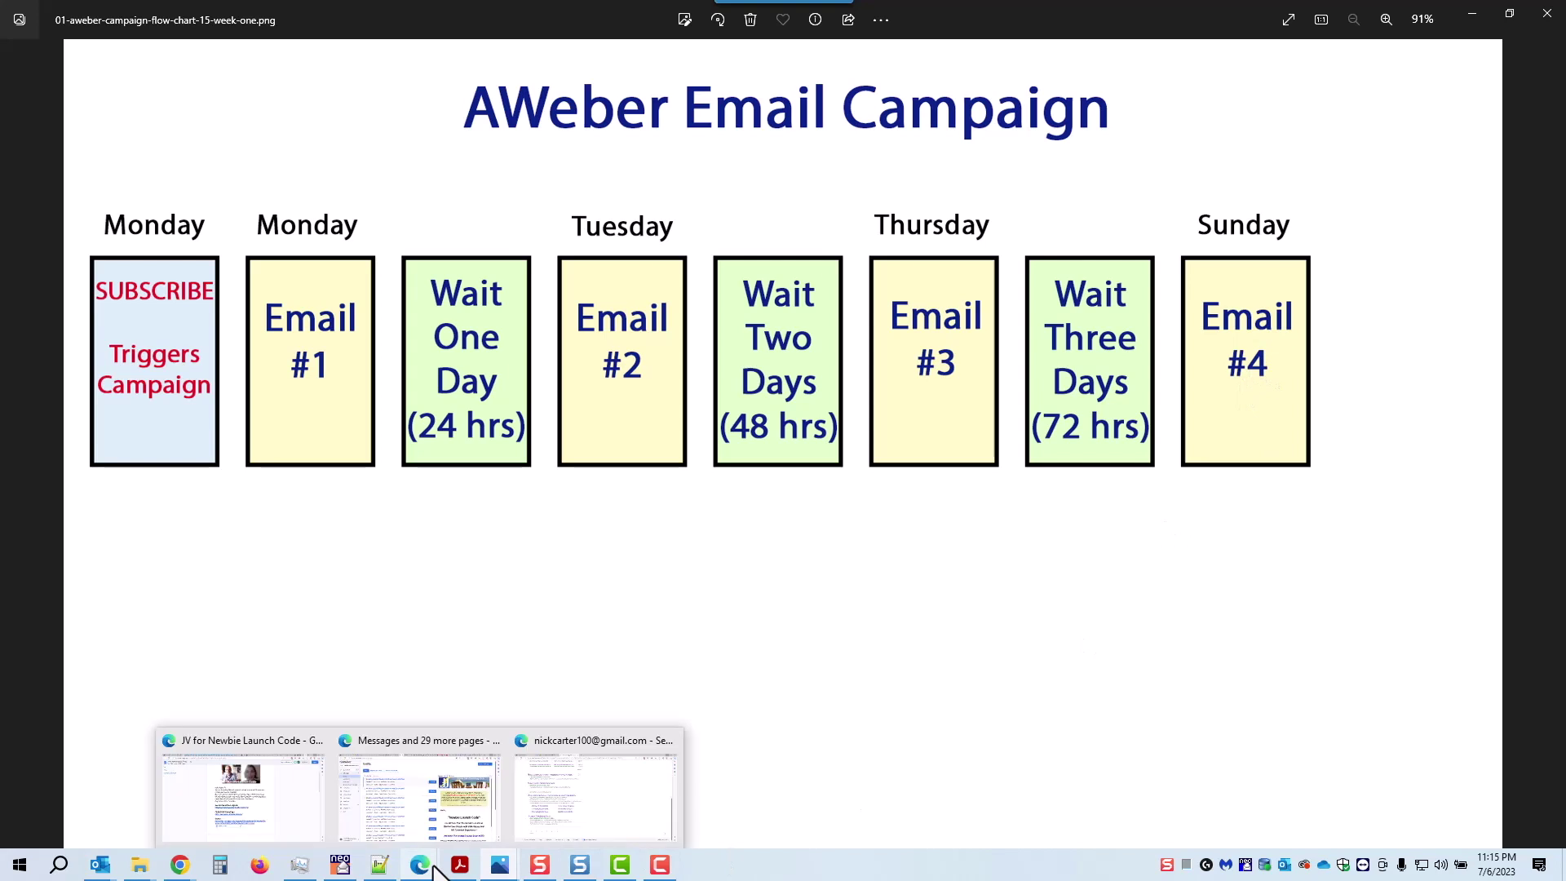
pyautogui.moveTo(500, 863)
pyautogui.click(380, 784)
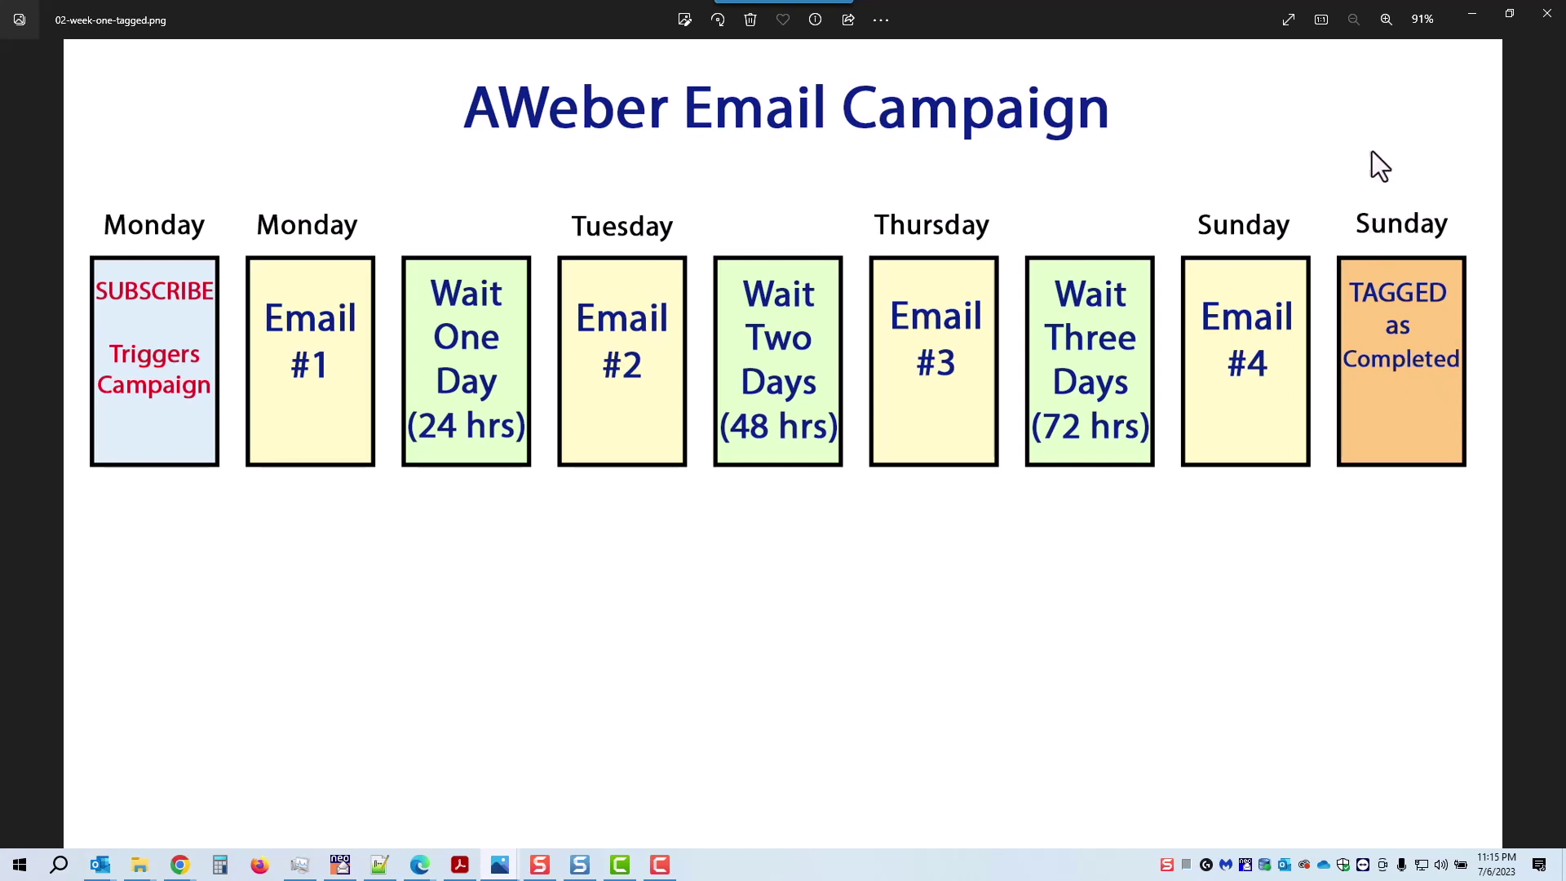
pyautogui.press('Left')
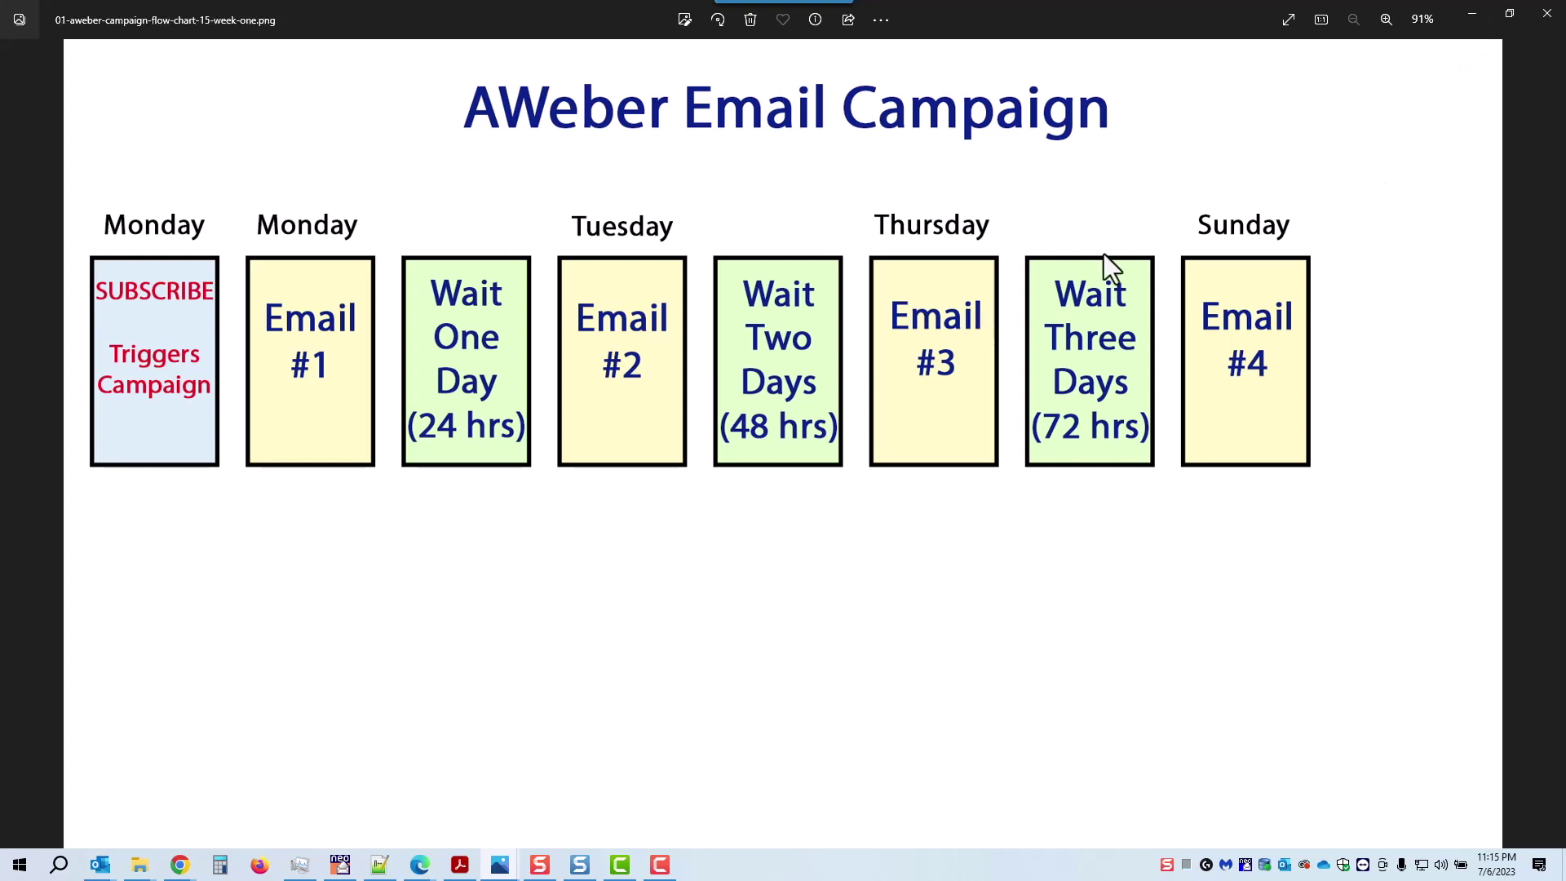
pyautogui.click(1475, 13)
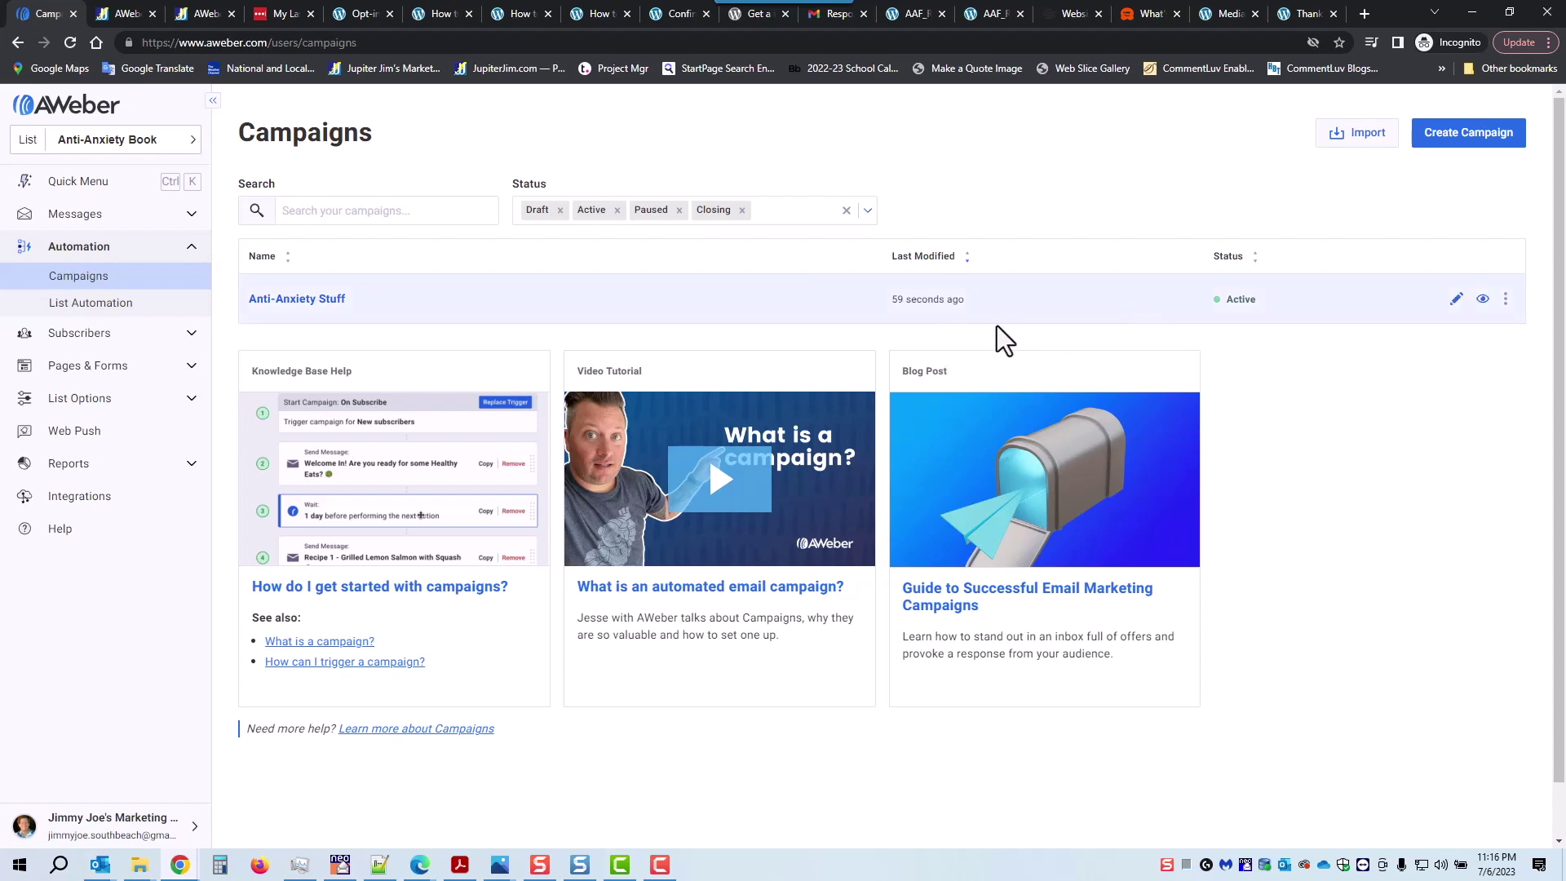
# Add an Apply Tag action with the tag "completed AA stuff" after How to Meditate in the Anti-Anxiety Stuff campaign, and save and exit.
pyautogui.click(304, 300)
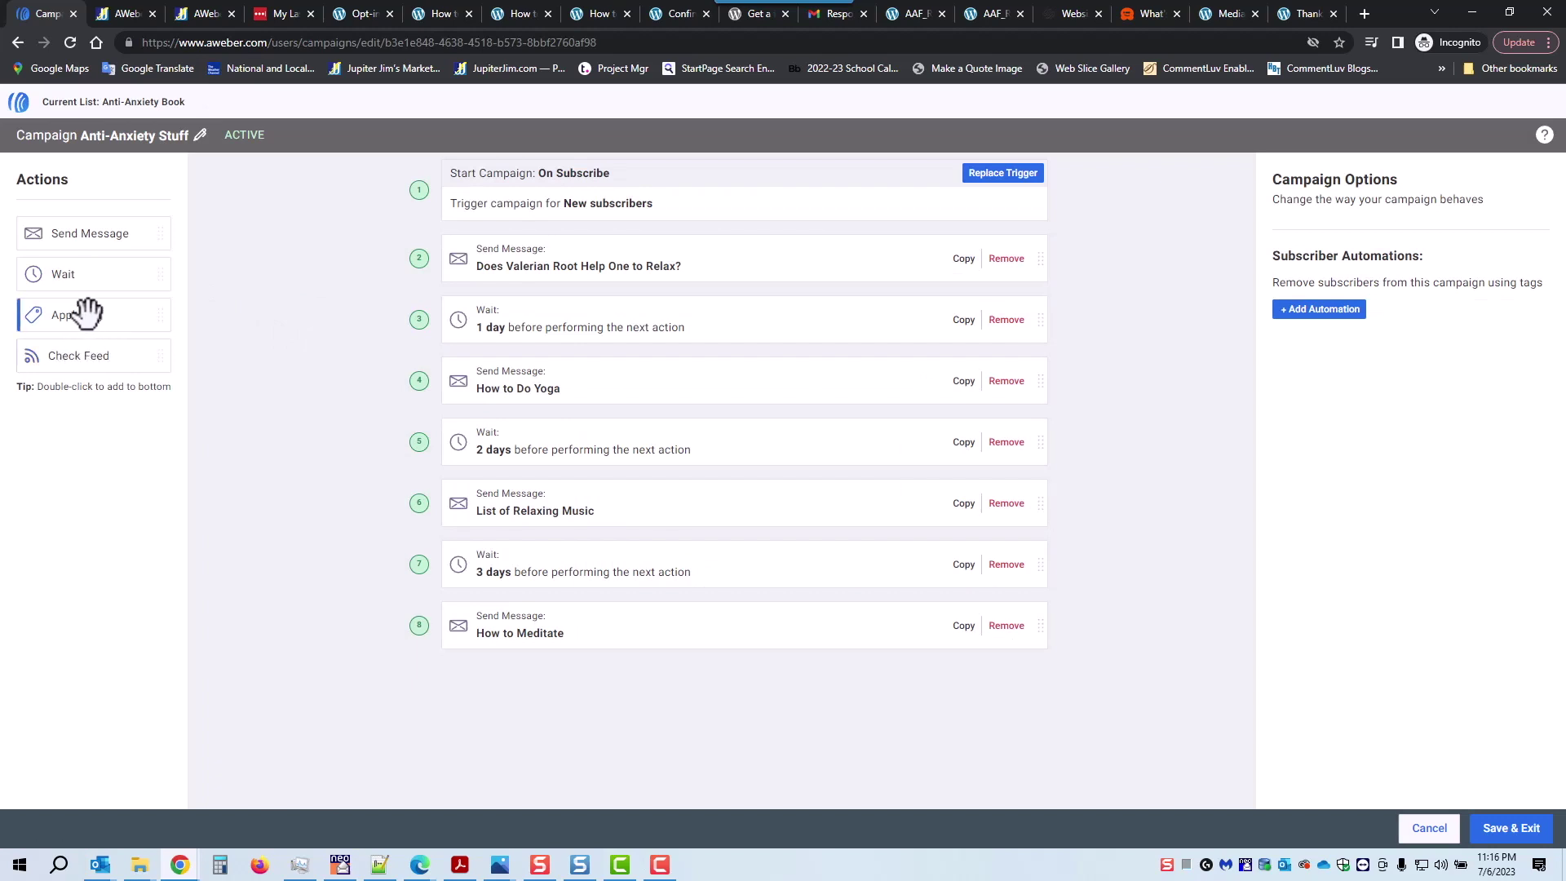
pyautogui.moveTo(84, 315); pyautogui.dragTo(574, 674)
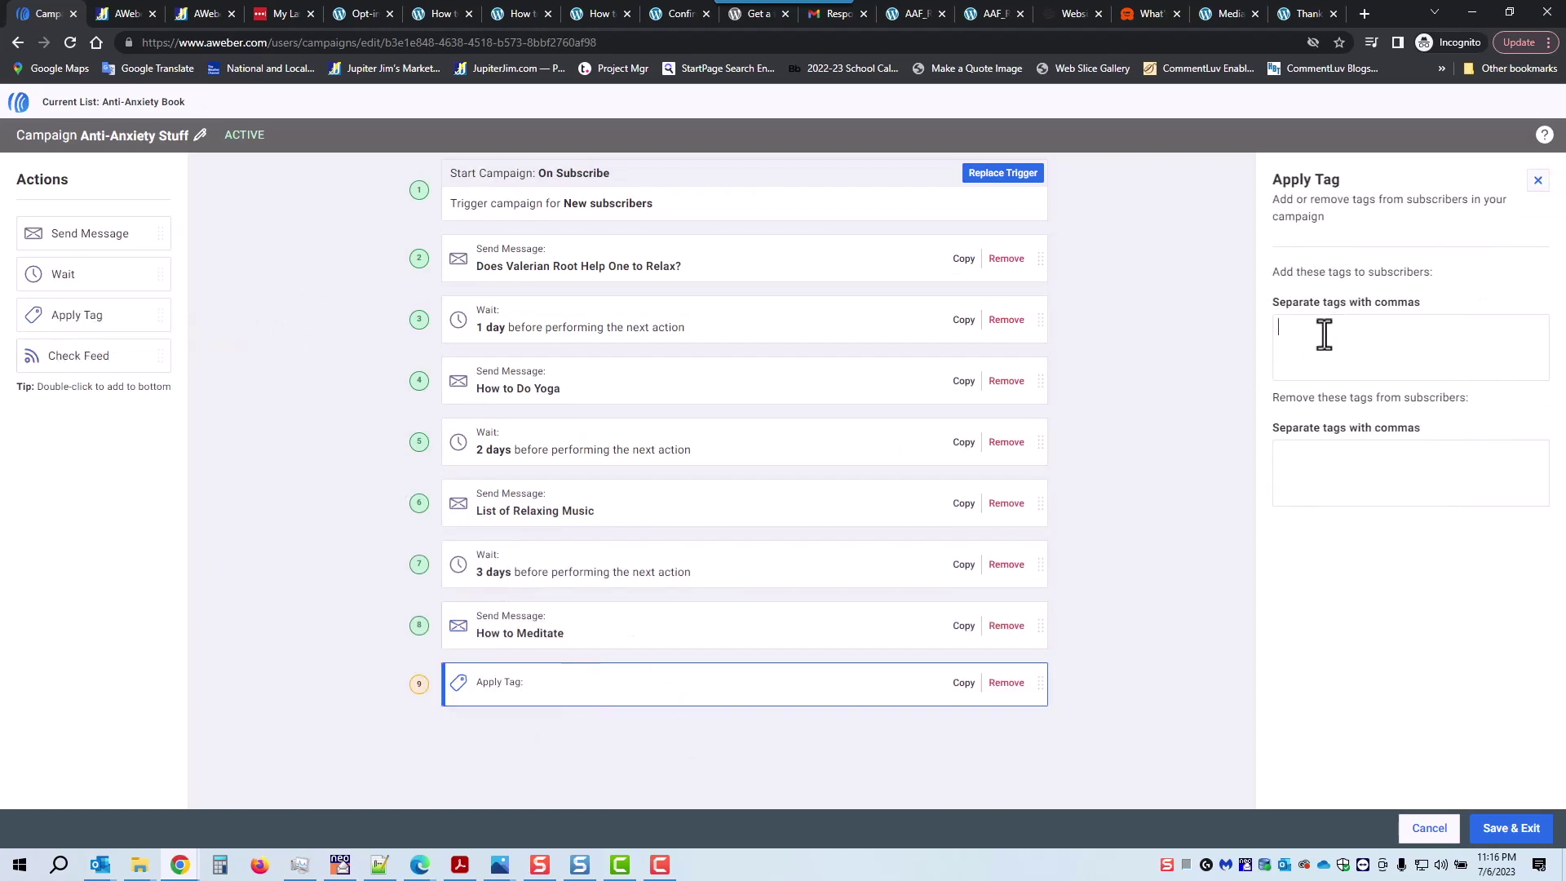
pyautogui.write('completed AA stuff')
pyautogui.press('Return')
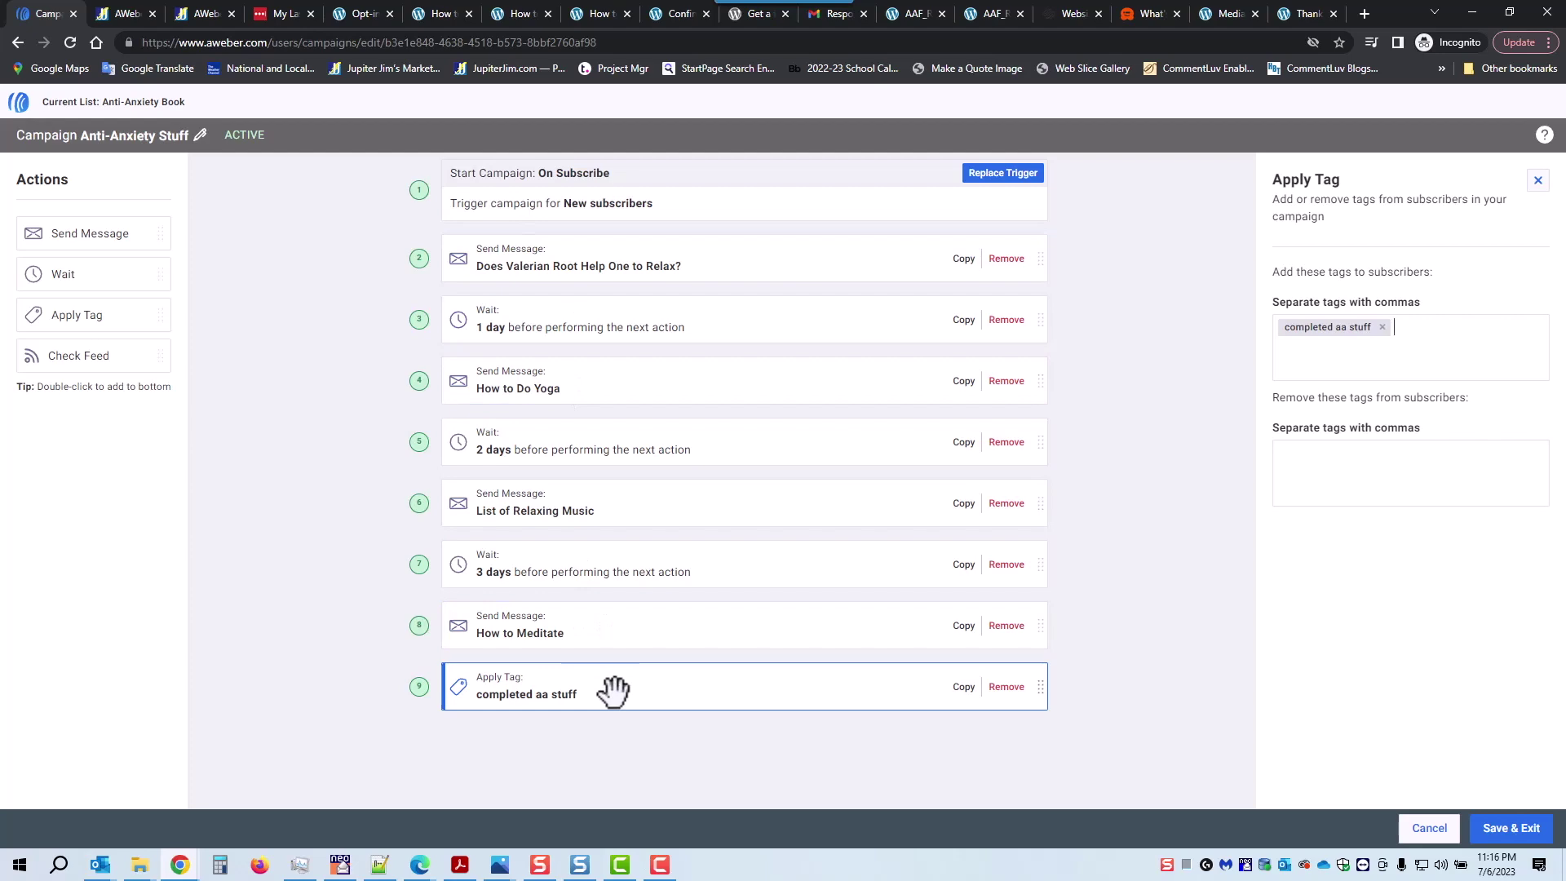
pyautogui.click(1509, 830)
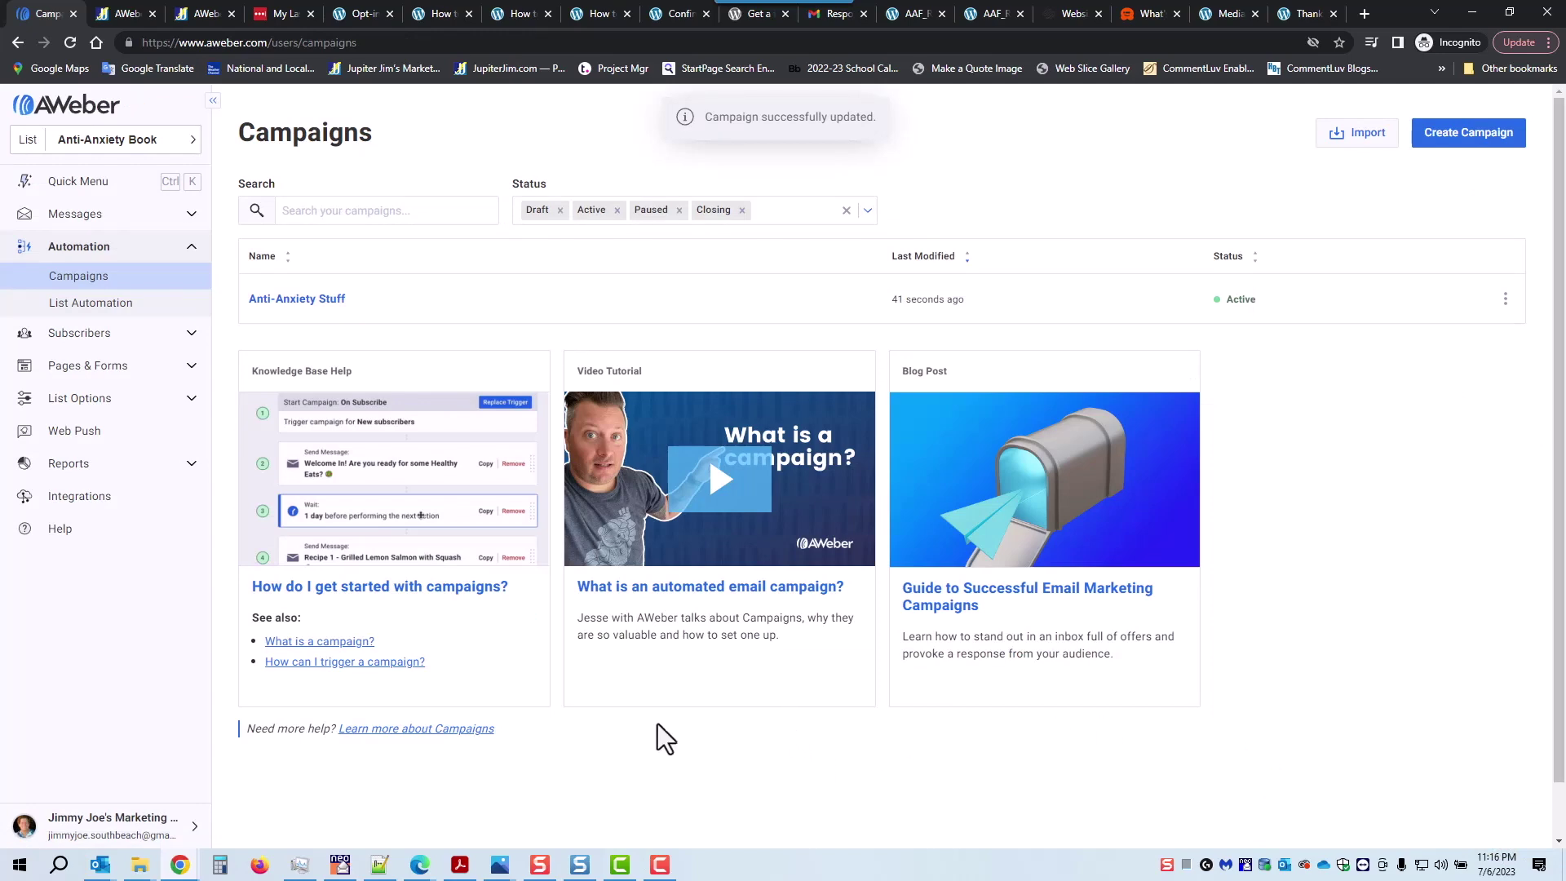
# Examine the flow chart 03-aweber-campaign-flow-chart-15.png for how the completion tag triggers the second campaign.
pyautogui.moveTo(500, 865)
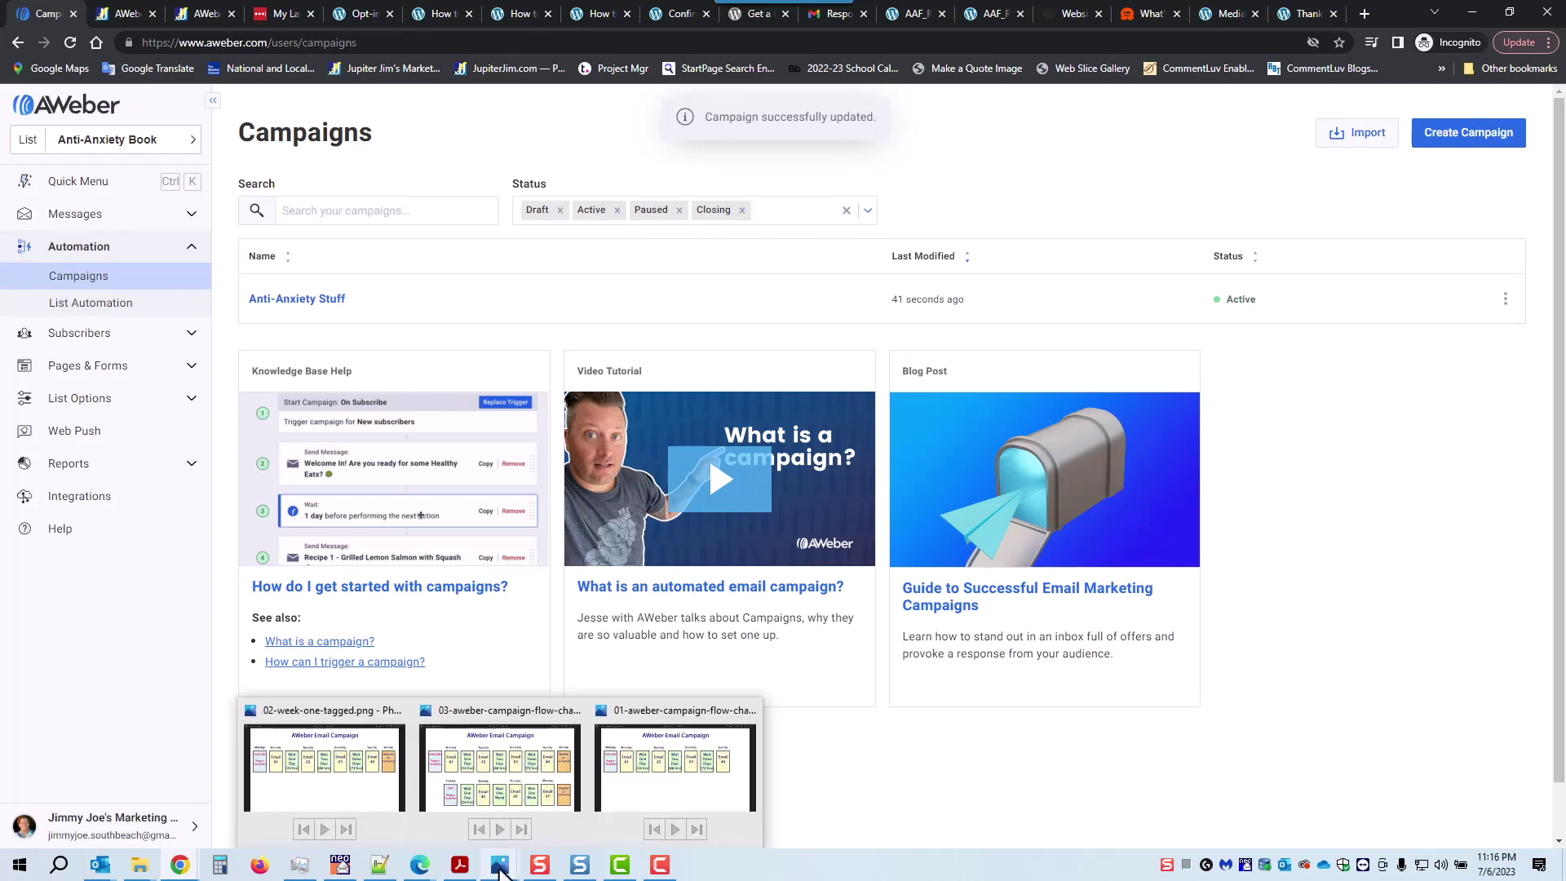
pyautogui.click(517, 771)
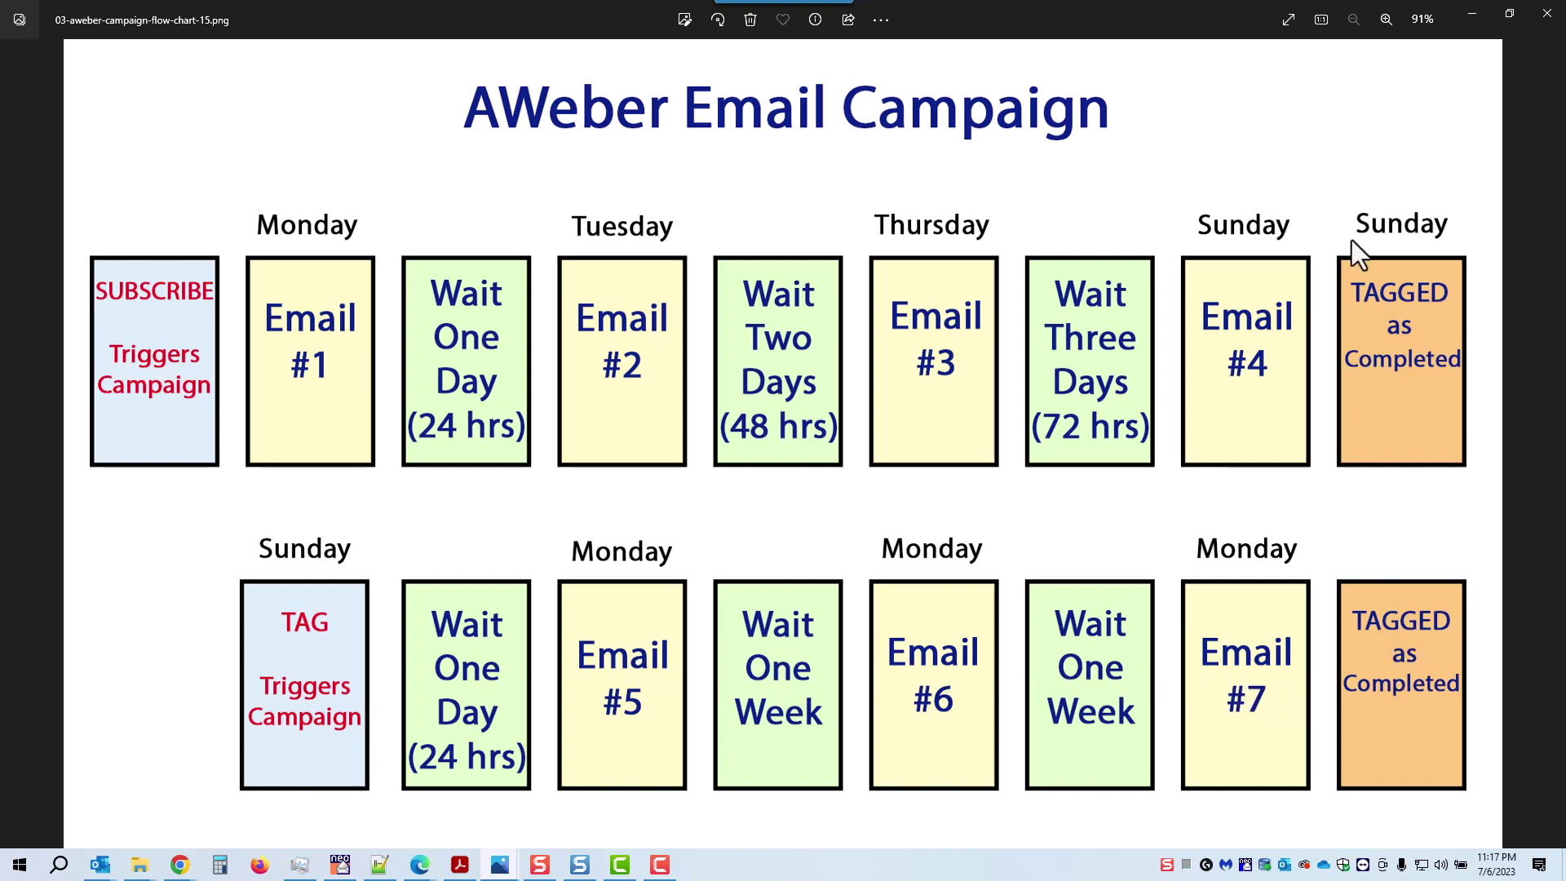
pyautogui.click(1469, 15)
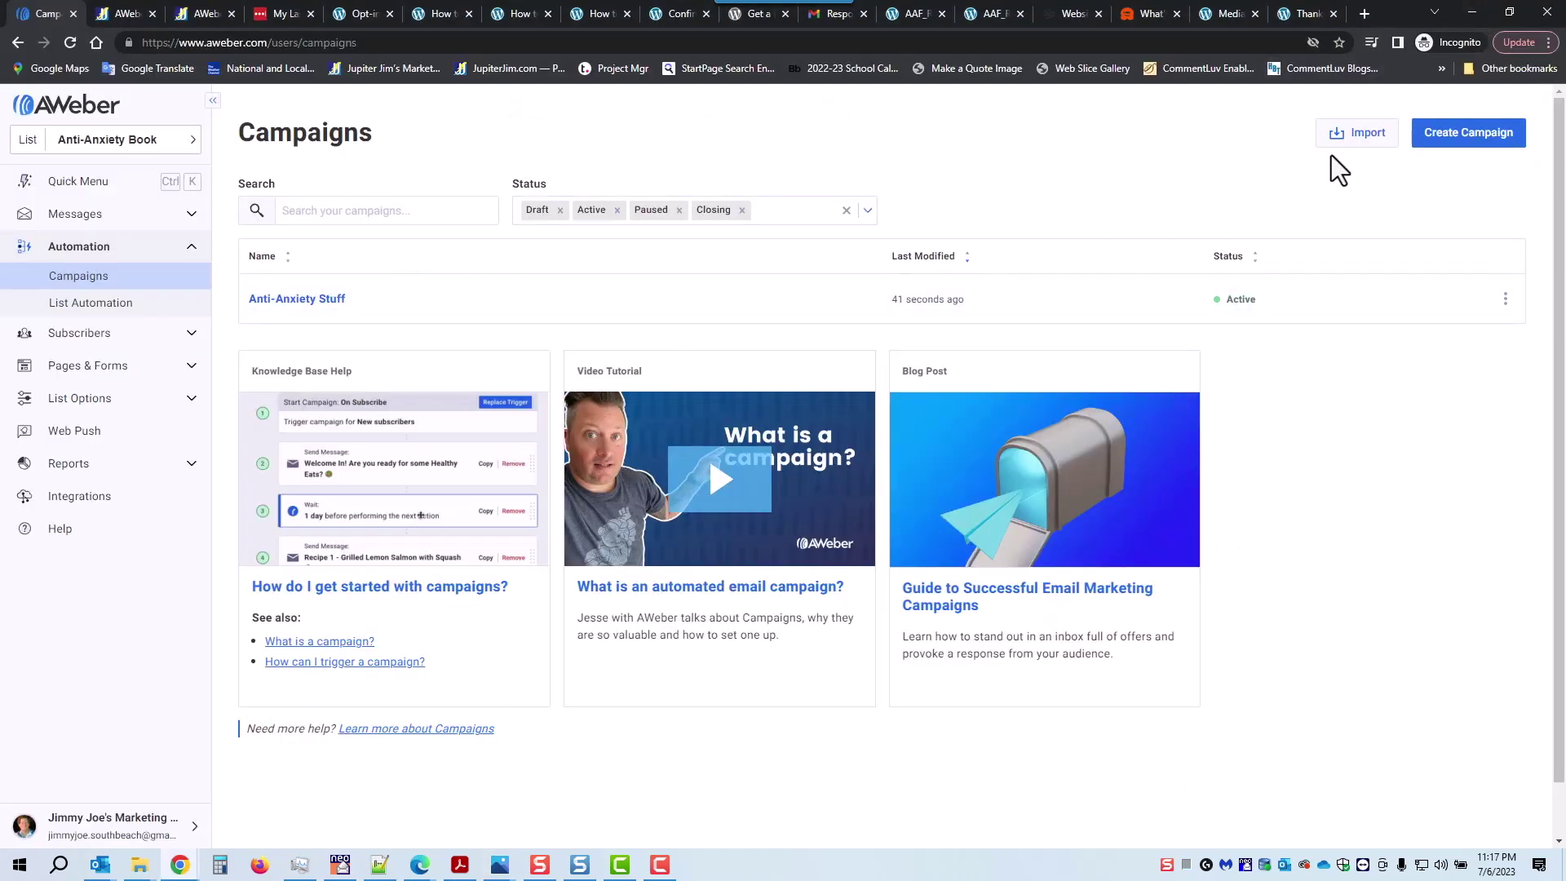
# Create a campaign from the Blank Campaign template that starts on a Tag Applied trigger.
pyautogui.click(1464, 136)
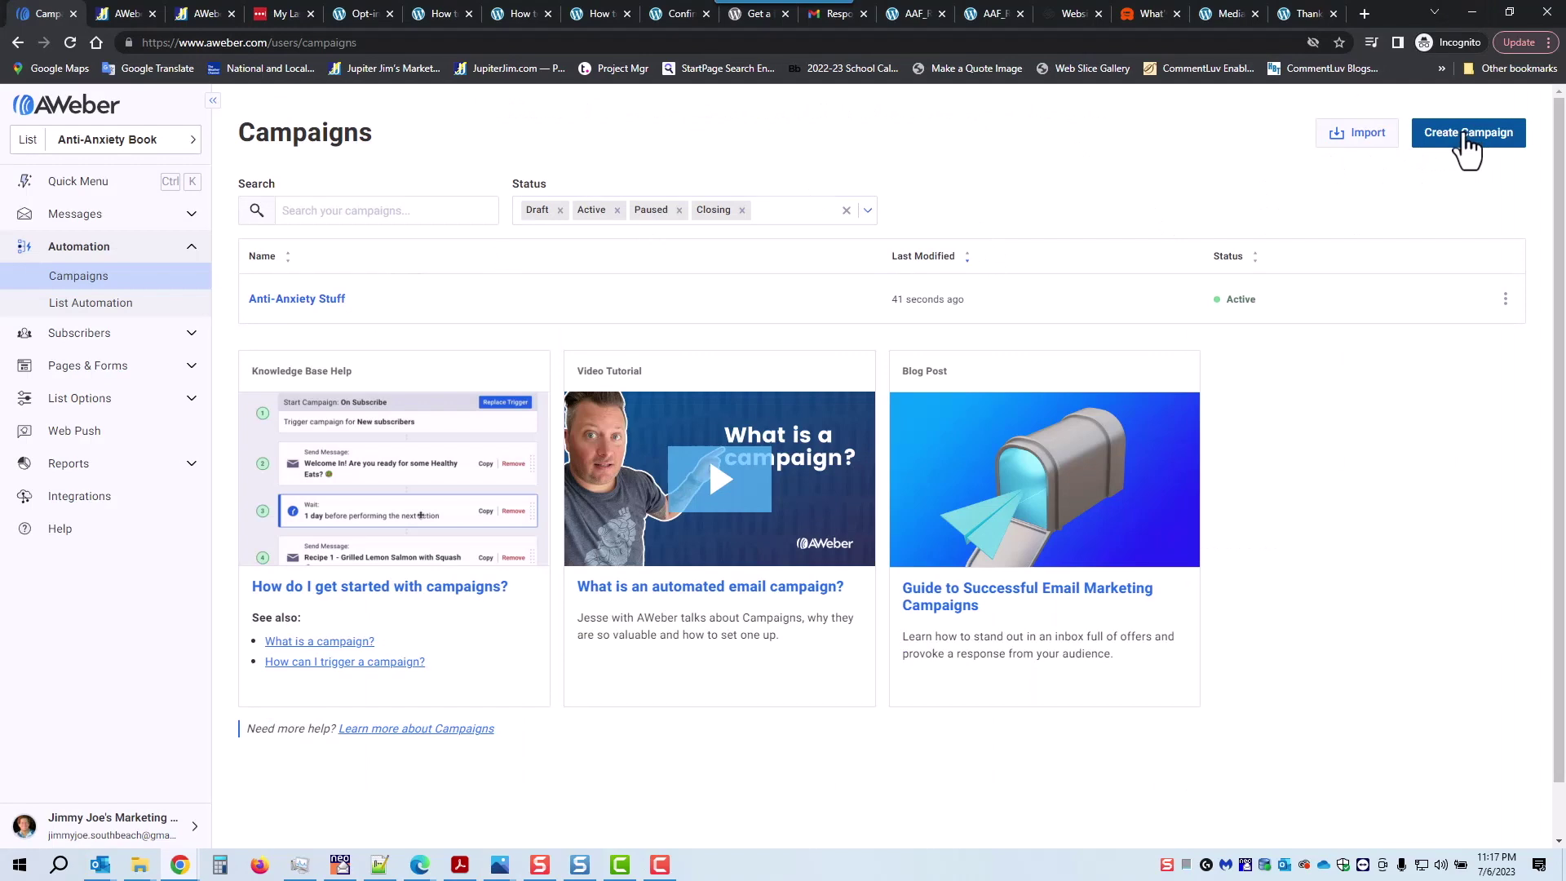
pyautogui.moveTo(400, 239)
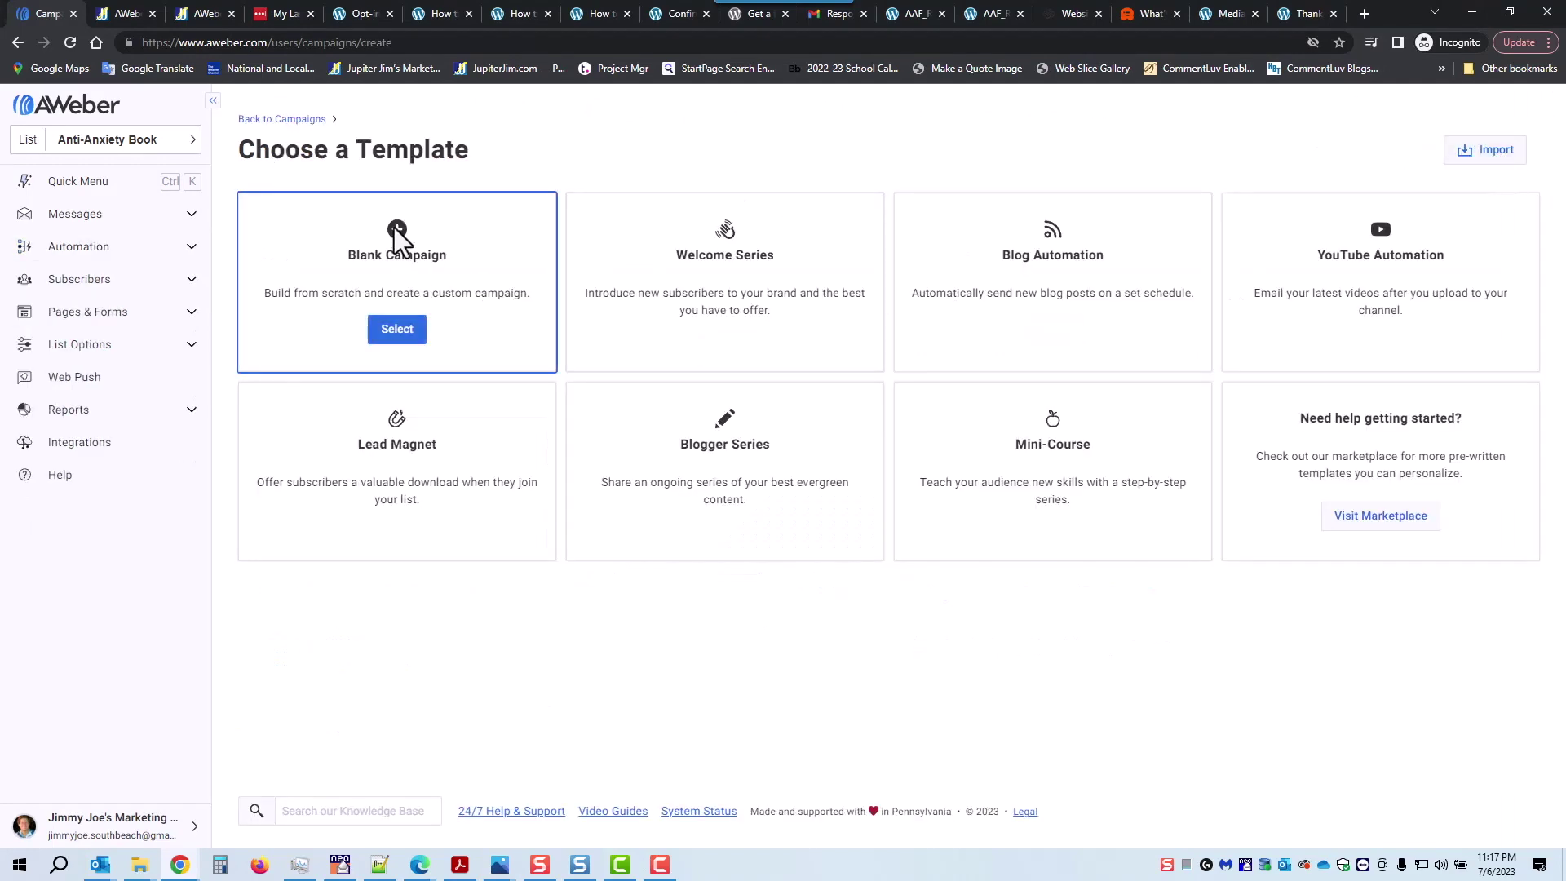
pyautogui.click(397, 329)
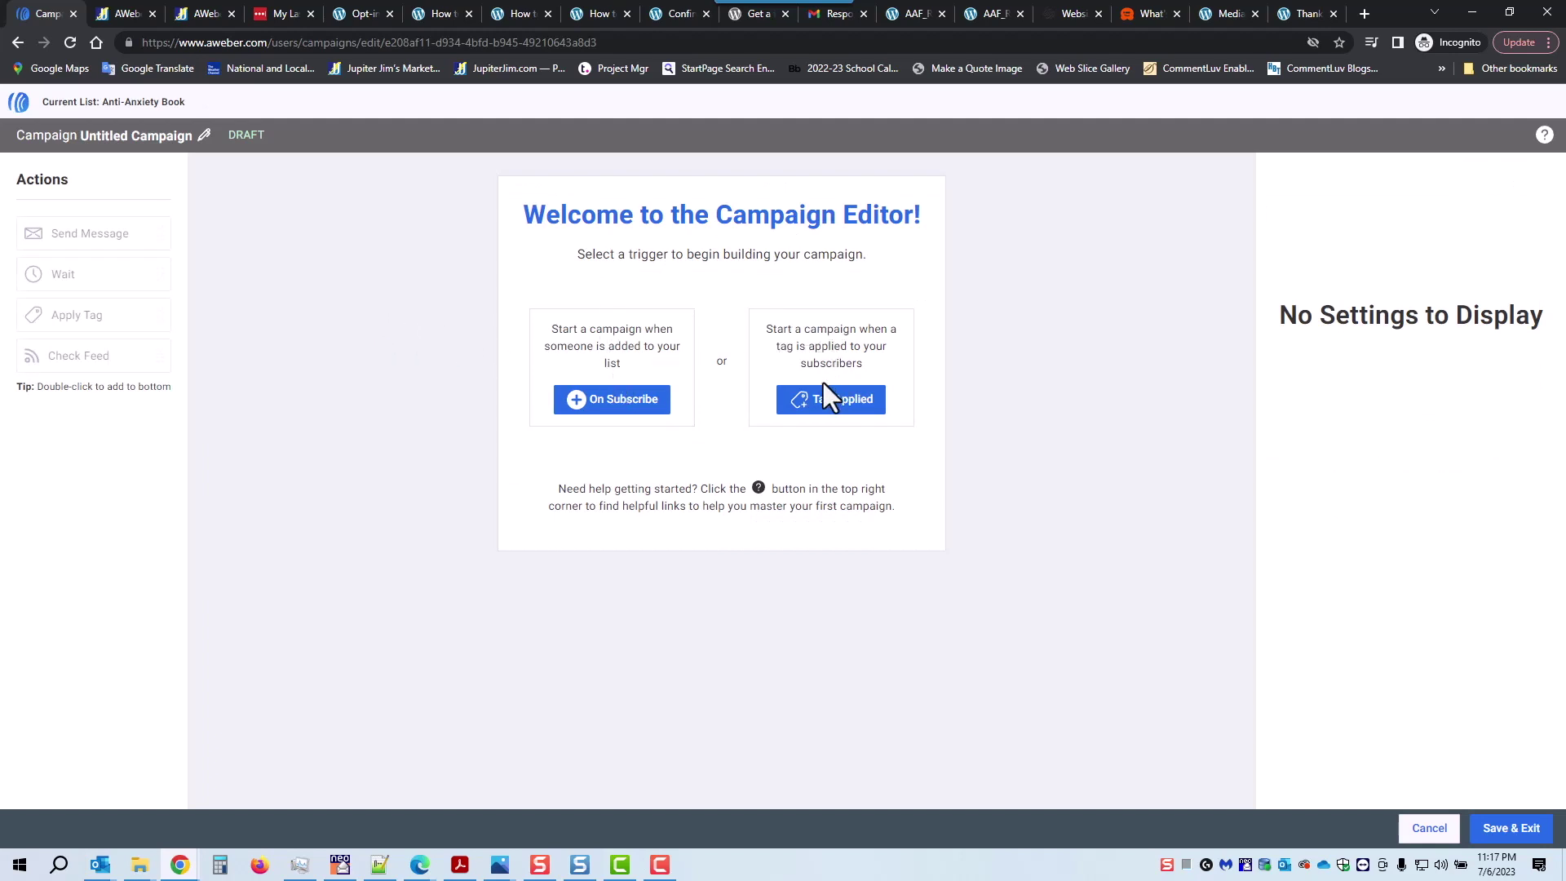
pyautogui.click(828, 405)
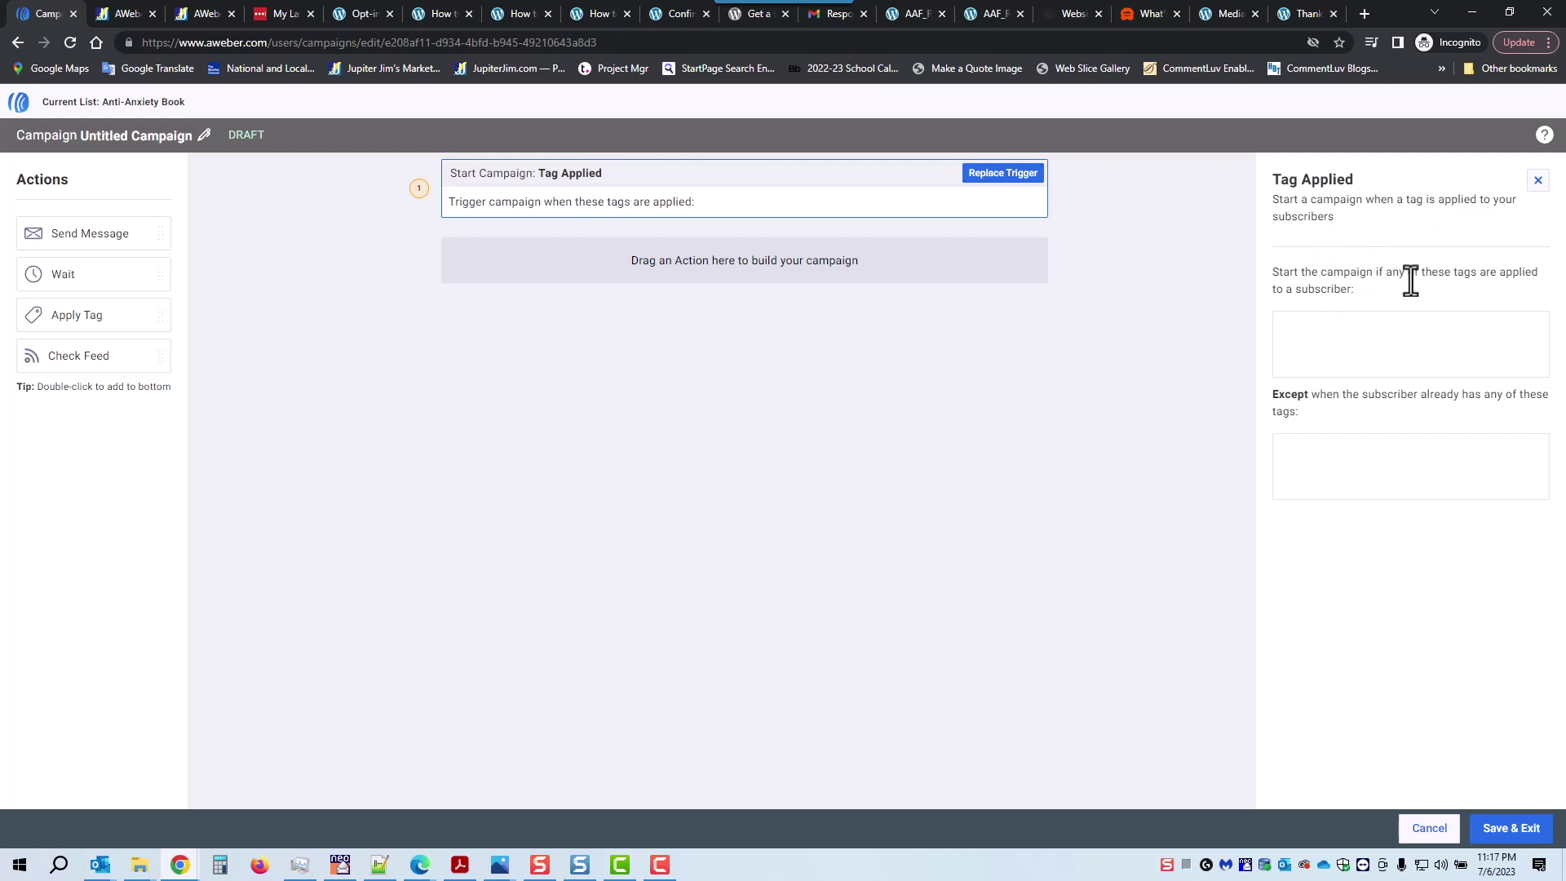
# Enter "completed AA stuff" as the trigger tag, remove it, and re-enter it as "Completed AA Stuff".
pyautogui.click(1309, 326)
pyautogui.write('completed AA stuff')
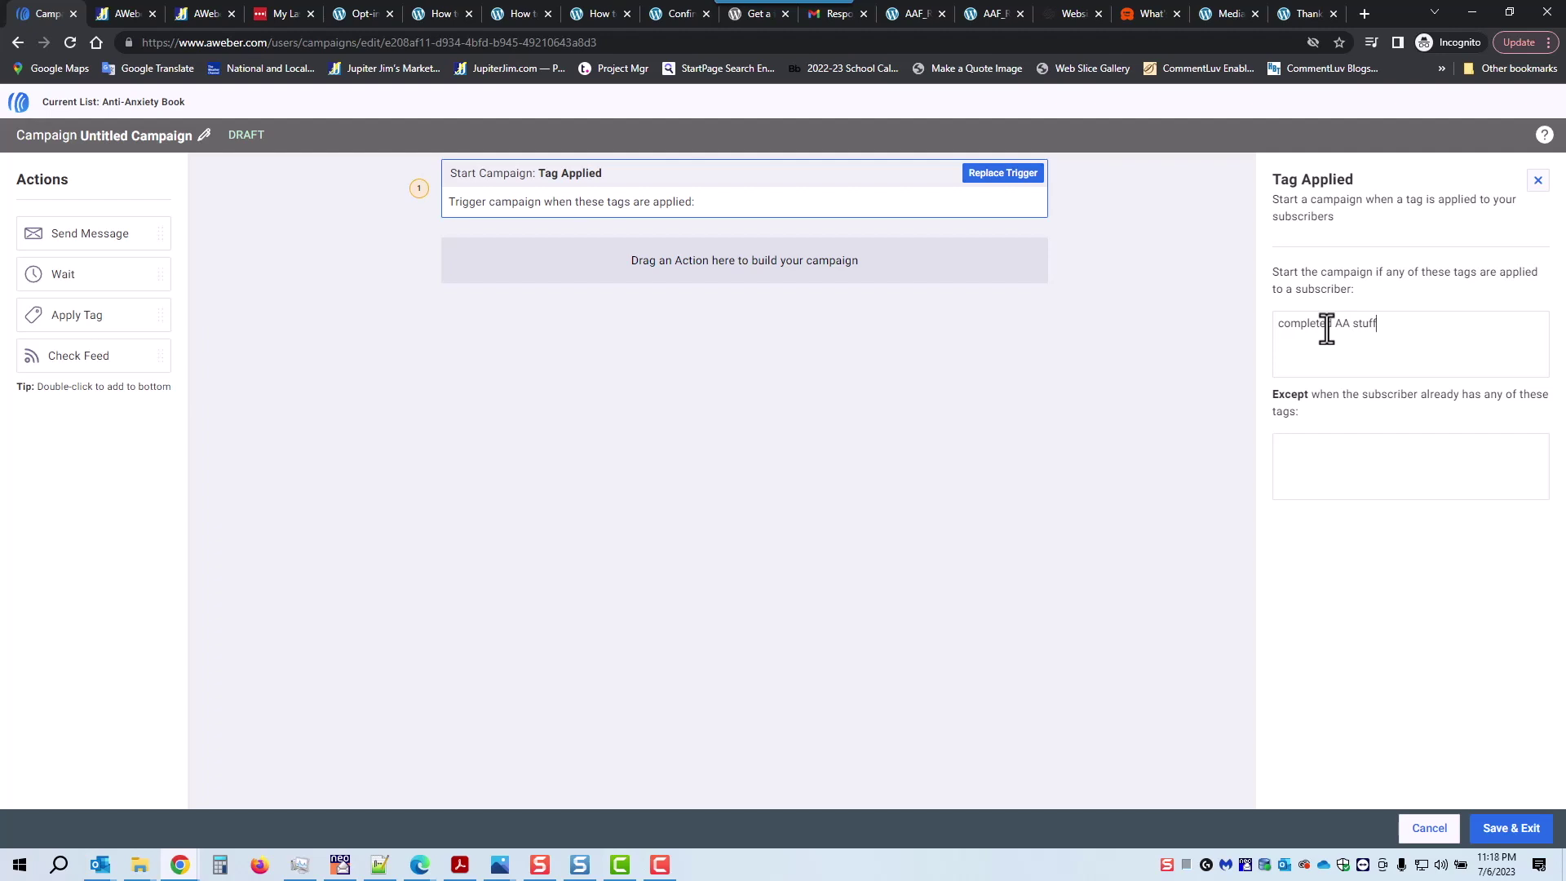
pyautogui.press('Return')
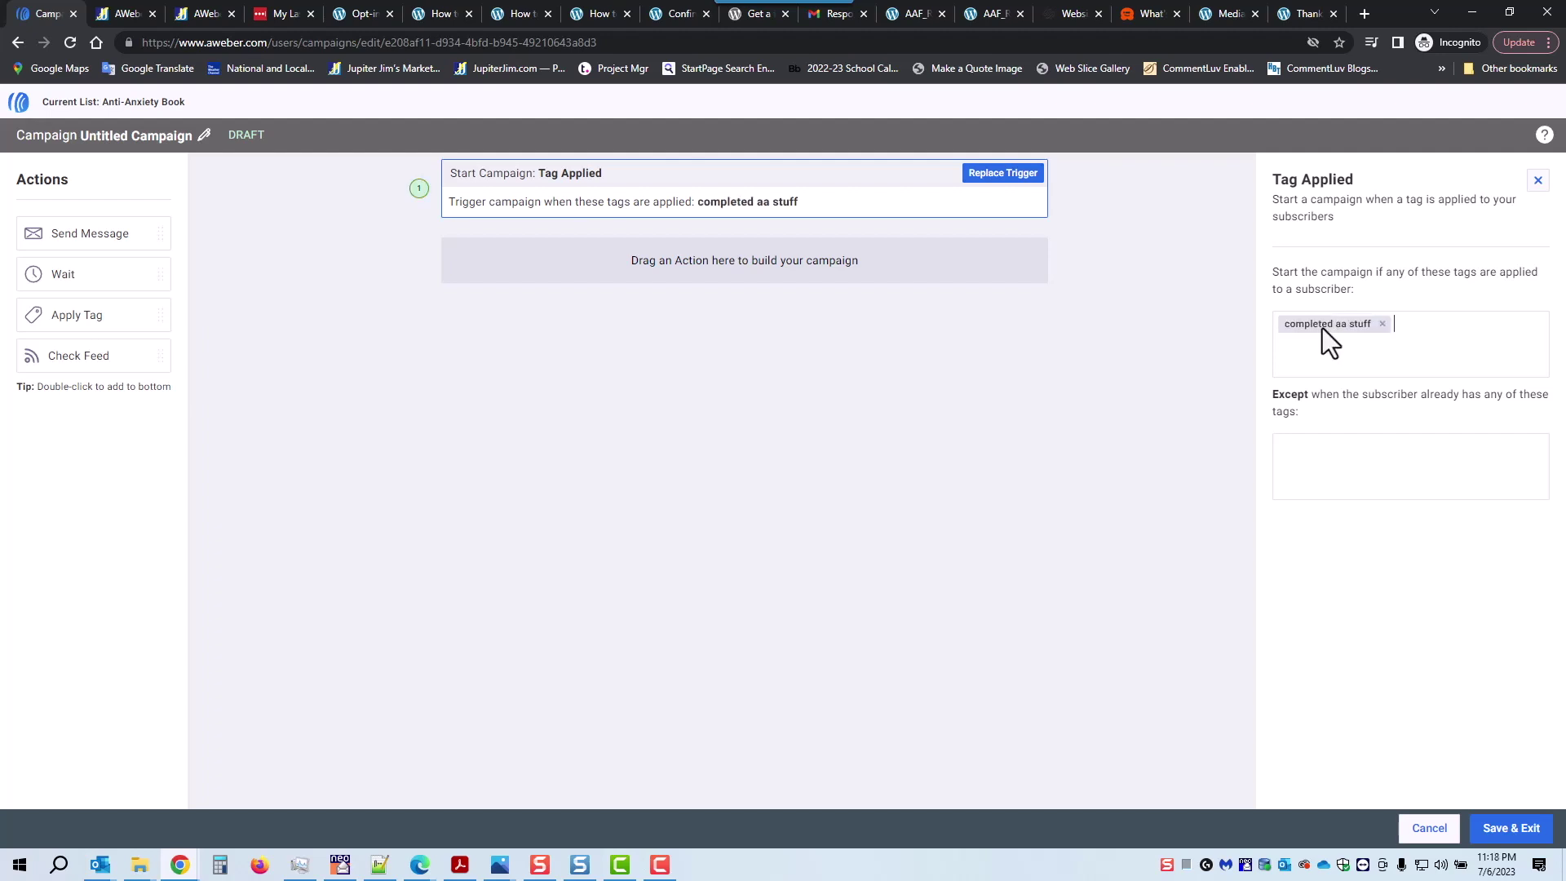
pyautogui.click(1381, 323)
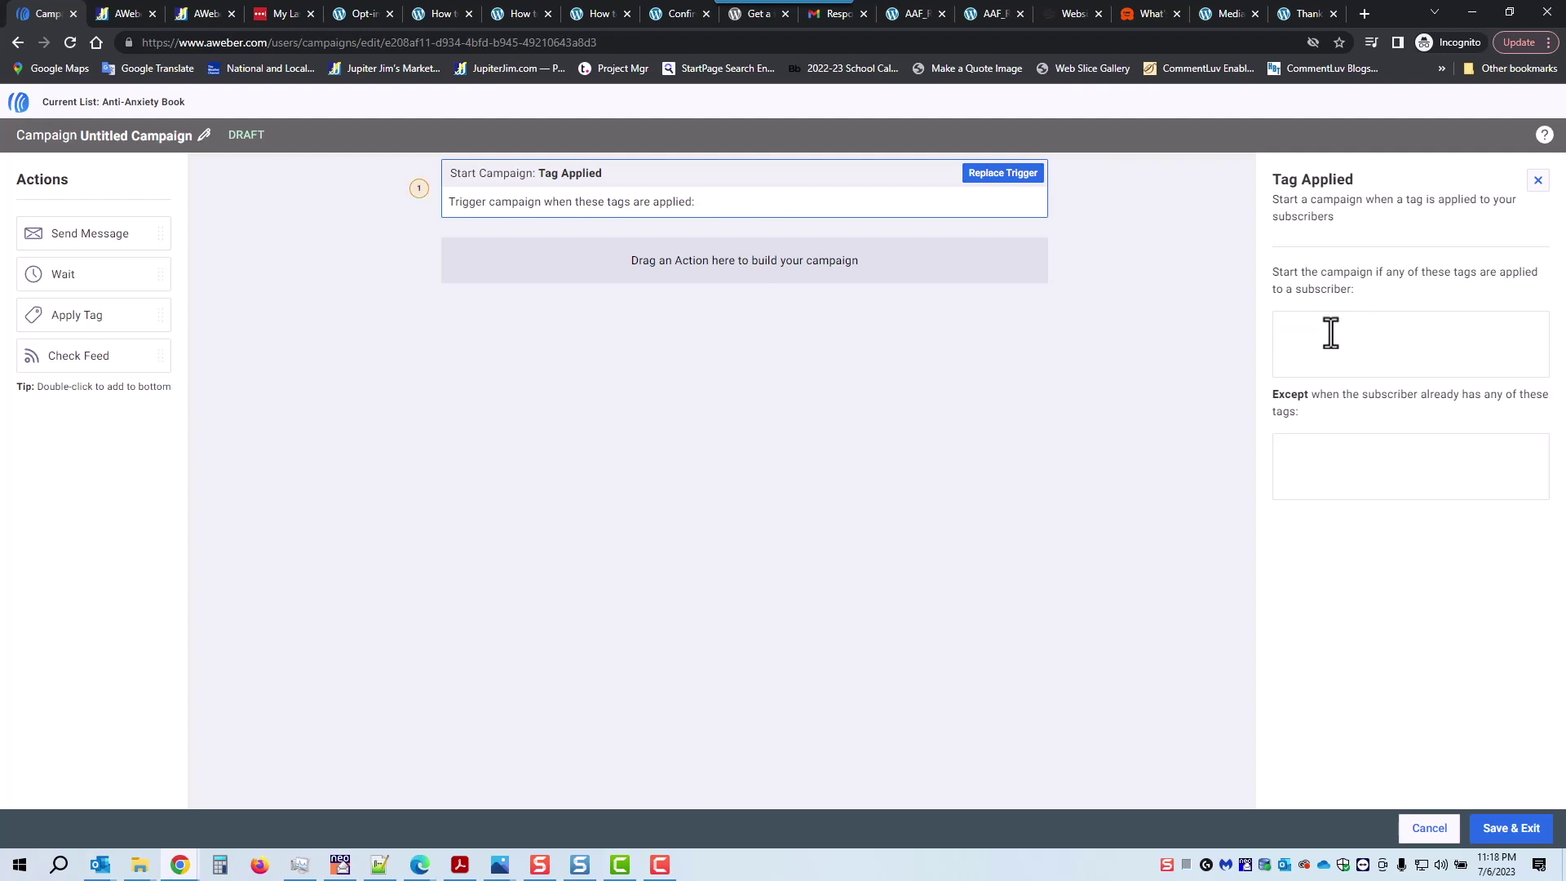
pyautogui.write('Completed AA Stuff')
pyautogui.press('Return')
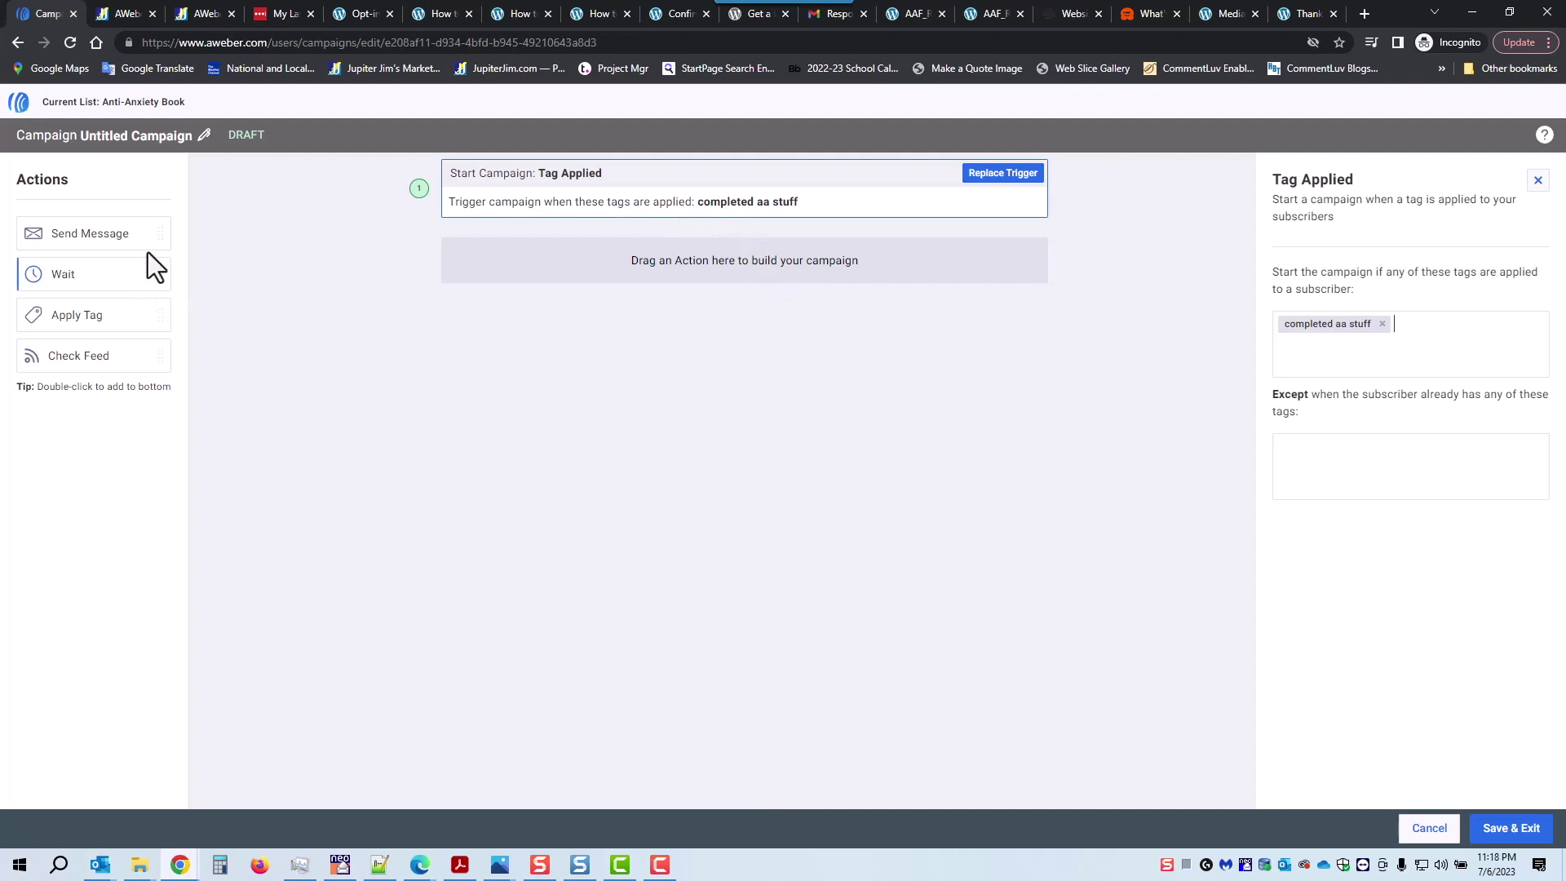
# Build the sequence Send Message, Wait, Send Message, Wait, Send Message and Apply Tag below the trigger, with one-day waits and no tag entered.
pyautogui.moveTo(105, 234); pyautogui.dragTo(680, 253)
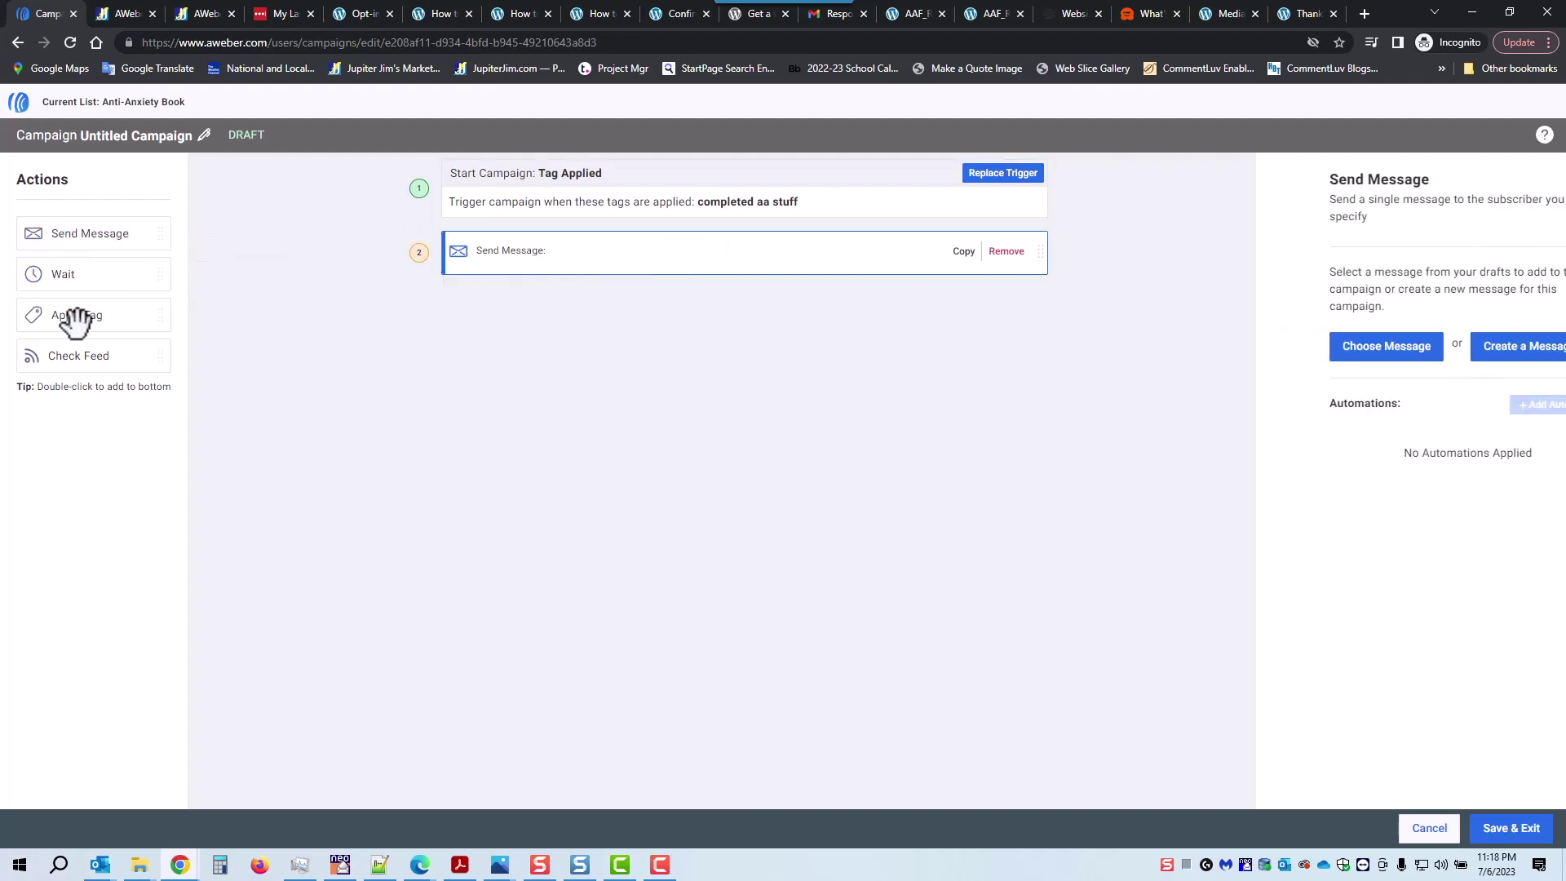
pyautogui.moveTo(66, 272); pyautogui.dragTo(608, 304)
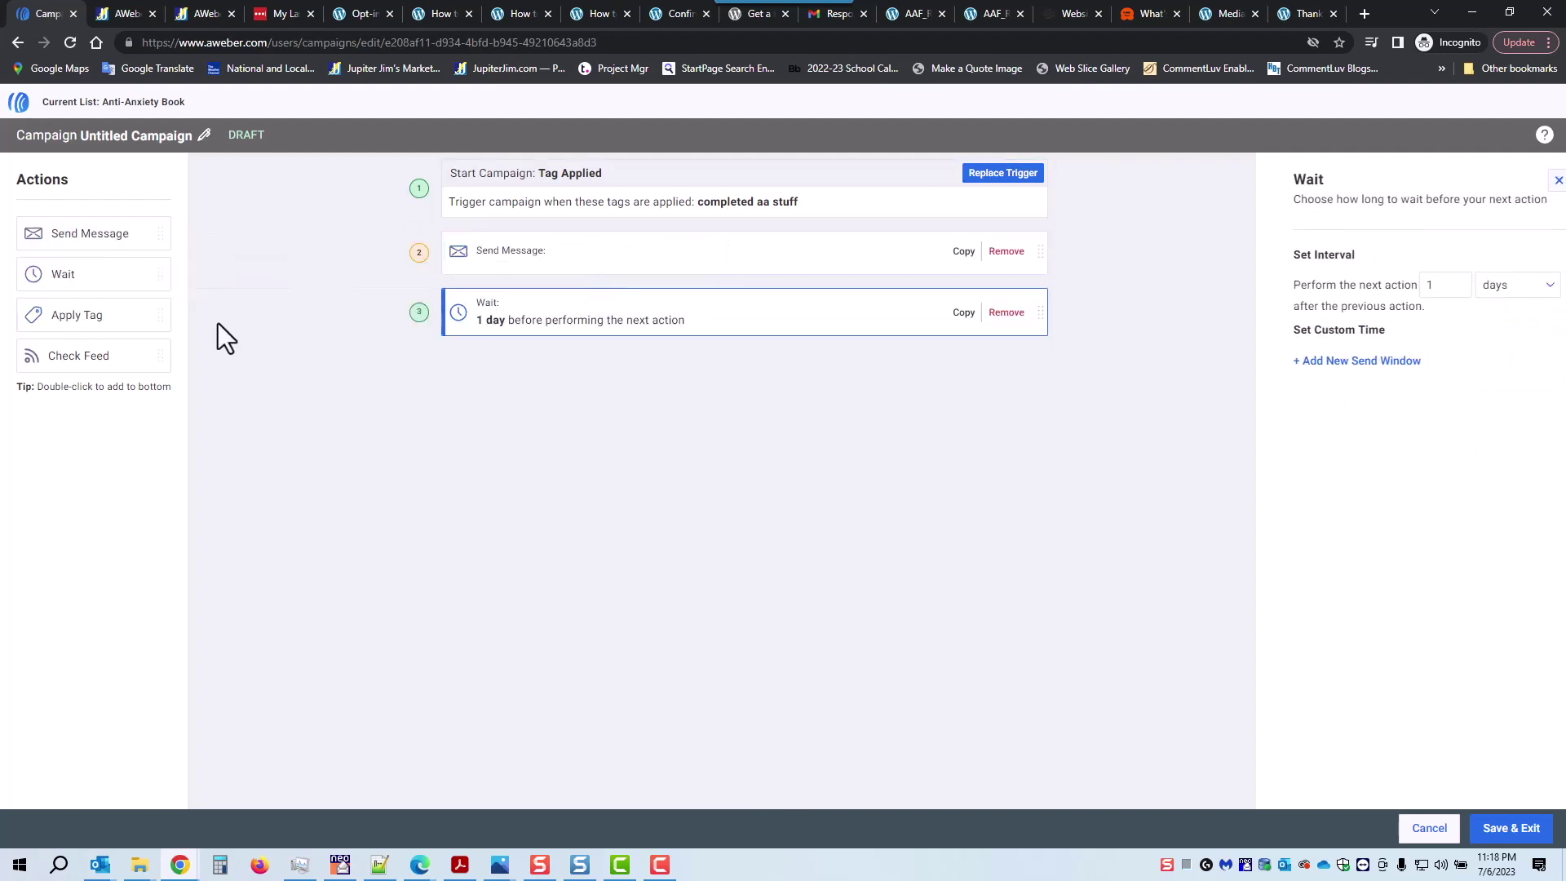
pyautogui.moveTo(102, 237); pyautogui.dragTo(646, 379)
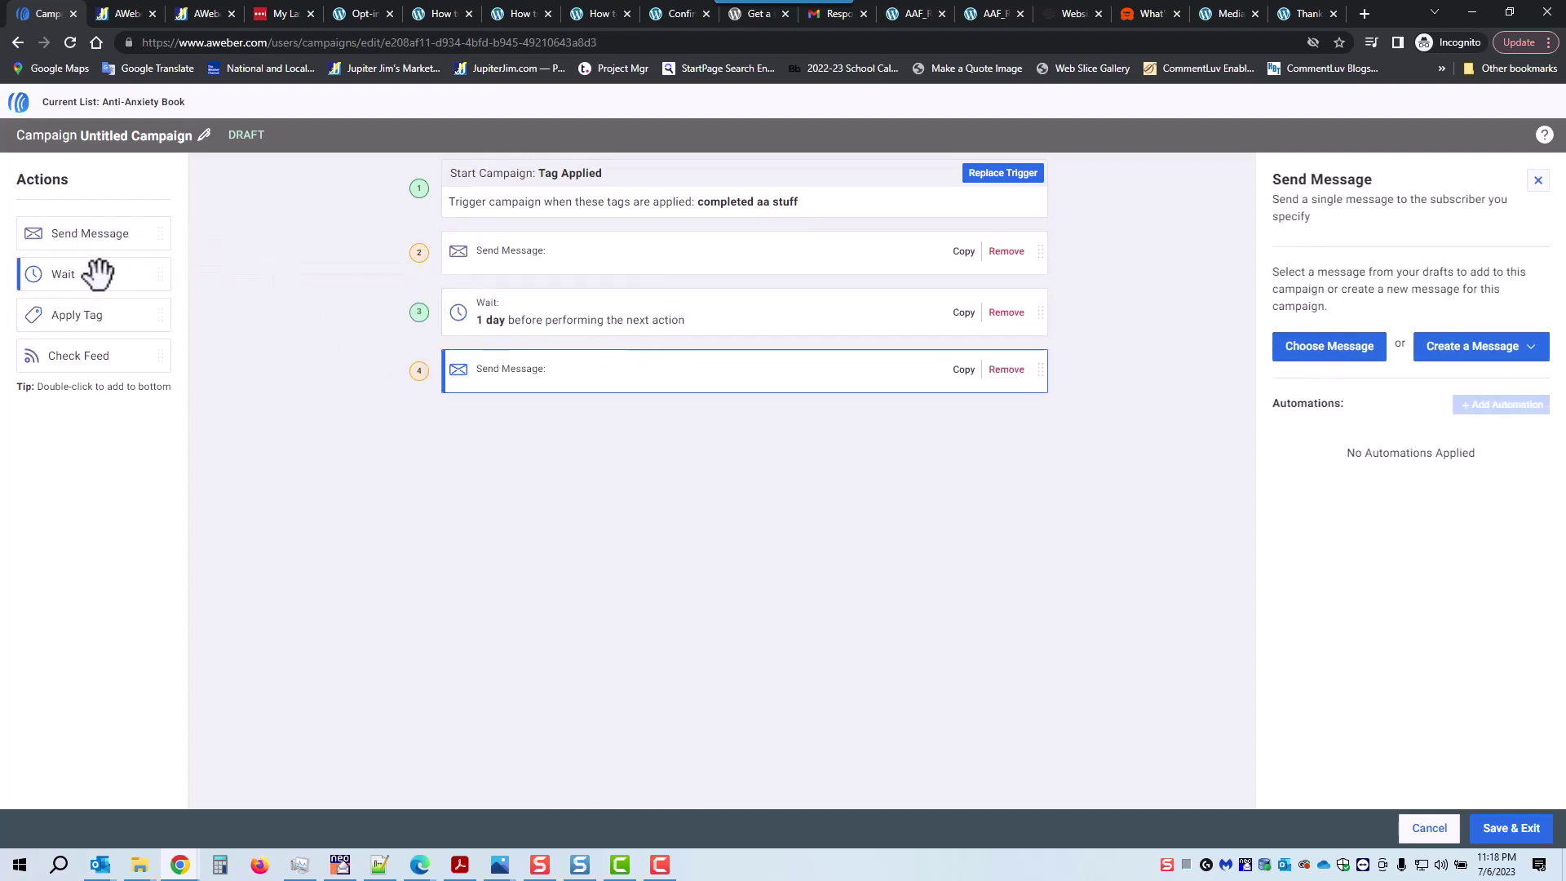
pyautogui.moveTo(98, 273); pyautogui.dragTo(577, 423)
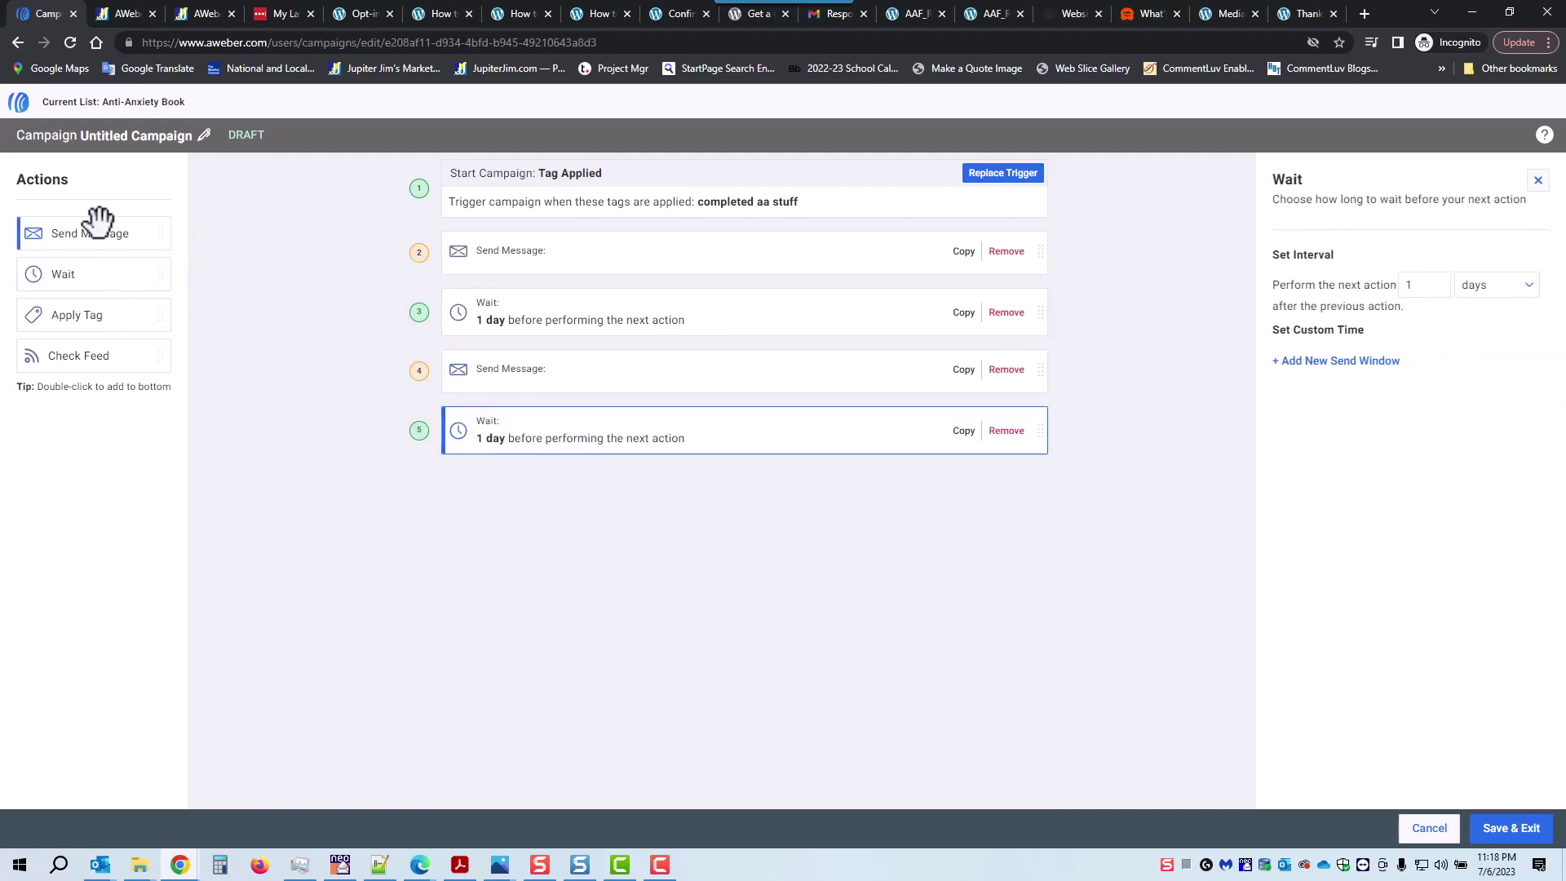
pyautogui.moveTo(107, 234); pyautogui.dragTo(675, 466)
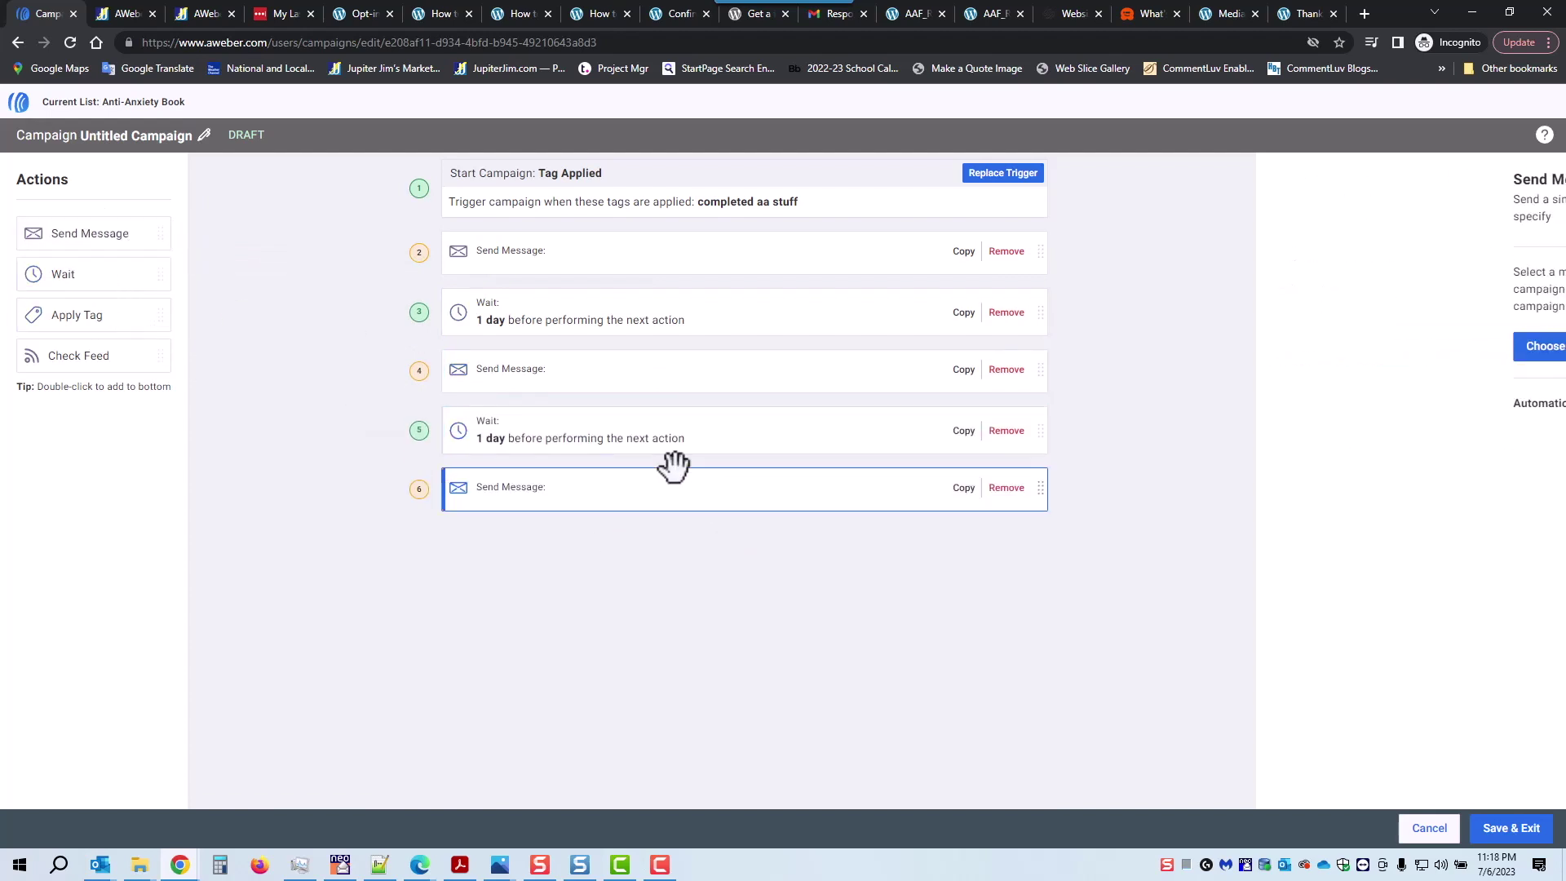
pyautogui.moveTo(77, 315); pyautogui.dragTo(629, 551)
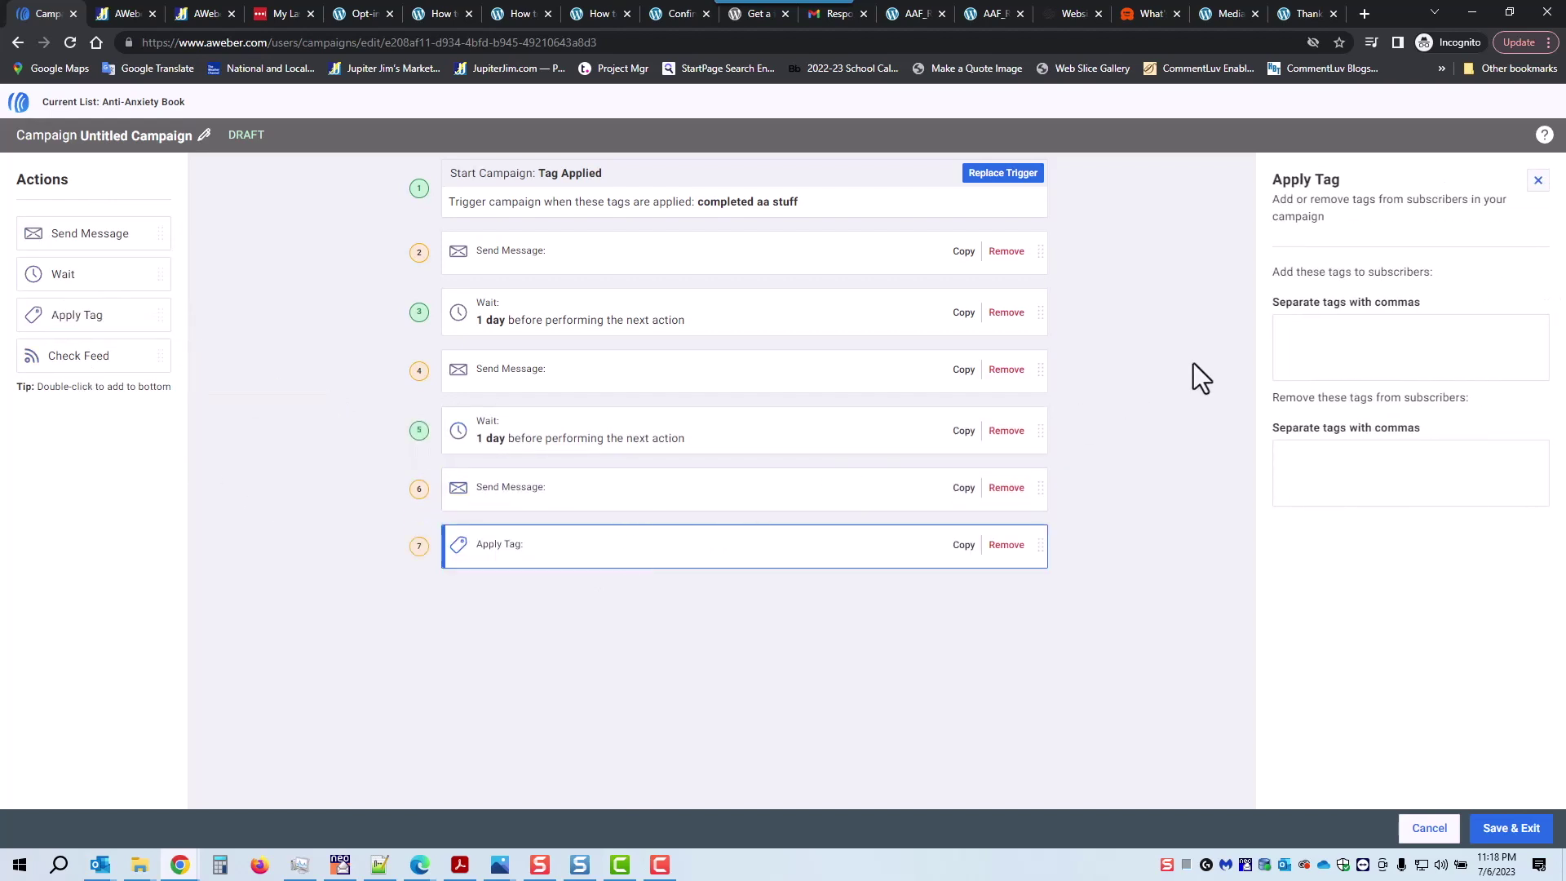
pyautogui.click(1311, 339)
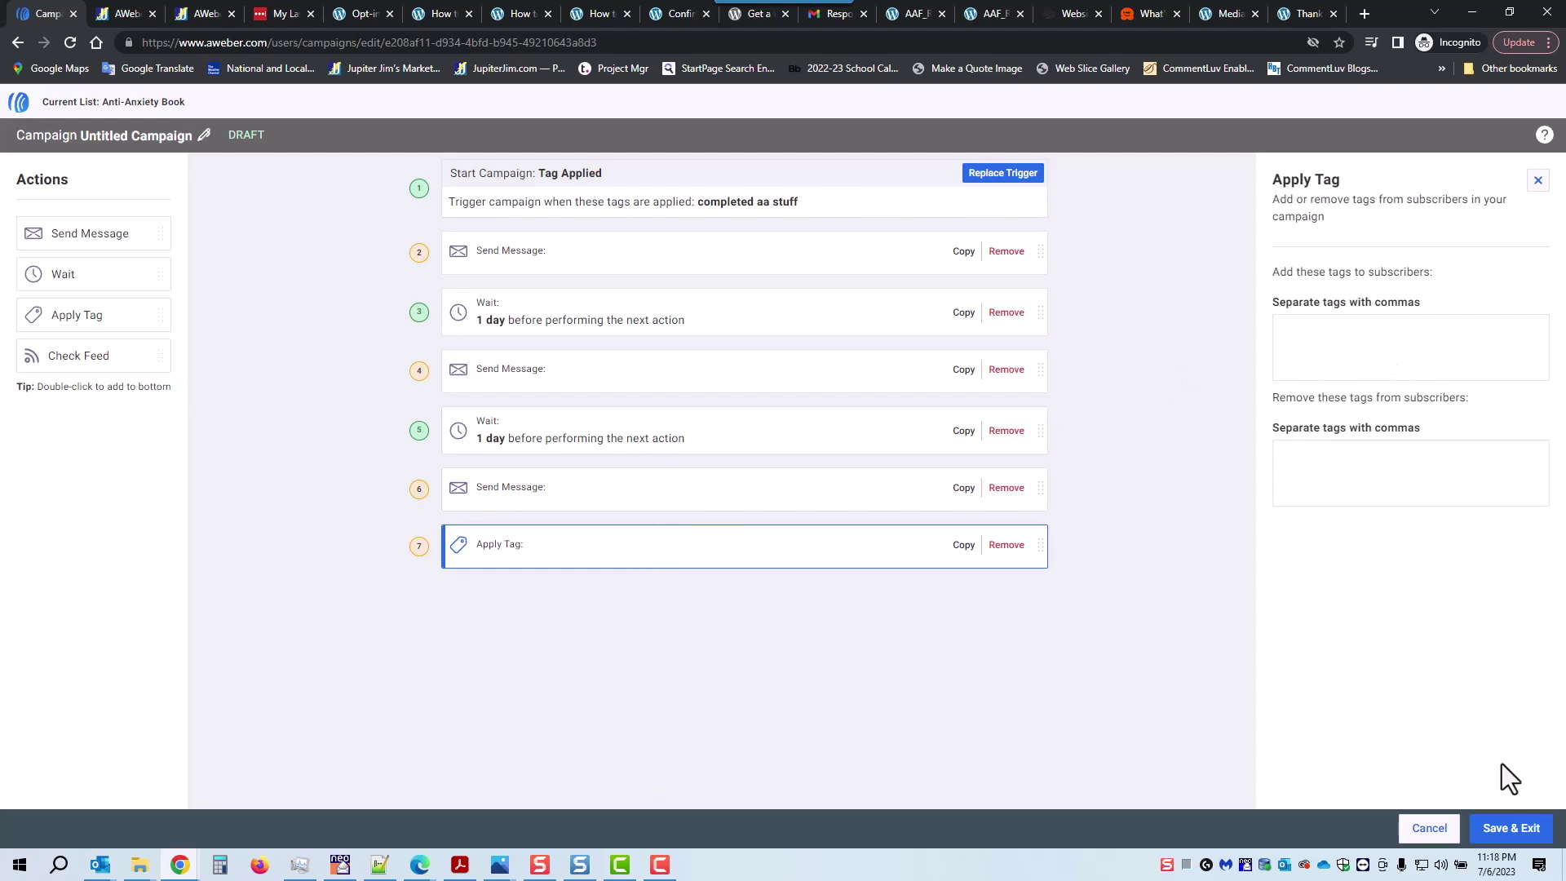
# Try to save the unfinished campaign, choose to fix its issues, and cancel out of the editor.
pyautogui.click(1511, 828)
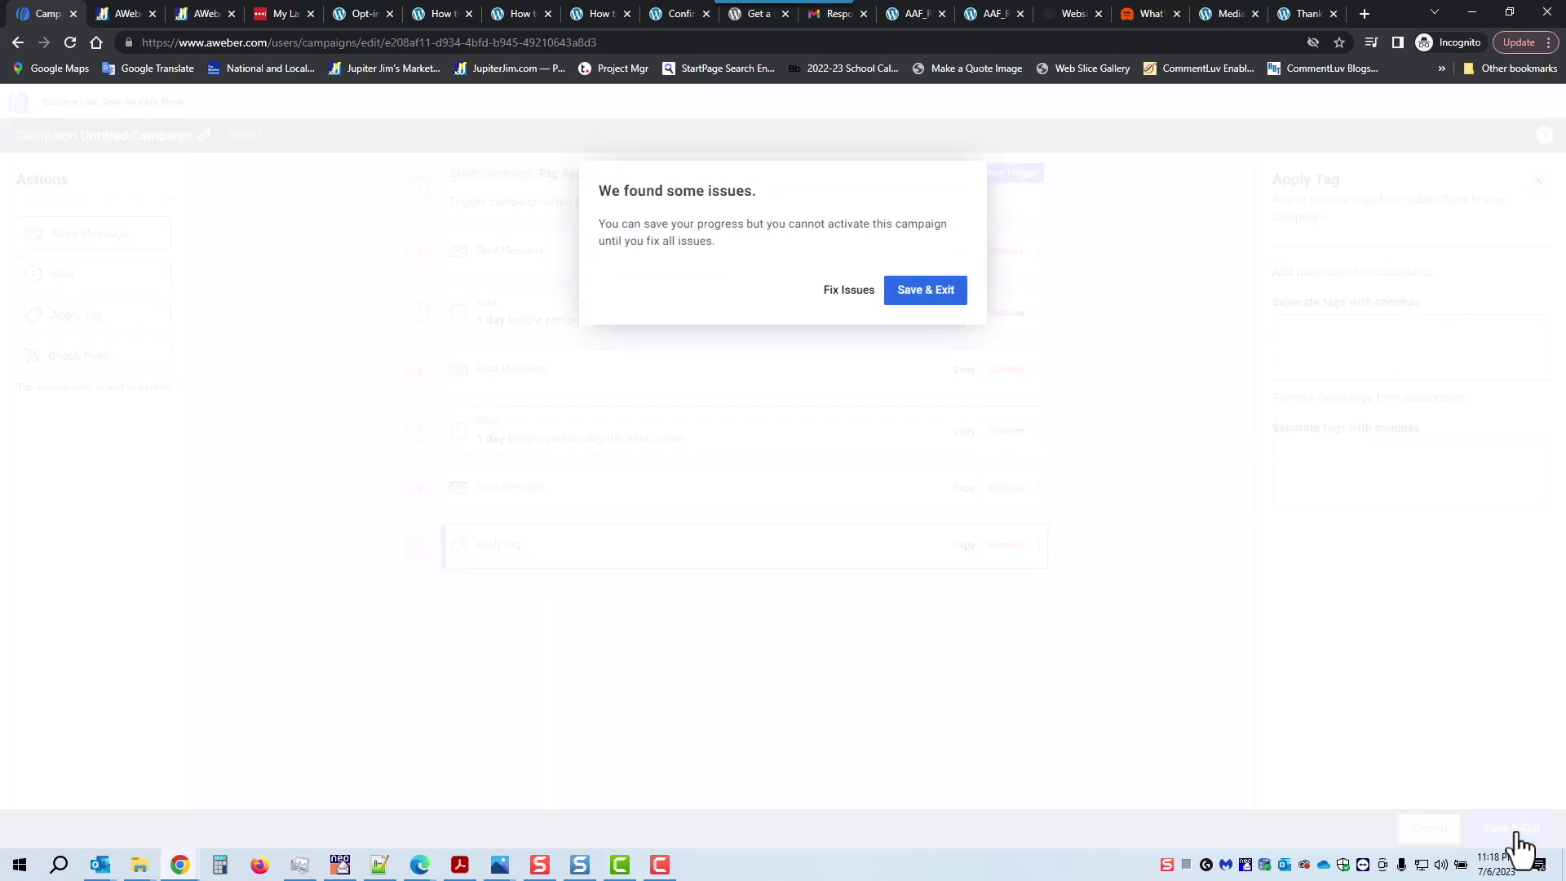
pyautogui.click(849, 291)
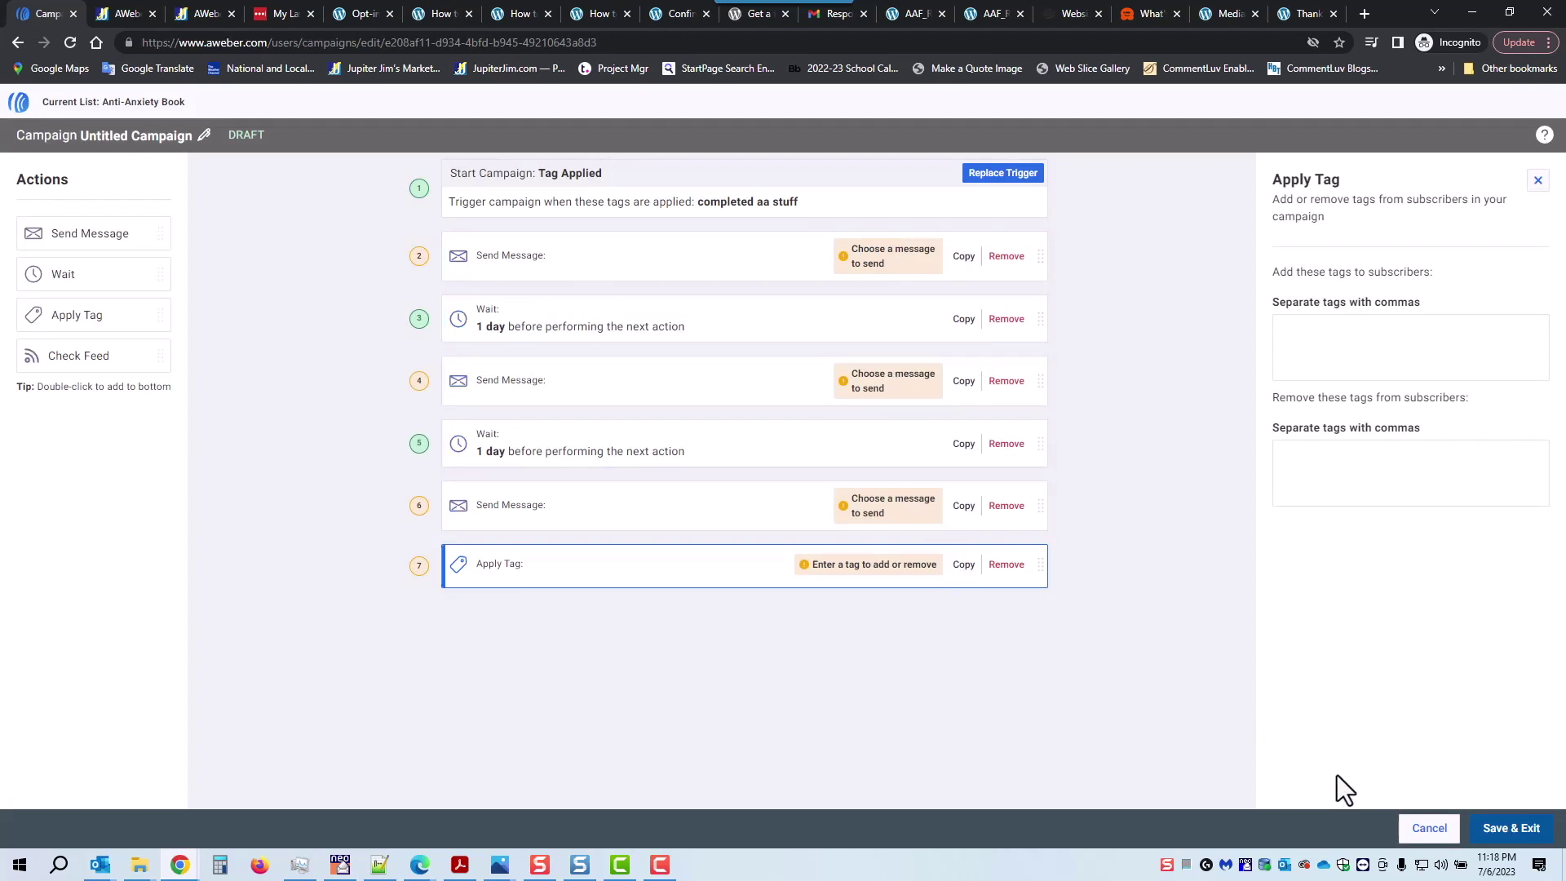
pyautogui.click(1429, 828)
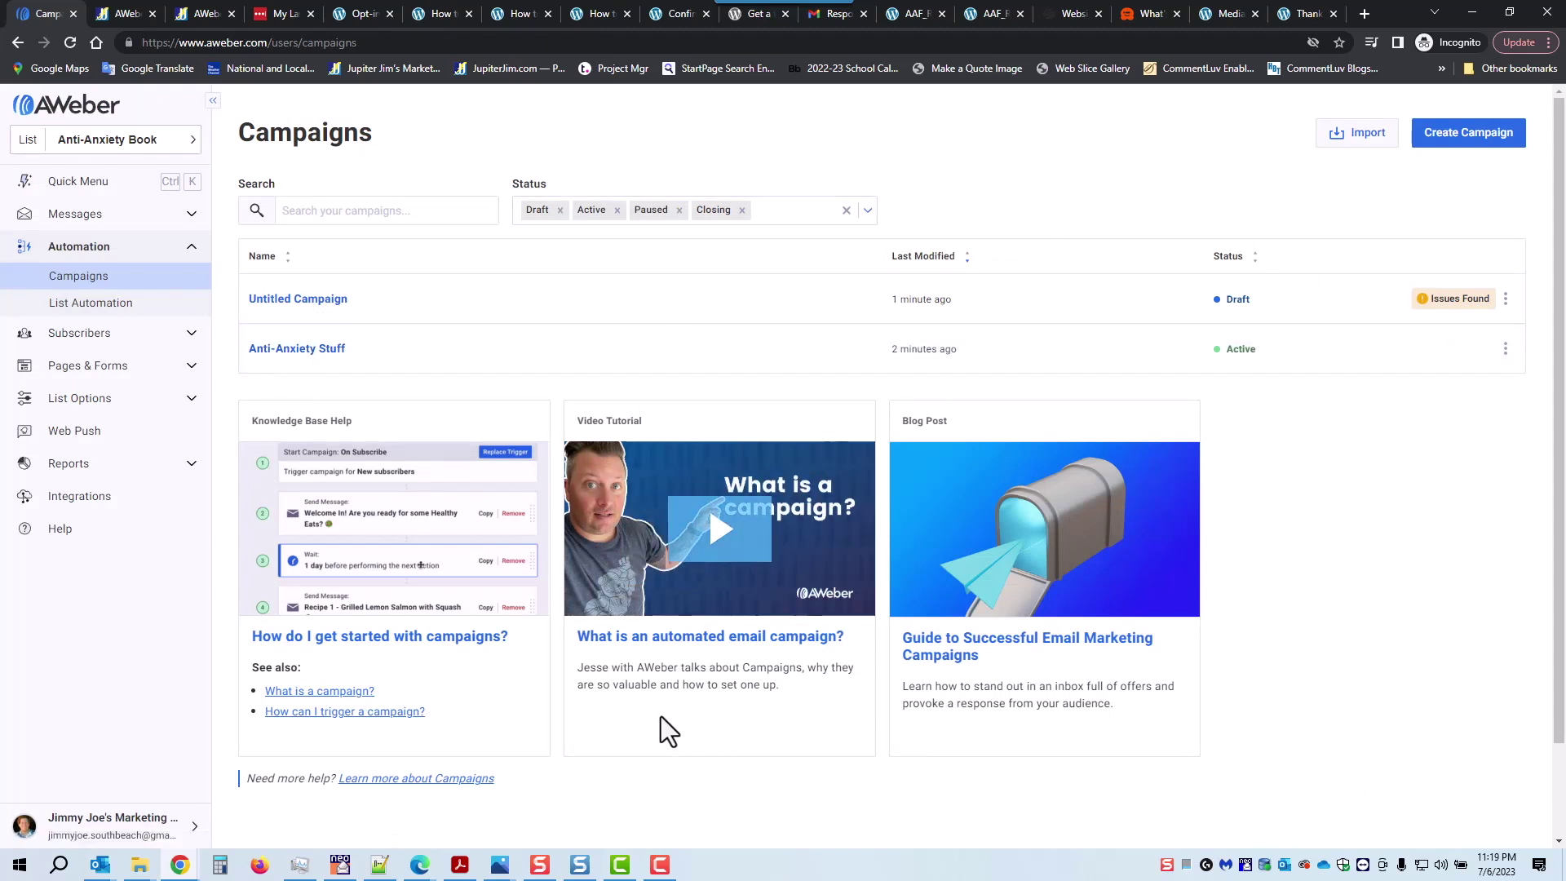
# Examine the email and wait schedule in the flow chart 01-aweber-campaign-flow-chart-15-week-one.png, and return to the AWeber campaigns list.
pyautogui.click(500, 863)
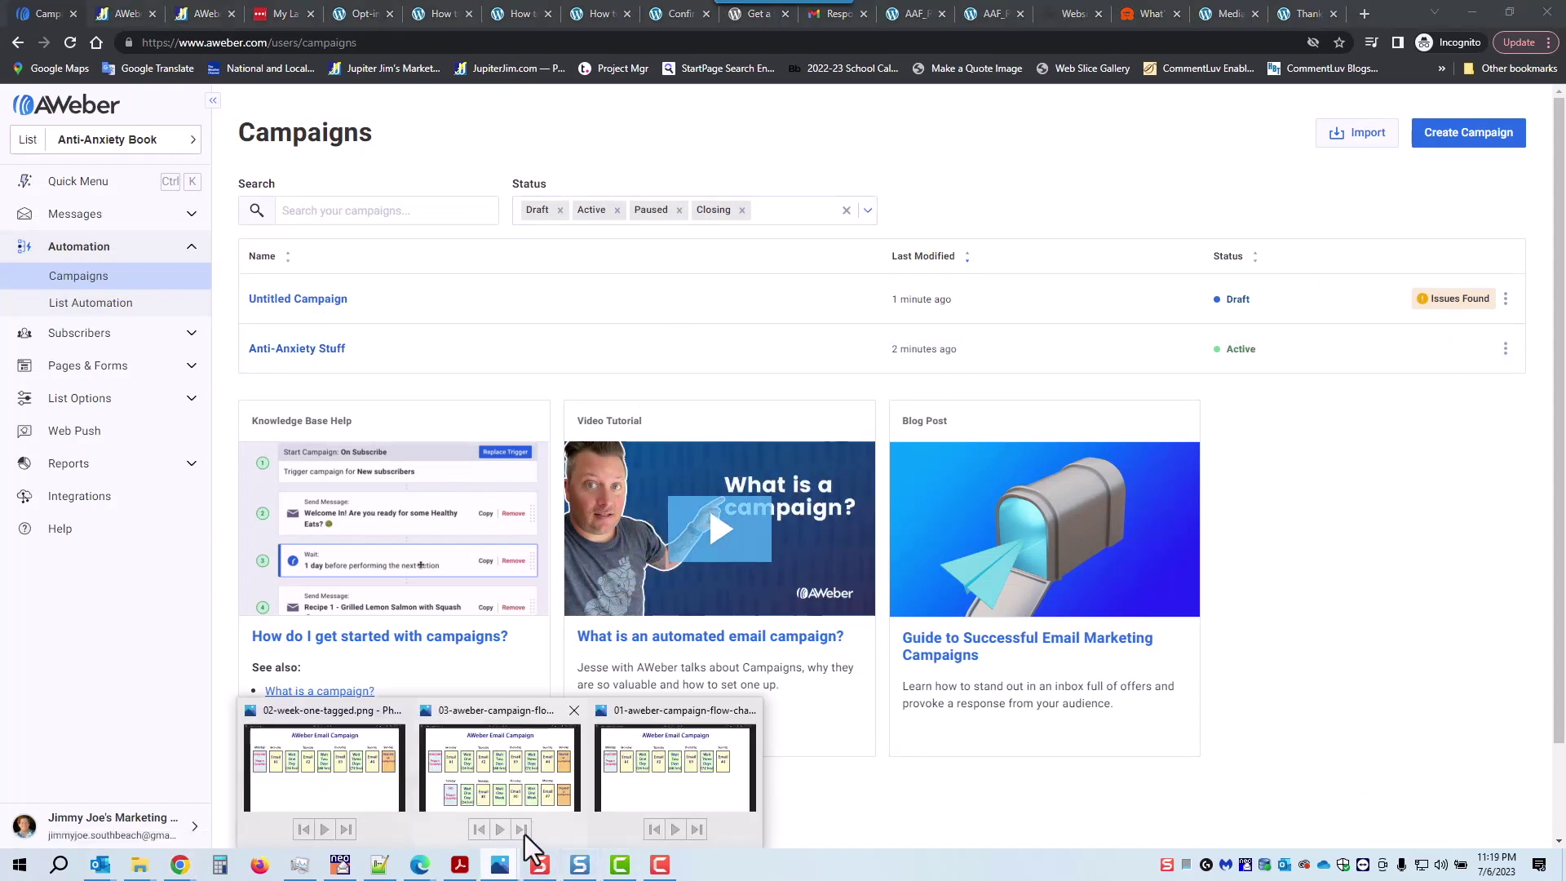
pyautogui.click(656, 766)
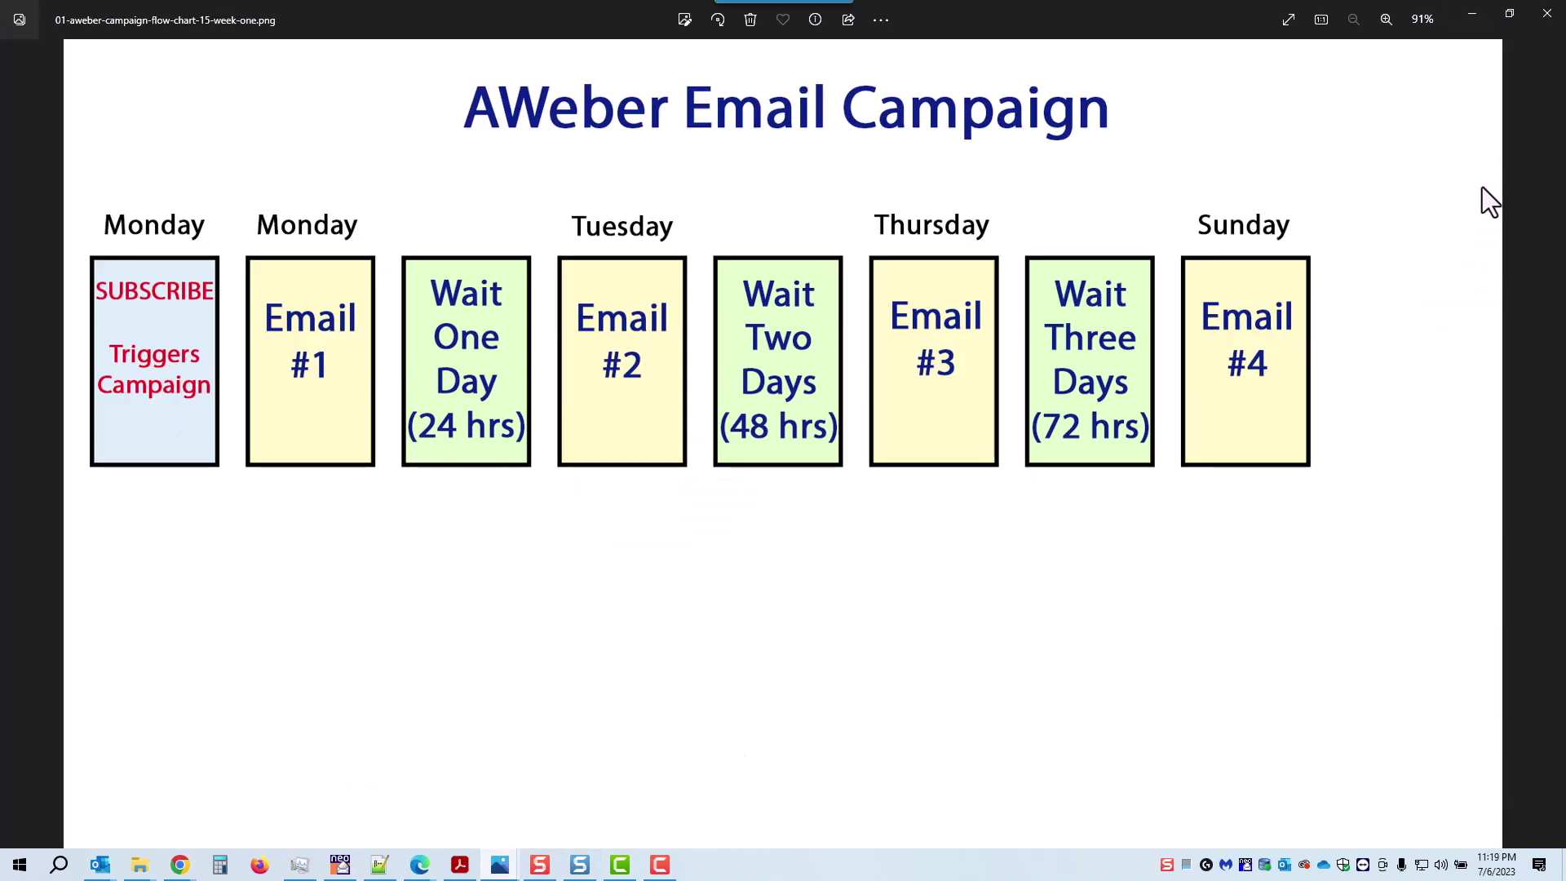
pyautogui.click(1477, 13)
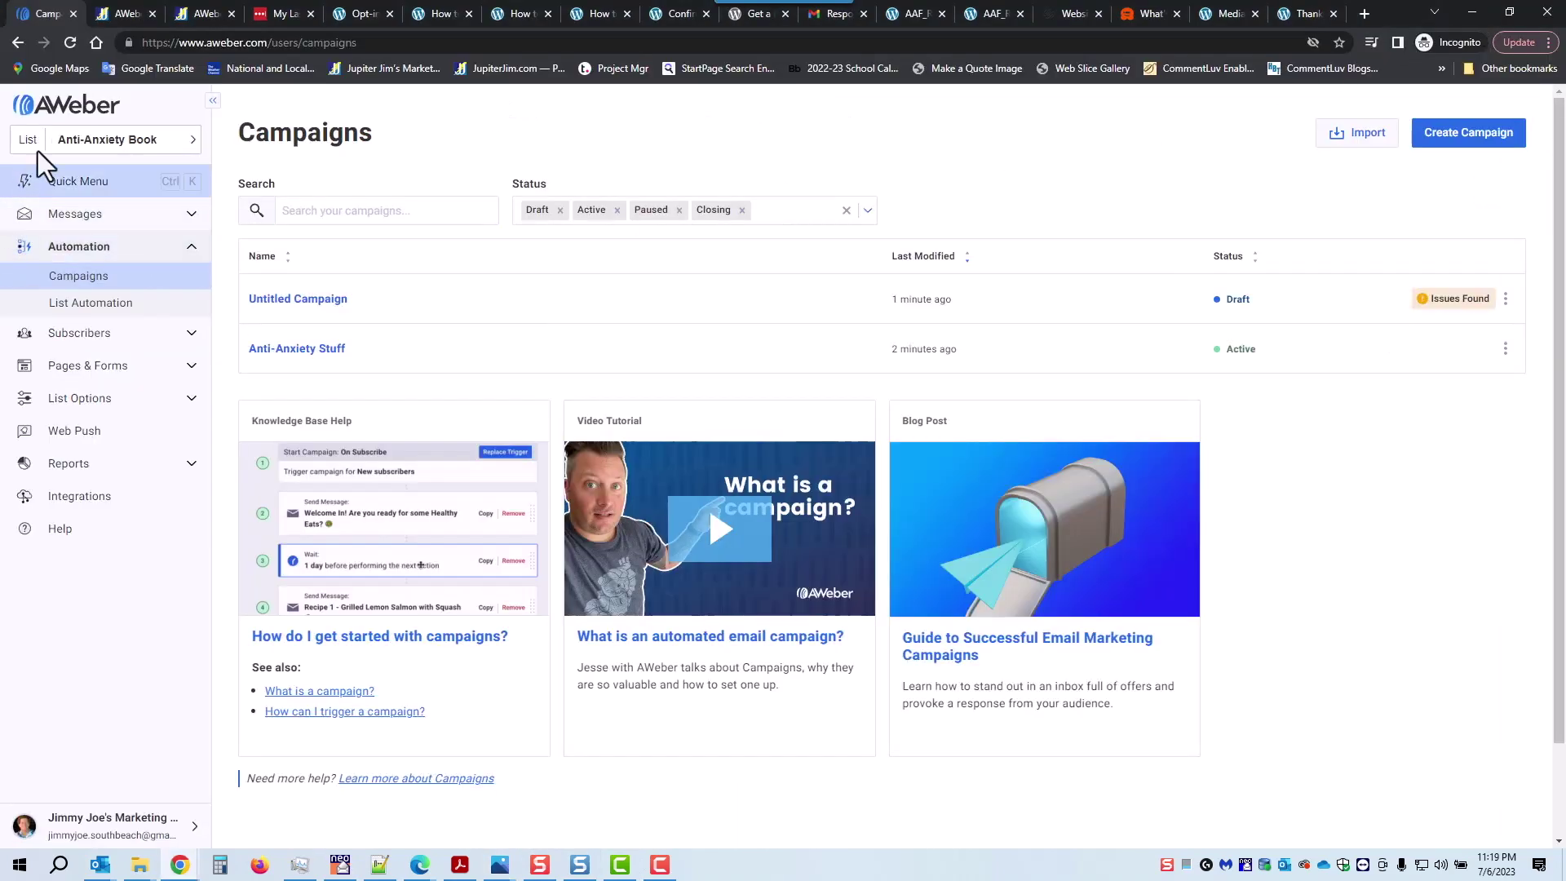